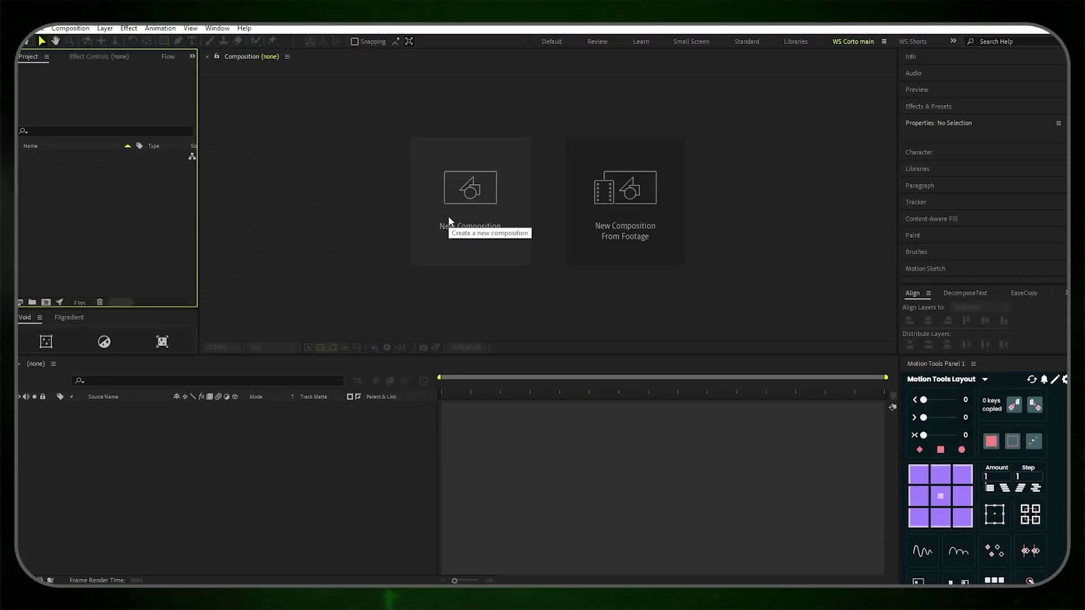
Create a 1080x1920, 30 fps, 20-second composition named Main comp
left_click(442, 216)
type("Main")
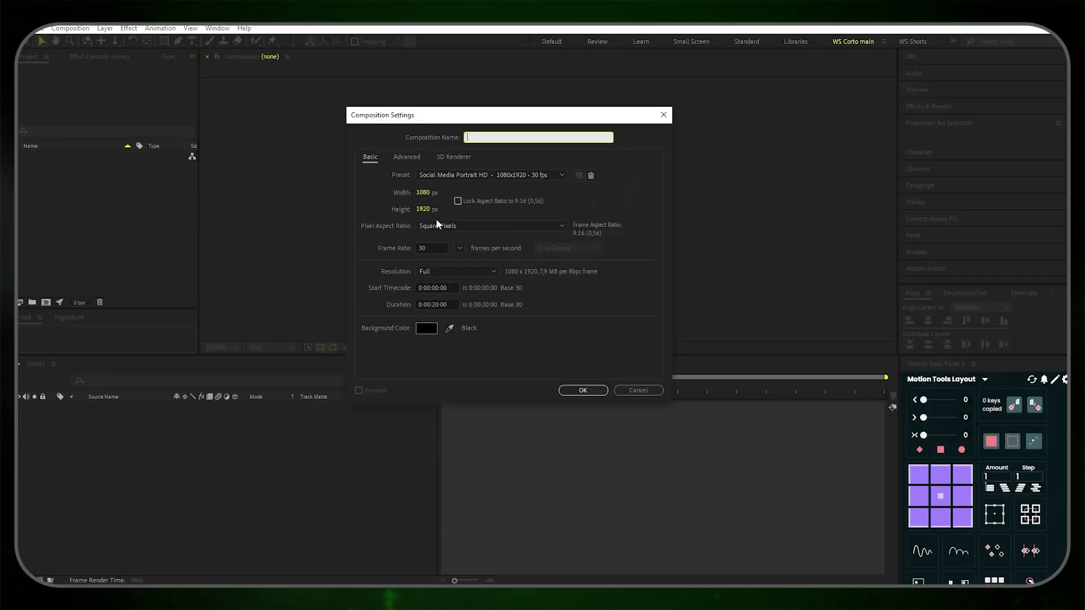
type(" comp")
left_click(581, 390)
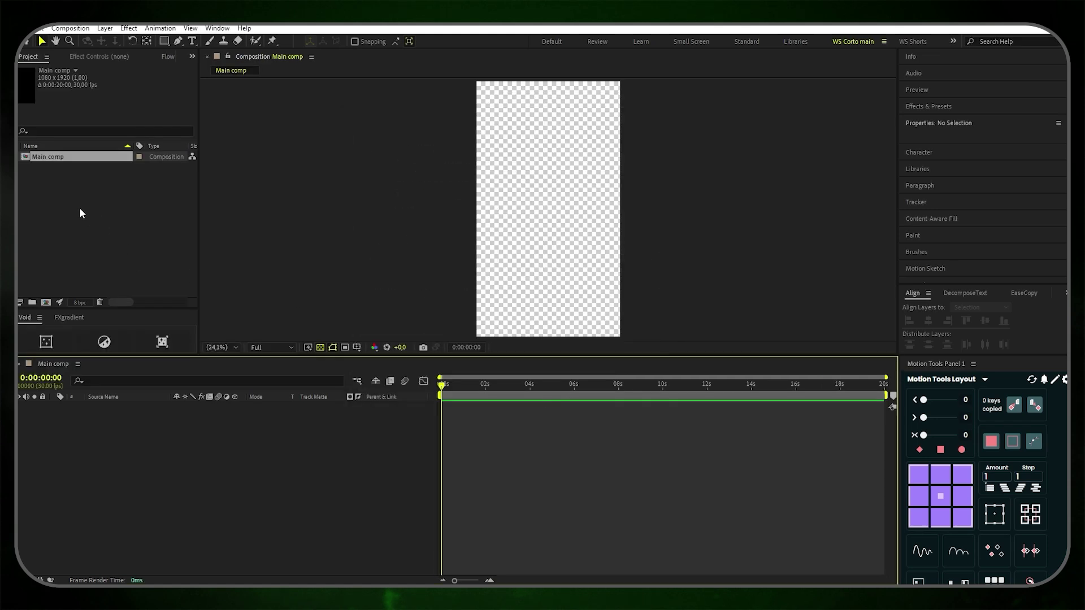
Create a project folder named Comps and move the Main comp composition into it
right_click(90, 215)
left_click(127, 233)
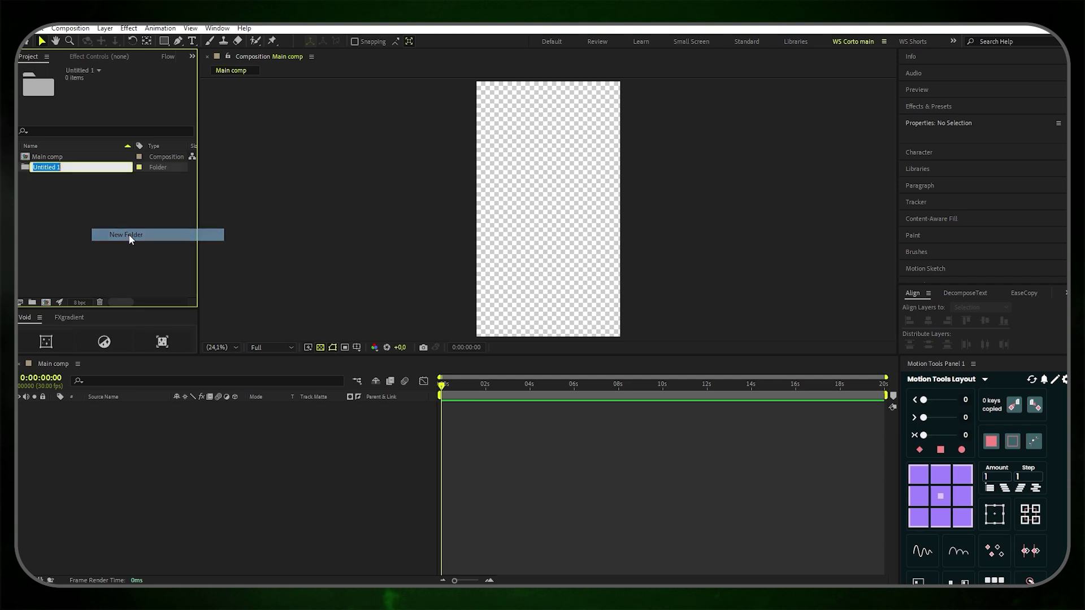
type("Comps")
key("Return")
left_click_drag(35, 167, 52, 158)
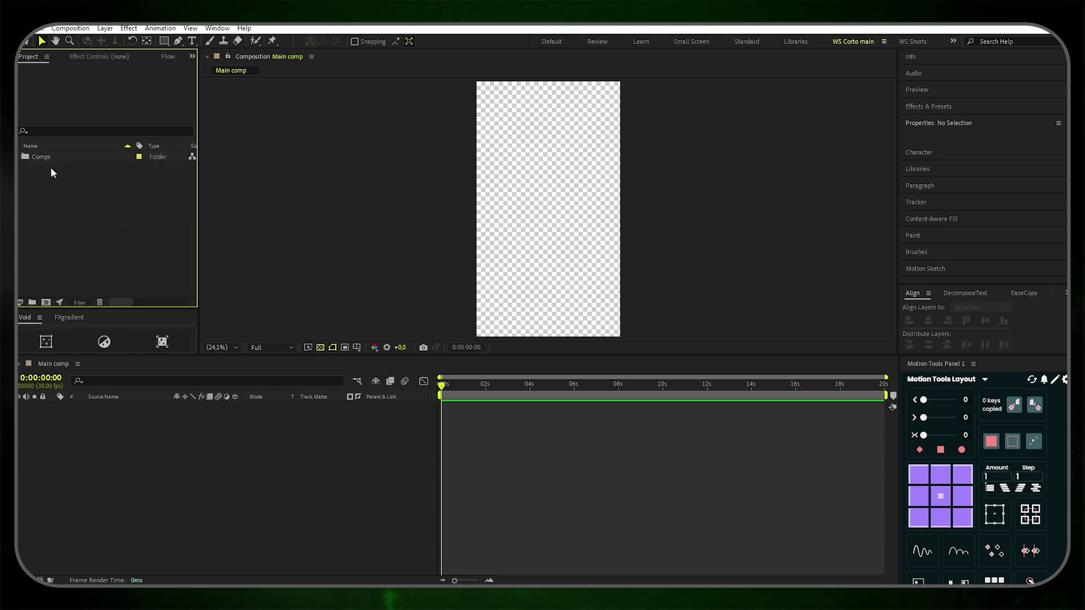
Turn off the transparency grid and draw a large circle spanning most of the frame's width, centred in the composition
left_click(320, 348)
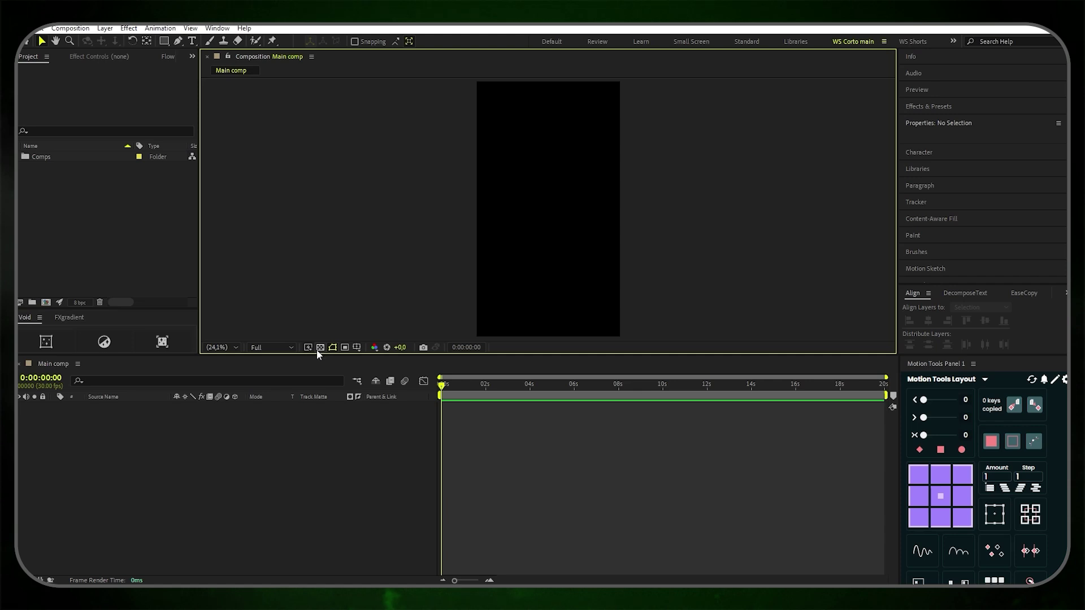
mouse_move(164, 40)
left_mouse_down()
mouse_move(199, 52)
mouse_move(202, 67)
left_mouse_up()
left_click_drag(492, 154, 611, 273)
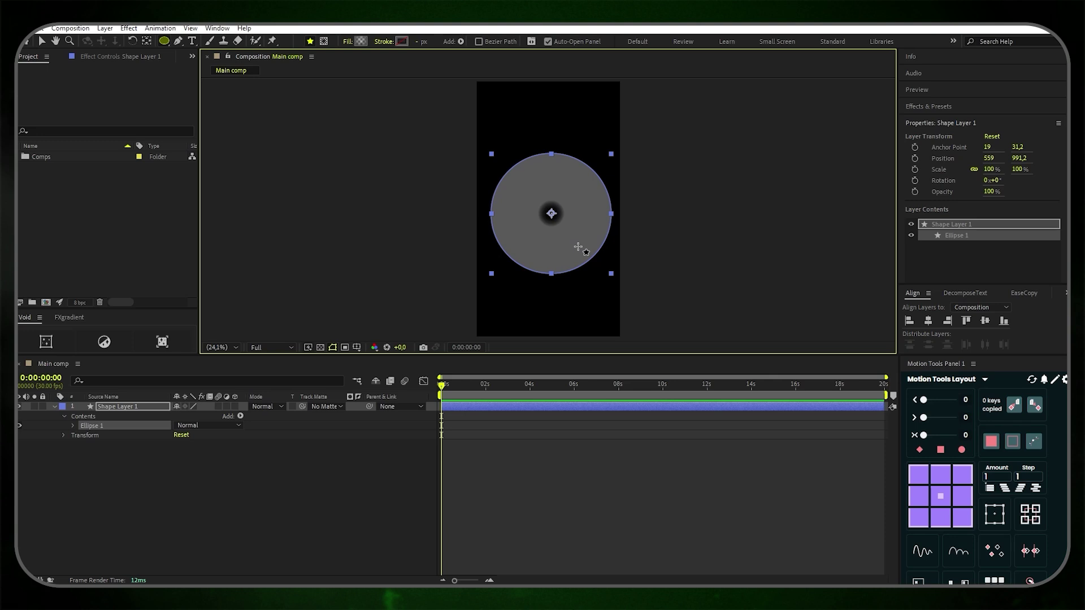
left_click(928, 322)
left_click(985, 321)
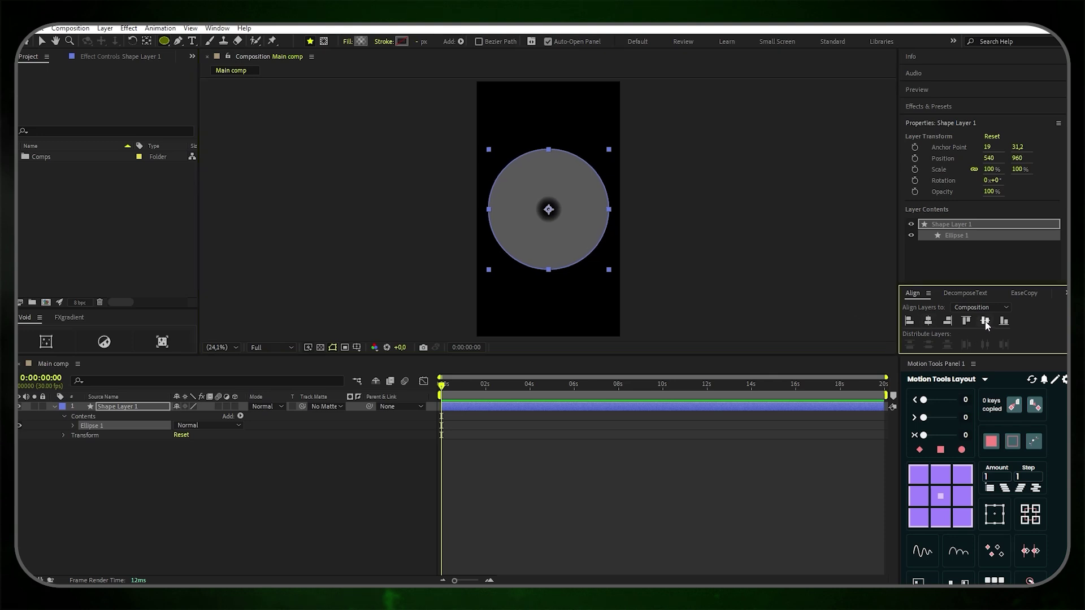
Change the circle's fill from radial gradient to a solid dark green, hex 003200
left_click(347, 43)
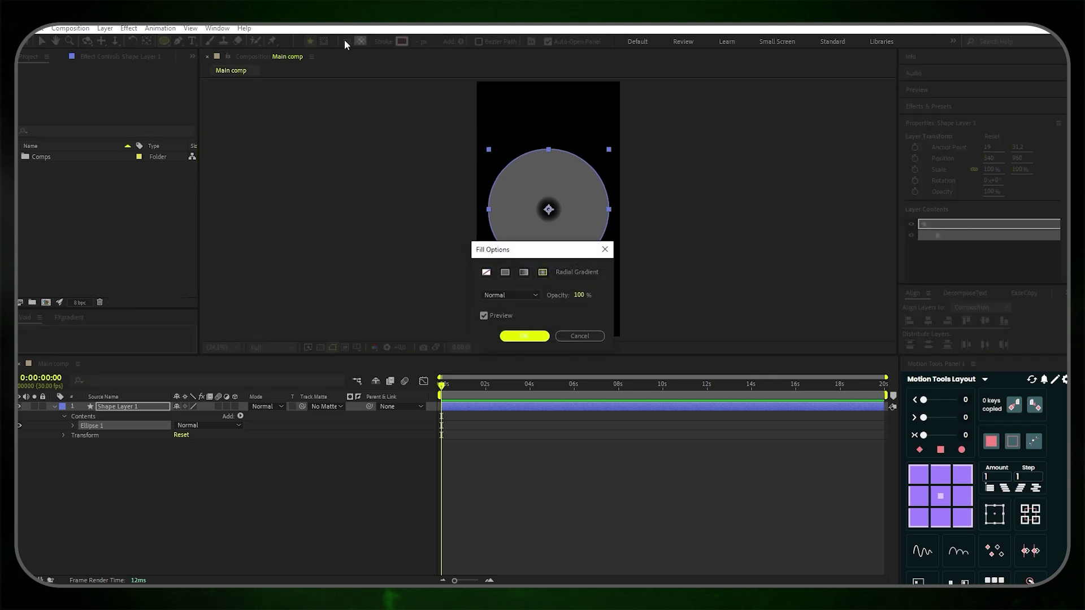
left_click(505, 273)
left_click(523, 336)
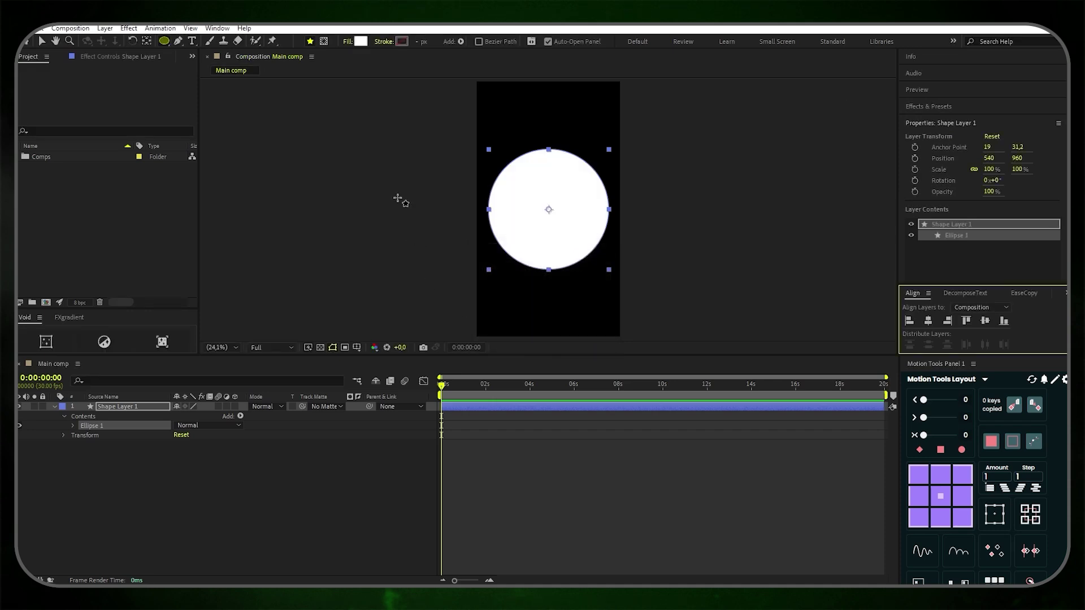
left_click(358, 44)
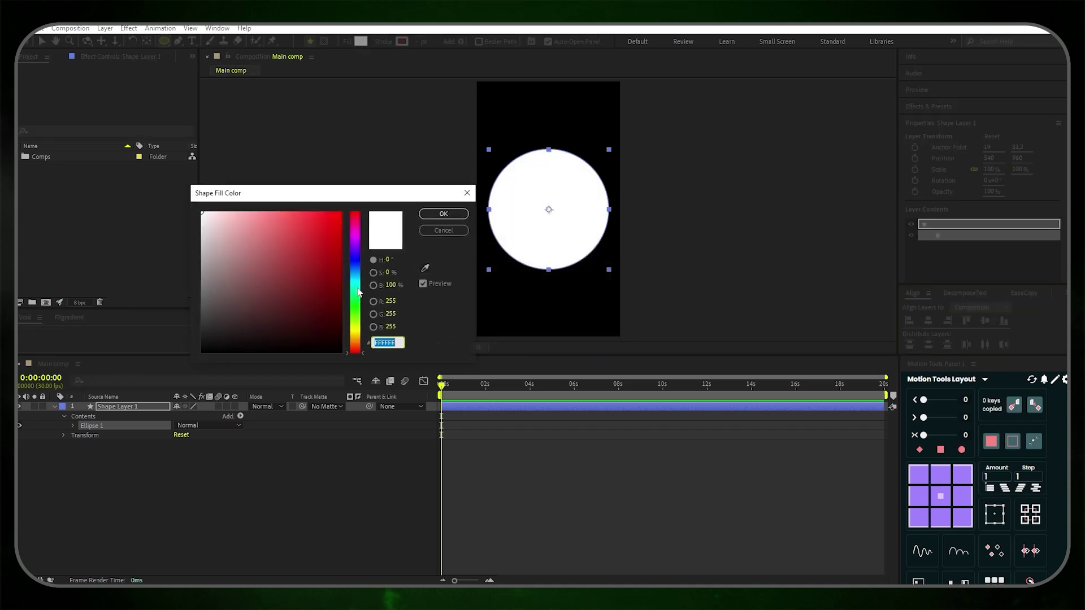
left_click(358, 315)
left_click(386, 343)
type("003200")
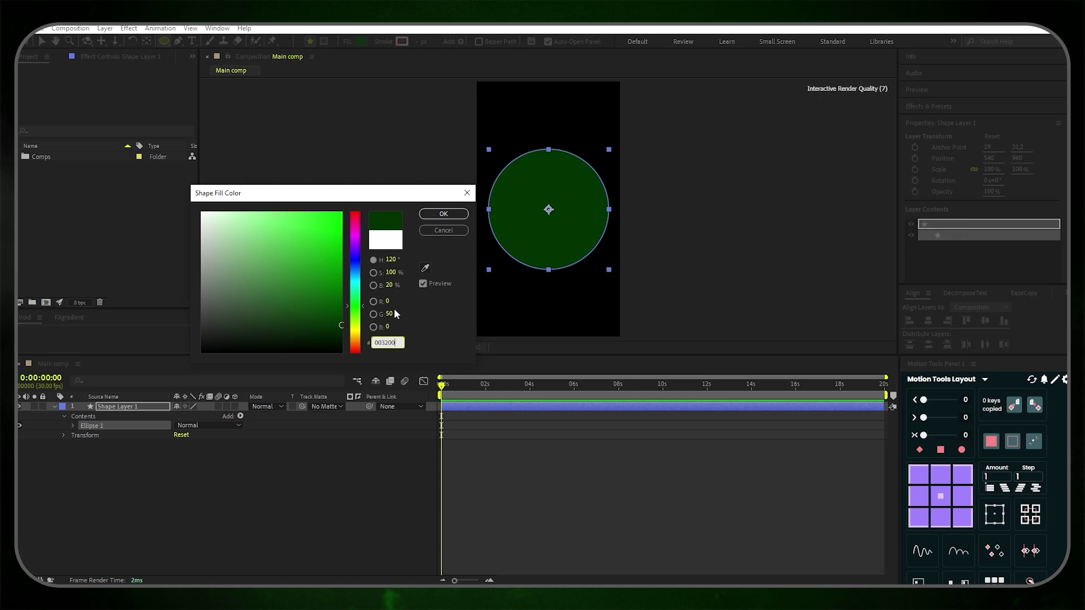
left_click(450, 213)
Rename the circle's shape layer as Background
right_click(153, 408)
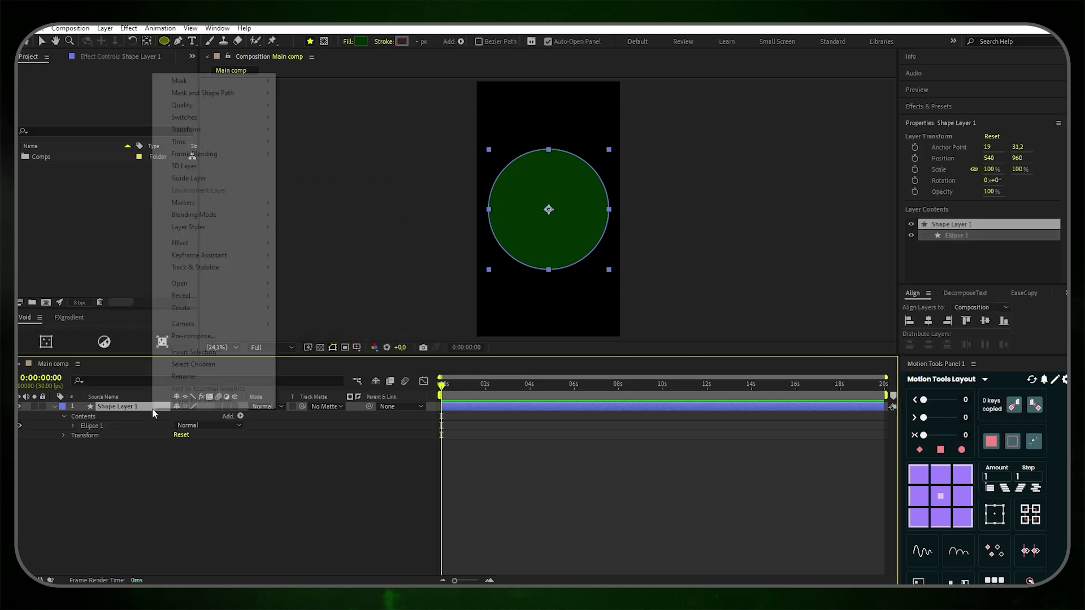
left_click(182, 377)
key("BackSpace")
type("Back")
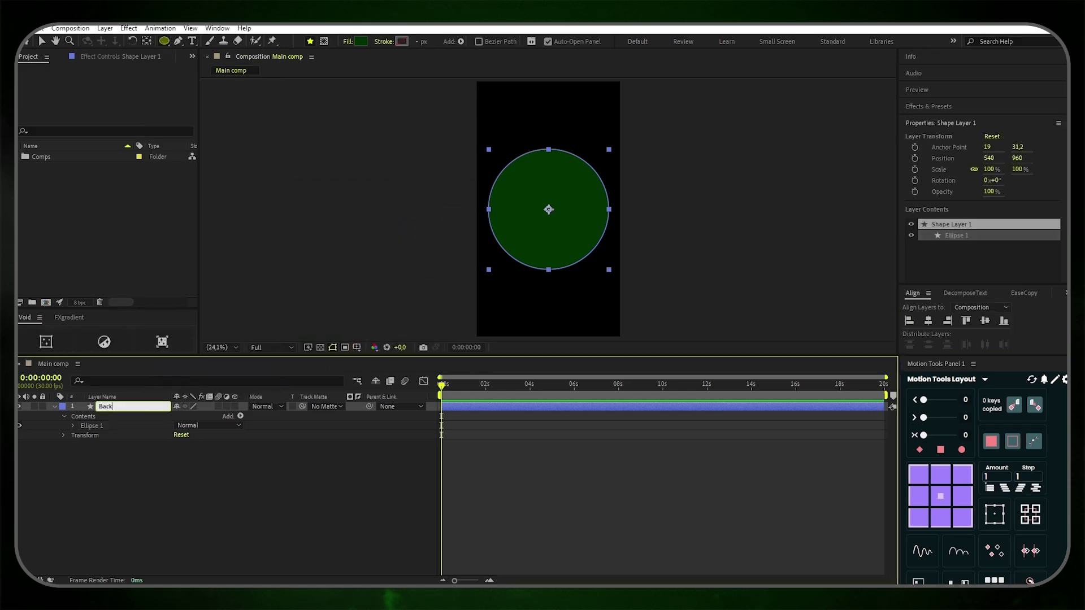
type("ground")
key("Return")
Apply the Fast Box Blur effect to the Background layer
key("ctrl+space")
type("fast")
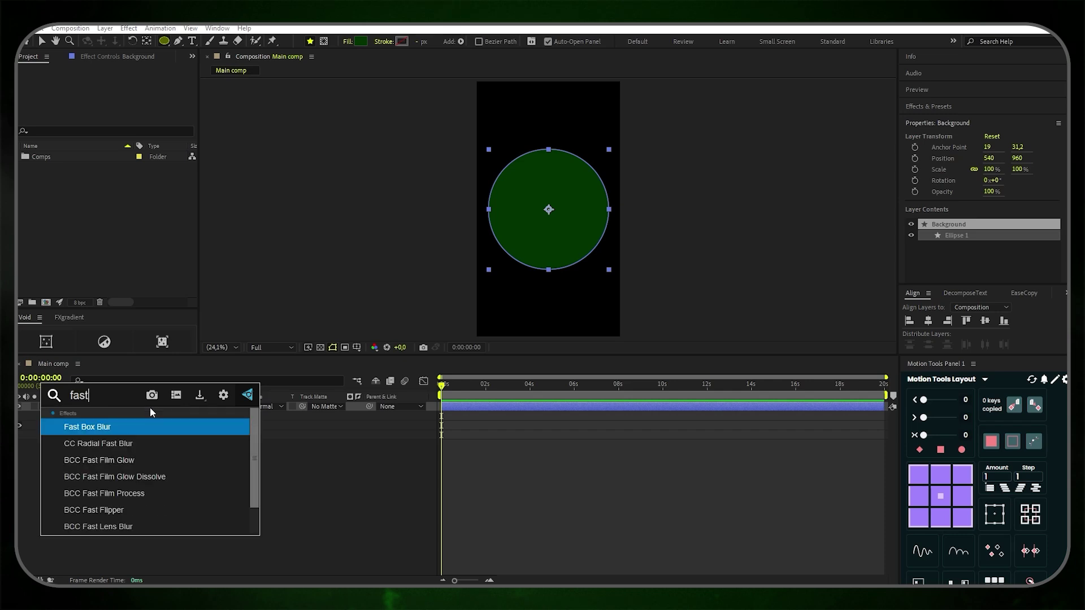
left_click(92, 428)
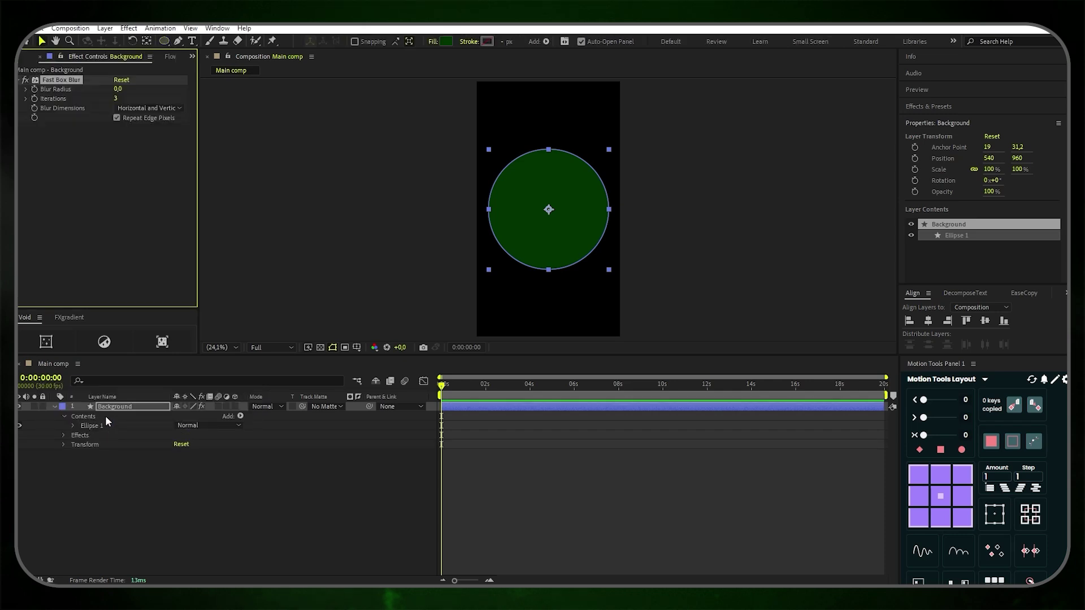
Search the effects and presets library for "fast box"
left_click(930, 107)
left_click(930, 120)
type("fas")
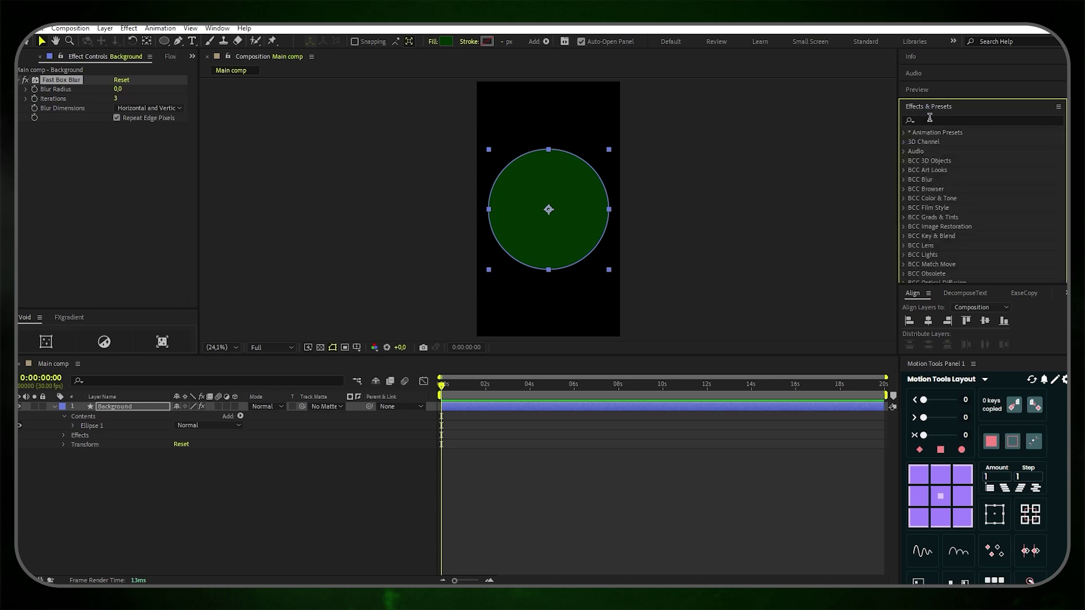
type("t box")
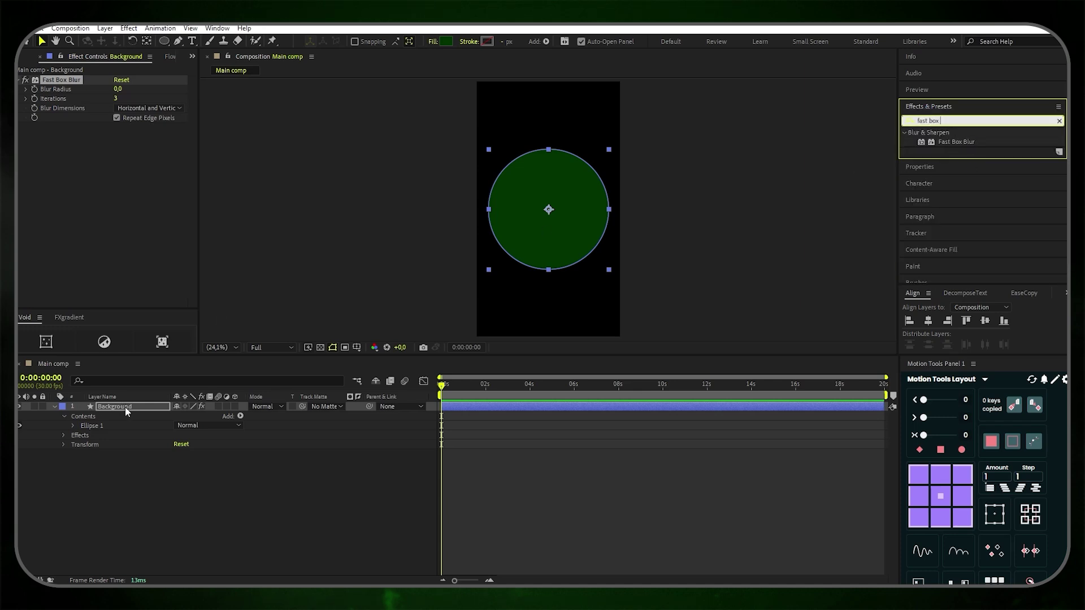
Set the Background layer's Fast Box Blur radius to 180, and collapse the layer's properties
left_click(117, 89)
type("180")
key("Return")
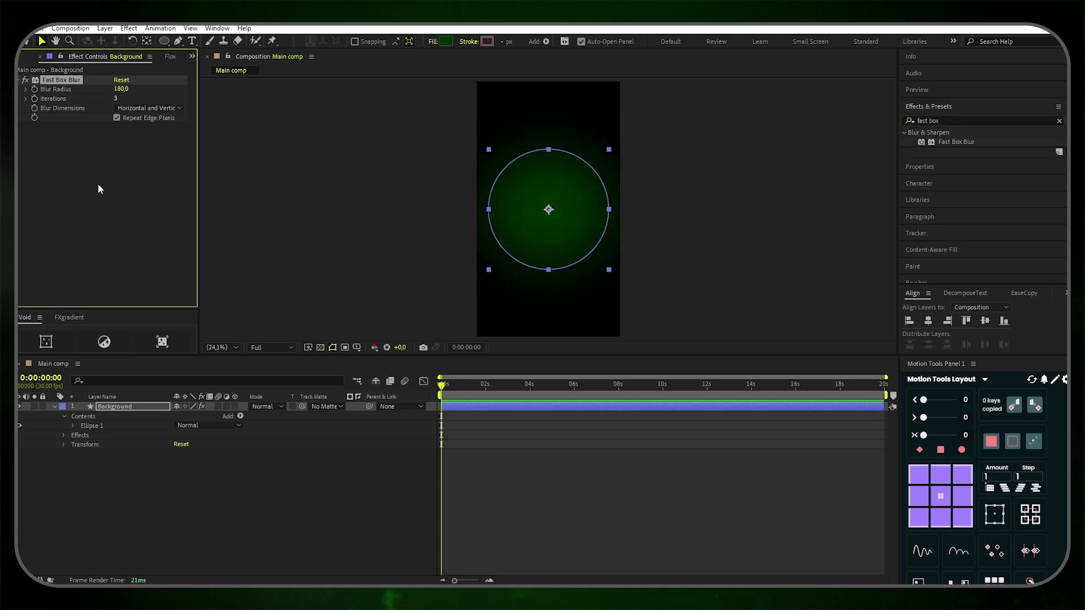
left_click(217, 483)
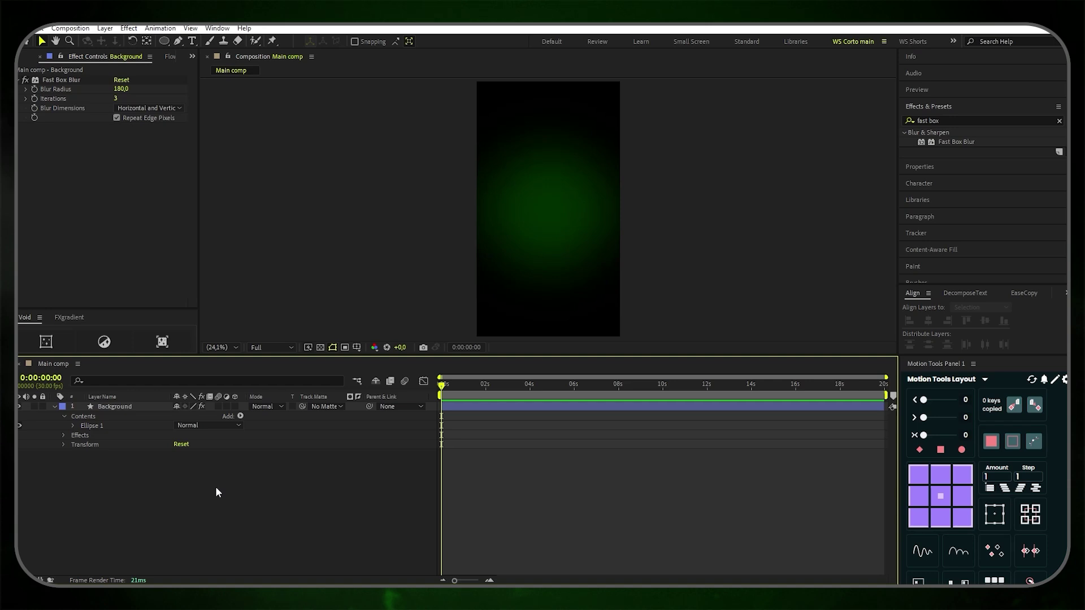
left_click(54, 406)
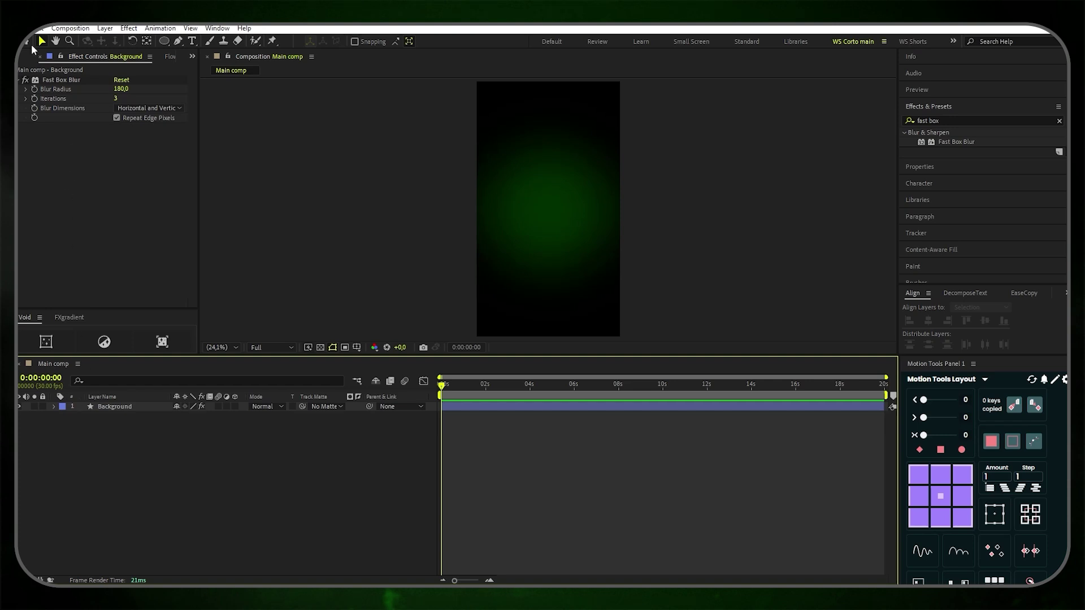
Create a second 1080x1920 composition named Dollar pre, keeping 30 fps and the 20-second duration
left_click(18, 59)
right_click(55, 215)
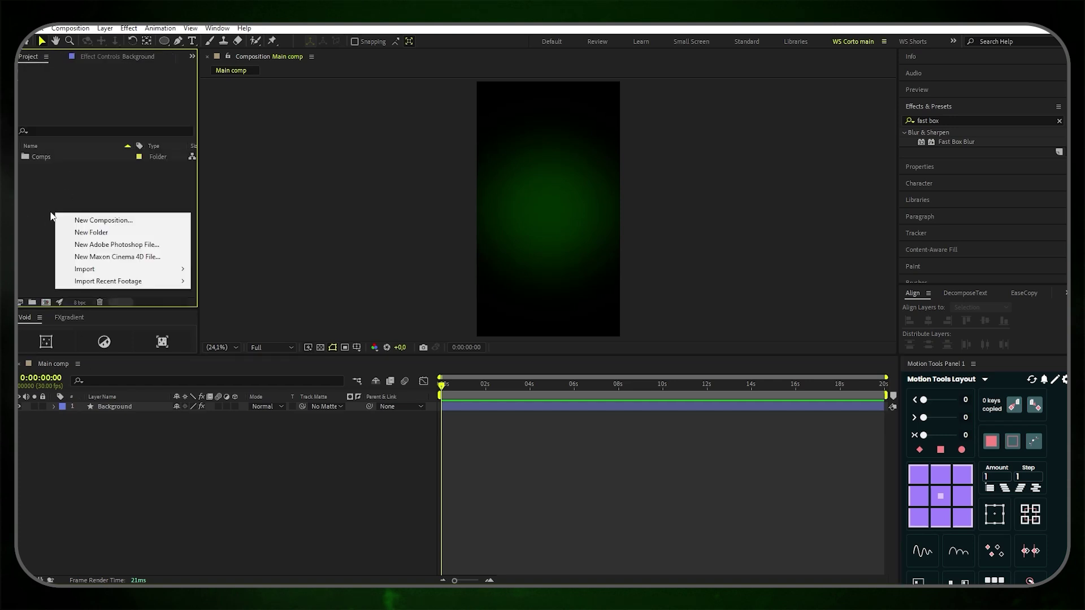
left_click(105, 220)
key("BackSpace")
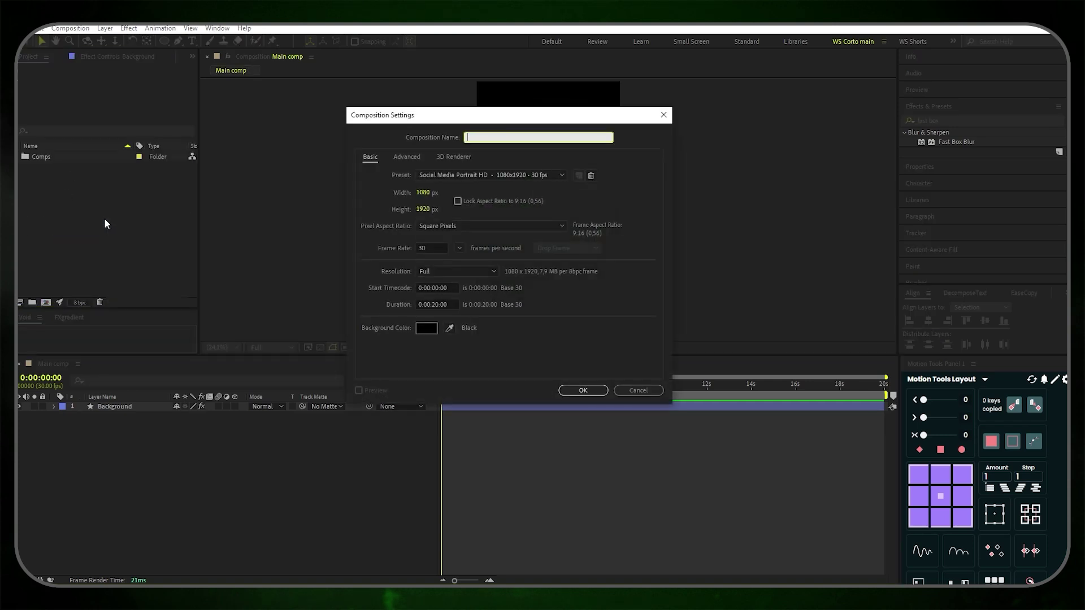
type("Dollar pre")
left_click(584, 391)
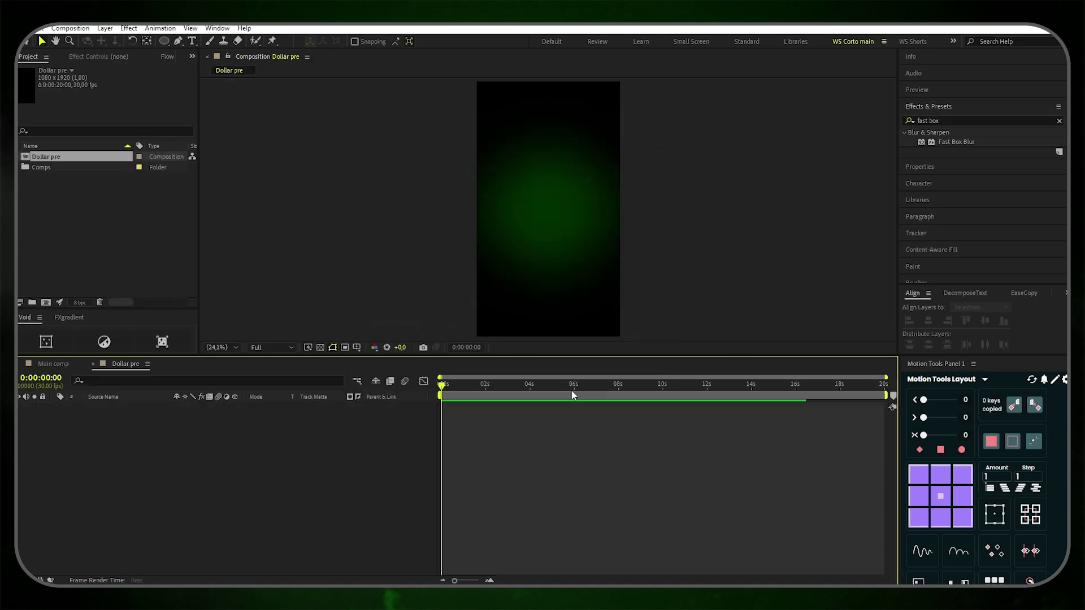
Create a project folder named Pre comps and move the Dollar pre composition into it
right_click(63, 210)
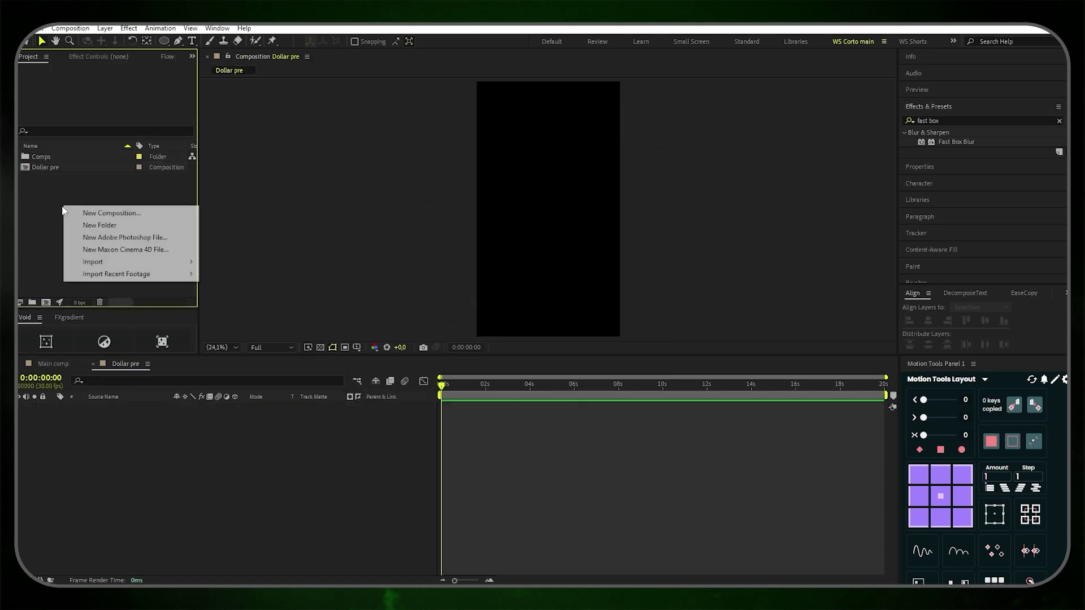
left_click(94, 225)
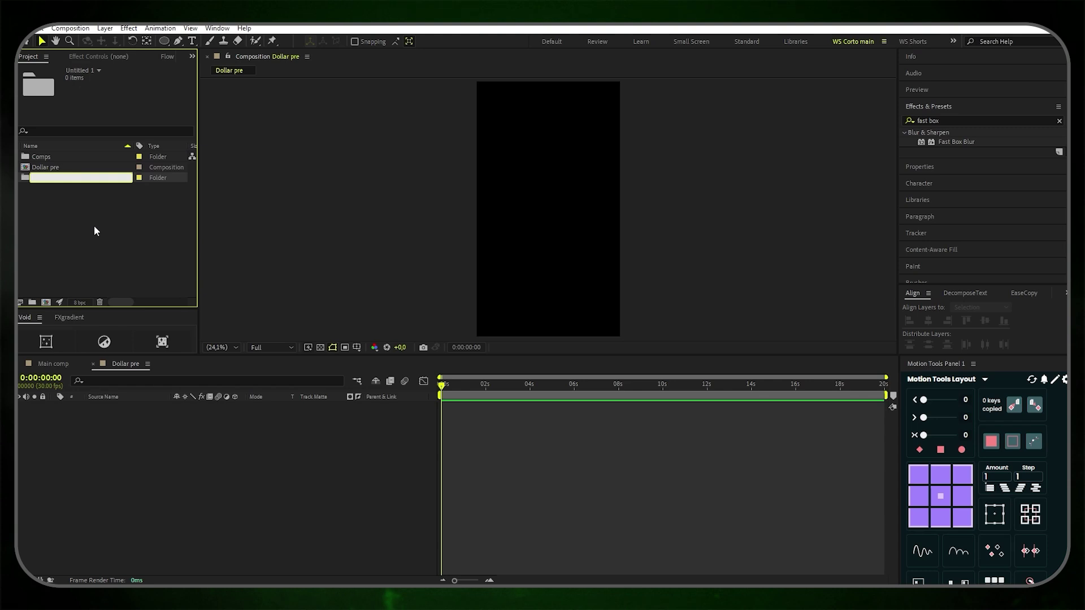
type("Pre comps")
key("Return")
left_click_drag(54, 167, 94, 217)
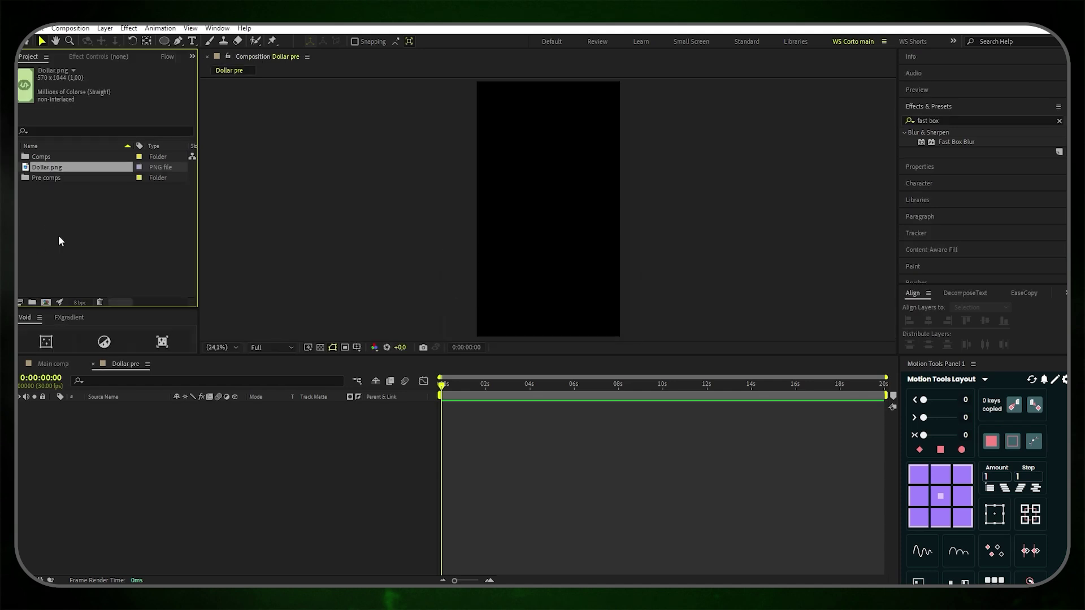
Create a project folder named Images for Dollar.png and add the image as a layer in the Dollar pre composition
right_click(62, 204)
left_click(123, 225)
key("BackSpace")
type("I")
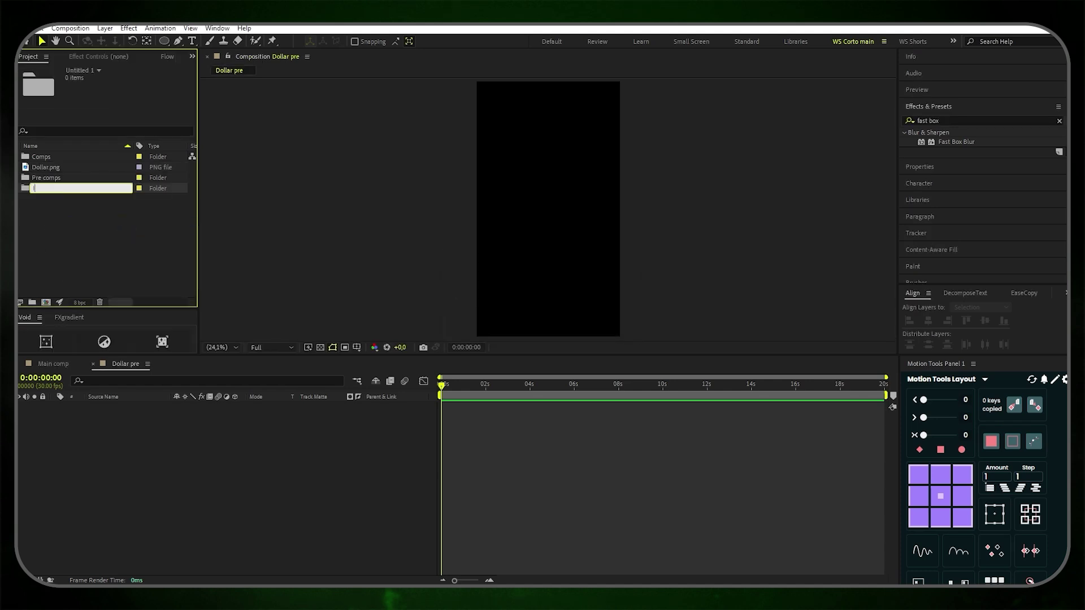
type("mages")
key("Return")
left_click_drag(57, 168, 129, 460)
left_click(20, 169)
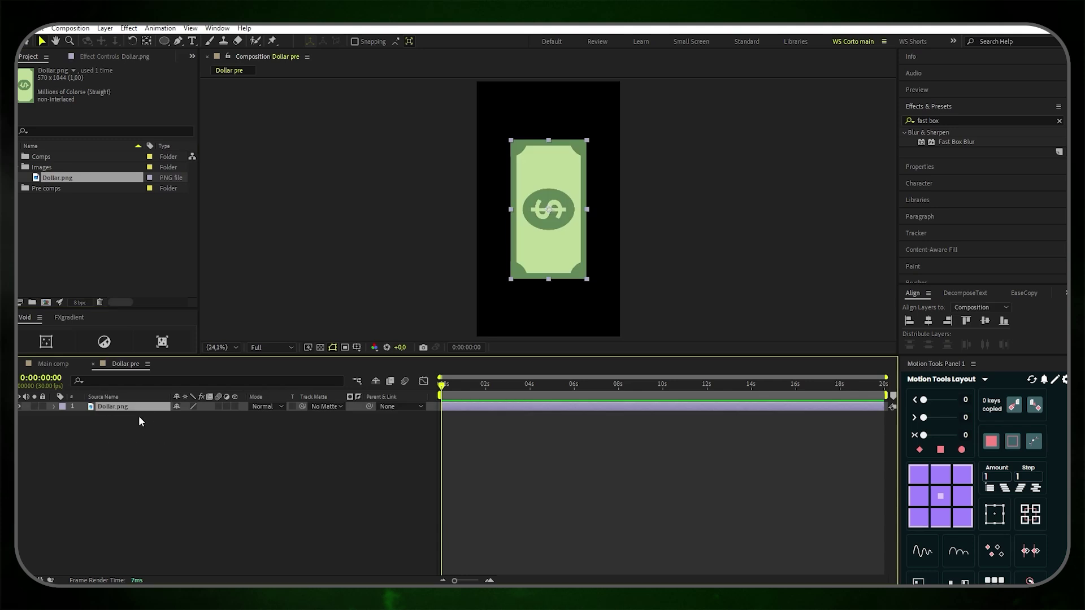
Scale the Dollar.png layer to 150%
key("s")
left_click(195, 416)
type("150")
key("Return")
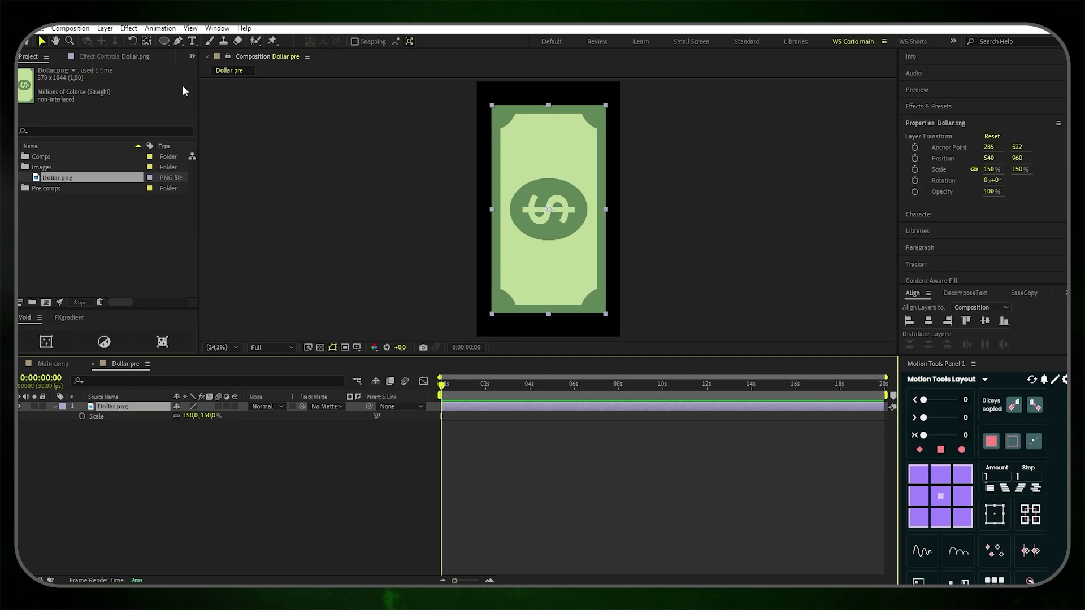
Draw a rectangle shape layer covering the dollar bill, centred in the composition, with the fill colour 001D01
left_click_drag(165, 42, 215, 47)
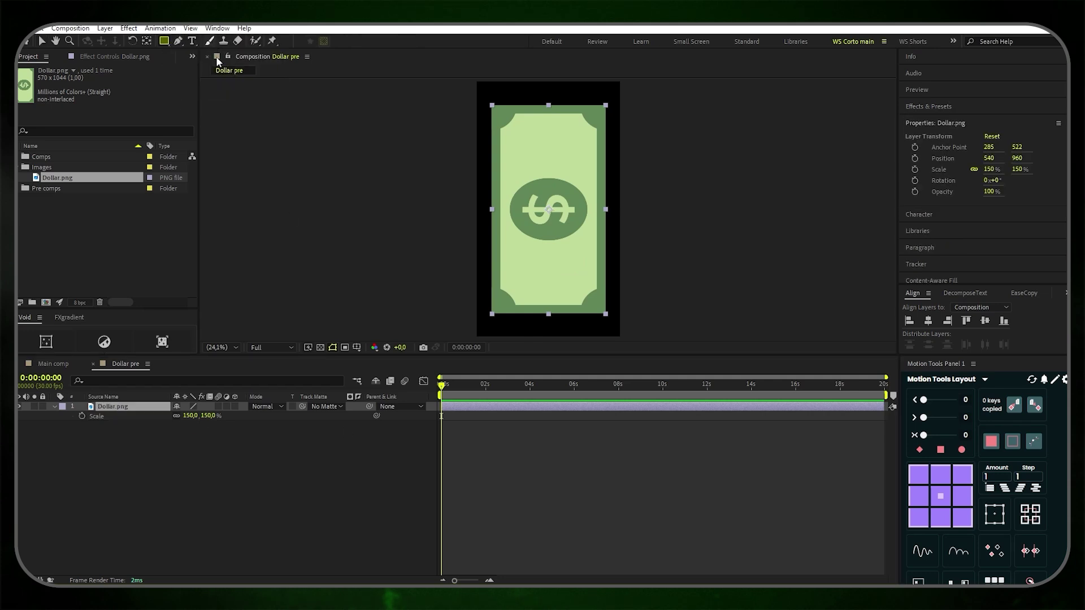
left_click_drag(492, 104, 583, 260)
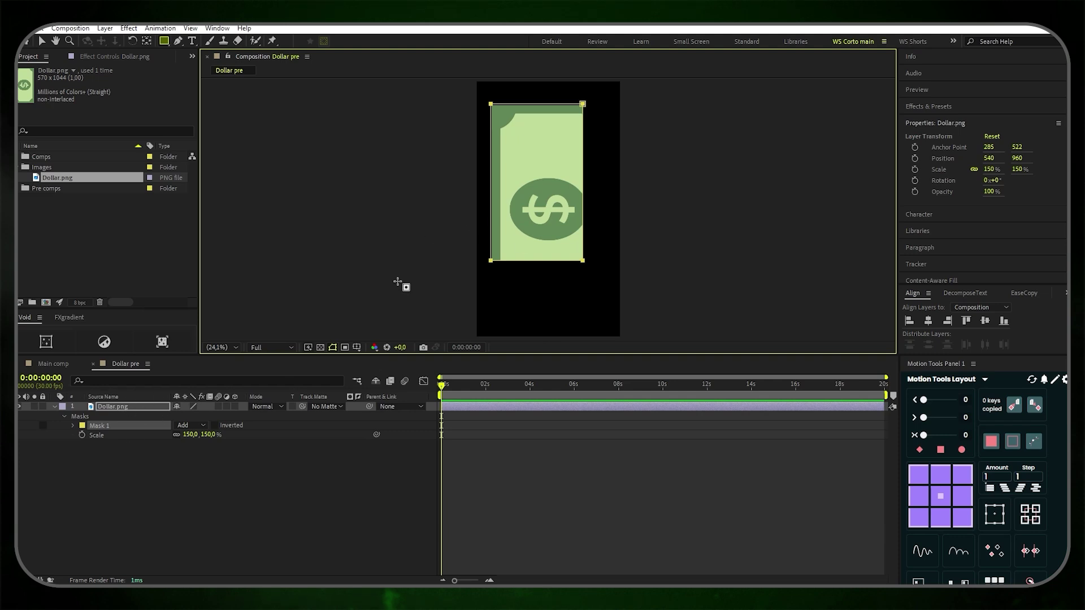
key("ctrl+z")
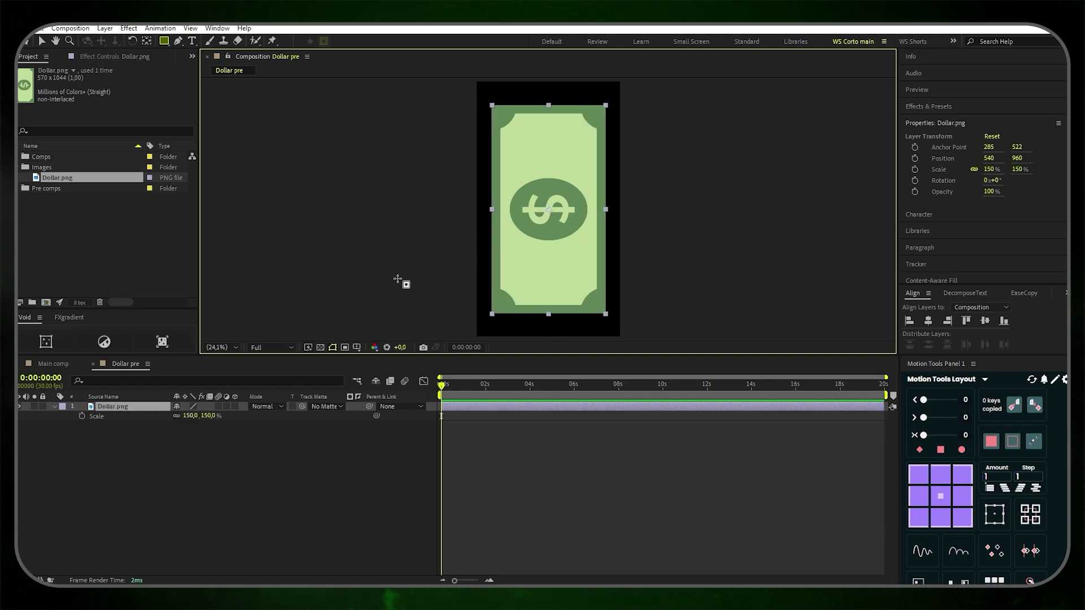
left_click(157, 457)
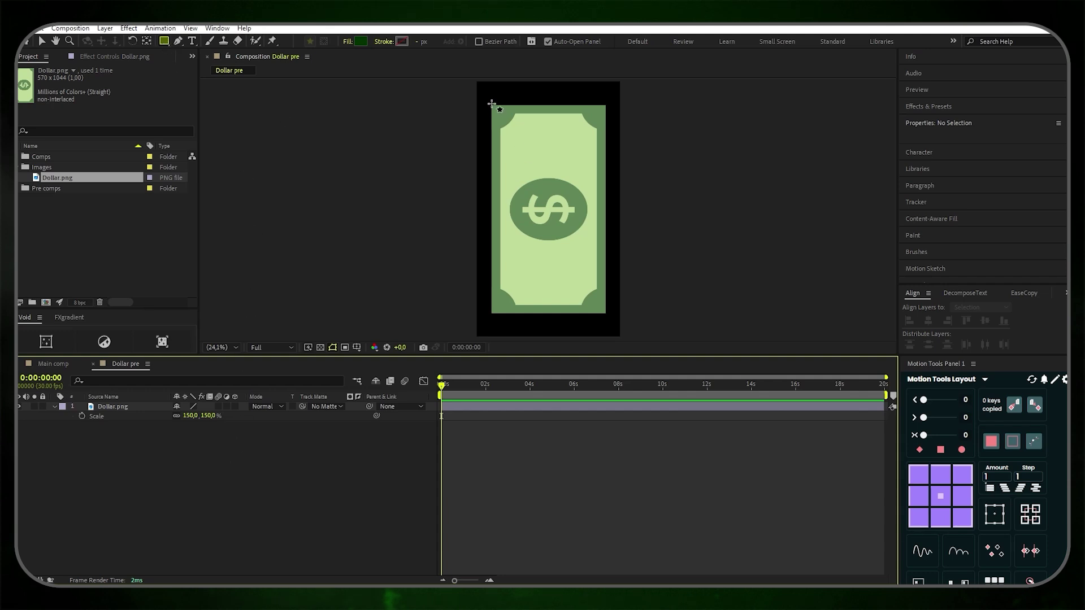
left_click_drag(491, 104, 605, 313)
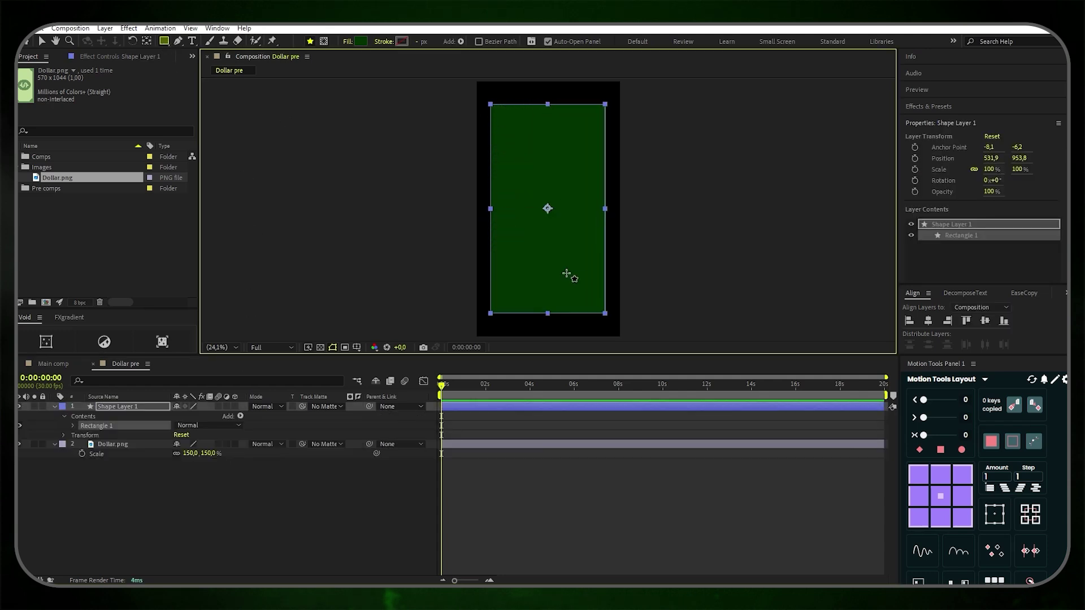
left_click(928, 320)
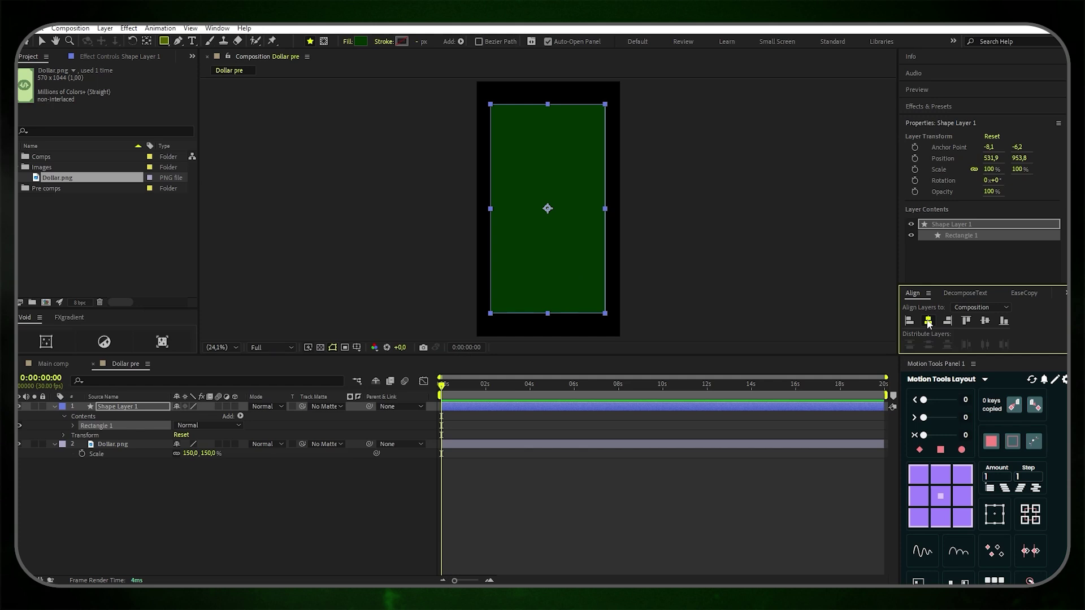
left_click(986, 321)
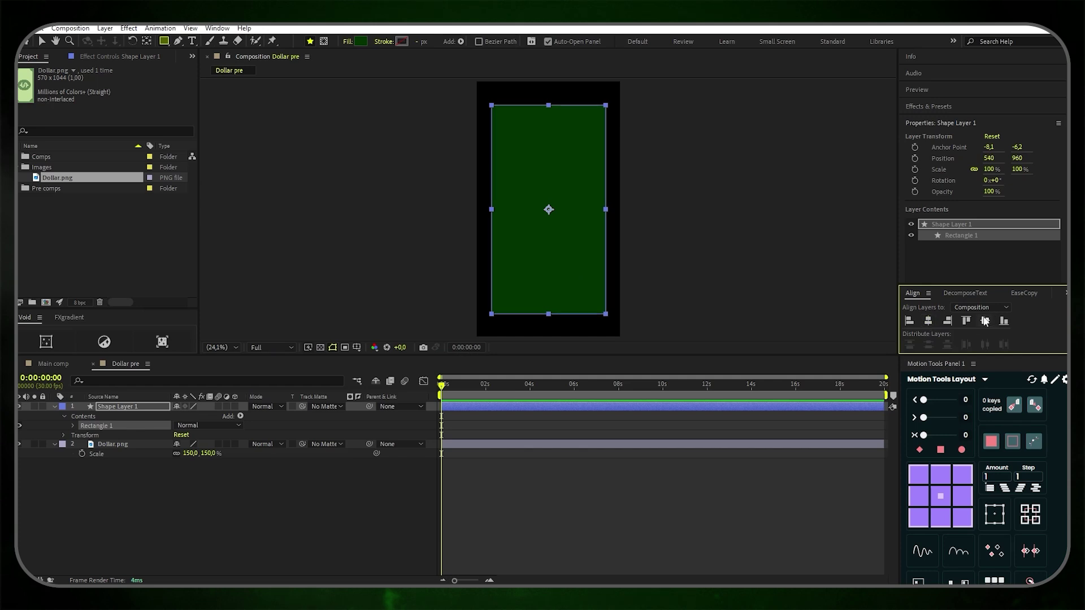
left_click(358, 42)
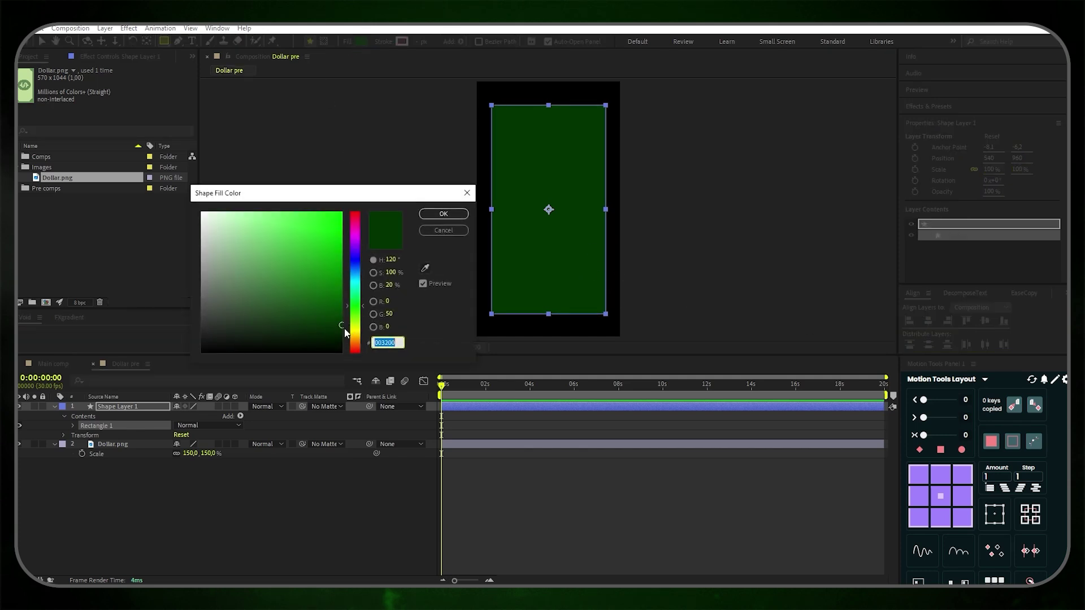
left_click(445, 214)
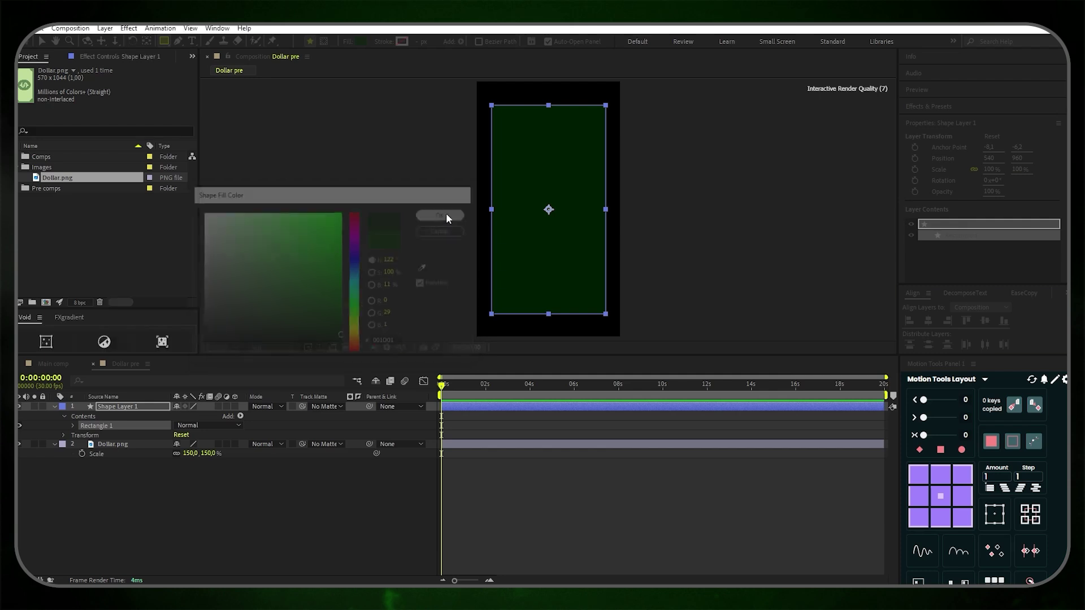
Rename the rectangle's layer as Back dollar and move the Dollar.png layer above it
right_click(111, 408)
left_click(163, 374)
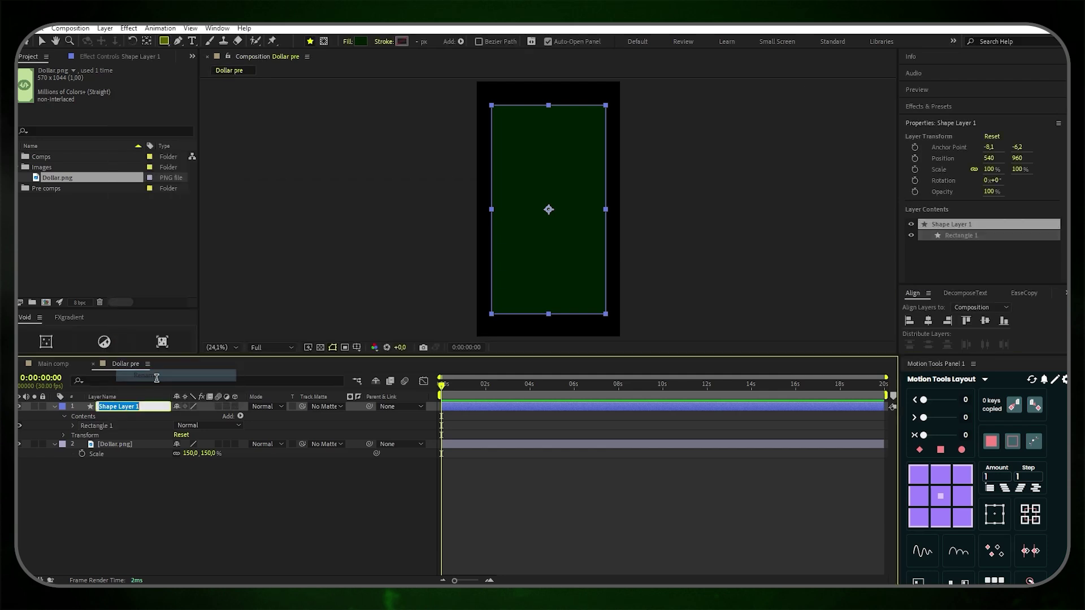
key("BackSpace")
type("Back dollar")
key("Return")
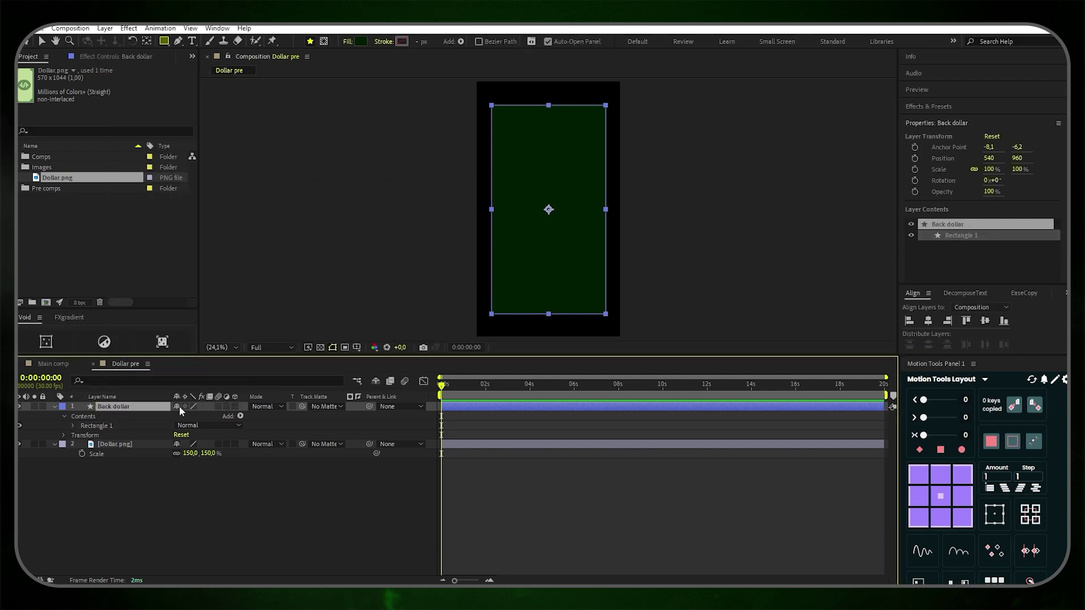
left_click_drag(122, 444, 131, 403)
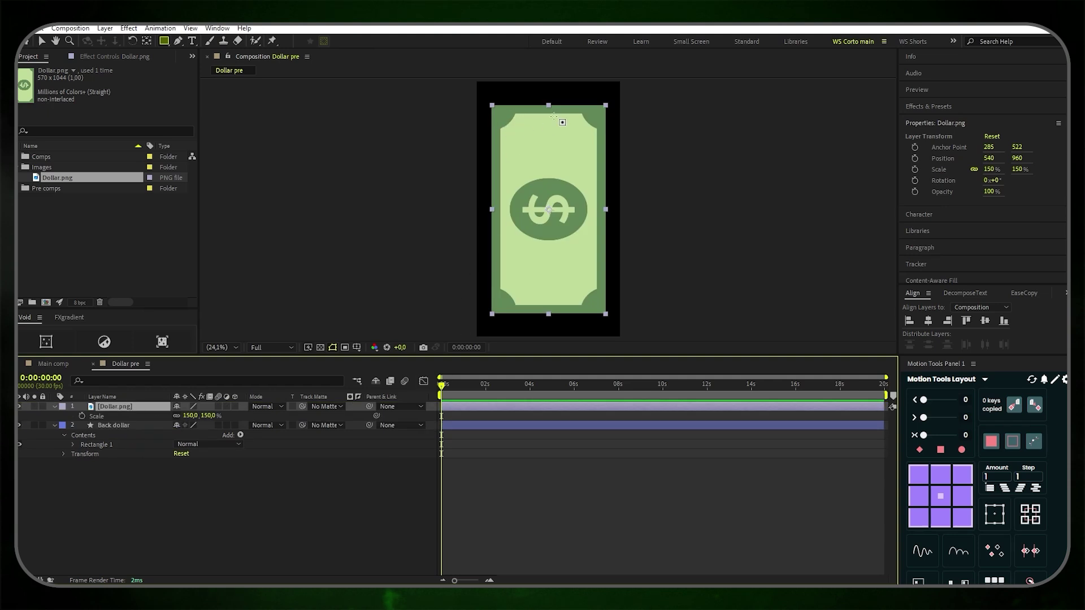
Trace the bill's light inner panel with the Pen tool as a new shape layer, following its curved corner notches
left_click(178, 41)
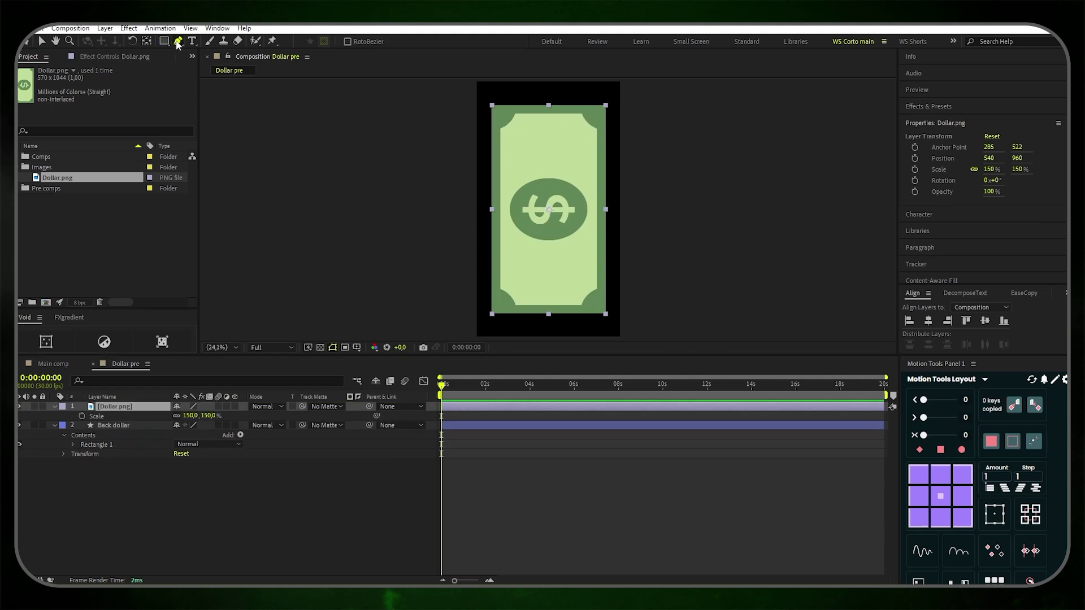
scroll(509, 169, "up", 2)
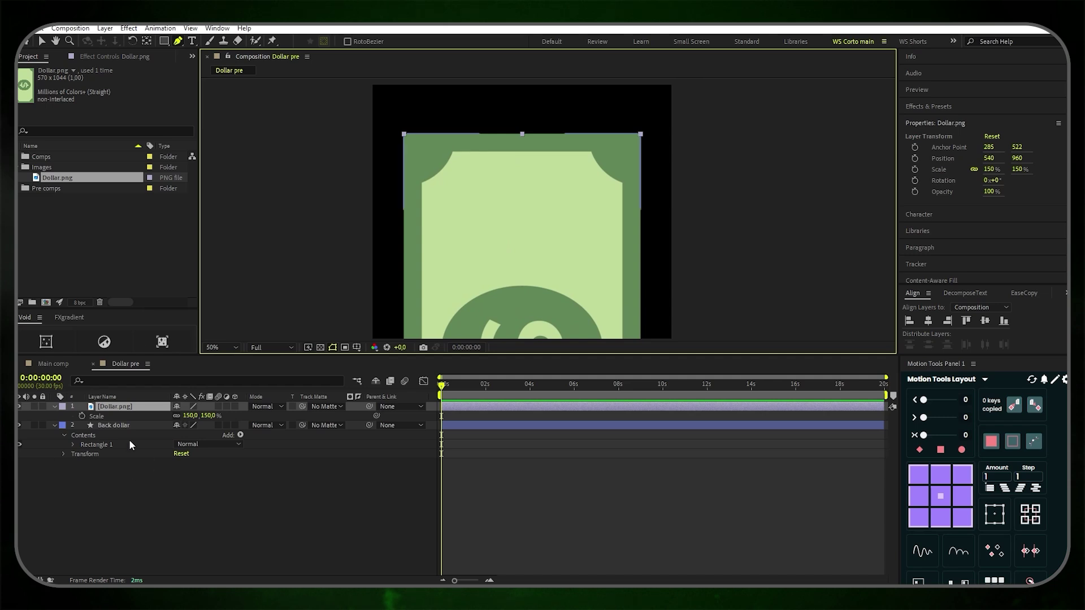
left_click(195, 478)
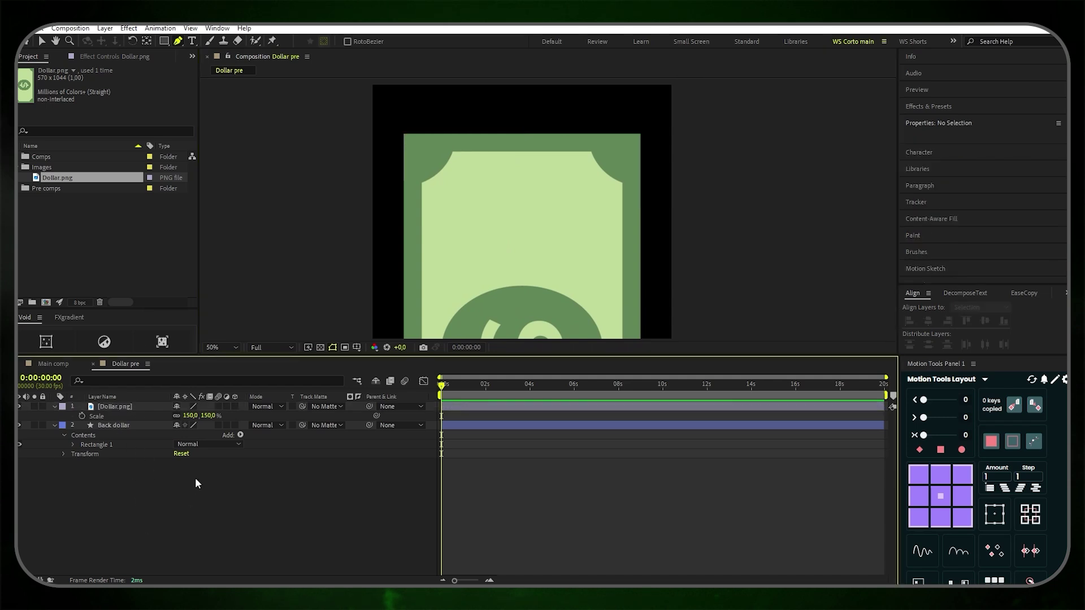
left_click(453, 153)
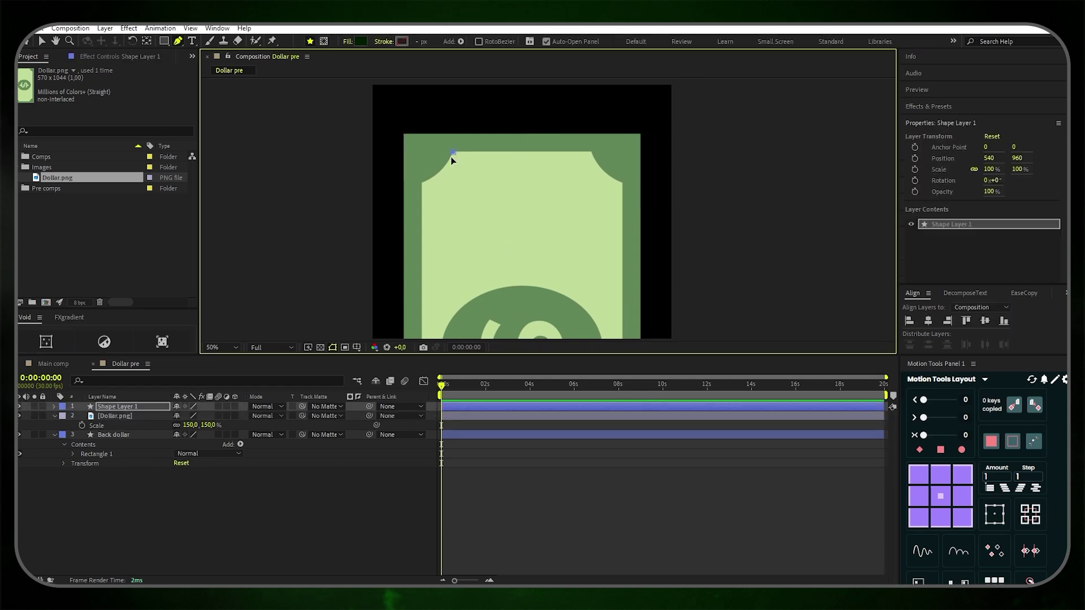
left_click(591, 152)
left_click(623, 183)
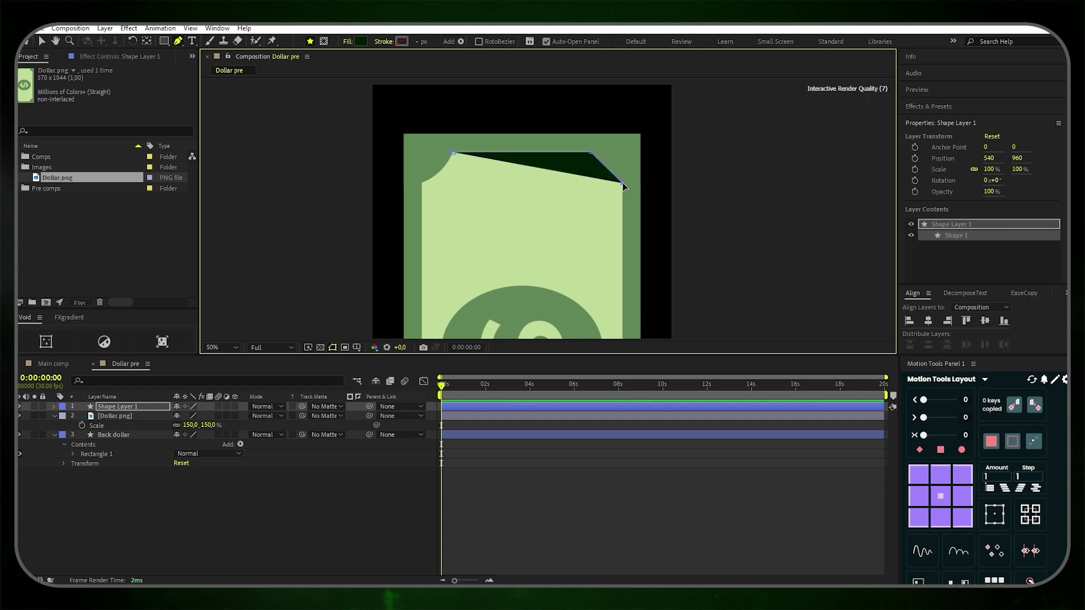
left_click_drag(623, 187, 626, 192)
left_click_drag(630, 192, 647, 191)
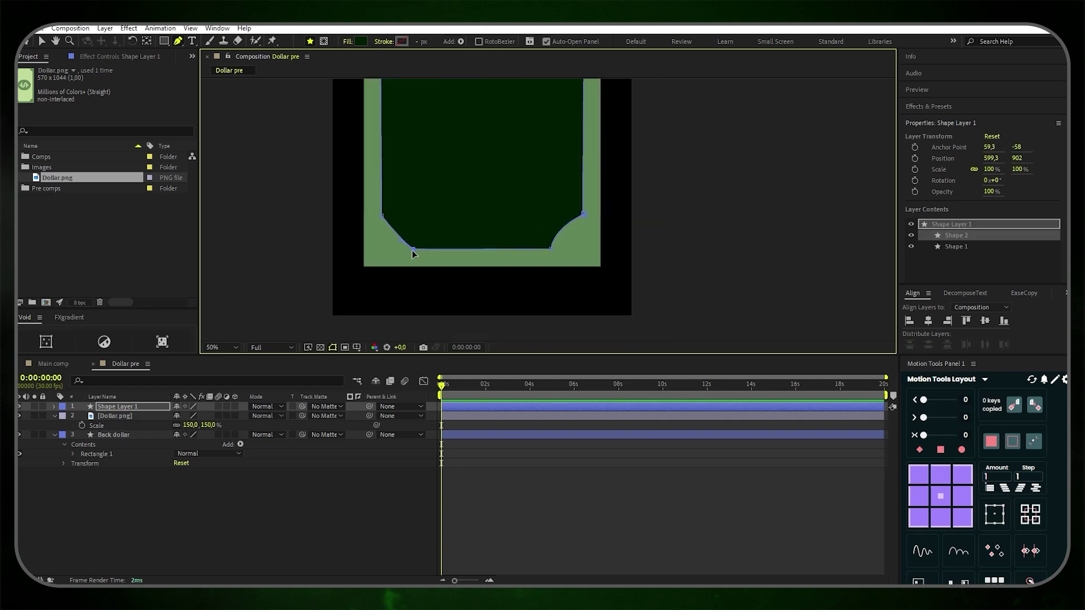
Give the traced inner panel a 10 px stroke in colour 003902 and a 060F06 fill
left_click(419, 41)
left_click(402, 42)
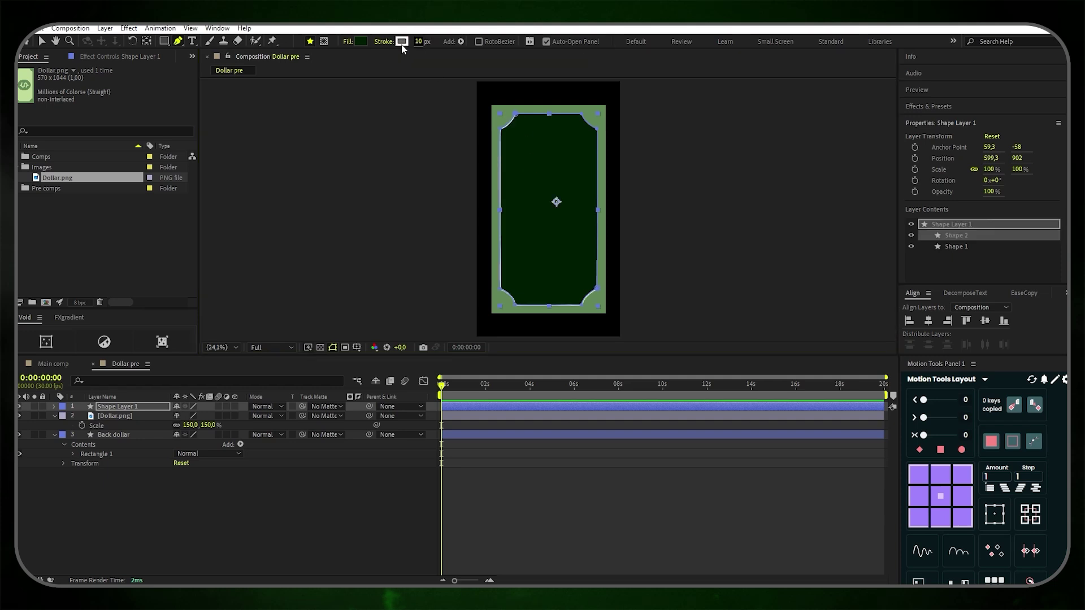
type("003902")
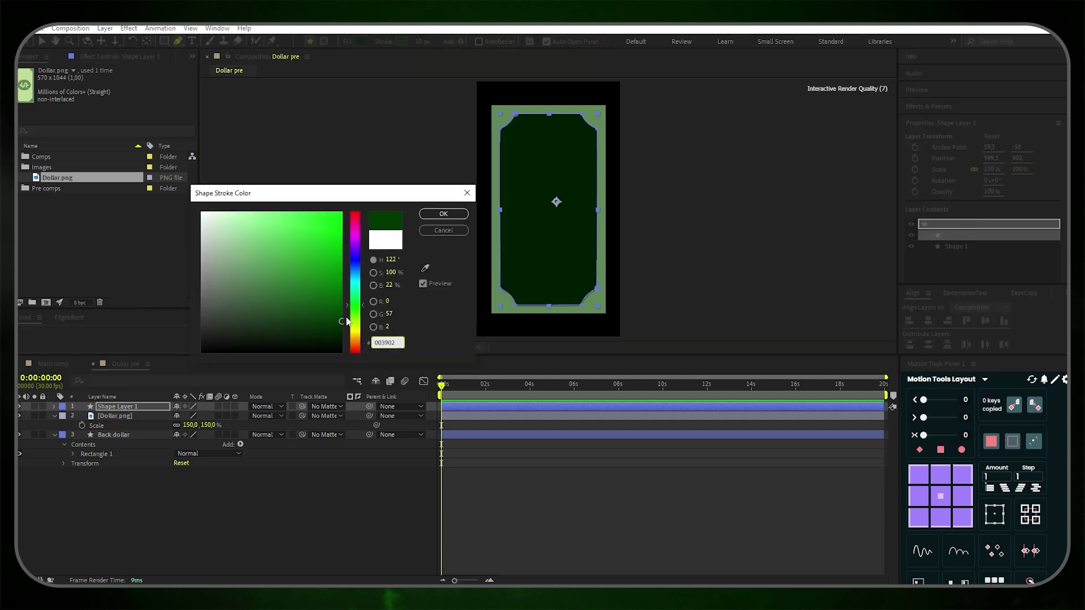
left_click(444, 214)
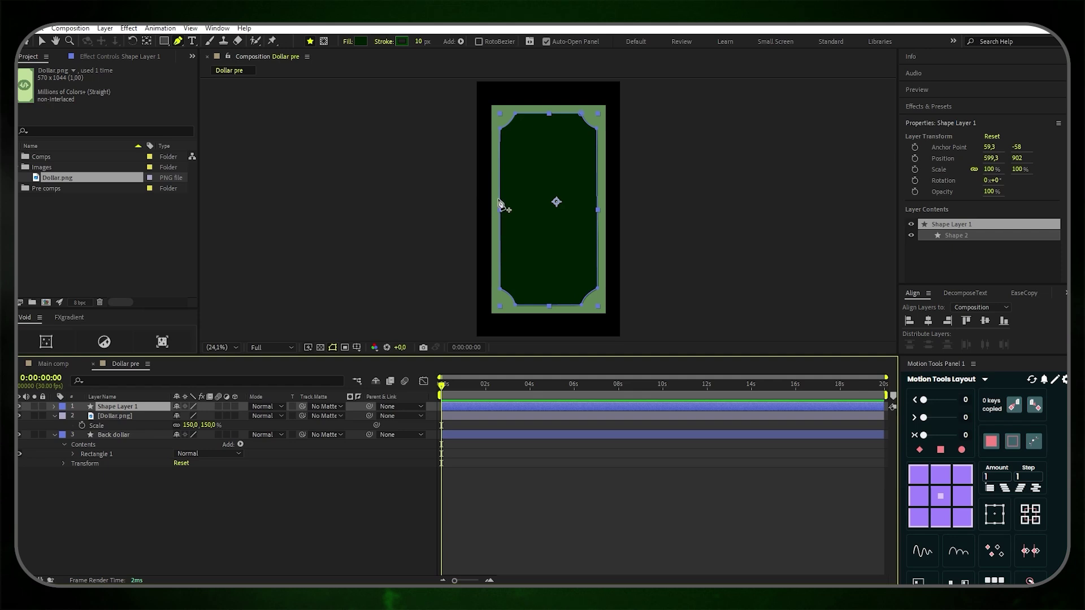
left_click(359, 42)
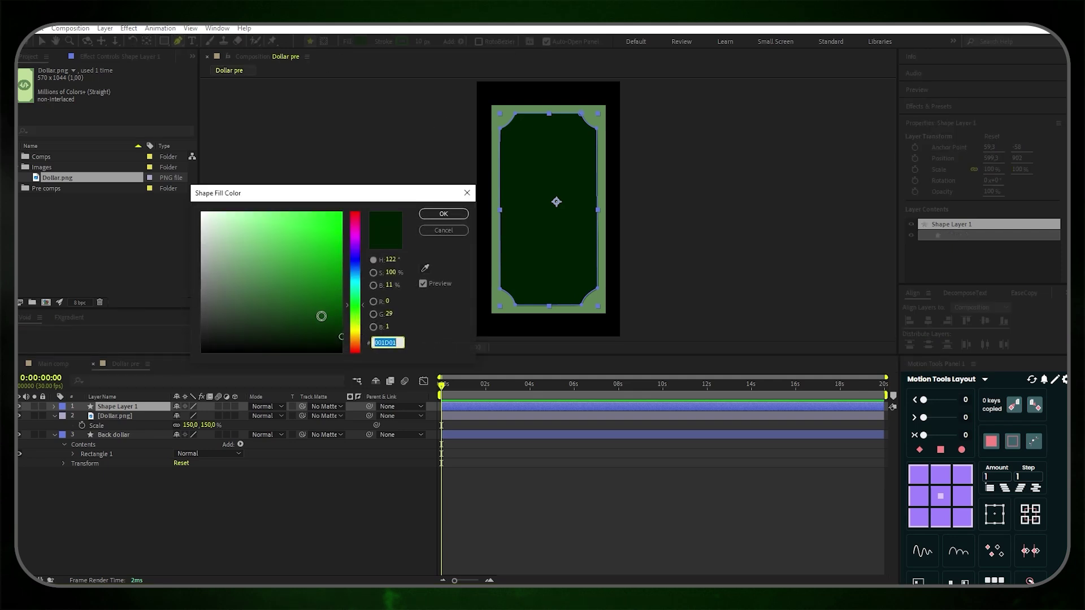
left_click(444, 214)
Rename the traced inner panel's layer as Middle dollar and deselect it
right_click(131, 406)
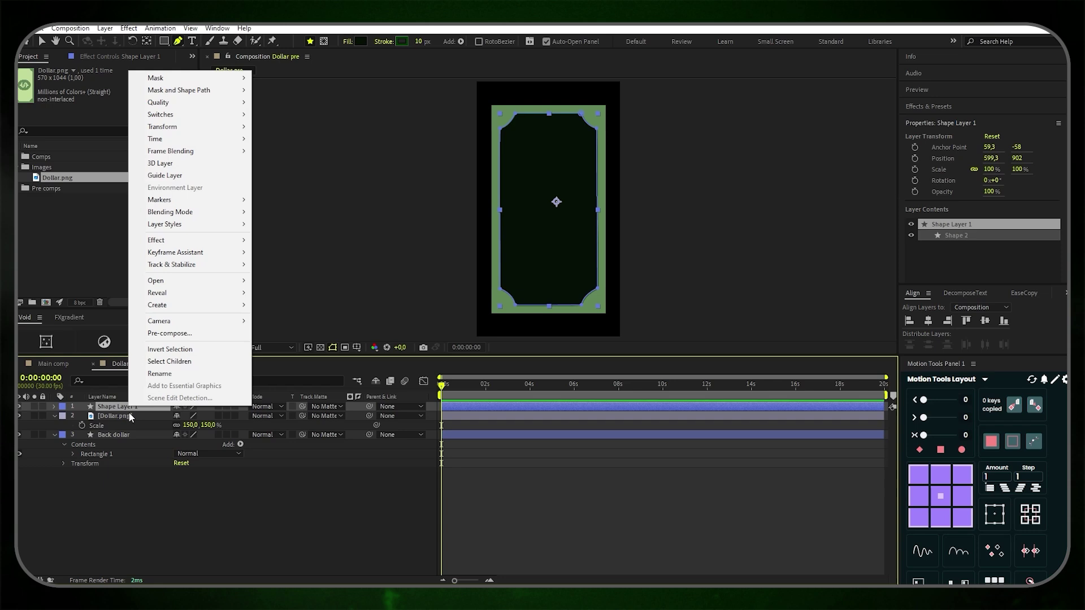
left_click(159, 375)
type("Mi")
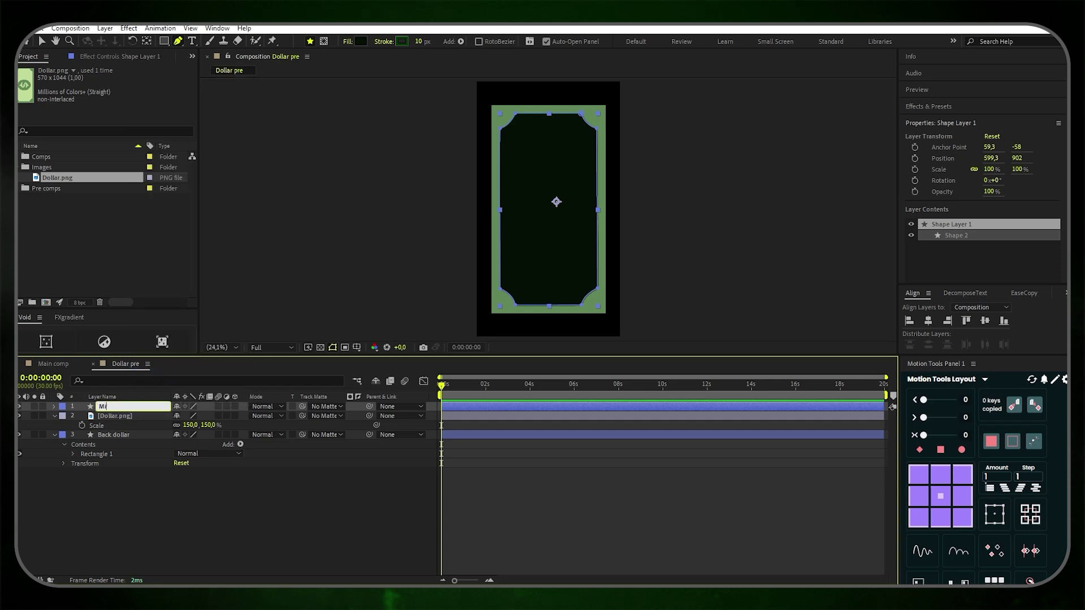
type("ddle dollar")
key("Return")
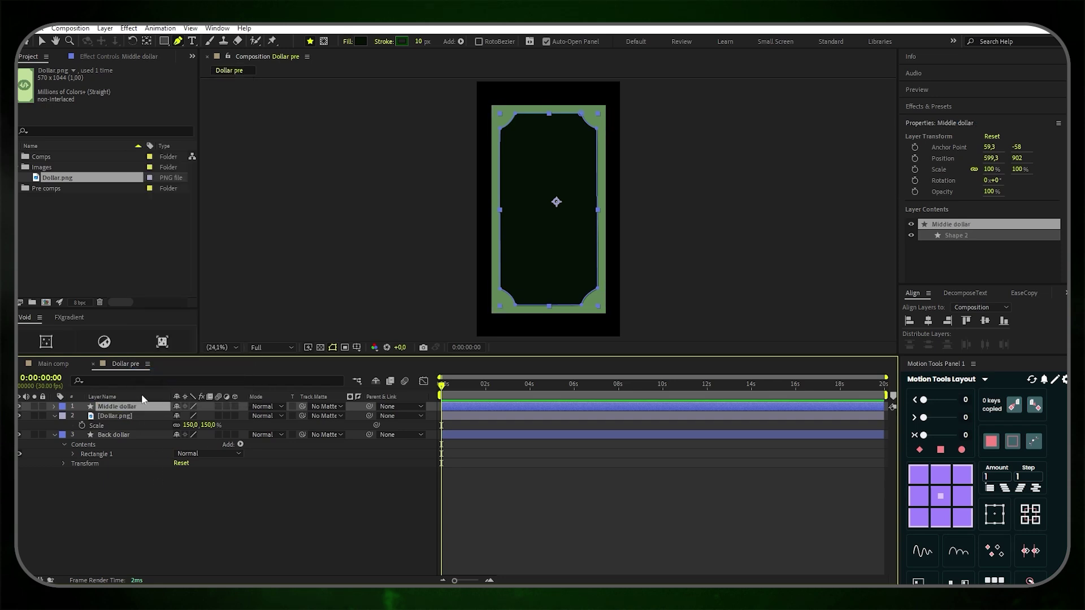
left_click(168, 492)
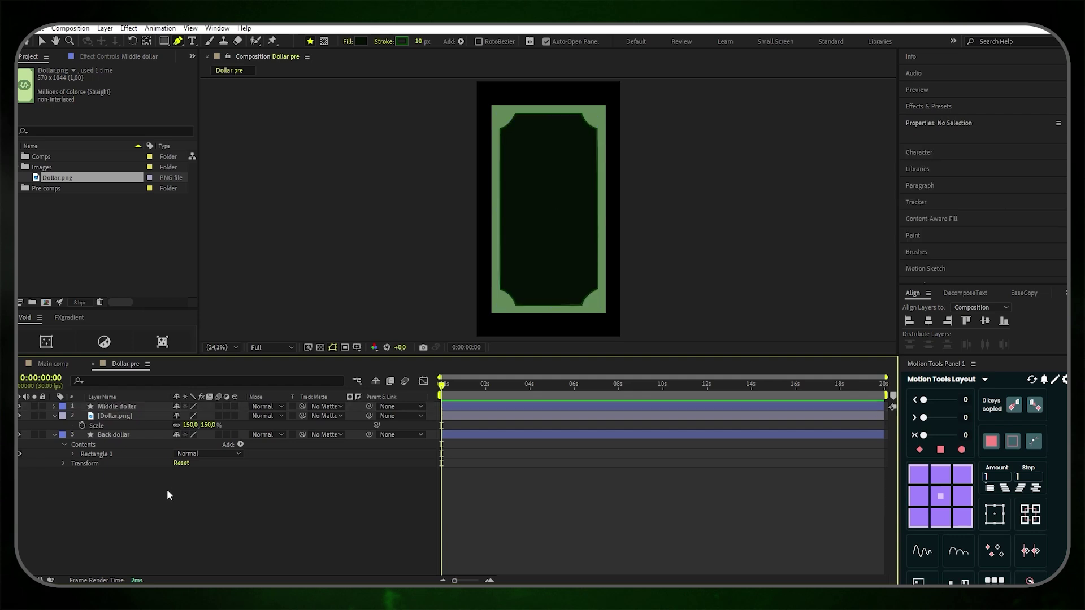
Draw a circle with the Ellipse tool on a new shape layer and centre it horizontally and vertically in the composition
left_click(164, 41)
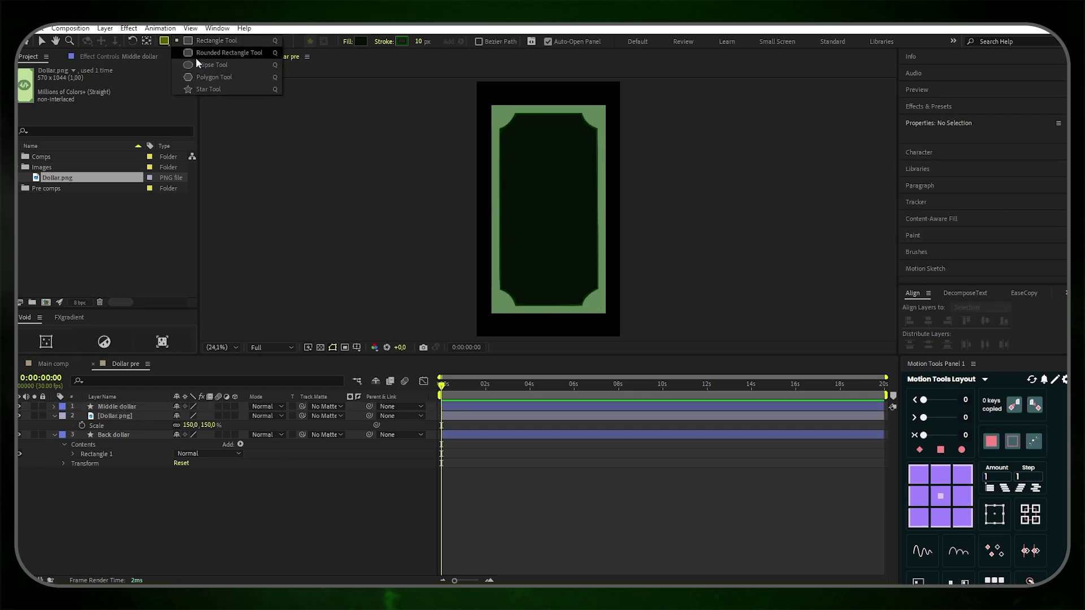
left_click(209, 64)
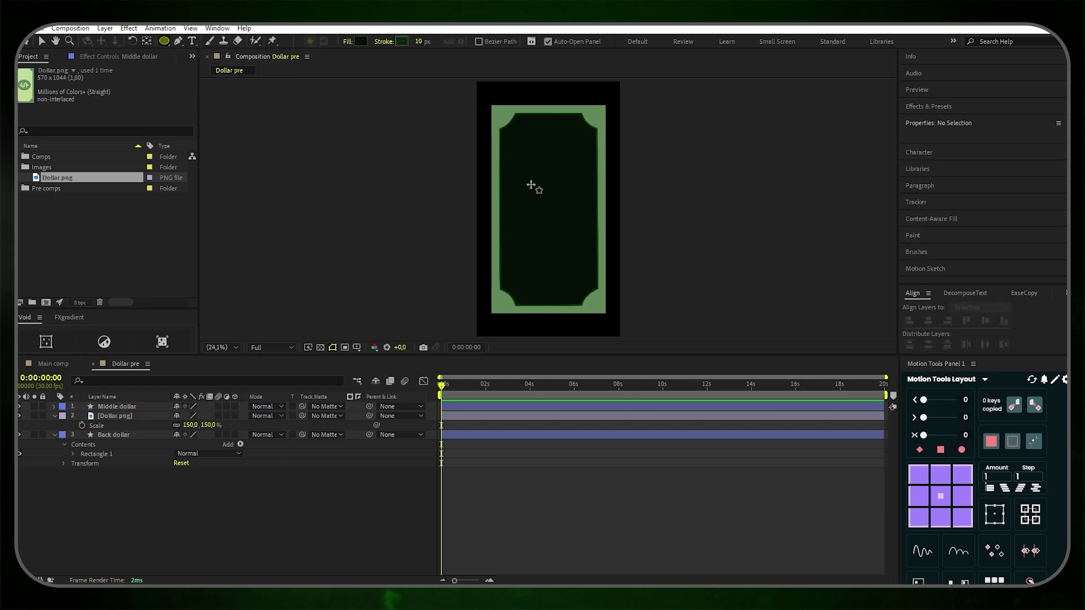
left_click_drag(531, 185, 586, 234)
key("ctrl+alt+Home")
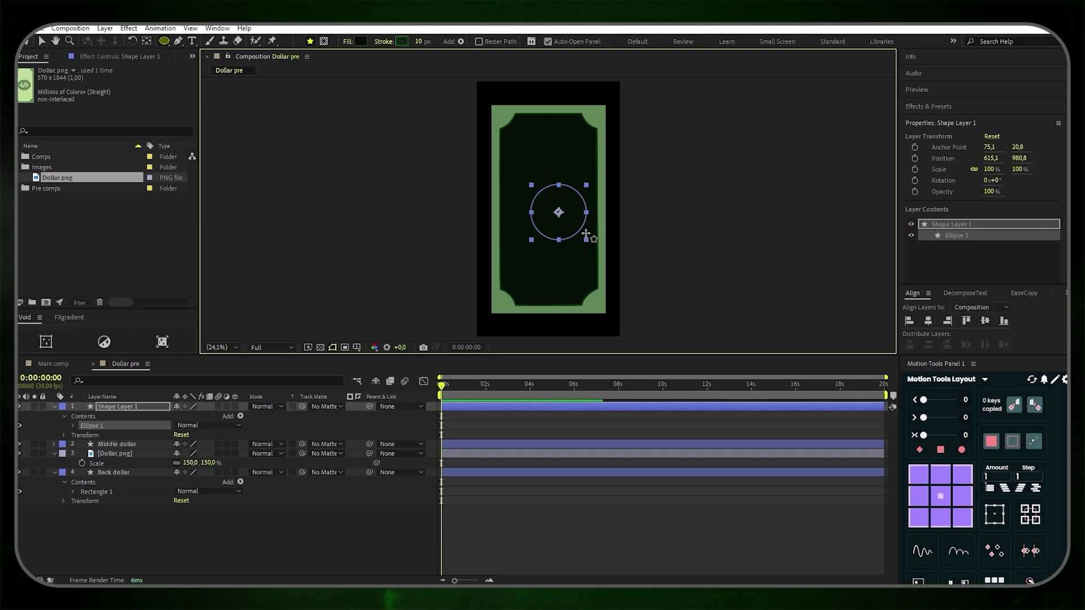
left_click(928, 321)
left_click(986, 322)
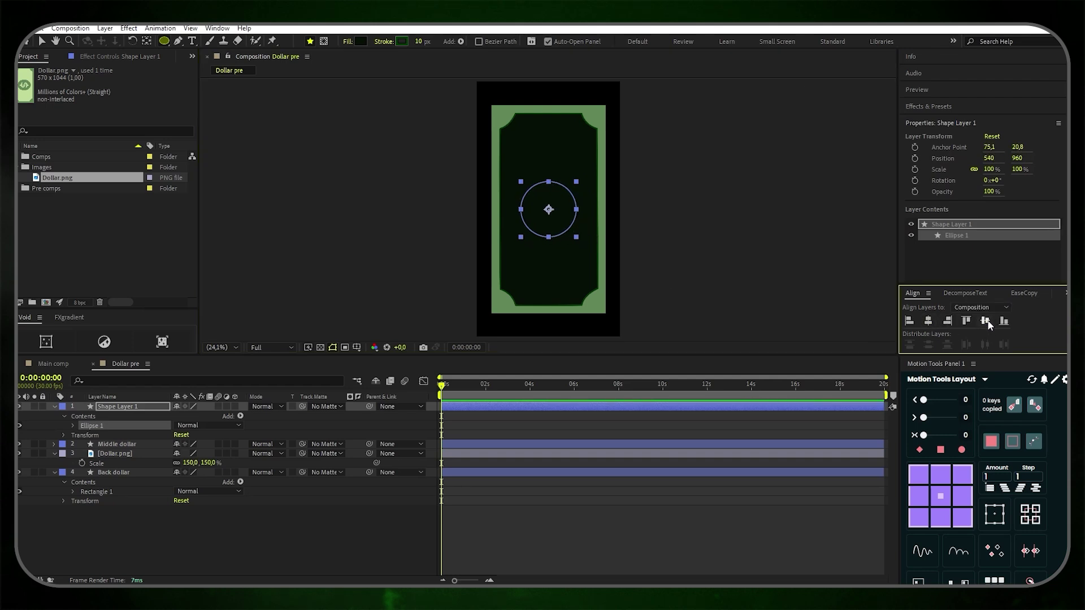
Remove the circle's stroke and set its fill to a slightly darker near-black green
left_click(378, 43)
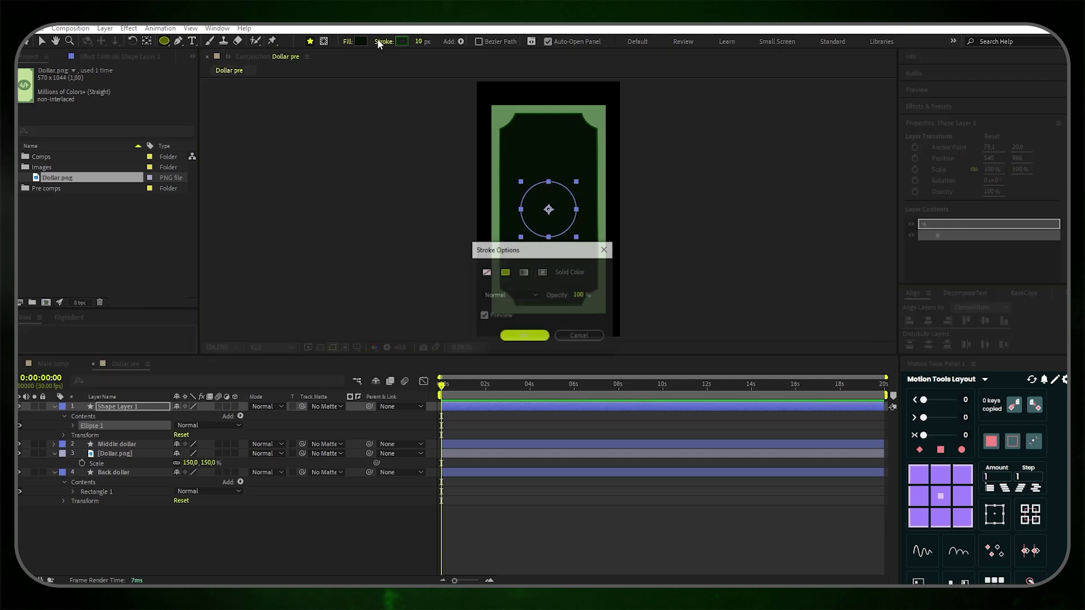
left_click(487, 273)
left_click(514, 336)
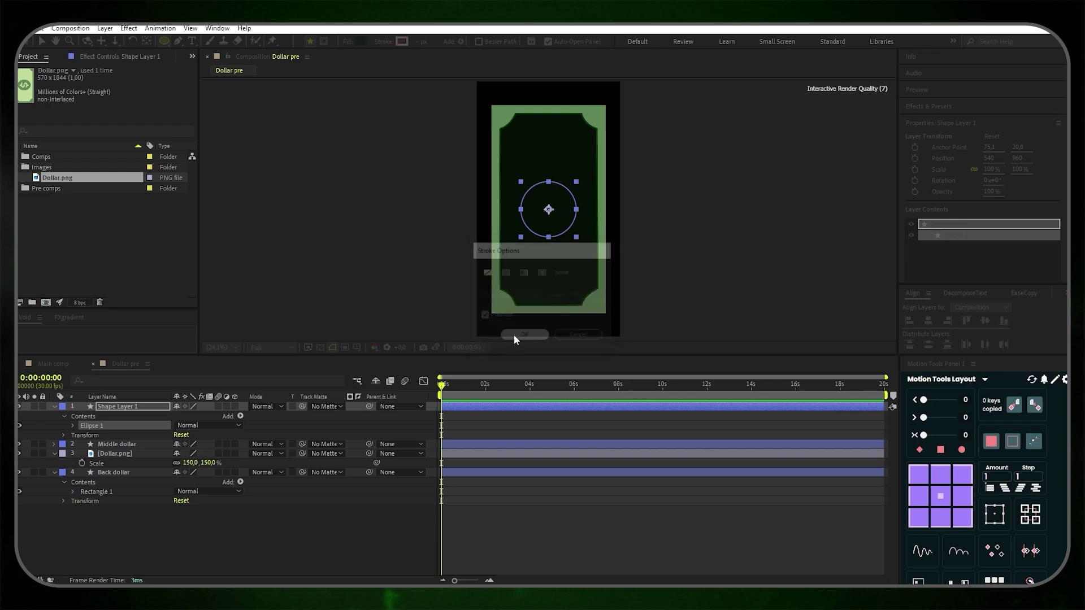
left_click(360, 42)
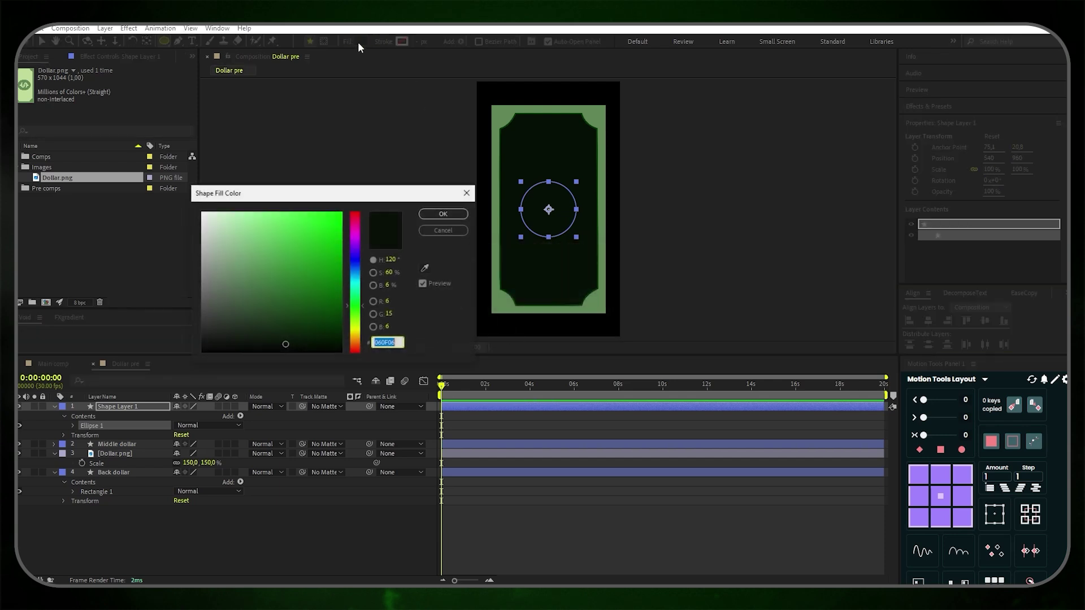
left_click(294, 349)
left_click(444, 214)
Rename the circle's shape layer as Circle dollar and deselect it
right_click(134, 410)
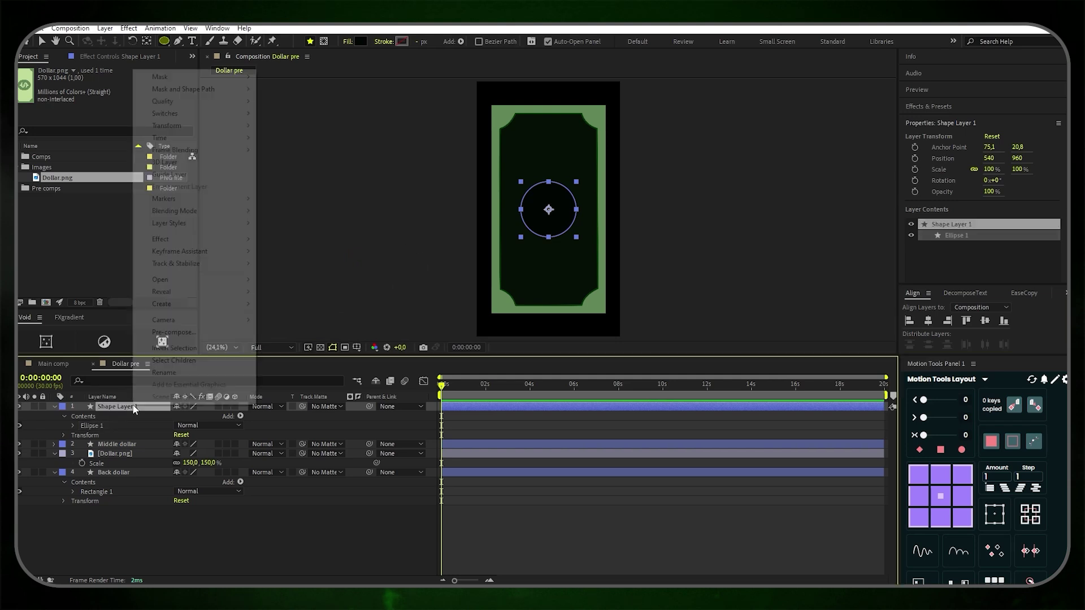
left_click(165, 374)
type("Circle dollar")
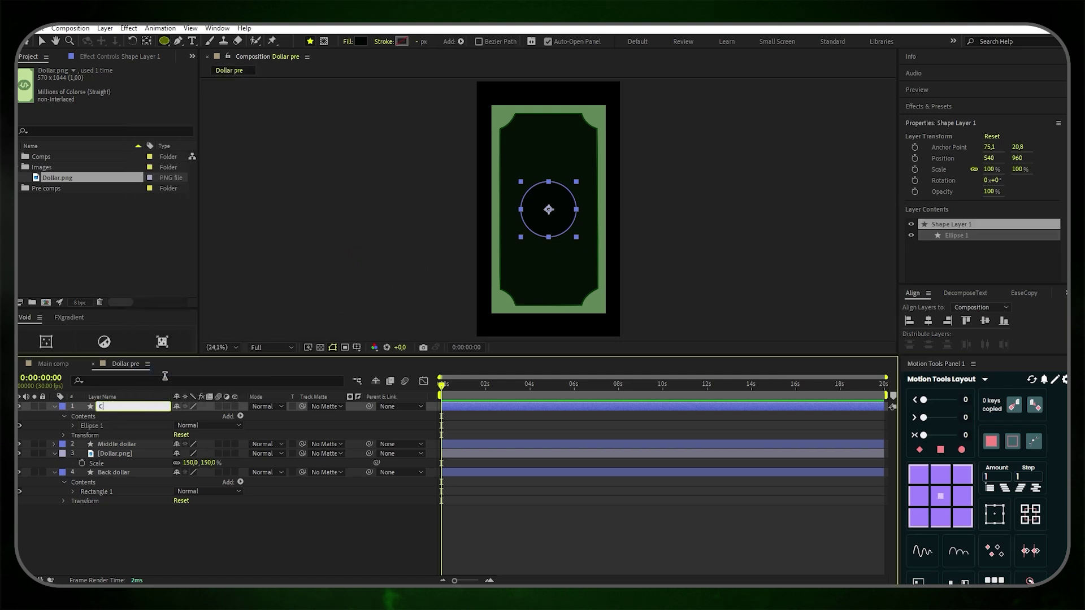
key("Return")
left_click(195, 525)
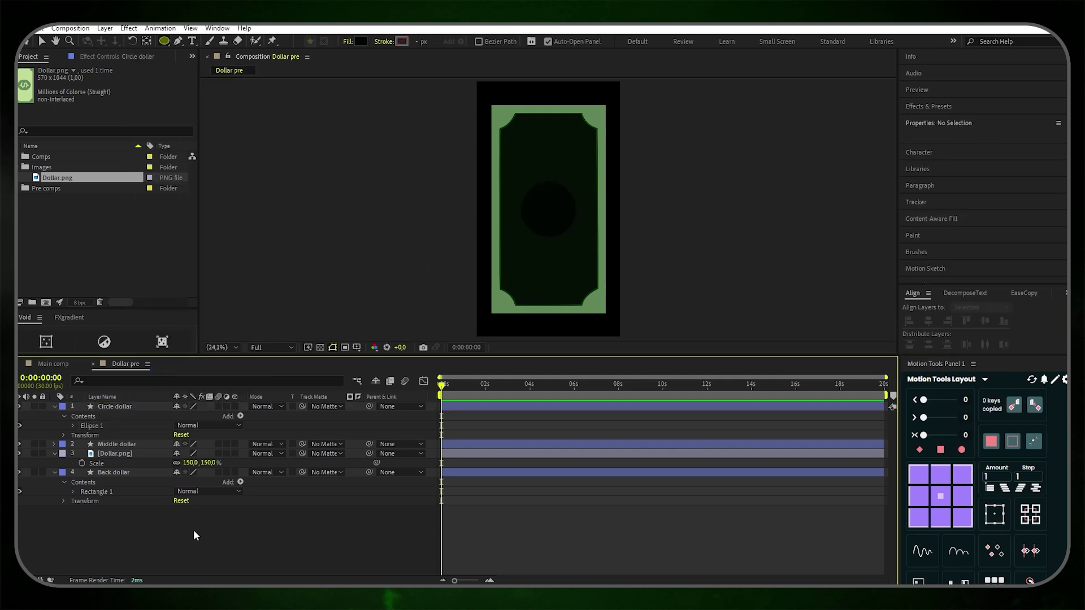
Add a "$" text layer over the central circle and set its Montserrat font style to SemiBold
left_click(192, 43)
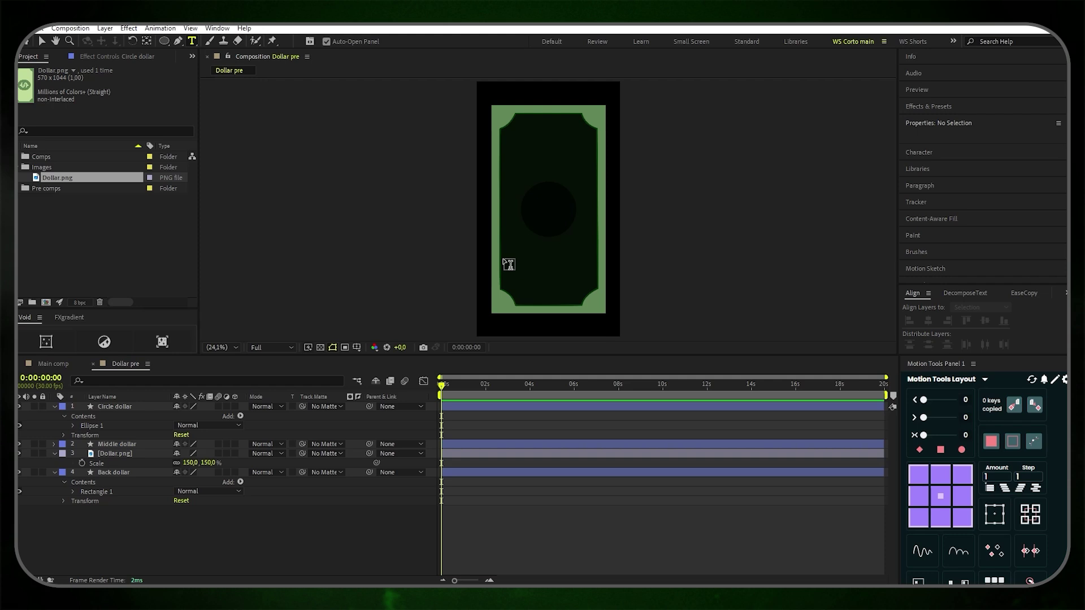
left_click(539, 209)
type("$")
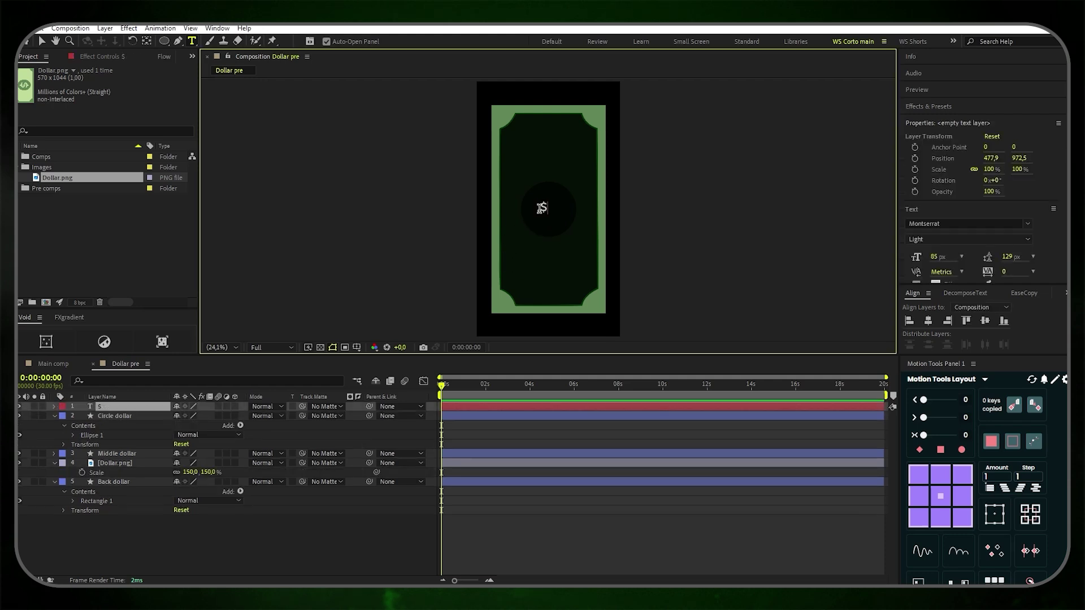
key("ctrl+a")
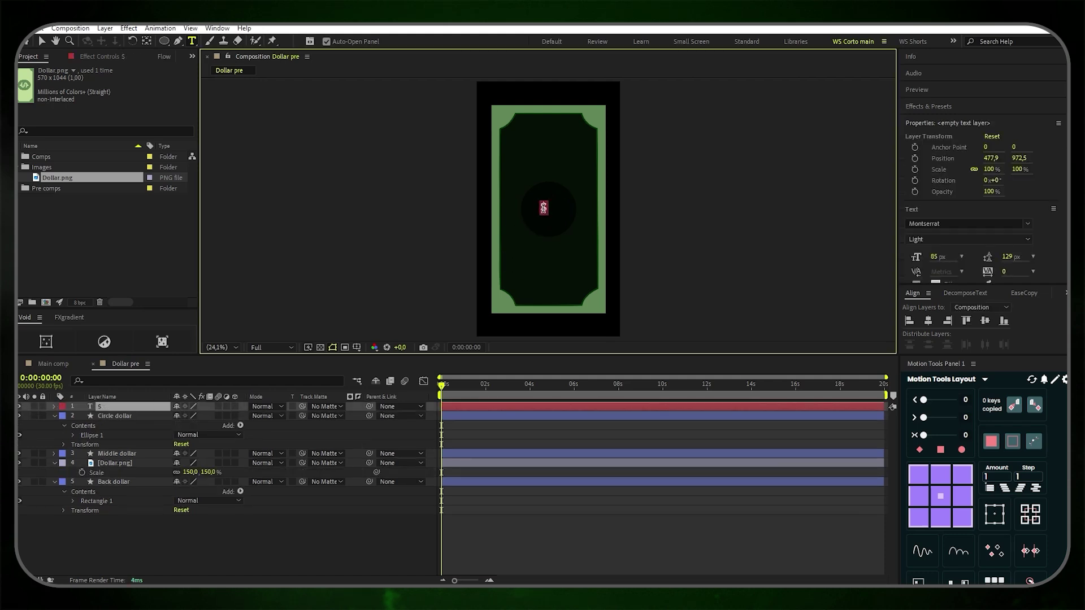
left_click(926, 240)
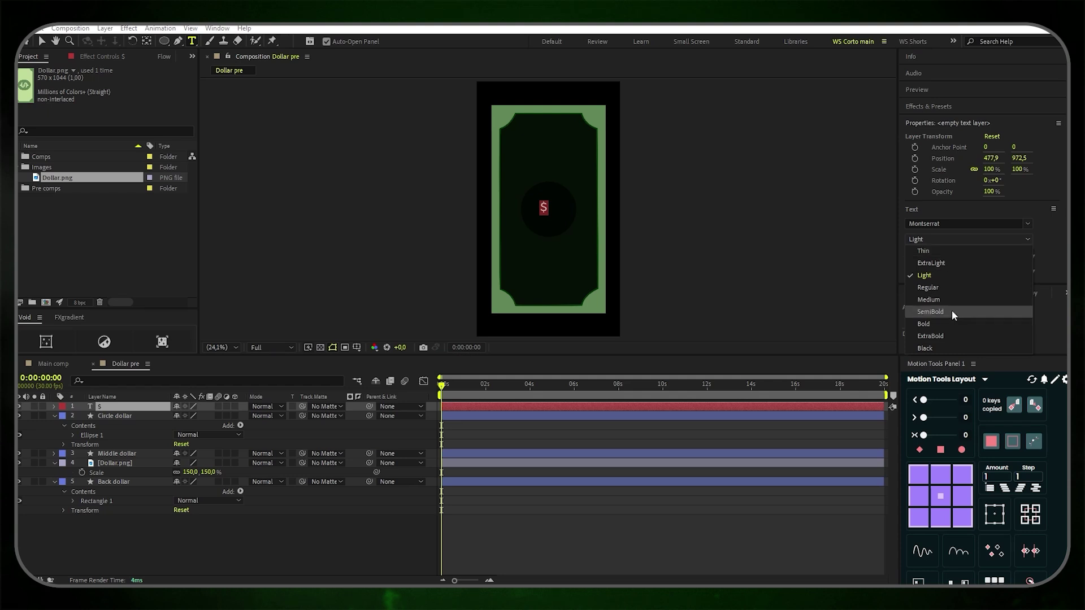
left_click(951, 311)
Set the dollar sign's font size to 290 px and centre it horizontally and vertically in the composition
left_click_drag(939, 257, 994, 256)
left_click(942, 257)
type("290")
key("Return")
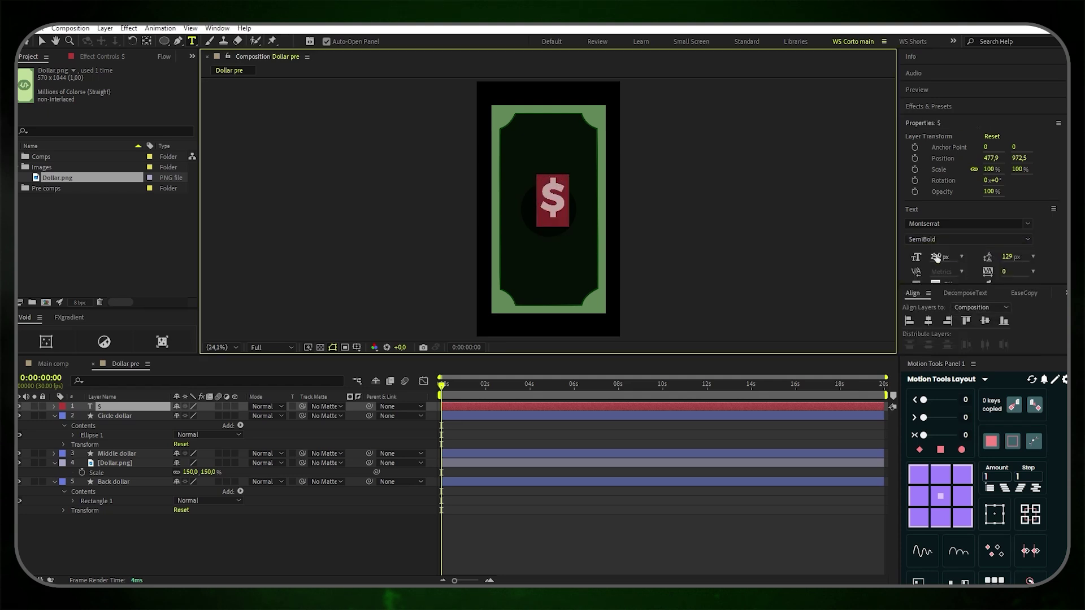
left_click(929, 321)
left_click(985, 322)
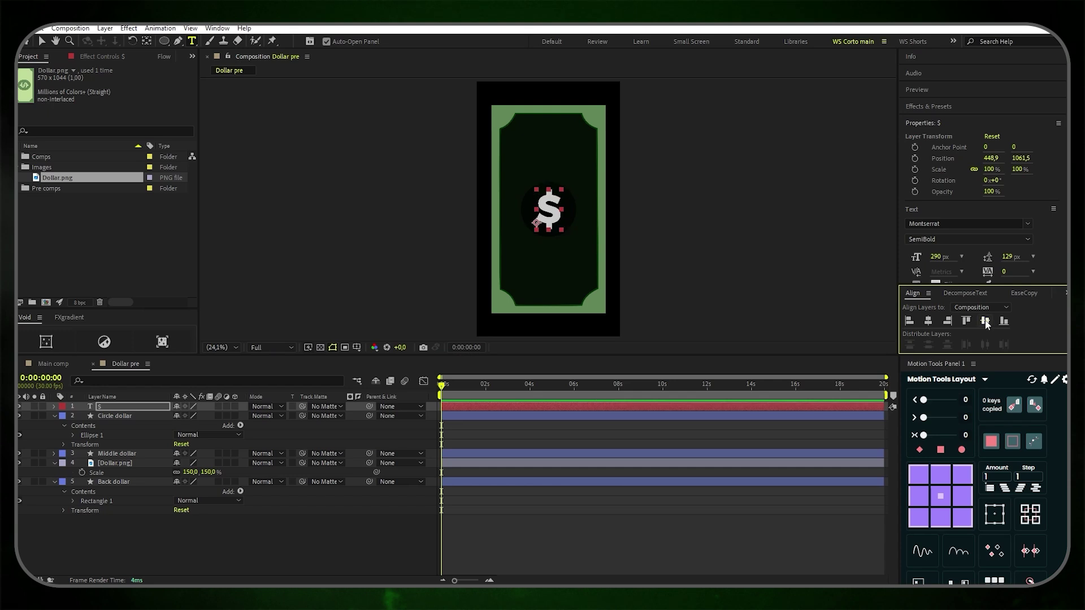
Scale the Circle dollar layer to 112% and deselect it
left_click(116, 454)
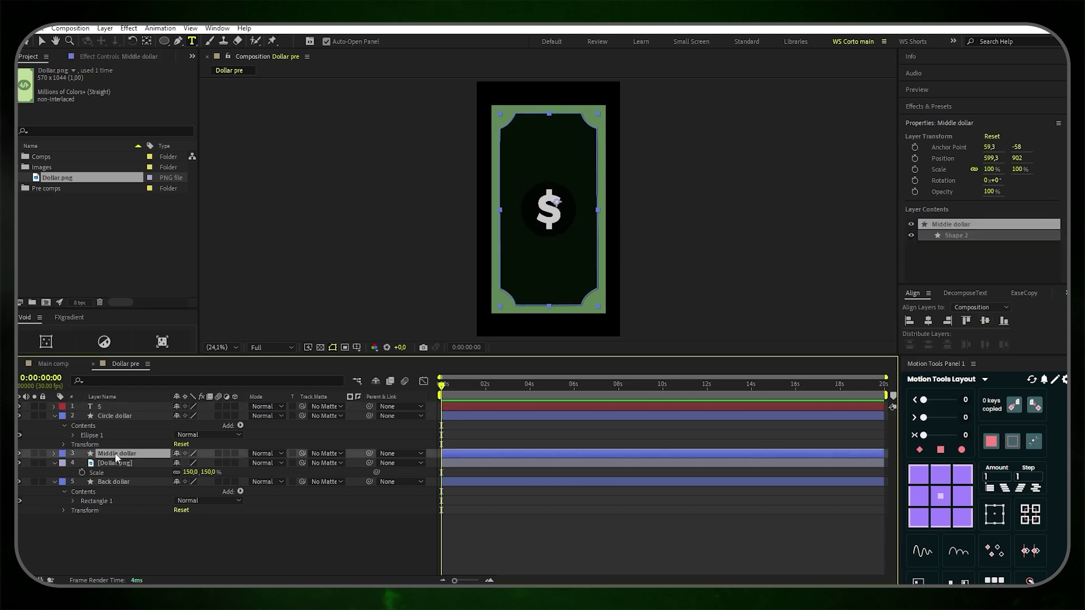
left_click(122, 417)
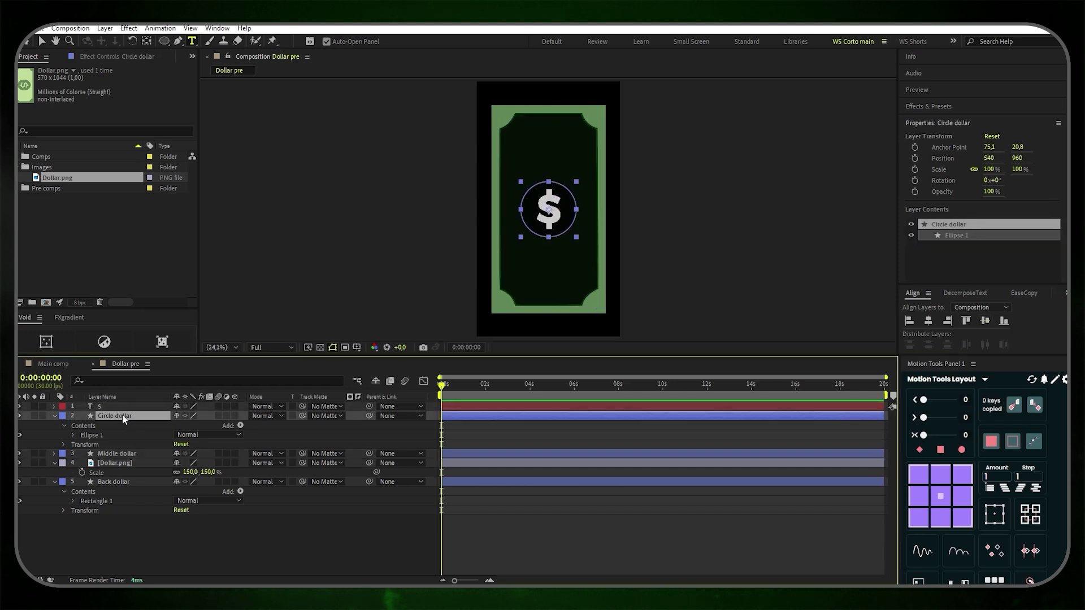
key("s")
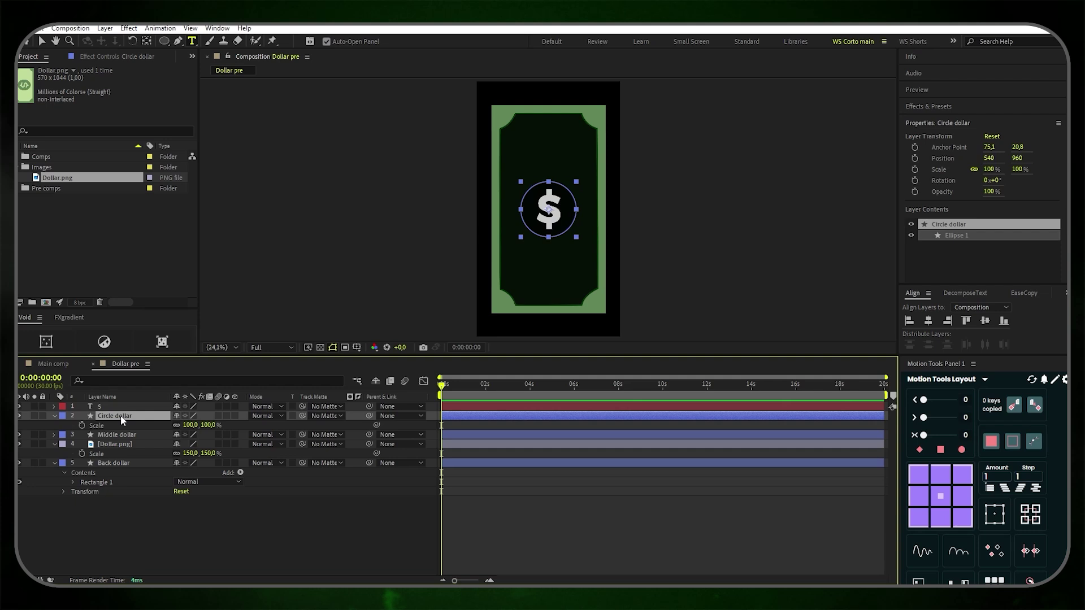
left_click_drag(197, 425, 201, 425)
left_click(200, 424)
type("11")
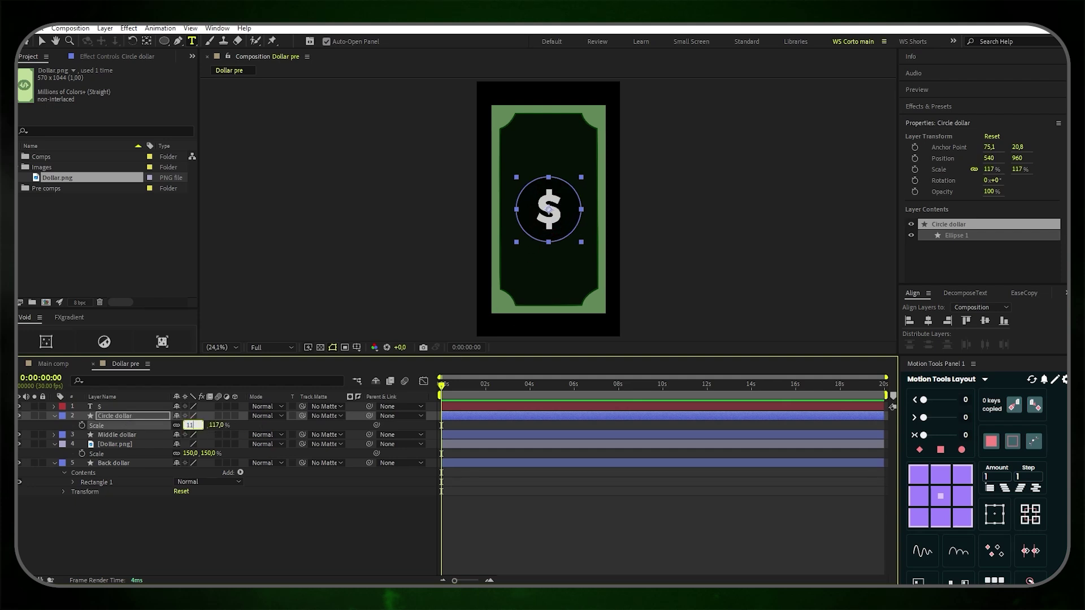
type("2")
key("Return")
left_click(226, 515)
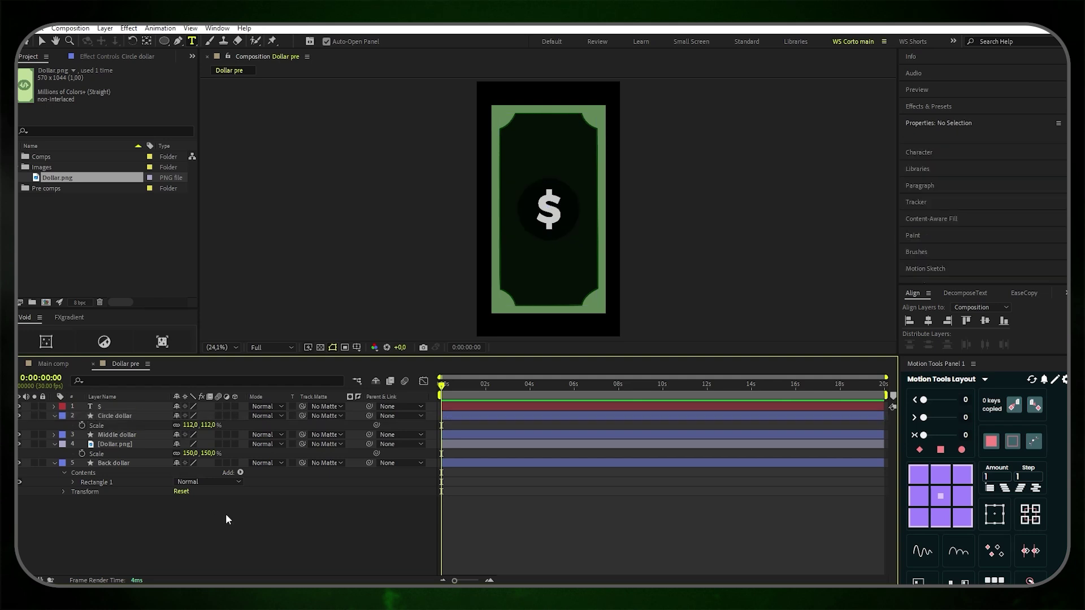
Hide the Dollar.png reference layer and move it below Back dollar in the layer stack
left_click(19, 444)
left_click_drag(120, 444, 119, 501)
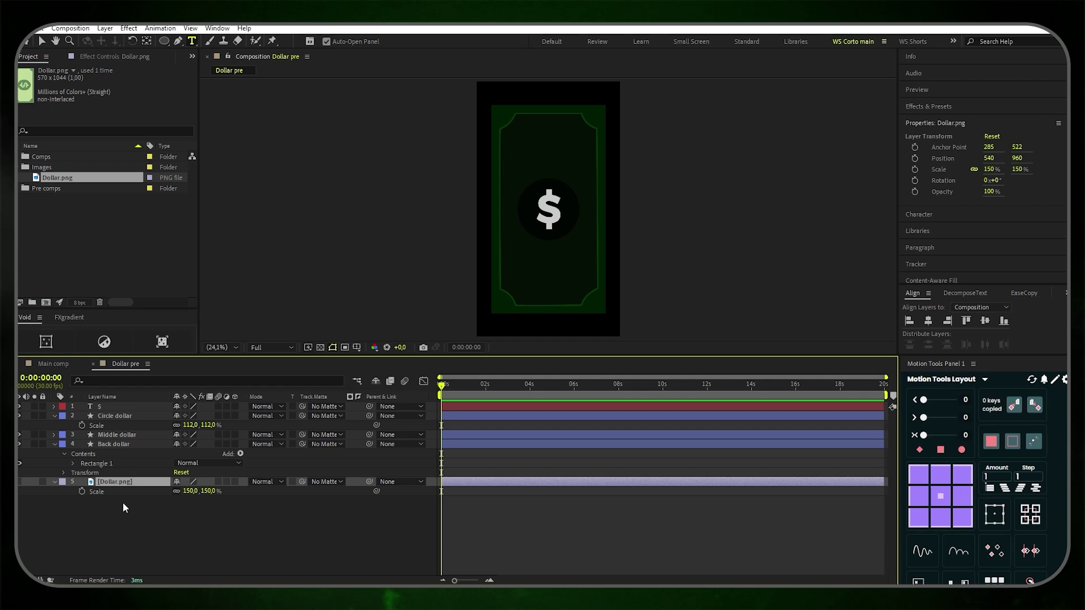
Set the dollar sign text's fill colour to pure white, FFFFFF
left_click(133, 406)
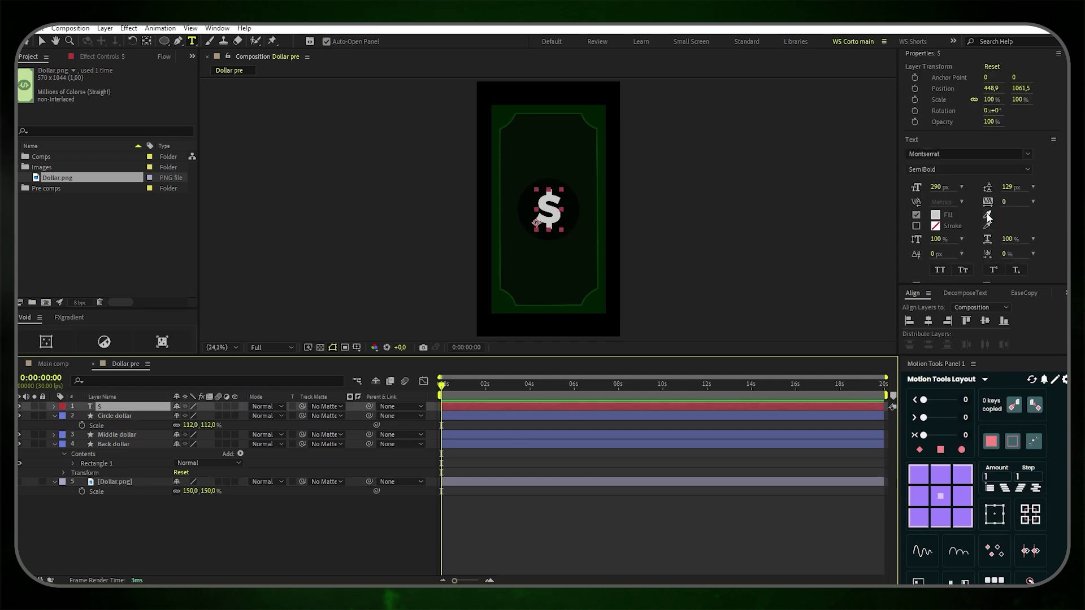
left_click(936, 215)
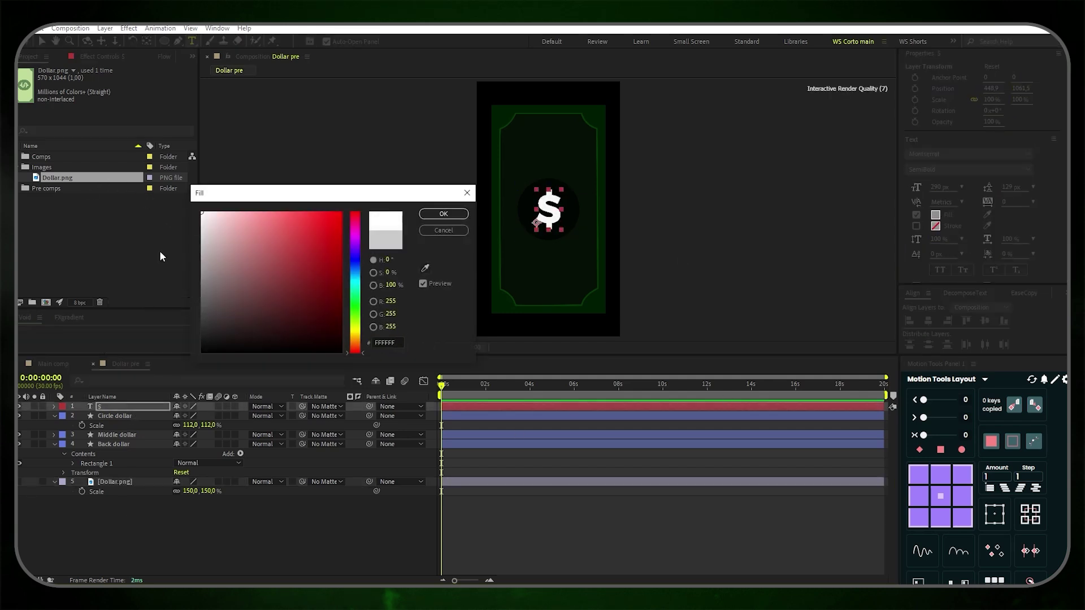
left_click(444, 214)
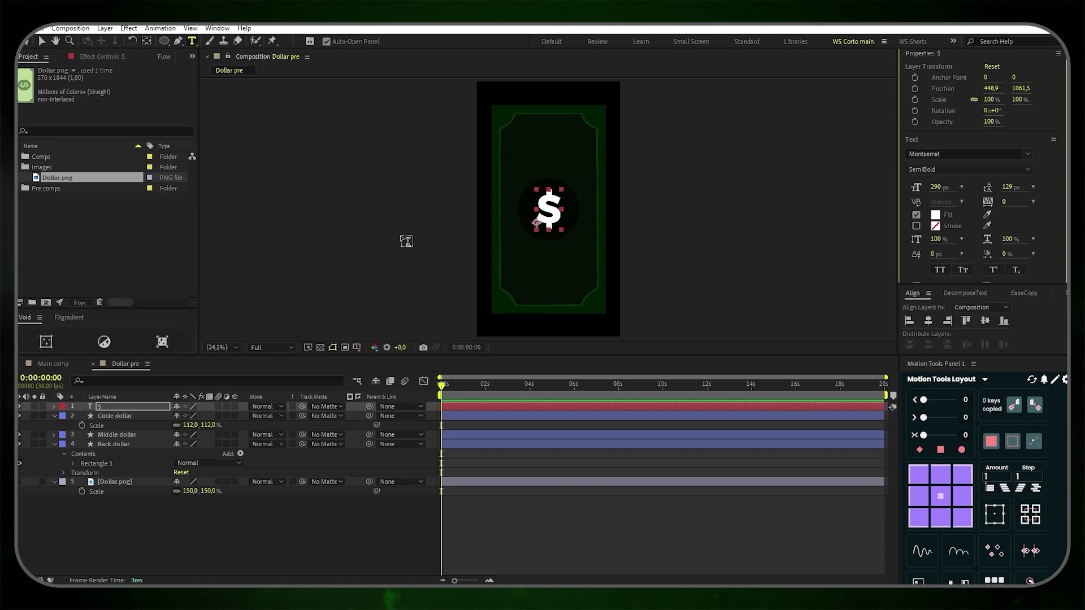
Make the dollar sign, circle, middle and back layers 3D, and set the Back dollar layer's Extrusion Depth to 50
left_click(235, 407)
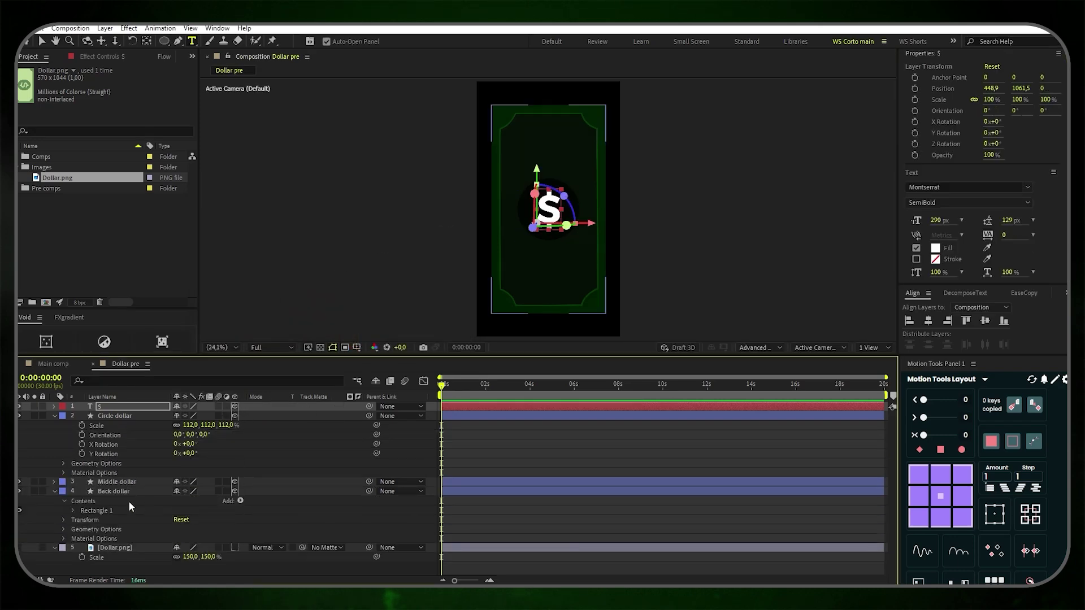
left_click(124, 492)
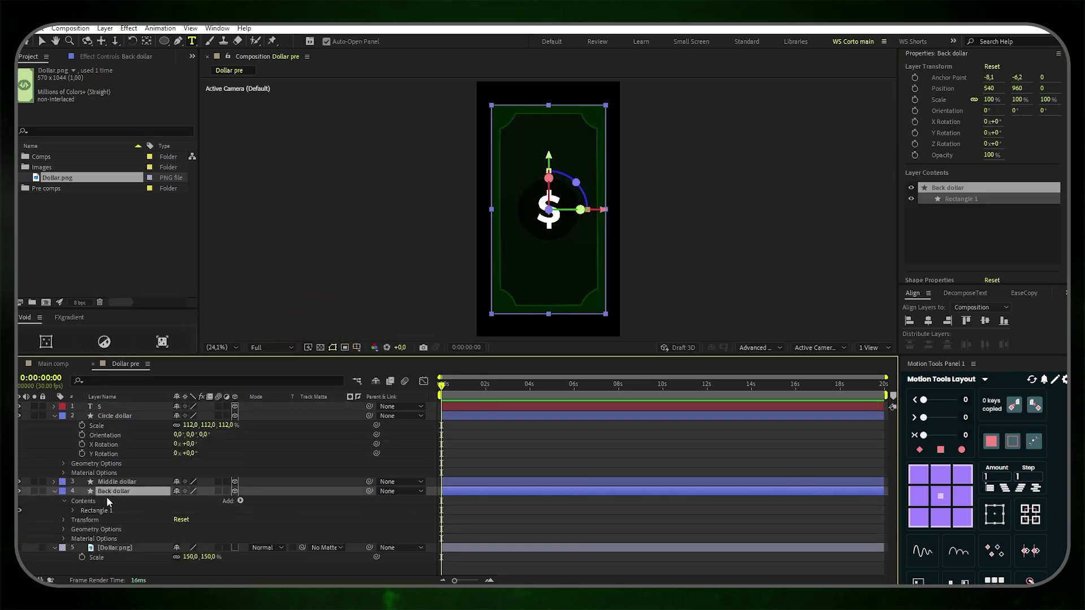
left_click(118, 381)
type("extr")
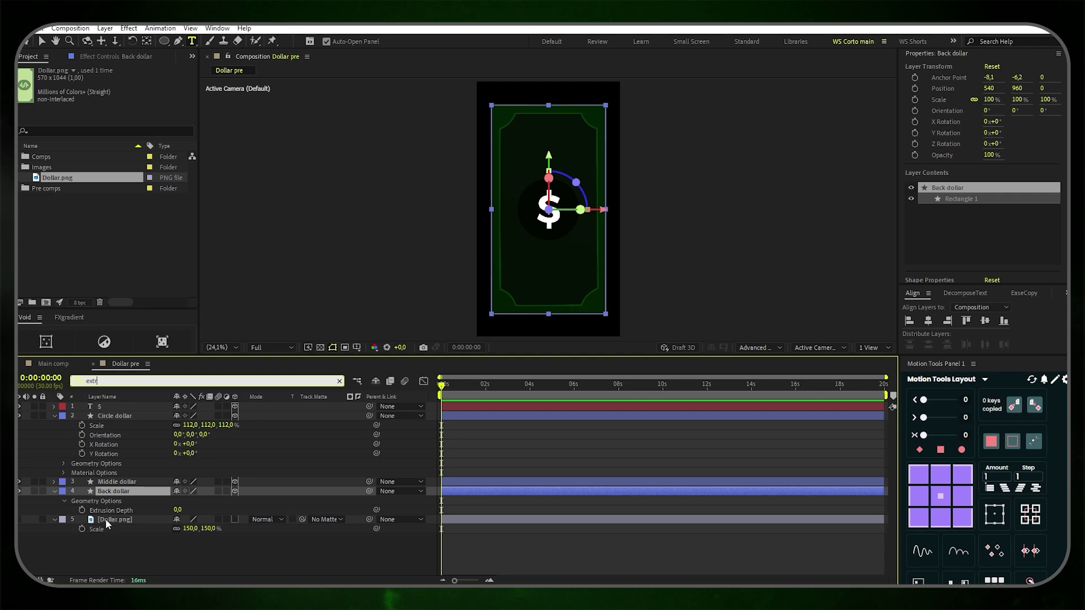
left_click(177, 510)
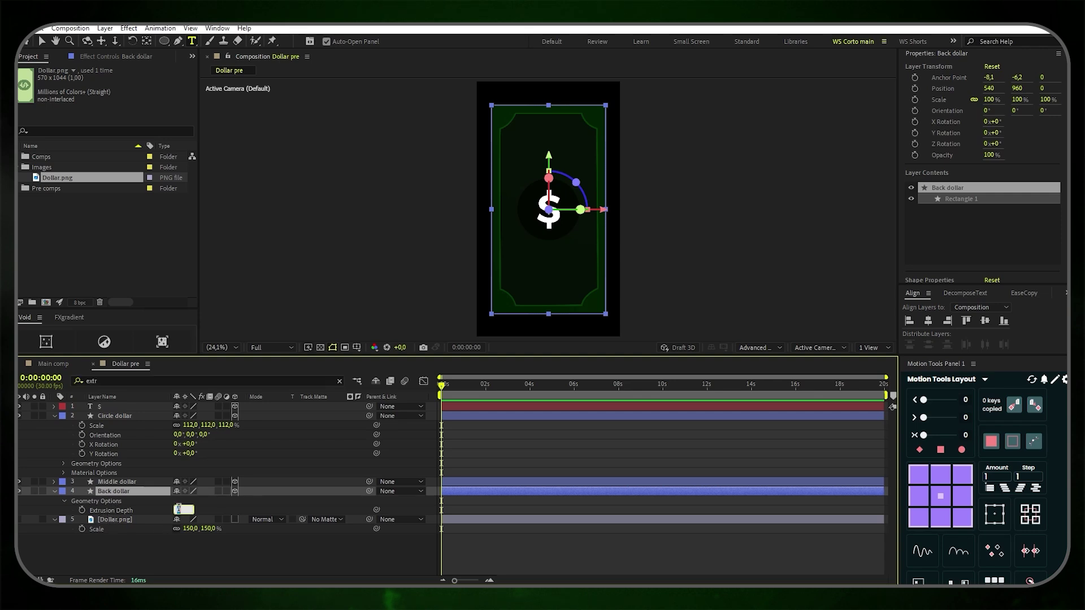
type("50")
key("Return")
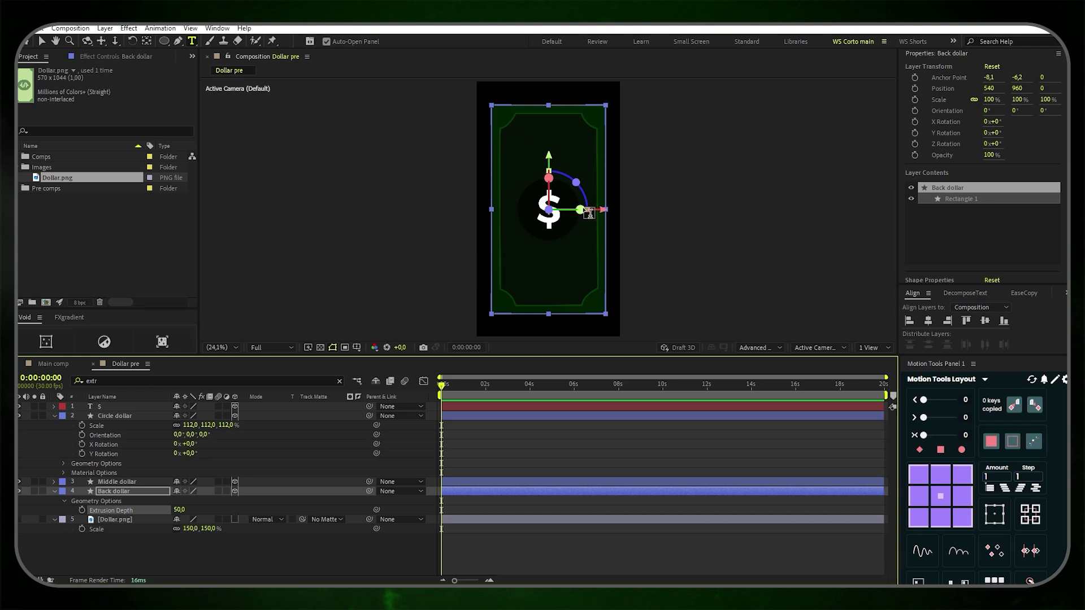
Try rotating Back dollar about 57° around its Y axis with an Extrusion Depth of 124, then restore the depth of 50 and original orientation
left_click(42, 40)
left_click_drag(580, 210, 606, 208)
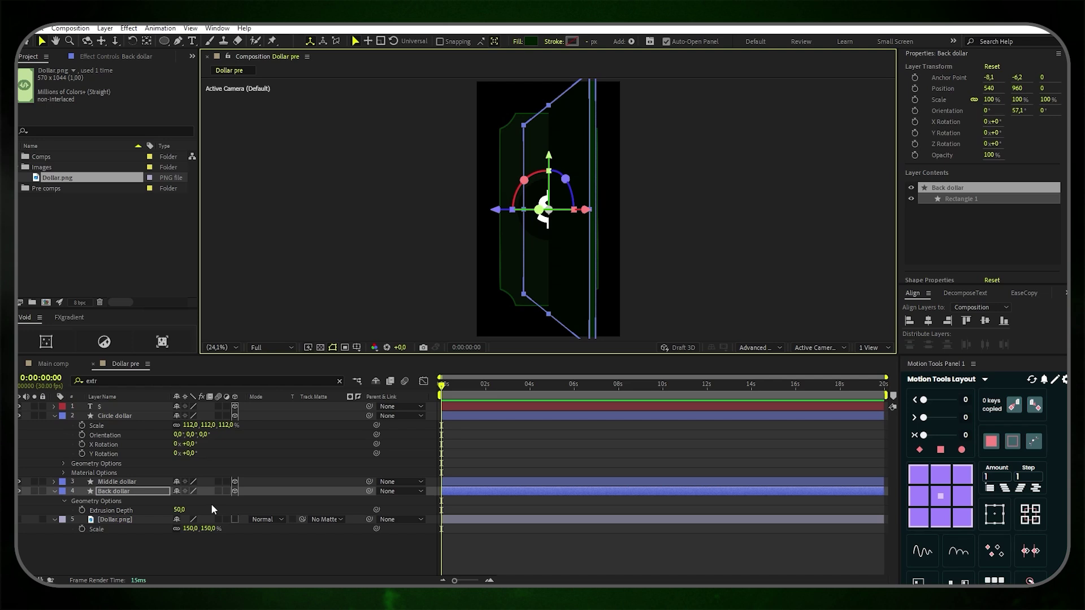
left_click(179, 509)
type("124")
key("Return")
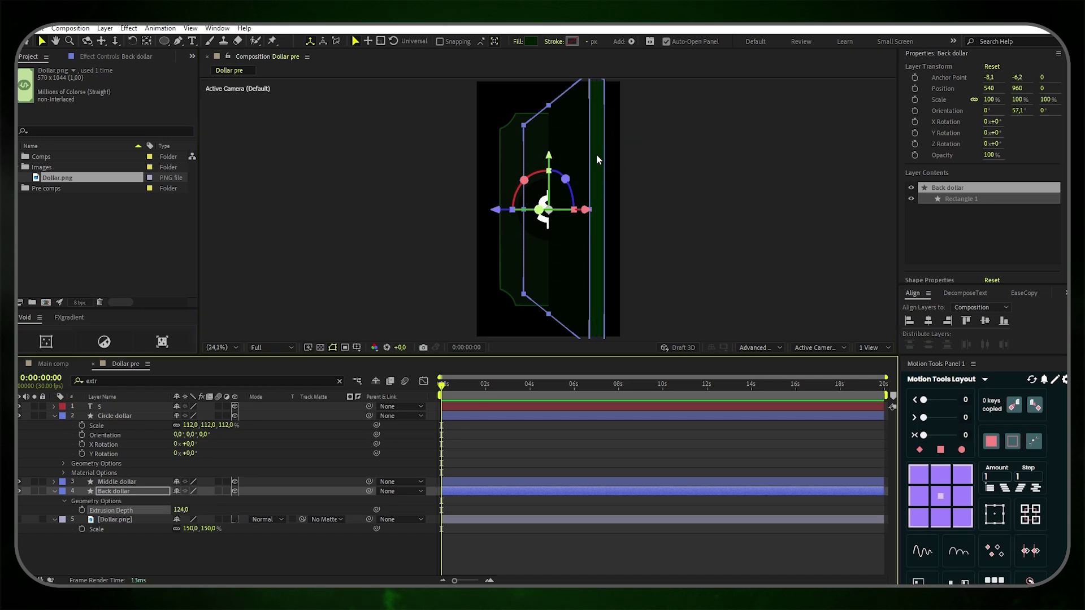
left_click(180, 509)
type("50")
key("Return")
key("ctrl+z")
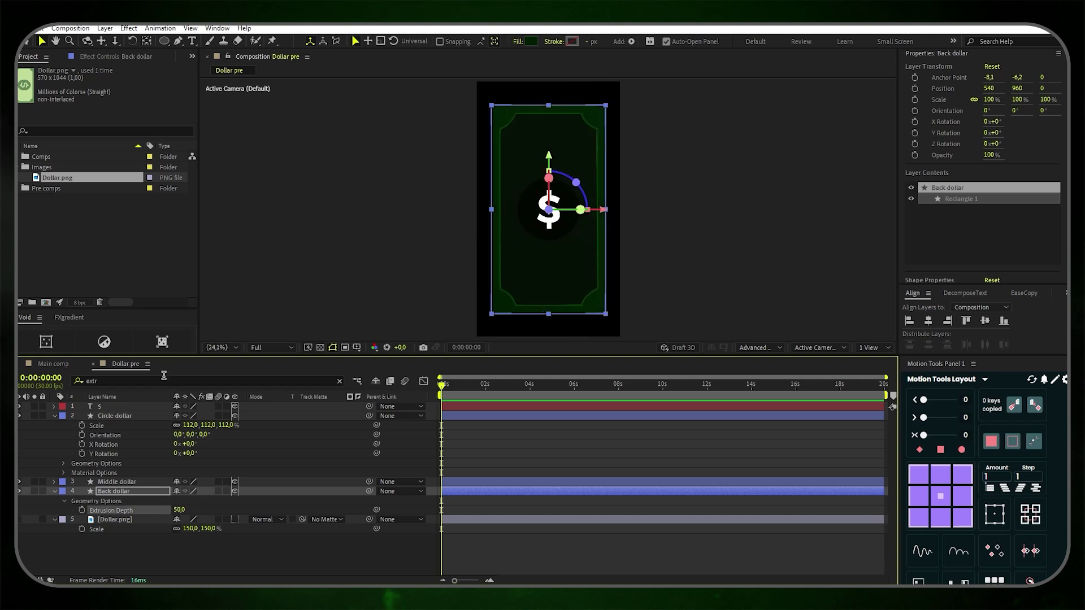
Check that the composition's 3D renderer is set to Advanced 3D
left_click(756, 348)
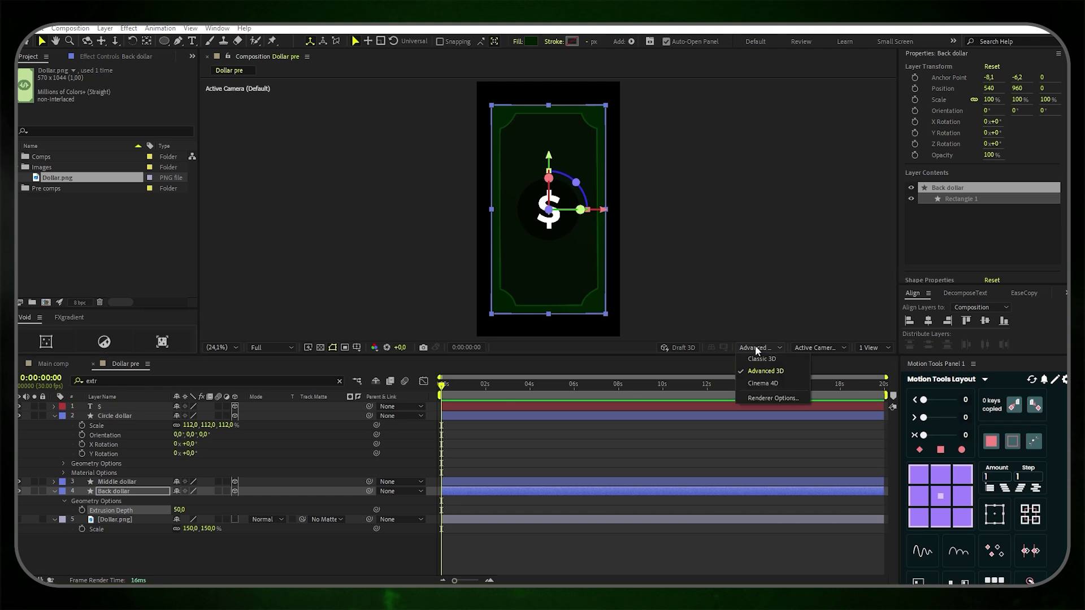
left_click(751, 348)
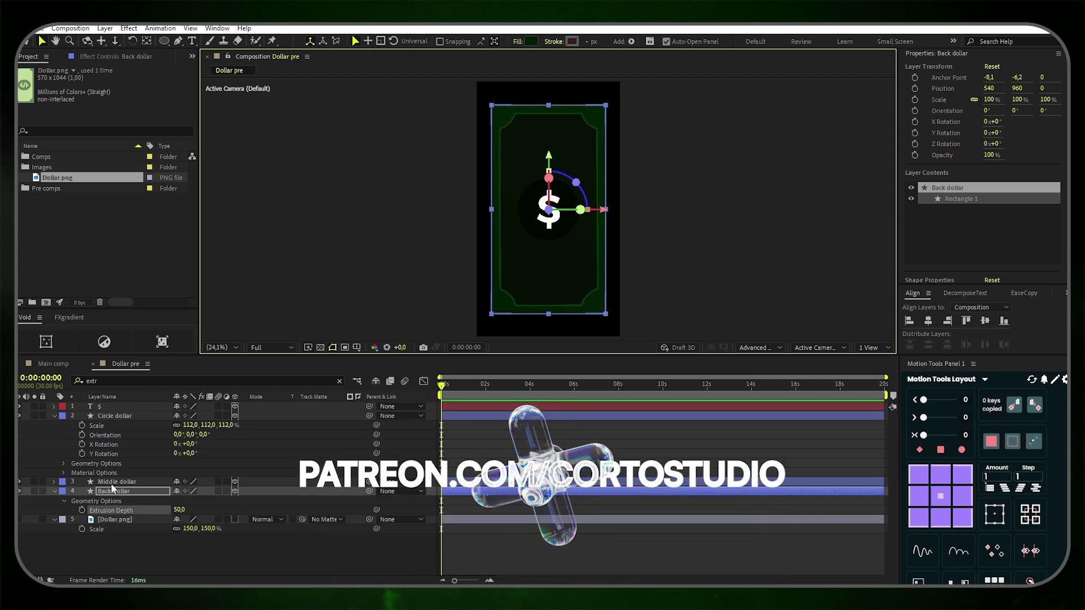
Collapse and deselect the dollar layers, and place the Dollar pre composition above Background in Main comp
left_click(54, 416)
key("F2")
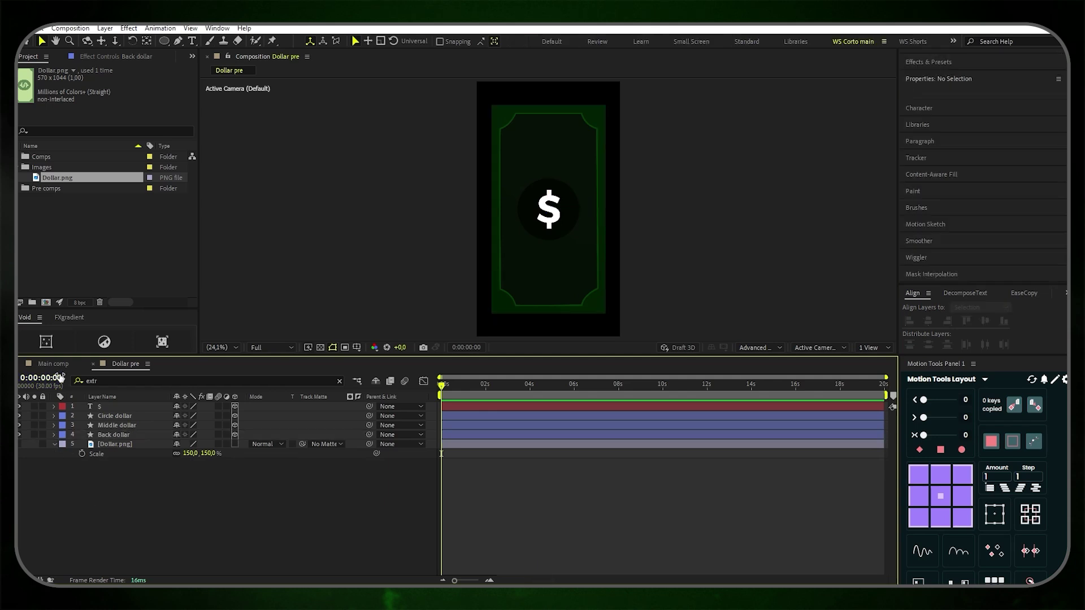
left_click(53, 364)
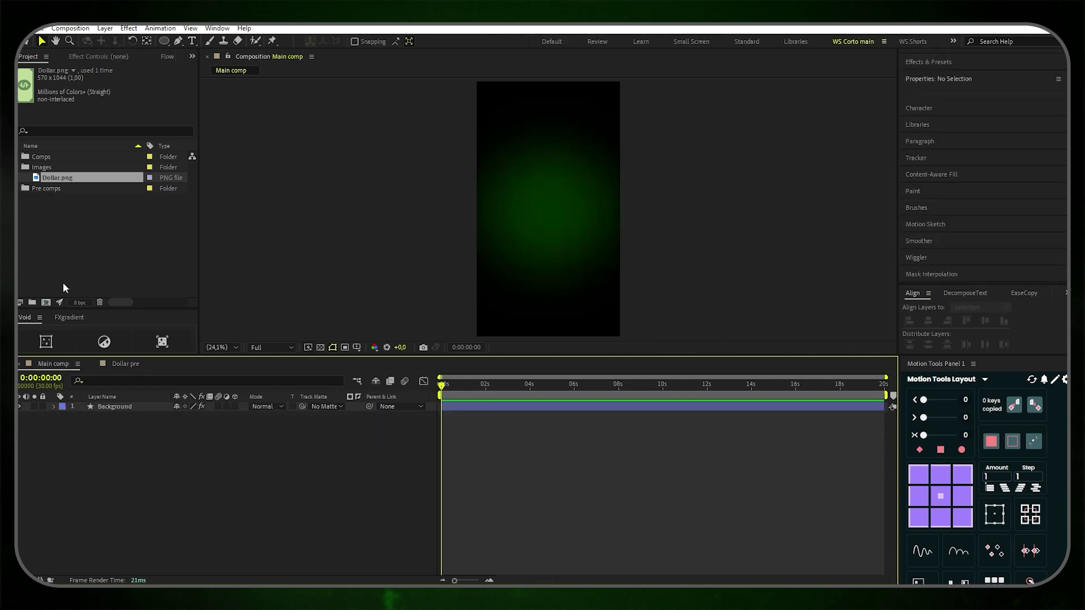
left_click(19, 188)
left_click_drag(59, 198, 126, 405)
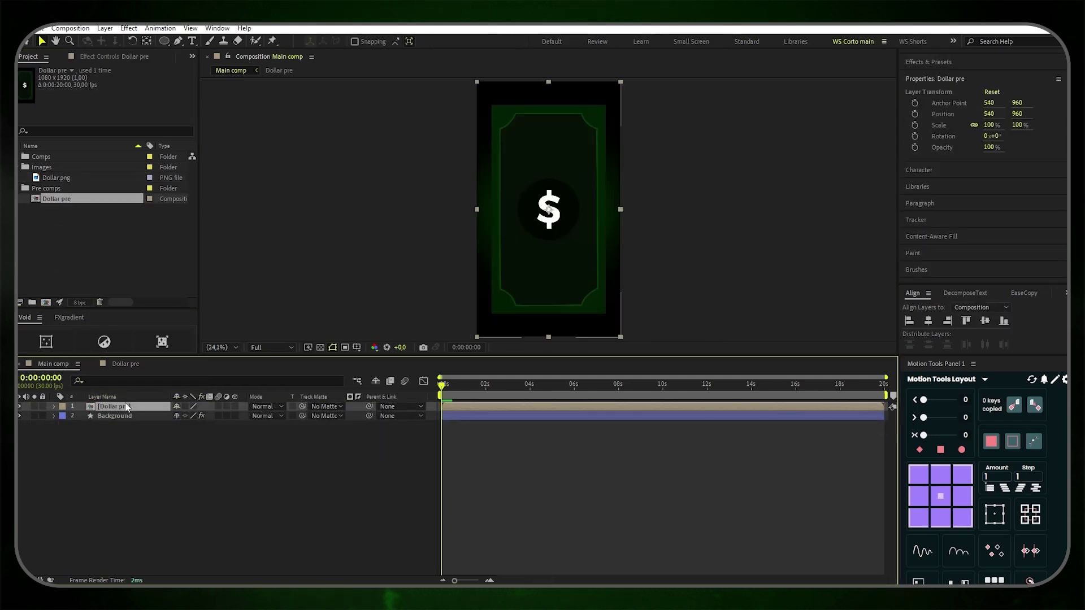
Make the Dollar pre layer 3D and enable Collapse Transformations for it
left_click(235, 406)
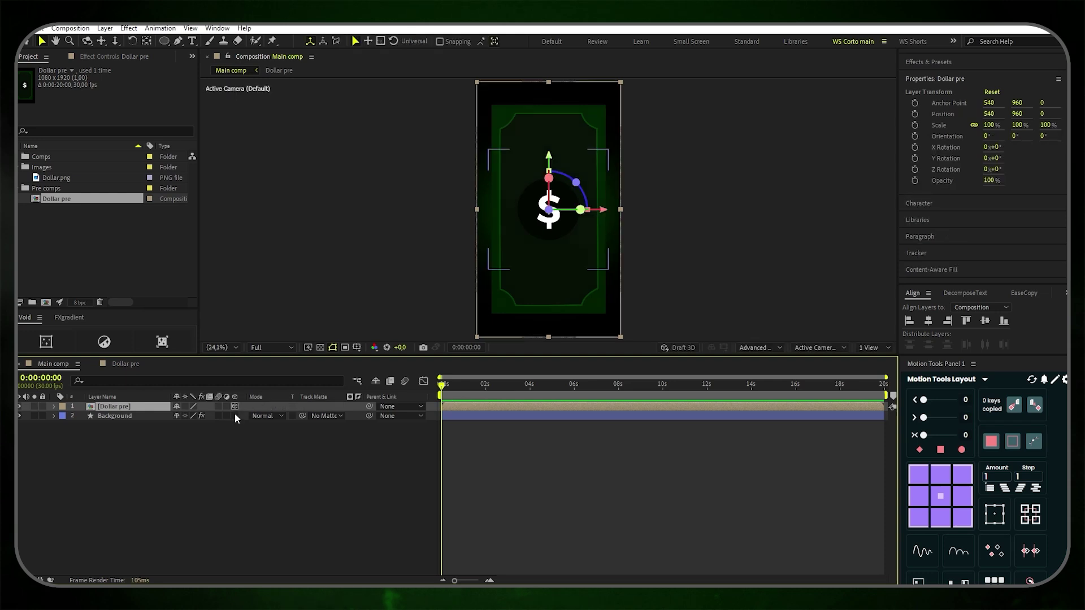
left_click(184, 407)
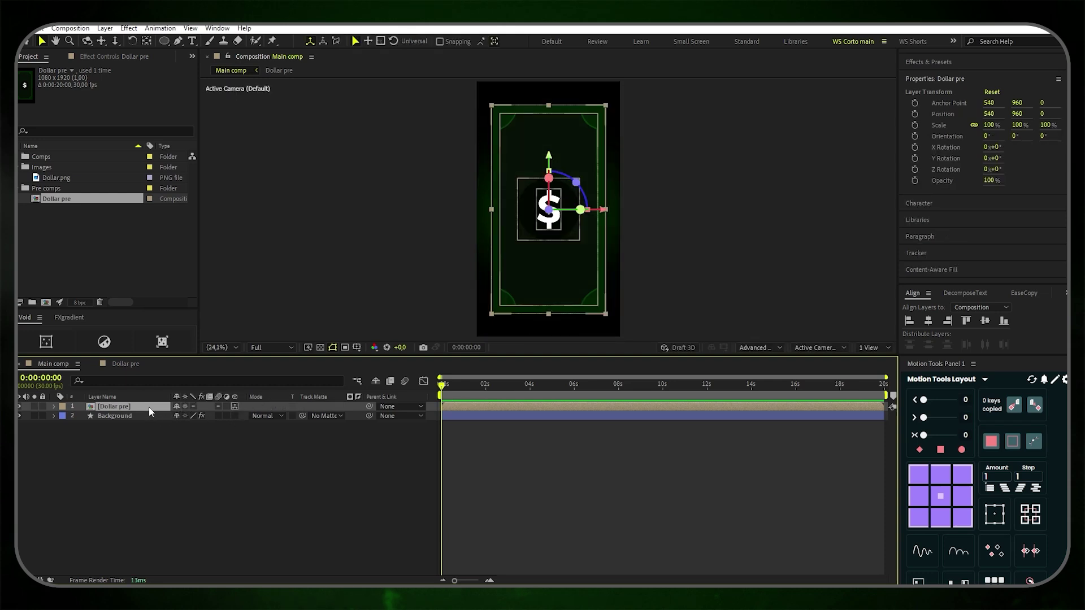
Set the Dollar pre layer's Y Rotation to 90°
key("r")
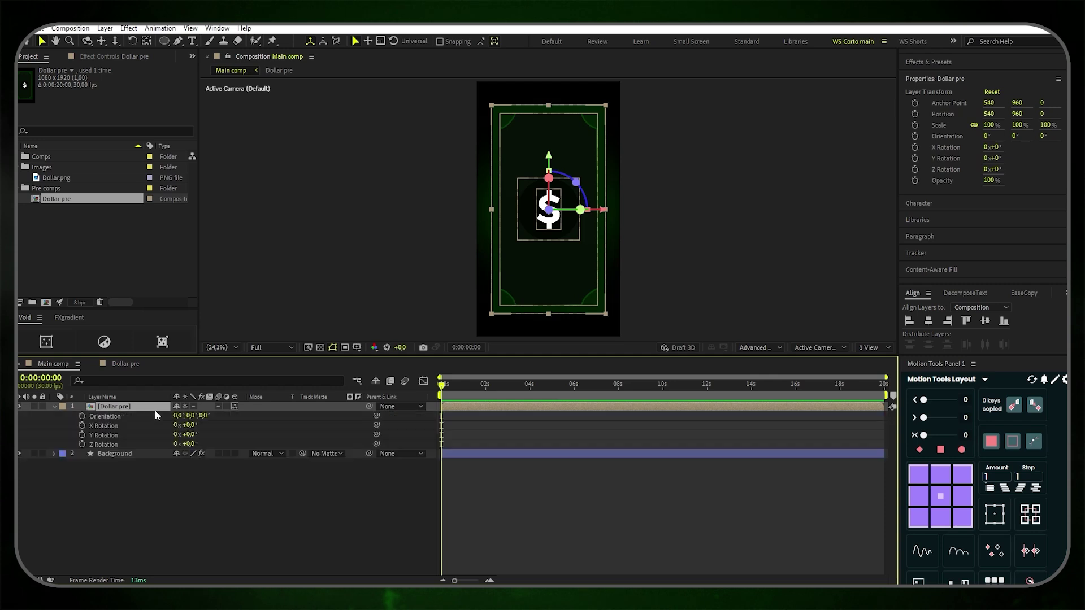
left_click(187, 434)
type("90")
key("Return")
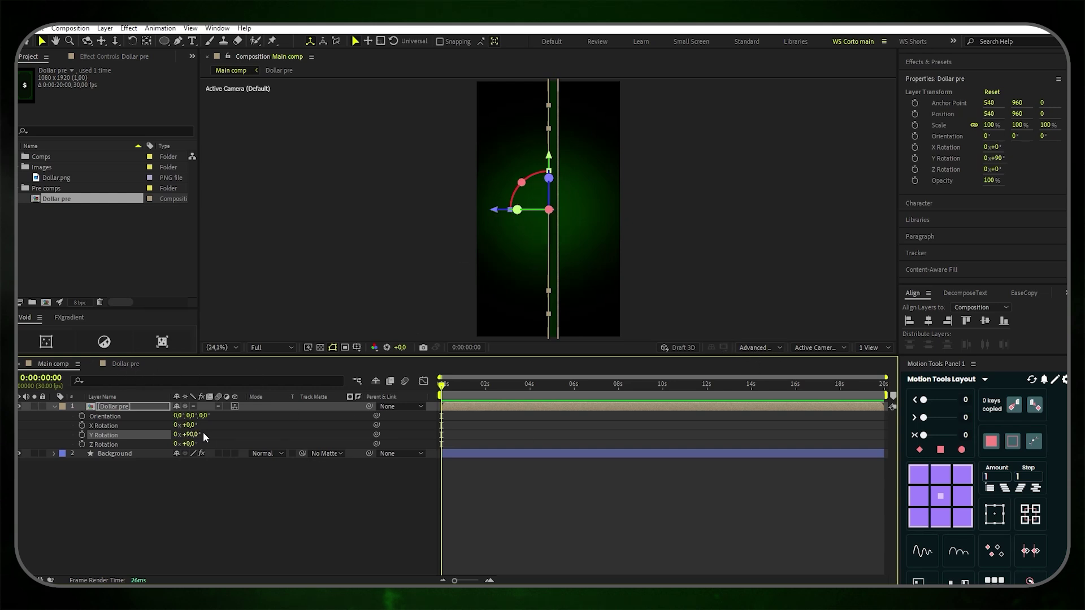
Set the Dollar pre layer's Orientation to 23°, 0°, 90° so the bill lies nearly flat
left_click(203, 416)
type("90")
key("Return")
left_click_drag(177, 416, 187, 416)
left_click(180, 415)
type("2")
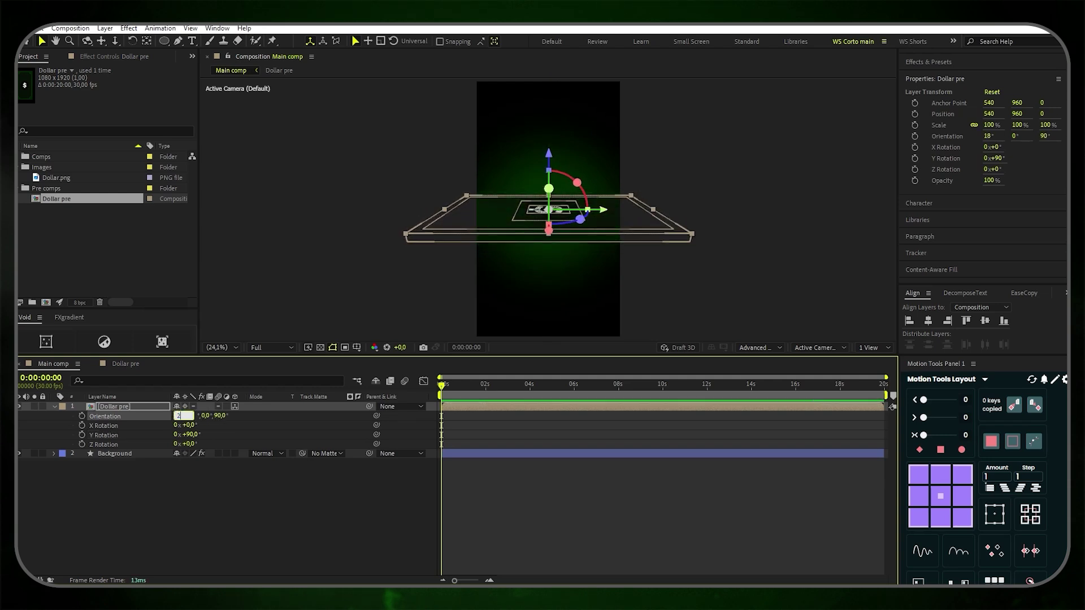
type("3")
key("Return")
Scale the Dollar pre layer down to 38% on all axes
key("s")
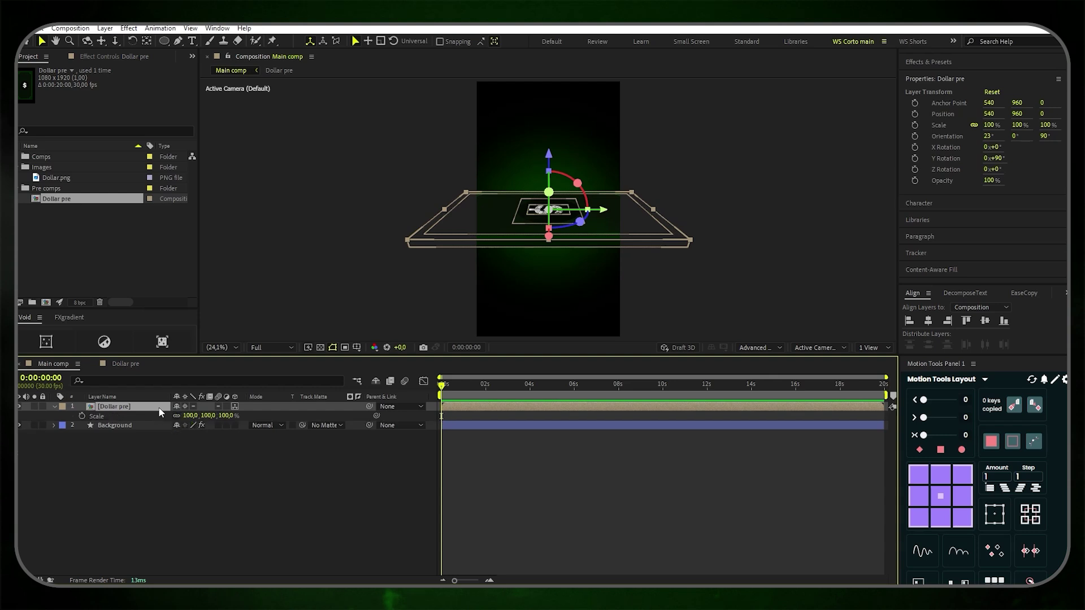
left_click_drag(191, 415, 128, 428)
left_click(173, 446)
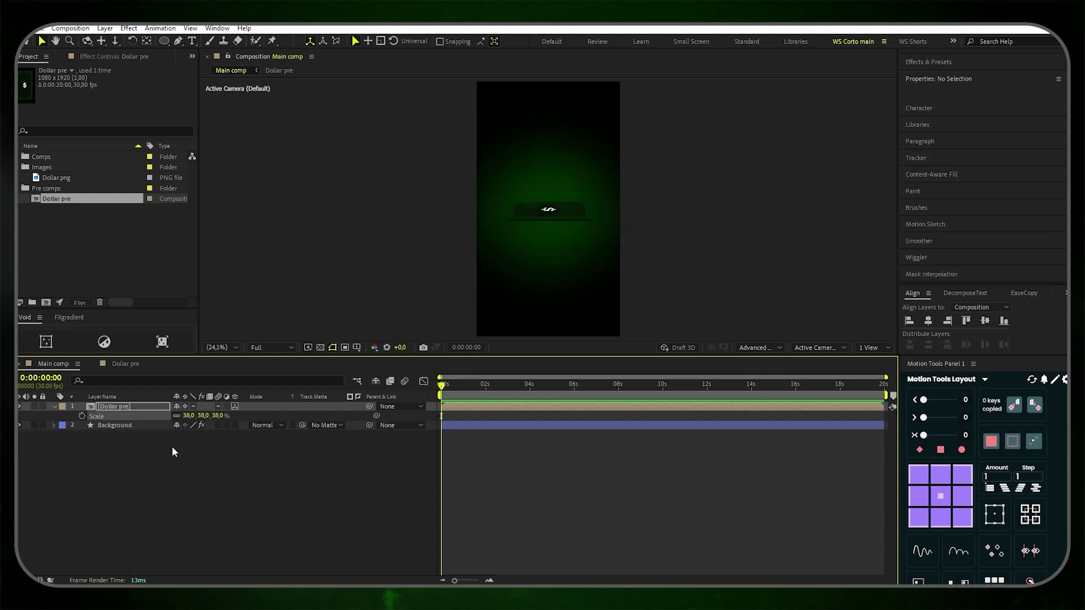
scroll(595, 236, "up", 3)
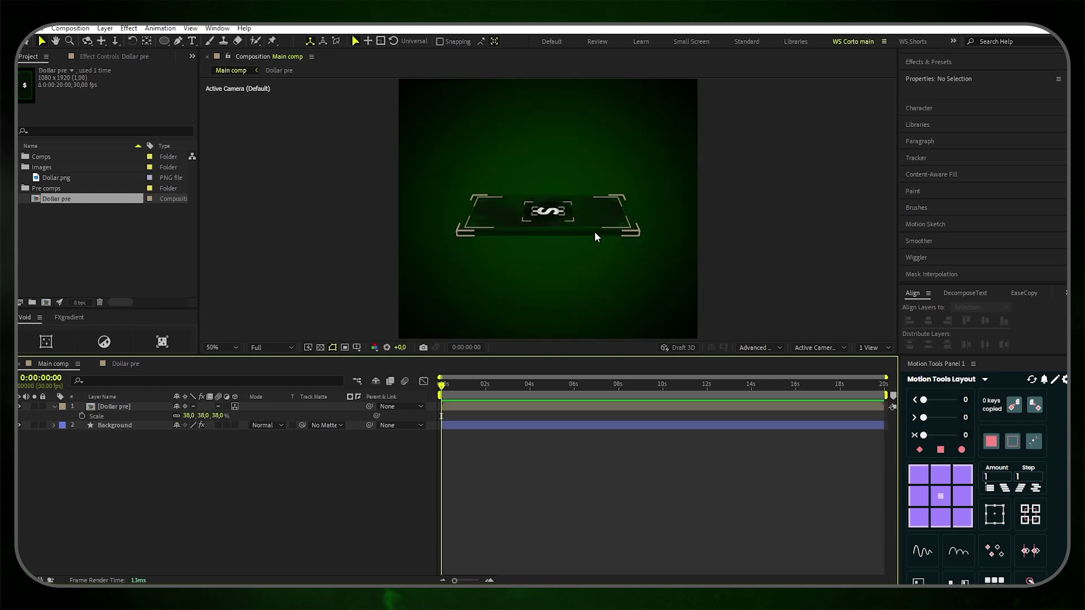
In the Dollar pre composition, set Z Position to -2 for Middle dollar, -4 for Circle dollar and -6 for the $ text layer
left_click(130, 365)
left_click(129, 434)
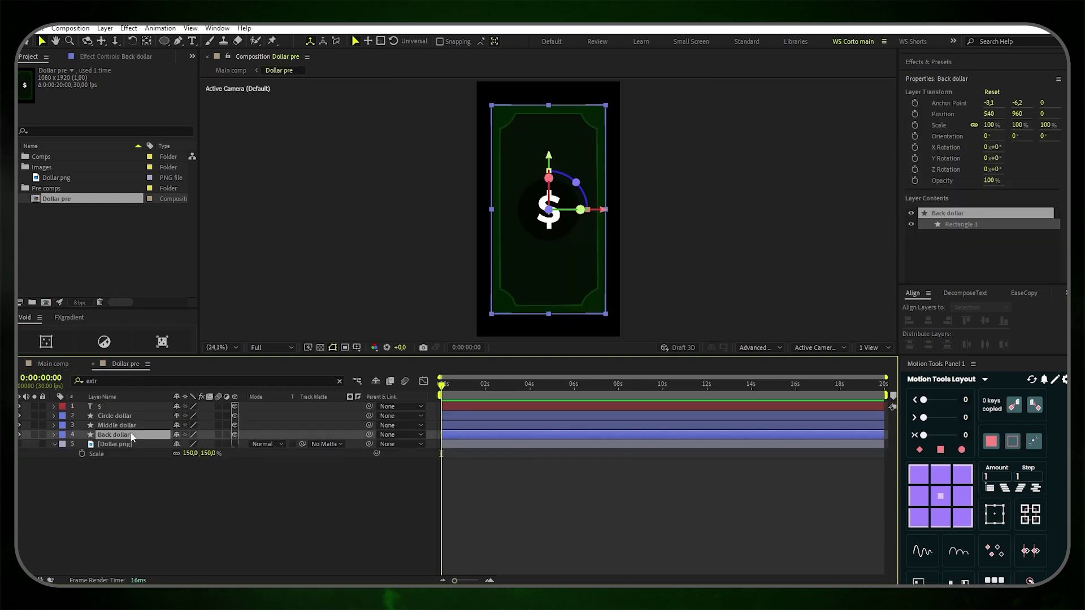
left_click(125, 407, "shift")
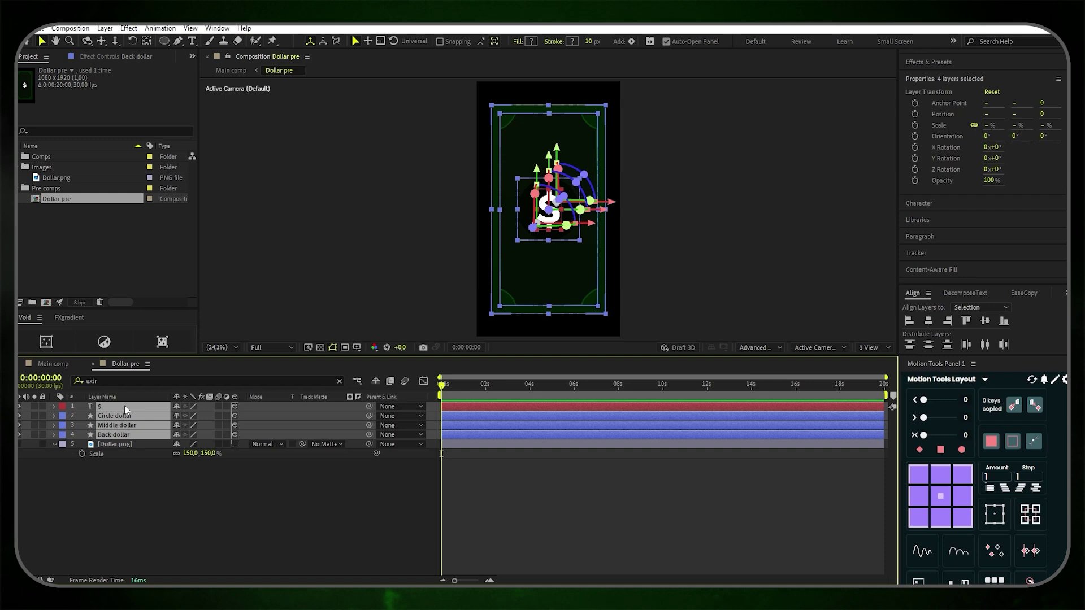
key("p")
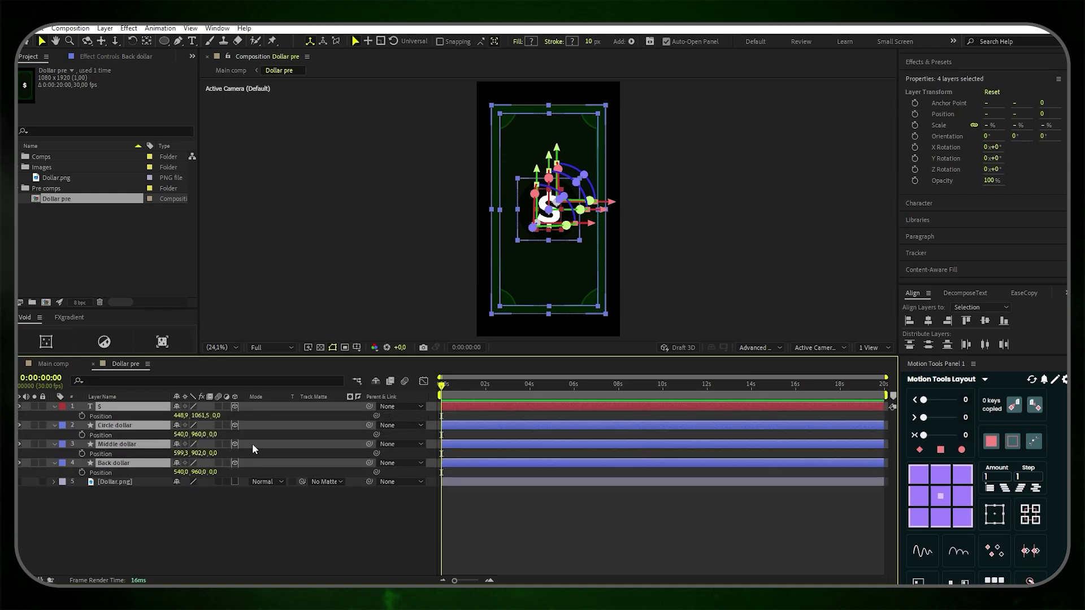
left_click(181, 503)
left_click(220, 453)
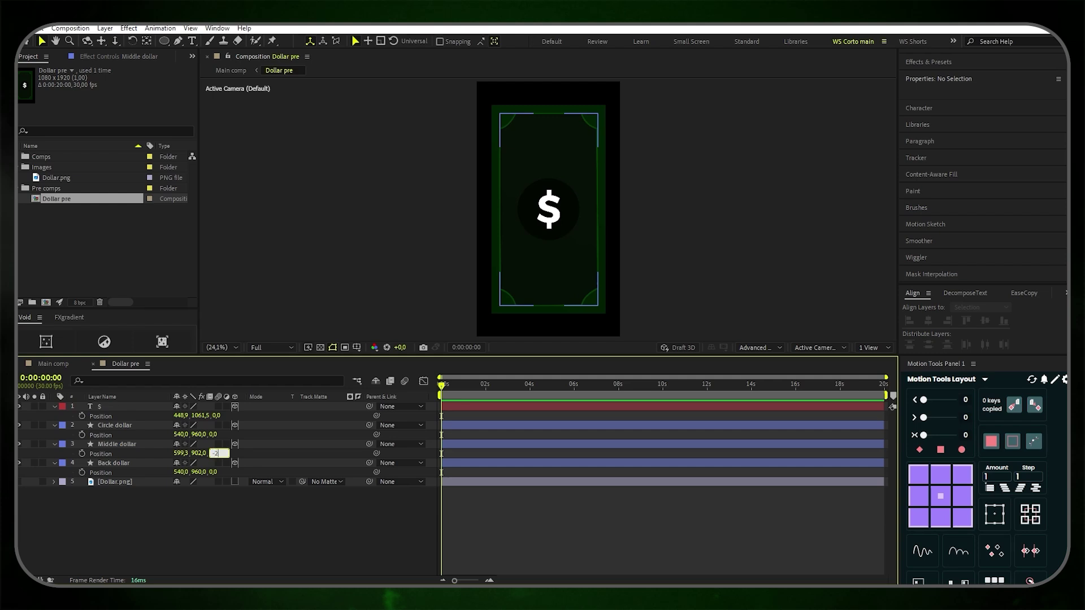
left_click(219, 435)
key("Return")
left_click(222, 416)
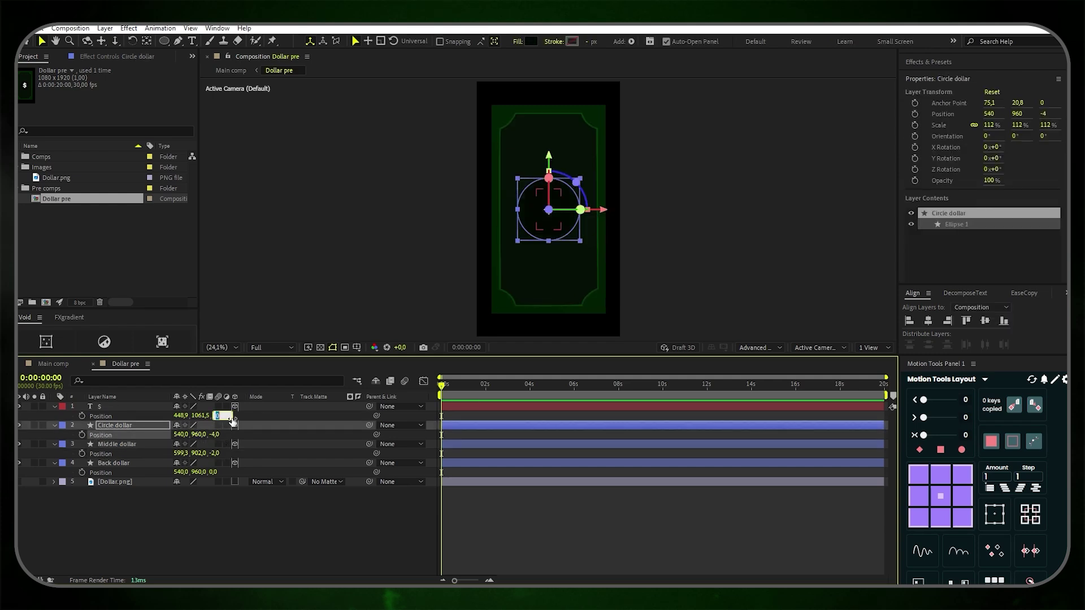
type("-6")
key("Return")
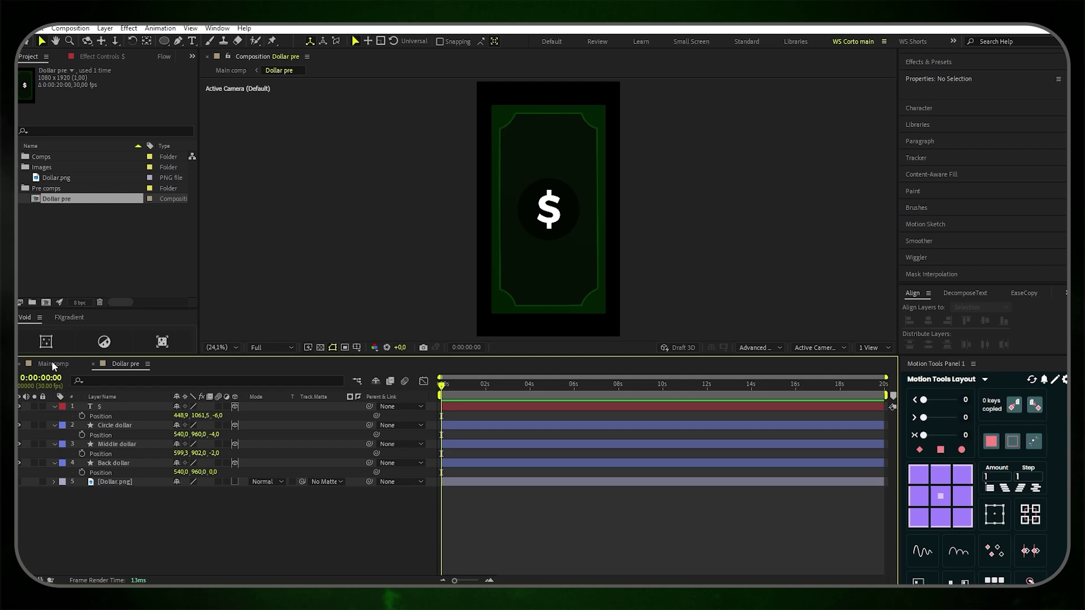
Return to Main comp, duplicate the Dollar pre layer and raise the copy directly above the original bill
left_click(53, 364)
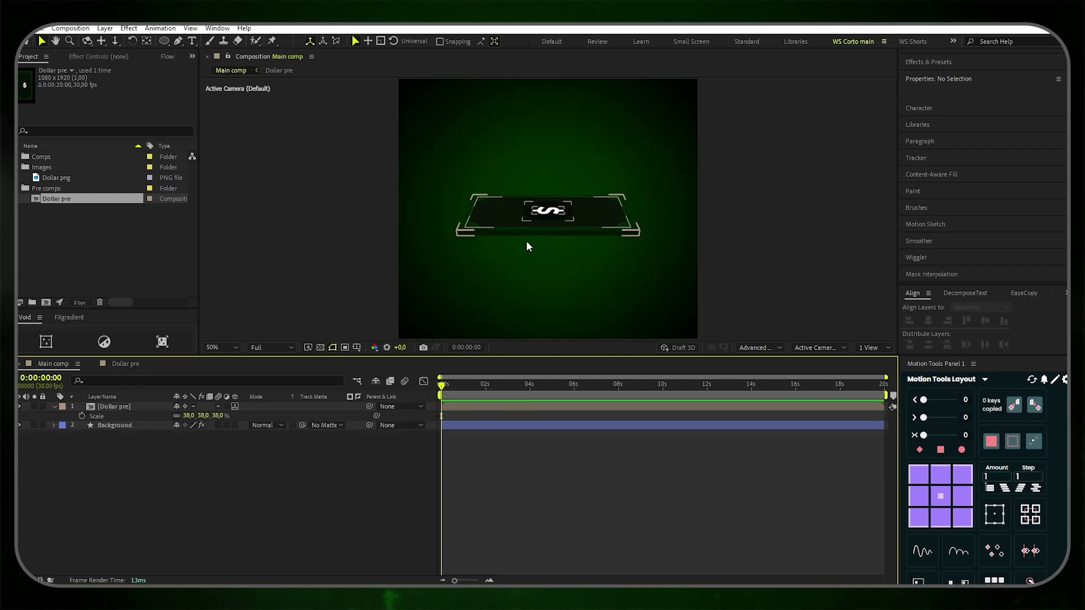
left_click(229, 348)
left_click(226, 364)
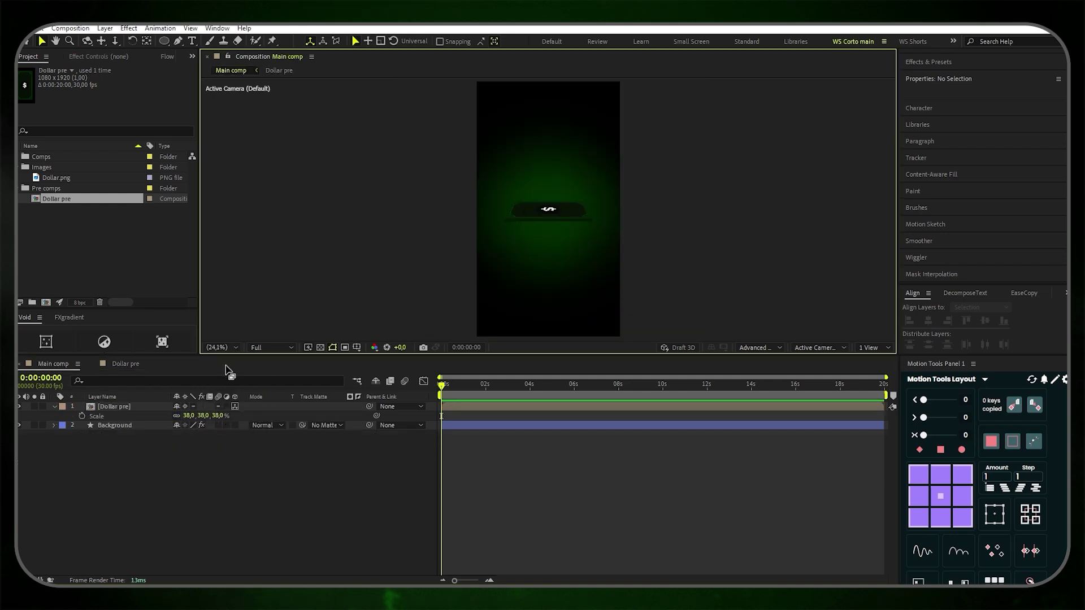
left_click(55, 406)
left_click(128, 407)
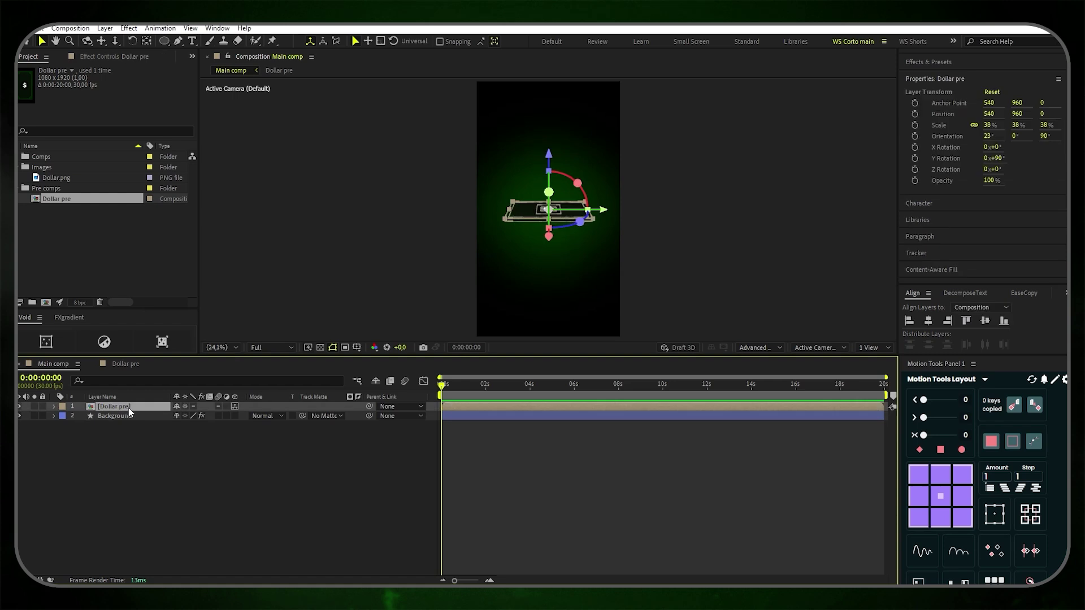
key("ctrl+d")
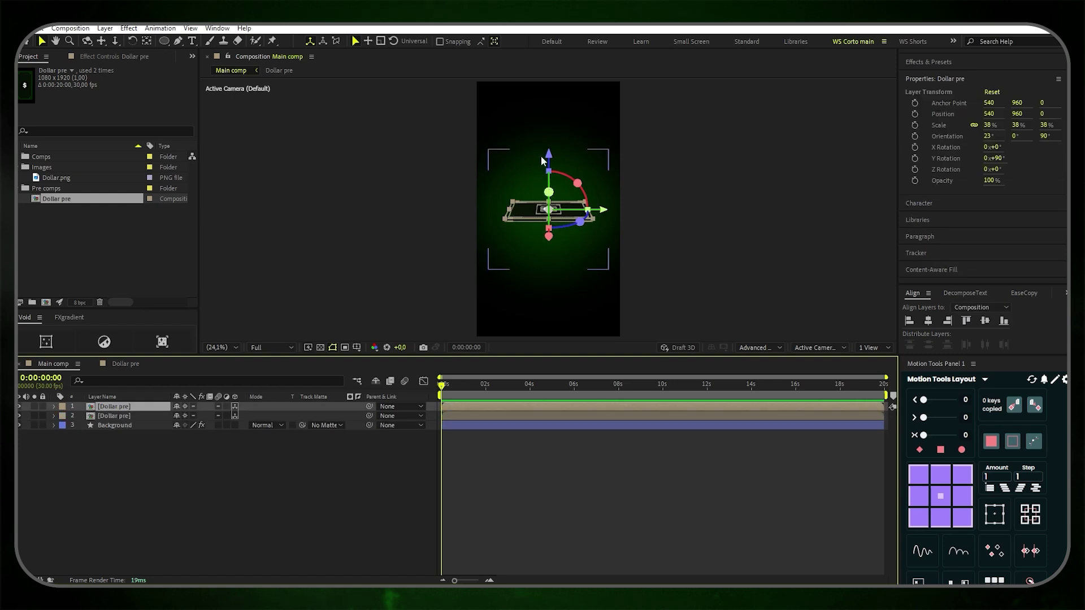
left_click_drag(551, 160, 556, 211)
scroll(558, 210, "up", 5)
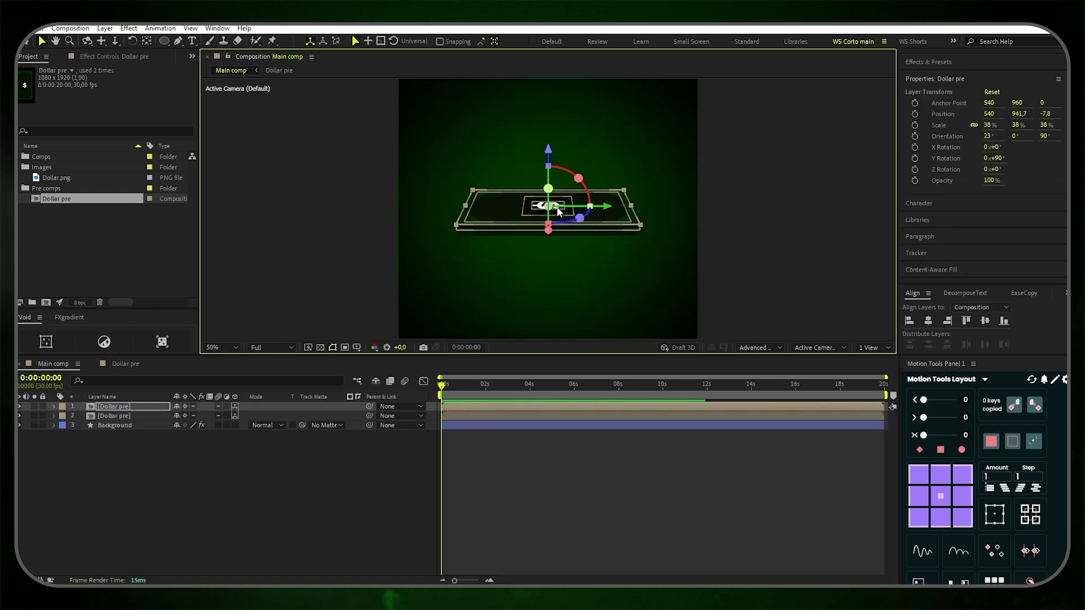
left_click(321, 483)
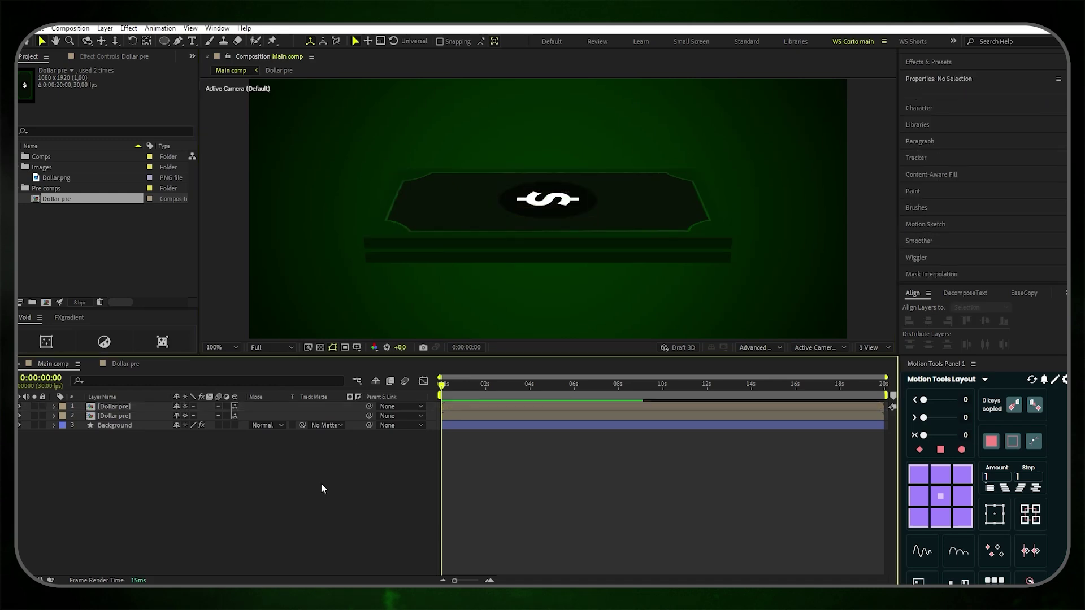
Add four more duplicates of the Dollar pre layer, each stacked above the previous one, for six bills in total
left_click(146, 407)
key("ctrl+d")
key("ctrl+d")
key("ctrl+d")
key("ctrl+d")
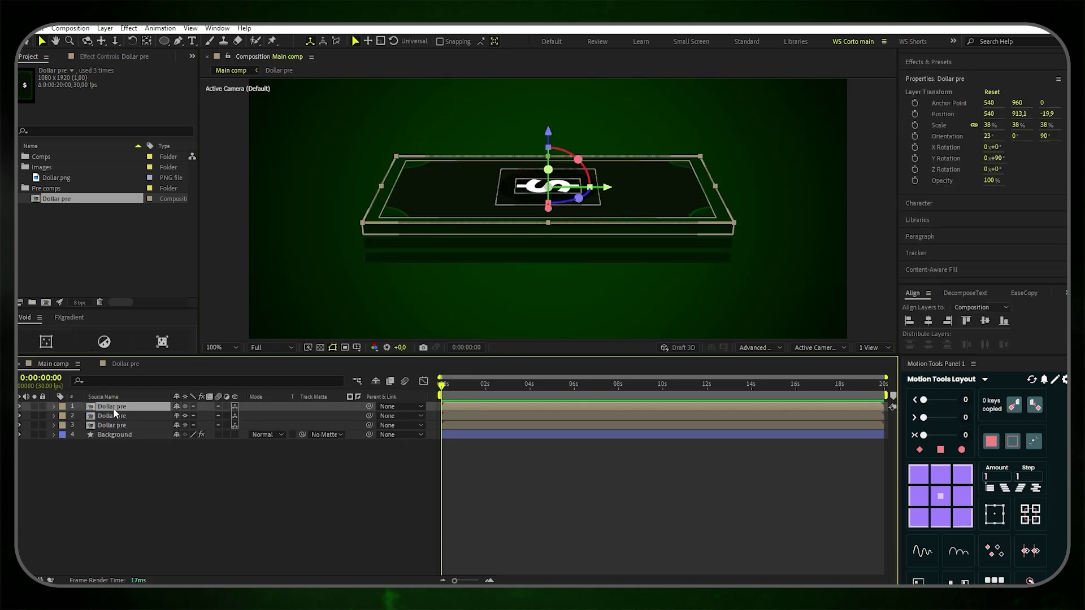
key("shift+slash")
Move all six Dollar pre layers together down into the lower half of the frame
left_click(110, 454)
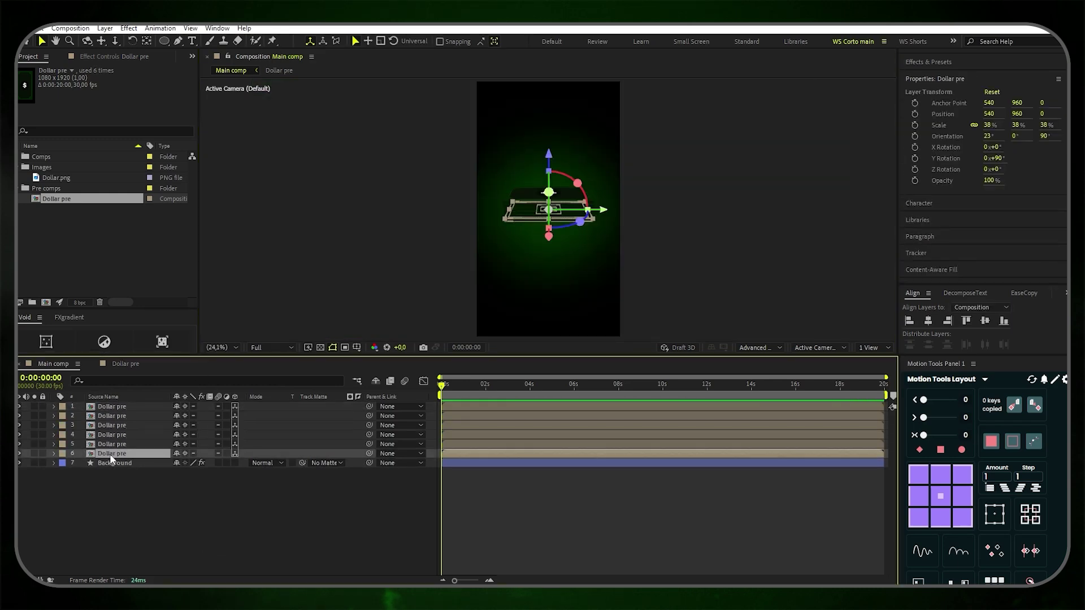
left_click(122, 406, "shift")
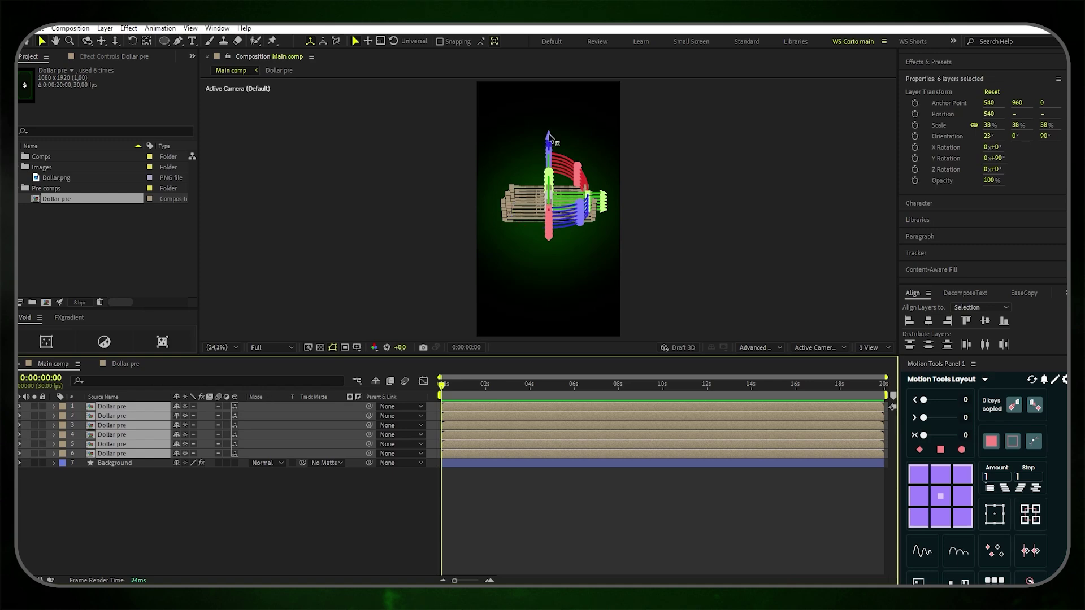
left_click_drag(552, 141, 553, 175)
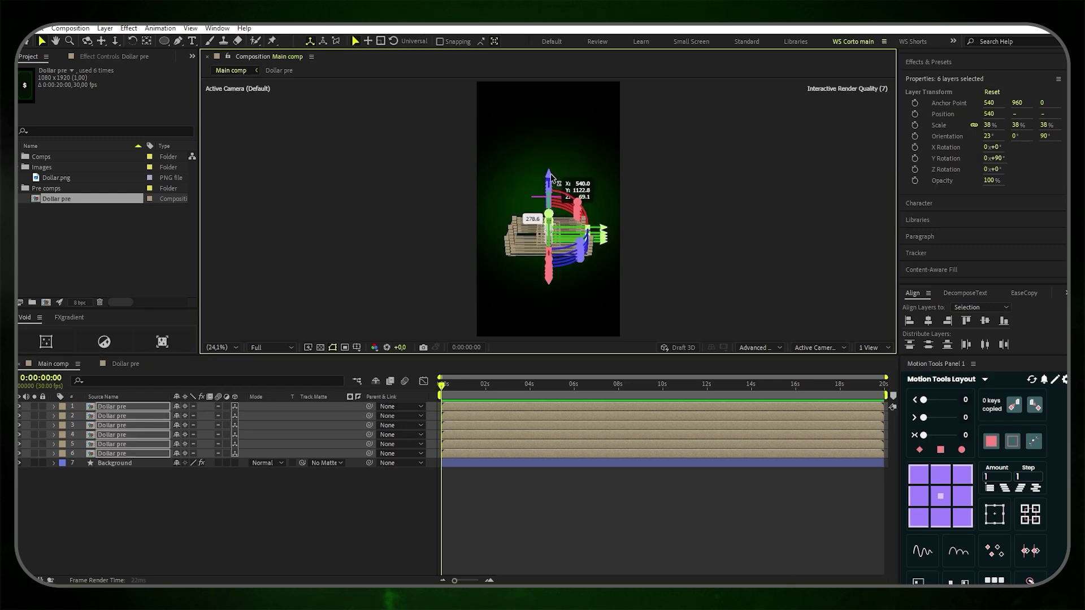
left_click(154, 456)
left_click(144, 404, "shift")
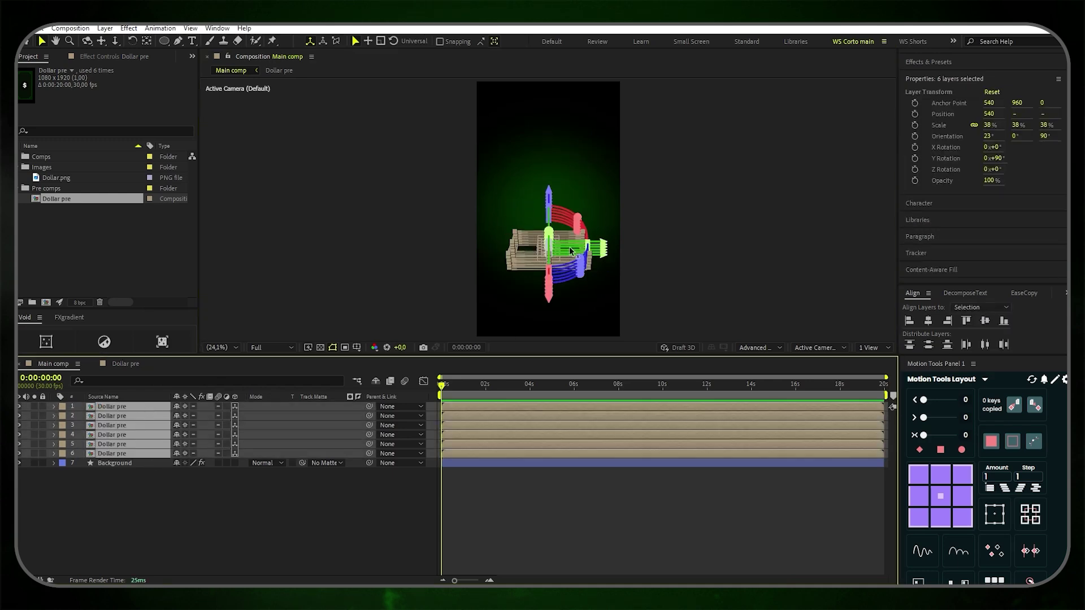
left_click_drag(549, 205, 551, 206)
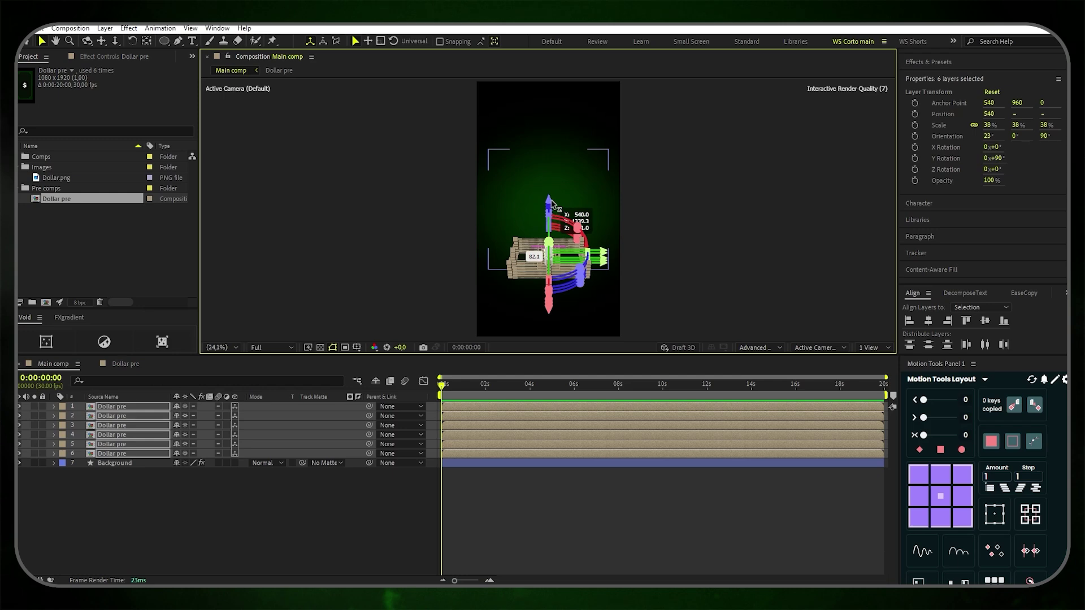
left_click(317, 522)
Duplicate the six bills, group the copies at the top of the layer order, and place them above the first stack at X Position about 562
left_click(129, 454)
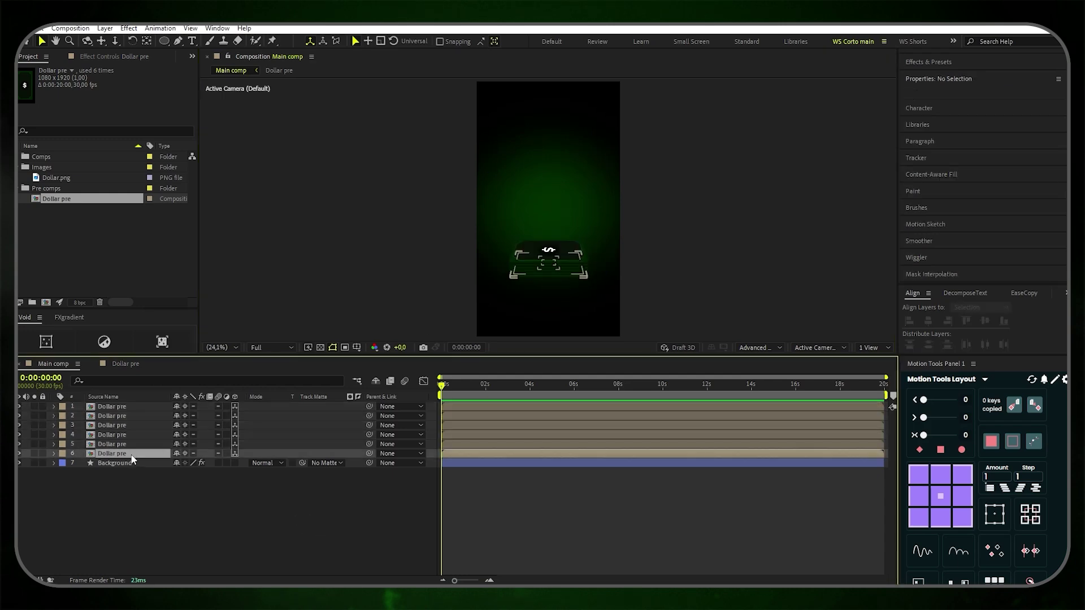
left_click(121, 407, "shift")
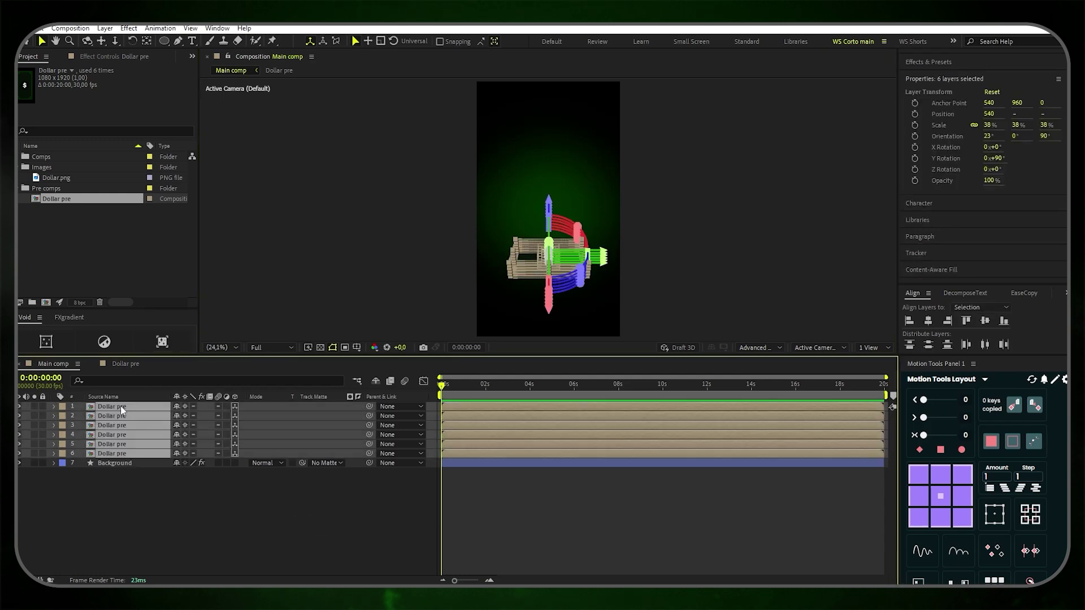
key("ctrl+d")
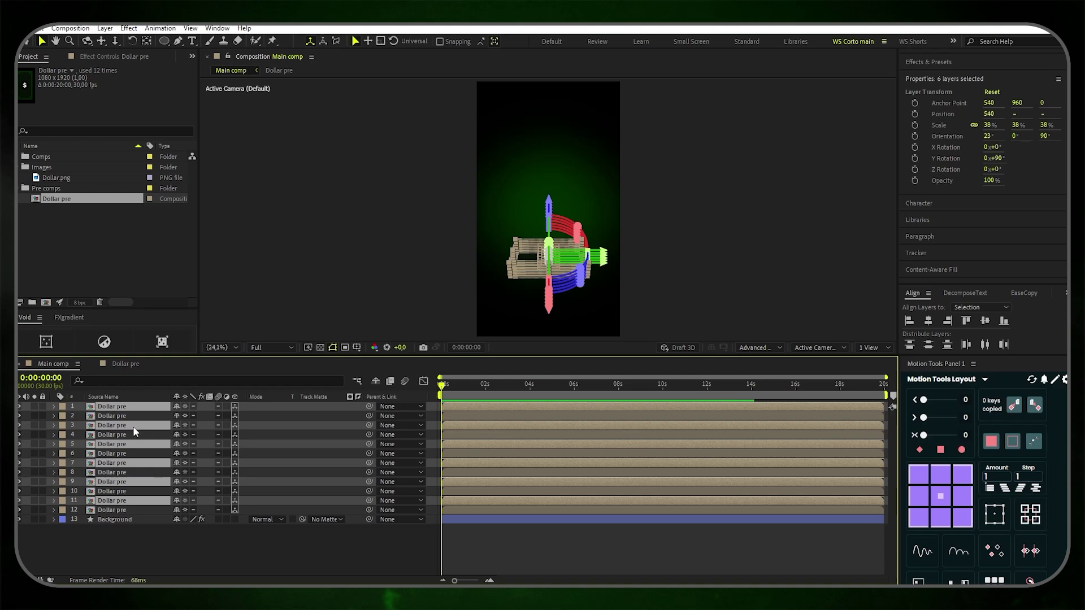
left_click_drag(133, 427, 134, 415)
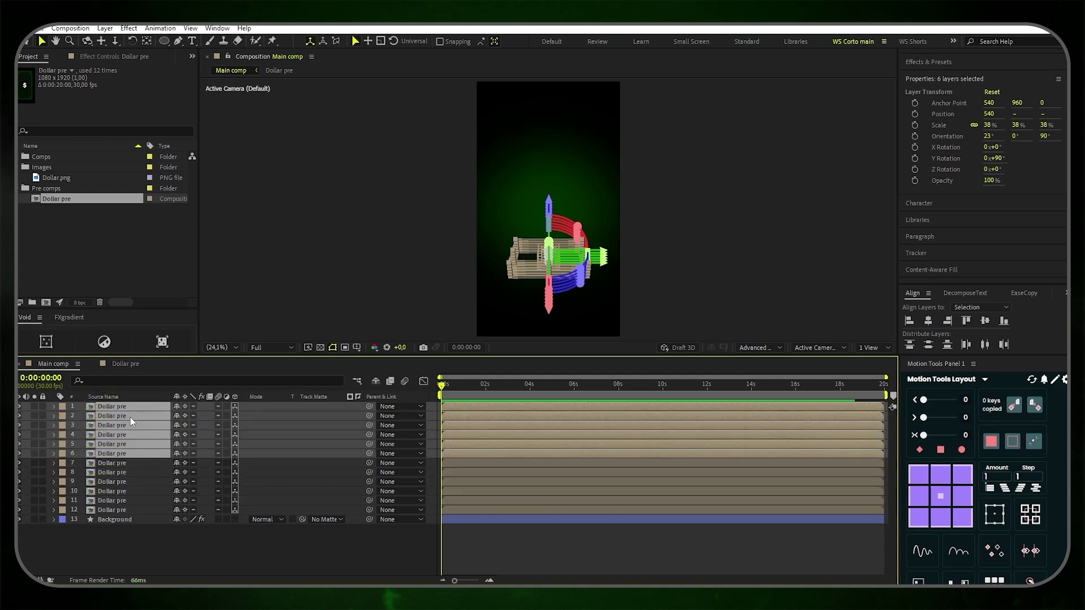
scroll(545, 232, "up", 3)
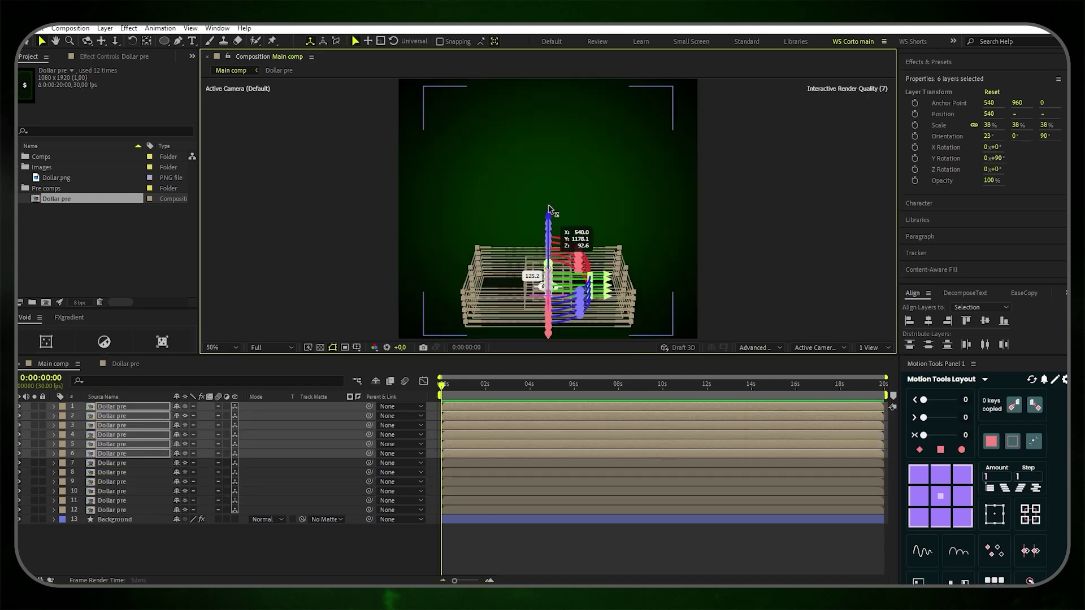
left_click_drag(673, 277, 606, 222)
key("v")
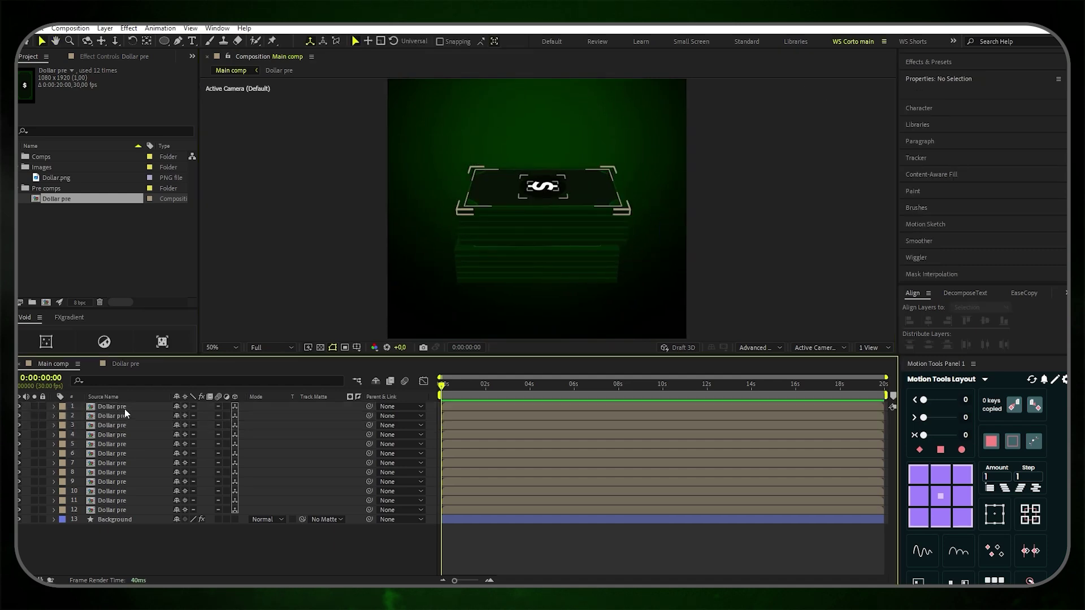
Duplicate the top six bills, group the copies first in the layer order, and place them as a third stack shifted slightly left
left_click(124, 409)
left_click(118, 454, "shift")
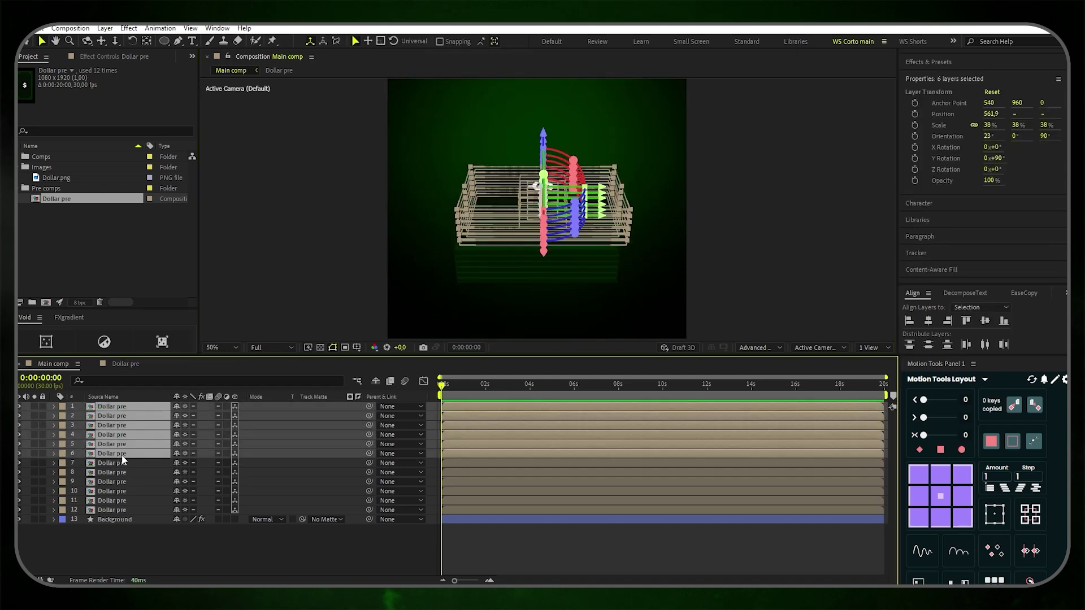
key("ctrl+d")
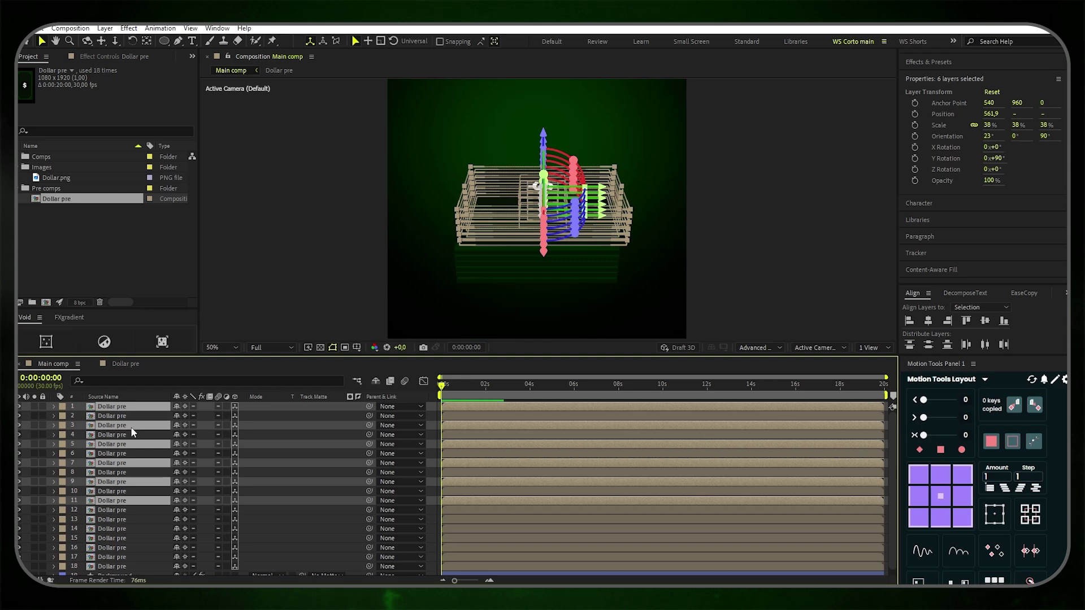
left_click_drag(130, 426, 137, 418)
left_click_drag(543, 134, 548, 85)
left_click_drag(547, 83, 597, 147)
left_click(507, 273)
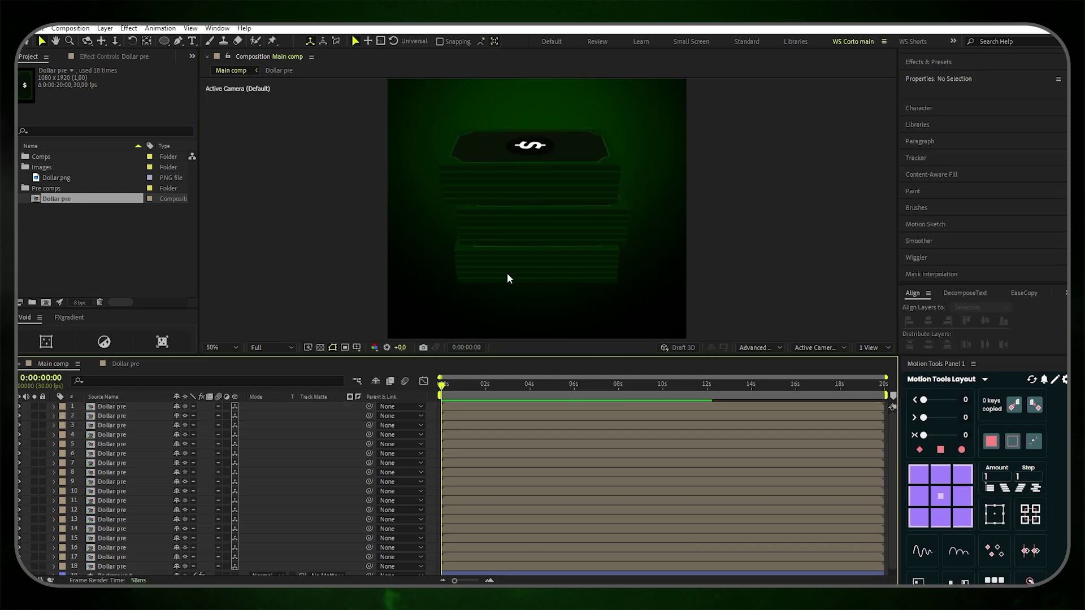
left_click(227, 348)
left_click(225, 359)
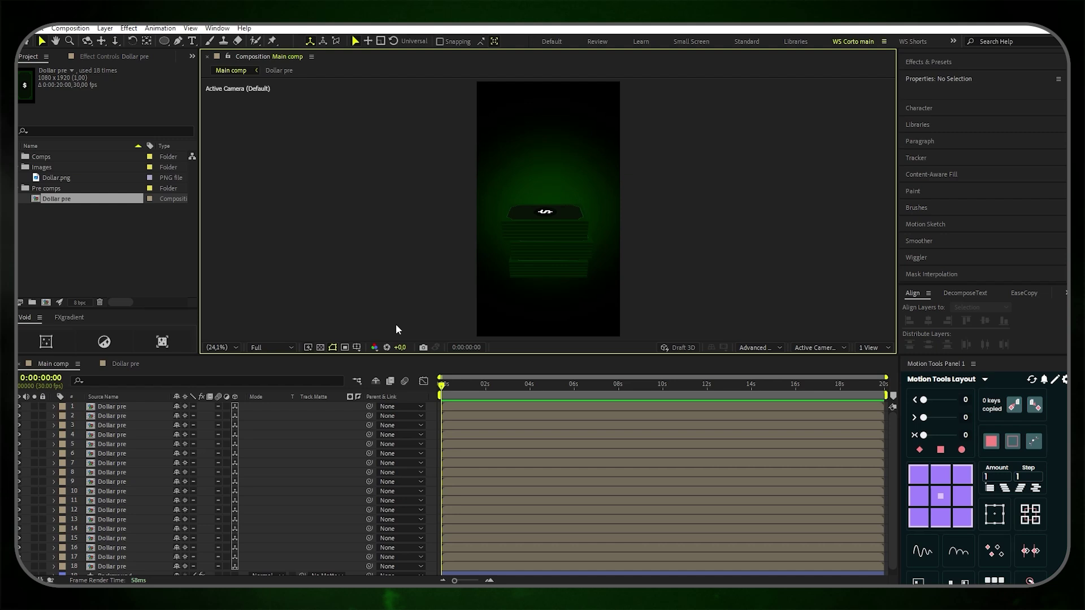
Add a null object above the Dollar pre layers and rename it "Liasse 1 controller"
left_click(104, 28)
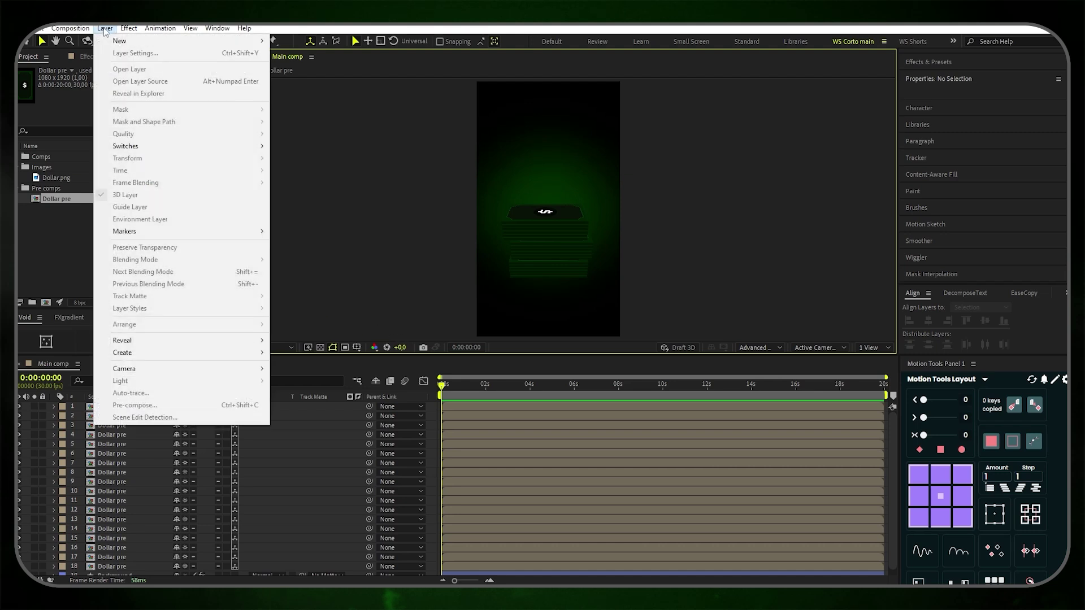
mouse_move(130, 41)
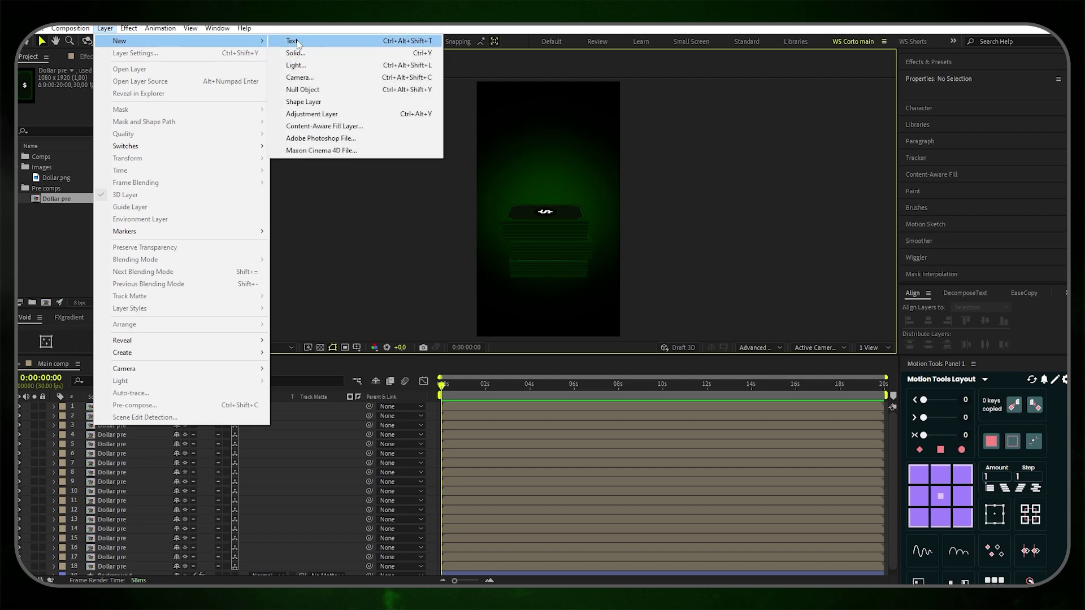
left_click(319, 90)
right_click(135, 412)
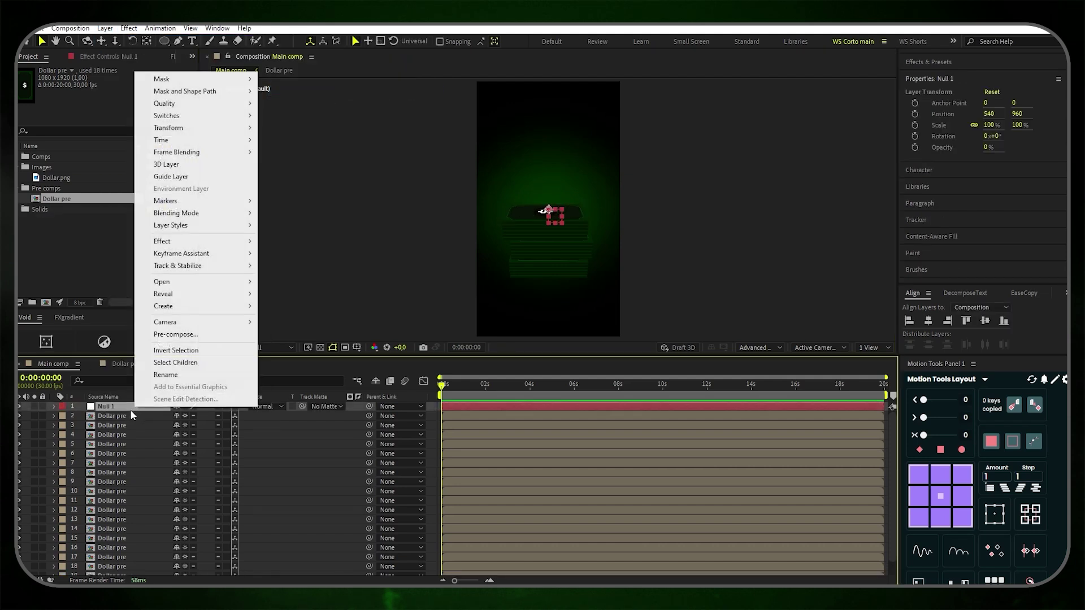
left_click(170, 371)
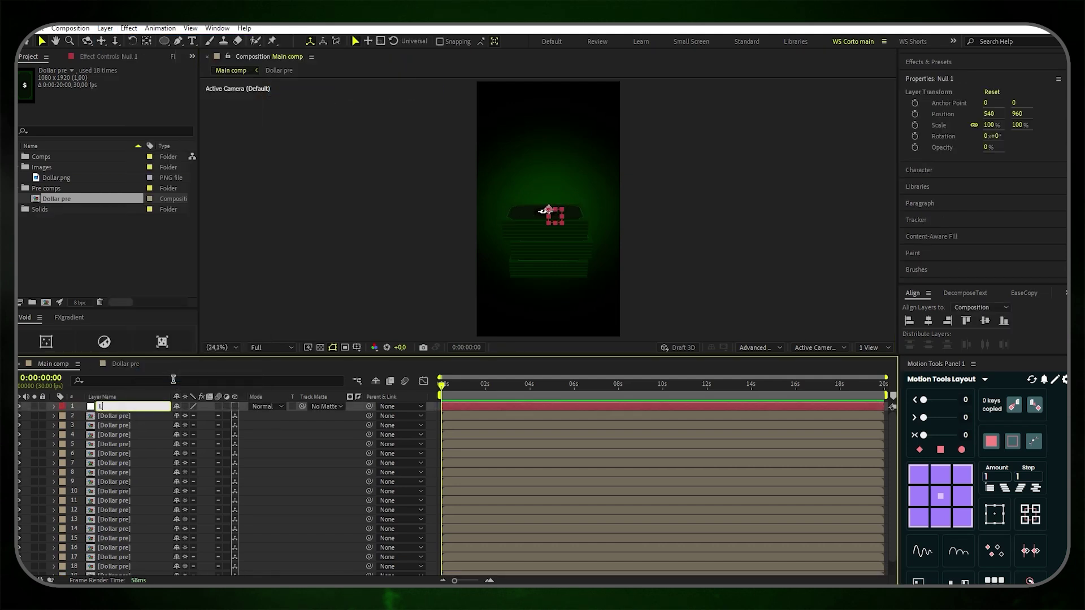
type("Liasse 1 controller")
key("Return")
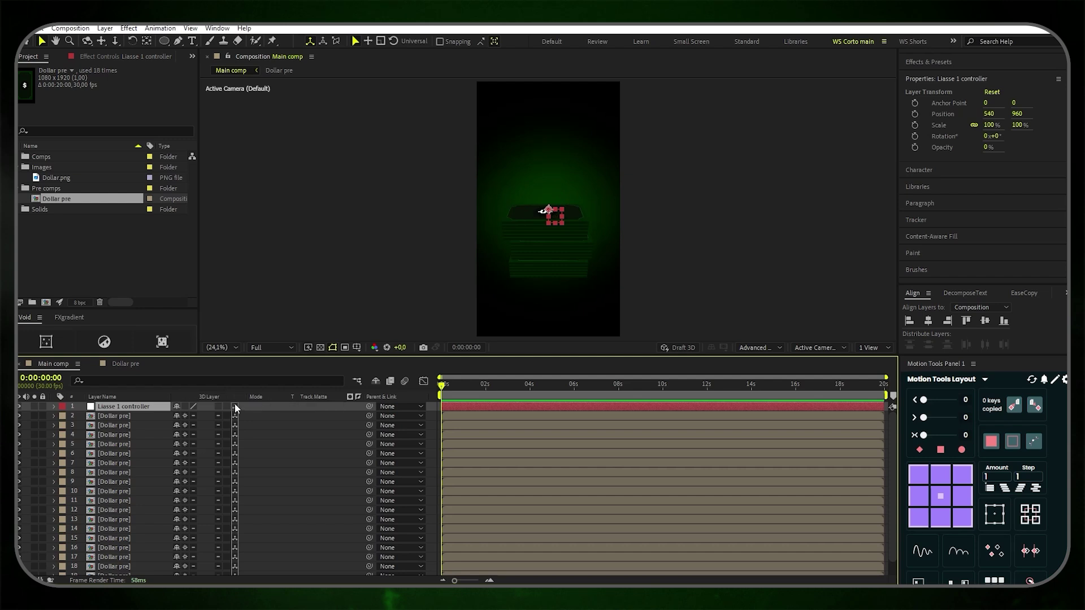
Make the Liasse 1 controller null a 3D layer and parent the top six Dollar pre layers to it
left_click(234, 406)
left_click(143, 418)
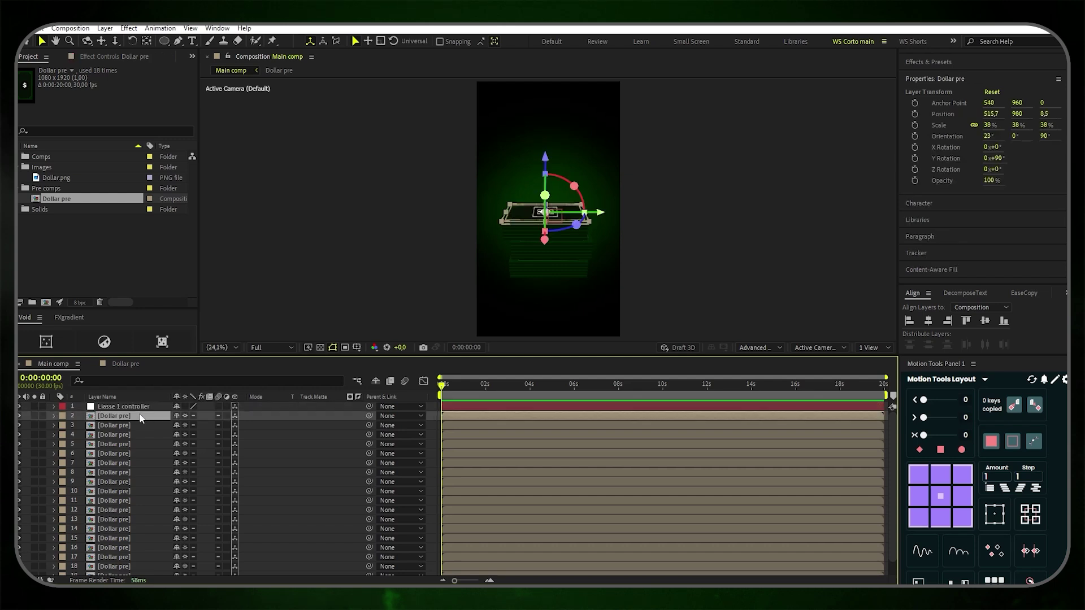
left_click(110, 462, "shift")
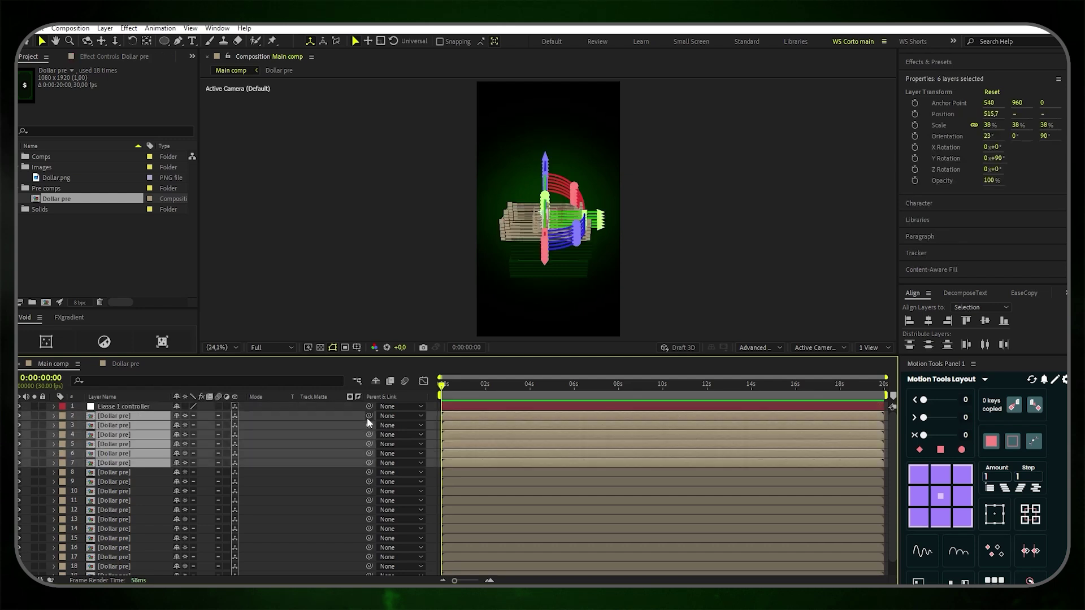
left_click_drag(369, 417, 130, 406)
Keyframe the Liasse 1 controller's Position with Y at 960 on frame 11 and 921 on frame 0
left_click(133, 408)
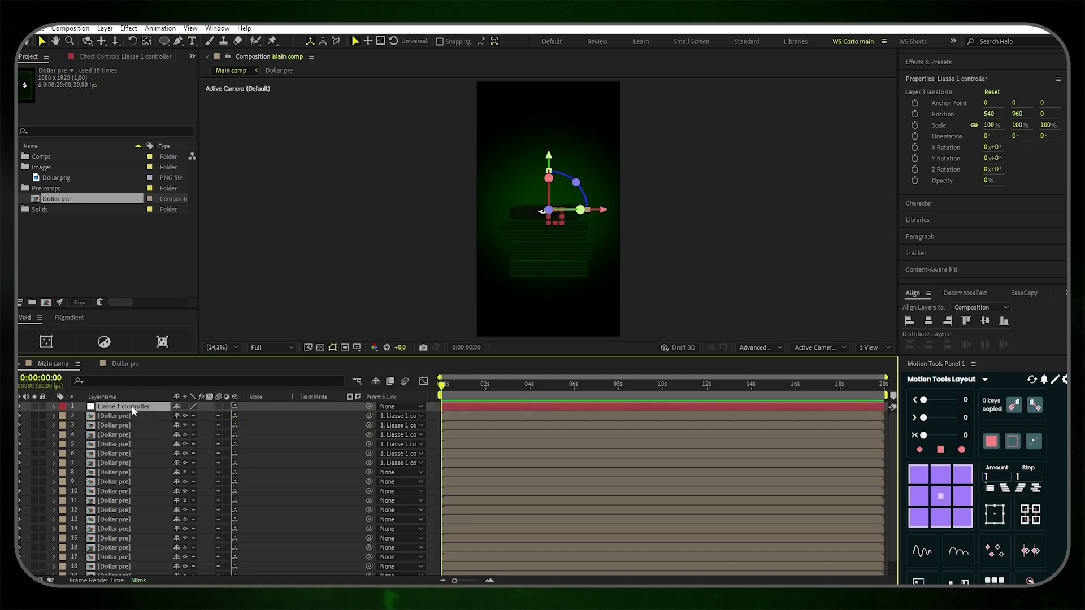
key("p")
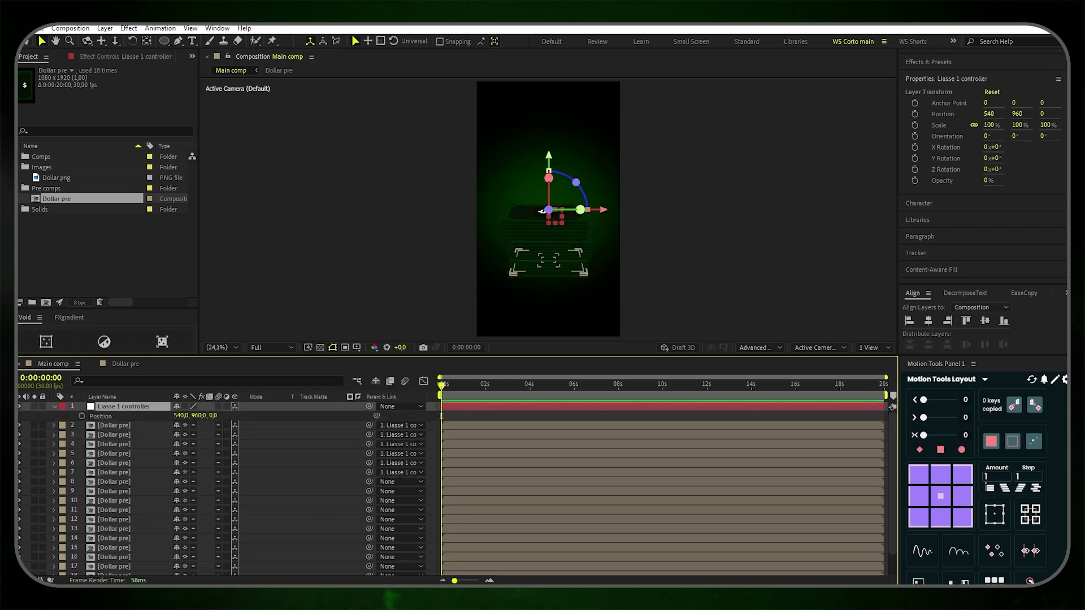
left_click_drag(455, 580, 472, 580)
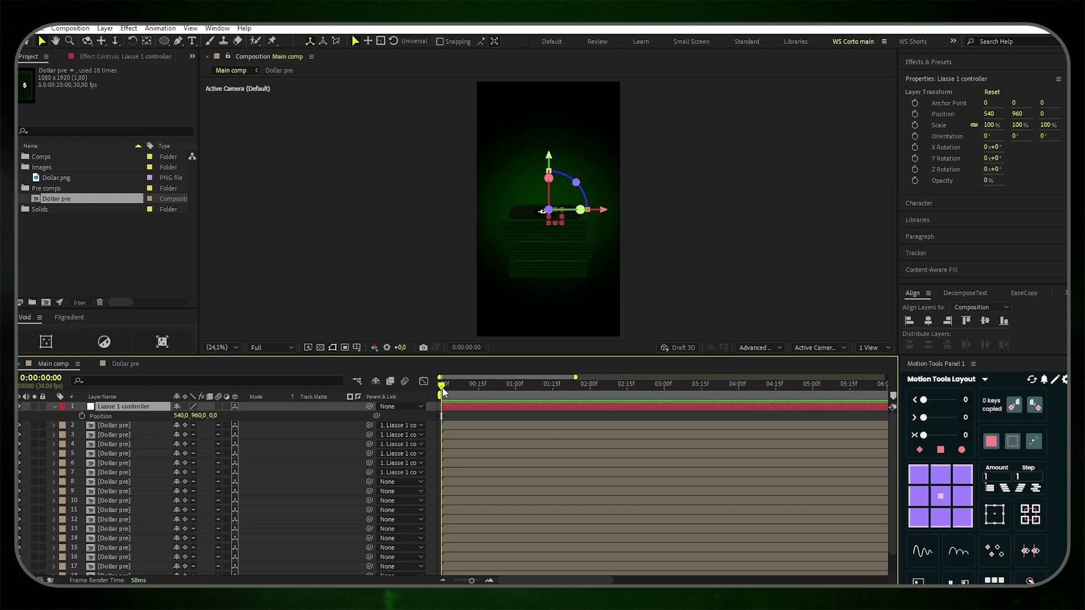
left_click_drag(443, 391, 469, 388)
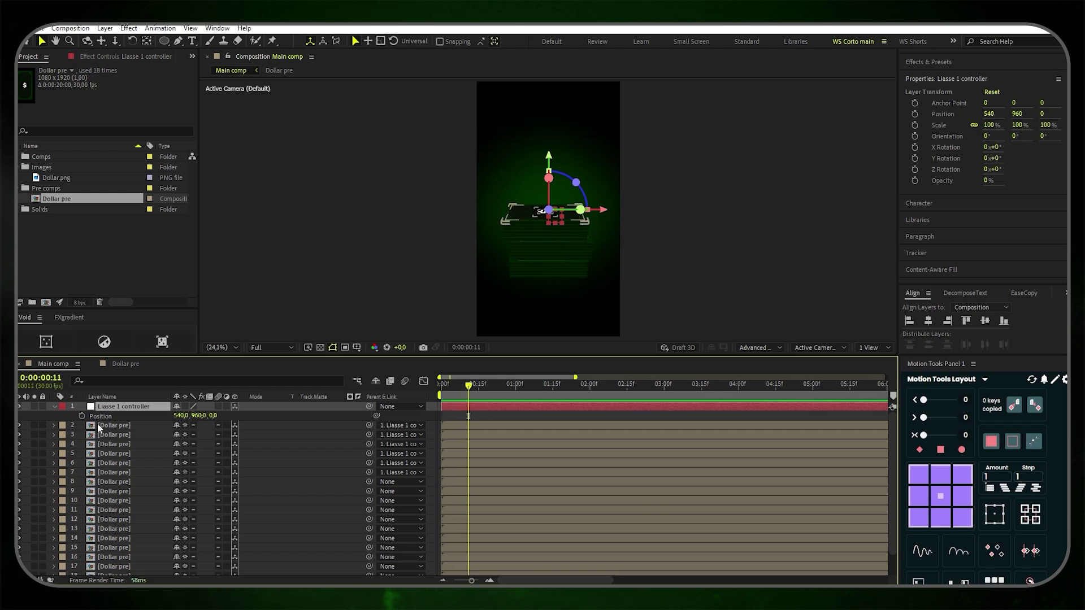
left_click(82, 416)
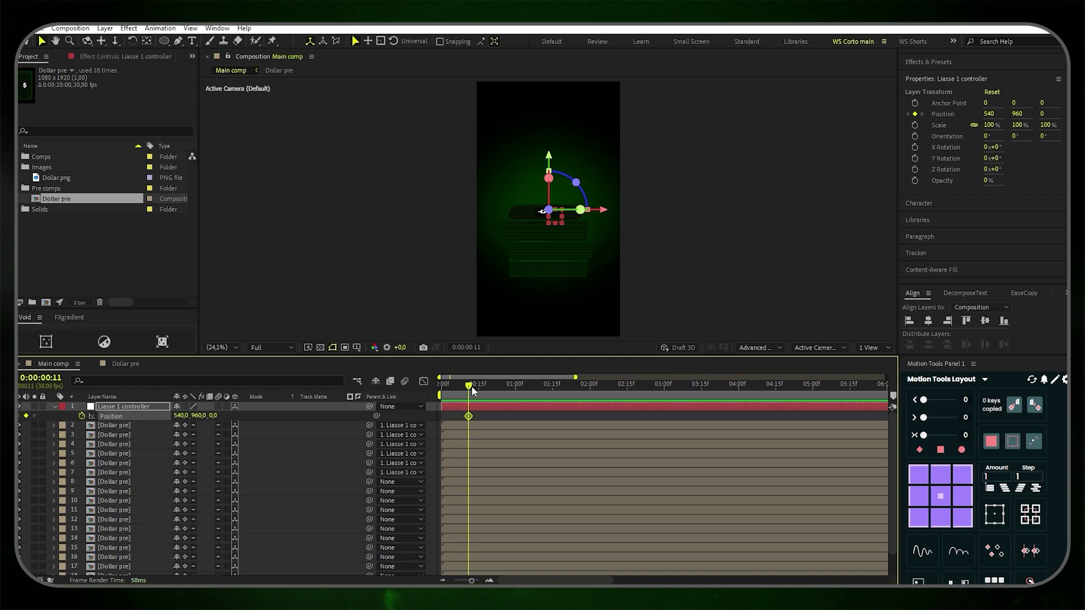
left_click_drag(472, 385, 376, 397)
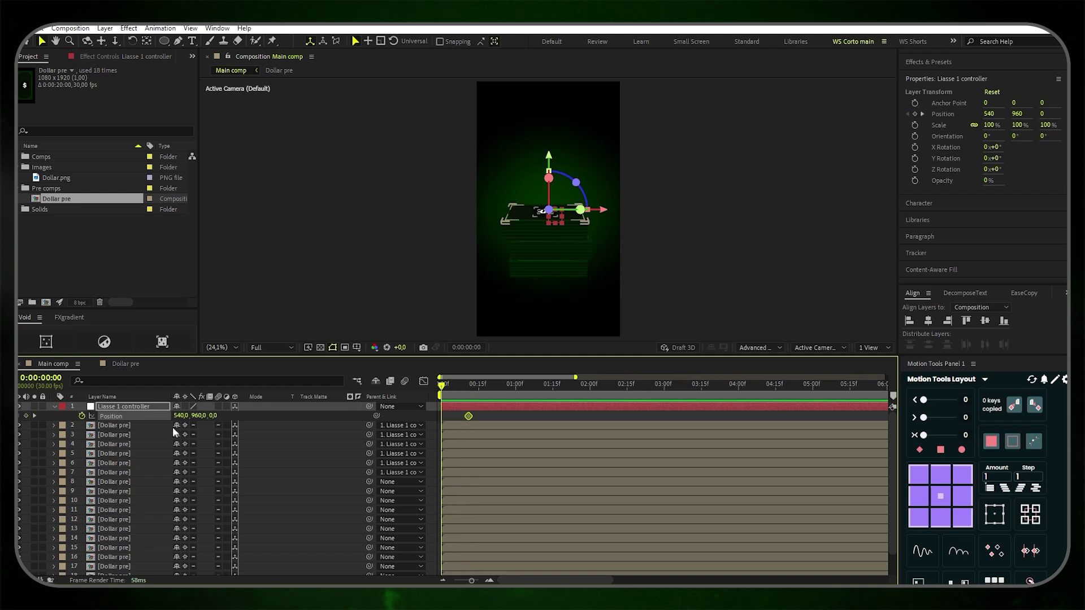
left_click_drag(199, 416, 176, 415)
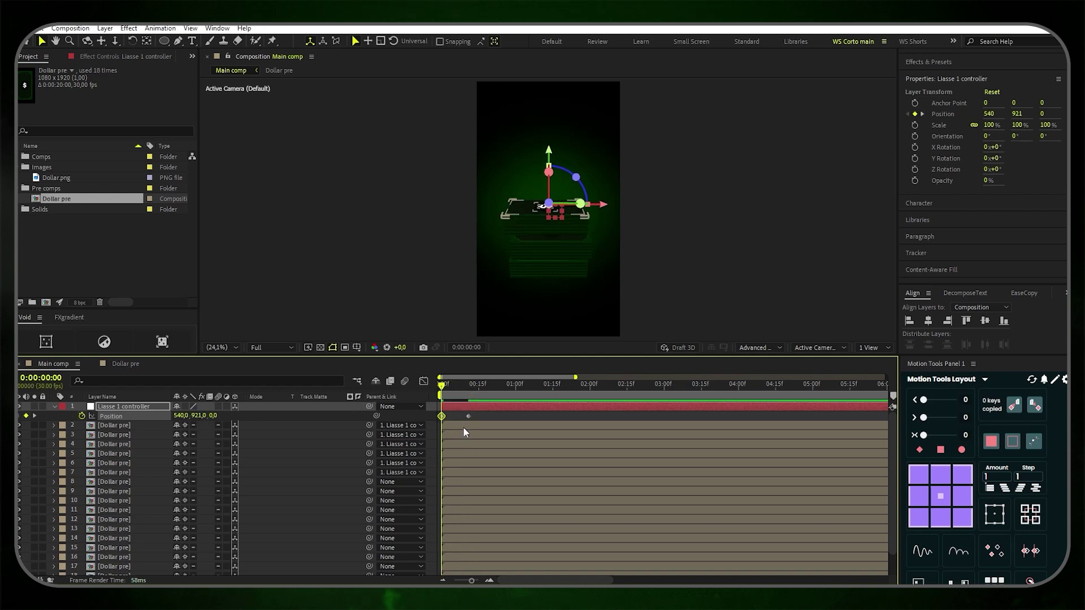
Apply Easy Ease to both Position keyframes of the Liasse 1 controller and scrub through the movement
left_click(468, 416)
right_click(468, 416)
mouse_move(512, 408)
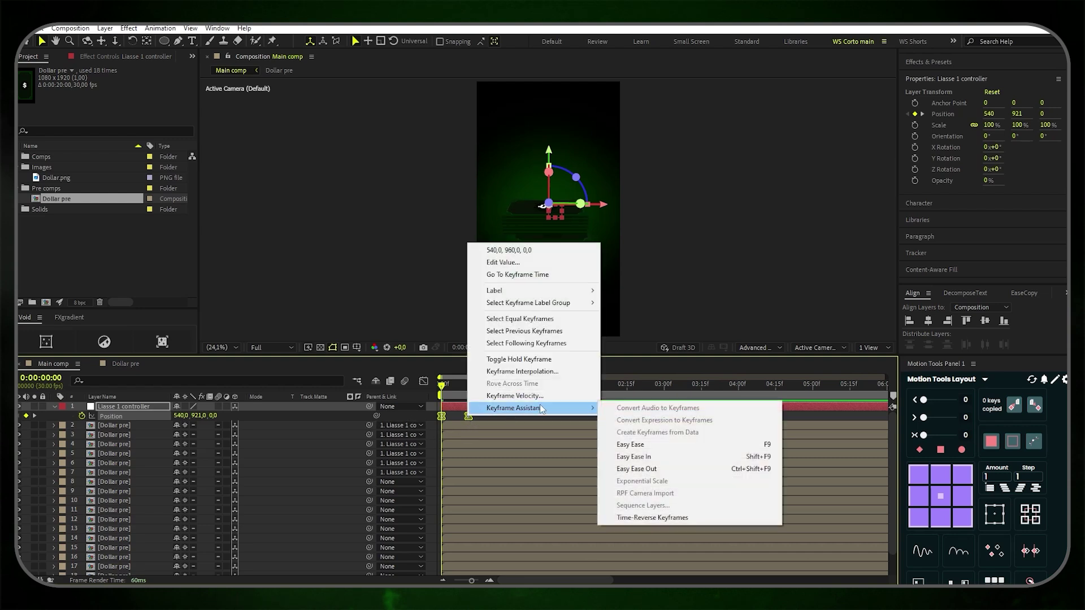
left_click(622, 444)
left_click(442, 394)
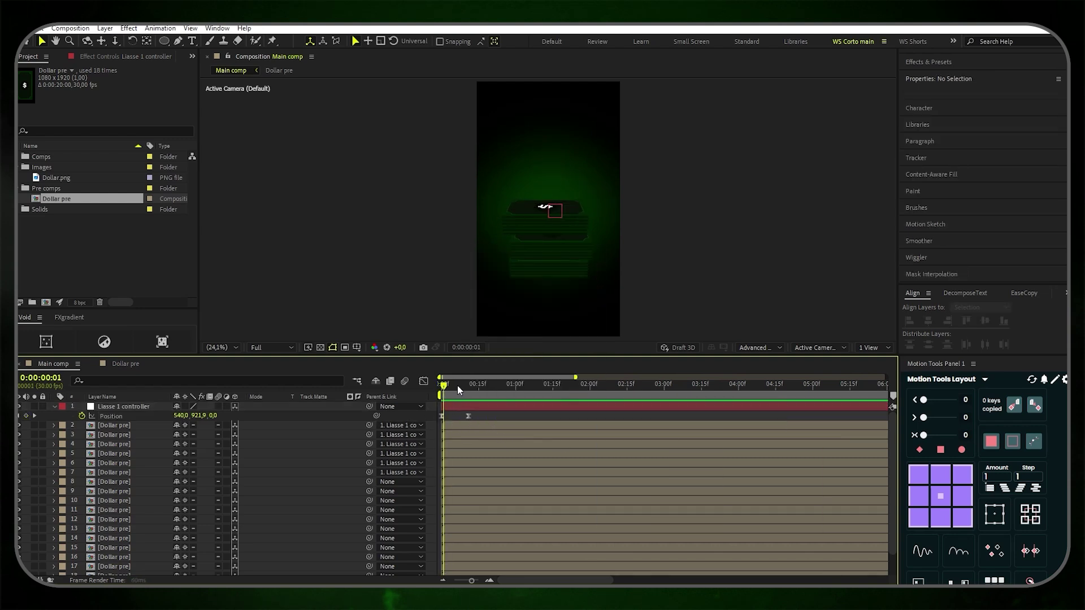
left_click_drag(456, 386, 469, 387)
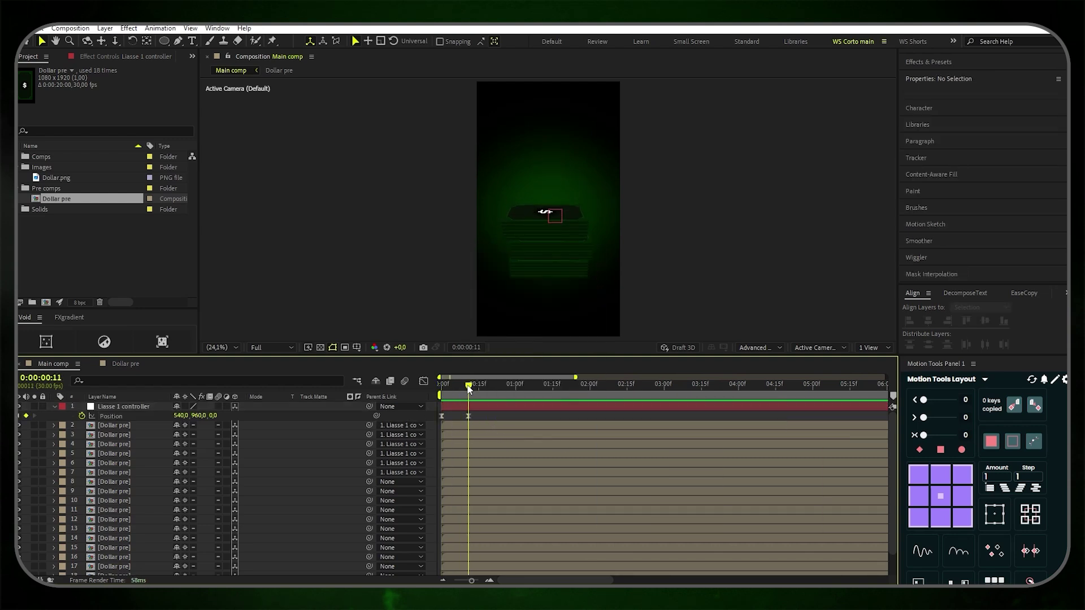
Duplicate the bottom six Dollar pre layers, group the copies first in the layer order, and raise them above the pile as a fourth stack
left_click(52, 406)
scroll(120, 559, "down", 2)
left_click(125, 560)
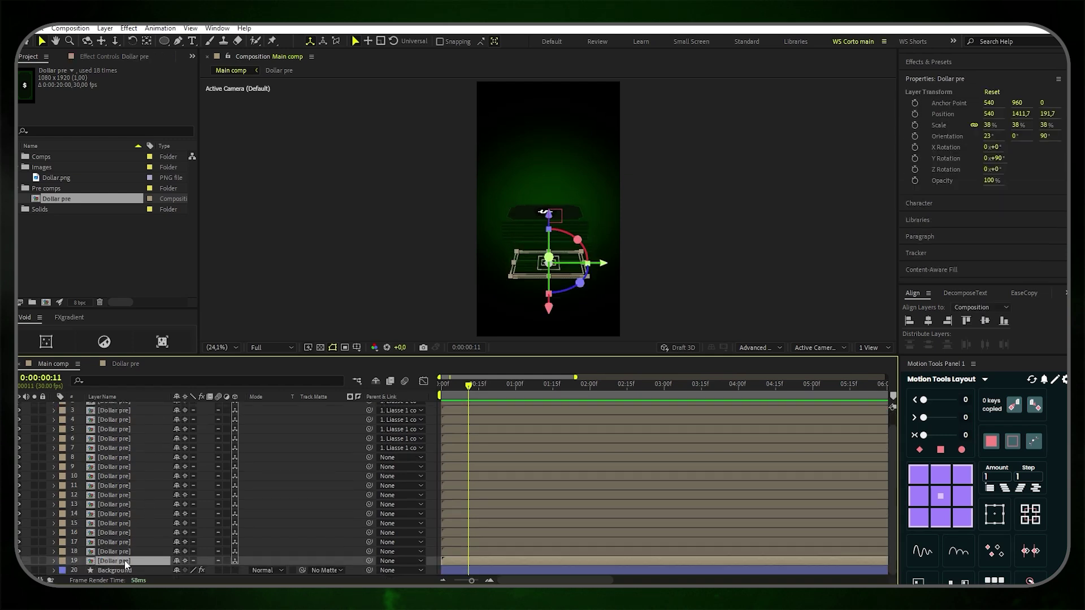
left_click(128, 516, "shift")
key("ctrl+d")
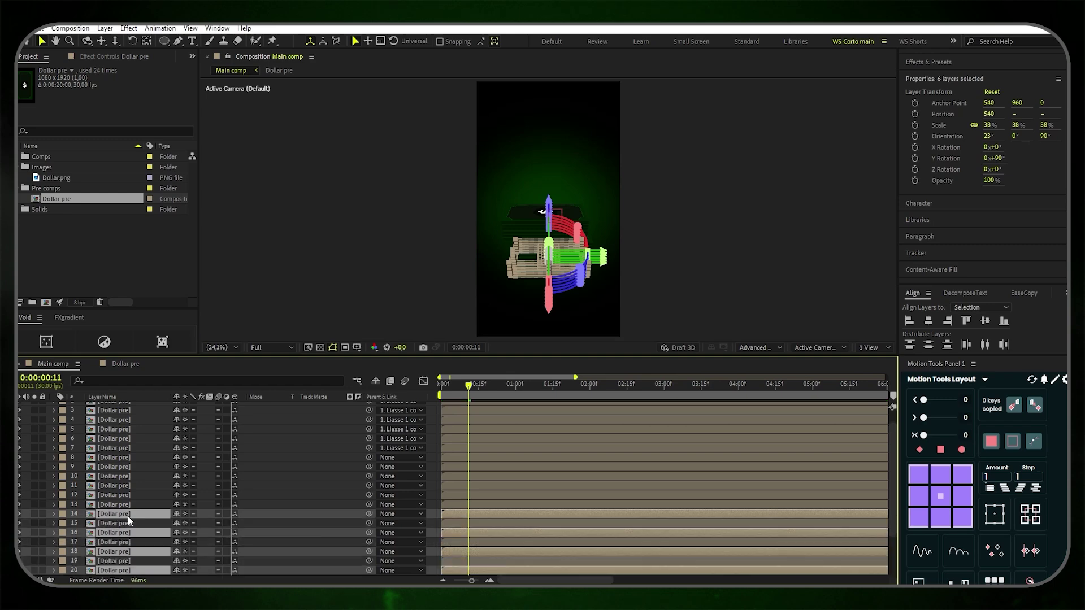
left_click_drag(132, 506, 139, 404)
left_click_drag(549, 199, 558, 126)
scroll(543, 223, "up", 3)
key("ctrl+shift+a")
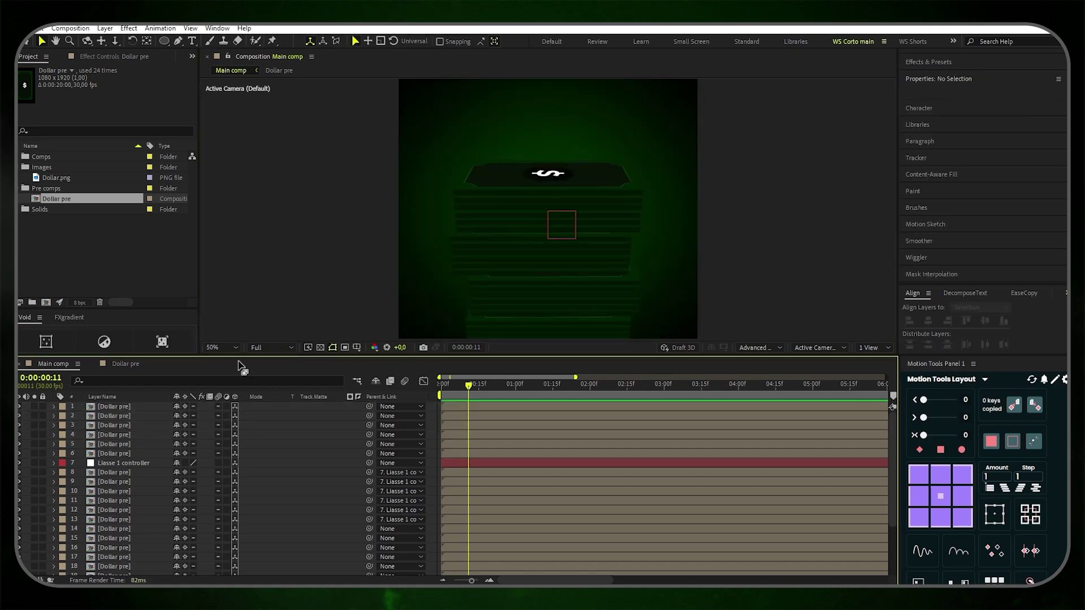
left_click(215, 347)
left_click(218, 358)
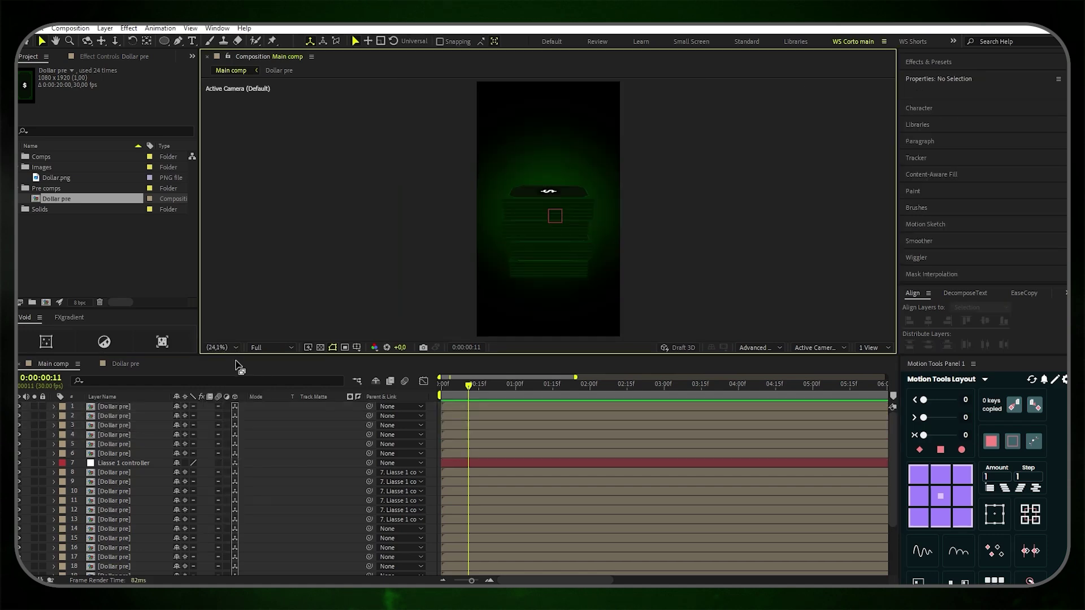
Keyframe the new six bills' Position so they rest on the pile around frame 15 and start above the frame at frame 2, top bill at Y -189.3
left_click(123, 453)
left_click(125, 405, "shift")
key("p")
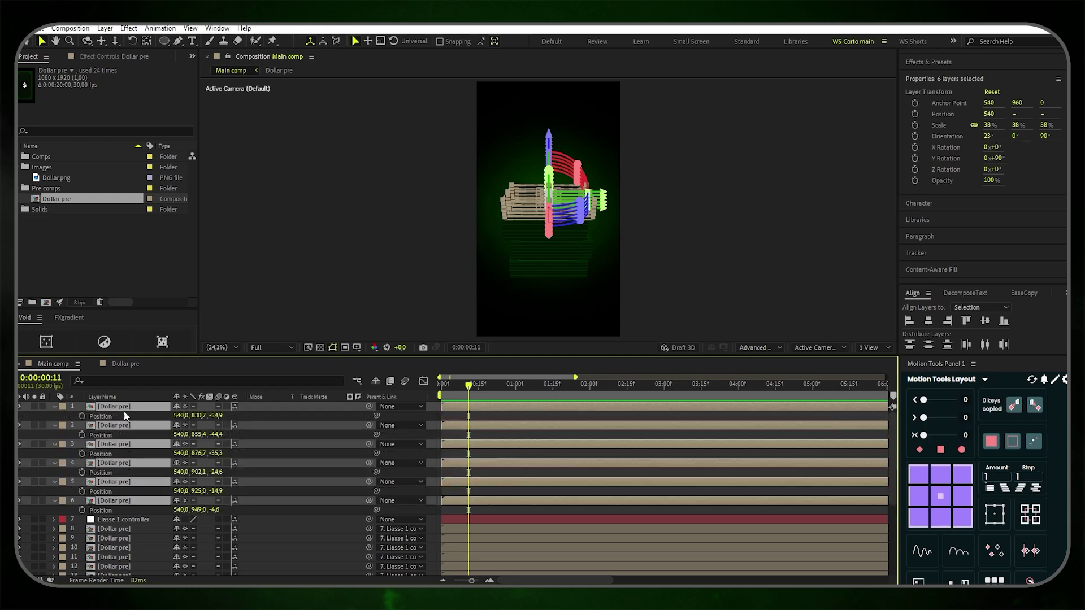
left_click_drag(470, 390, 446, 386)
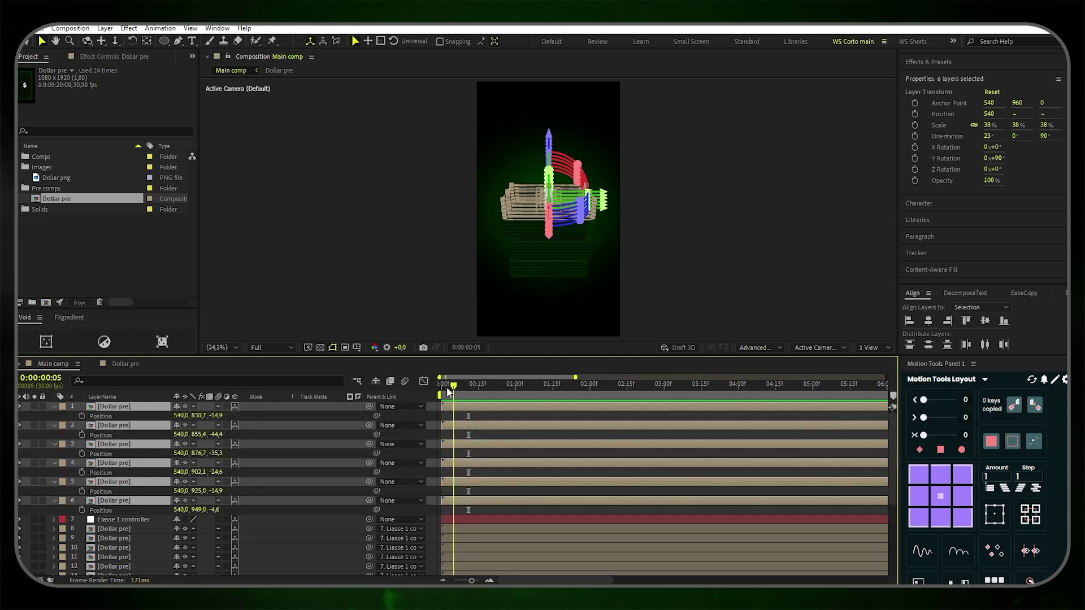
left_click(83, 417)
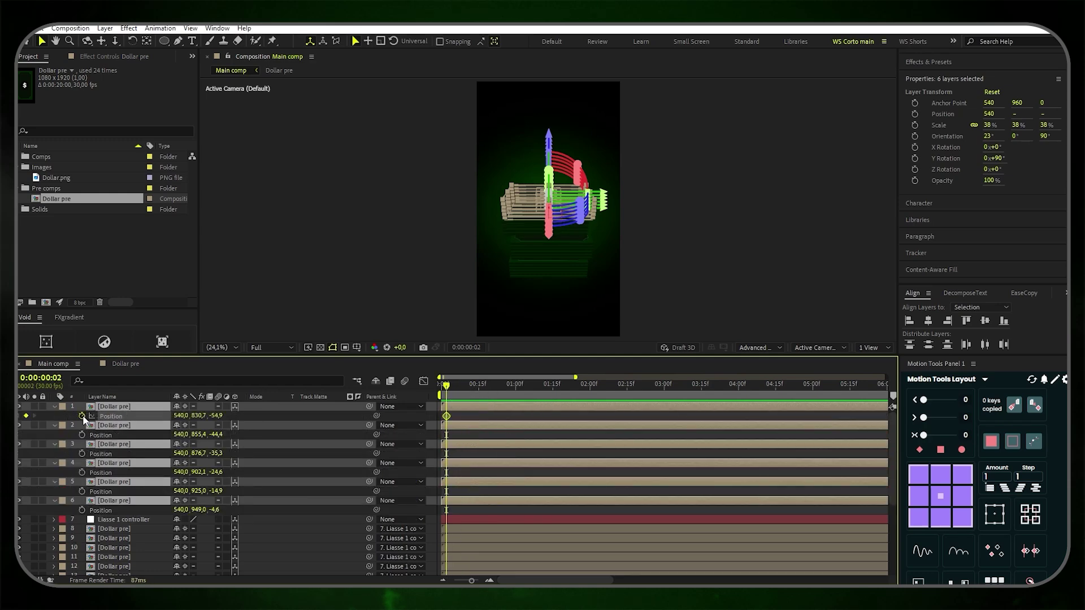
left_click_drag(449, 416, 478, 416)
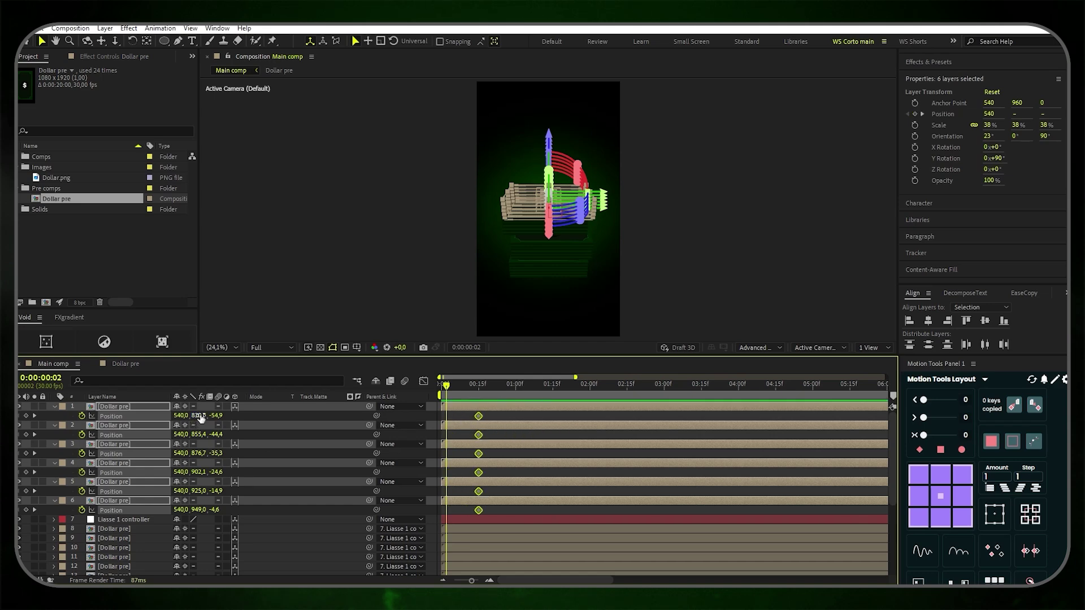
left_click_drag(201, 433, 76, 472)
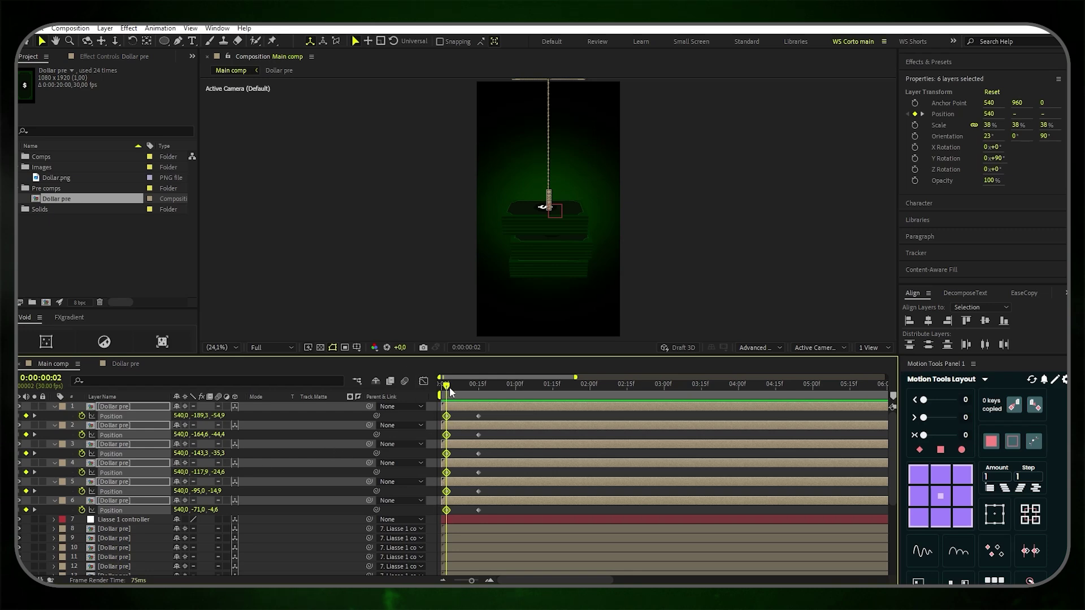
Move the six bills' landing keyframes to frame 20 and apply Easy Ease to all their Position keyframes
left_click_drag(450, 387, 493, 395)
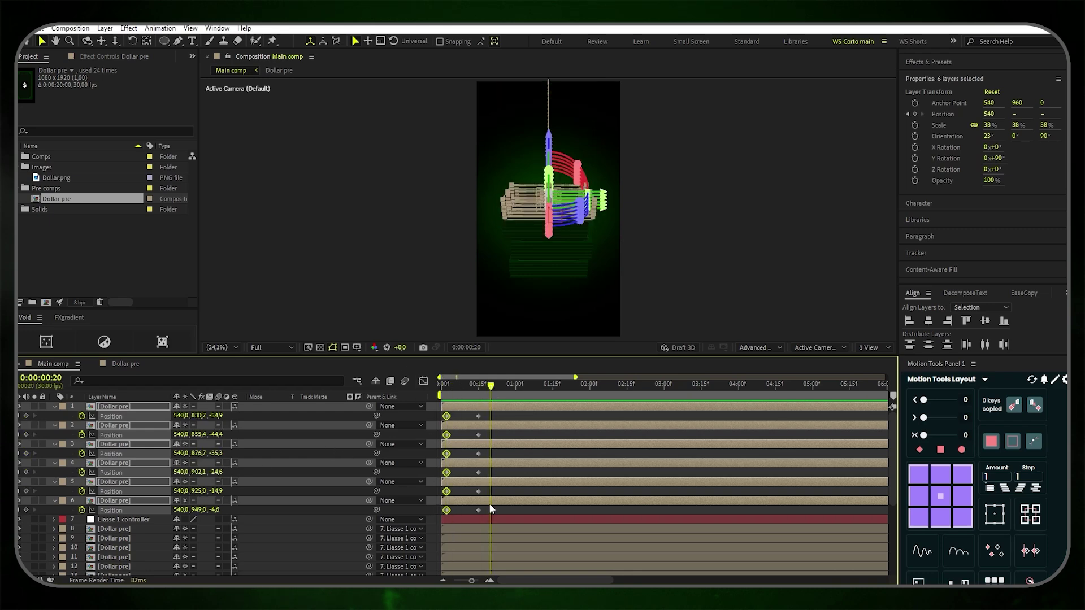
left_click_drag(489, 509, 495, 419)
left_click_drag(506, 516, 435, 419)
key("F9")
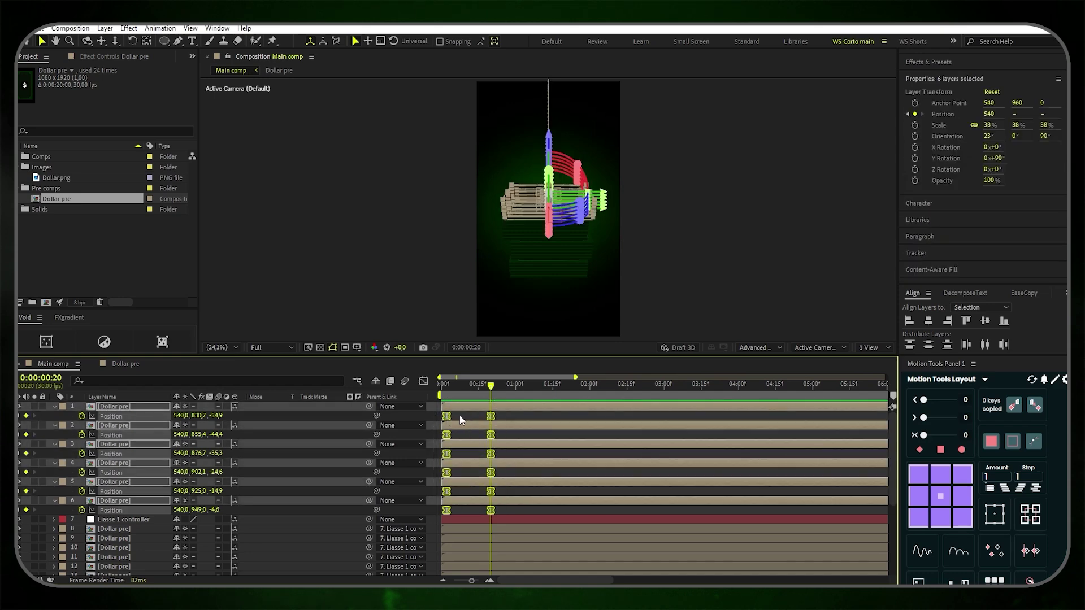
left_click(461, 420)
Stagger the six animated Dollar pre layers by 5 frames each from the lowest bill upward, and preview the falling bills
left_click(142, 501)
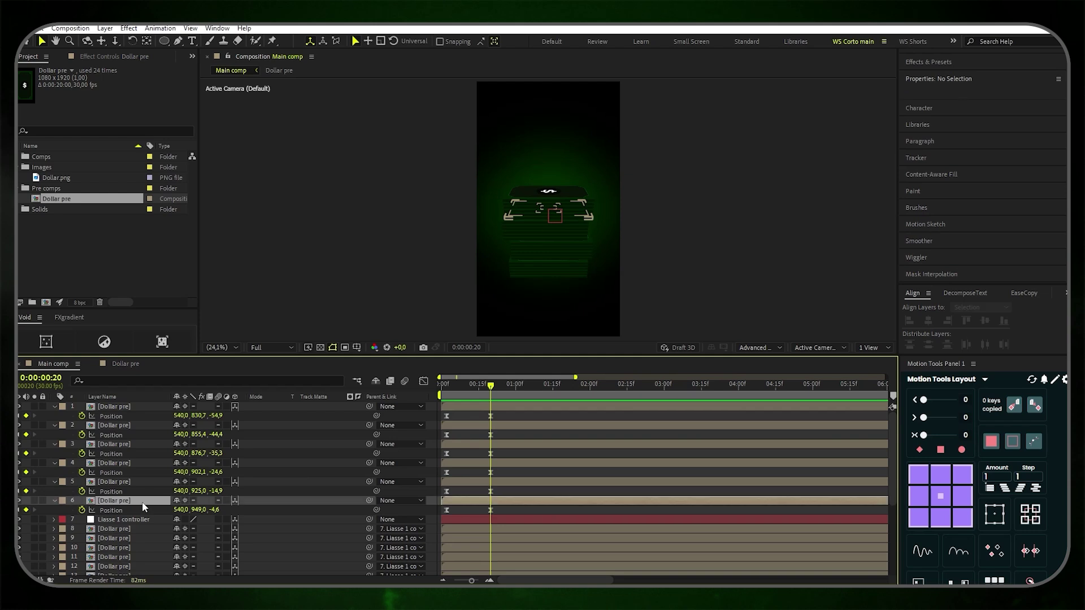
left_click(144, 407, "shift")
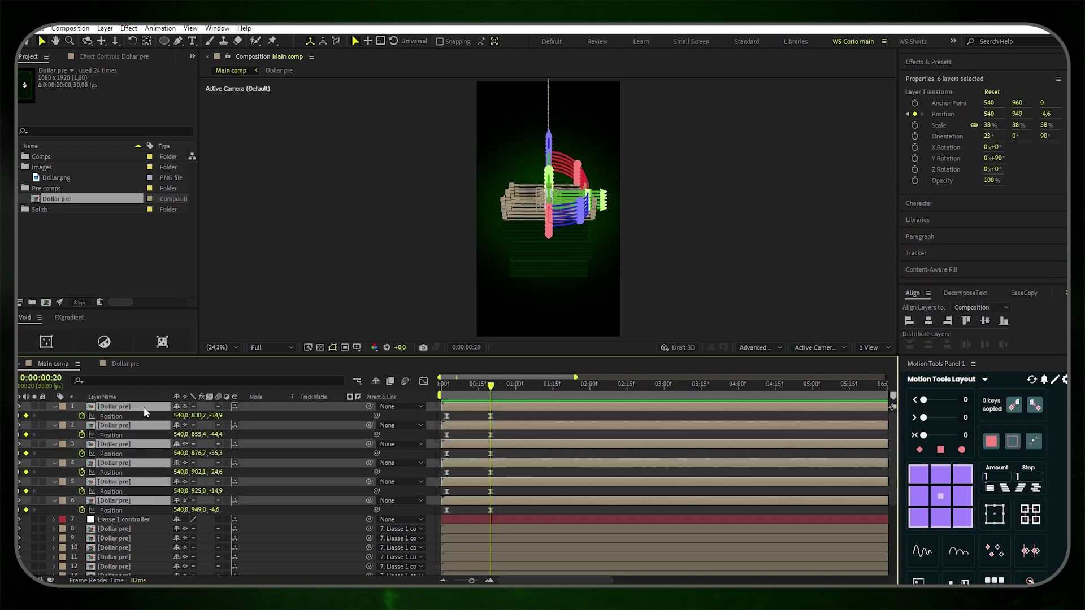
left_click(996, 477)
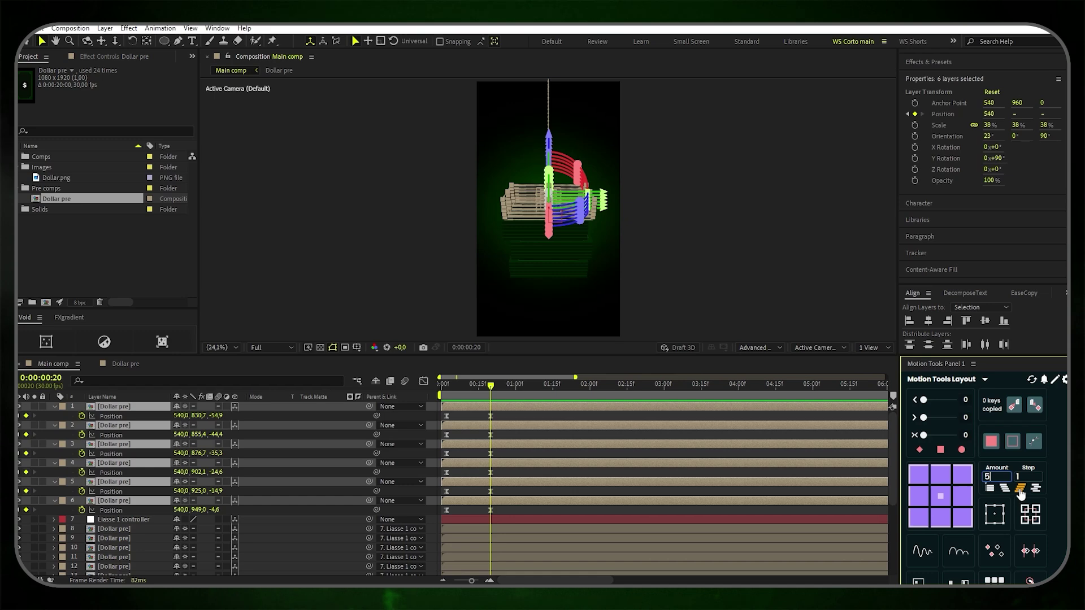
left_click(1020, 489)
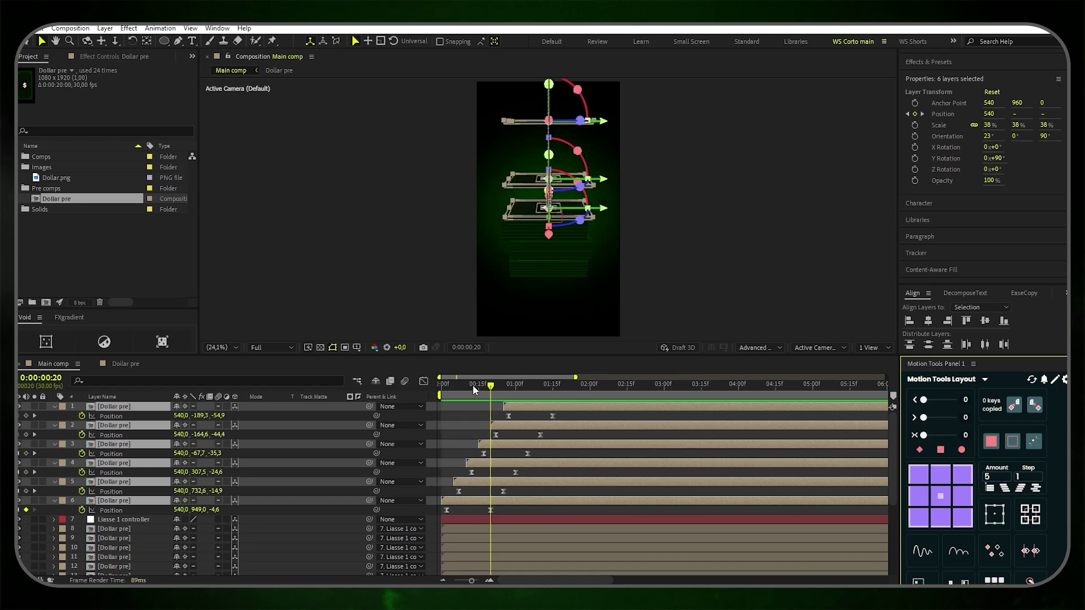
left_click_drag(473, 385, 377, 399)
left_click(581, 433)
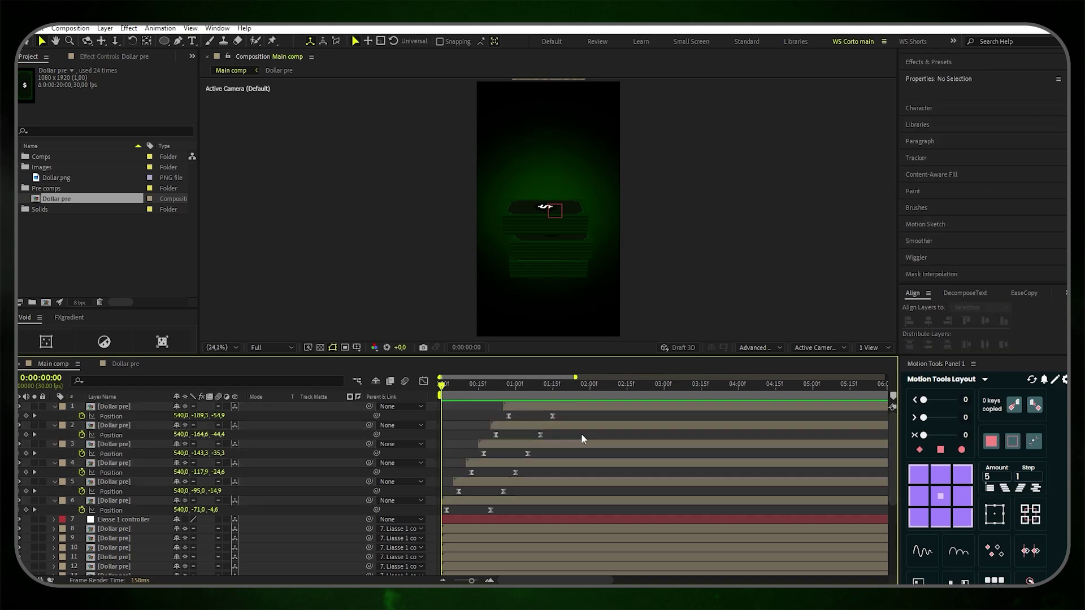
key("space")
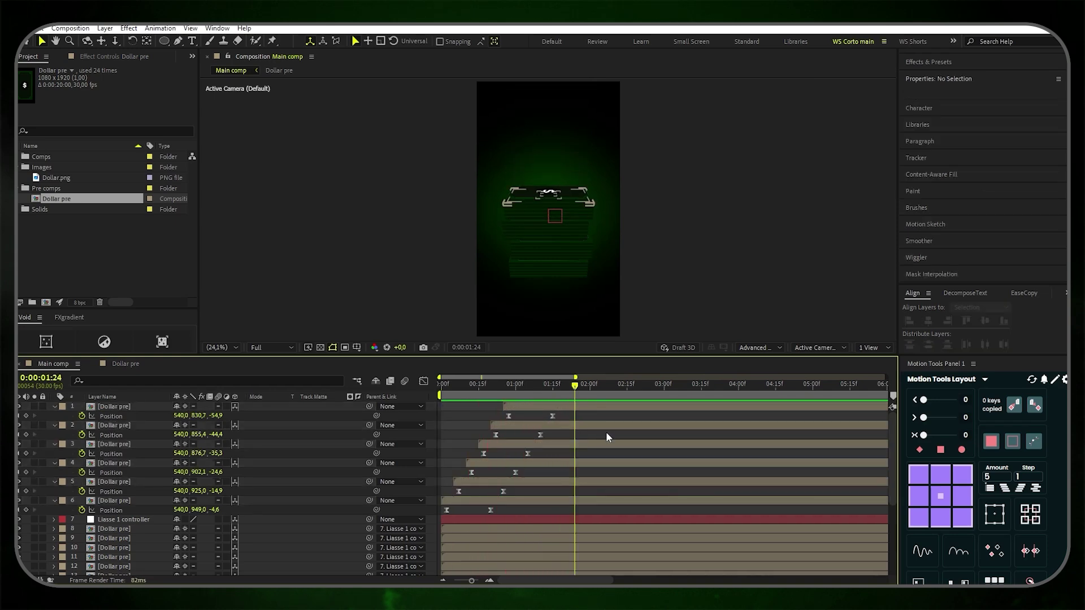
Create an adjustment layer named Light rays 1 and place it directly below the Liasse 1 bills in the layer order
left_click(104, 29)
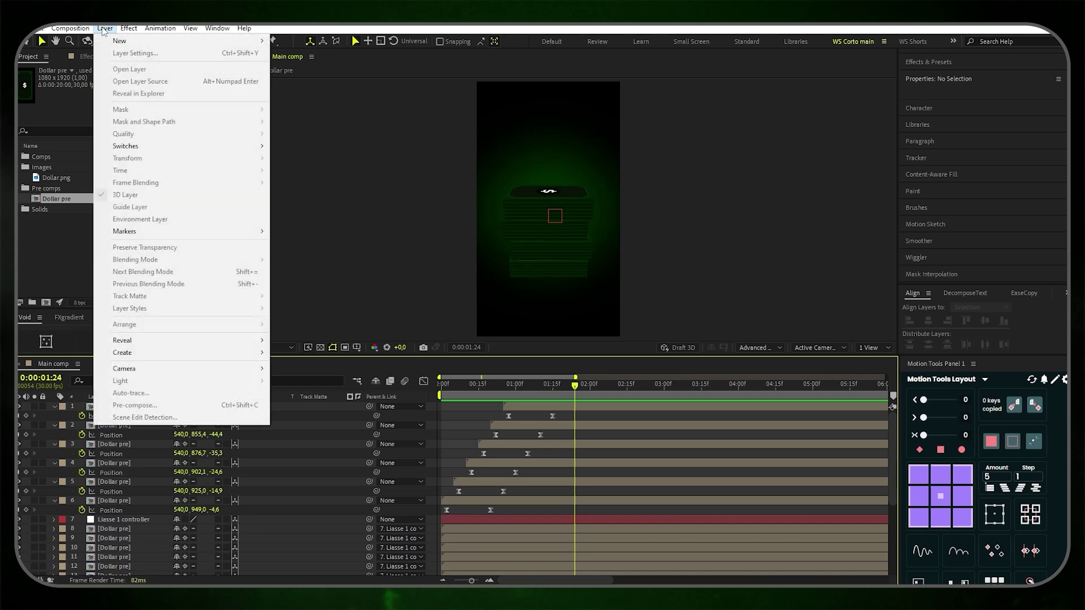
mouse_move(130, 41)
left_click(306, 114)
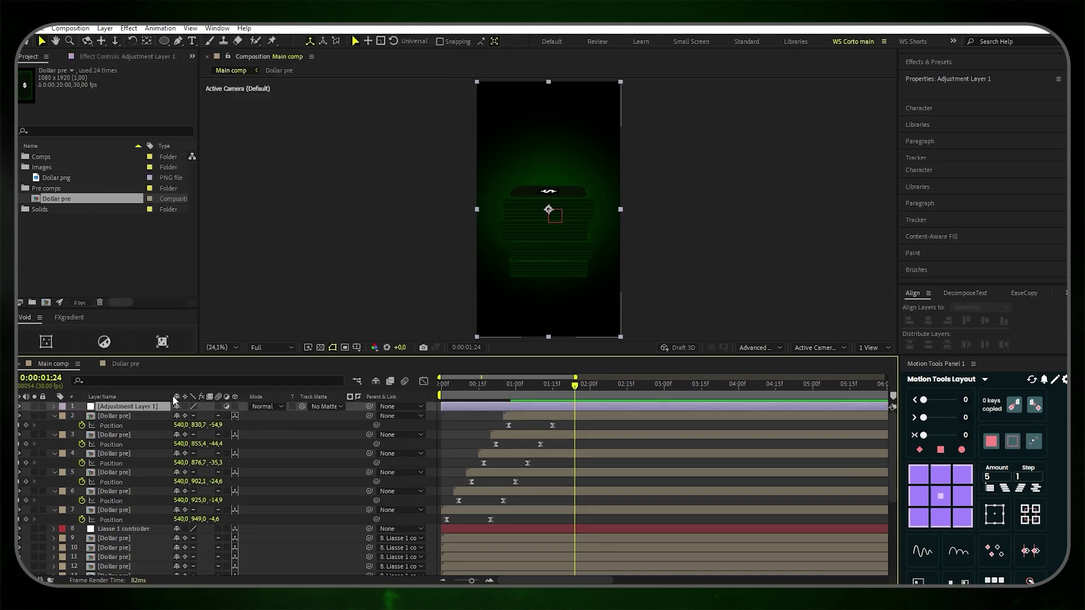
right_click(133, 407)
left_click(160, 374)
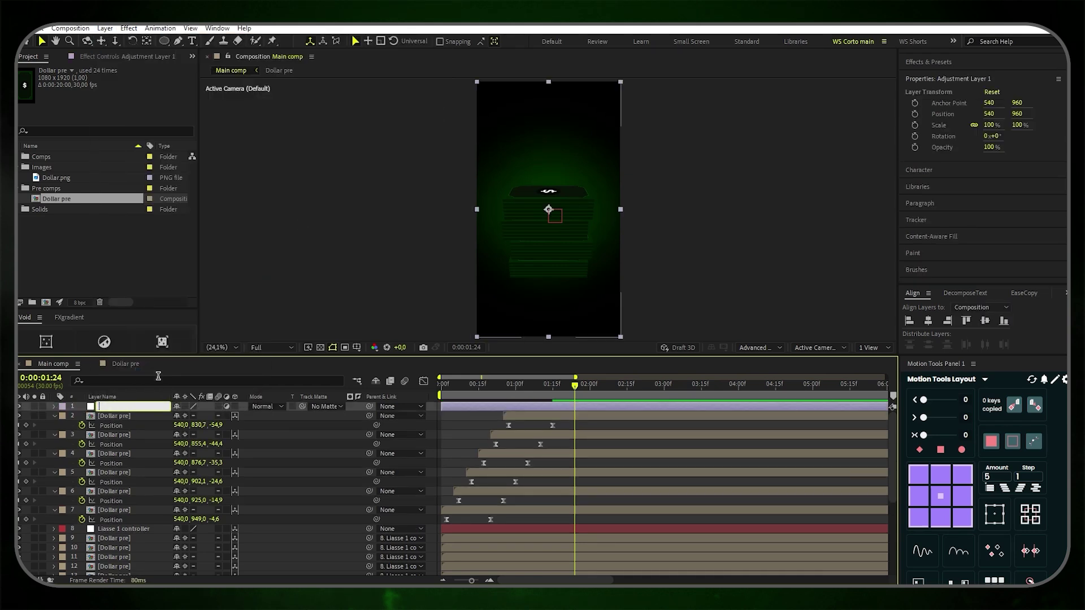
type("Light rays 1")
key("Return")
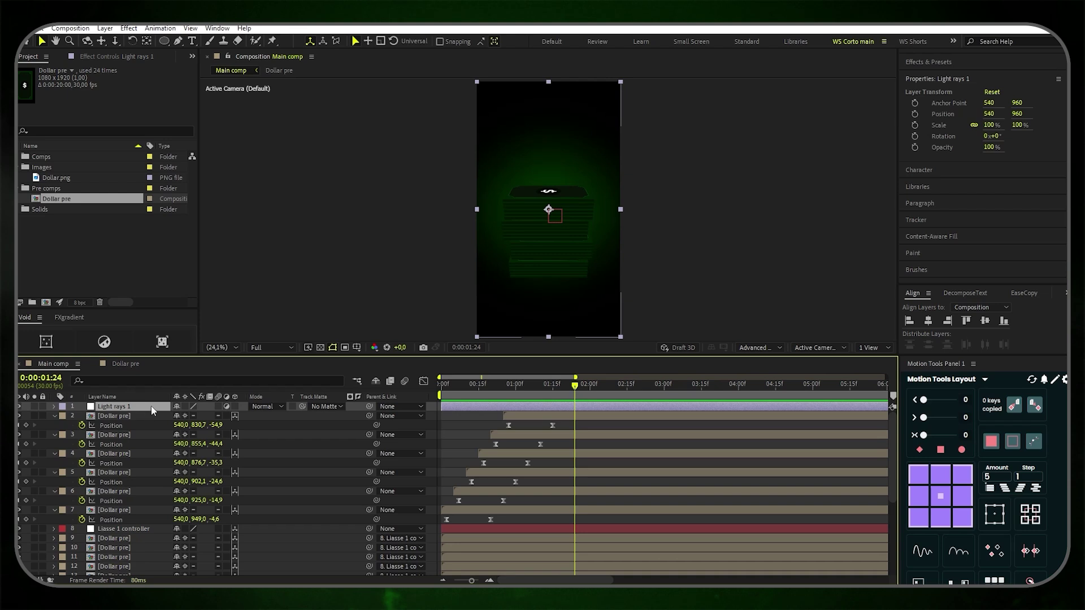
left_click_drag(151, 406, 141, 539)
Apply CC Light Rays to Light rays 1 and move its center to about 847.7, 1178.2 on the pile's right edge
left_click(927, 63)
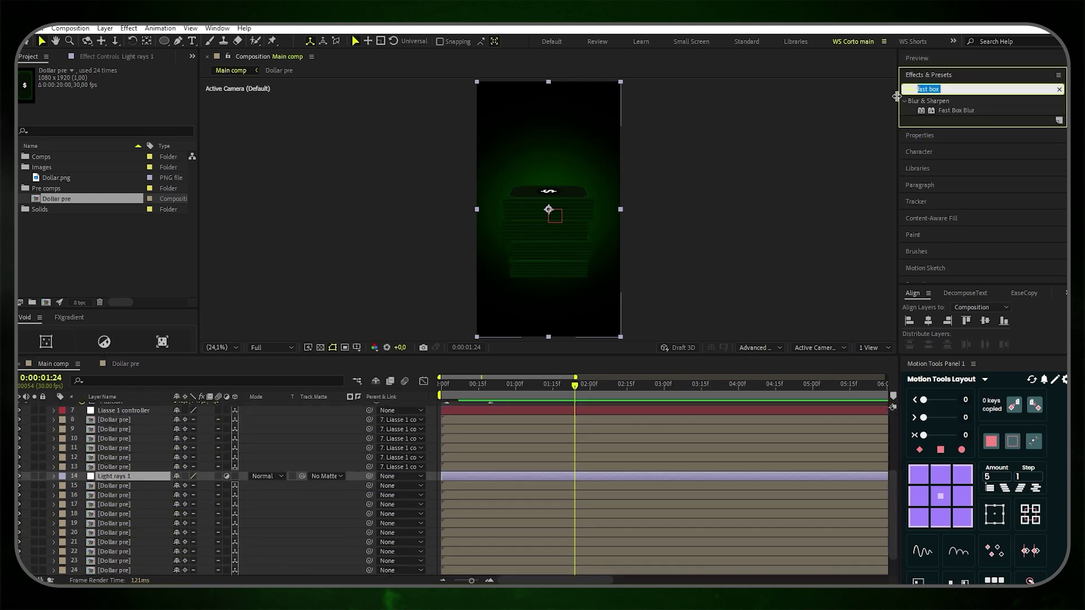
type("light rays")
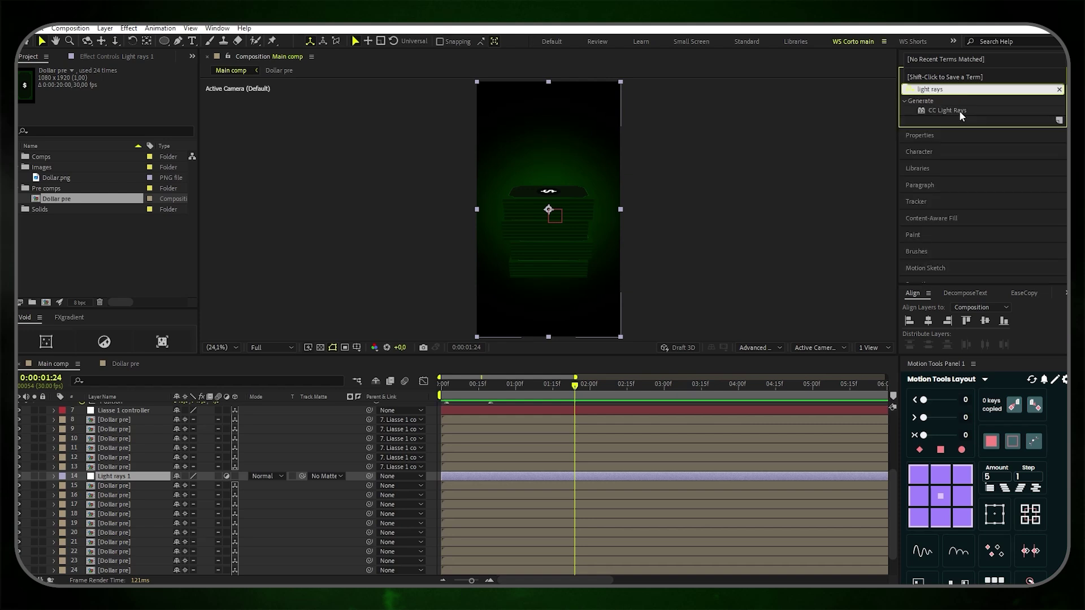
left_click_drag(959, 110, 137, 474)
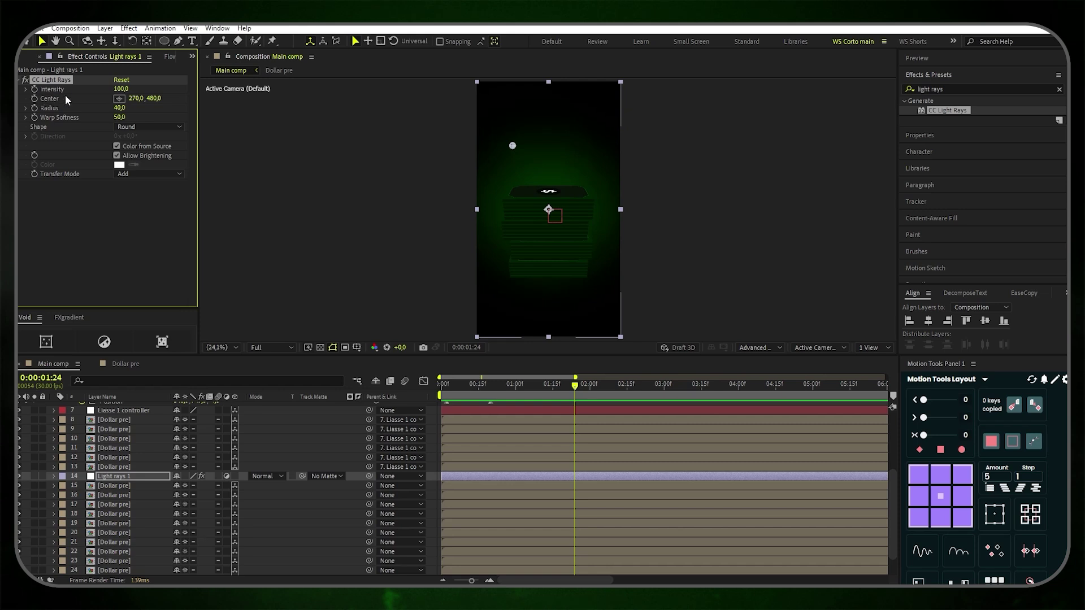
left_click_drag(519, 145, 589, 241)
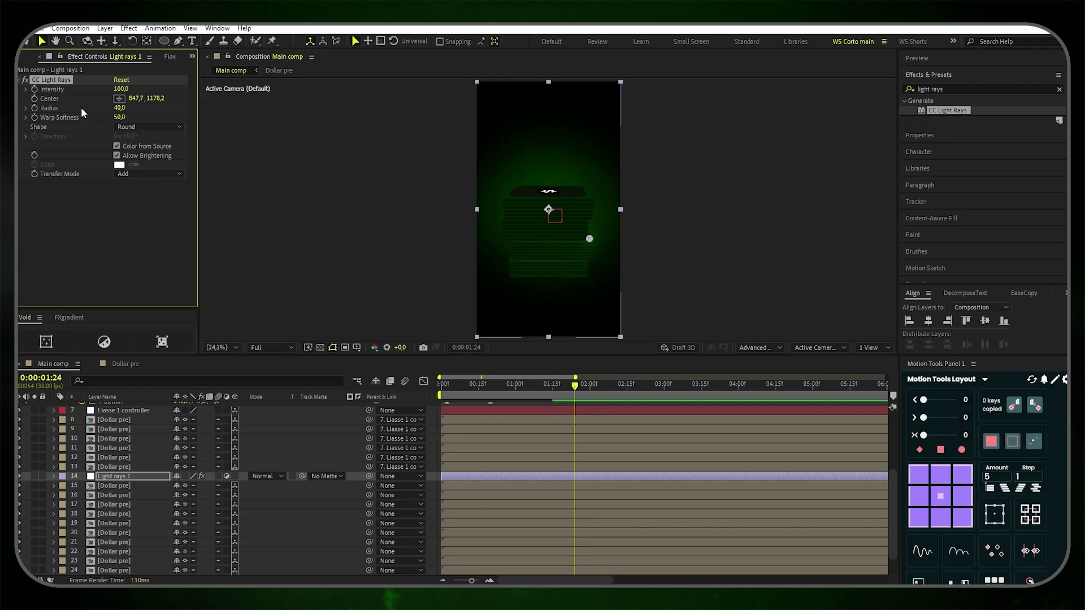
Set the CC Light Rays radius to 80 and warp softness to 40 on Light rays 1
left_click(120, 108)
type("80")
key("Return")
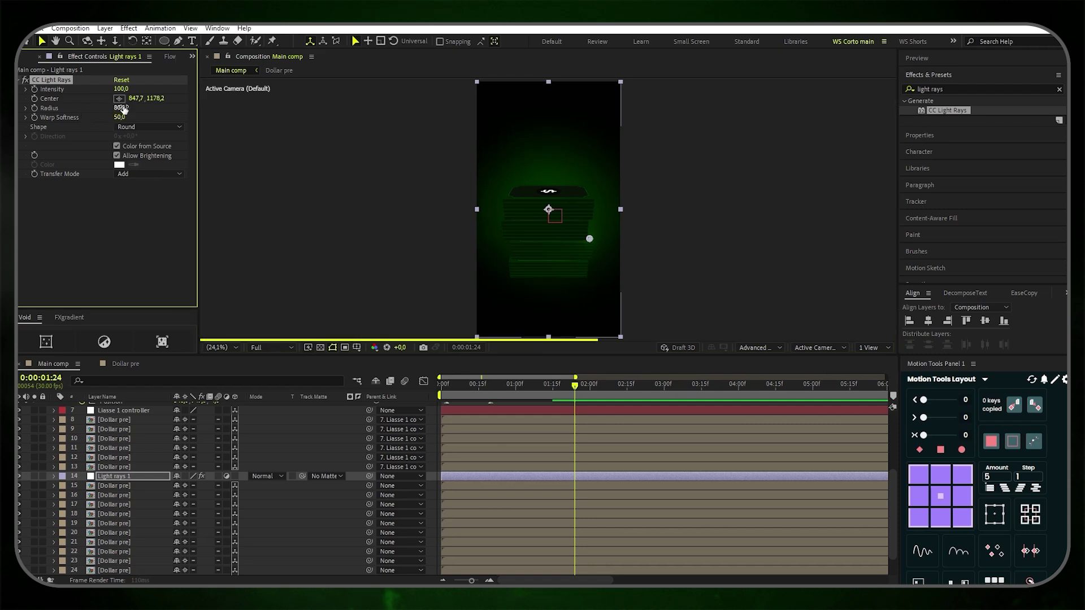
left_click(121, 117)
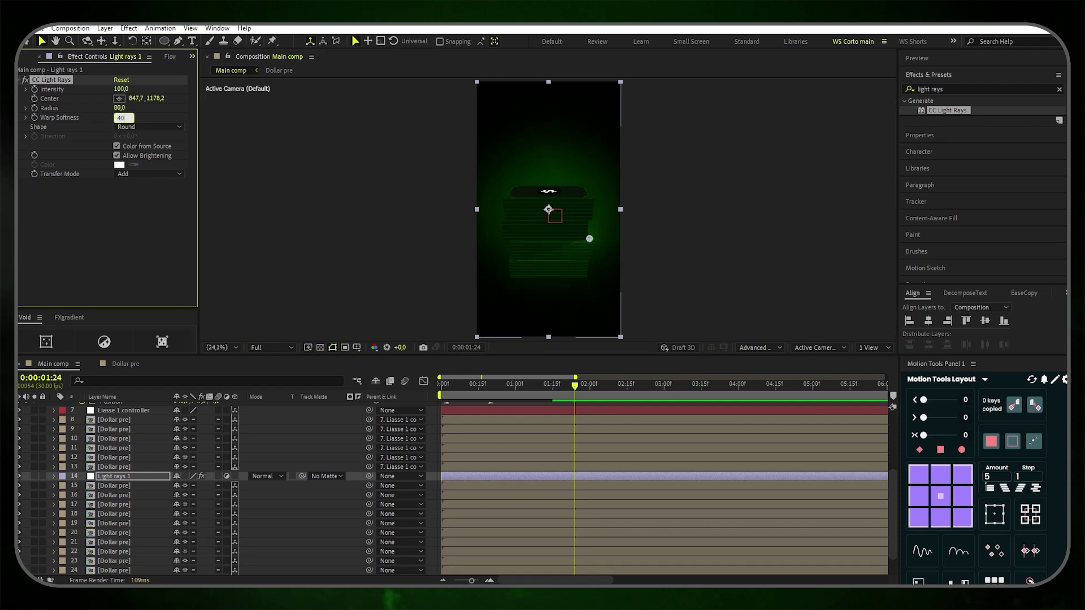
type("40")
key("Return")
Duplicate the Light rays 1 adjustment layer and move the copy above all other layers
left_click(135, 480)
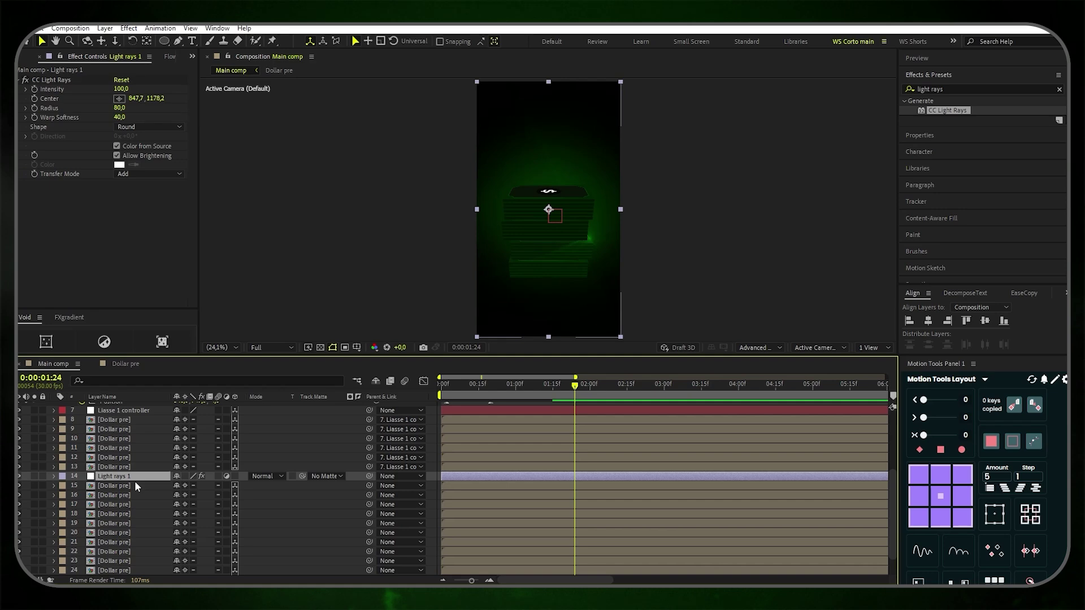
key("ctrl+d")
scroll(119, 509, "up", 5)
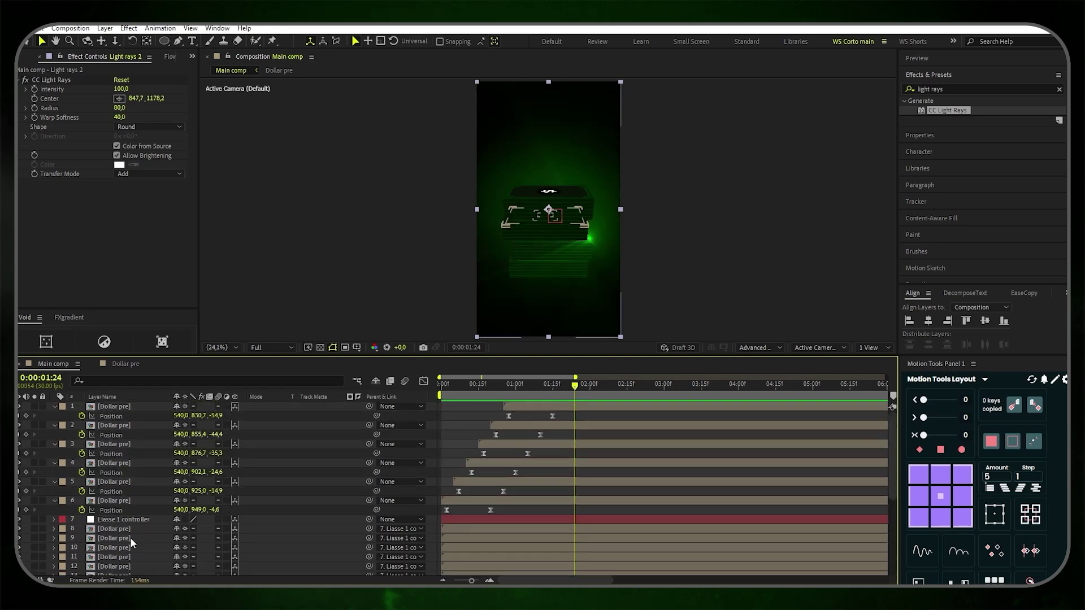
scroll(130, 537, "down", 3)
left_click_drag(122, 501, 124, 408)
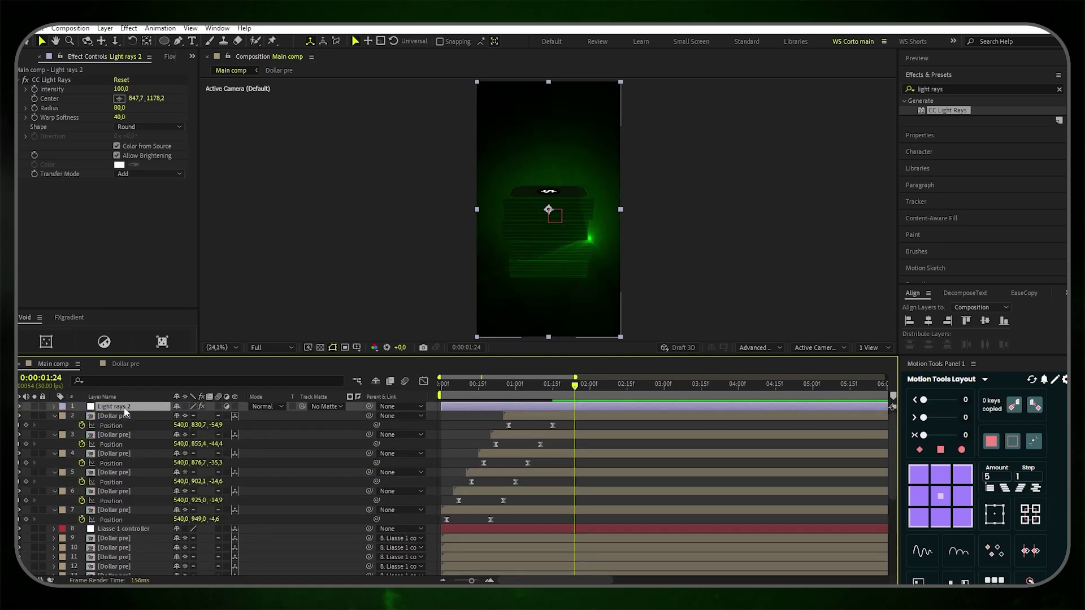
Move the Light rays 2 effect center to about 390.5, 912.2 near the pile's upper left, checking it against the falling bills at frame 14
left_click(52, 81)
left_click_drag(590, 242, 530, 215)
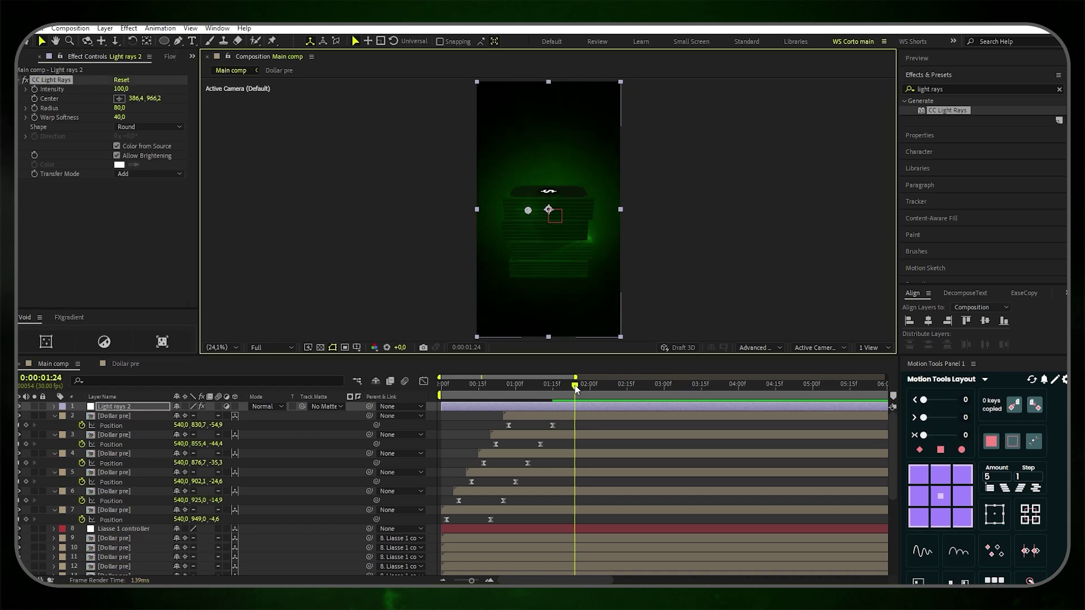
left_click_drag(575, 383, 477, 384)
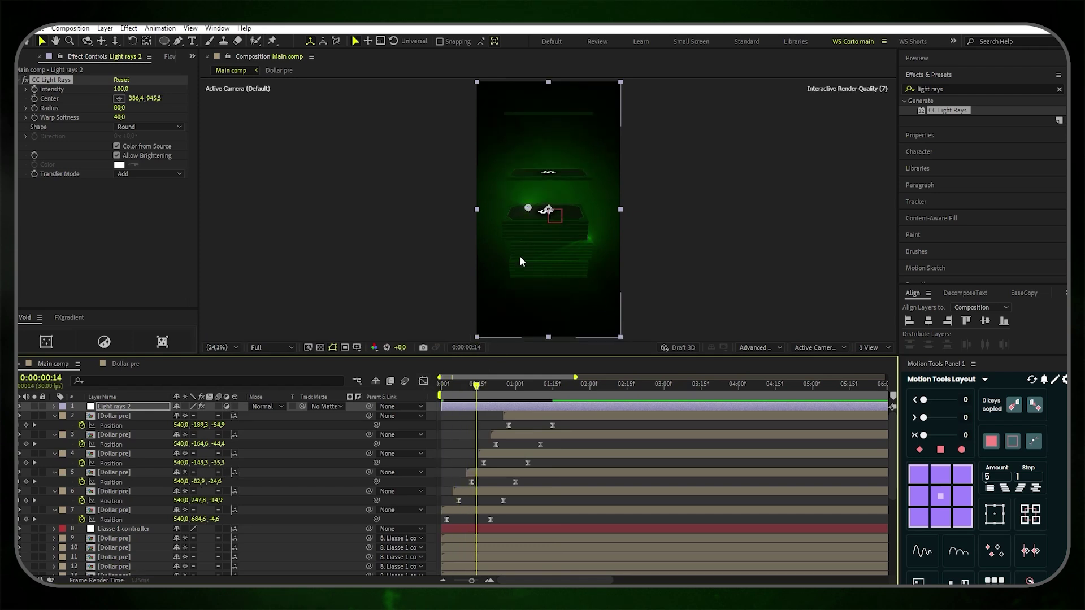
left_click(411, 297)
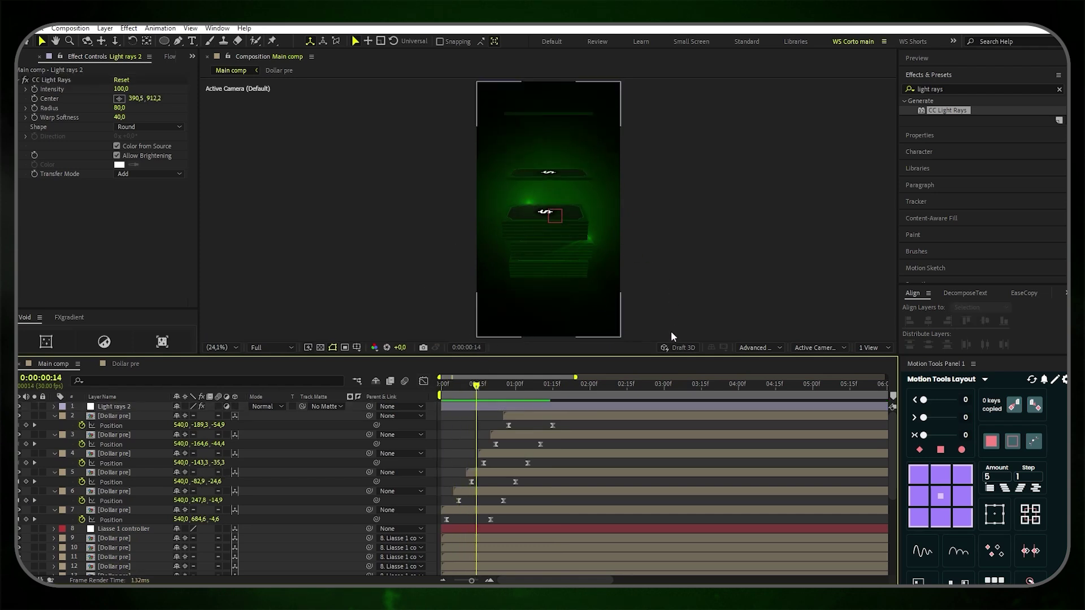
Draw a wide black rectangle shape covering the lower part of the frame and extending past both sides
left_click_drag(462, 313, 442, 214)
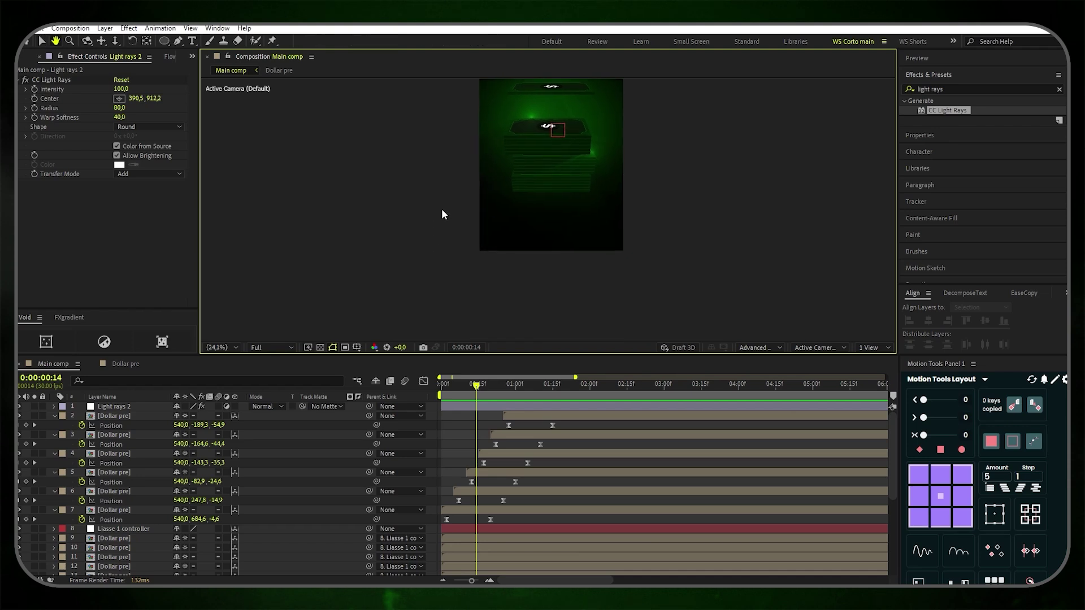
left_click_drag(164, 41, 208, 45)
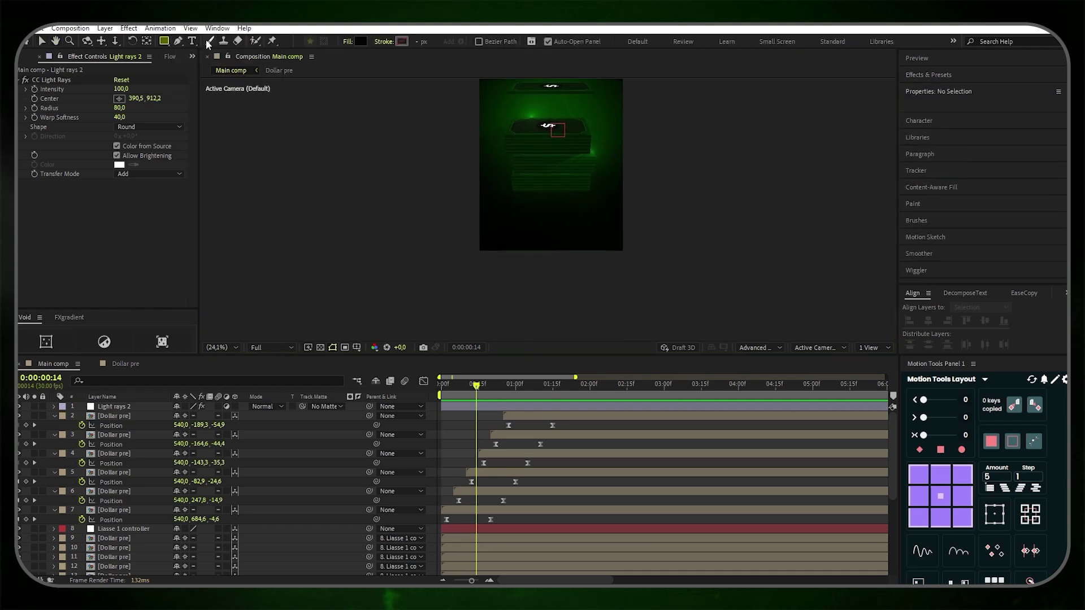
left_click_drag(385, 173, 716, 318)
Apply Fast Box Blur to the black rectangle layer with a blur radius of 180
left_click(928, 75)
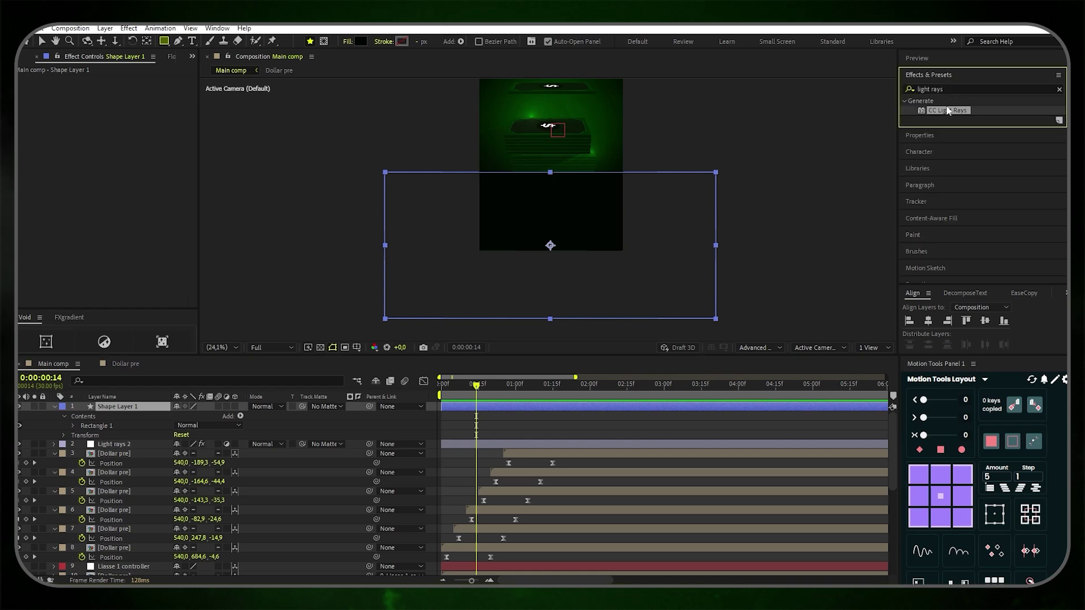
left_click(954, 88)
type("fas")
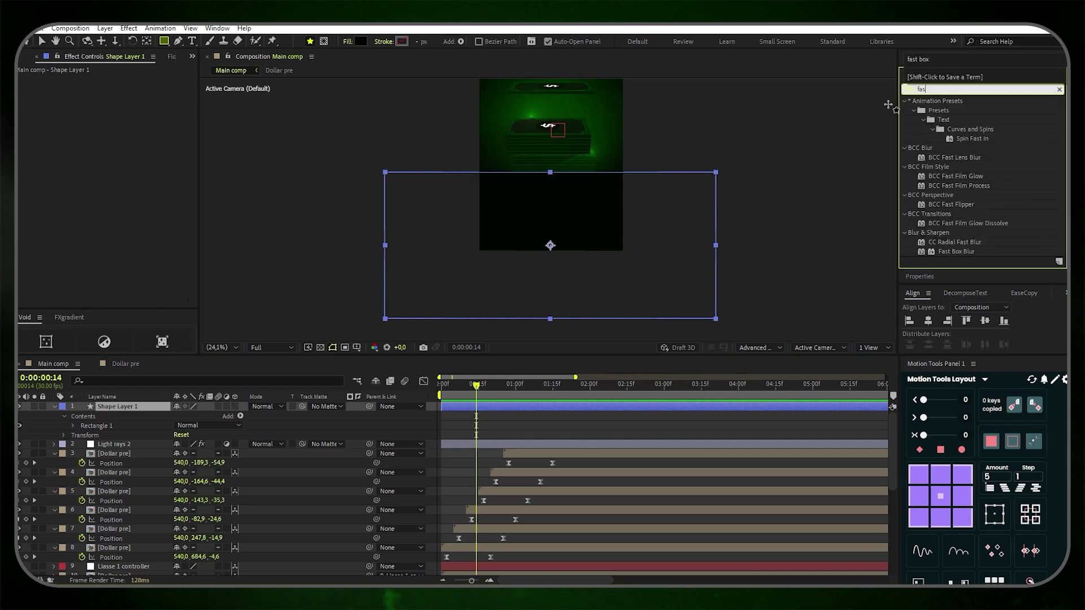
type("t box blur")
left_click_drag(956, 110, 123, 408)
key("v")
left_click(116, 88)
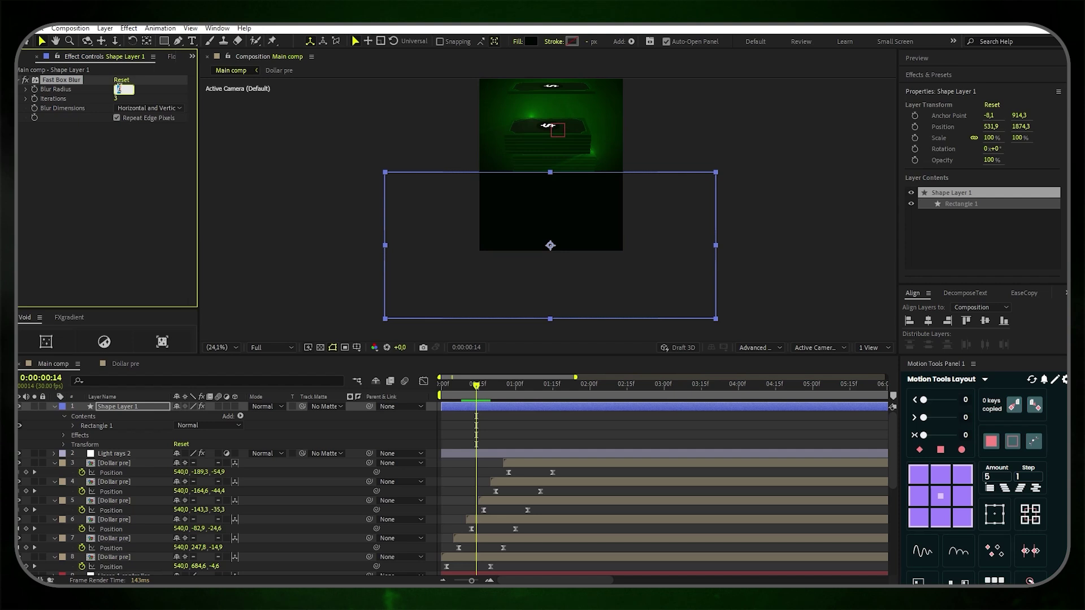
type("180")
key("Return")
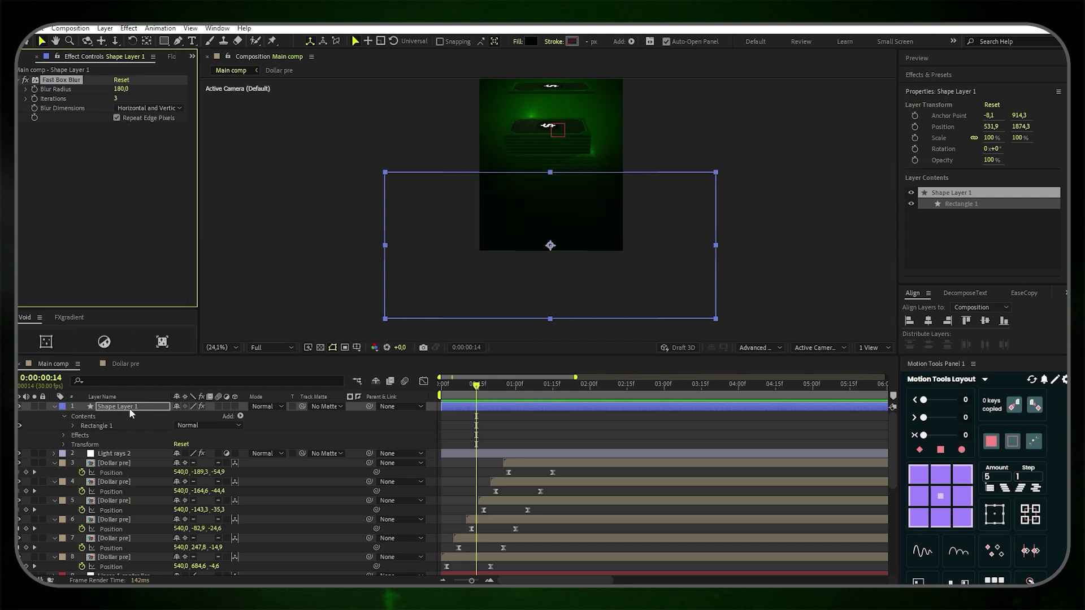
Rename the blurred rectangle layer as Cache 1 and collapse its properties
right_click(124, 407)
left_click(167, 376)
key("BackSpace")
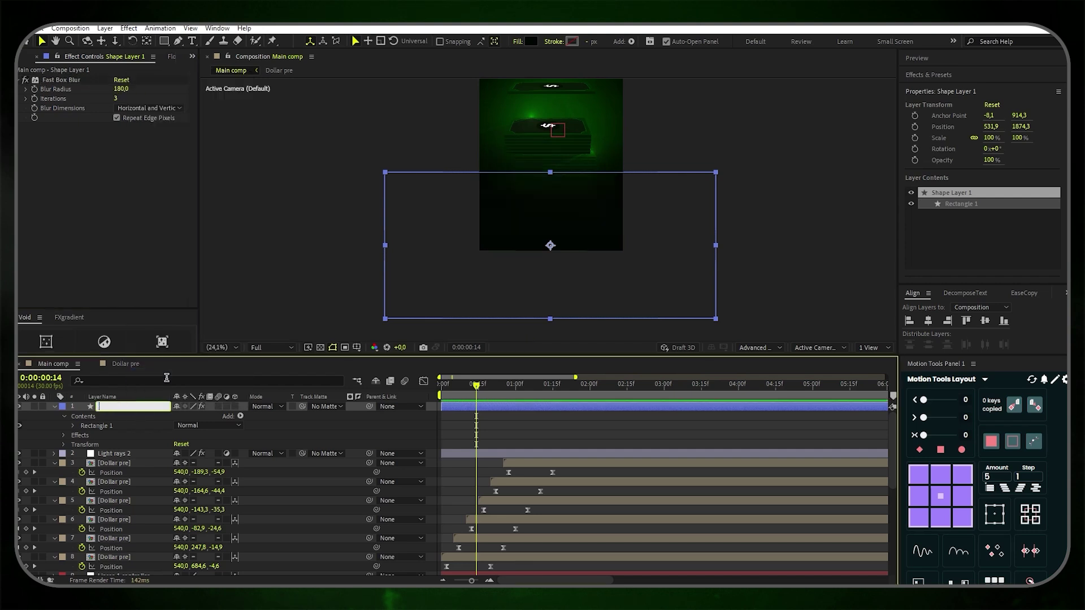
type("Cache 1")
key("Return")
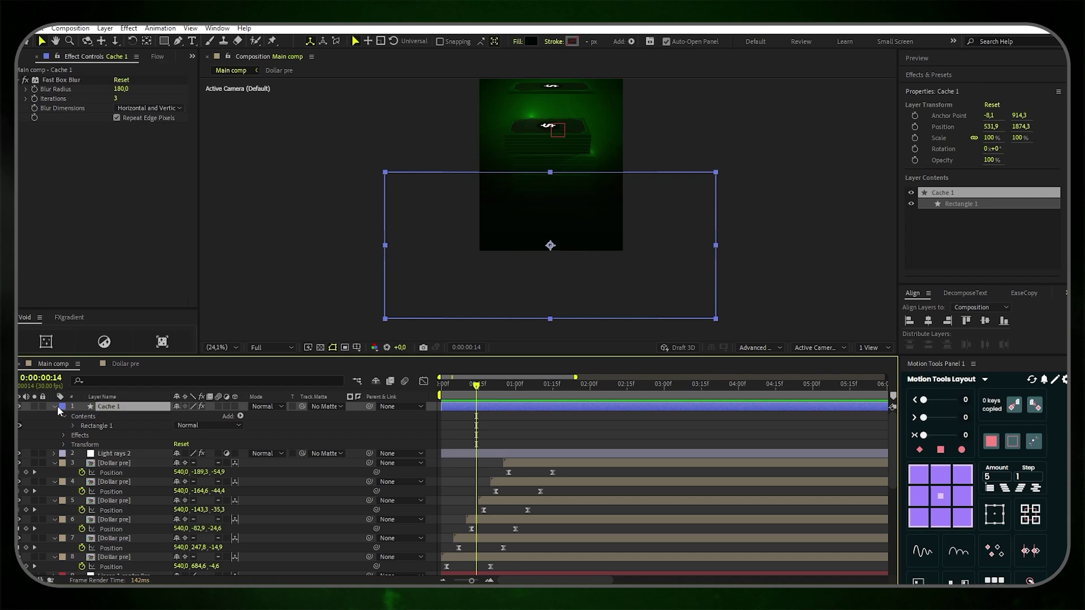
left_click(54, 406)
Split all layers from Background up to Cache 1 at 0:00:01:15 and delete the parts after the cut
left_click_drag(475, 388, 553, 399)
scroll(476, 454, "down", 10)
left_click(507, 567)
scroll(504, 556, "up", 5)
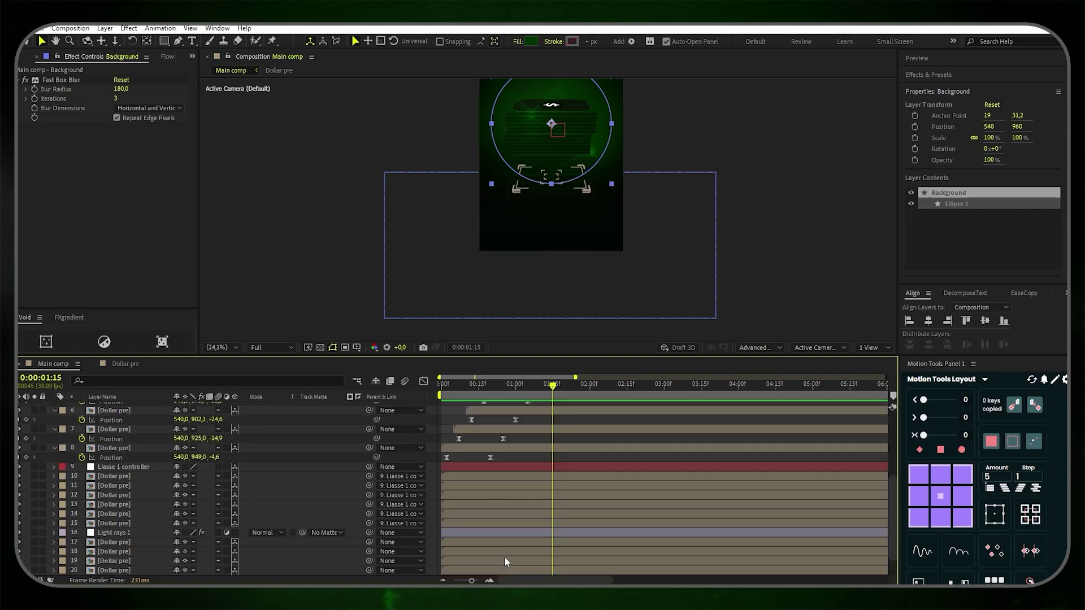
scroll(504, 562, "up", 5)
left_click(541, 408, "shift")
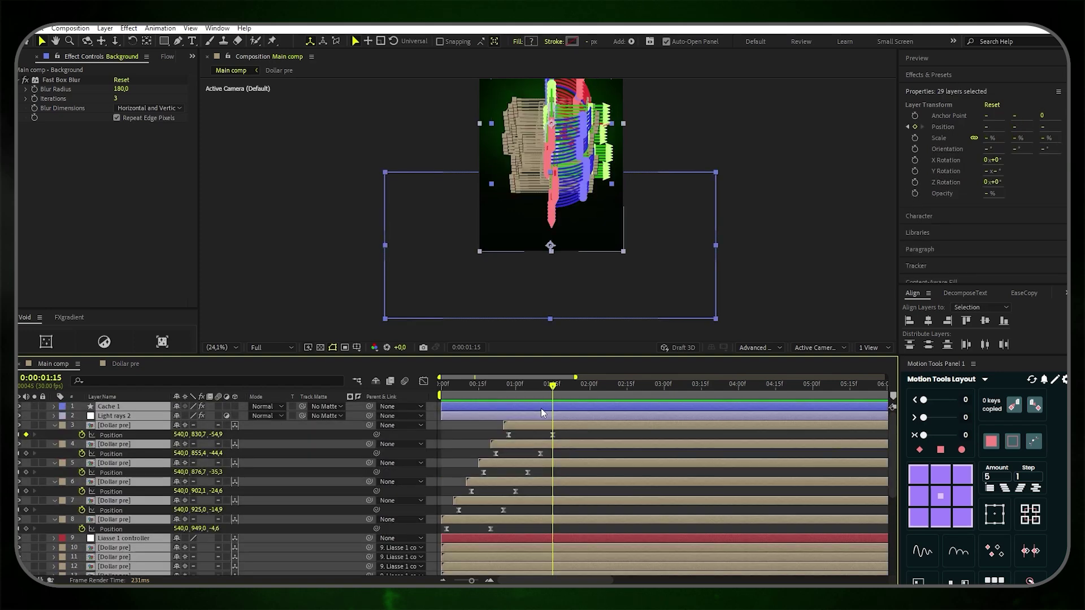
key("ctrl+shift+d")
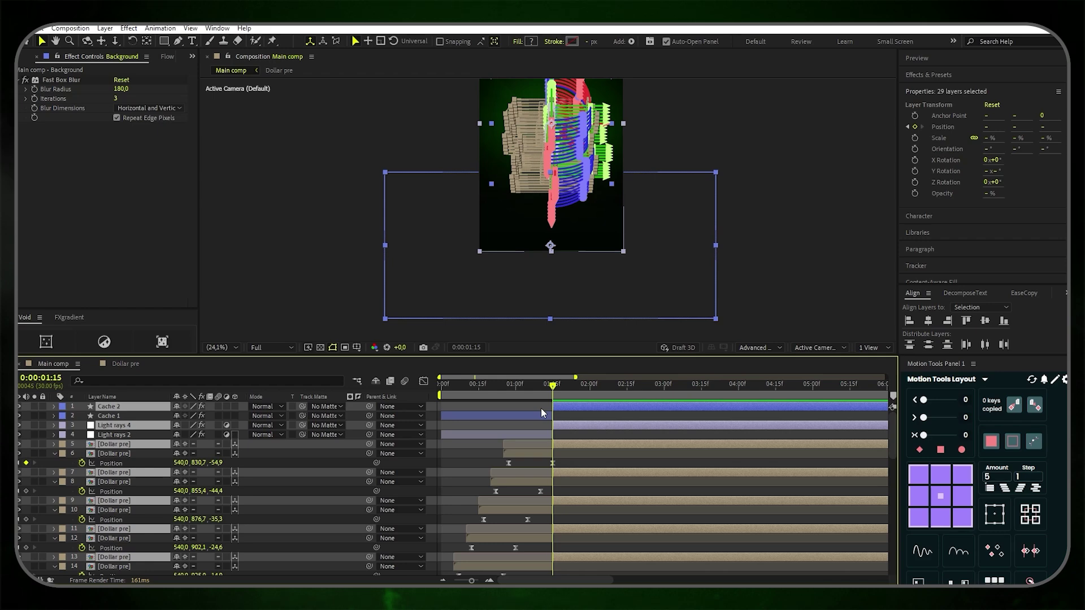
key("Delete")
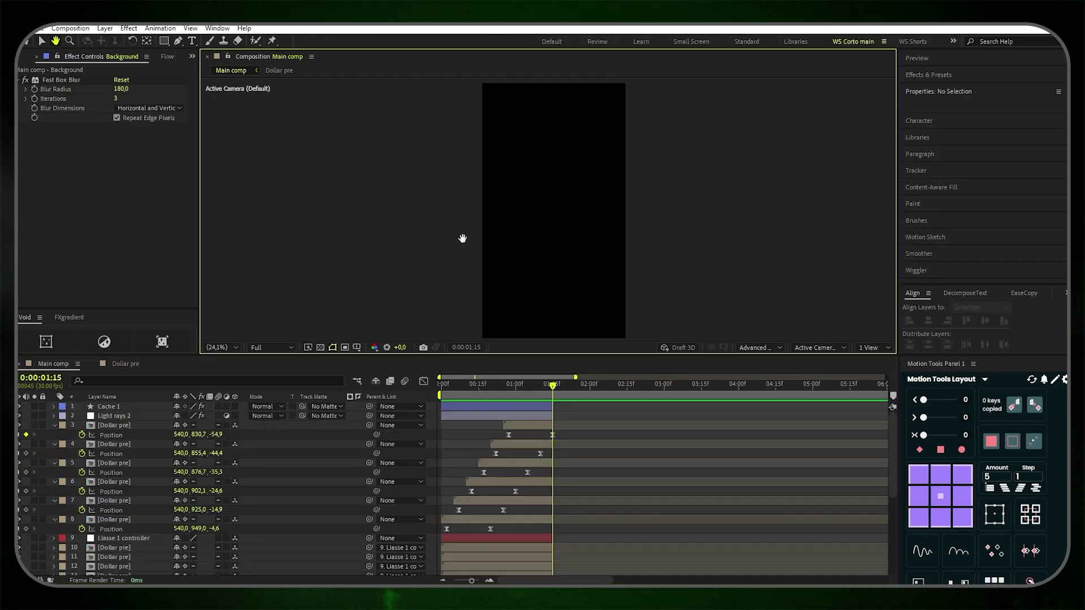
Add a two-node camera to the main comp with its default settings
left_click(104, 28)
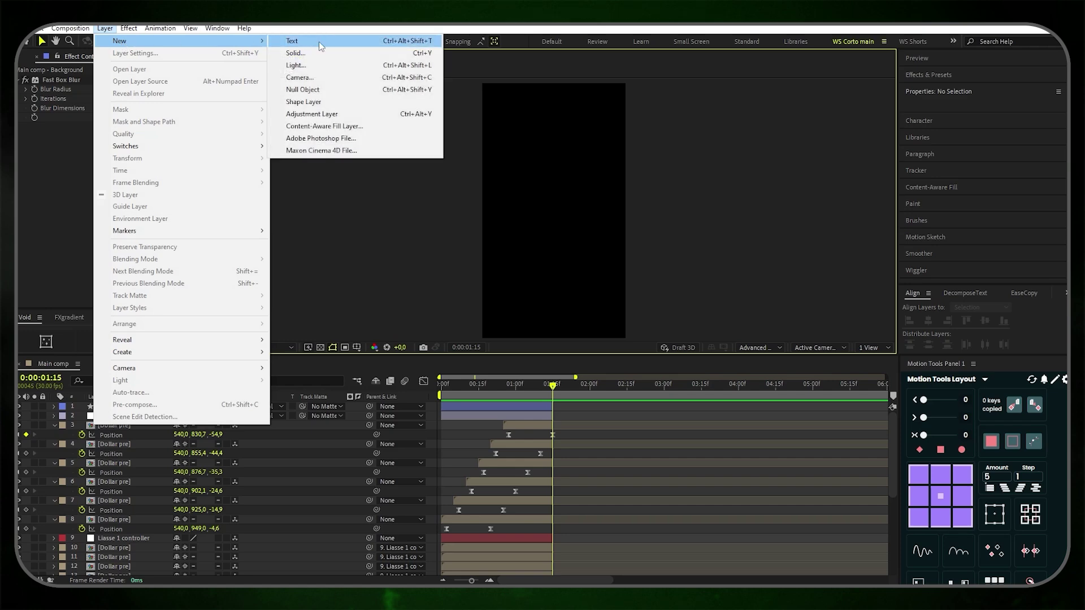
left_click(323, 75)
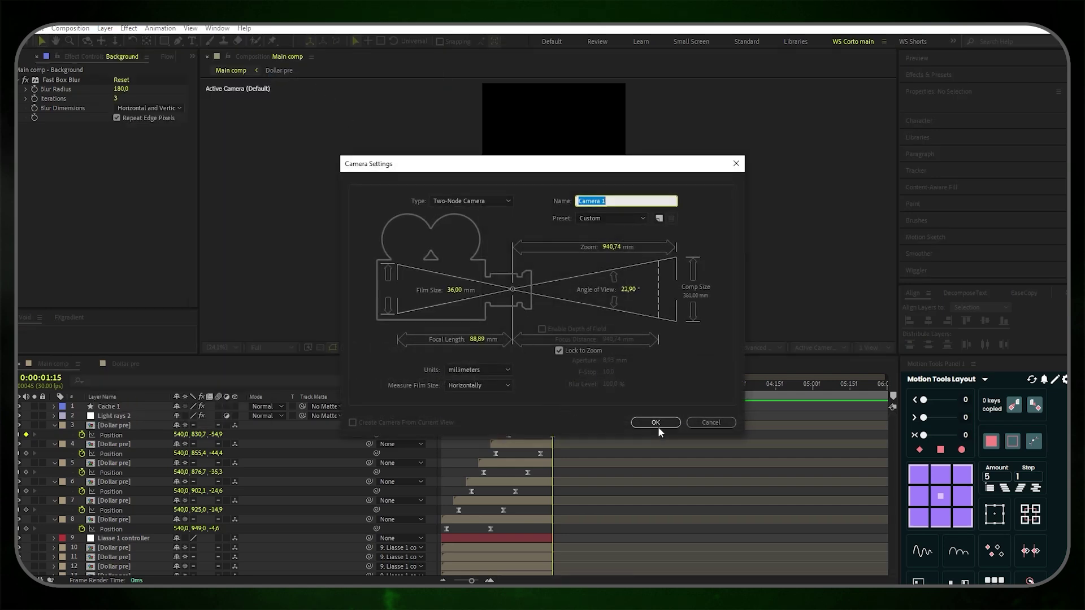
left_click(657, 423)
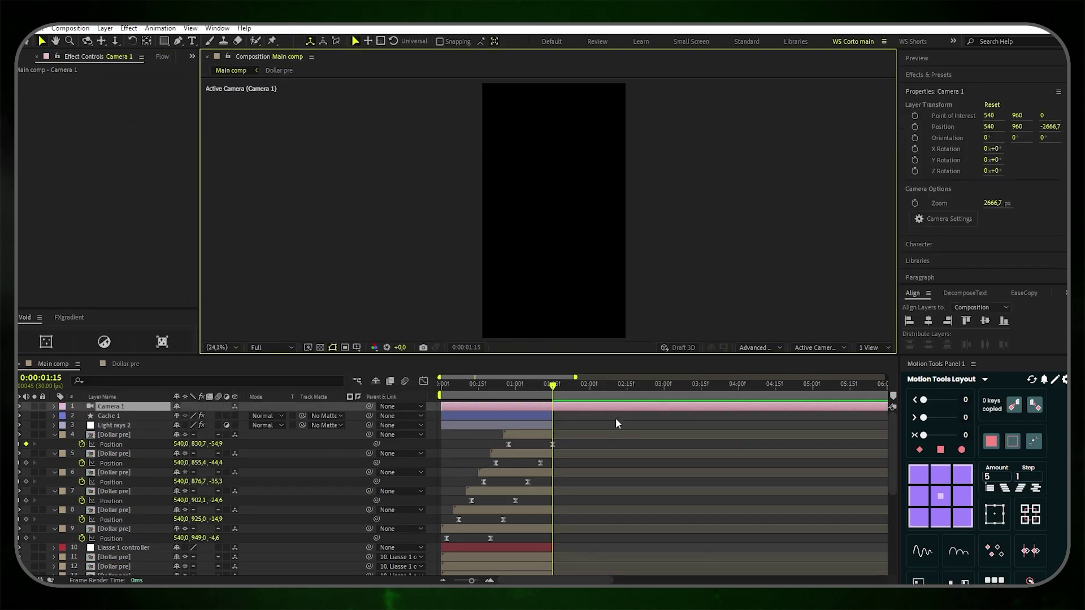
Create a null object named Camera 1 controller and make it a 3D layer
left_click(105, 28)
mouse_move(130, 40)
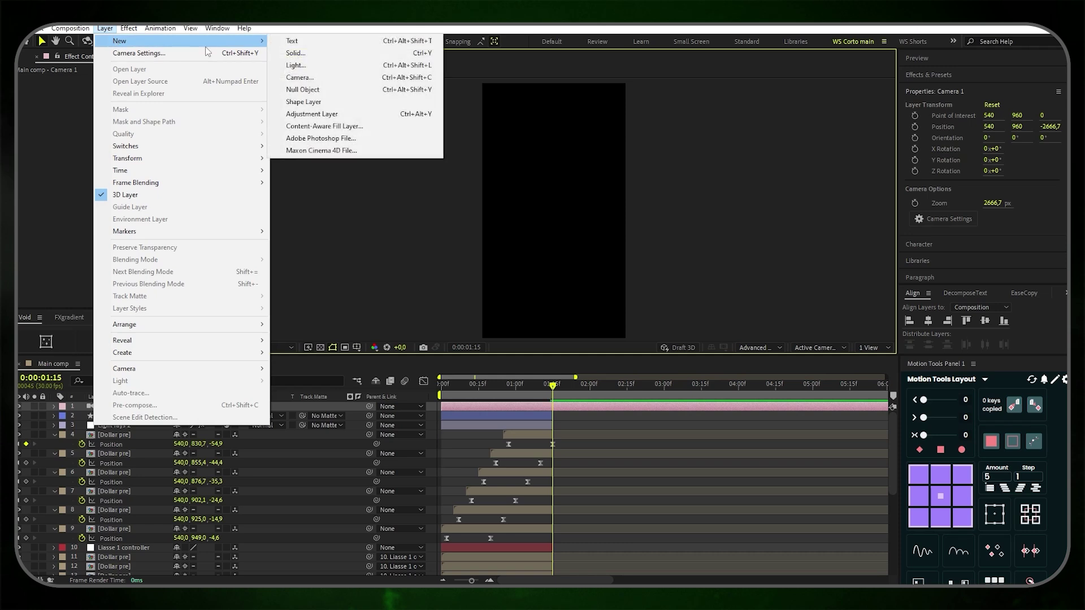
left_click(302, 90)
right_click(121, 407)
left_click(158, 373)
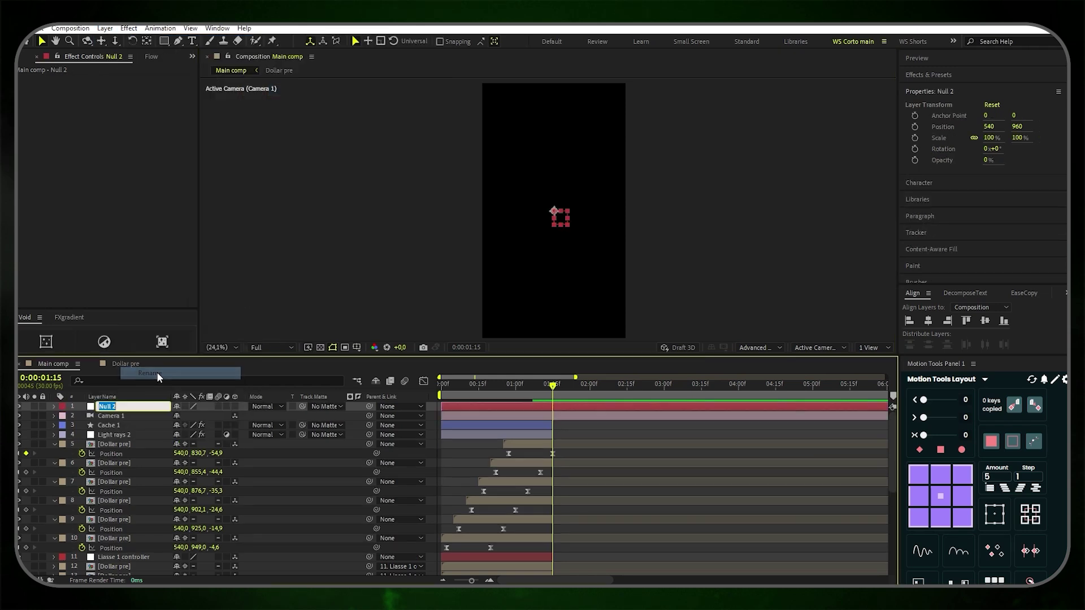
type("Camera 1 controller")
key("Return")
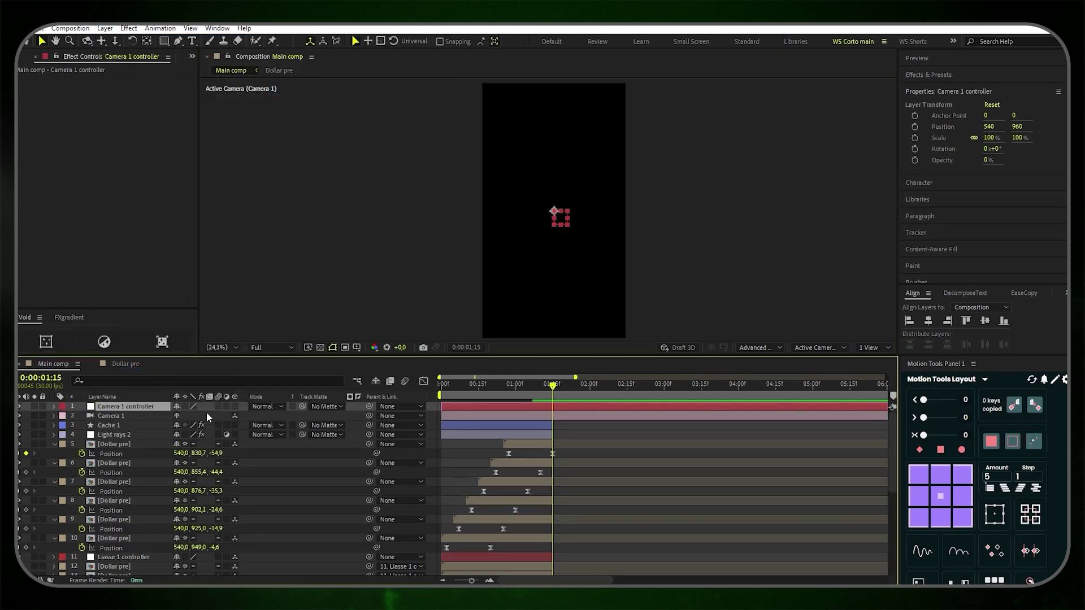
left_click(236, 408)
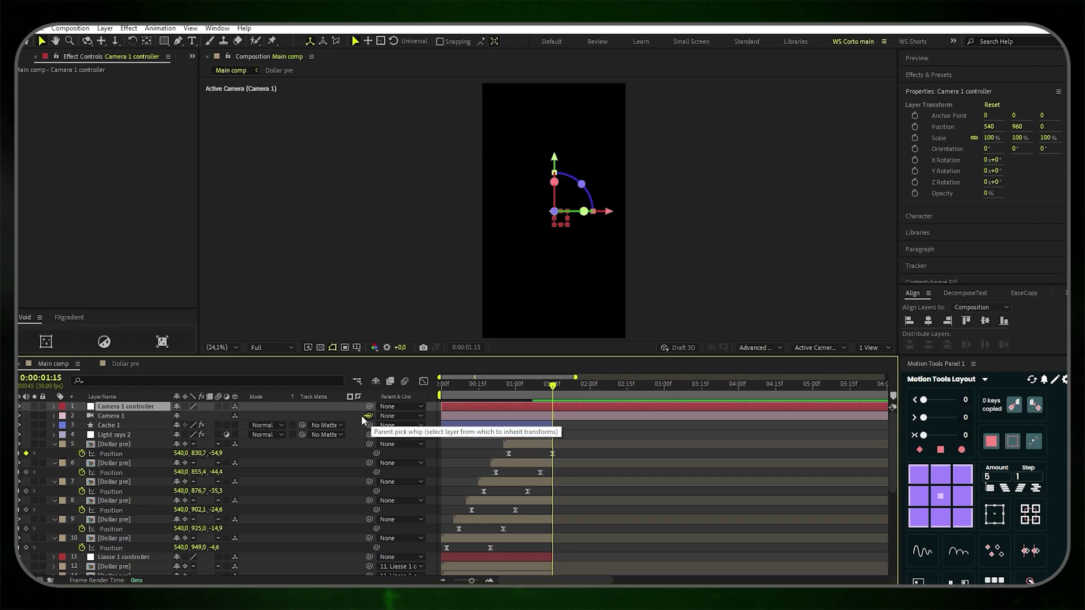
Parent Camera 1 to its controller and keyframe the controller's position from 0:00:01:01 to Y 1173 at 0:00:02:15
left_click_drag(369, 416, 144, 409)
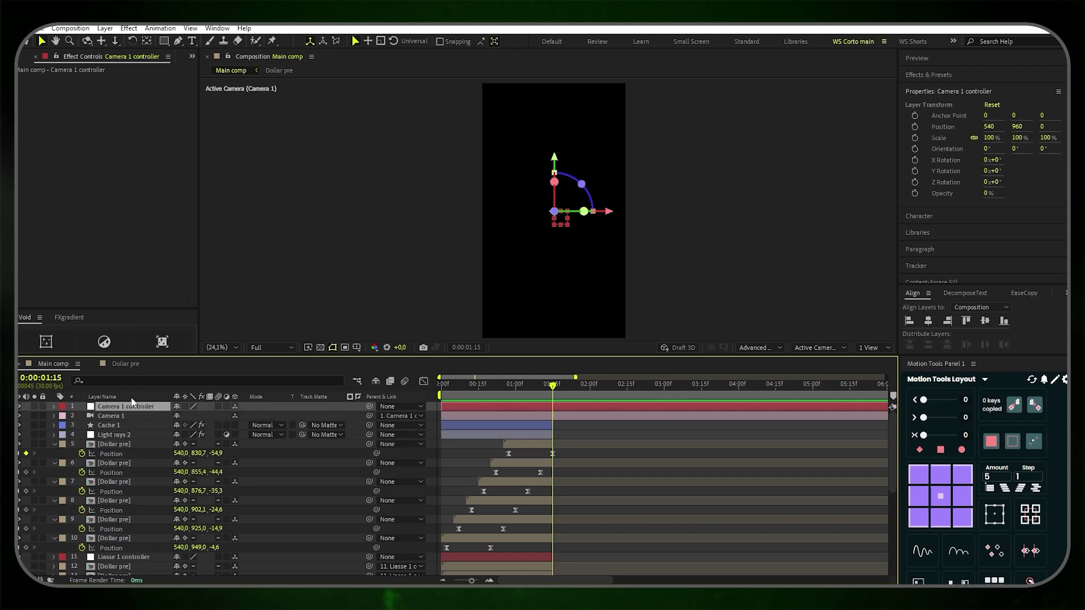
left_click_drag(554, 389, 520, 394)
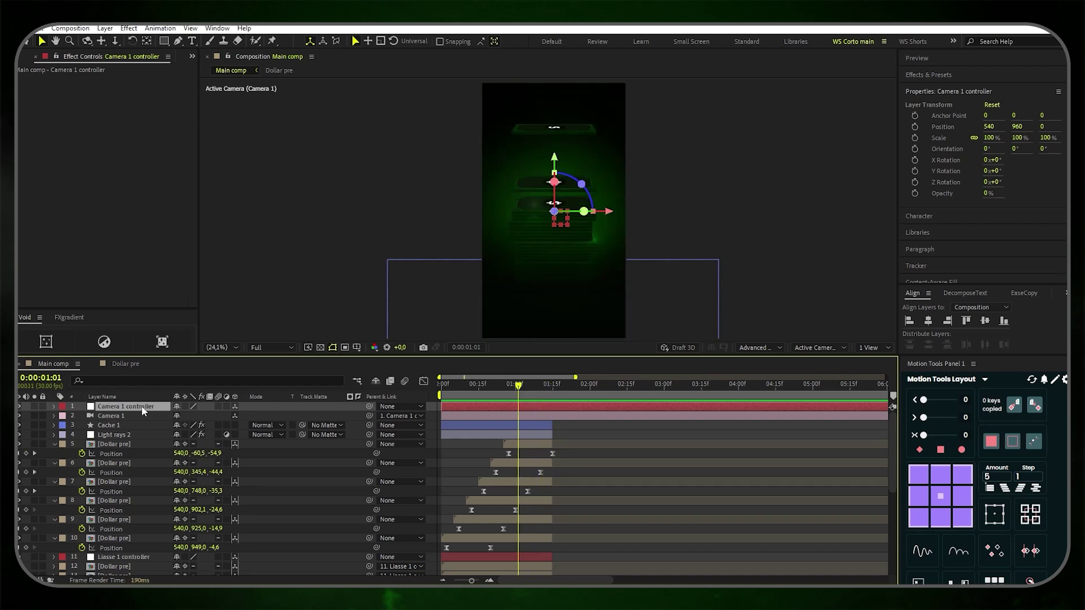
key("p")
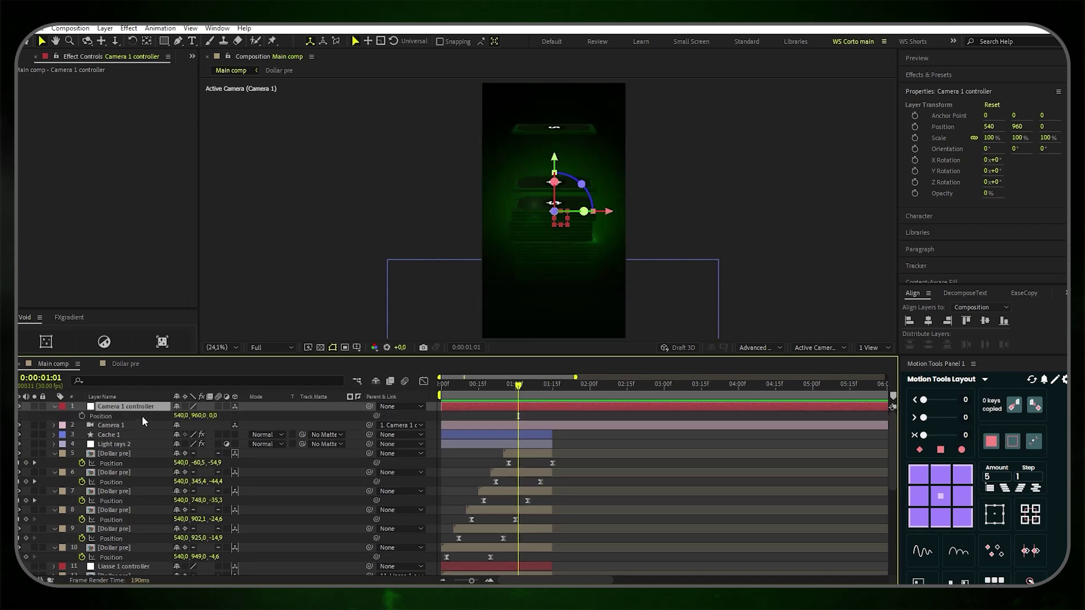
left_click(81, 415)
left_click_drag(525, 391, 627, 393)
left_click_drag(191, 415, 237, 418)
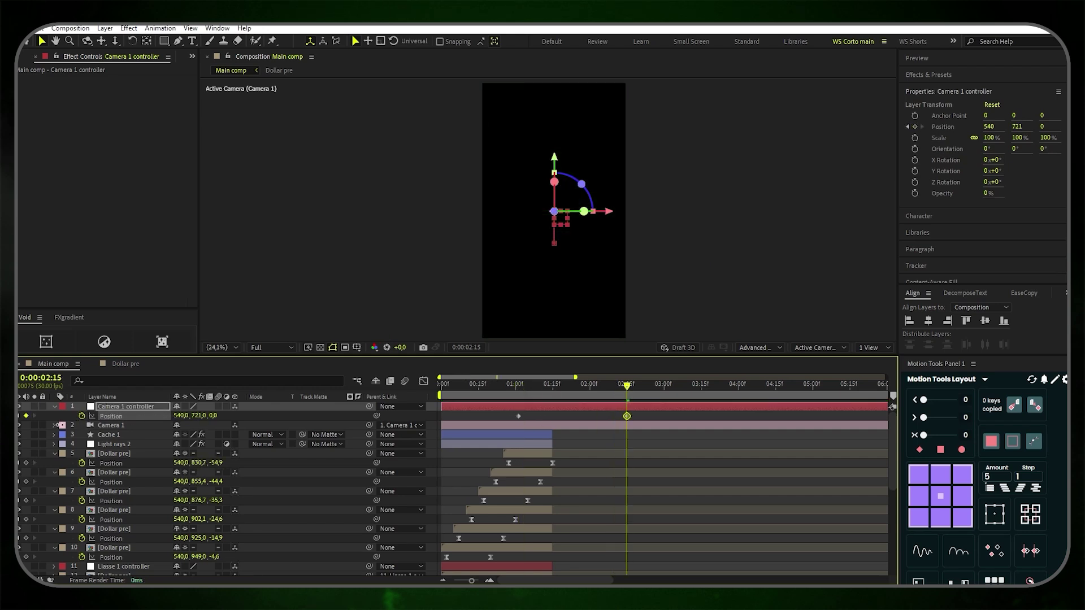
Apply Easy Ease to both controller position keyframes and lengthen the first keyframe's easing in the speed graph
left_click_drag(675, 418, 496, 425)
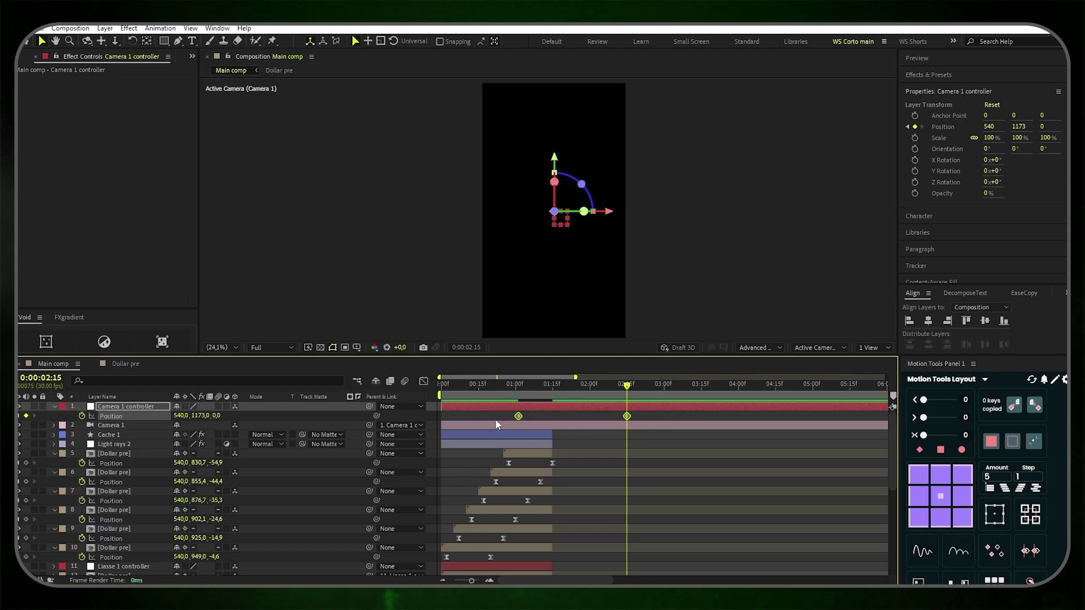
key("F9")
left_click(421, 382)
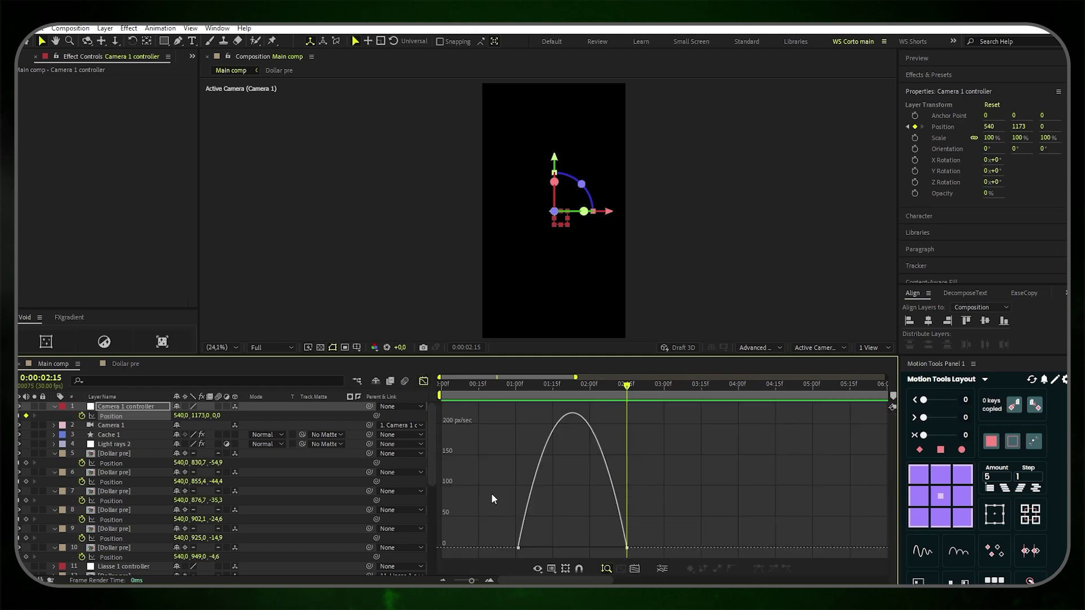
left_click(551, 569)
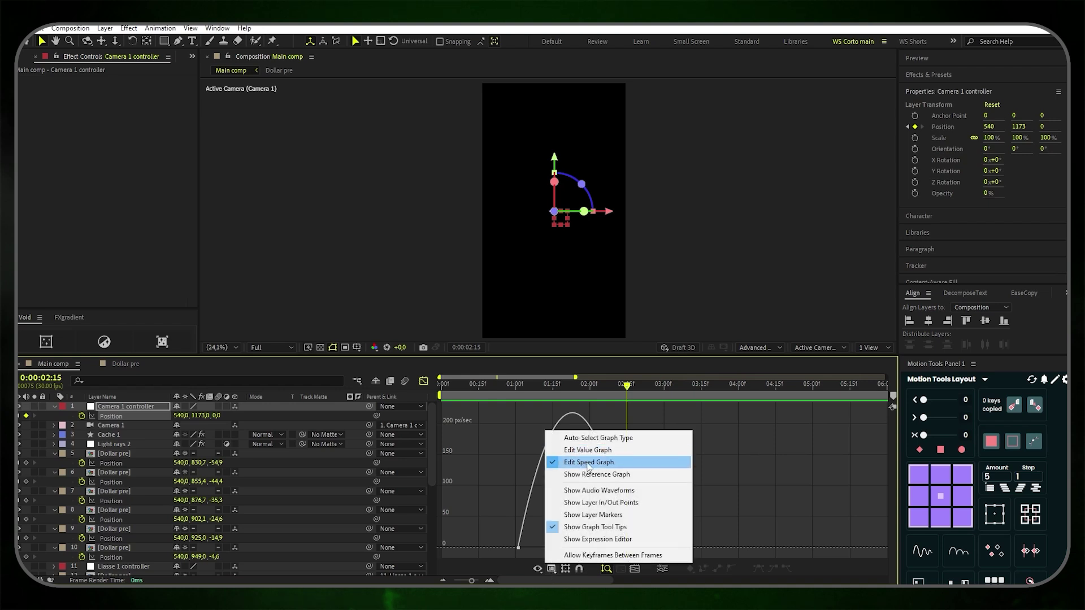
key("Escape")
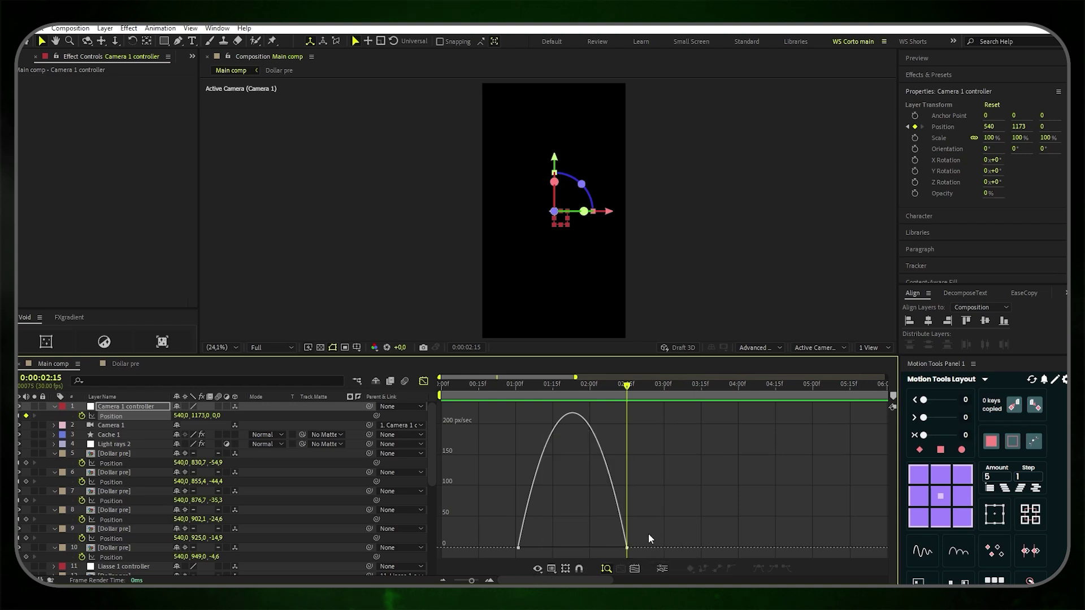
left_click_drag(653, 525, 479, 560)
left_click_drag(536, 548, 547, 547)
key("shift+F3")
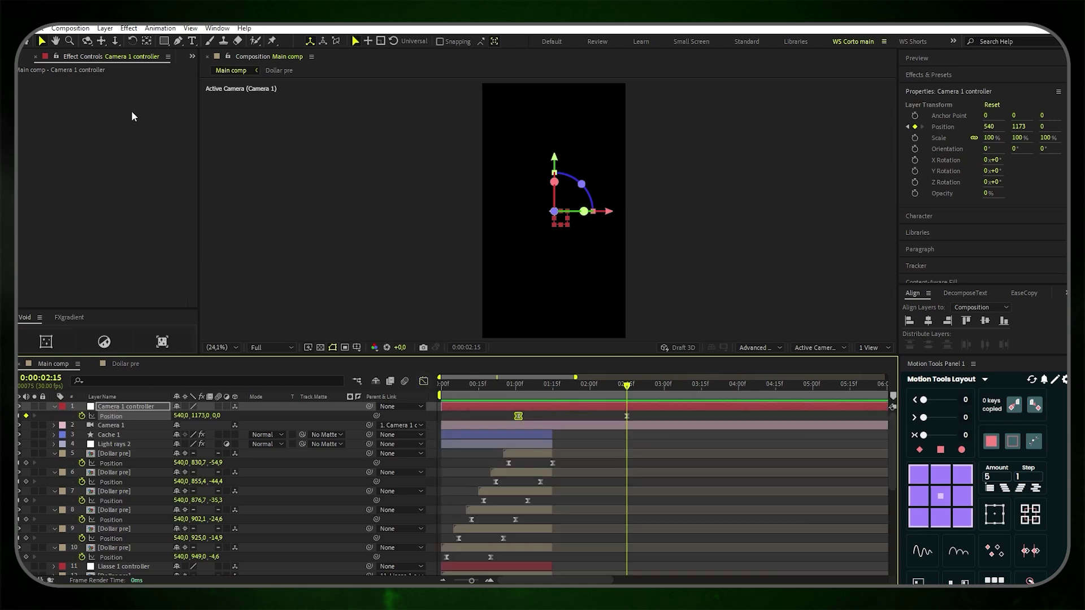
Import Meditating Emoji.png into Images and add it below Camera 1 as a 3D layer scaled to 145%
key("ctrl+0")
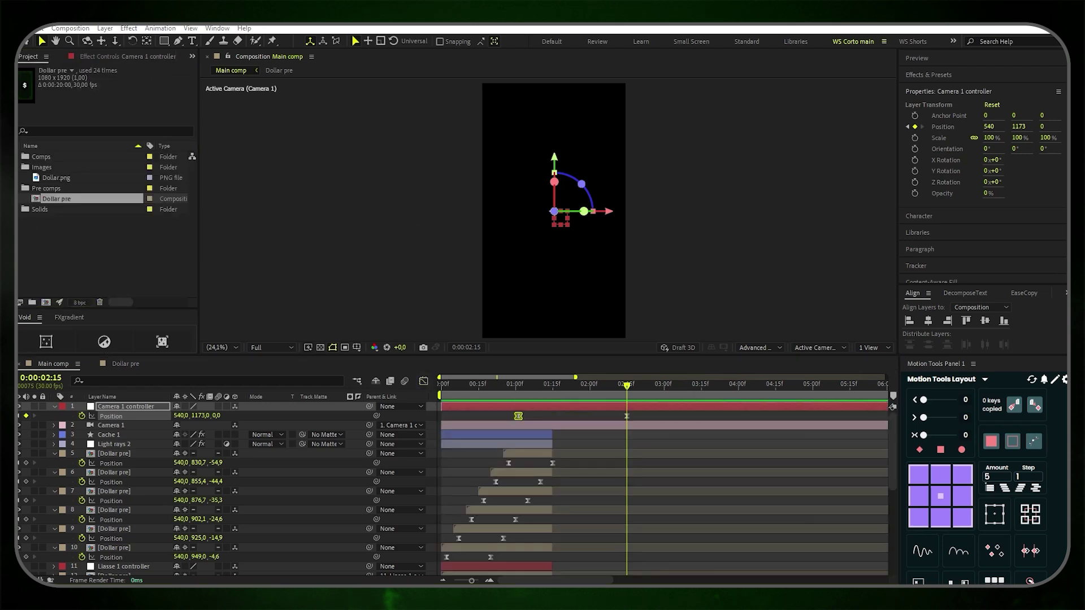
left_click_drag(11, 248, 149, 439)
left_click(235, 434)
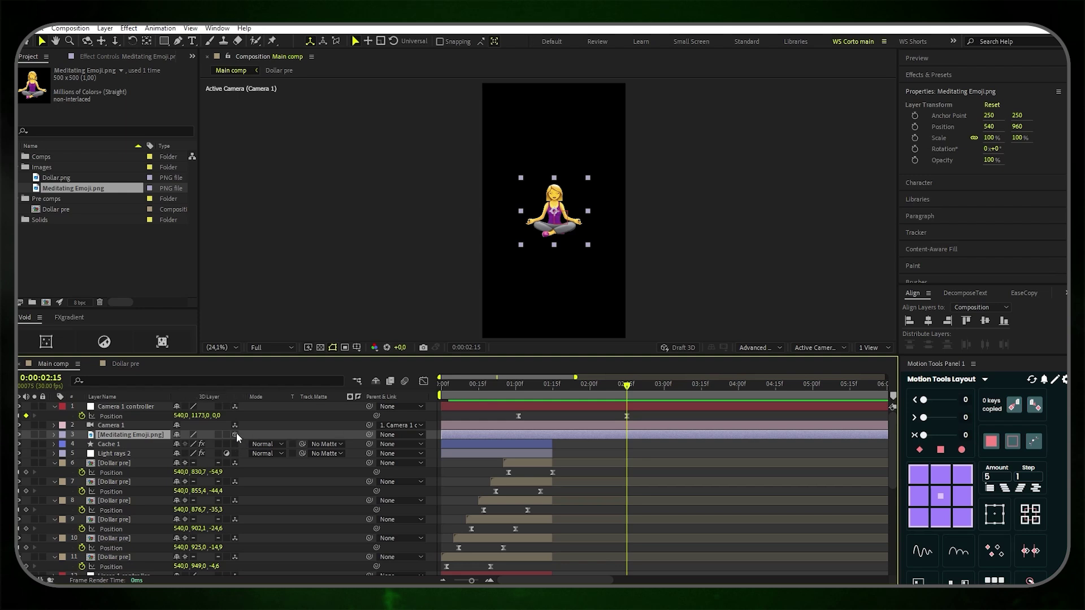
key("s")
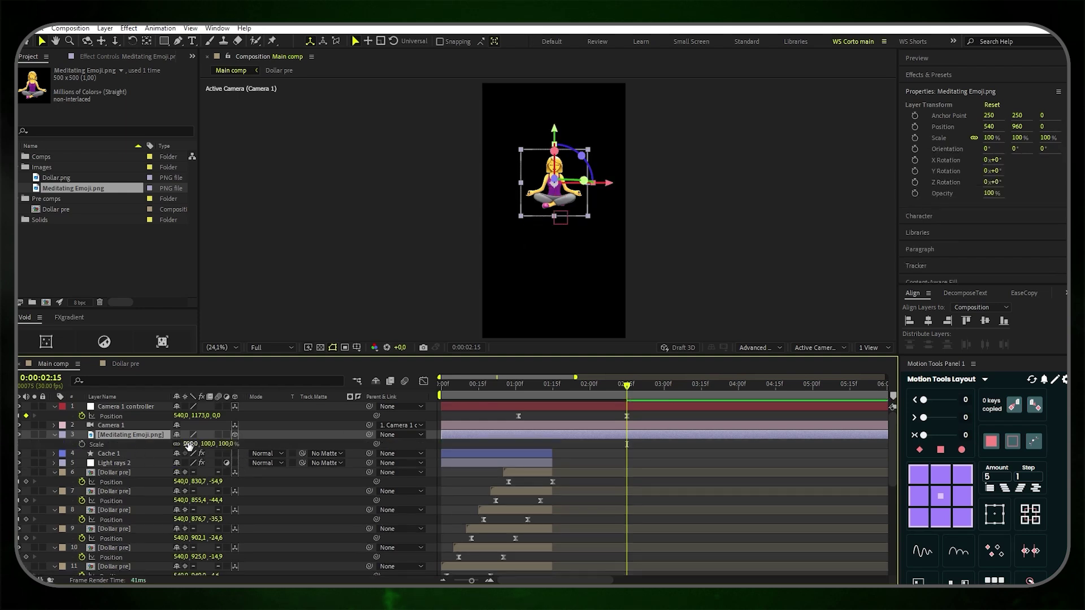
left_click_drag(186, 444, 233, 444)
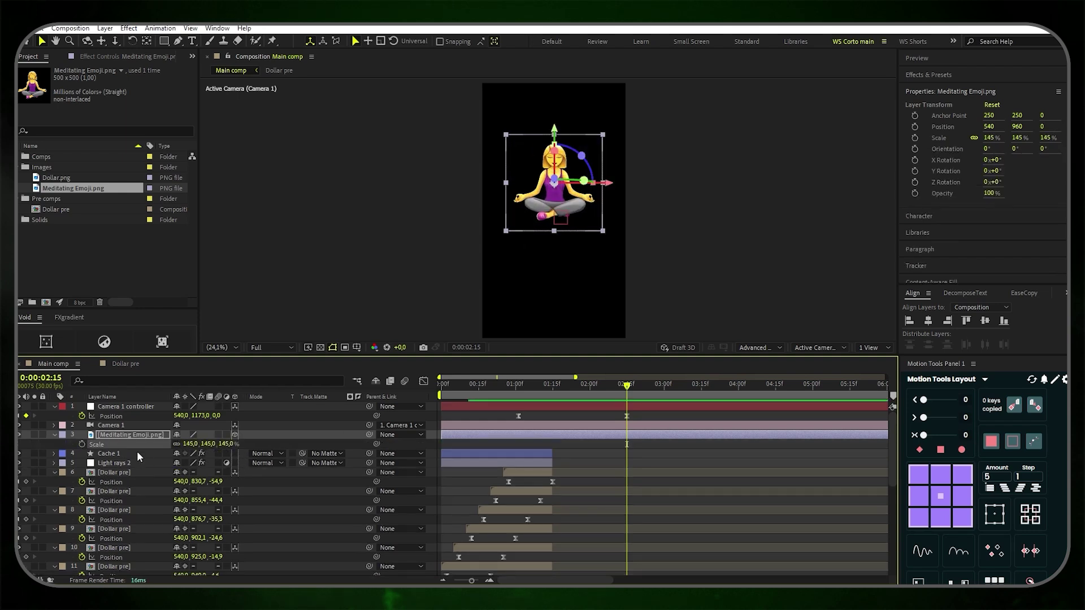
Center the emoji at Y 1173 with temporary title/action safe guides and trim its start to 0:00:01:15
key("p")
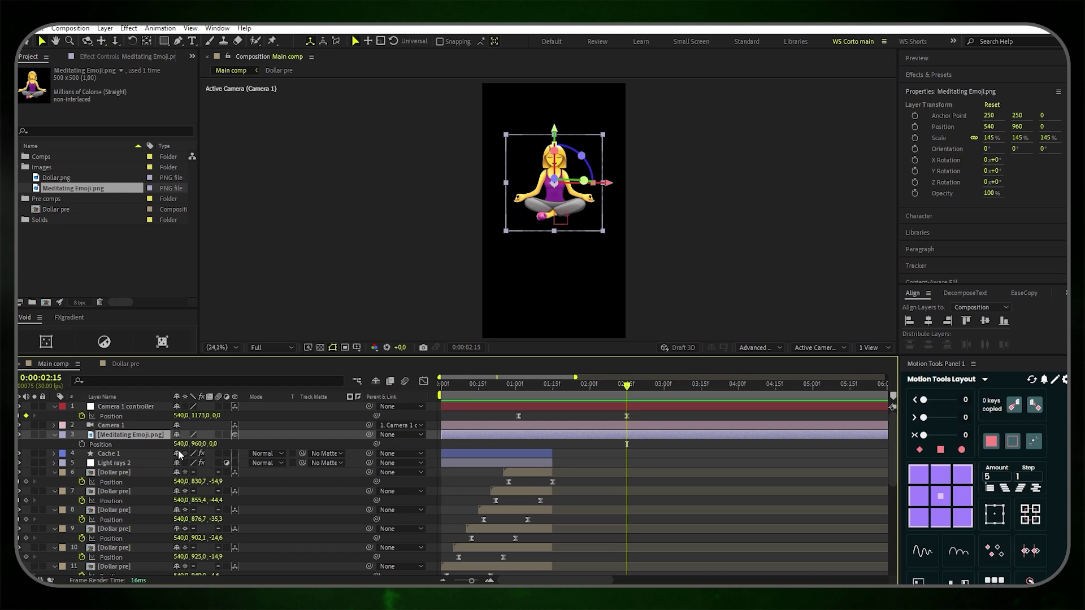
left_click_drag(199, 445, 232, 447)
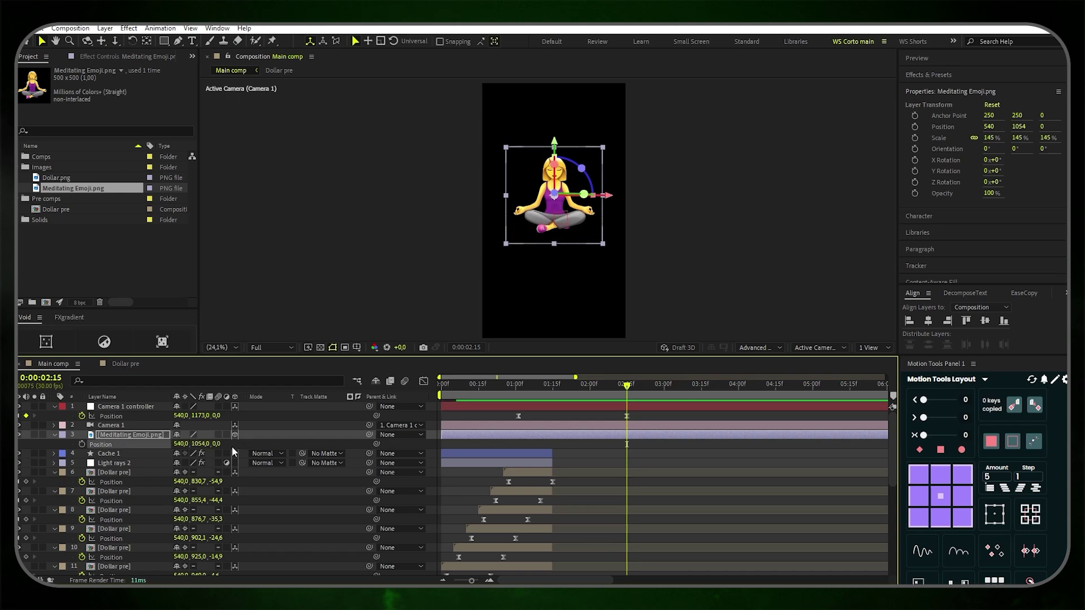
left_click(356, 347)
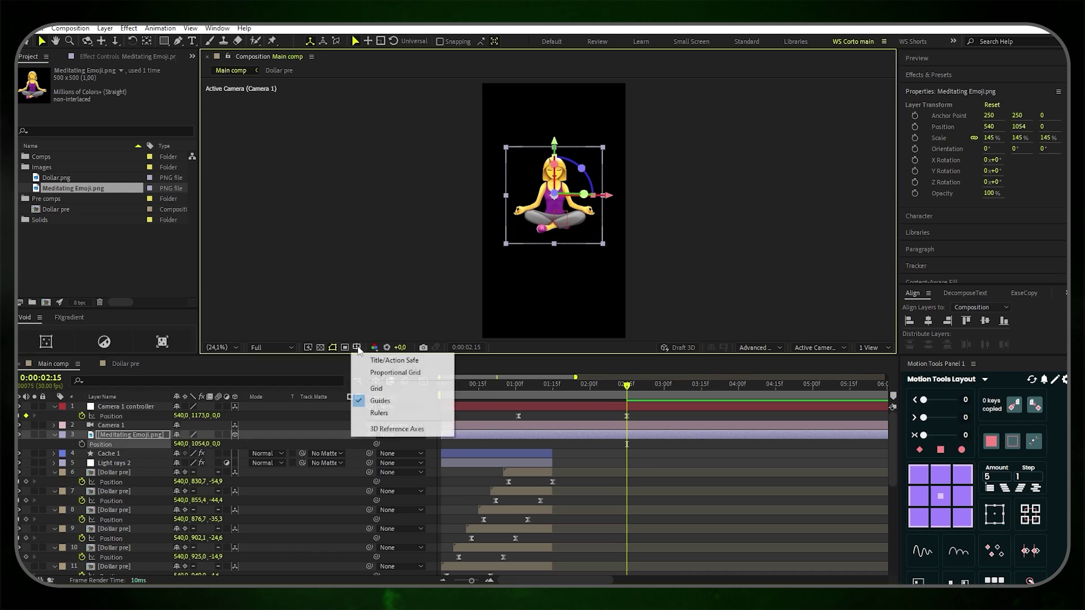
left_click(388, 364)
left_click_drag(193, 444, 265, 444)
left_click(357, 347)
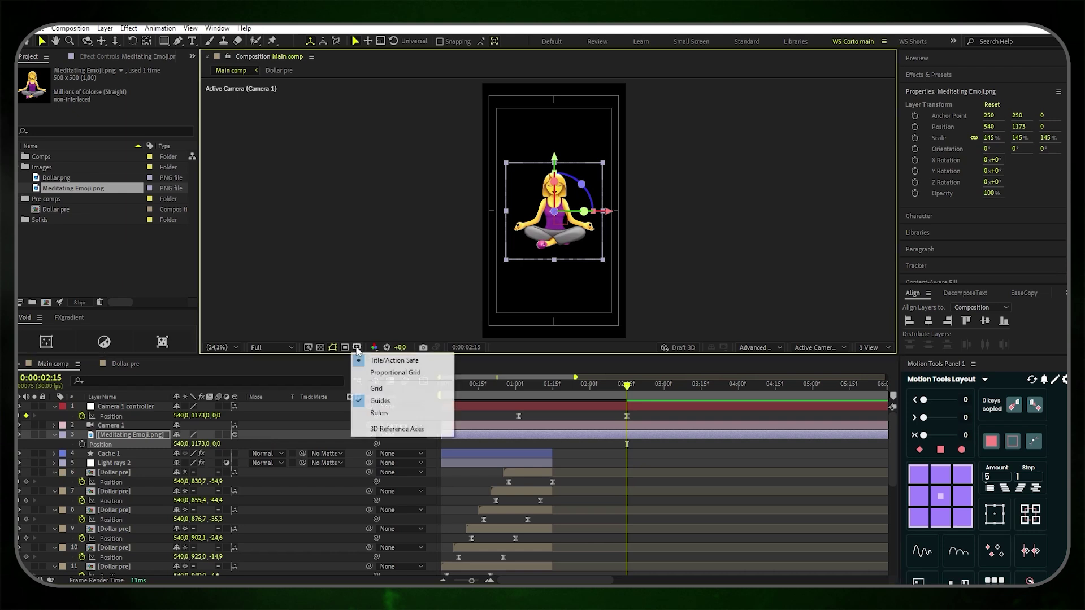
left_click(387, 363)
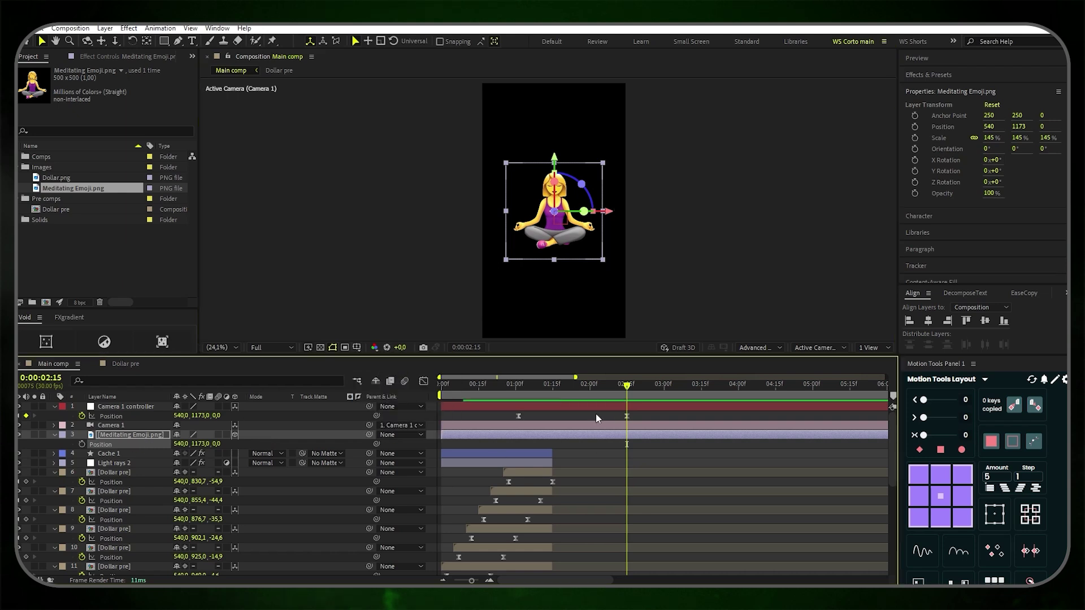
left_click_drag(623, 386, 527, 387)
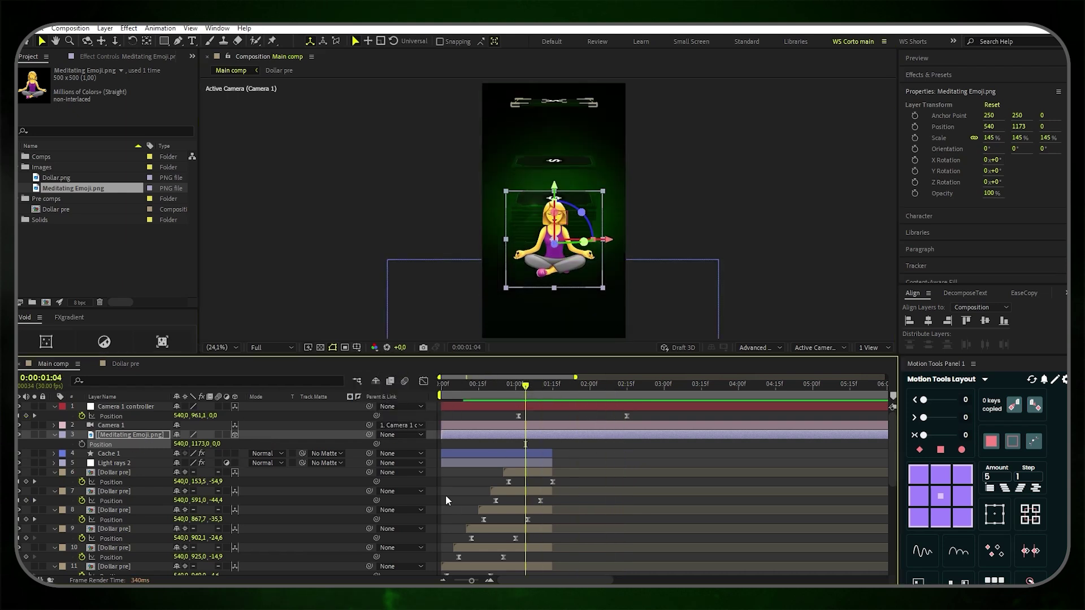
left_click_drag(441, 434, 555, 441)
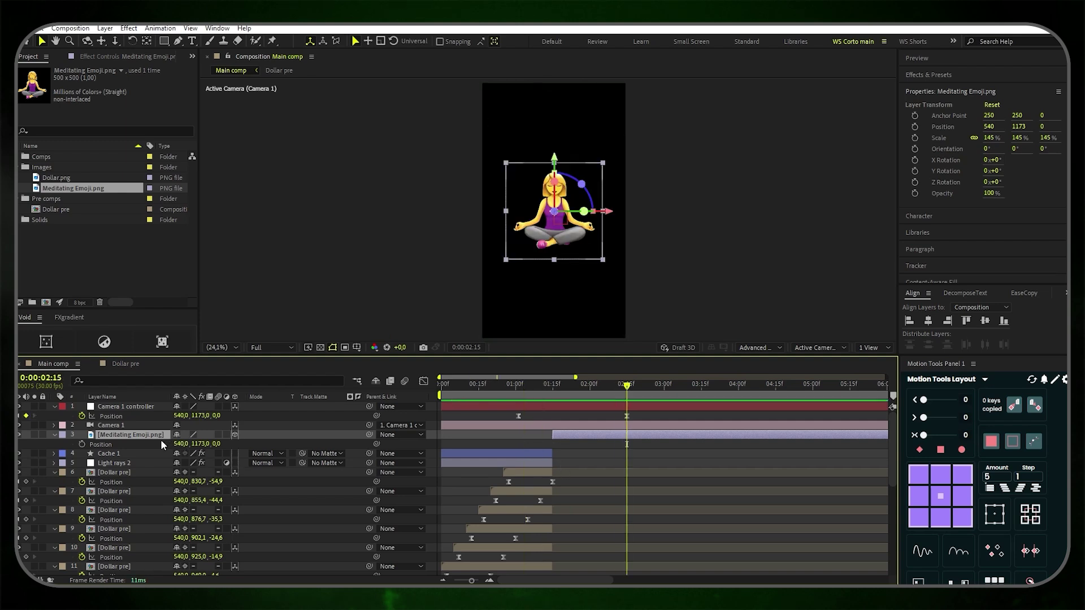
Apply Gradient Ramp to the emoji with start color 011001 and end color 07571B
key("ctrl+space")
type("gradient")
key("Down")
key("Return")
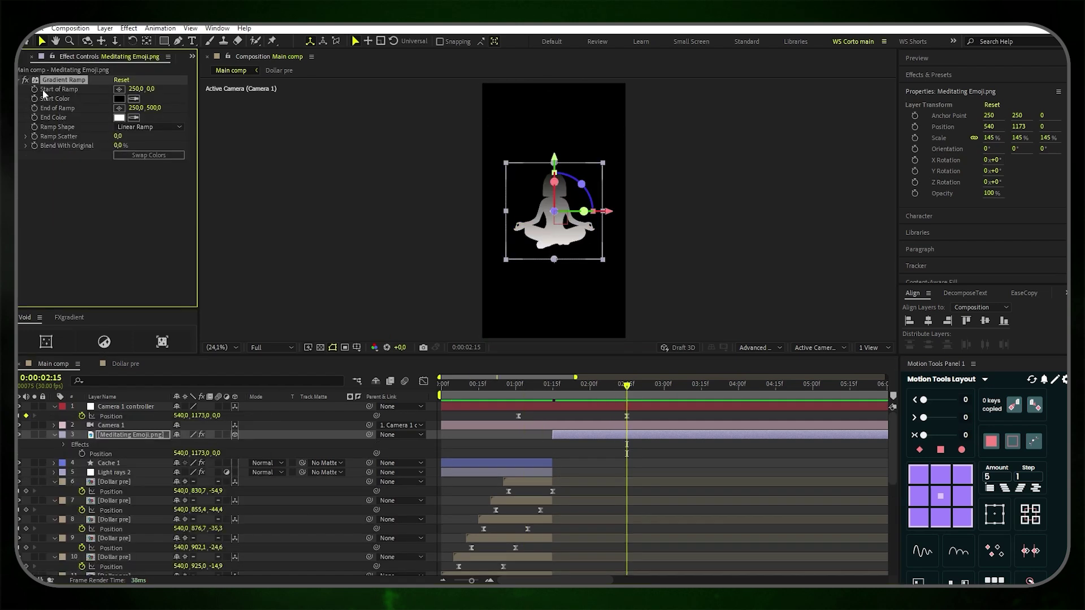
left_click(118, 99)
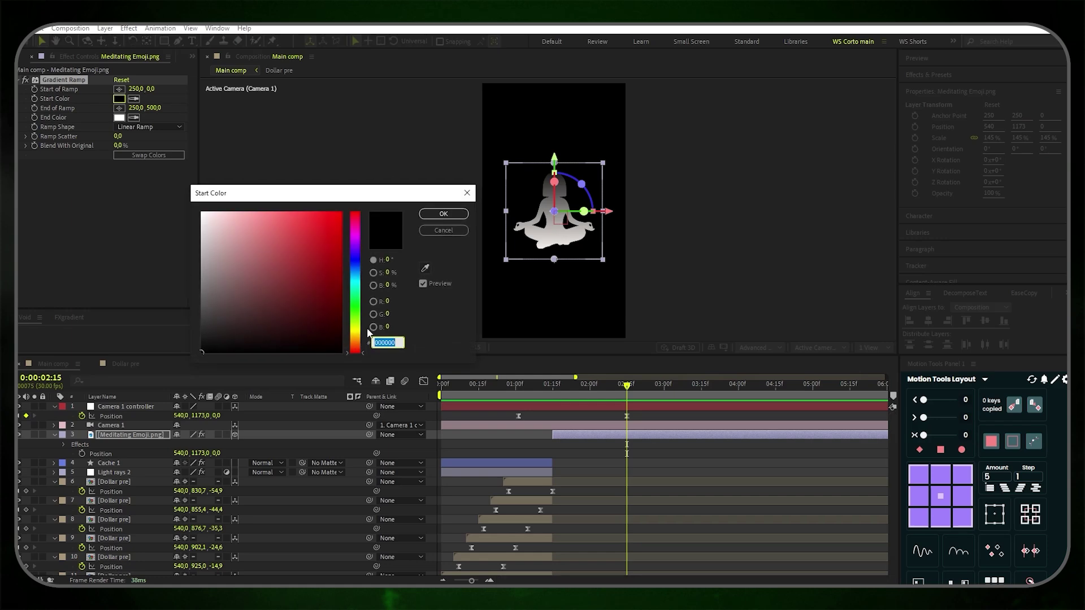
left_click_drag(353, 352, 353, 321)
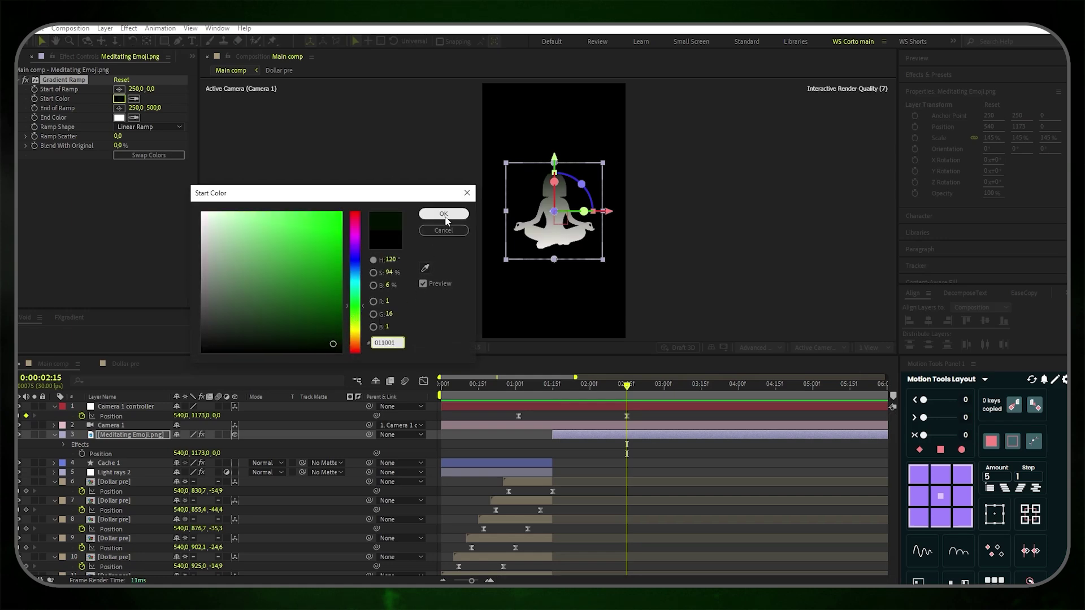
left_click(443, 214)
left_click(118, 117)
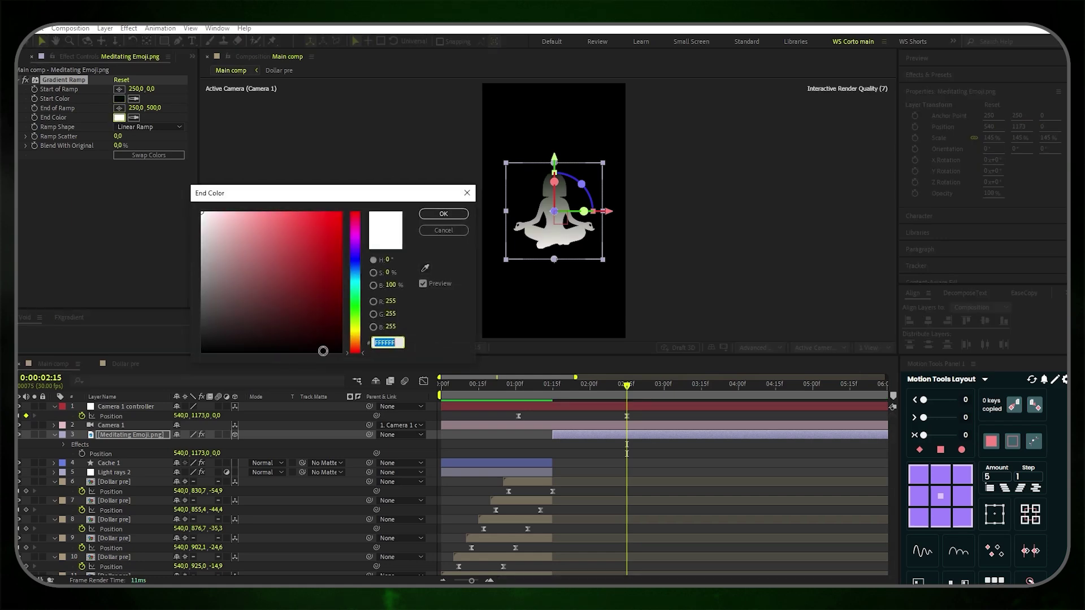
left_click(354, 310)
left_click(335, 320)
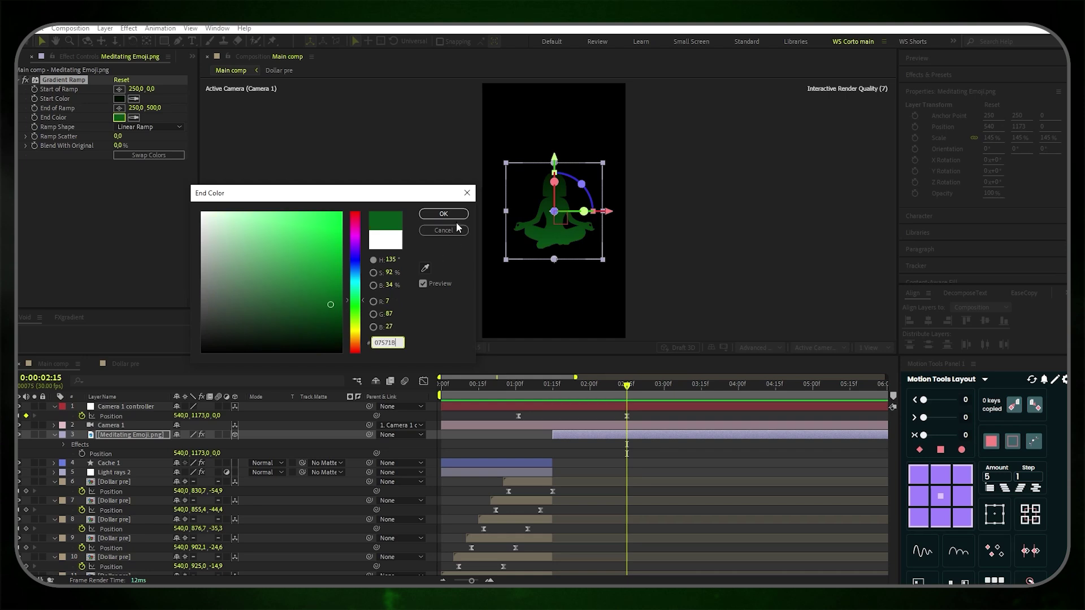
left_click(444, 214)
Make the gradient a Radial Ramp starting at about 250, 279.4 and ending at about 250, 545.9
left_click(141, 129)
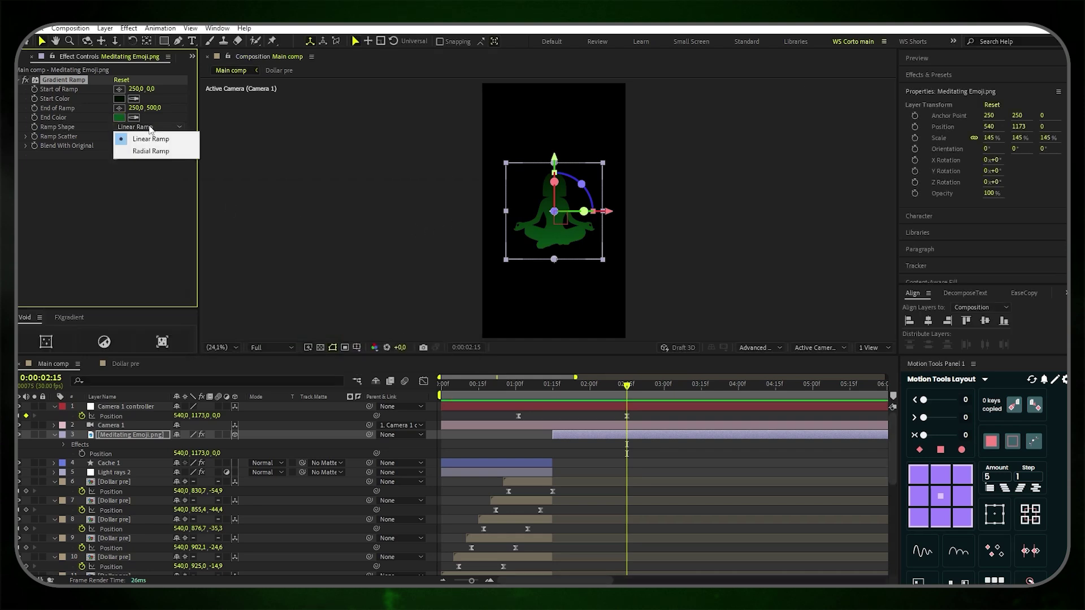
left_click(153, 149)
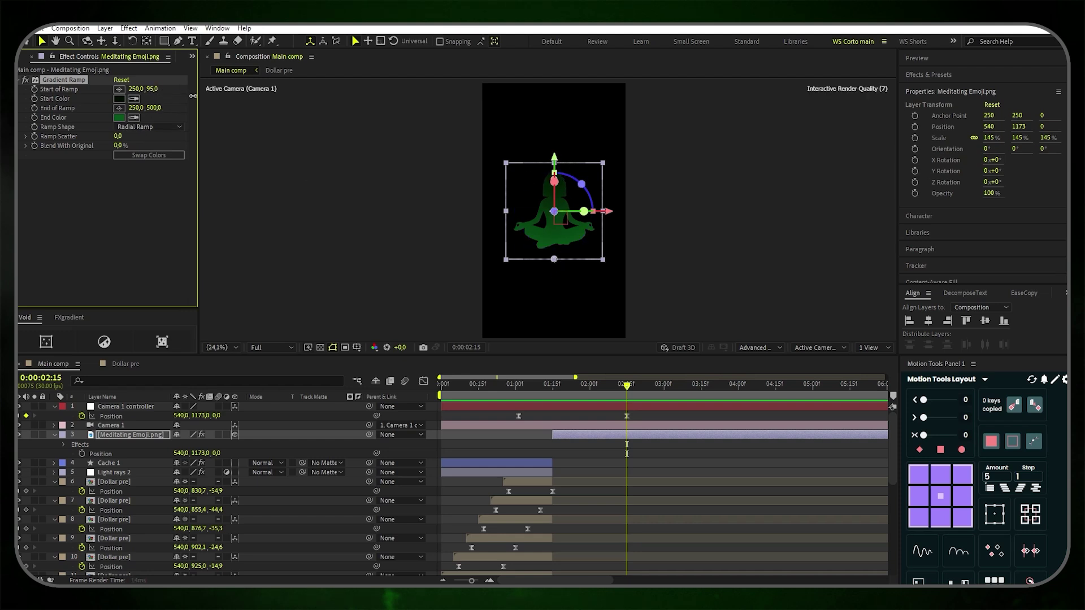
left_click_drag(160, 89, 210, 98)
mouse_move(553, 260)
left_mouse_down()
mouse_move(557, 285)
mouse_move(558, 275)
left_mouse_up()
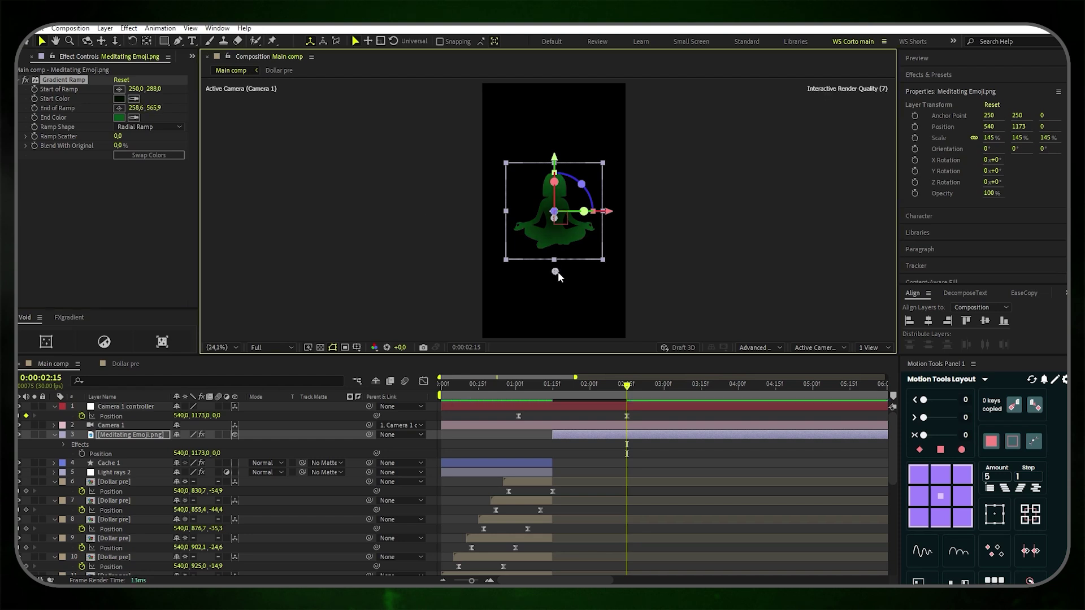
Apply CC Light Sweep to the emoji with a 90° direction and the Linear shape
left_click(142, 435)
key("ctrl+space")
type("cc l")
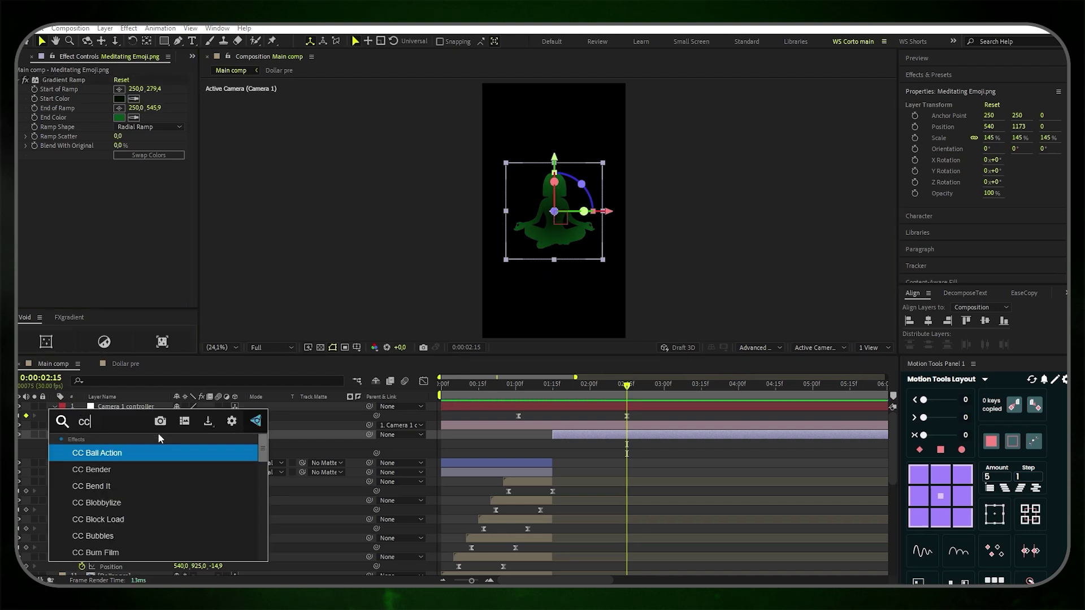
key("Return")
left_click(133, 183)
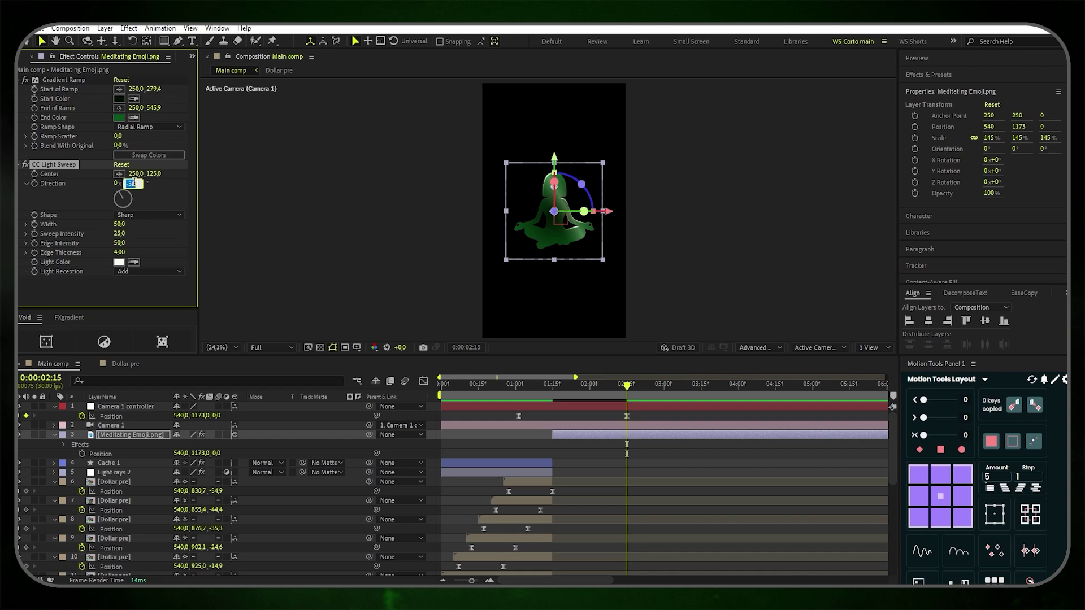
key("Return")
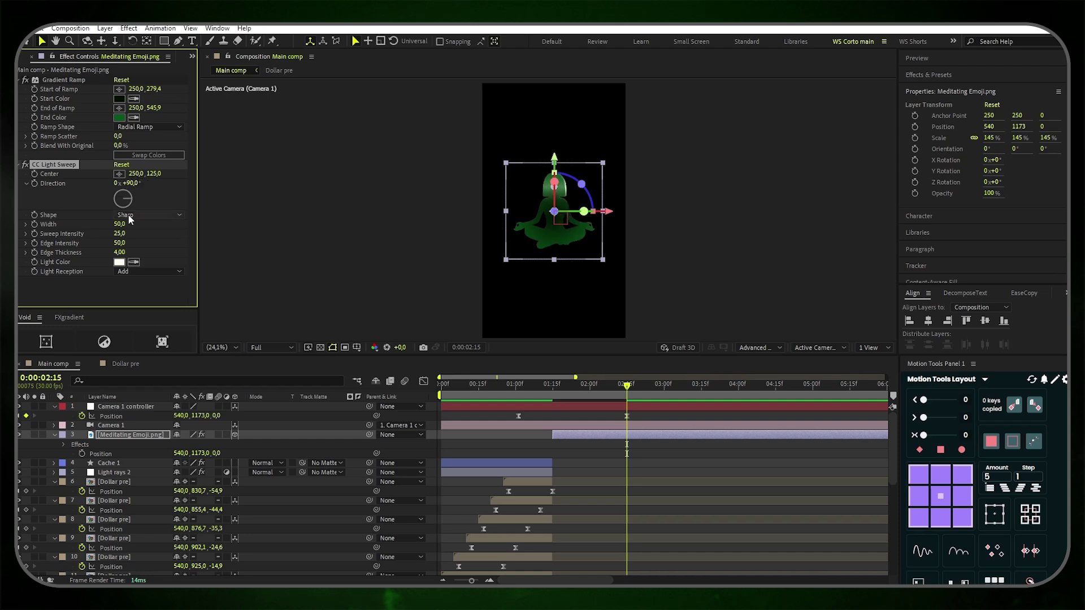
left_click(149, 216)
left_click(141, 226)
Set the light sweep's edge intensity to 25, edge thickness to 0 and sweep intensity to 15, centered at about 261.5, 446
left_click(120, 243)
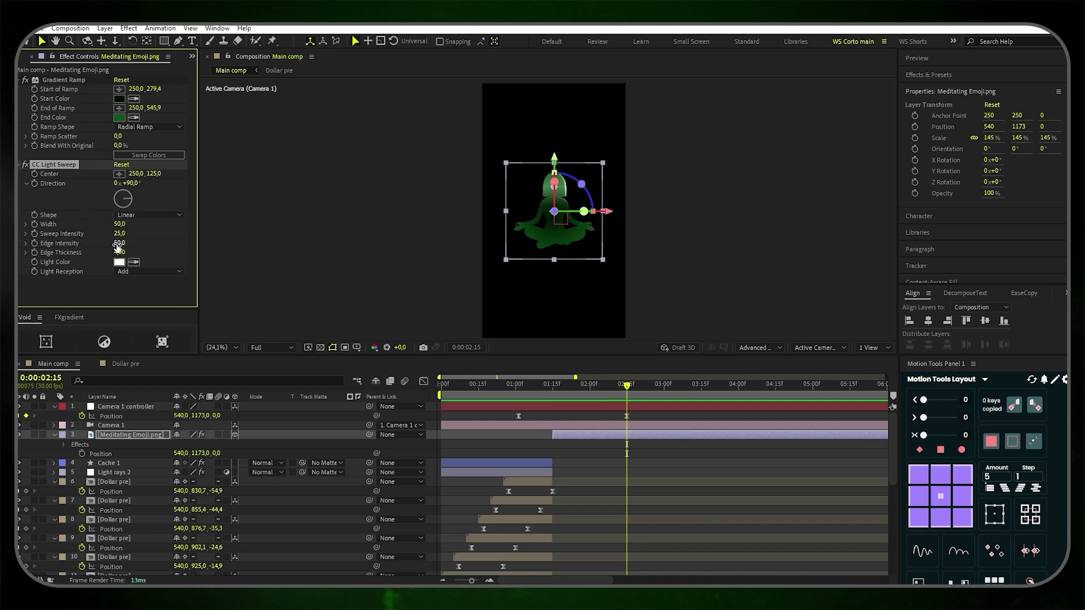
key("Return")
left_click(120, 252)
key("Return")
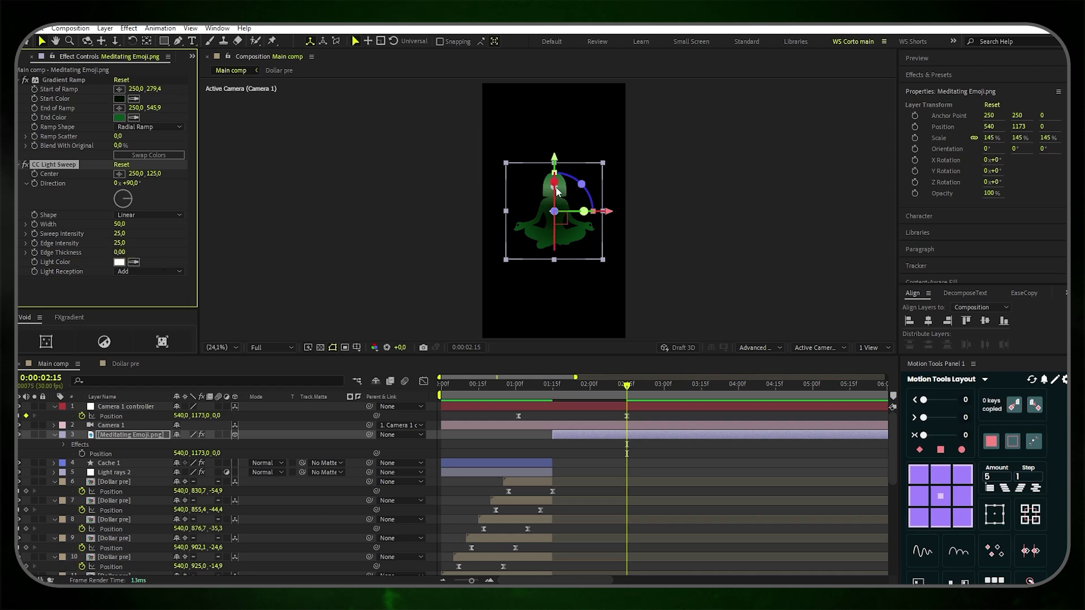
left_click_drag(557, 191, 556, 253)
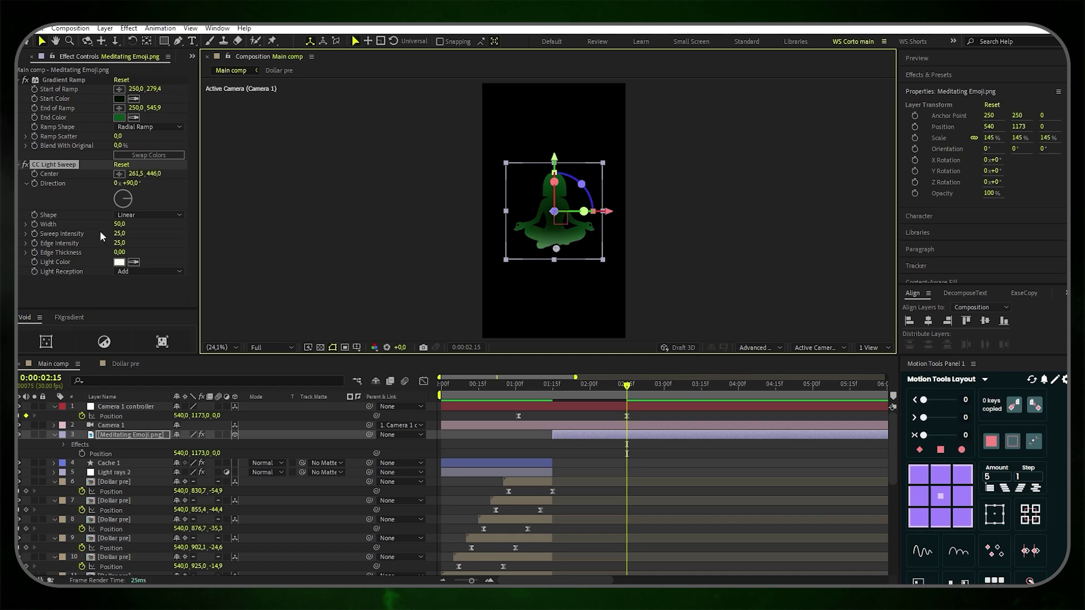
left_click(121, 233)
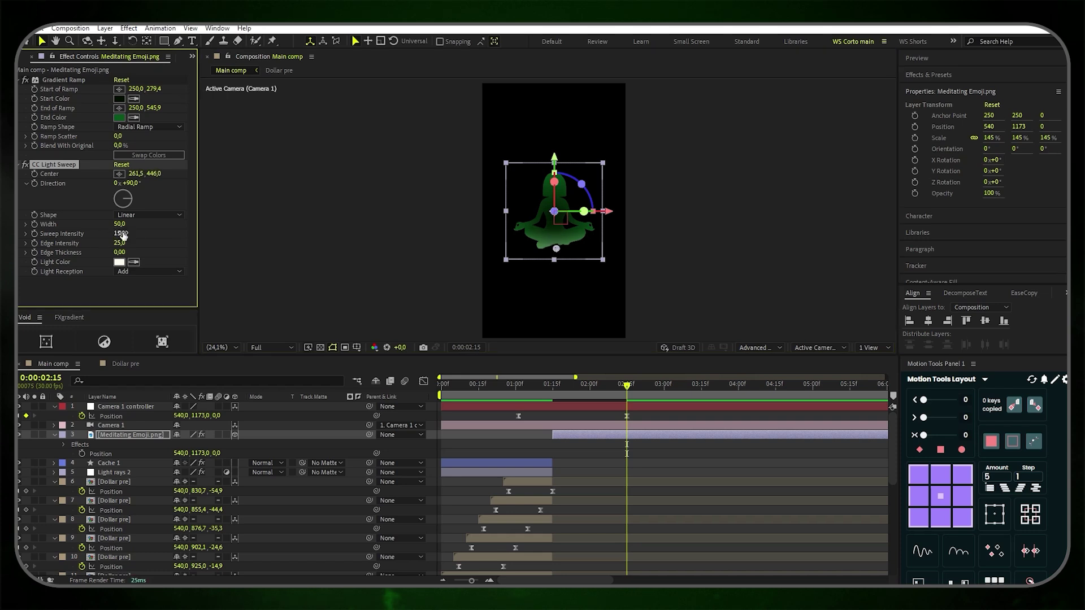
Duplicate the CC Light Sweep effect on the emoji and center the copy over the head at about 284.4, 44.7
left_click(556, 249)
right_click(59, 168)
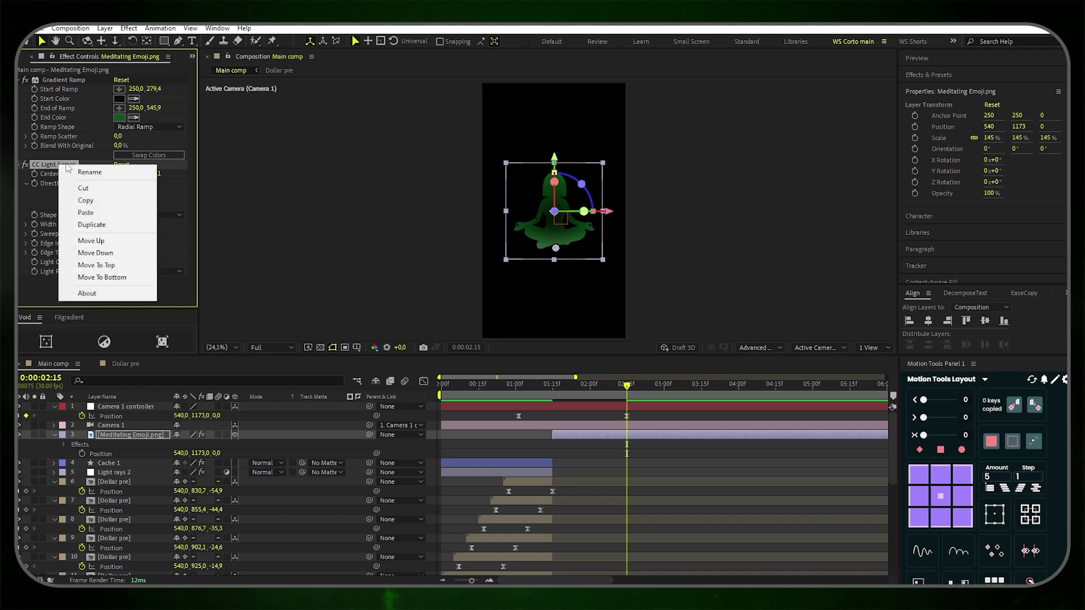
left_click(67, 226)
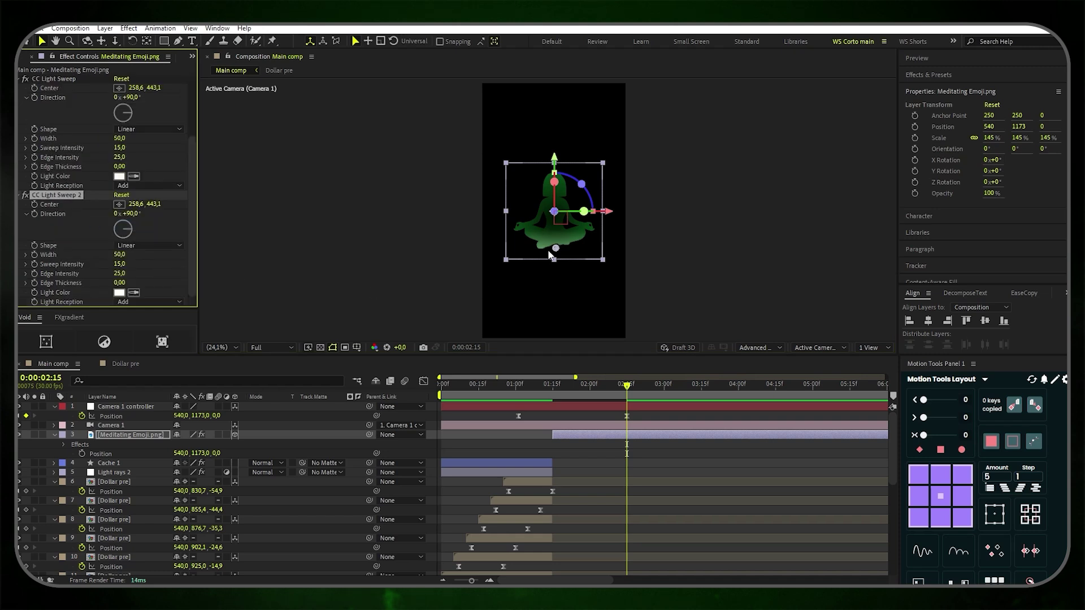
left_click_drag(556, 249, 561, 170)
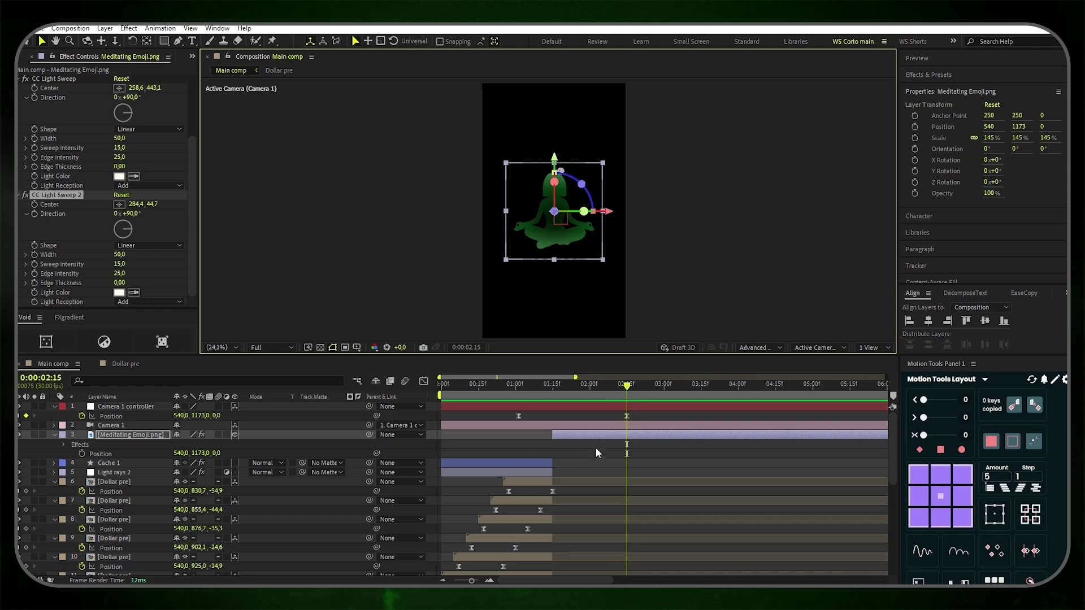
Duplicate the Background layer and make the copy run from 1:15 to 5:00 in the timeline
scroll(596, 447, "down", 8)
left_click(127, 571)
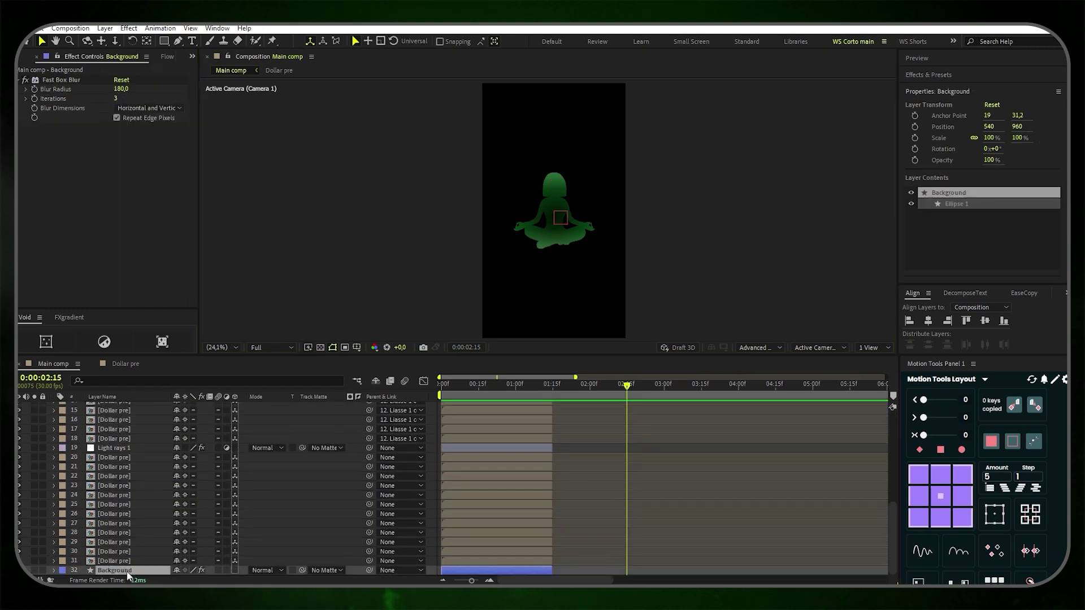
key("ctrl+d")
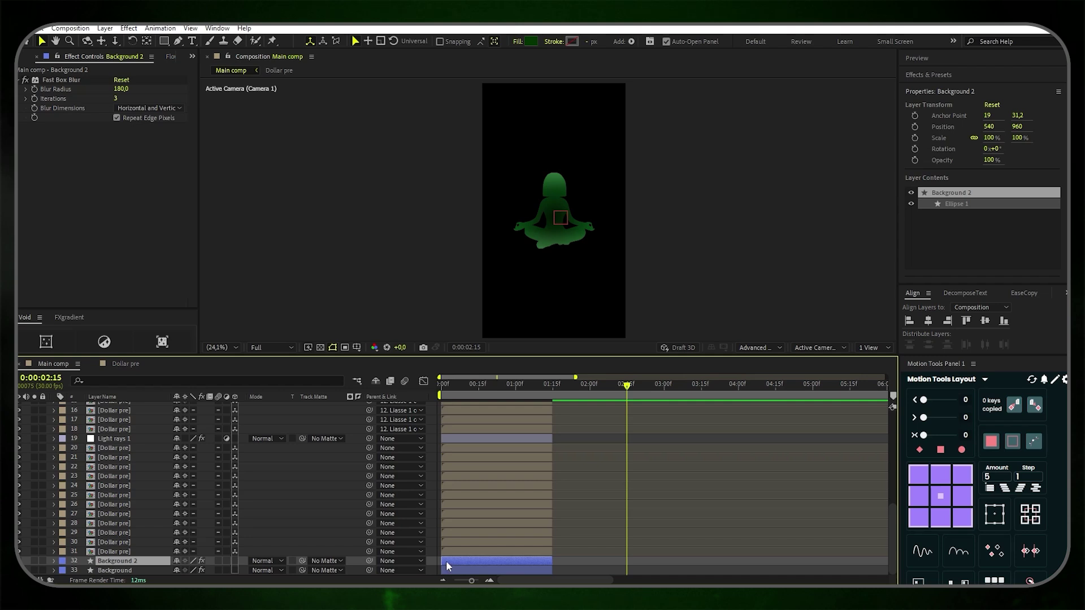
left_click_drag(446, 561, 556, 565)
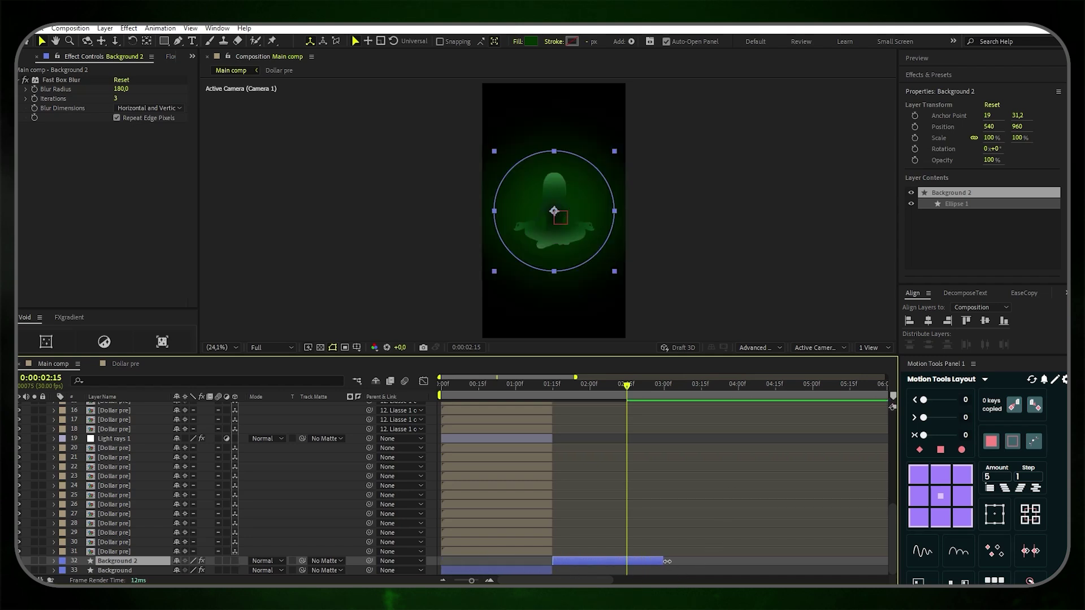
left_click_drag(667, 561, 822, 568)
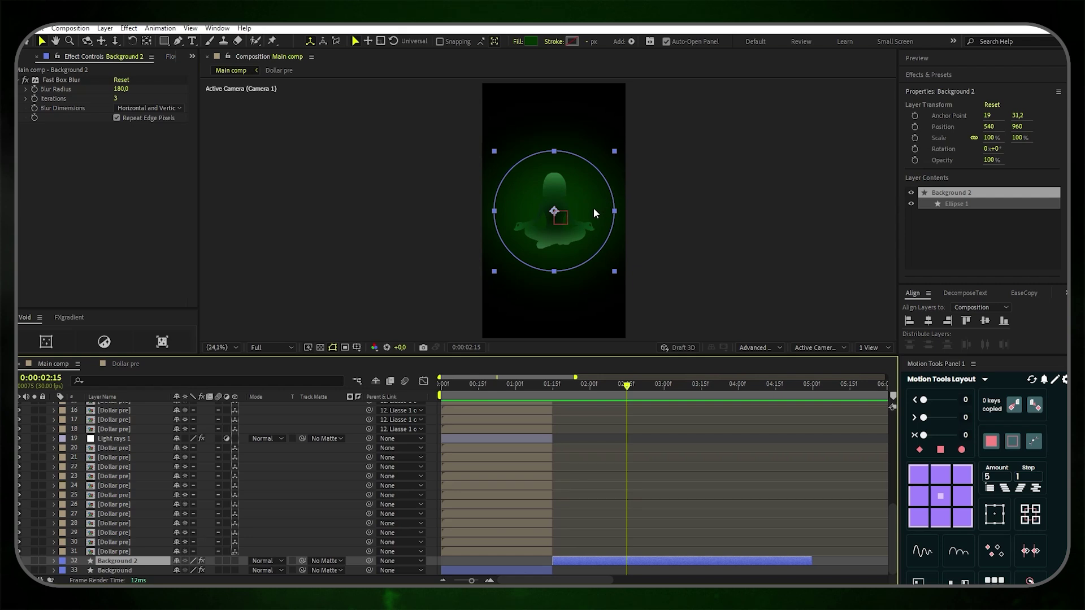
Scale Background 2 to 179%, set its blur radius to 350 and position it above the emoji at about 535.8, -45.7
left_click_drag(594, 208, 596, 95)
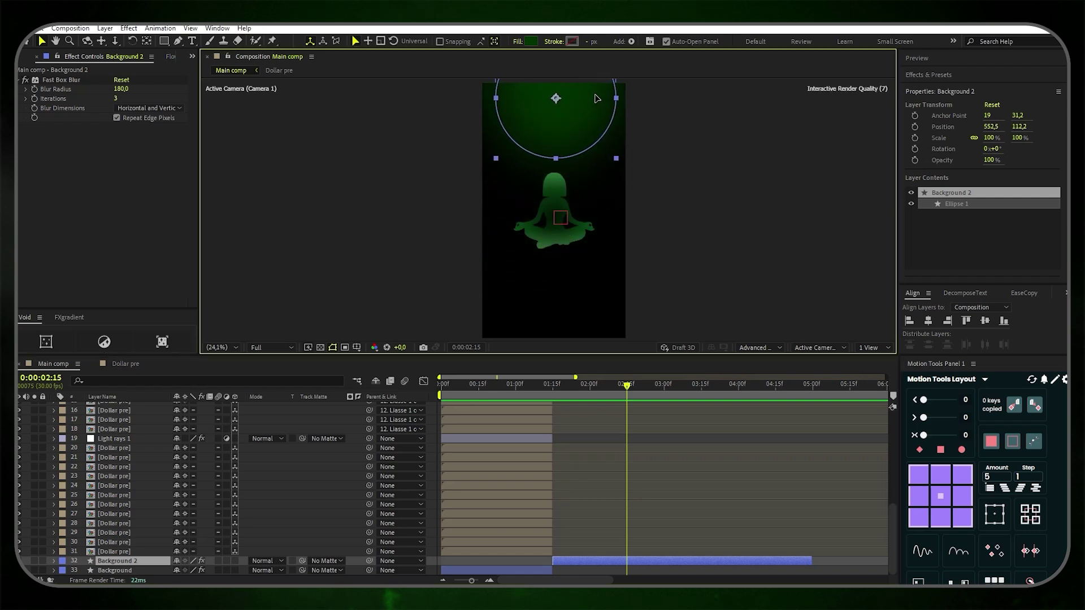
left_click(588, 560)
key("s")
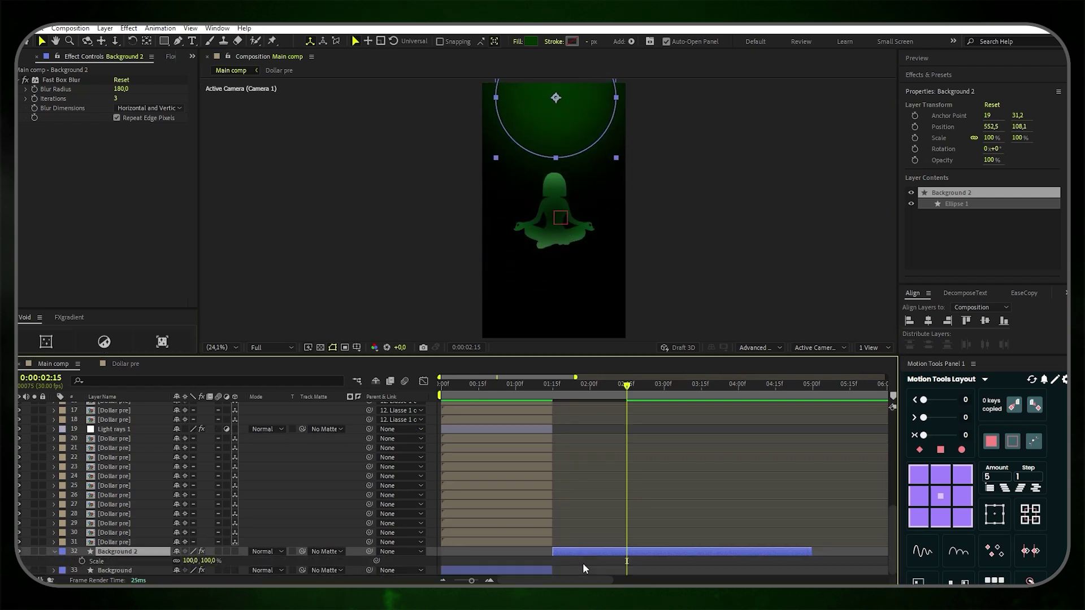
left_click_drag(192, 561, 578, 138)
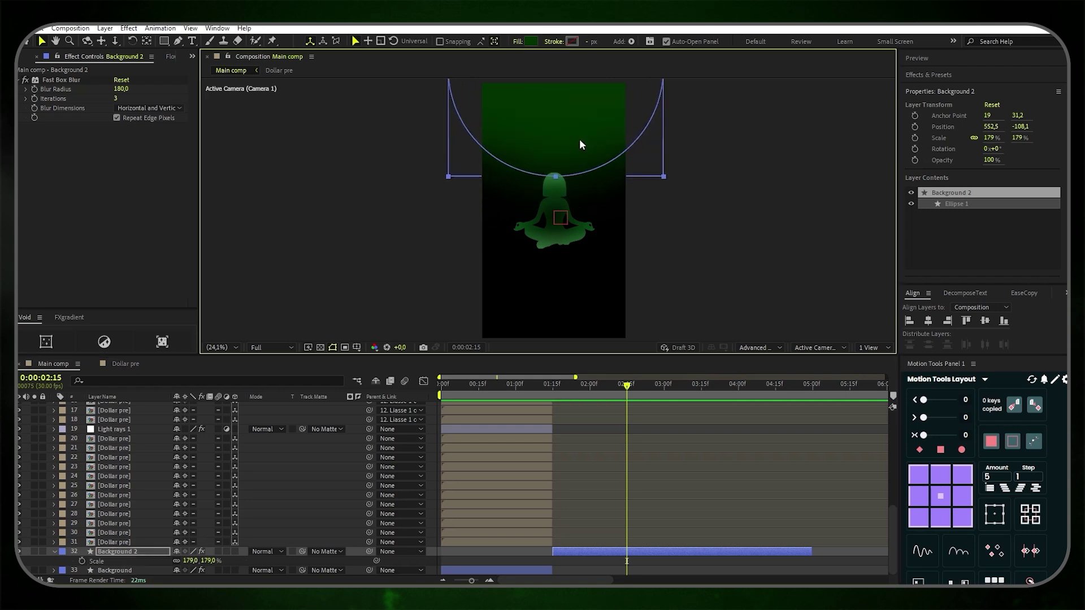
left_click_drag(129, 89, 158, 88)
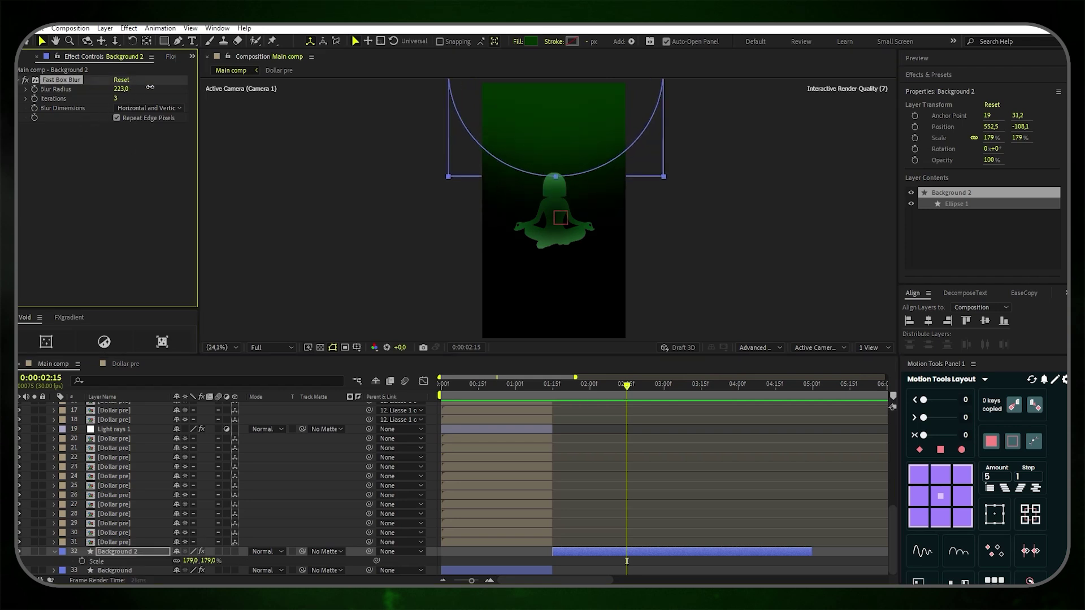
left_click_drag(555, 107, 560, 121)
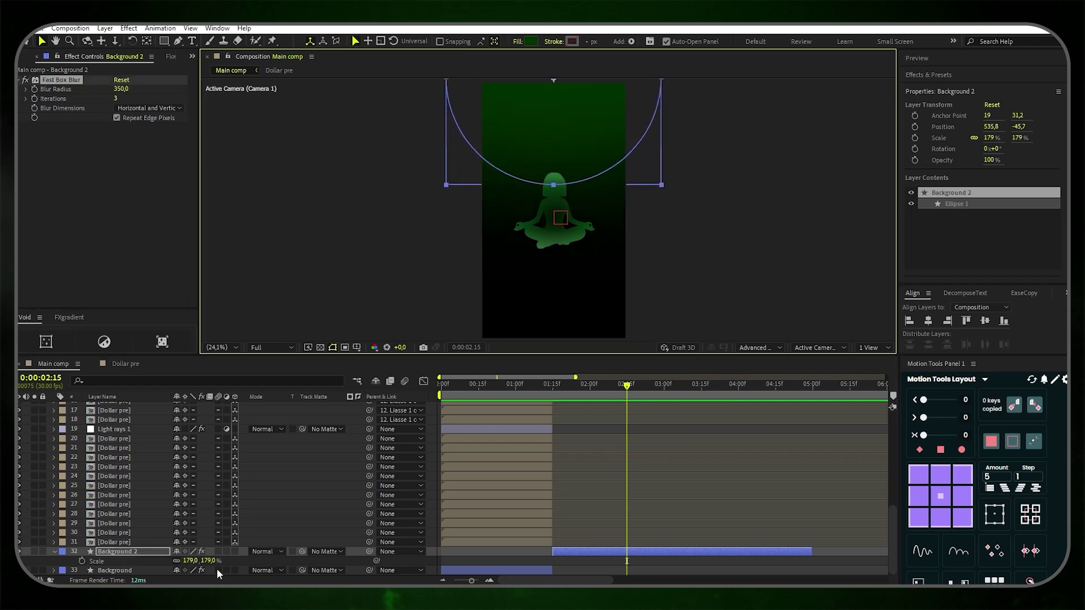
Draw a thin, flat ellipse just below the meditating emoji and center it horizontally in the composition
left_click(53, 551)
left_click(594, 470)
key("u")
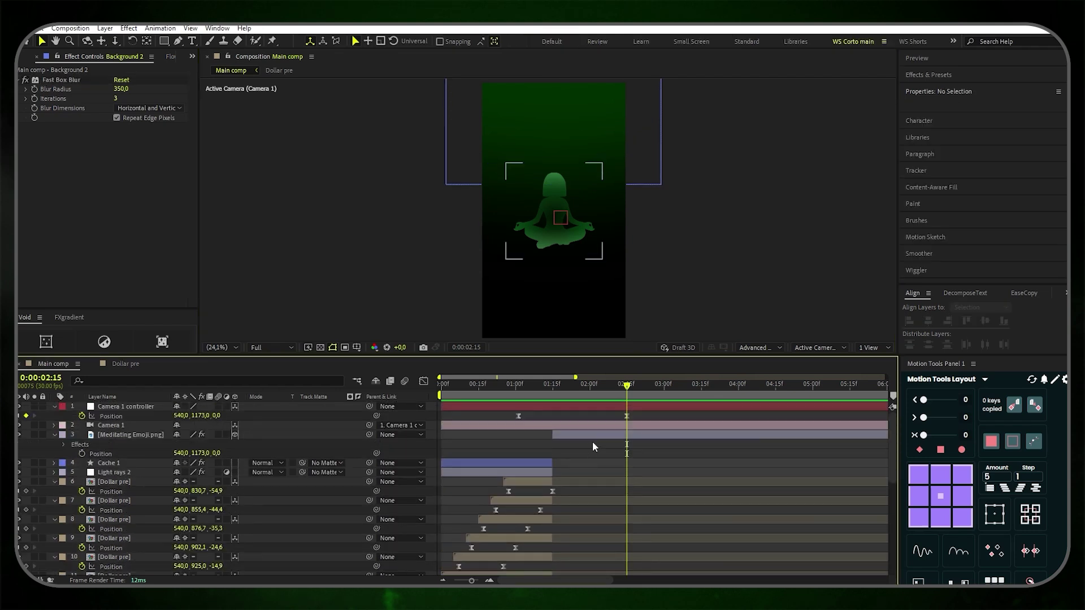
left_click(164, 42)
left_click_drag(164, 42, 214, 68)
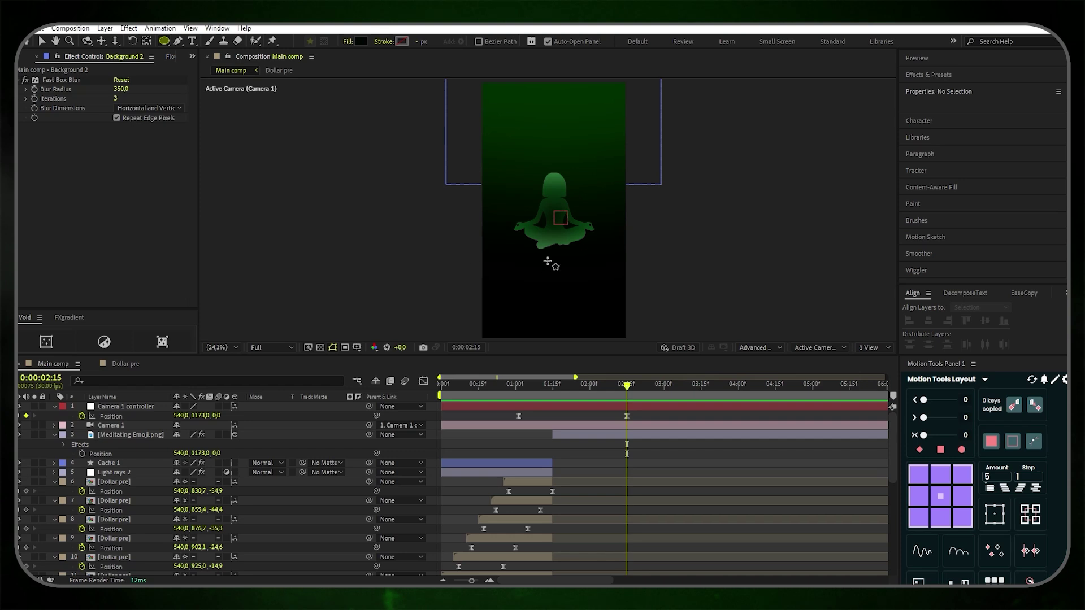
left_click_drag(552, 262, 588, 266)
left_click(139, 417)
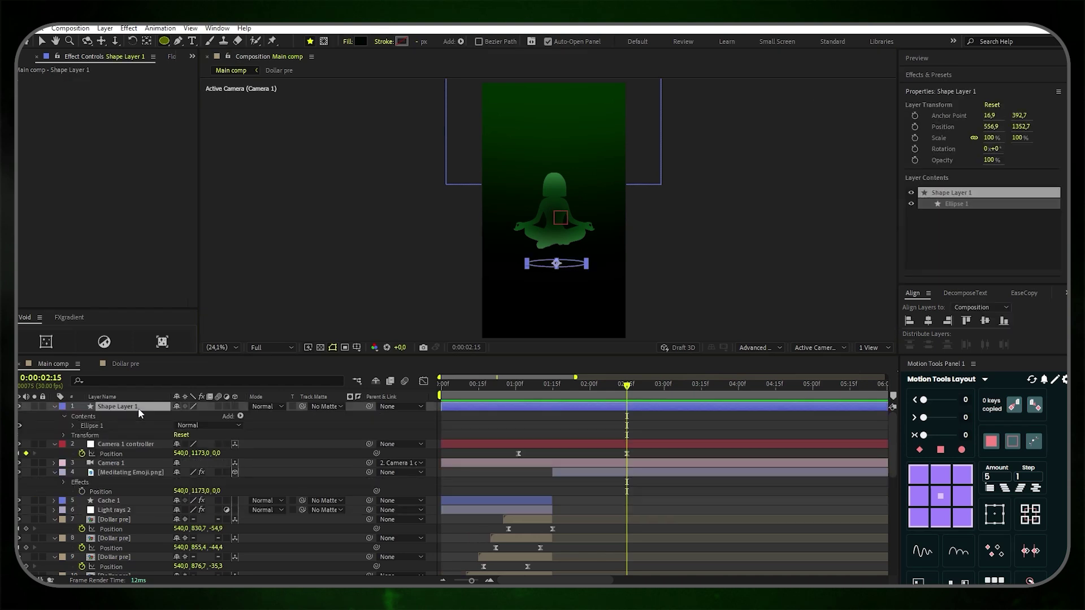
left_click(928, 321)
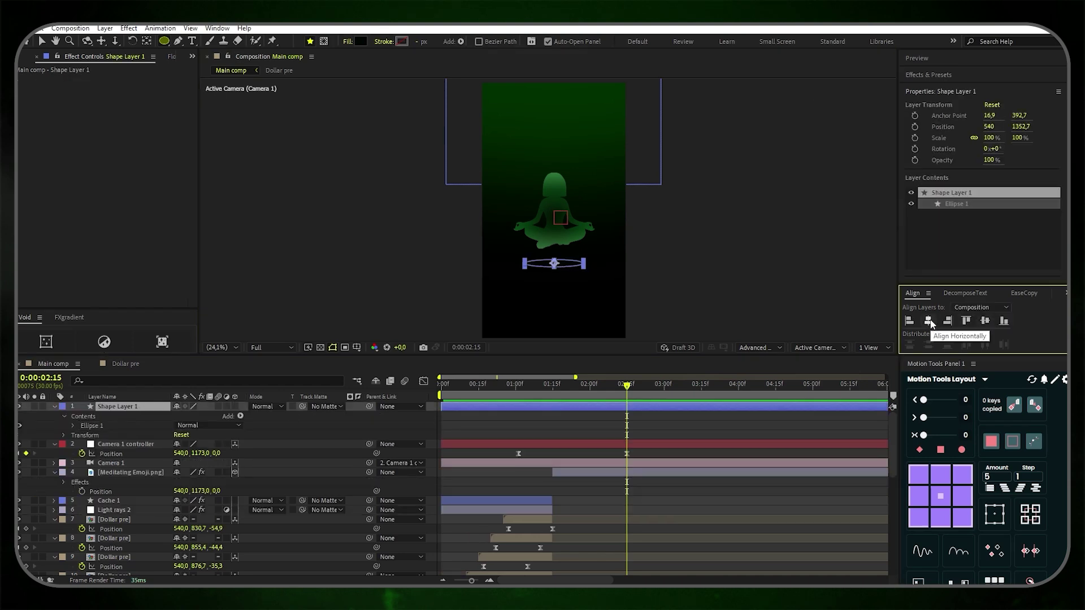
Rename the ellipse layer Ombre and apply Fast Box Blur with a blur radius of 30
right_click(146, 407)
left_click(189, 378)
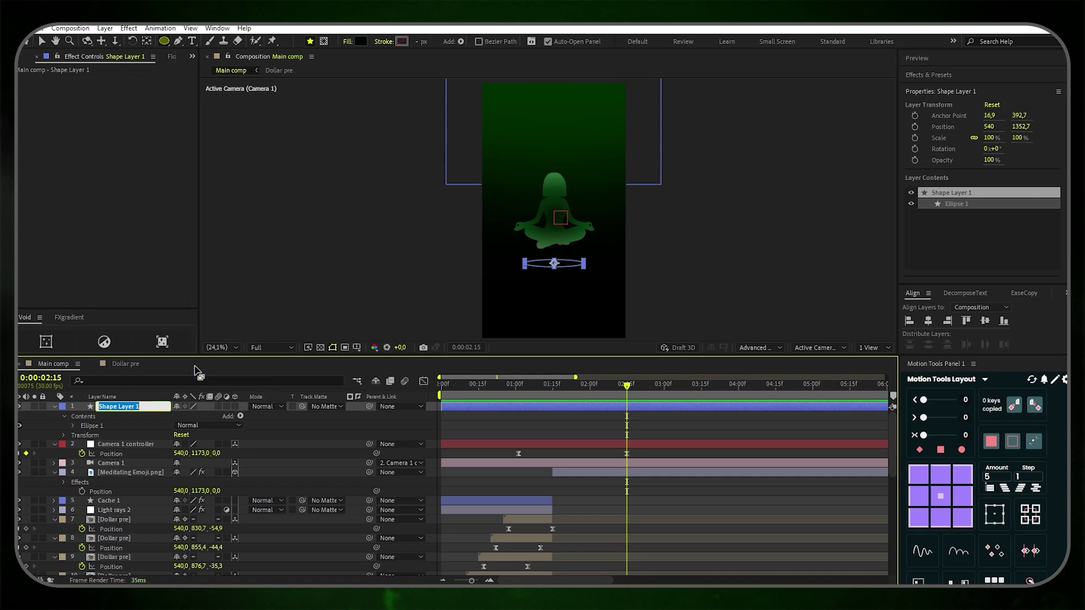
type("Ombre")
key("Return")
key("ctrl+space")
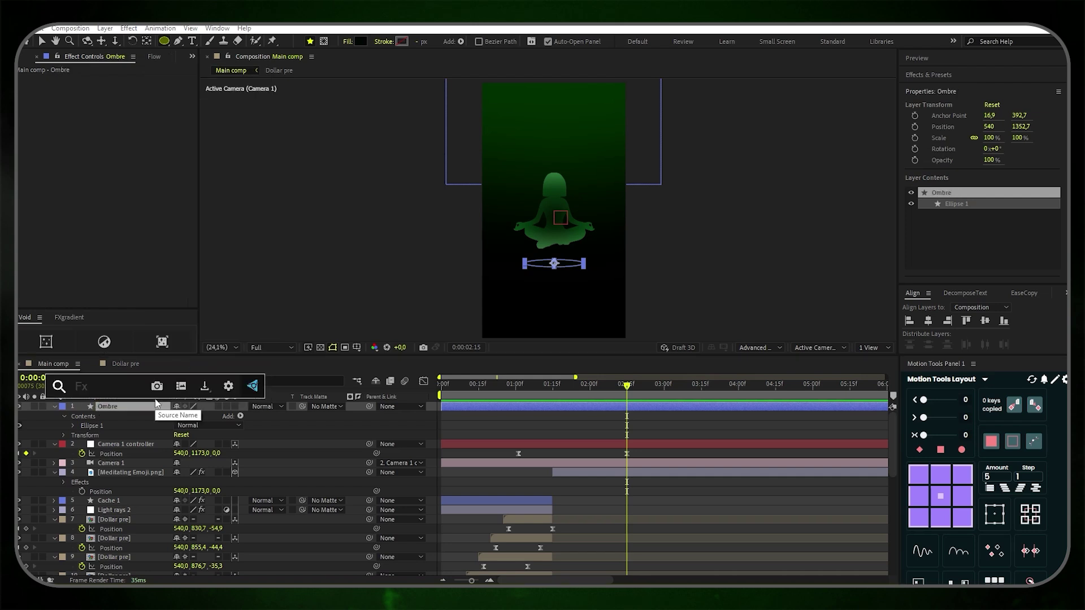
type("ast box")
key("Return")
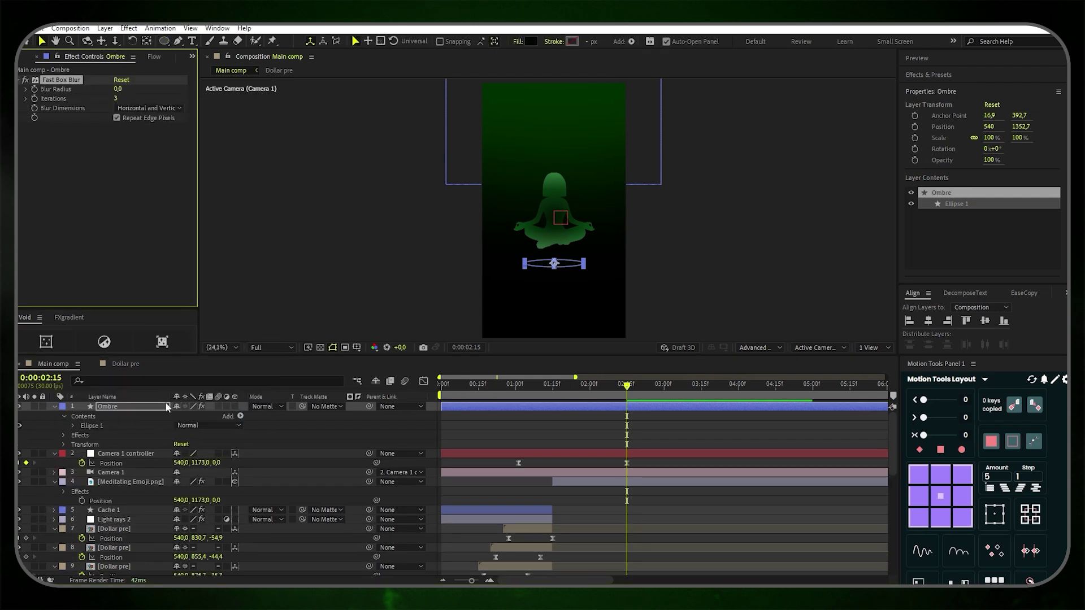
left_click(120, 89)
key("Return")
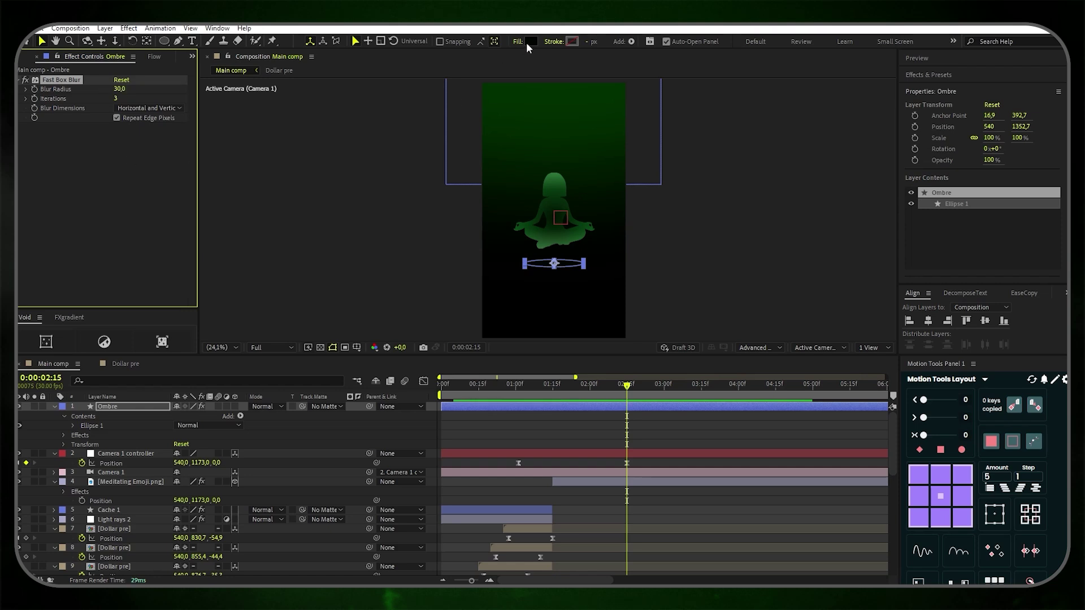
Set the Ombre ellipse's fill to a green sampled from the emoji's legs
left_click(530, 41)
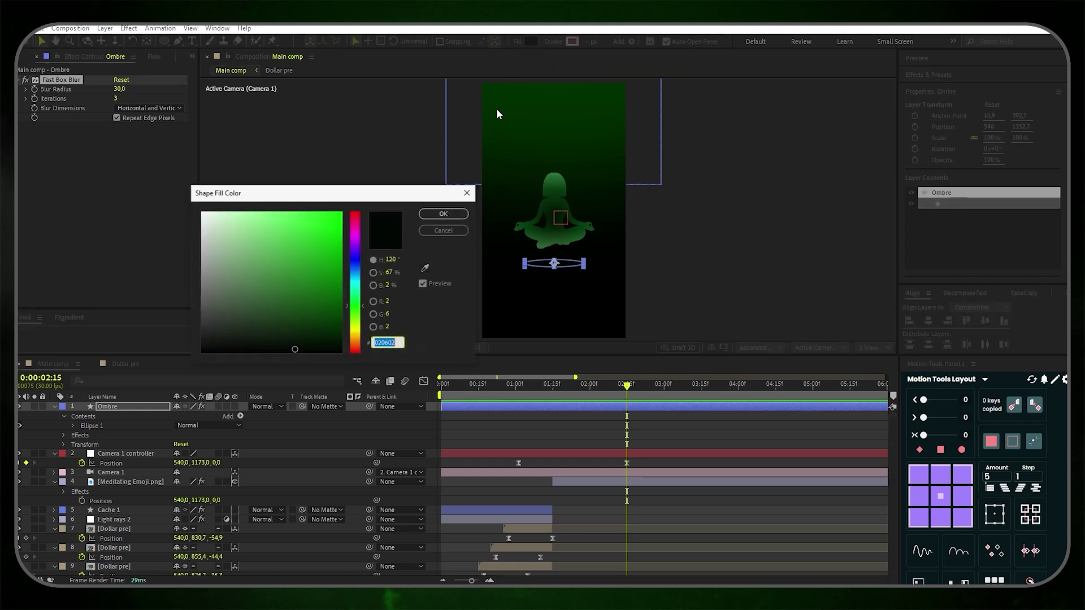
left_click(425, 268)
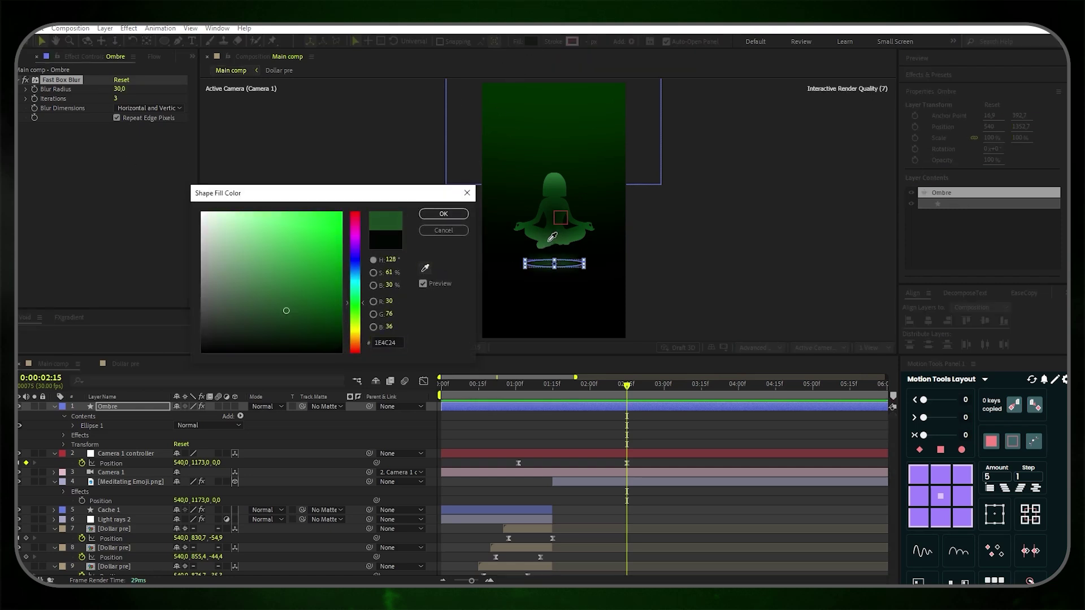
left_click(550, 242)
left_click(443, 215)
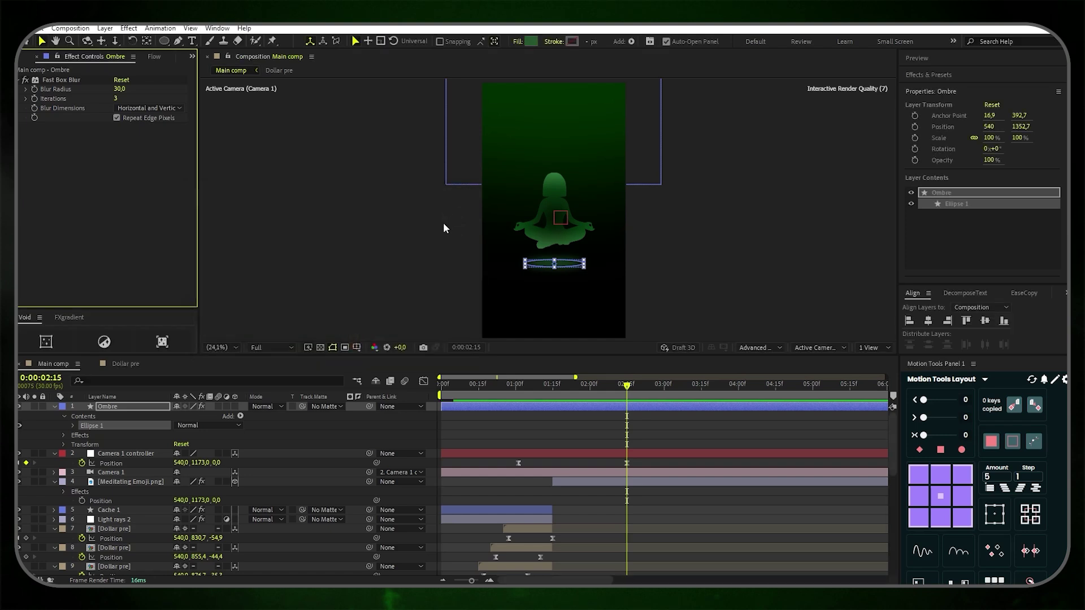
left_click(284, 266)
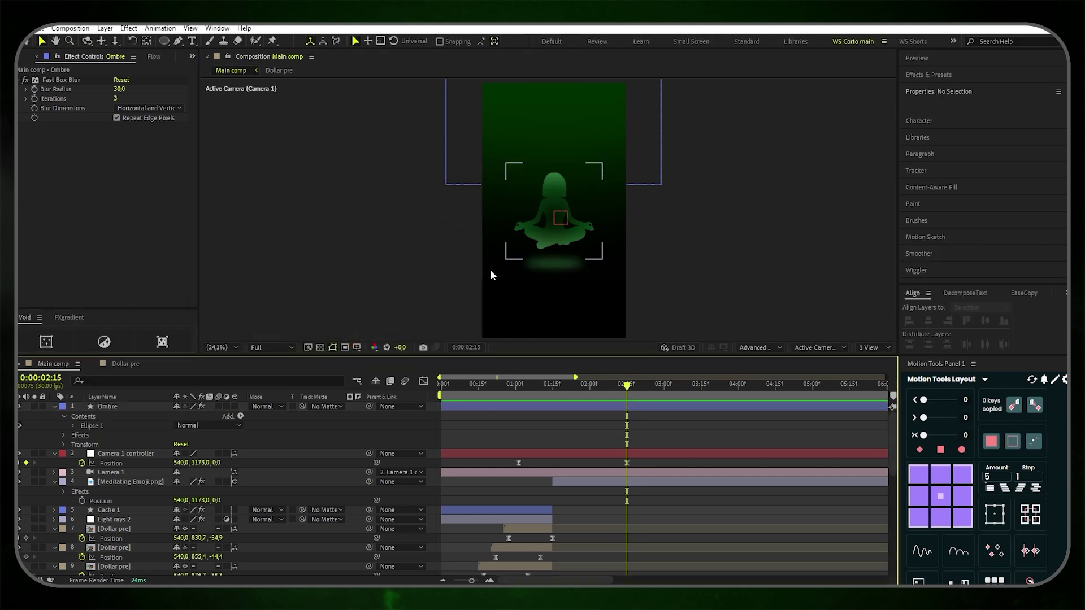
Pre-compose the Ombre layer as Ombre pre and make it a 3D layer
right_click(118, 405)
left_click(215, 334)
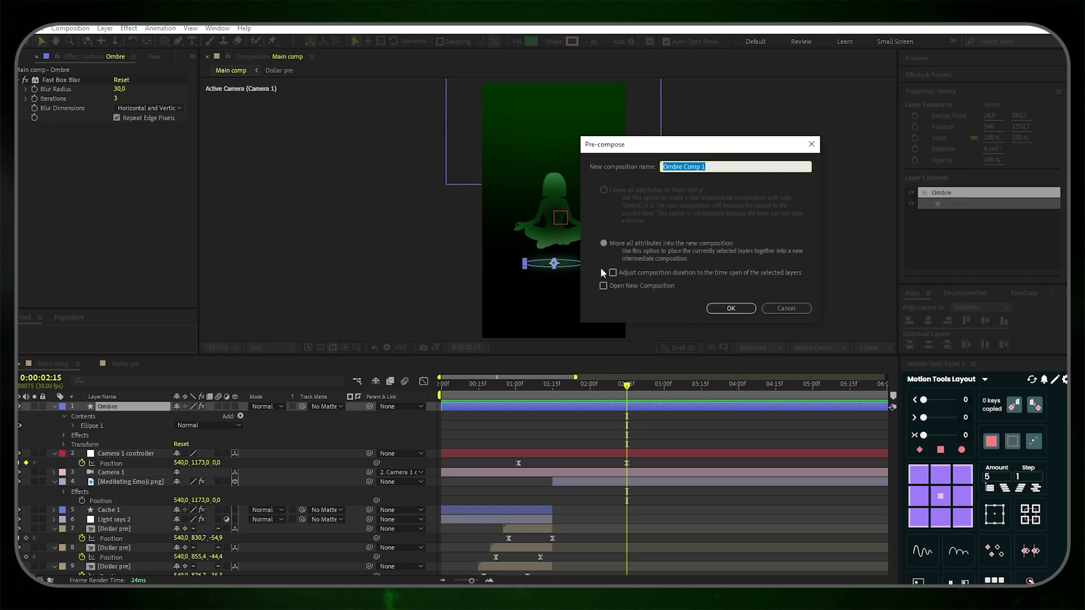
left_click_drag(713, 167, 691, 167)
type("p")
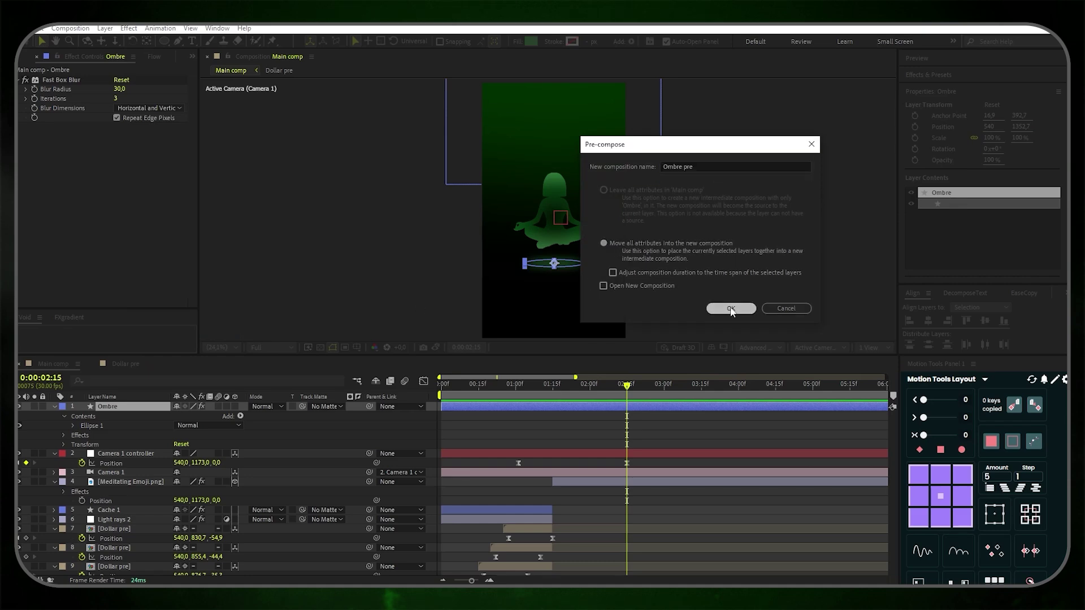
left_click(711, 308)
left_click(235, 407)
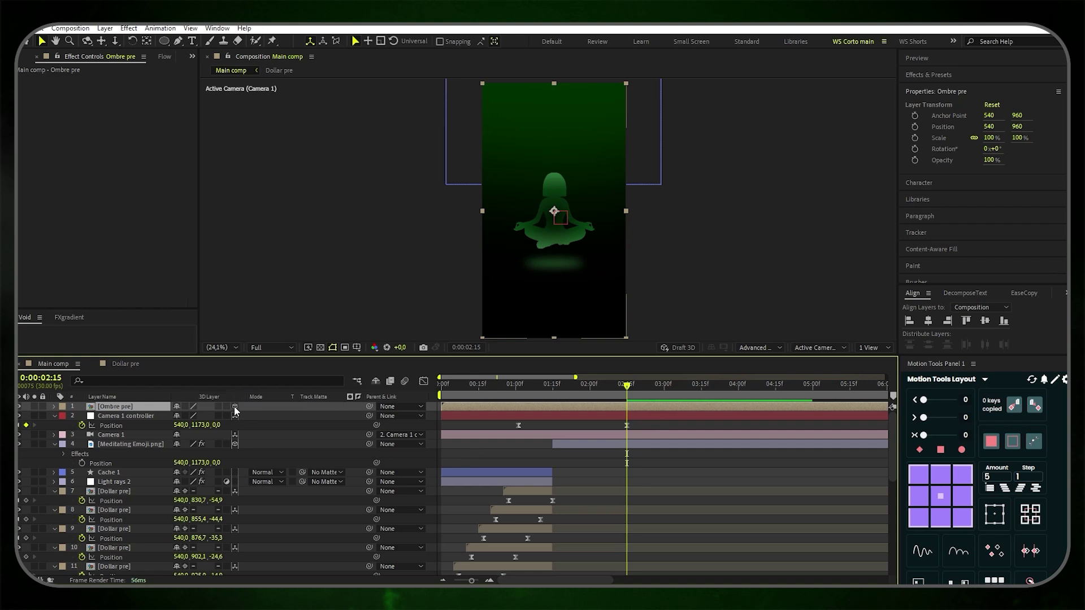
Move Ombre pre to Y position 1180 and place it directly above the emoji layer, starting at 1:15
left_click_drag(557, 130, 557, 160)
left_click_drag(151, 406, 152, 440)
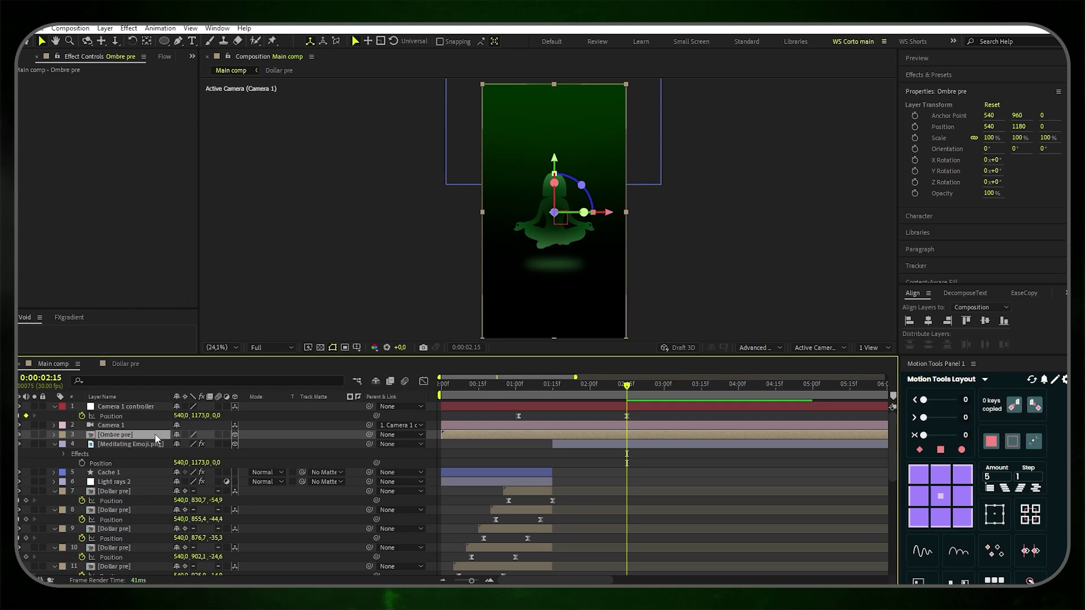
left_click_drag(442, 444, 551, 445)
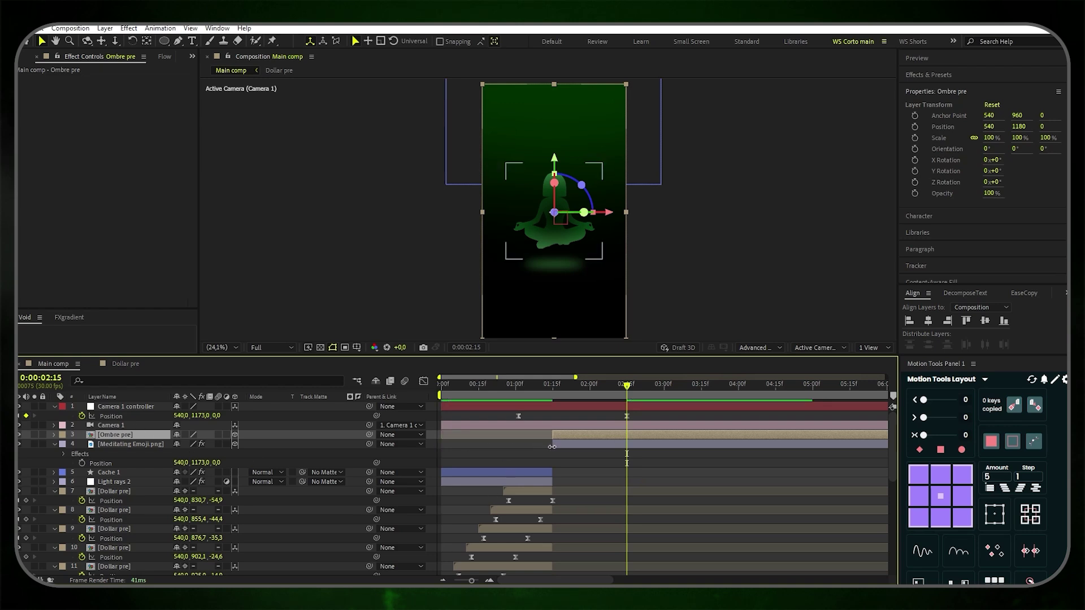
Draw a circle around the meditating emoji and center it horizontally and vertically in the composition
left_click(164, 40)
left_click(580, 460)
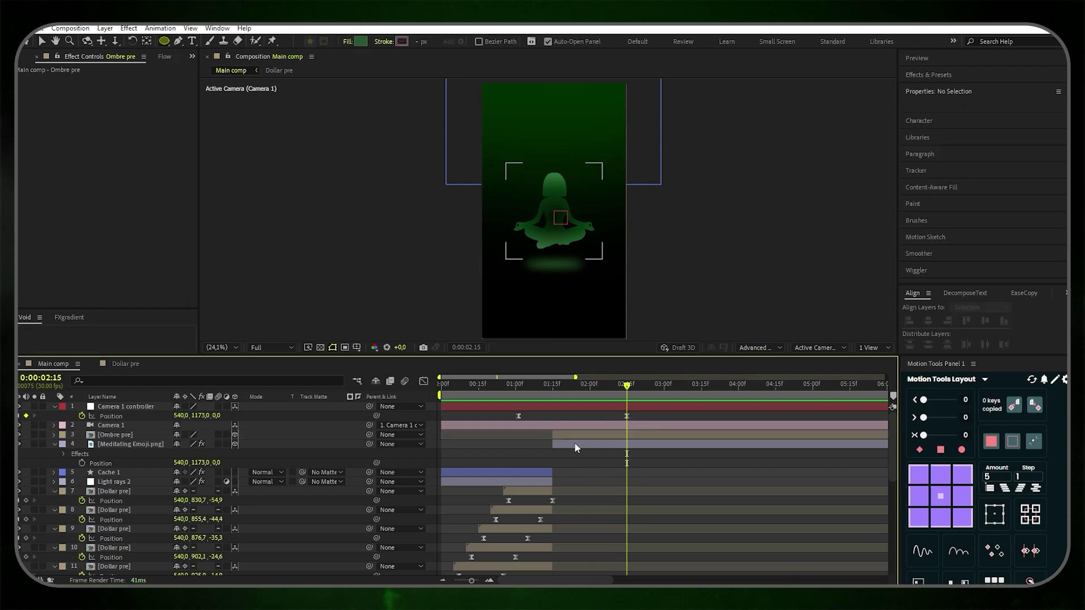
left_click_drag(512, 165, 600, 255)
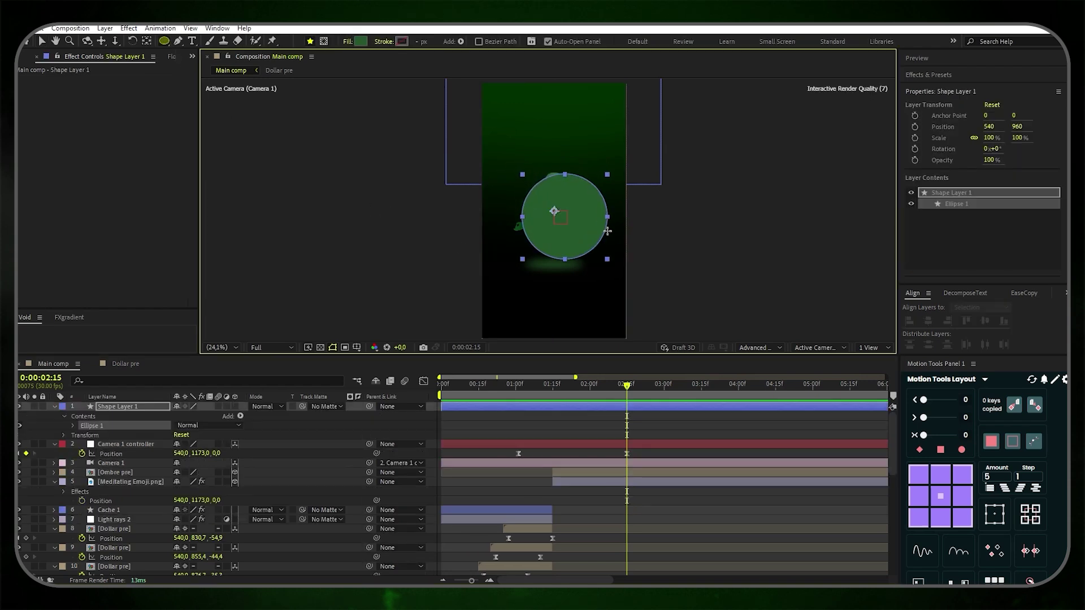
left_click(928, 321)
left_click(986, 321)
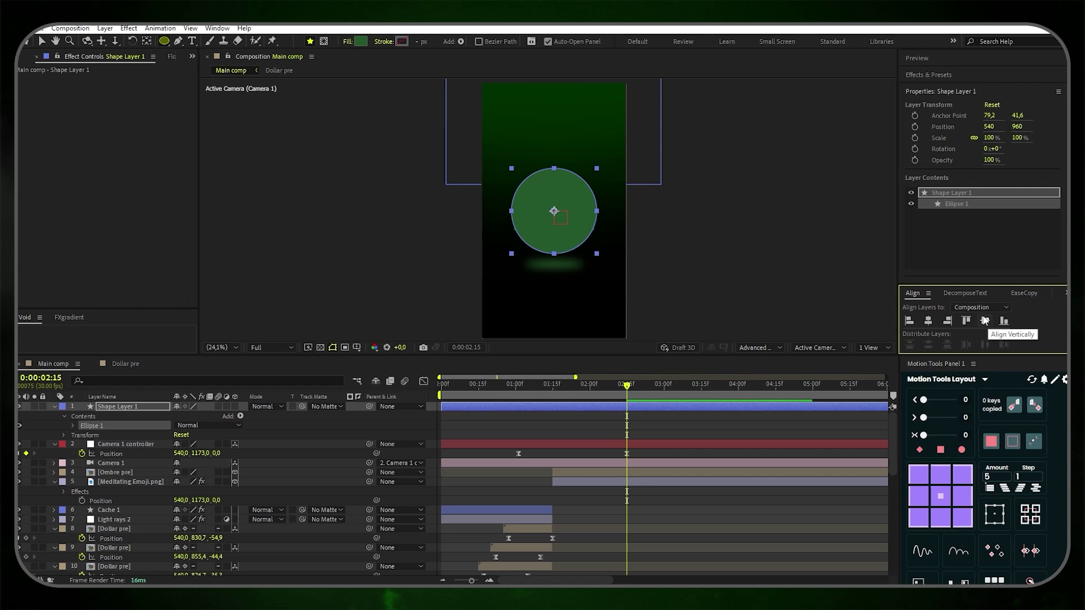
Remove the circle's fill and give it a 6 px stroke in dark green #003902
left_click(348, 43)
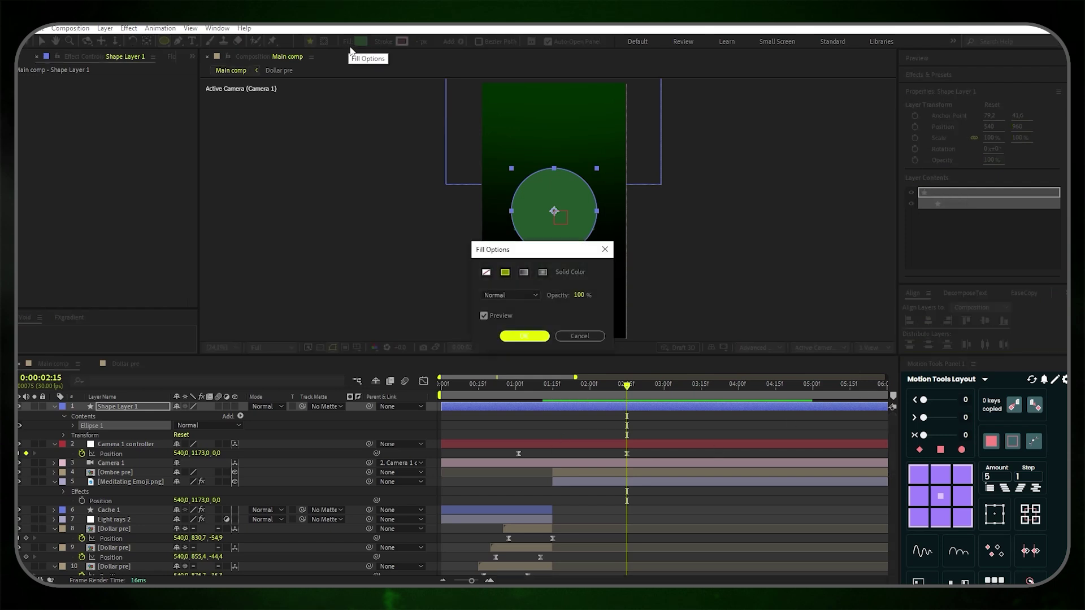
left_click(486, 272)
left_click(525, 336)
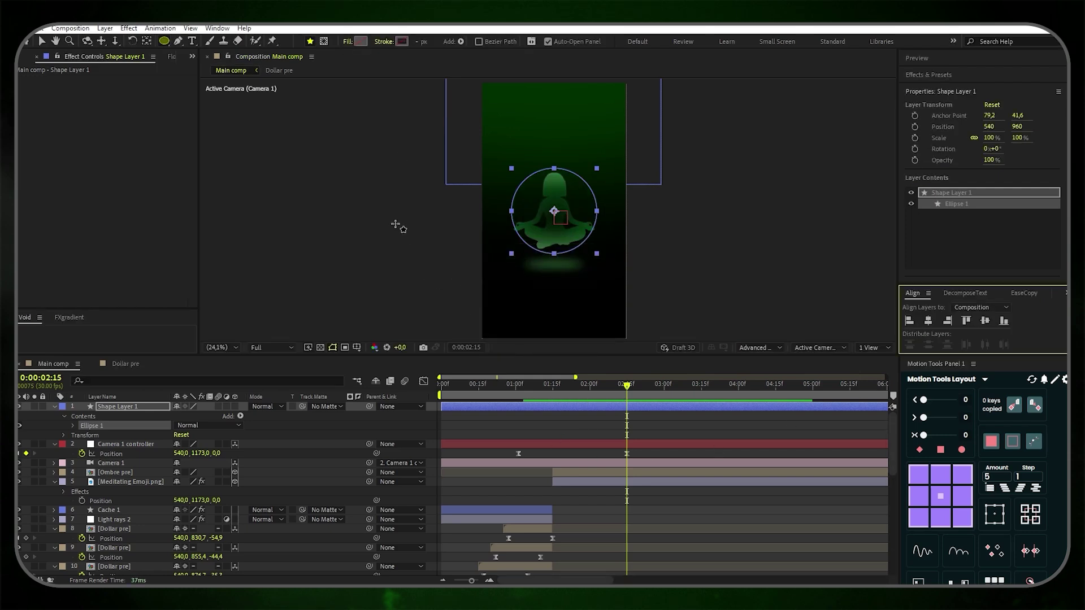
left_click(418, 40)
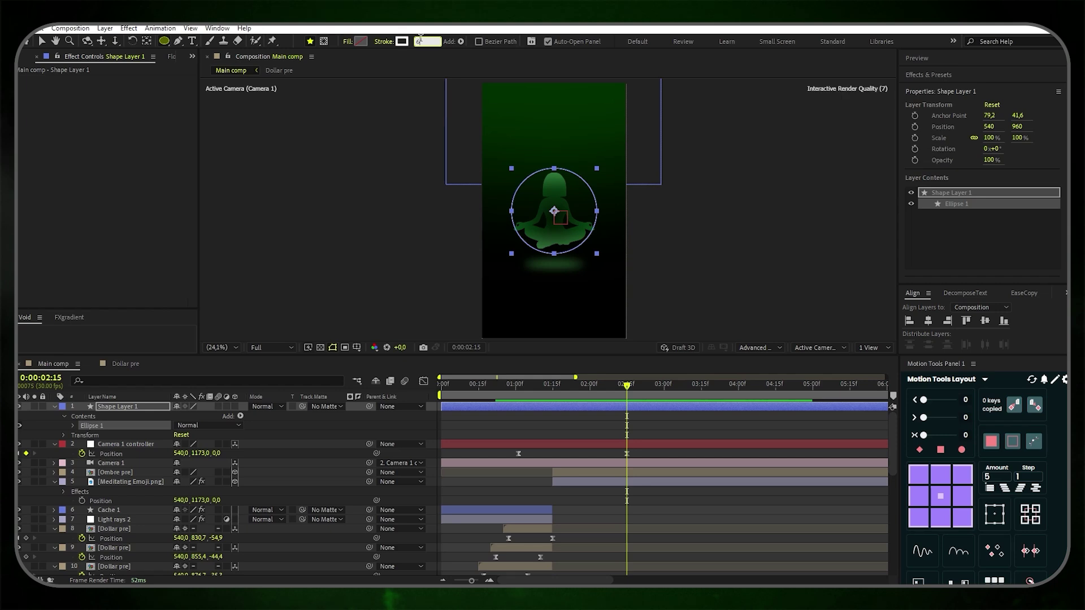
left_click(401, 41)
left_click(354, 319)
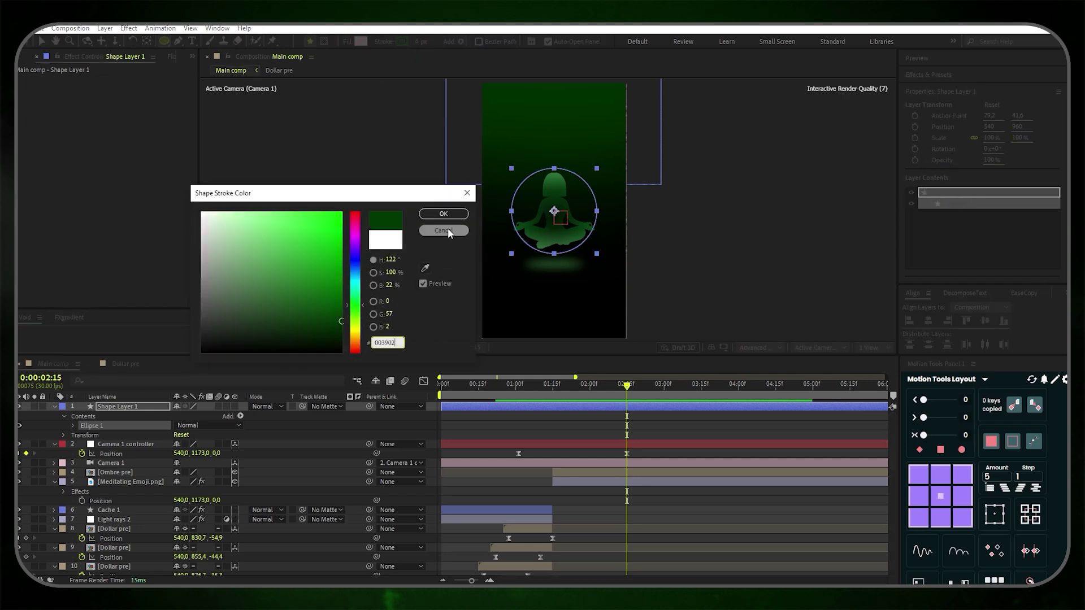
left_click(444, 214)
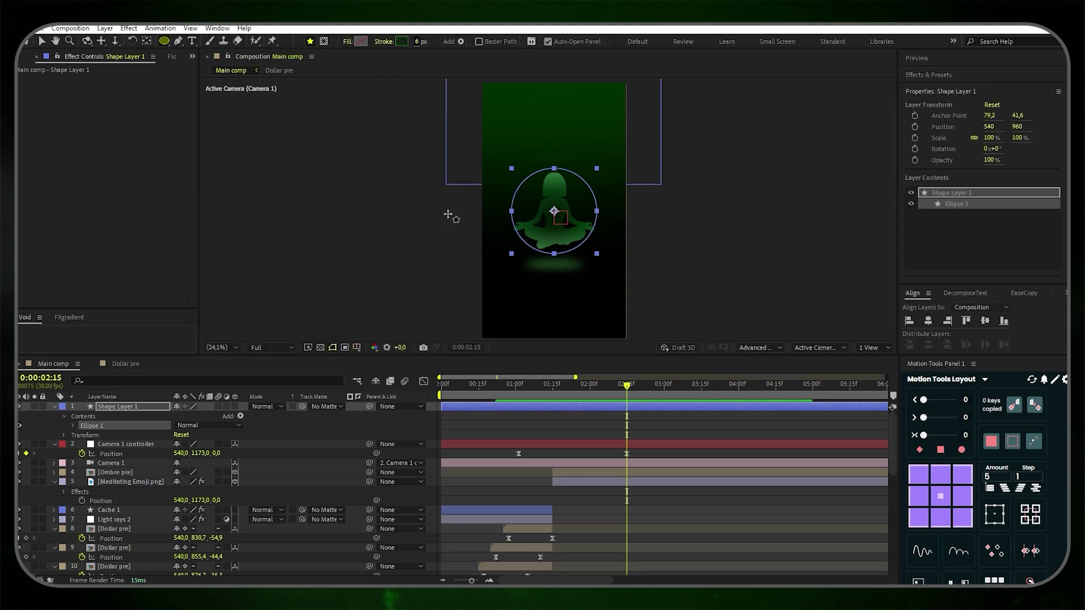
Reduce the circle's ellipse path size to 484 by 484 and make its shape layer 3D
left_click(73, 425)
left_click(82, 435)
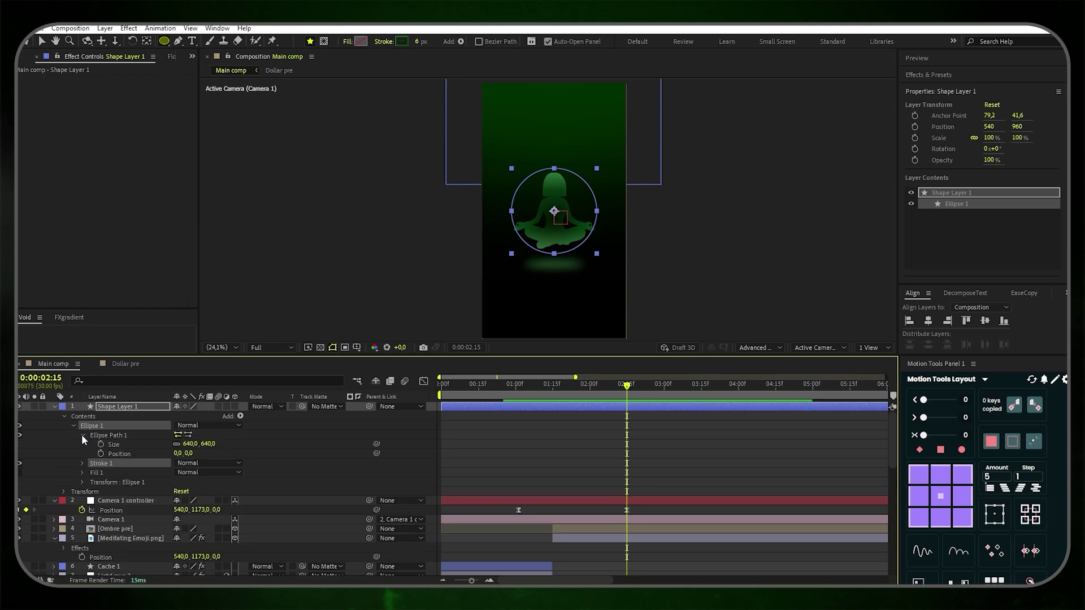
left_click_drag(180, 443, 136, 444)
left_click(237, 405)
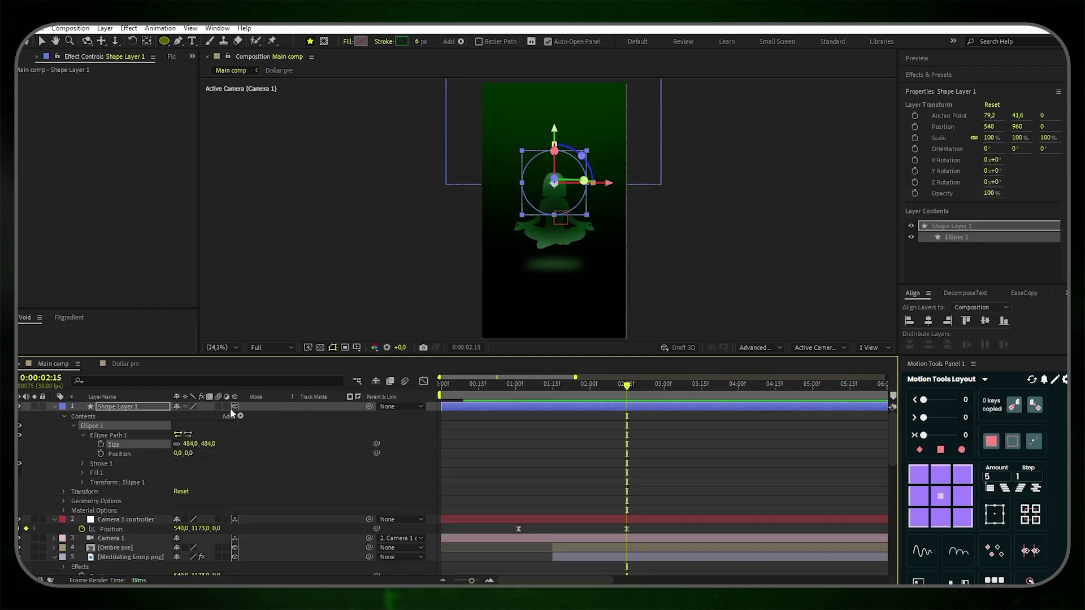
Place the circle layer directly below the Meditating Emoji layer and rename it Cercle 1
left_click(53, 407)
left_click_drag(135, 407, 141, 473)
right_click(141, 473)
left_click(172, 441)
key("BackSpace")
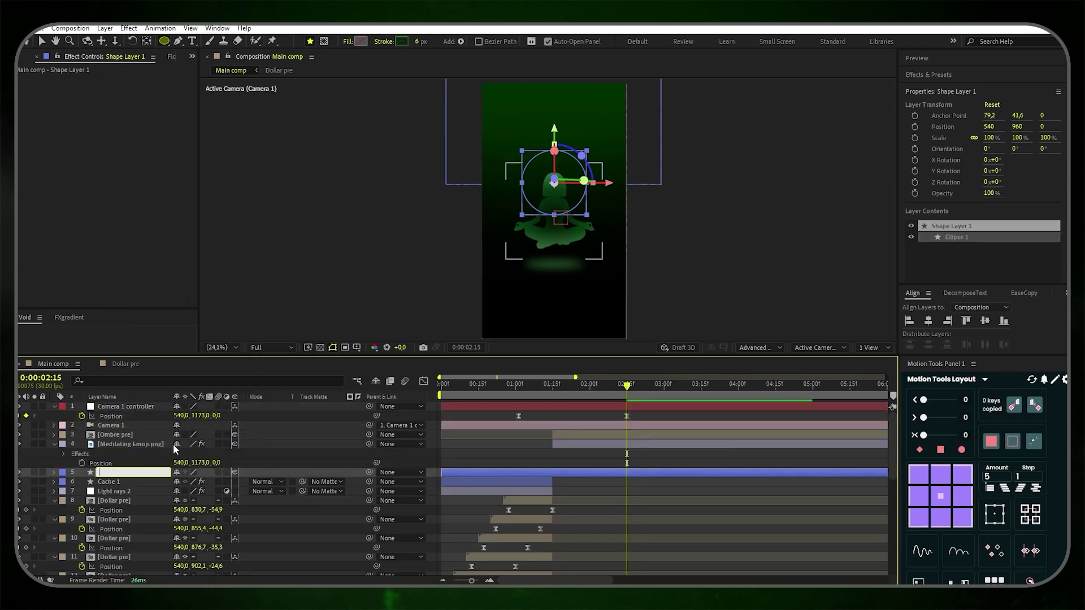
type("Cercle 1")
key("Return")
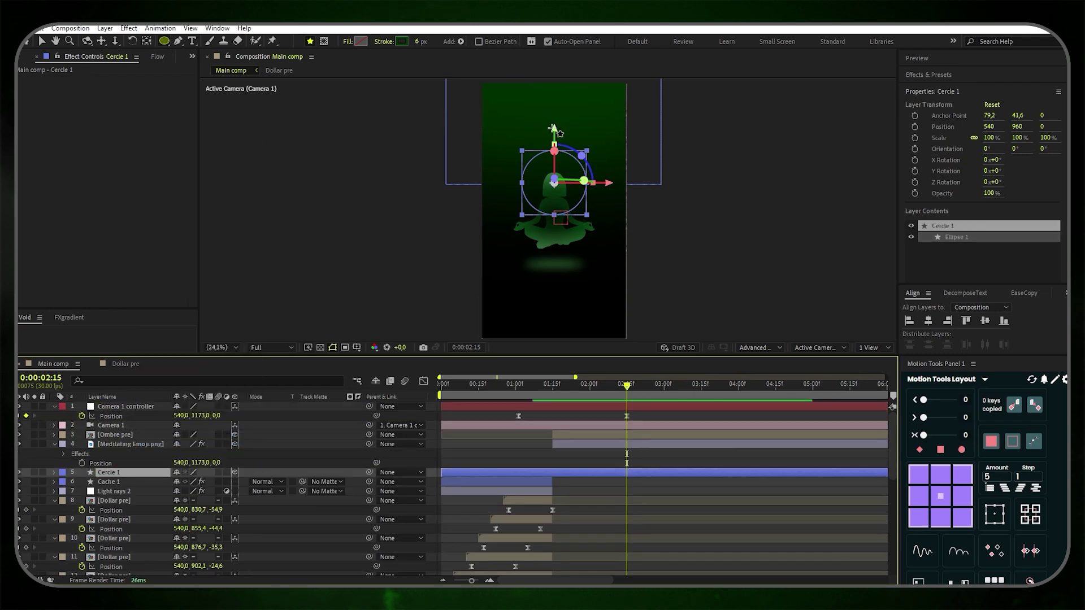
Move Cercle 1 down to Y position 1167 and trim the layer to start at 1:15
left_click(42, 41)
left_click_drag(555, 130, 556, 160)
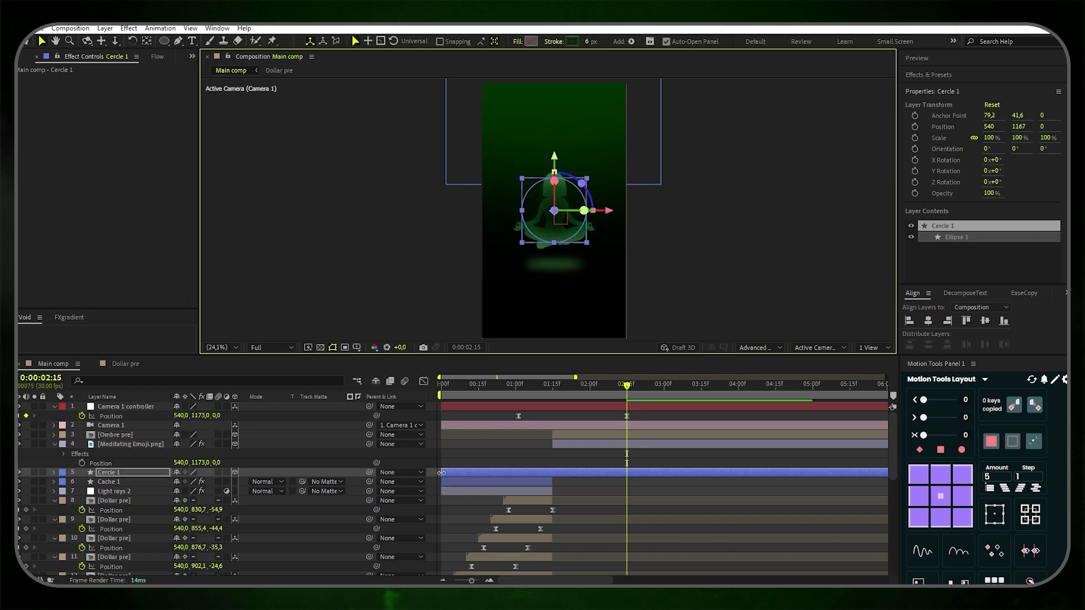
left_click_drag(441, 473, 553, 479)
left_click(601, 484)
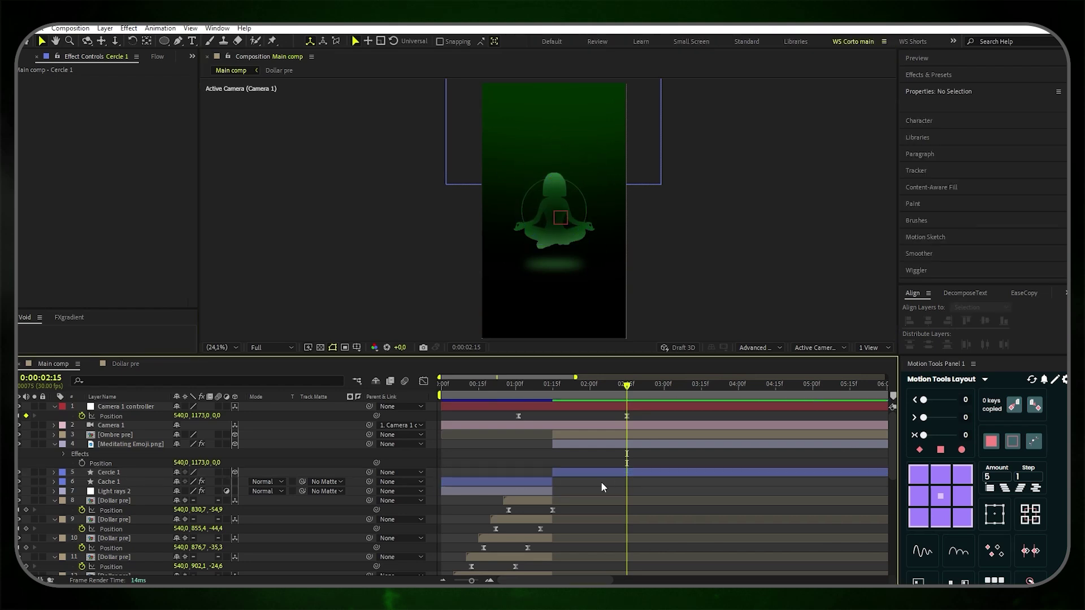
Duplicate Cercle 1 and set the copy's X orientation to 300° so it lies as a tilted ring
left_click(127, 474)
key("ctrl+d")
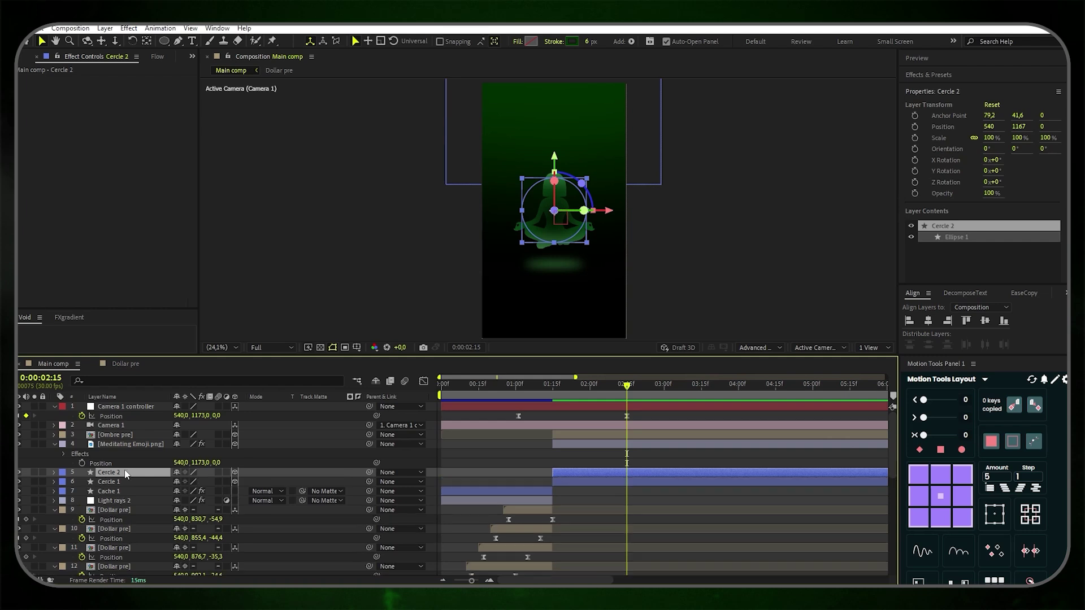
key("r")
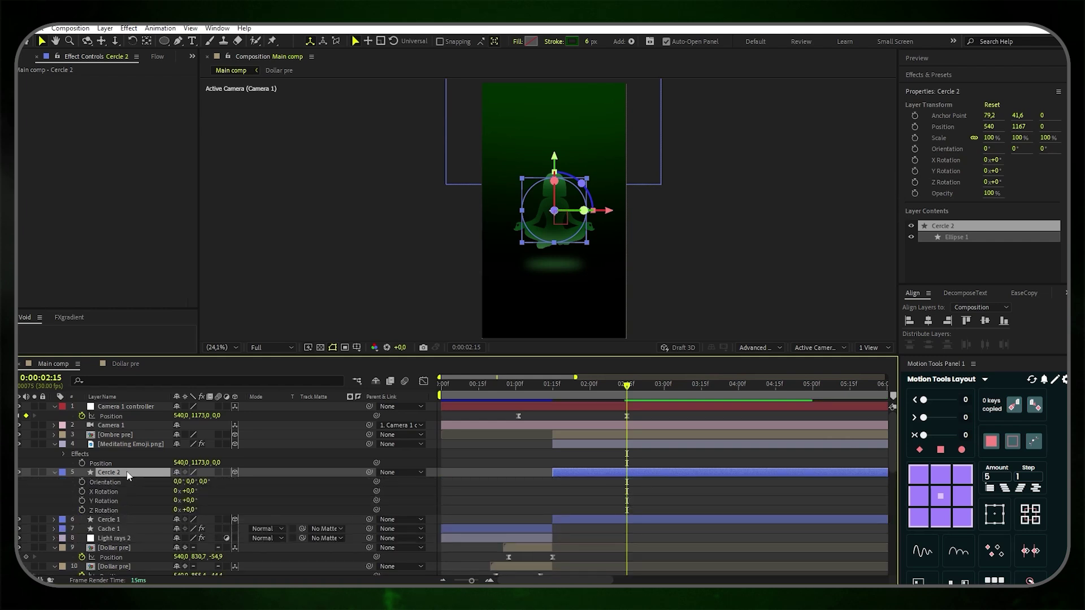
left_click_drag(177, 485, 181, 481)
left_click(181, 481)
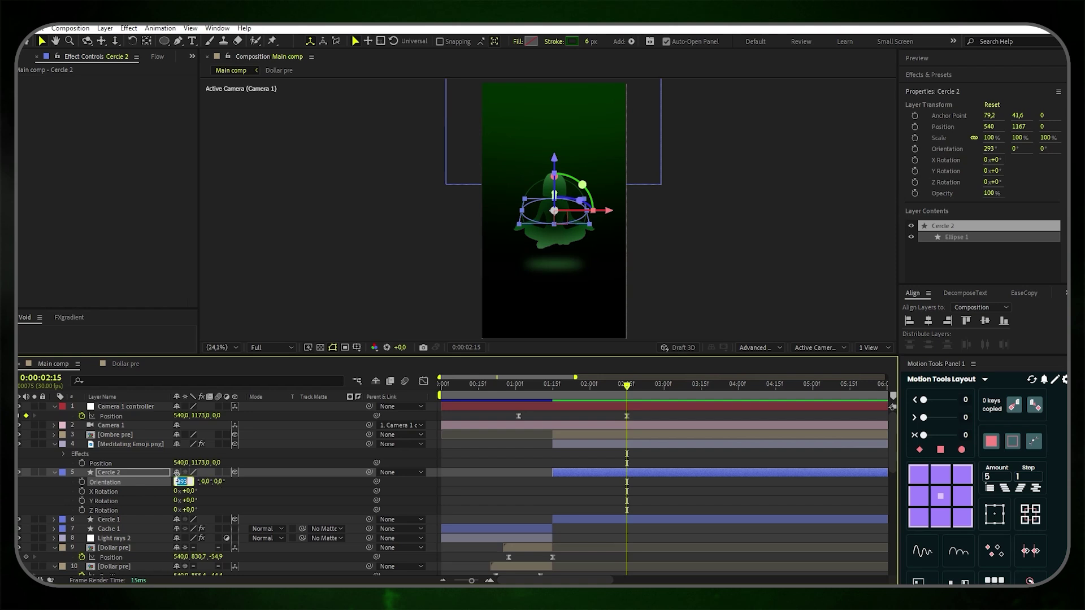
type("300")
key("Return")
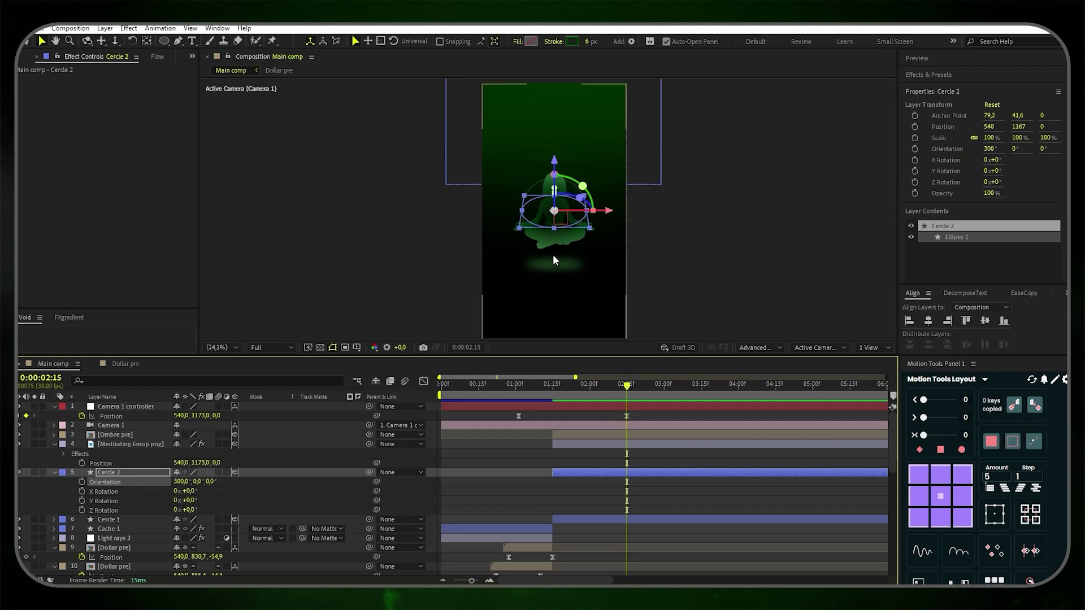
Stretch Cercle 2 horizontally past the emoji's hands and slightly reduce its height
scroll(547, 249, "up", 3)
left_click_drag(628, 214, 645, 213)
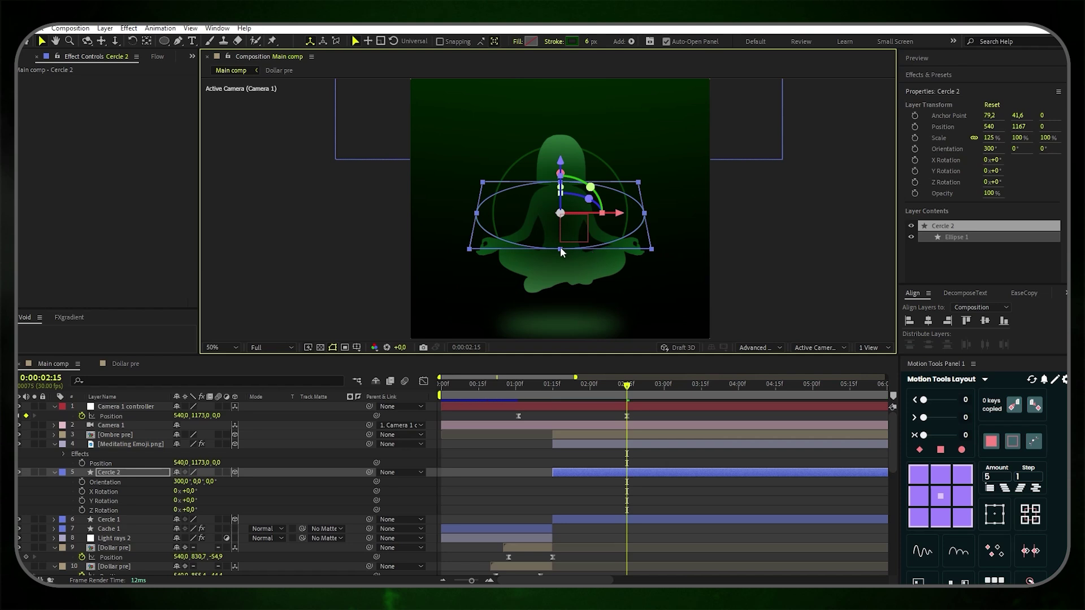
left_click_drag(561, 247, 562, 245)
left_click_drag(646, 214, 654, 216)
left_click(467, 480)
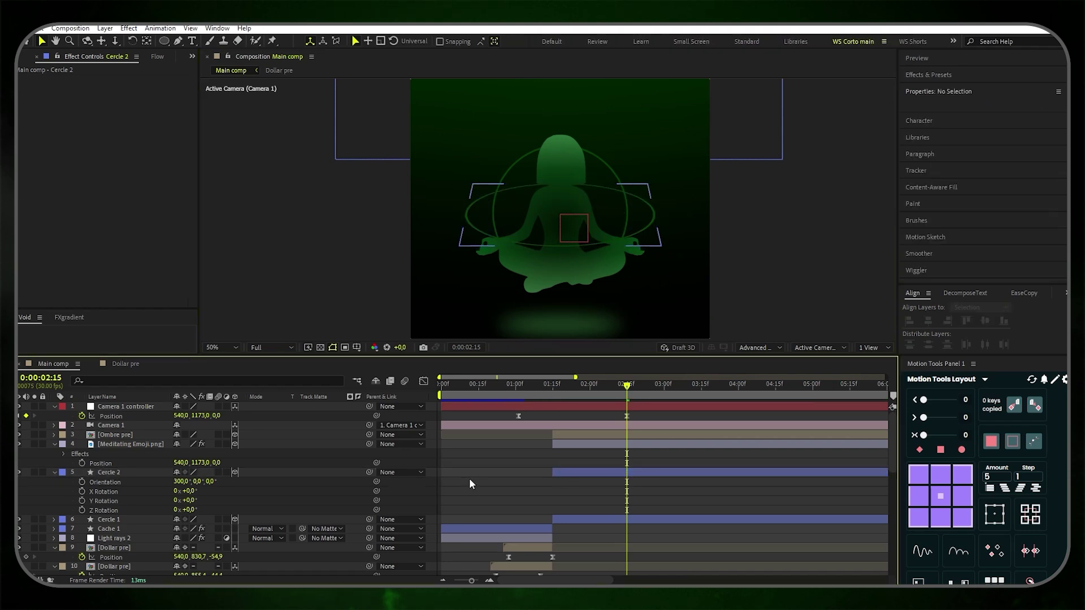
Set Cercle 2's Y rotation to -4° and move the layer directly above the Meditating Emoji layer
left_click(191, 500)
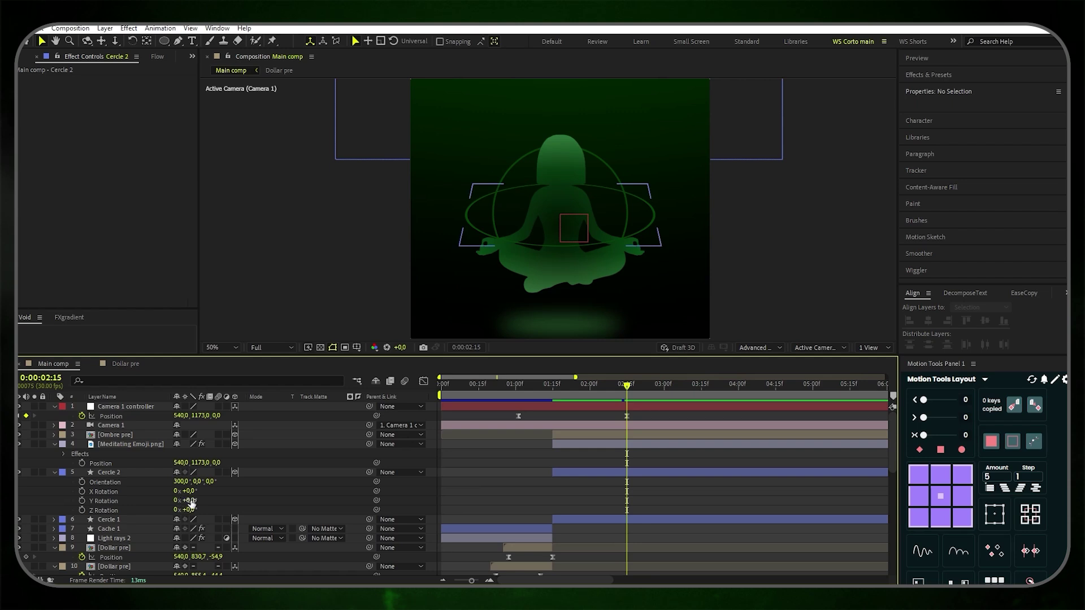
type("-4")
key("Return")
left_click_drag(135, 477, 151, 444)
left_click(479, 471)
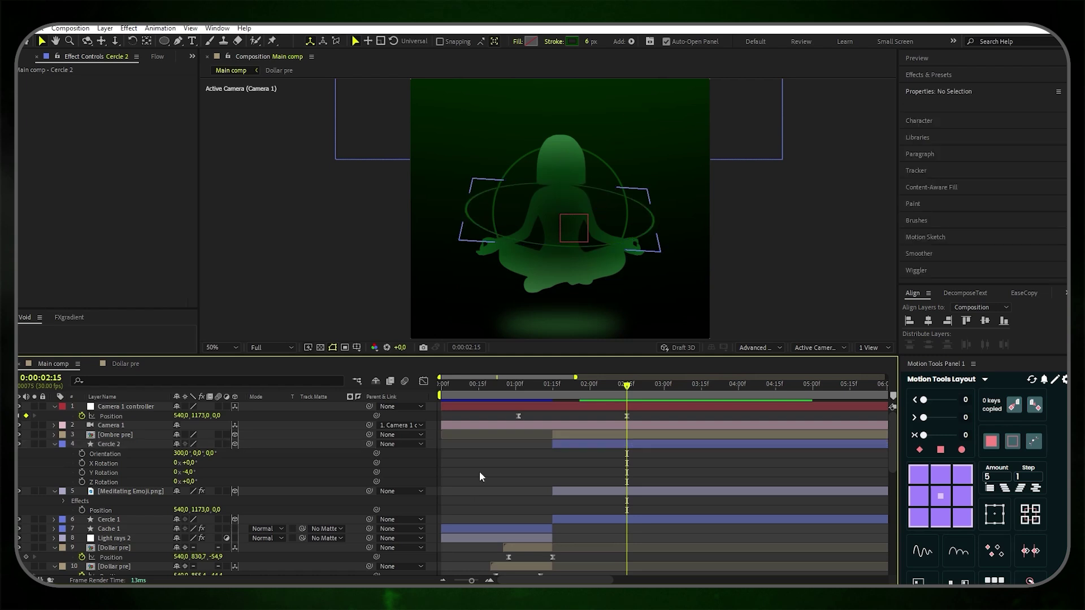
Add the text "Patience" beside the emoji in Montserrat Light at 30 px
left_click(193, 40)
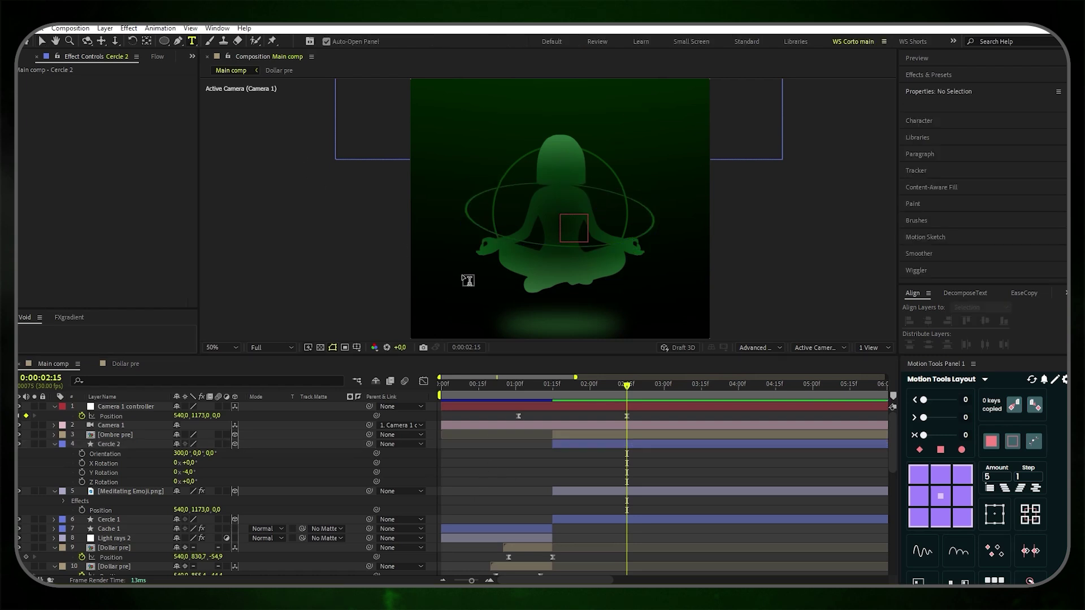
left_click(468, 195)
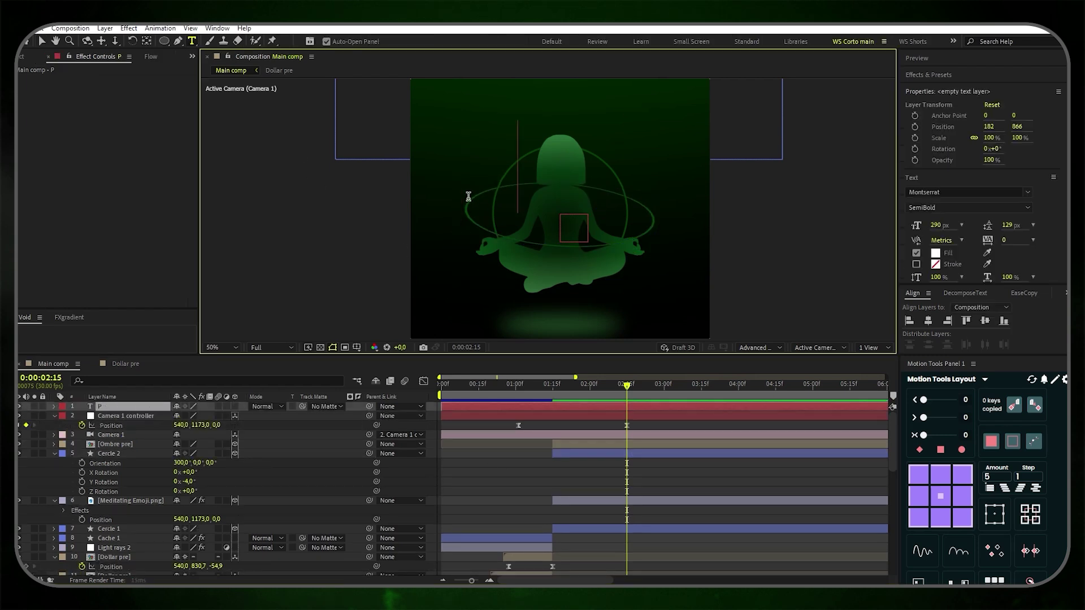
type("Patience")
key("ctrl+a")
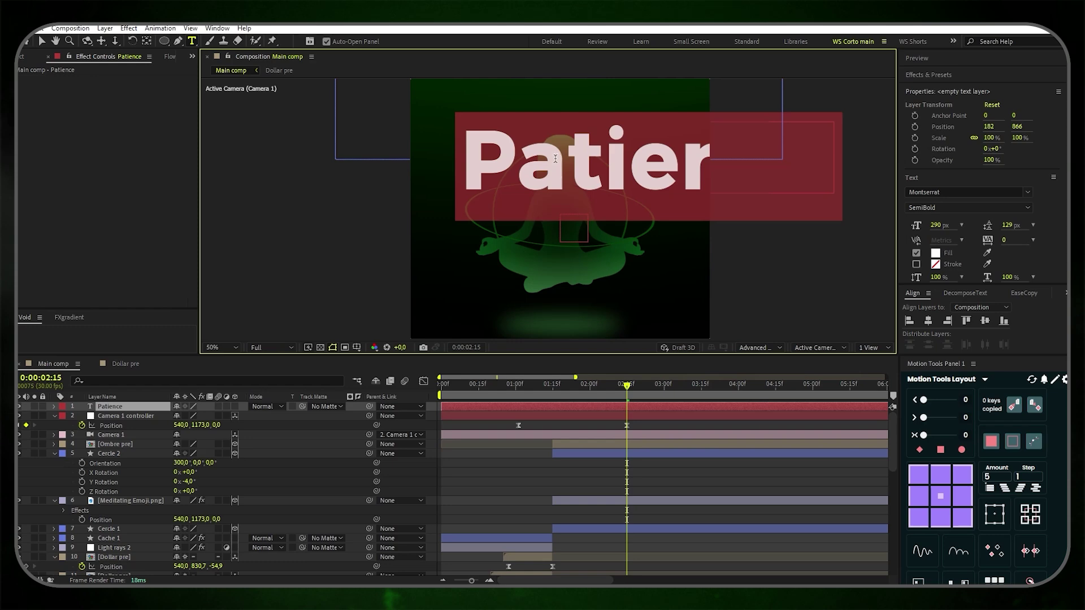
left_click(917, 209)
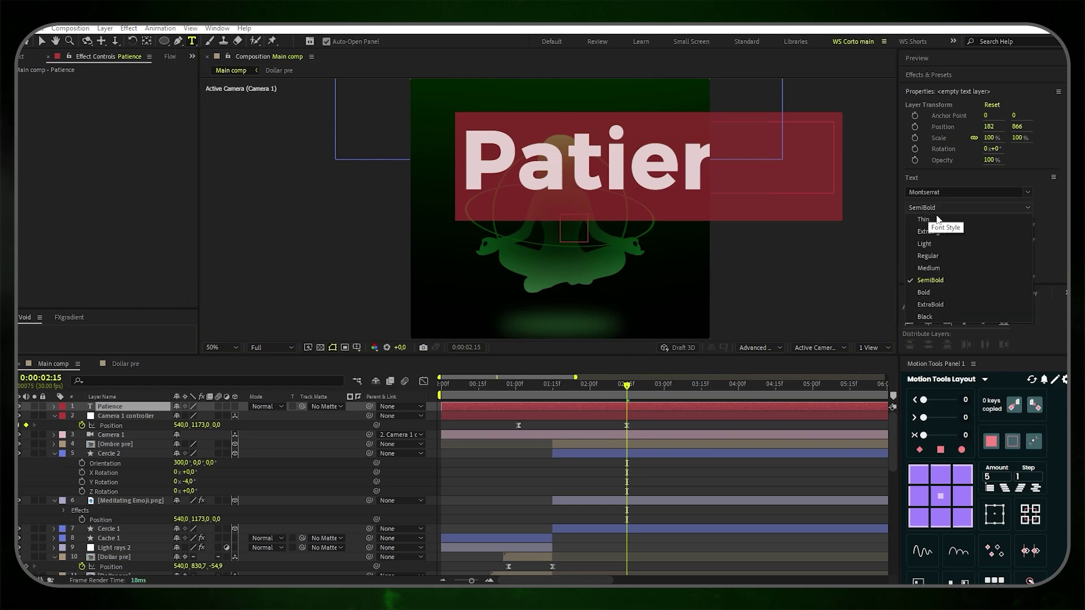
left_click(937, 244)
left_click(939, 225)
type("30")
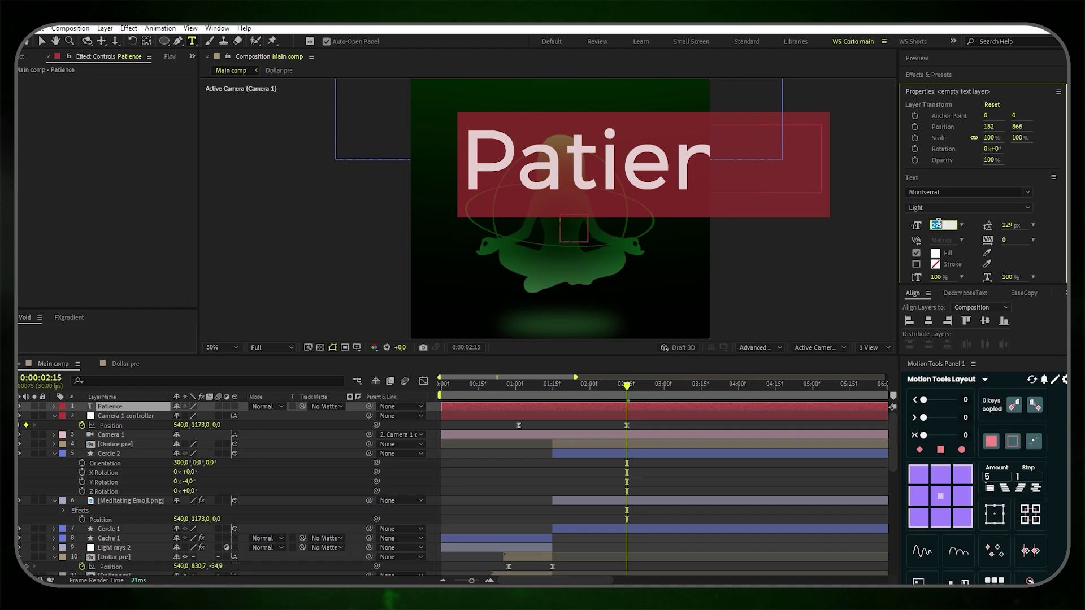
key("Return")
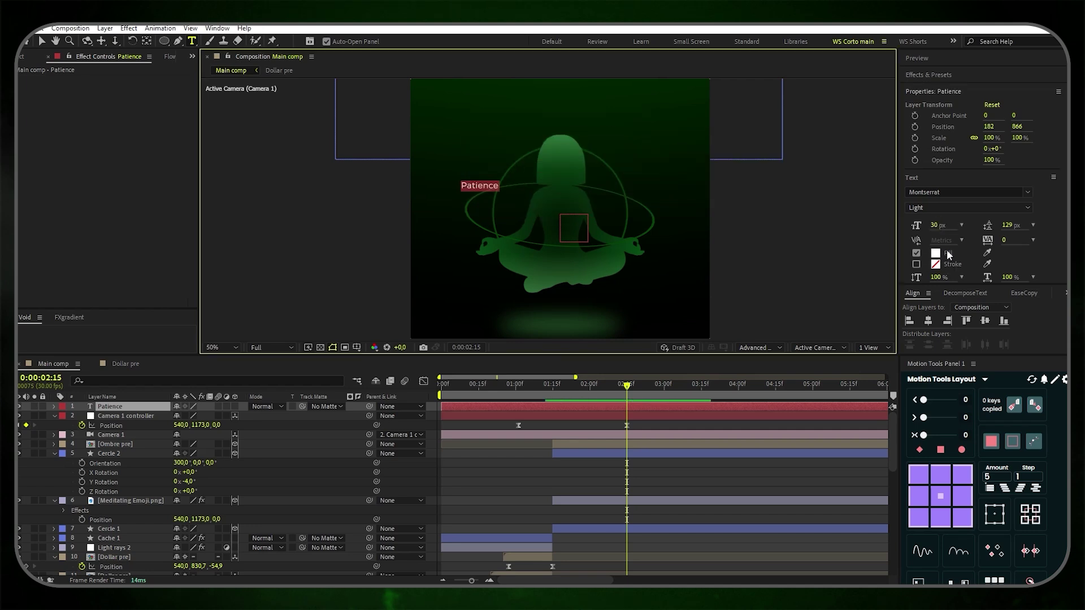
Make the Patience text 3D and position it on the ring's left side at about 140, 1140, -35
left_click(235, 407)
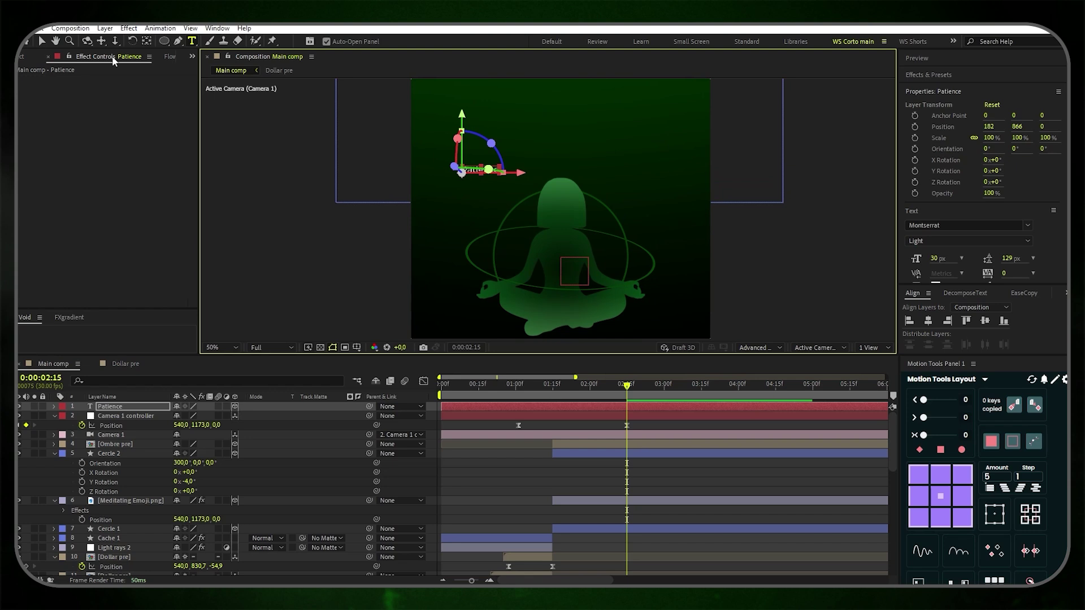
left_click(42, 41)
left_click_drag(463, 119, 468, 193)
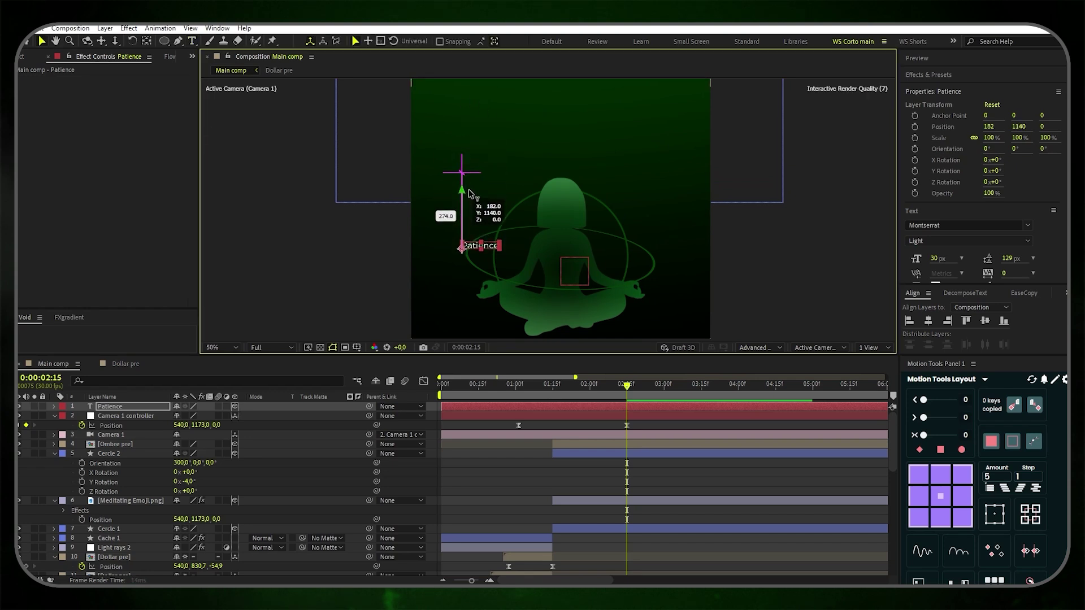
left_click_drag(523, 247, 506, 256)
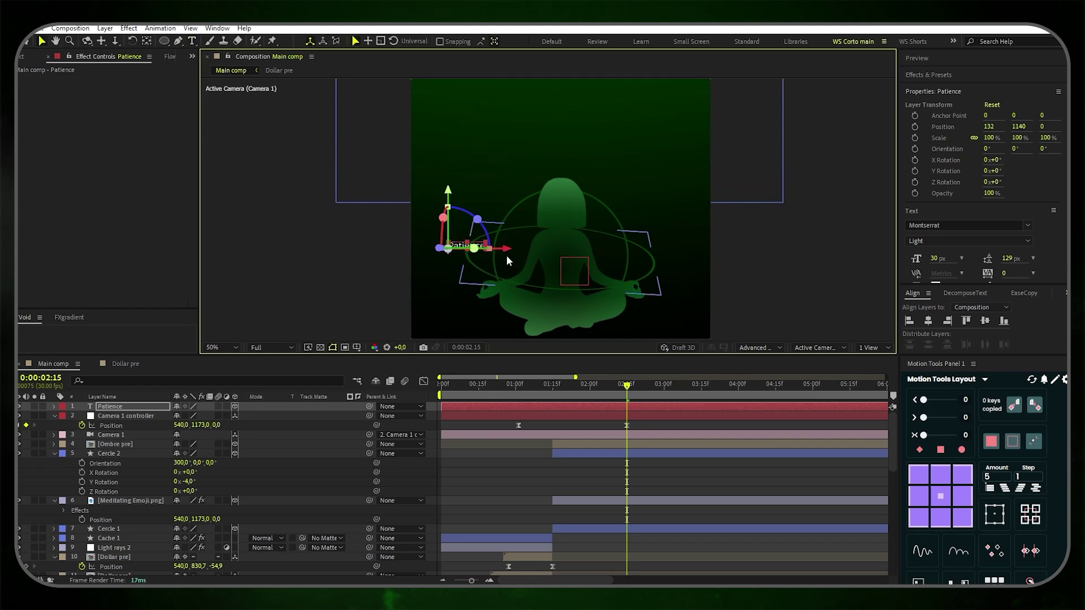
left_click_drag(439, 249, 441, 256)
left_click(221, 316)
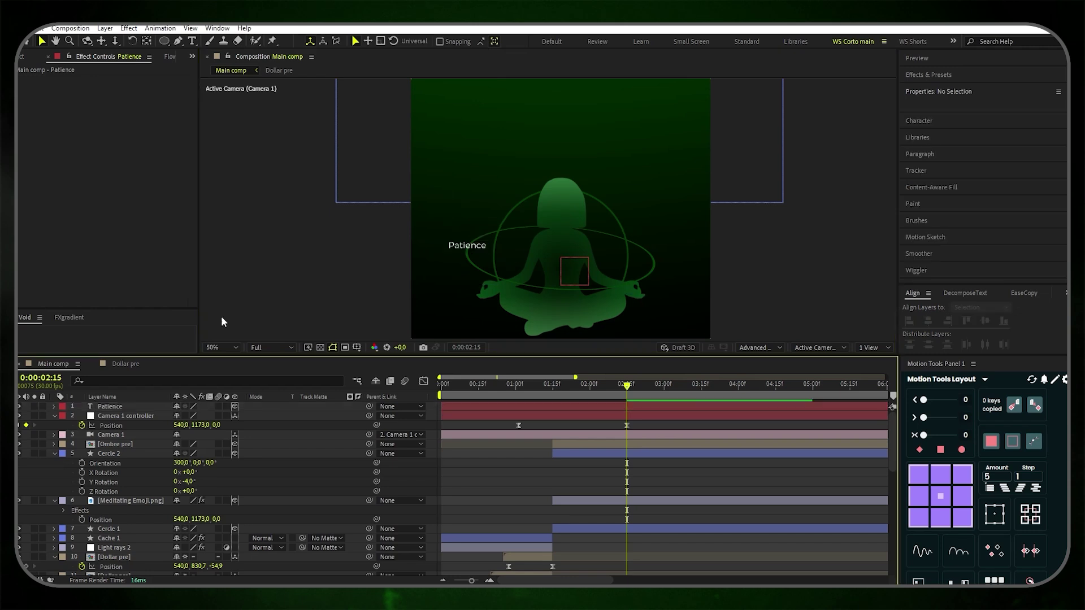
Move the Patience layer directly below Camera 1 and trim it to start at 1:15
left_click_drag(134, 409, 137, 435)
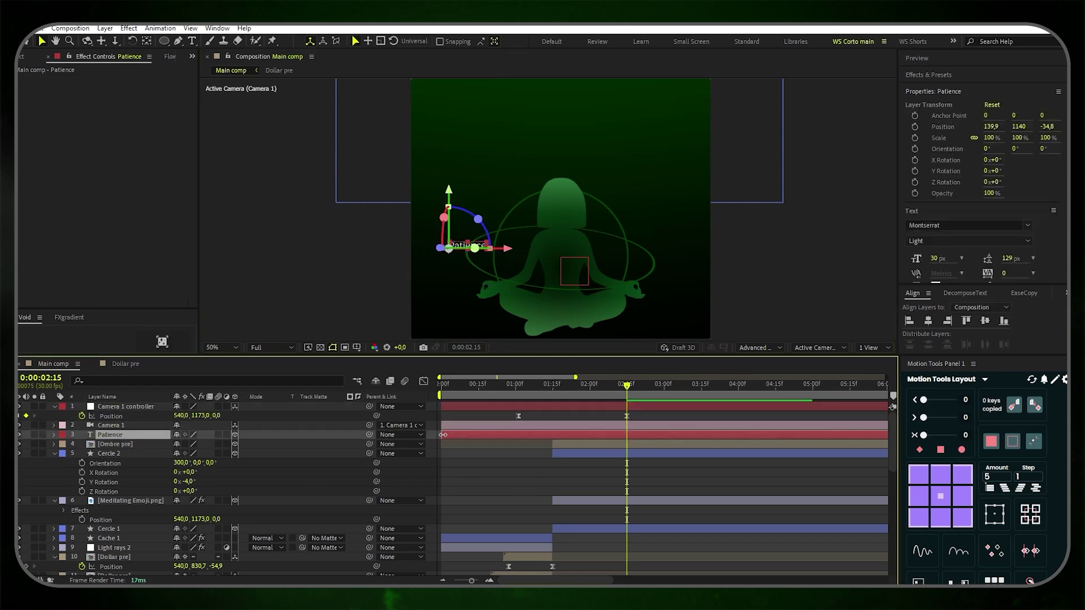
left_click_drag(442, 435, 553, 441)
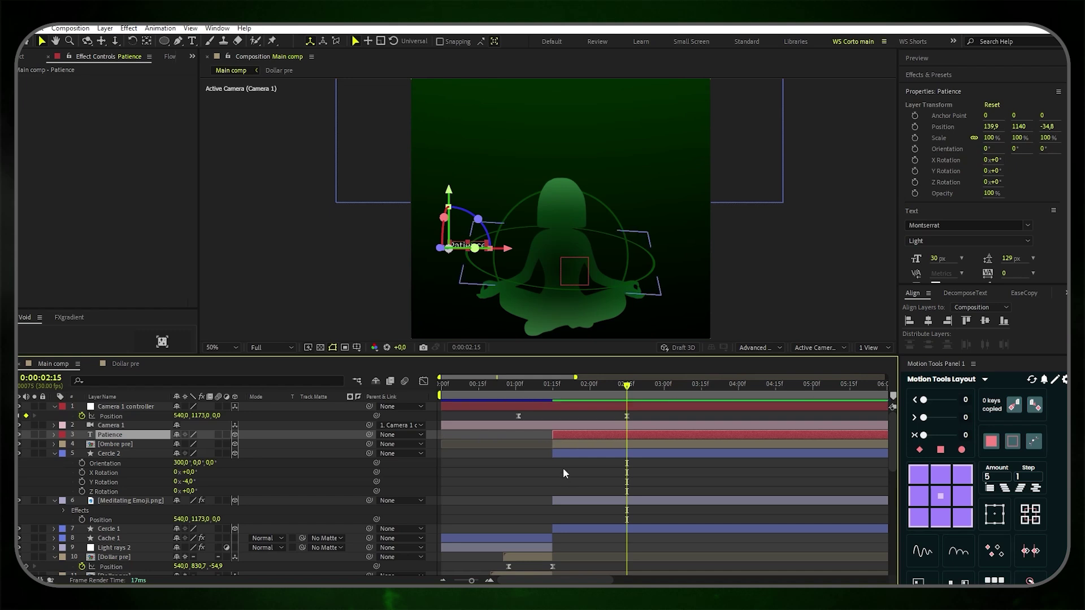
Duplicate the Patience text, change the copy to "Consistency", and place it on the ring's right side at about X 768, Y 1182
key("ctrl+d")
left_click_drag(505, 252, 686, 273)
double_click(662, 244)
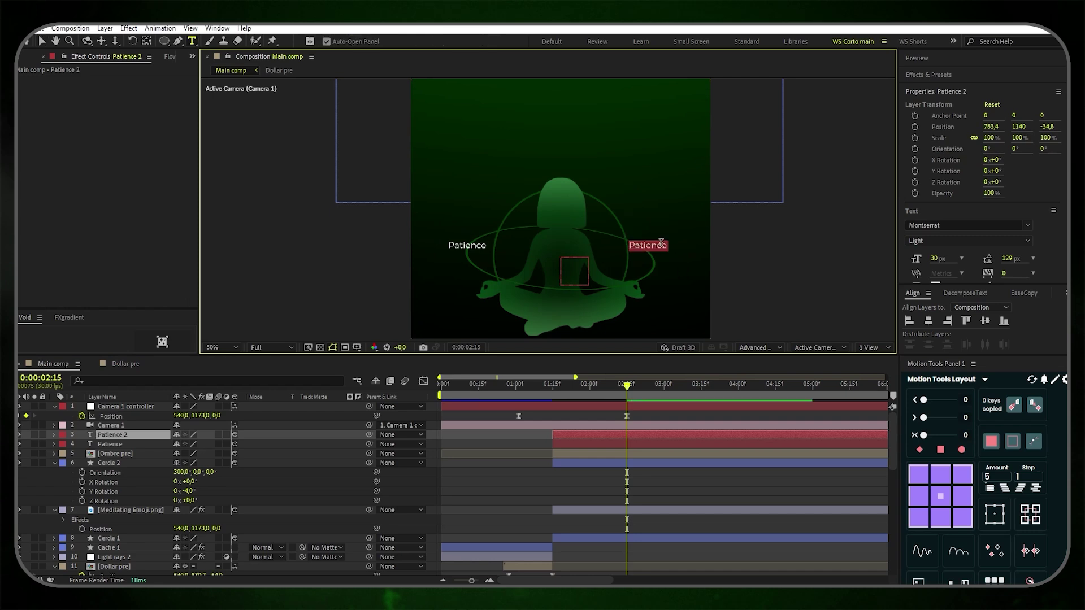
type("C")
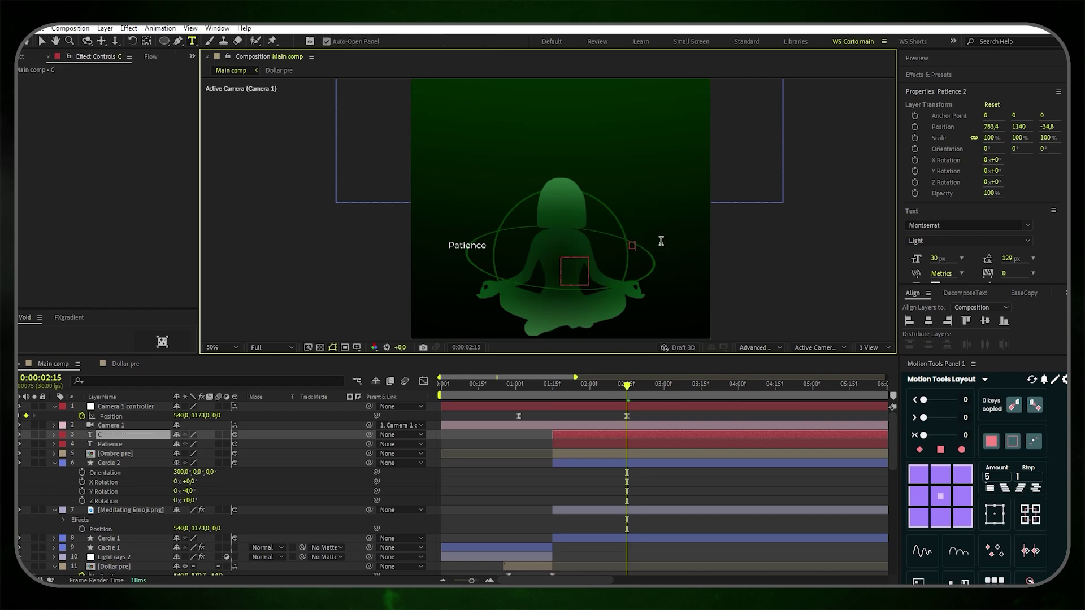
type("onsistency")
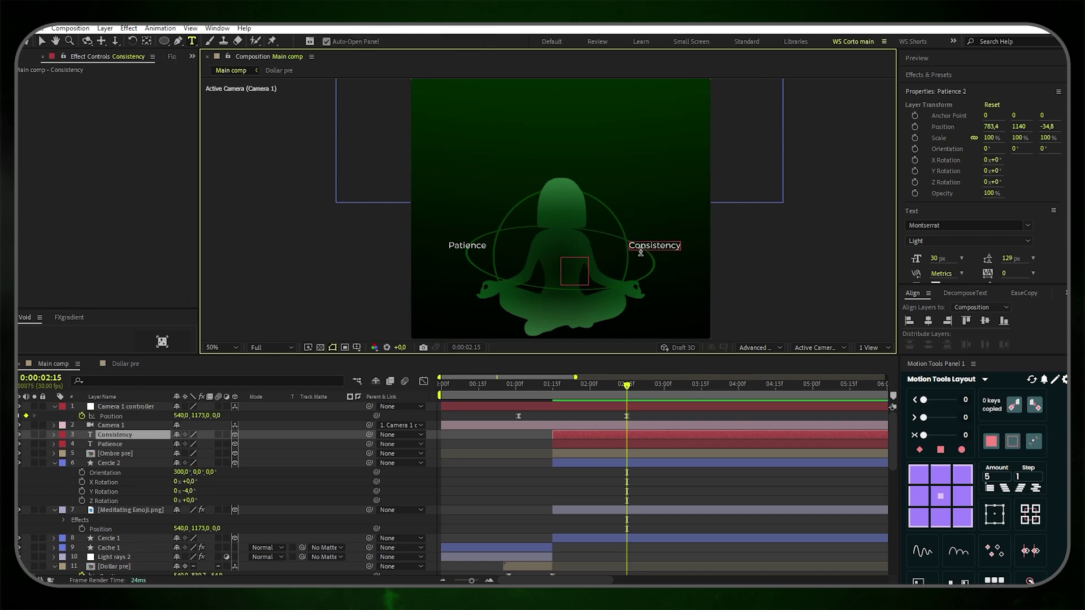
left_click(42, 41)
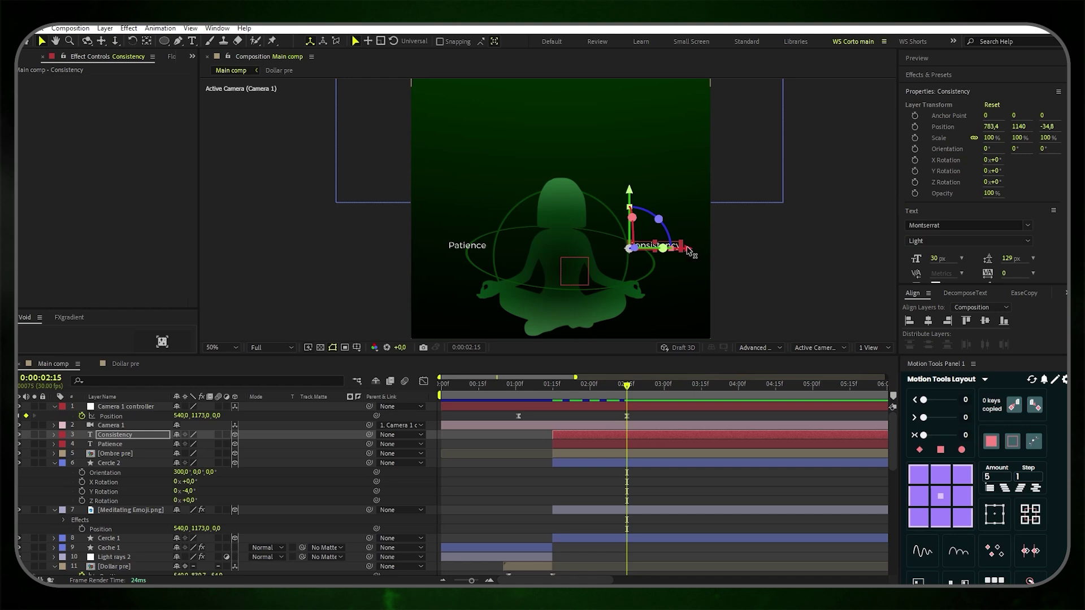
left_click_drag(624, 188, 624, 200)
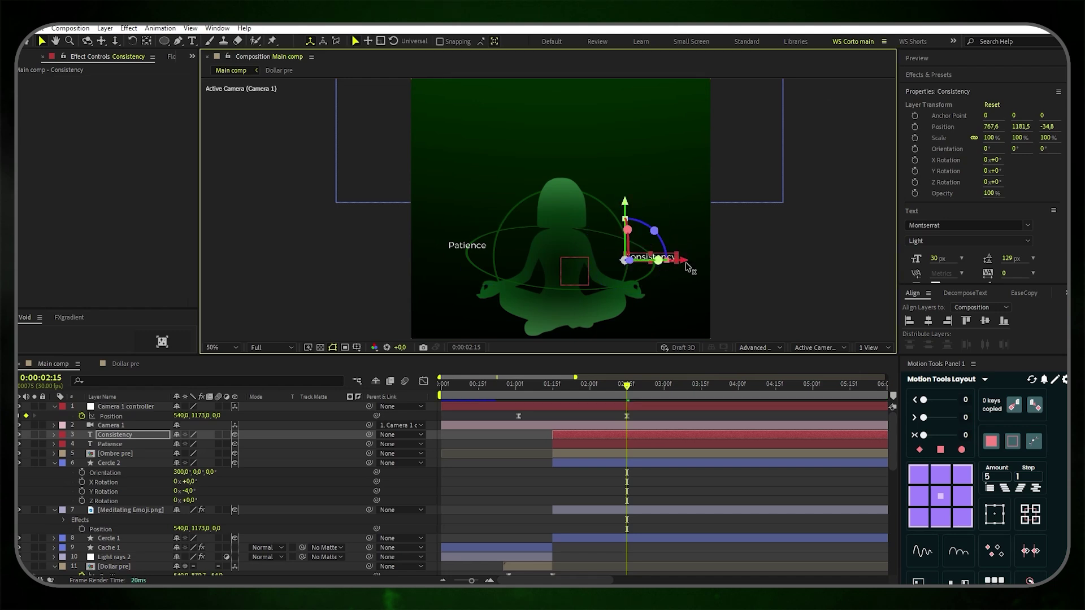
Create a new null object named Cercle controller and make it a 3D layer
left_click(307, 256)
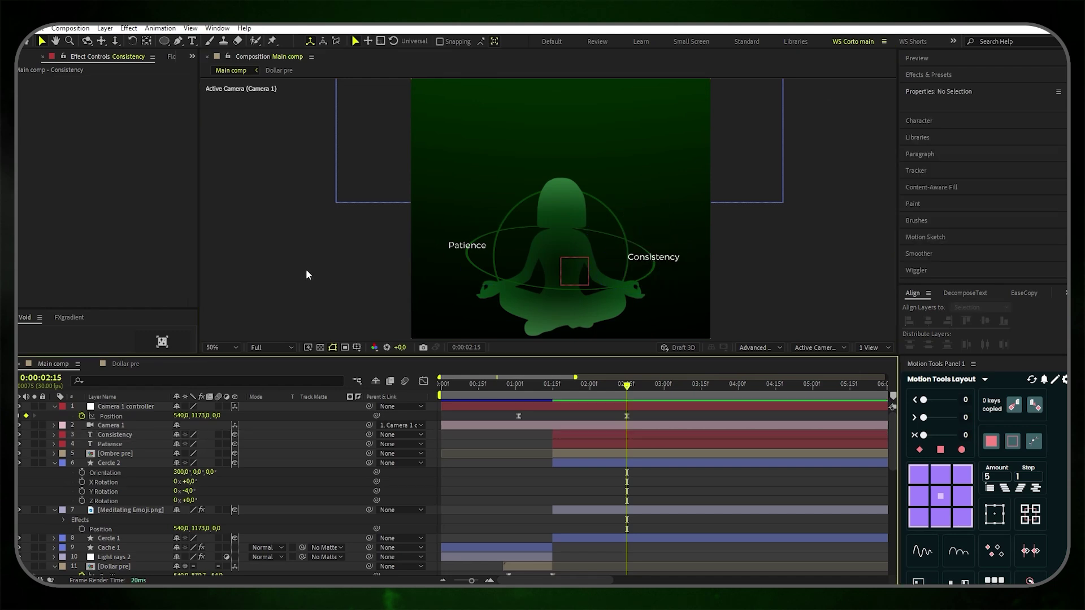
left_click(105, 28)
mouse_move(127, 40)
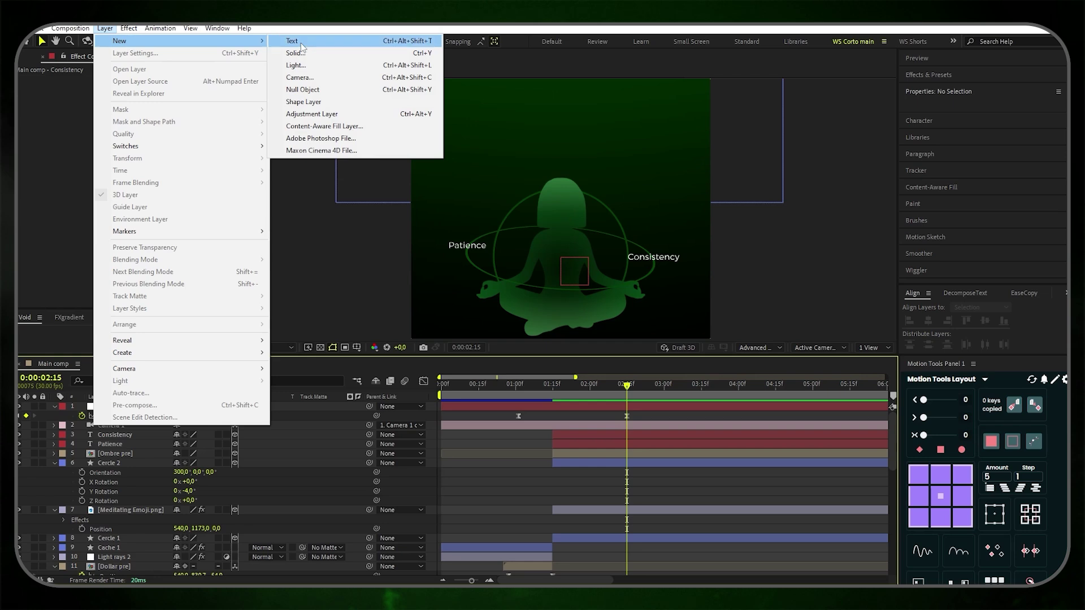
left_click(324, 91)
right_click(149, 407)
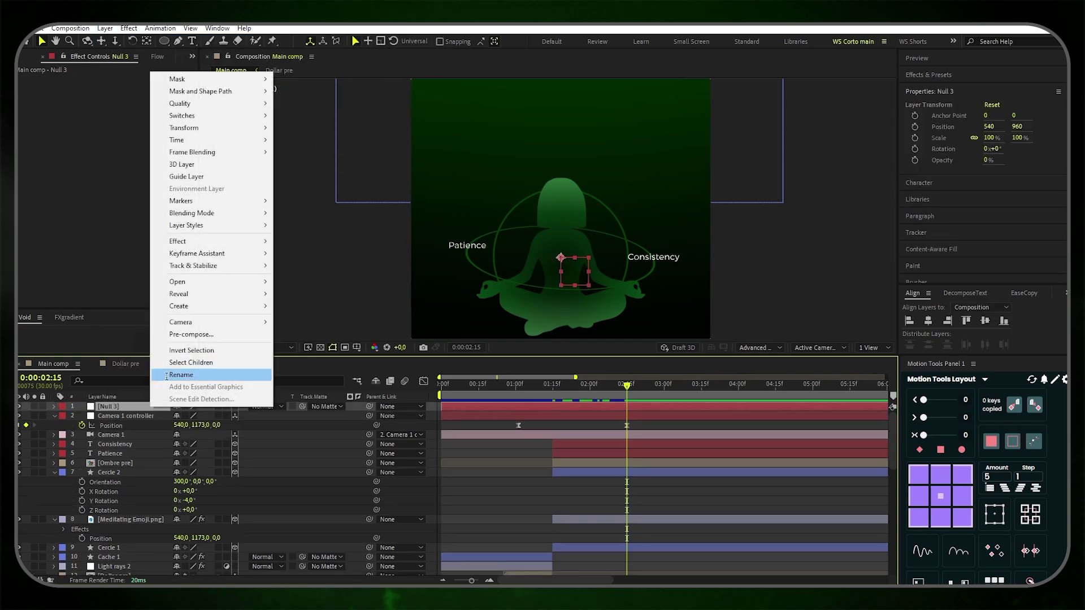
left_click(165, 374)
type("Cer'cle")
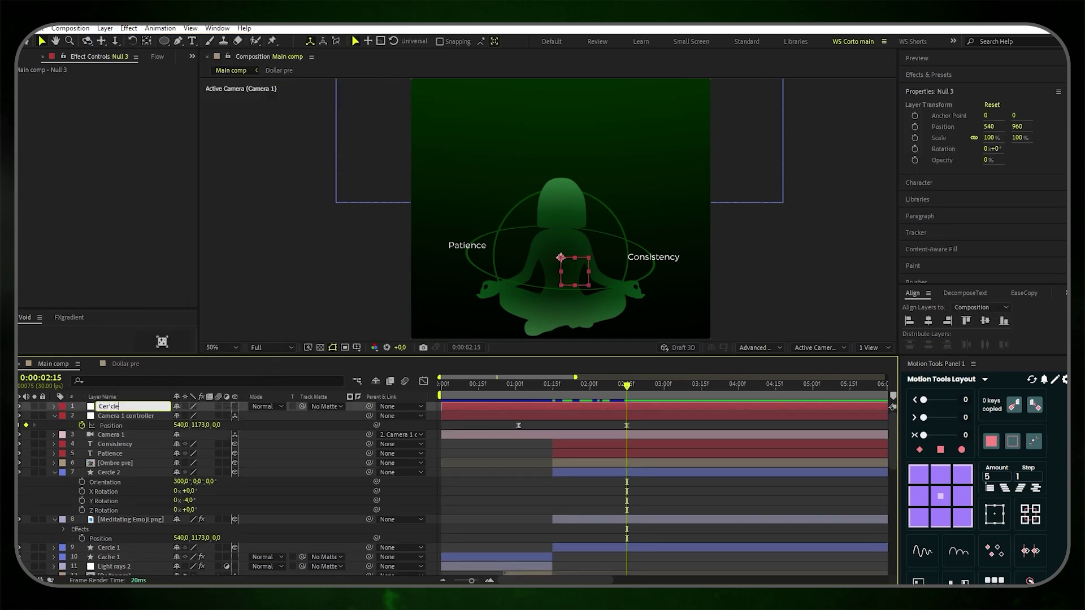
type(" controller")
key("Return")
left_click(236, 406)
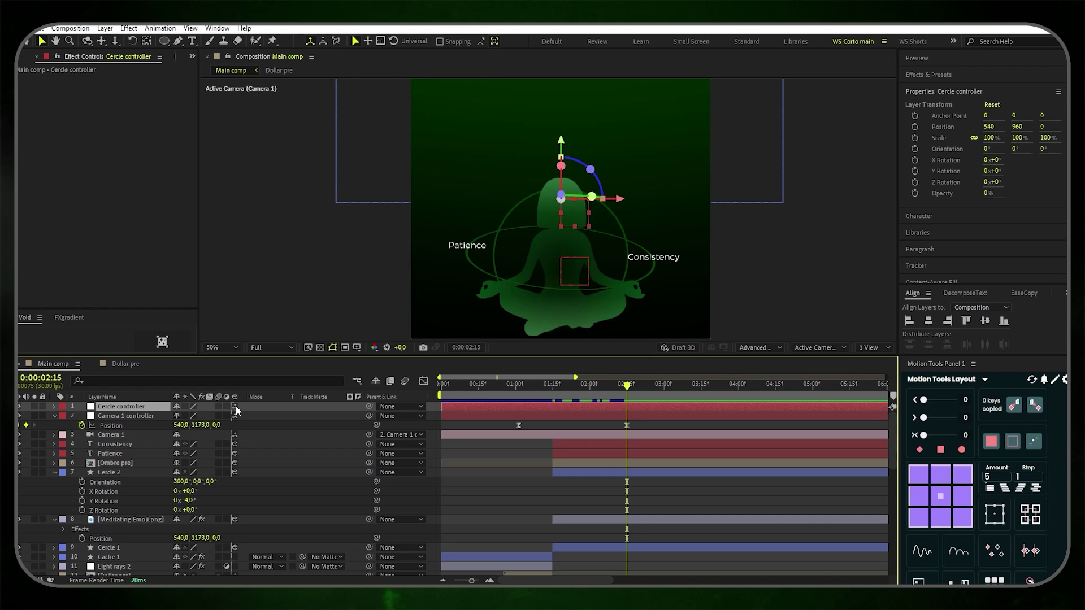
Place the Cercle controller layer directly below Camera 1 and trim its start to 1:15, where the text layers begin
left_click_drag(133, 407, 144, 438)
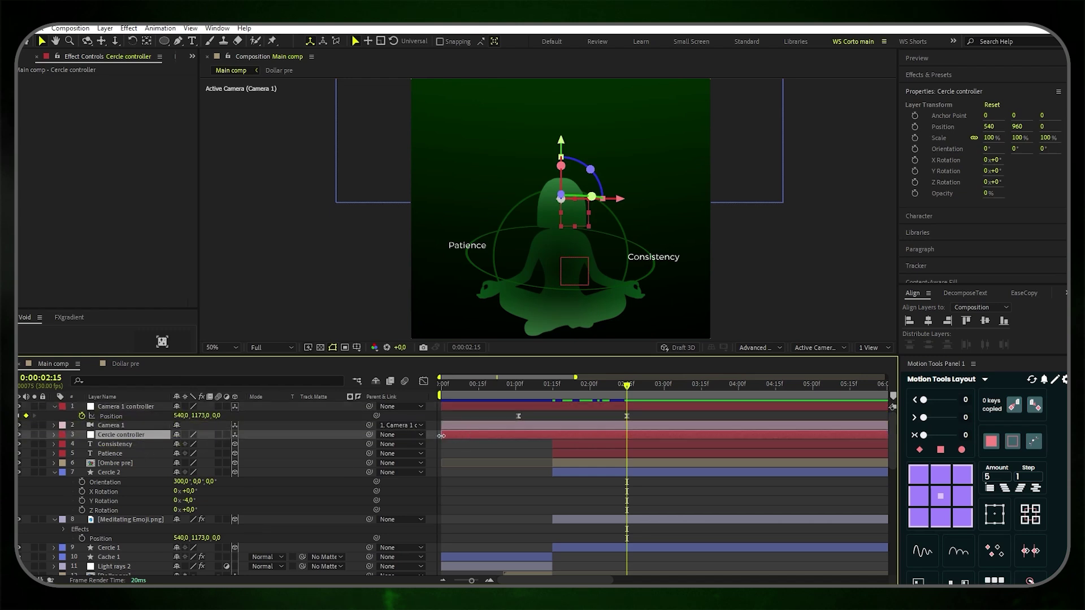
left_click_drag(446, 435, 555, 447)
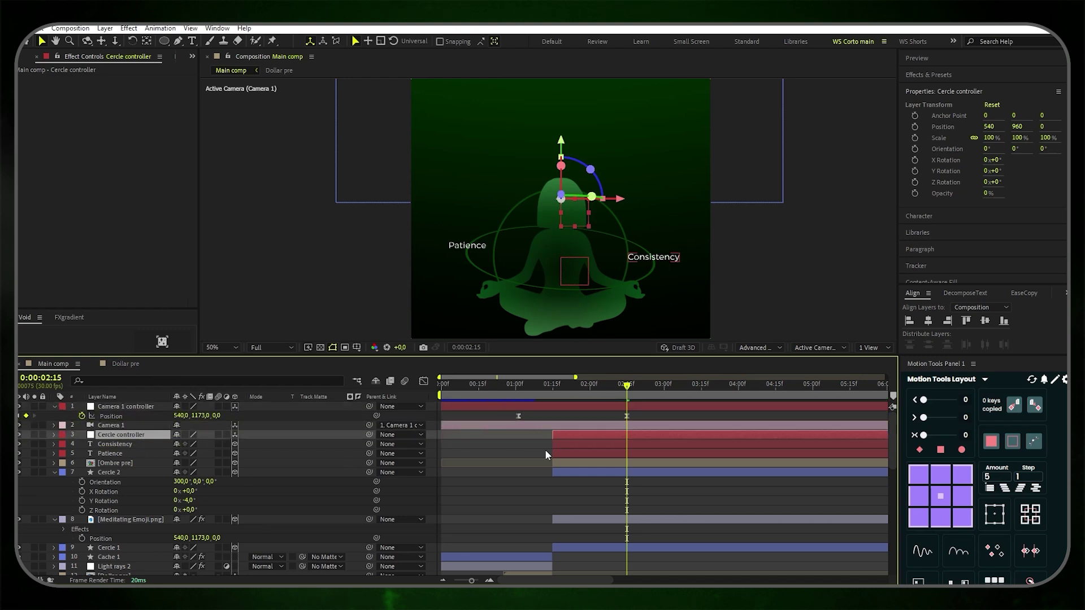
Set the Cercle controller's Y position to 1175 so it sits at the centre of the circles
key("p")
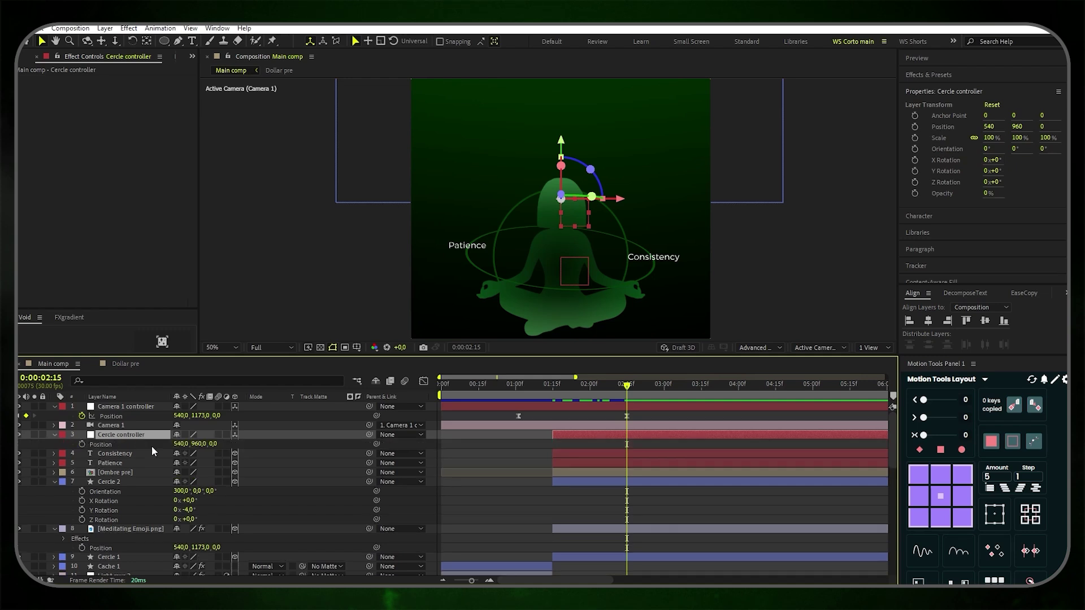
left_click_drag(192, 444, 511, 344)
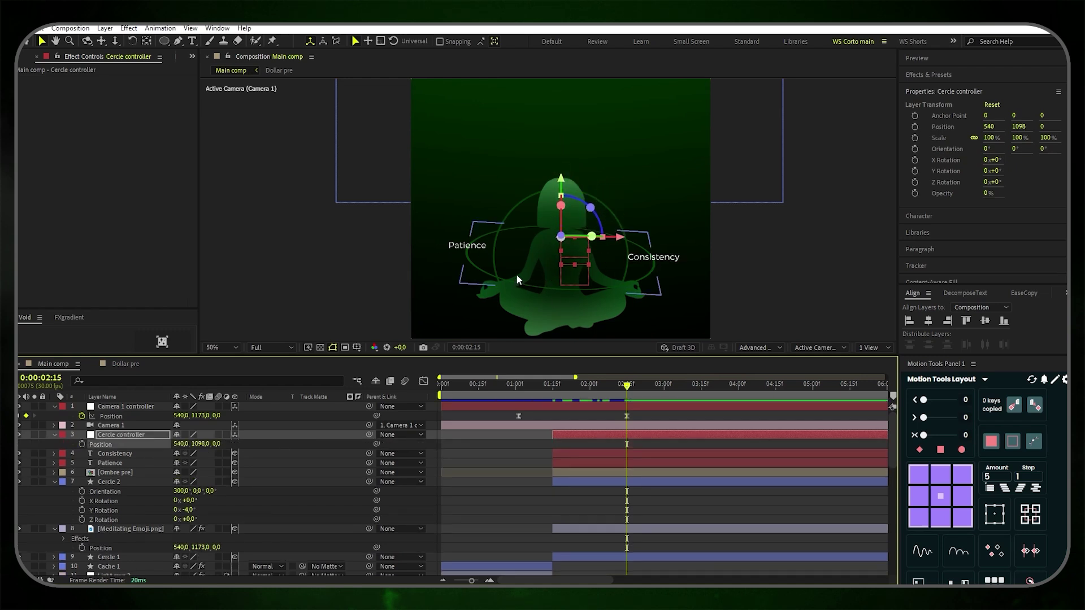
left_click_drag(197, 444, 241, 442)
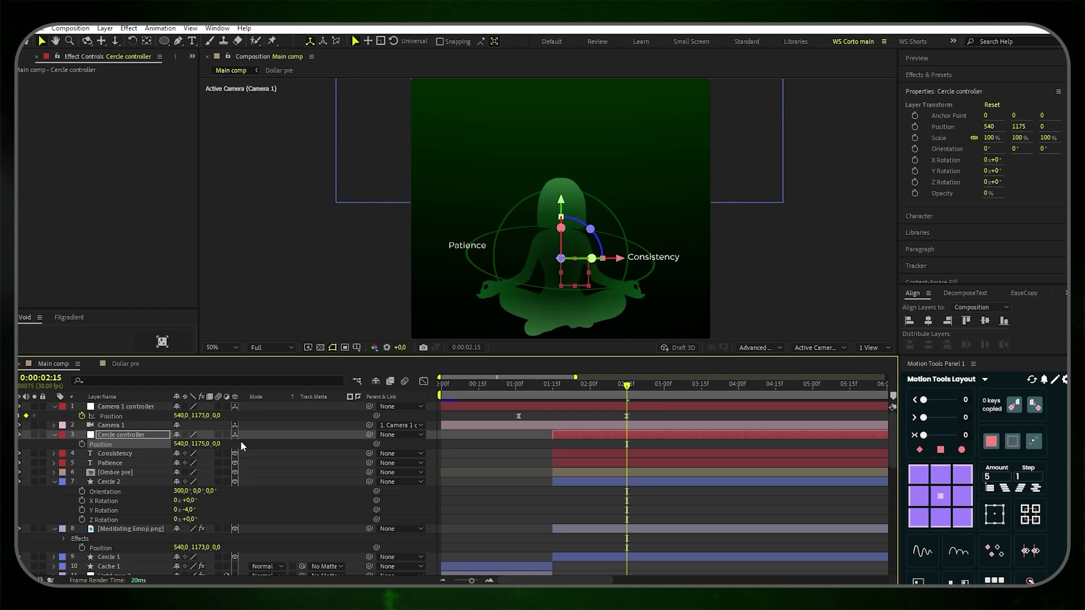
Parent the Consistency, Patience and Cercle 2 layers to the Cercle controller null
left_click(126, 480)
left_click(127, 462, "ctrl")
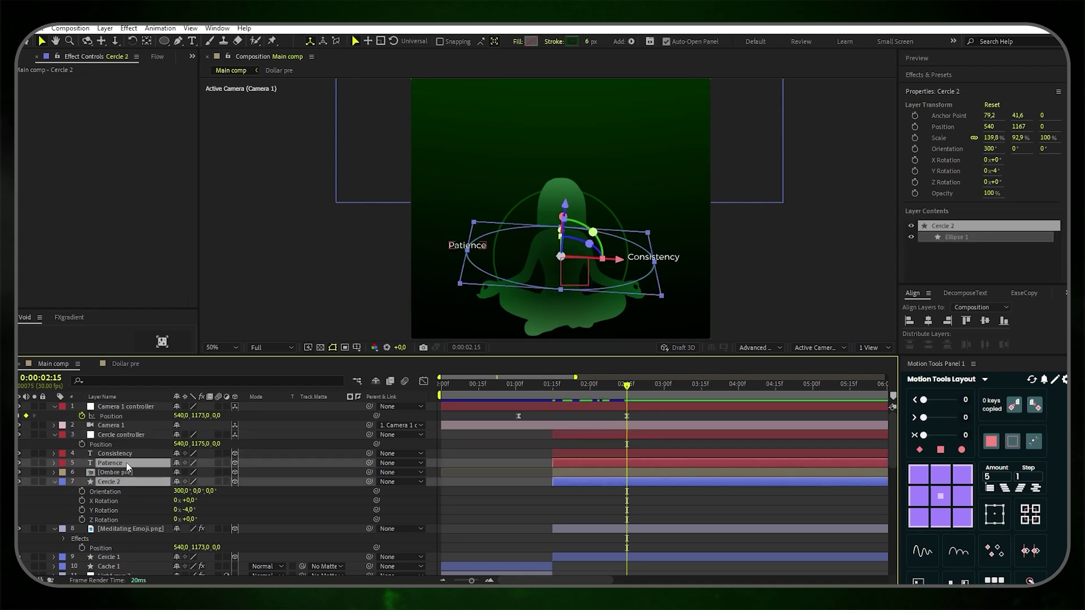
left_click(138, 455, "ctrl")
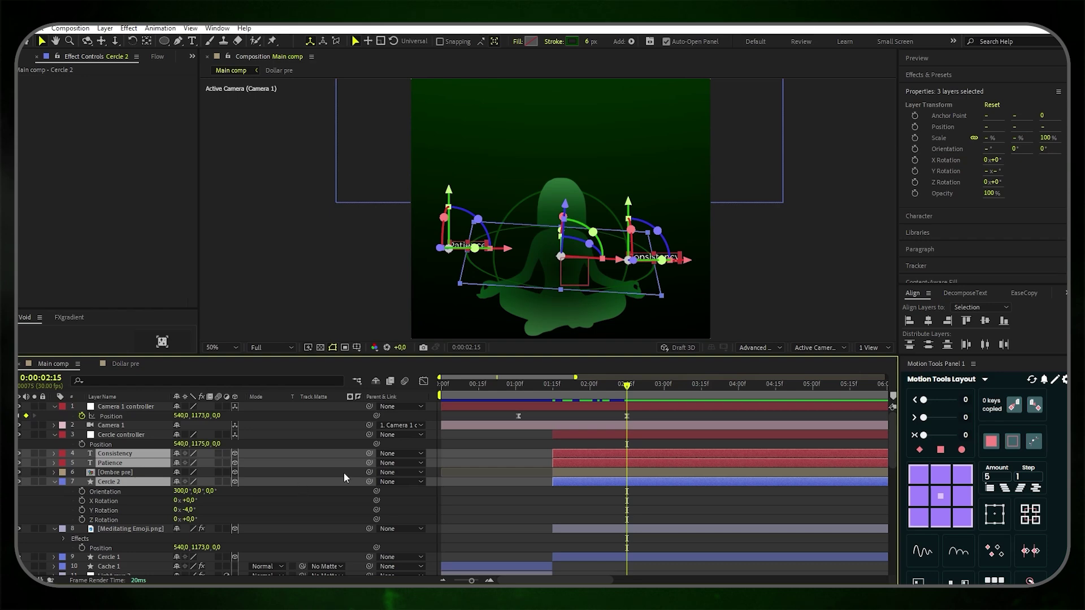
left_click_drag(370, 453, 133, 441)
Add the expression wiggle(0.8,4) to the Z Rotation of the Cercle controller
left_click(128, 436)
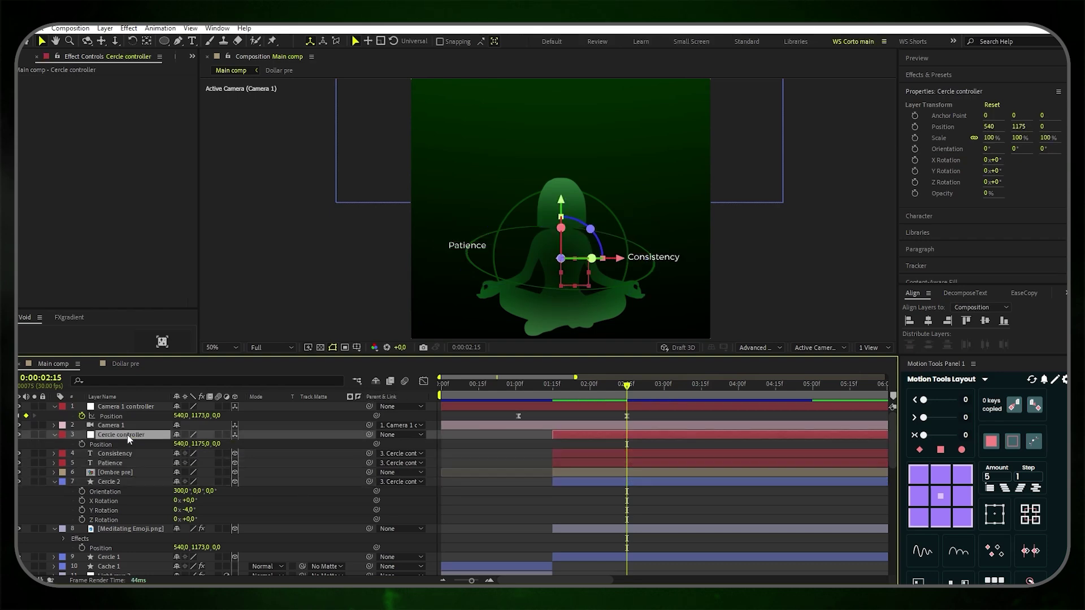
key("r")
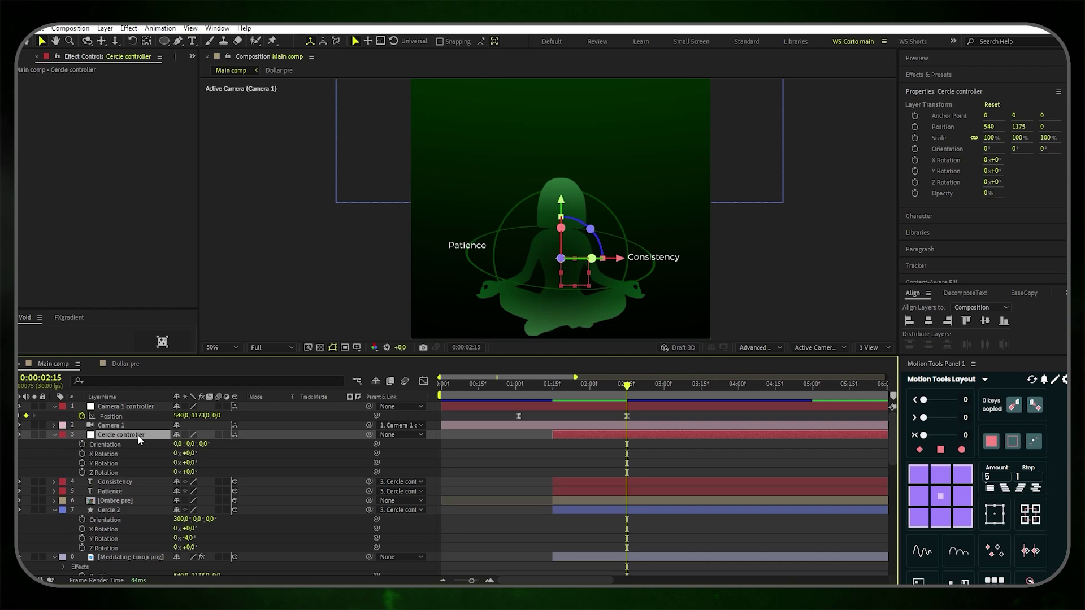
left_click(80, 470, "alt")
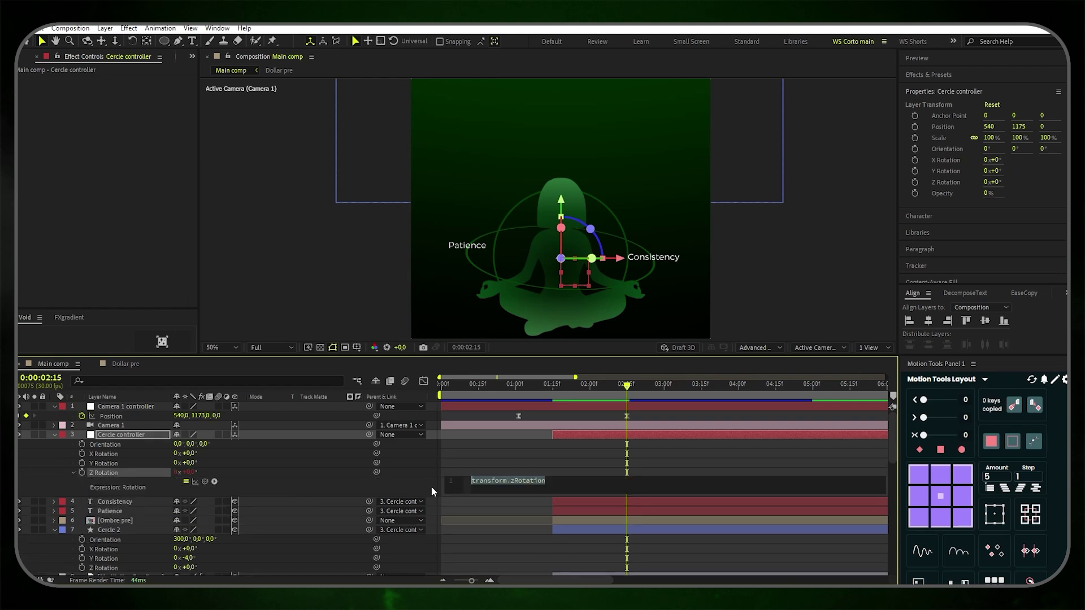
type("wigg")
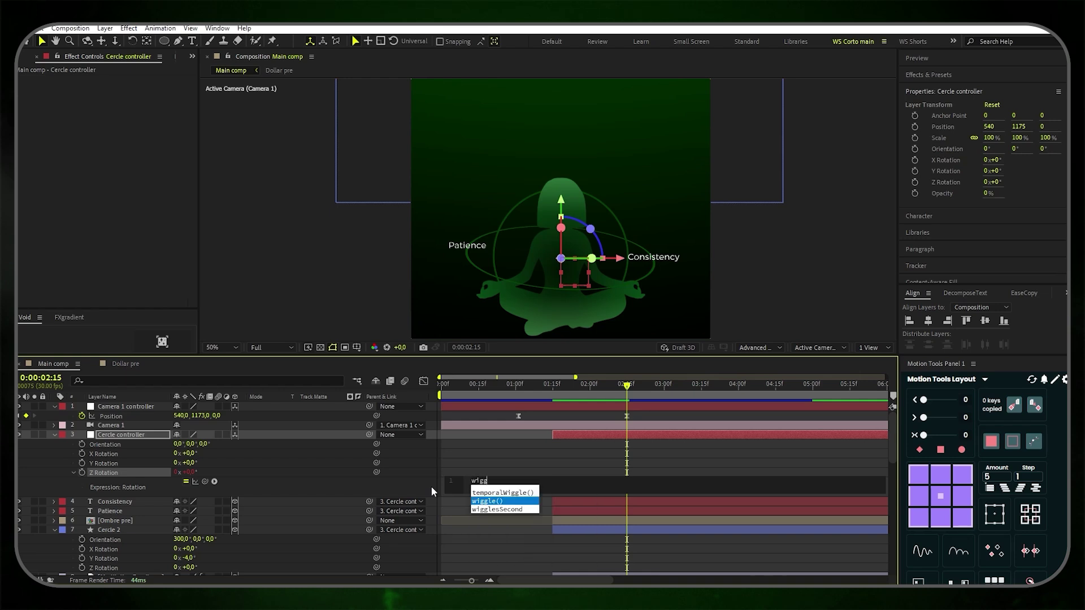
key("Return")
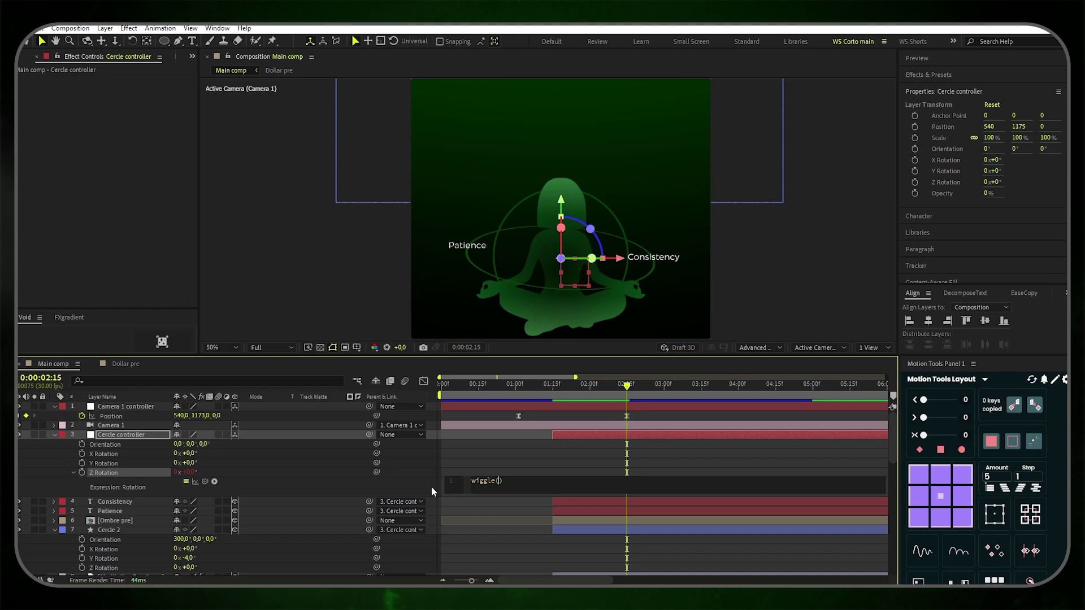
type("0.8,4")
left_click(422, 480)
Preview the wiggling circle and texts from near the start of their layers, and return to 0:00:02:15
left_click_drag(622, 388, 564, 388)
key("space")
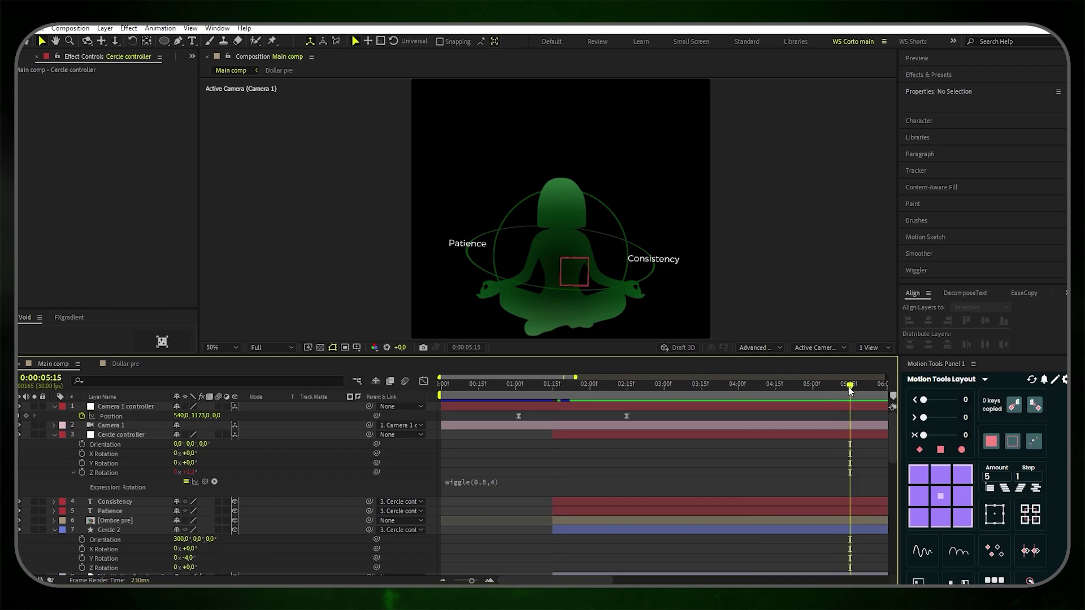
left_click(626, 384)
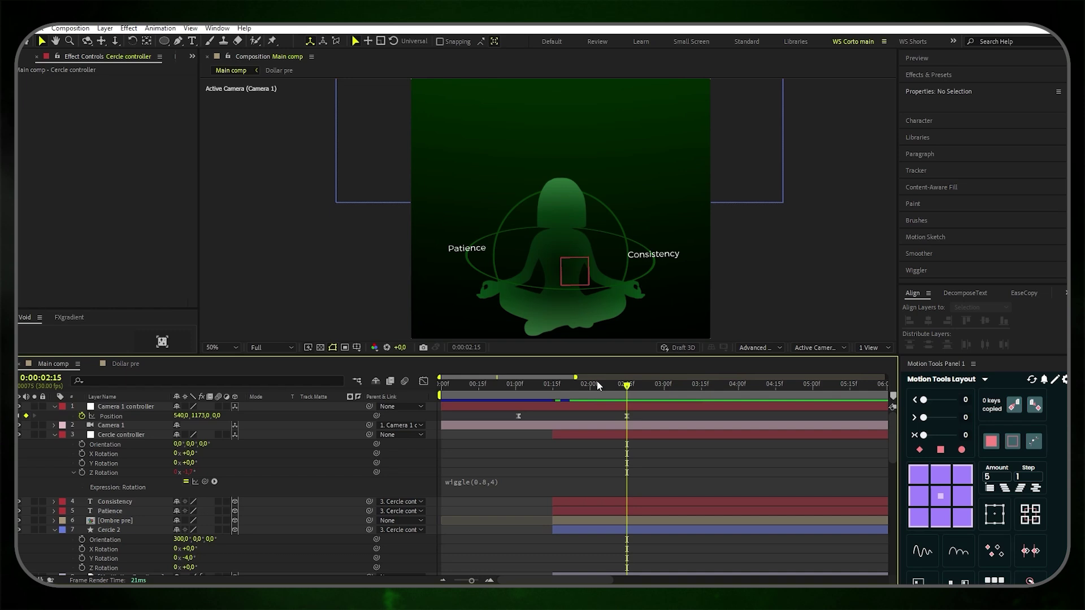
Fit the whole composition in the viewer and collapse the open properties of the Cercle controller, Cercle 2, Meditating Emoji and Dollar pre layers
left_click(223, 347)
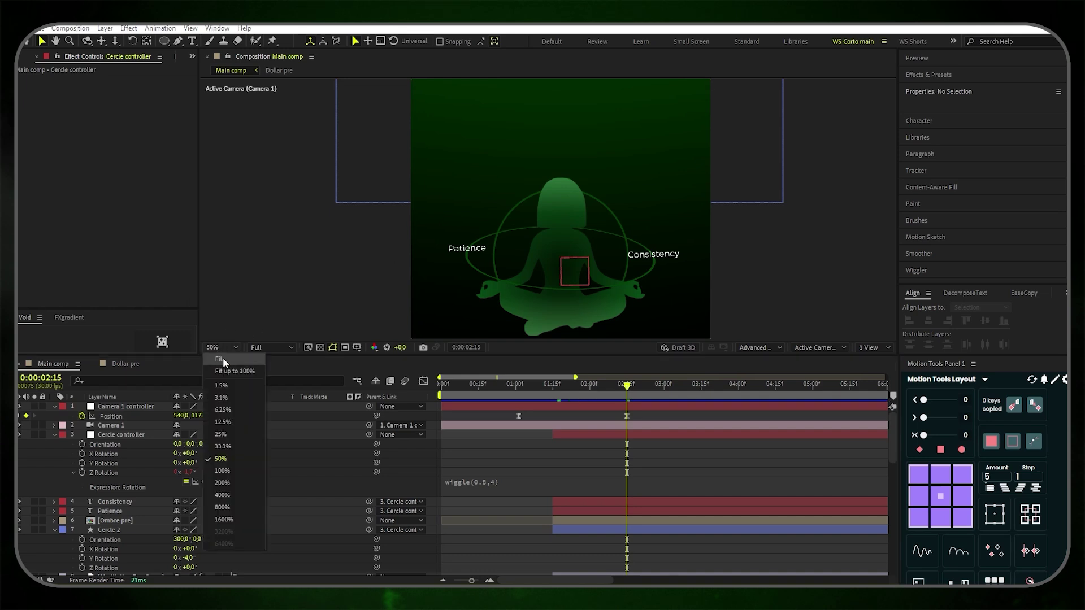
left_click(221, 360)
left_click(55, 435)
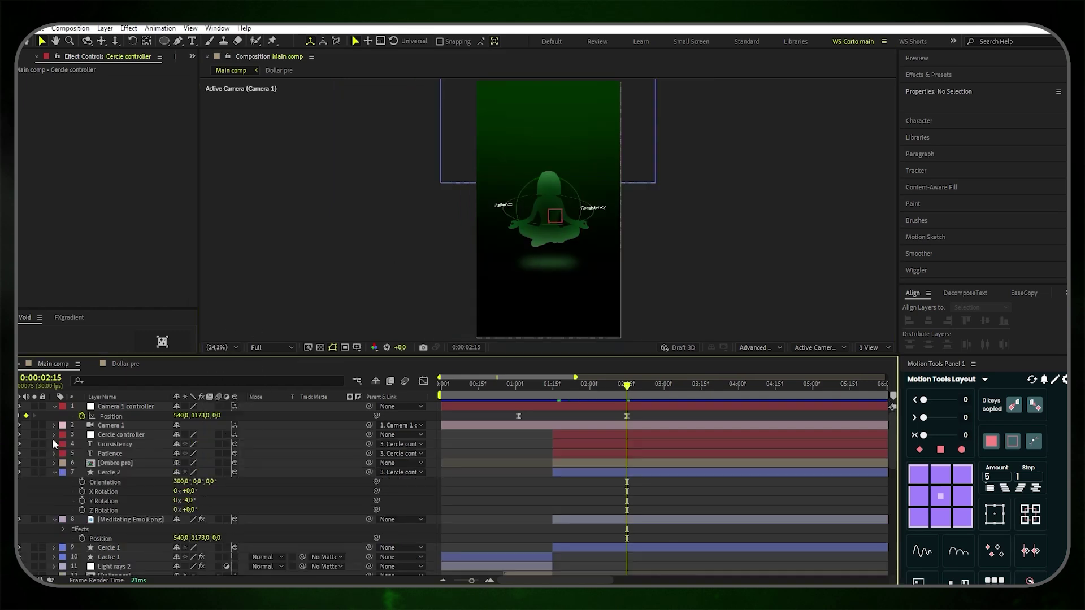
left_click(55, 472)
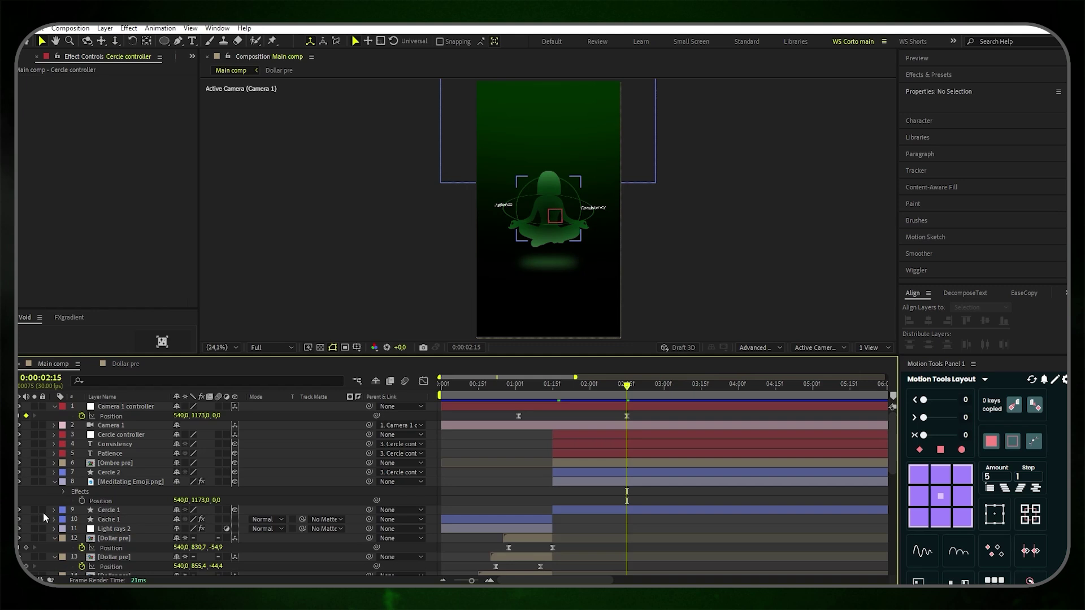
left_click(54, 481)
scroll(52, 479, "down", 3)
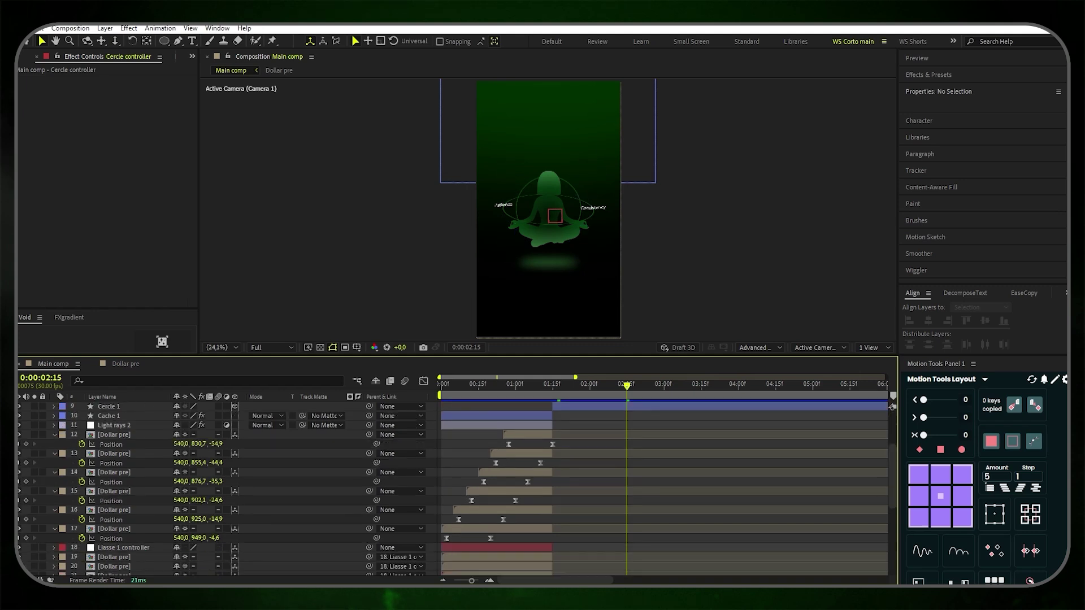
left_click(538, 435)
left_click(523, 529, "shift")
key("u")
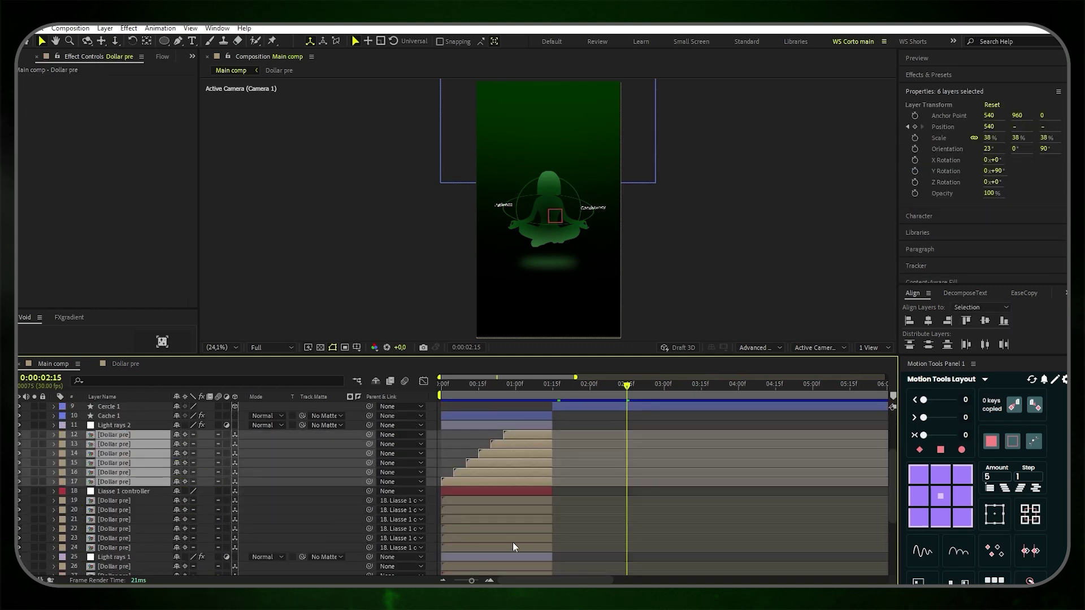
scroll(513, 547, "up", 5)
key("F2")
Keyframe the Camera 1 controller's scale at 100% at 0:00:02:00 and 112% at 0:00:04:00, and apply Easy Ease to both keyframes
left_click(152, 407)
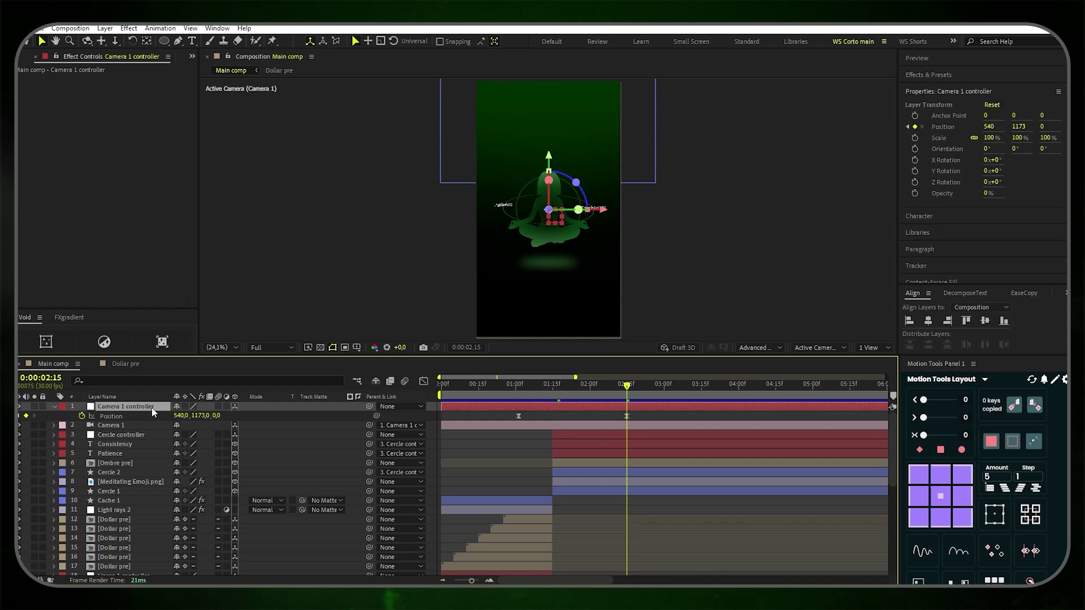
key("s")
left_click_drag(628, 387, 589, 392)
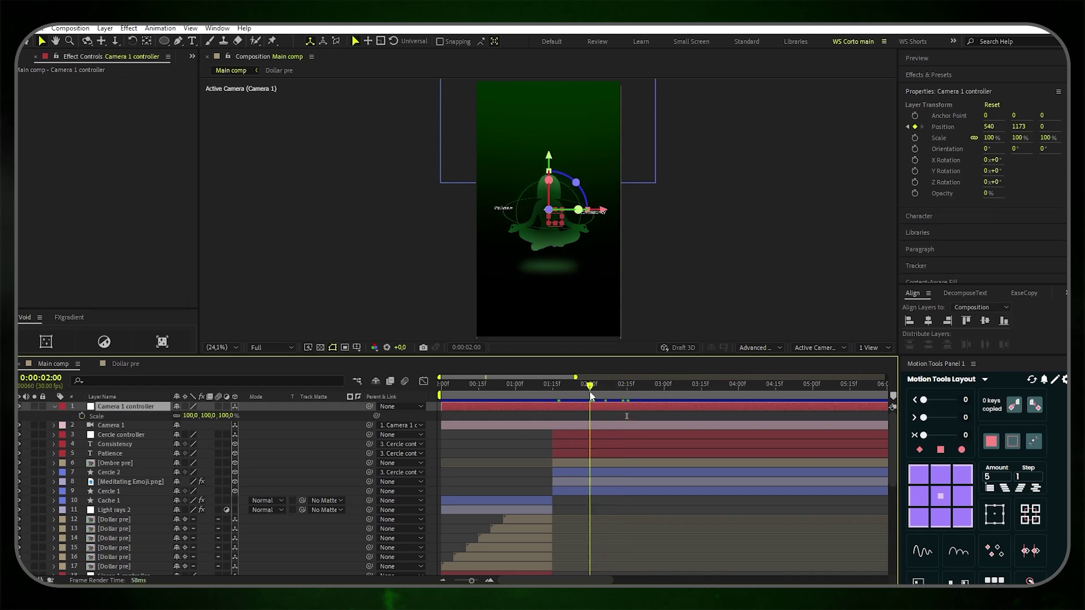
left_click(82, 416)
left_click_drag(594, 389, 739, 398)
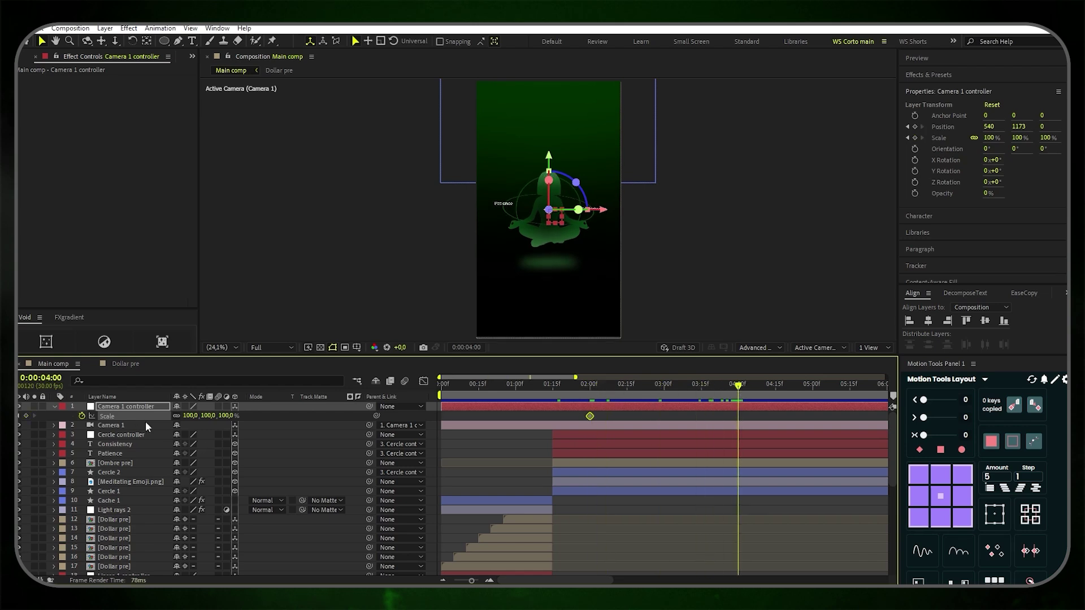
left_click_drag(190, 415, 199, 415)
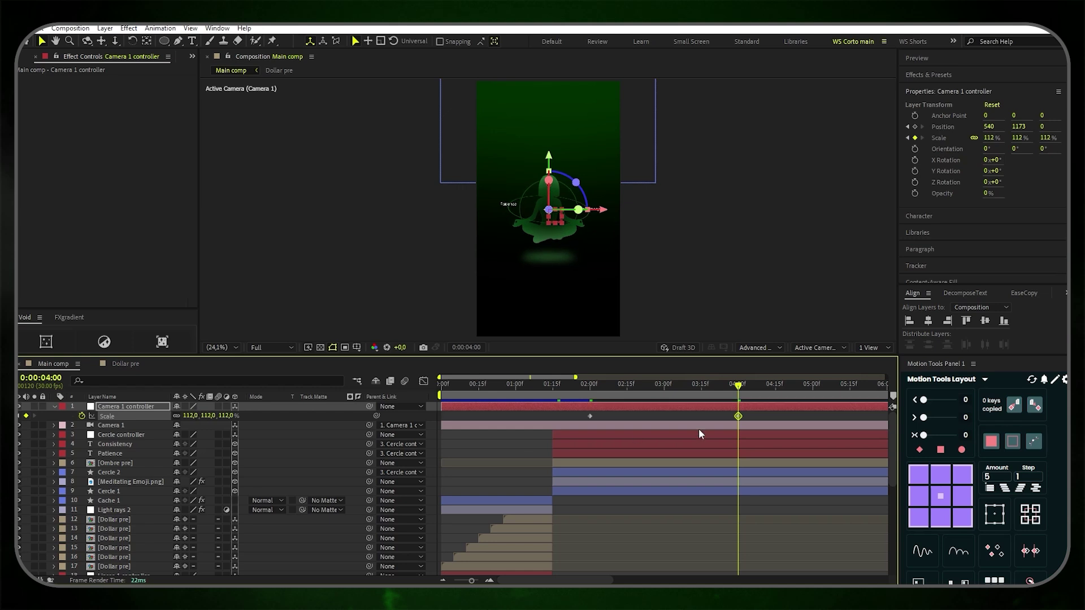
left_click_drag(751, 419, 553, 421)
key("F9")
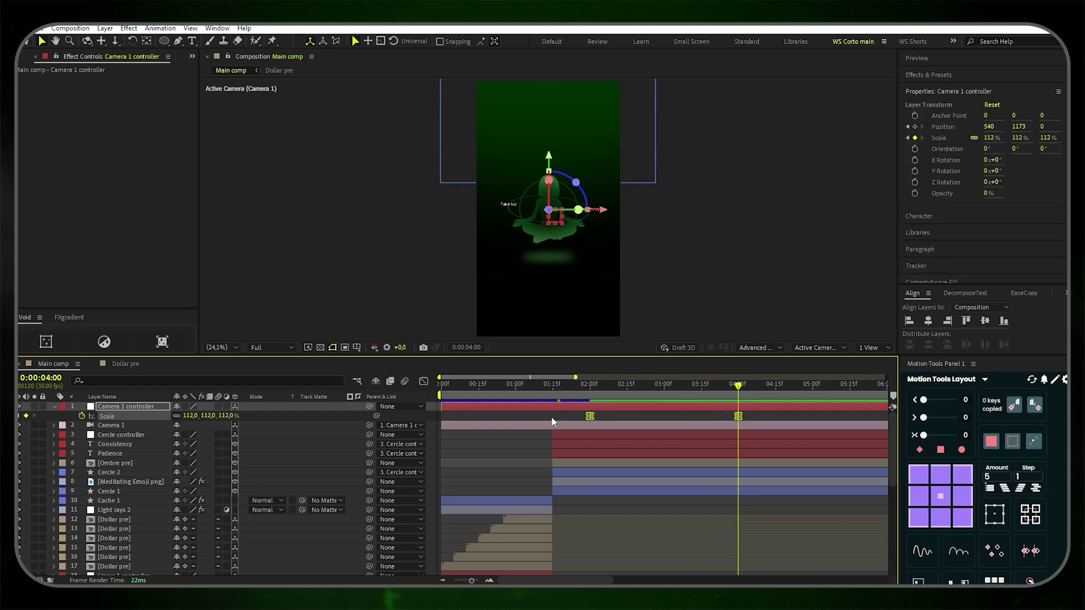
Add a Position keyframe to the Camera 1 controller at 0:00:04:00 and set its Y position to 1045 at 0:00:05:00
left_click(138, 411)
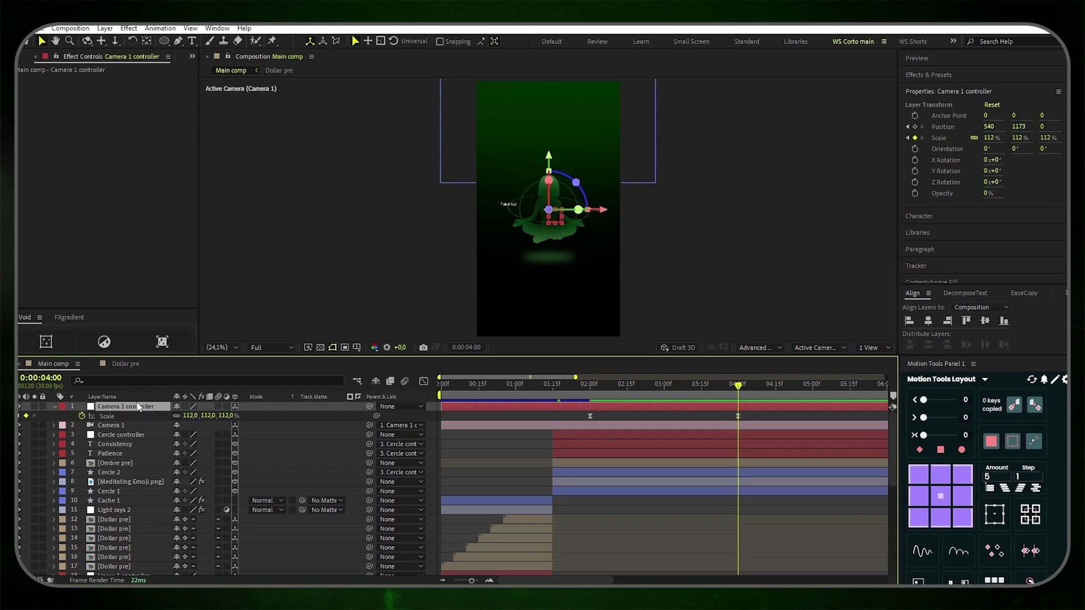
key("shift+p")
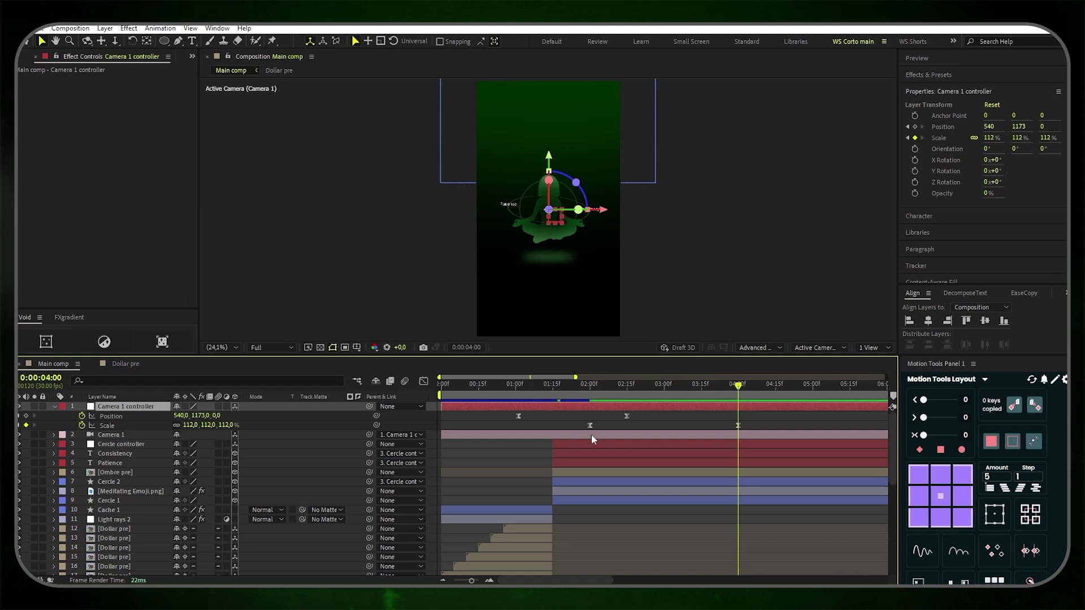
left_click(26, 416)
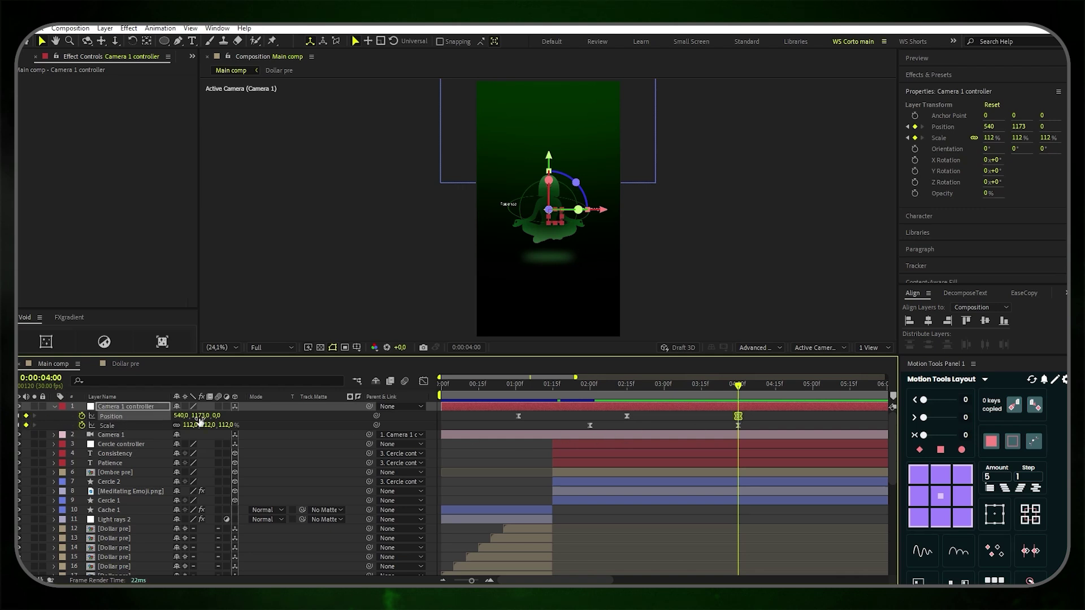
key("space")
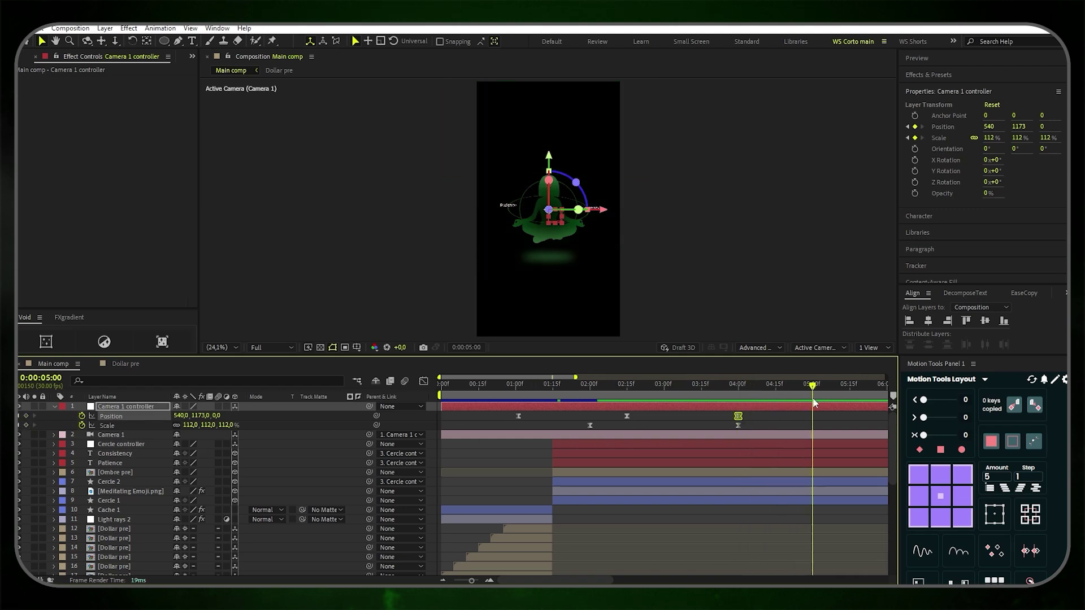
left_click(737, 415)
left_click_drag(199, 416, 161, 421)
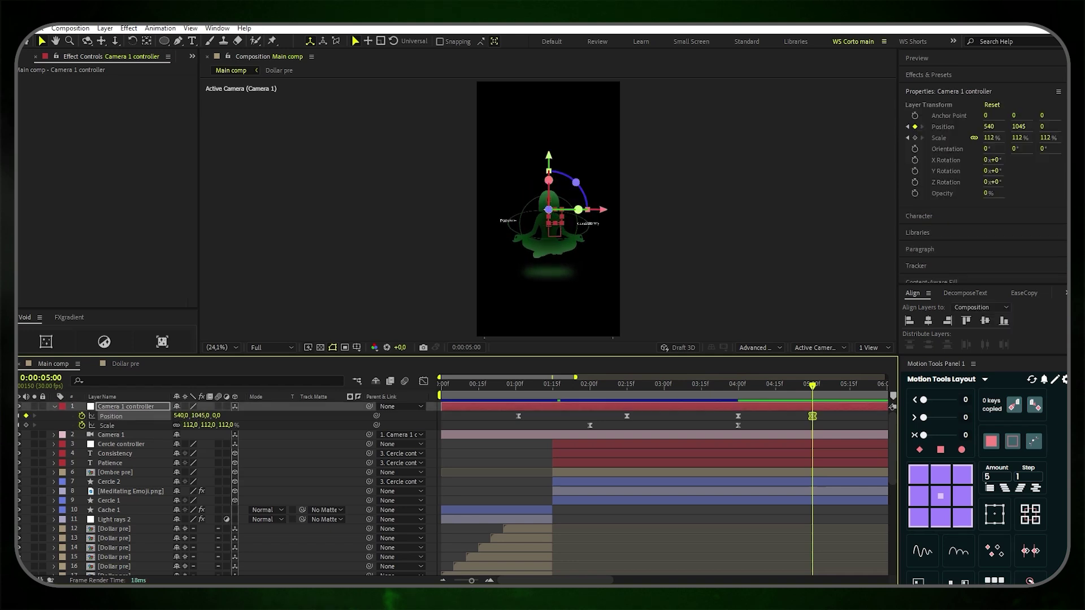
Split the layers from Camera 1 controller down to Cercle 1 at 0:00:05:00 and delete the parts after the cut
left_click(572, 501)
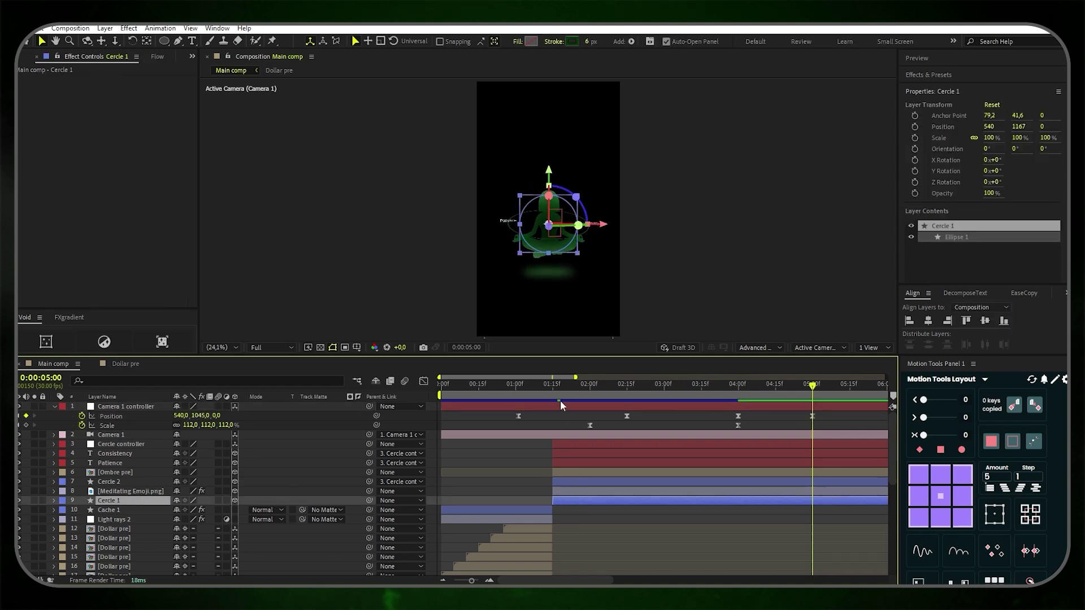
left_click(576, 408, "shift")
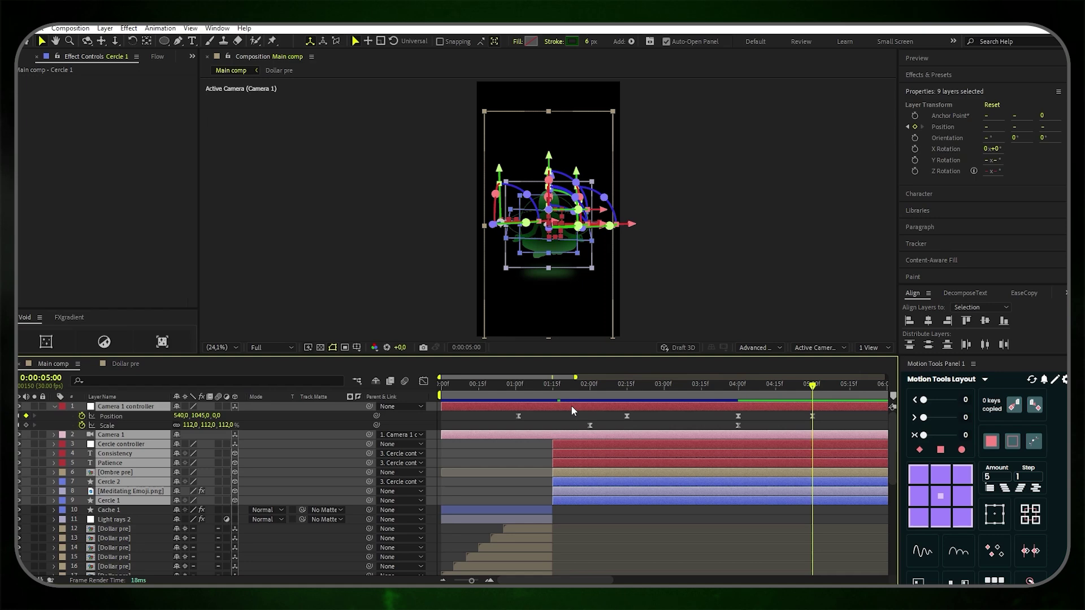
key("ctrl+shift+d")
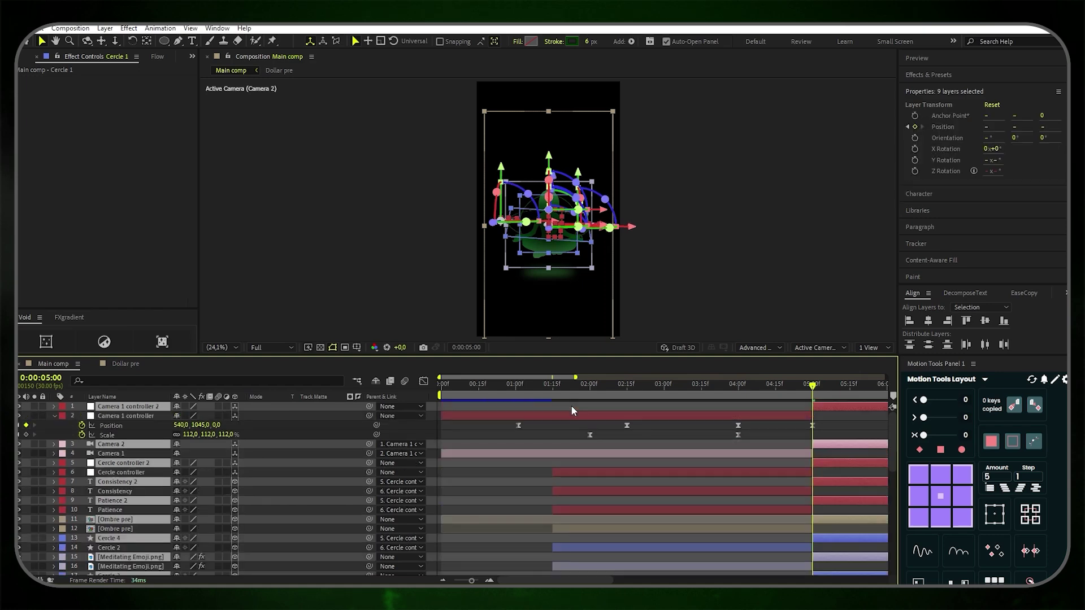
key("Delete")
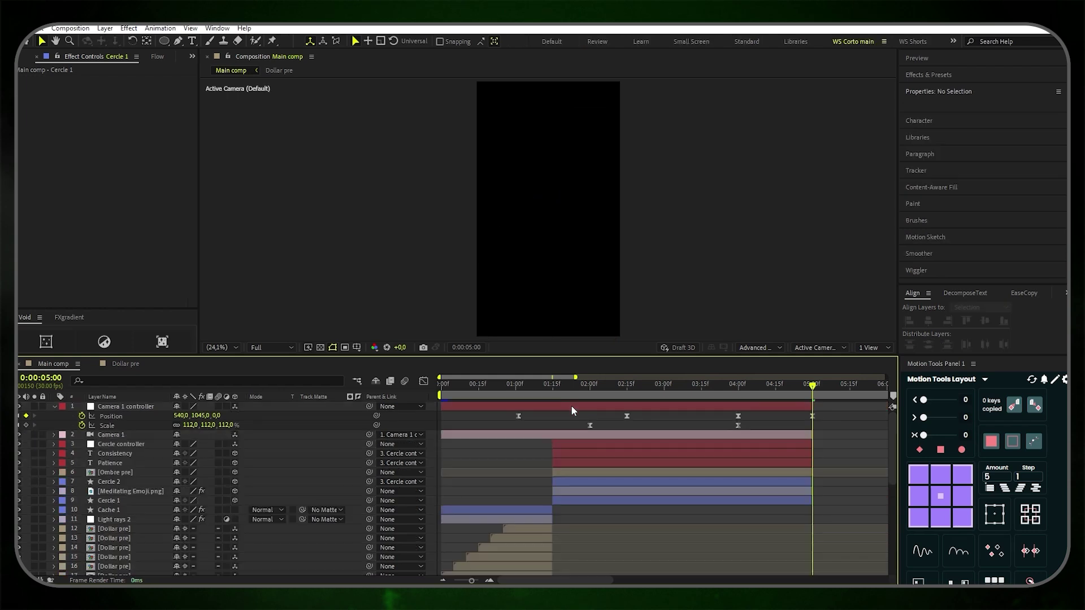
Create a text layer reading "Otherwise, it's luck" in the empty composition at 0:00:05:00
left_click_drag(523, 581, 566, 582)
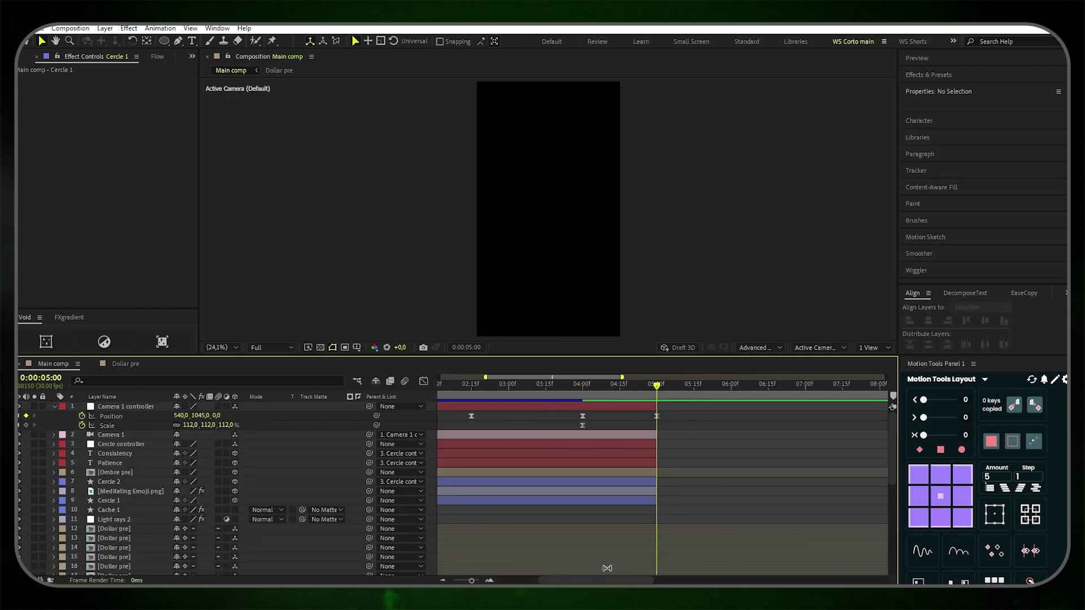
left_click(192, 41)
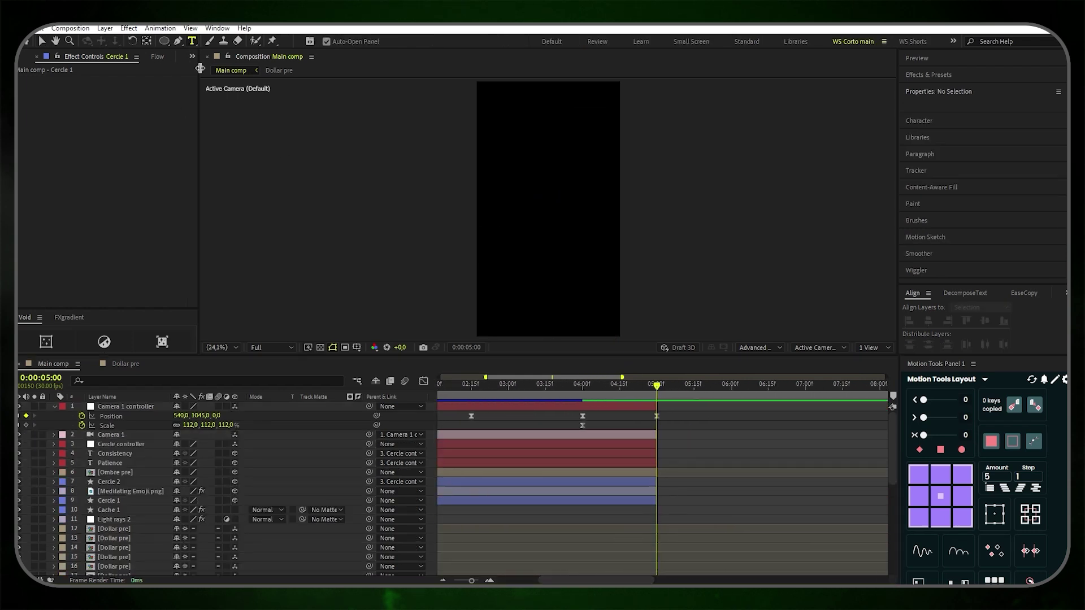
left_click(501, 197)
type("Otherw")
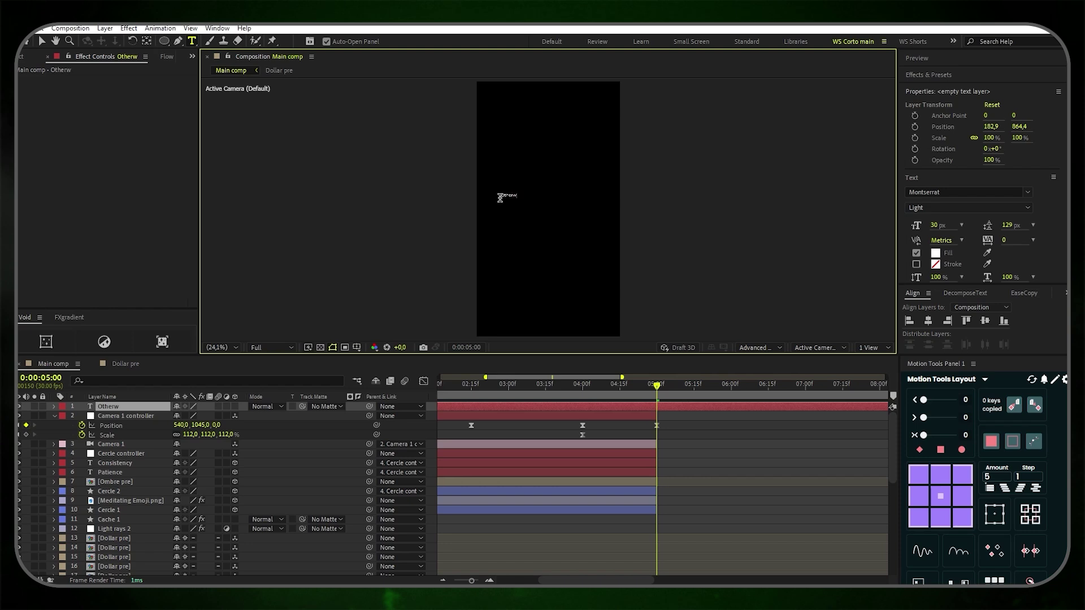
type("ise, it's luck")
key("ctrl+a")
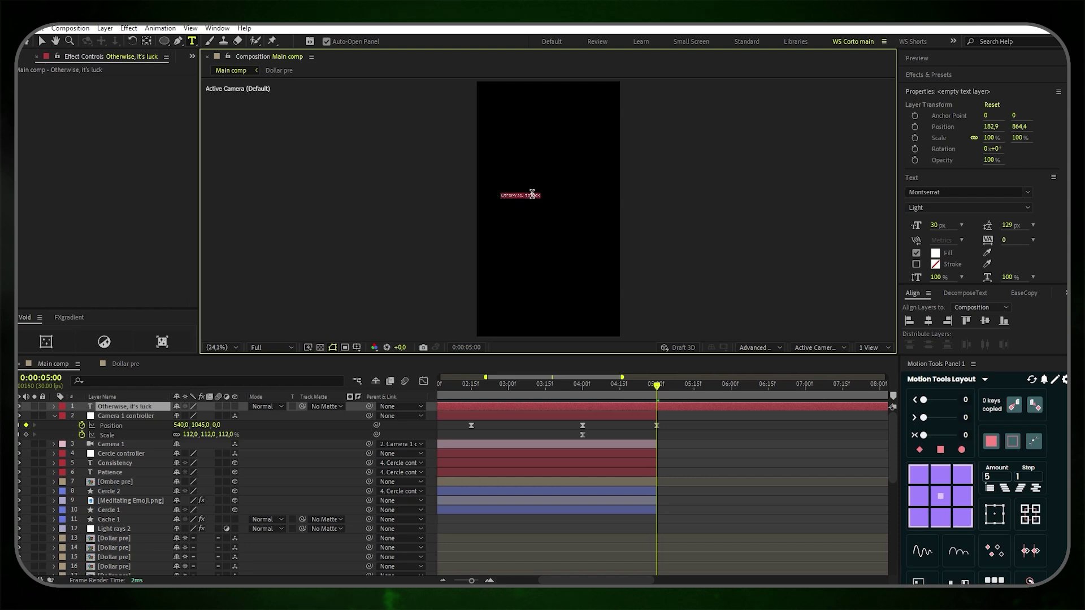
Set the new text's font size to 75 px and centre it horizontally and vertically in the composition
left_click(936, 225)
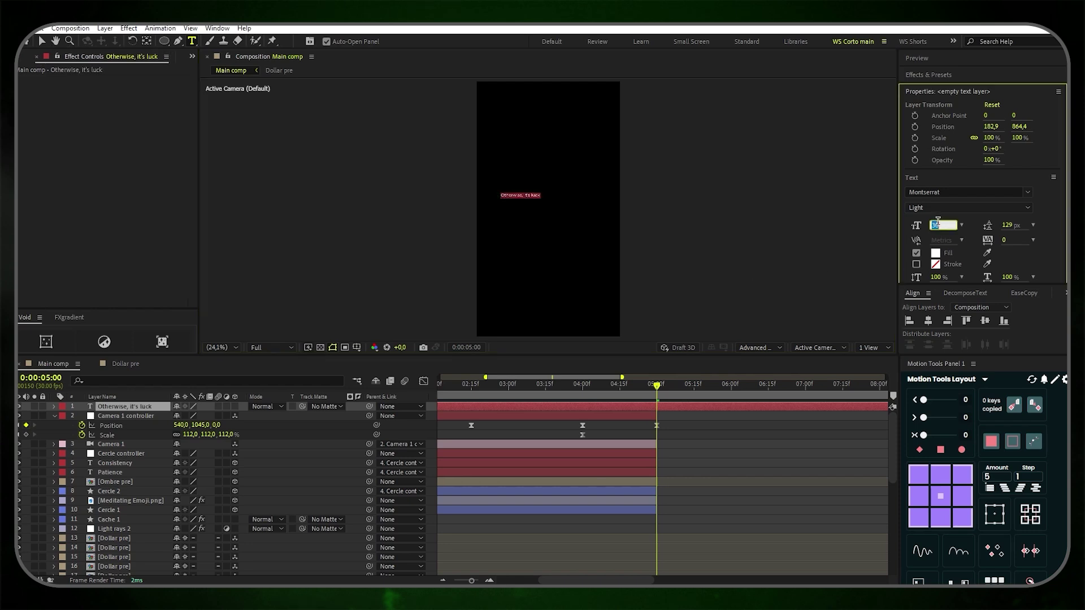
type("75")
key("Return")
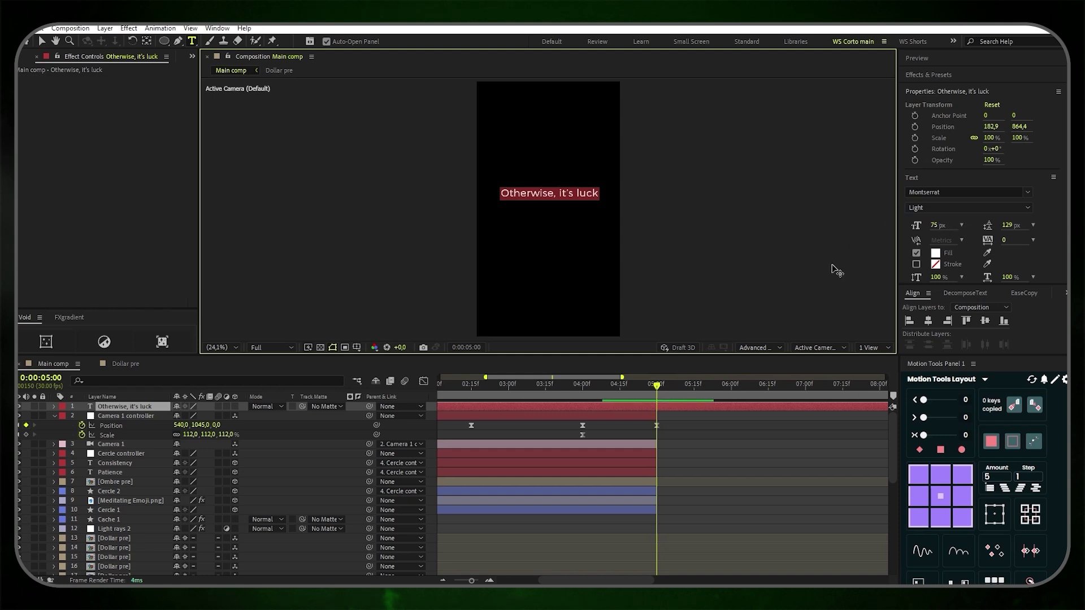
left_click(981, 328)
left_click(986, 322)
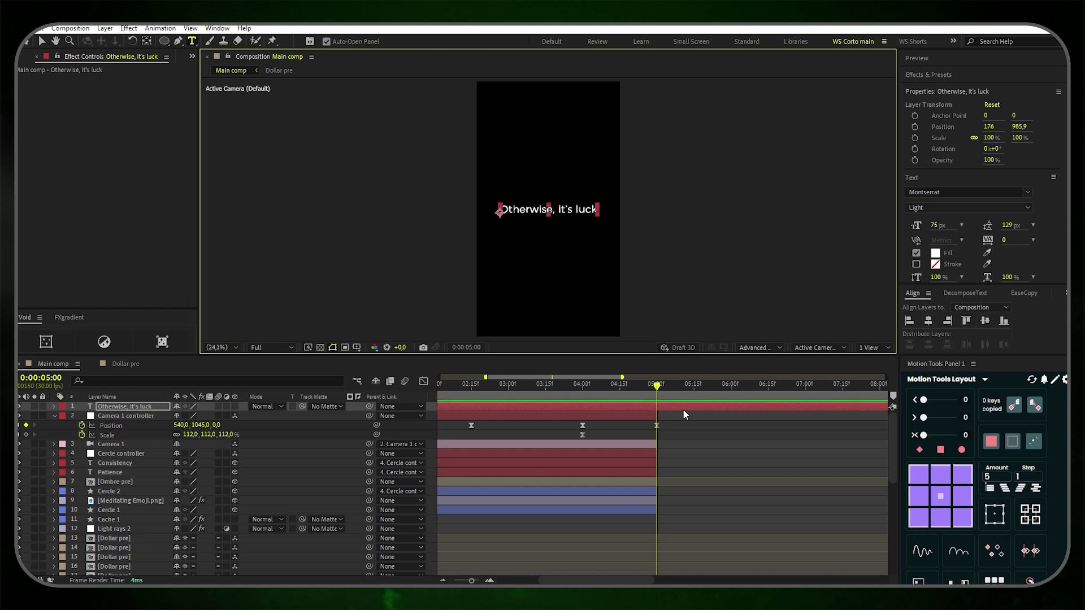
Split the "Otherwise, it's luck" text layer at 0:00:05:00 and delete the part before the cut
key("ctrl+shift+d")
left_click(613, 415)
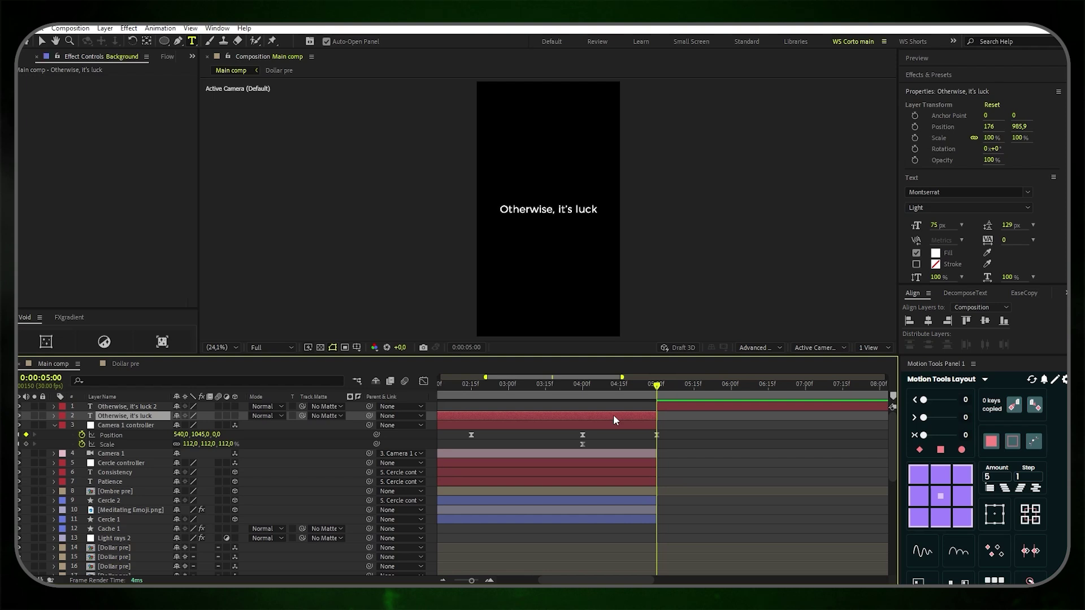
key("Delete")
Add a Position text animator to the remaining "Otherwise, it's luck" layer and set its Y offset to -58
left_click(673, 408)
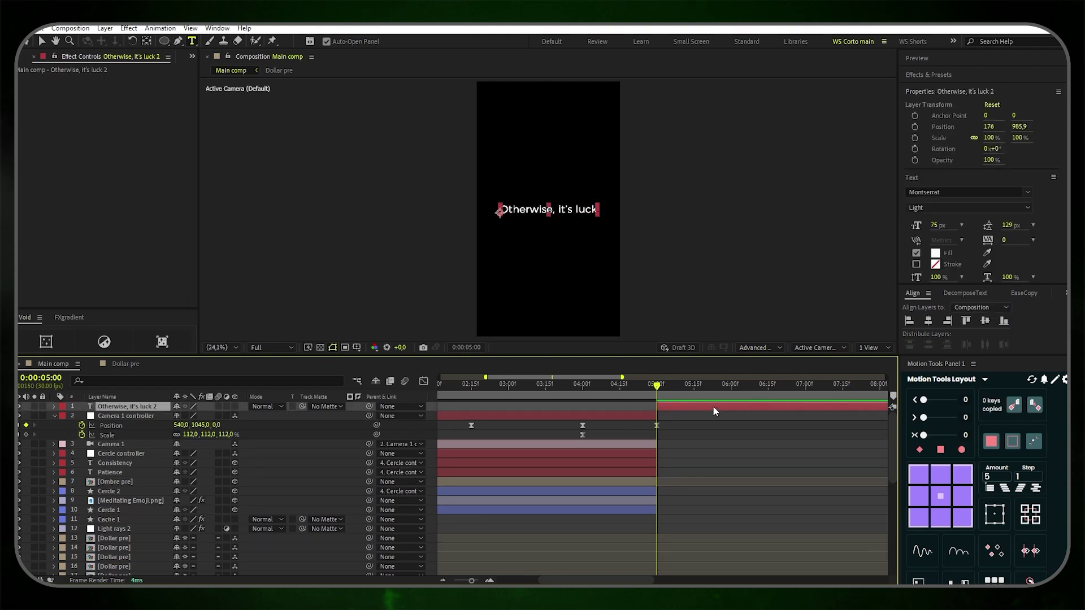
left_click(52, 406)
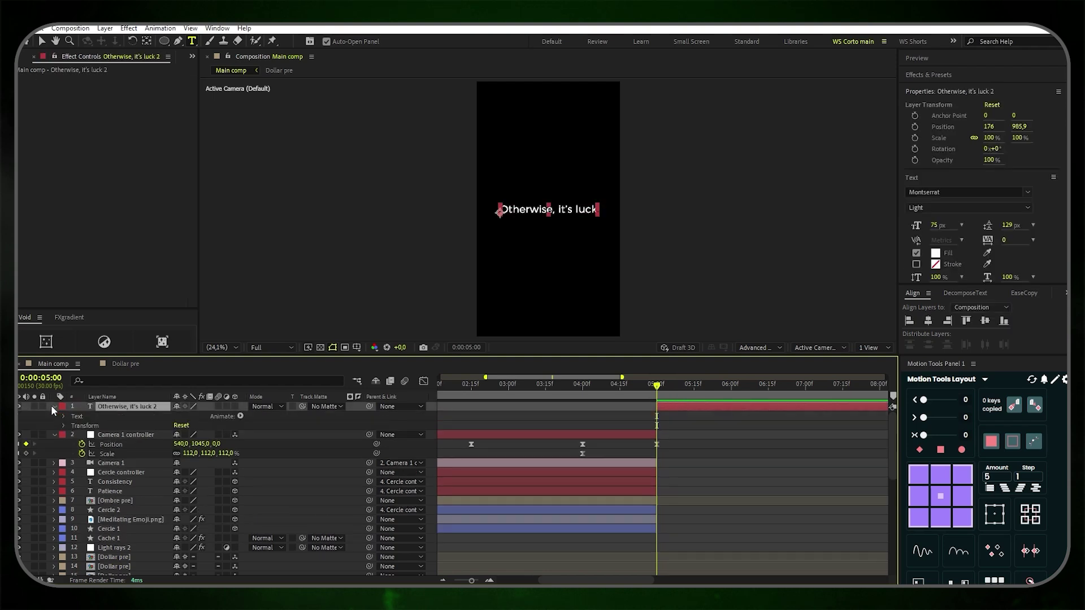
left_click(240, 417)
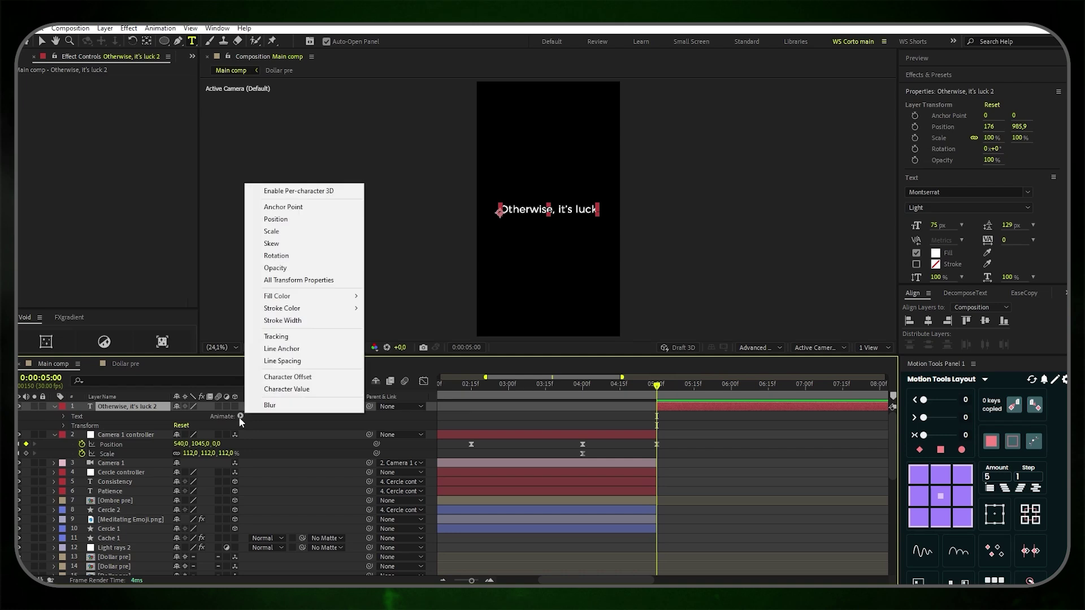
left_click(276, 219)
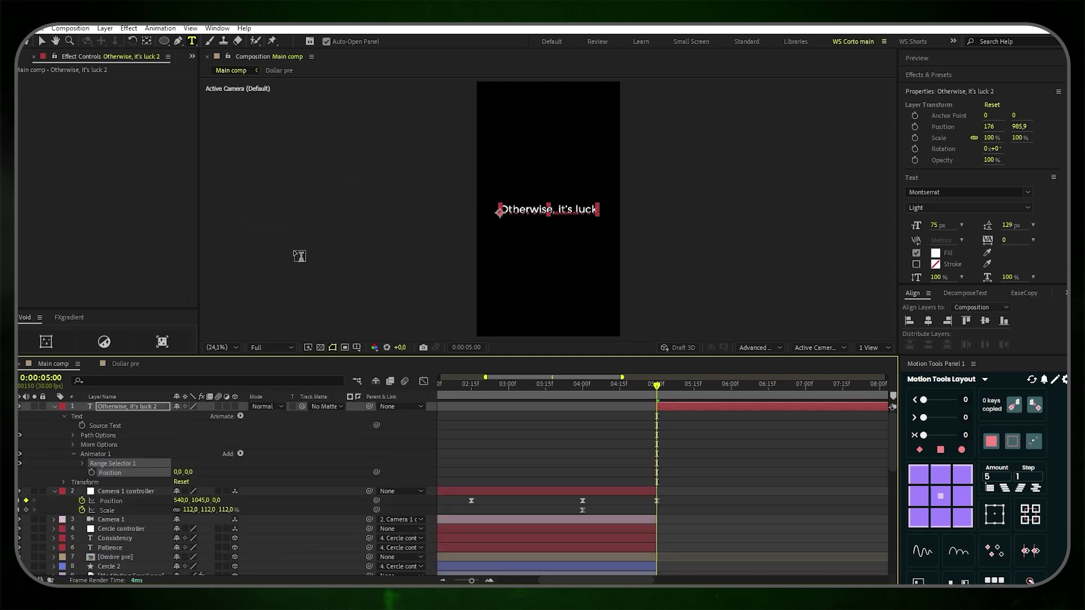
left_click_drag(189, 471, 158, 471)
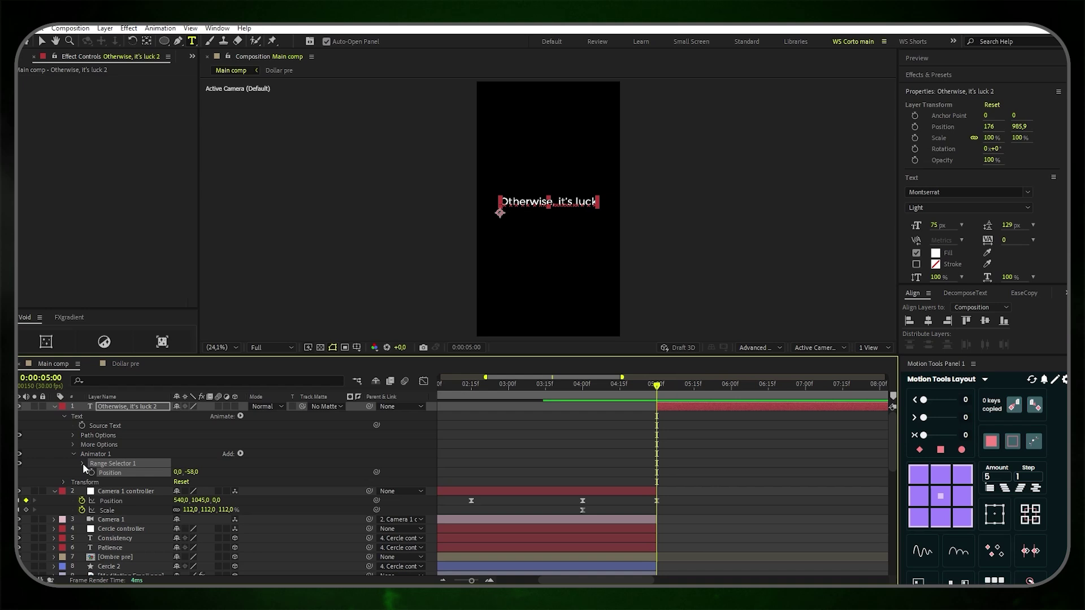
Keyframe the Position animator's range Start from 0% at 0:00:05:00 to 100% at 0:00:05:21, and apply Easy Ease to both keyframes
left_click(83, 463)
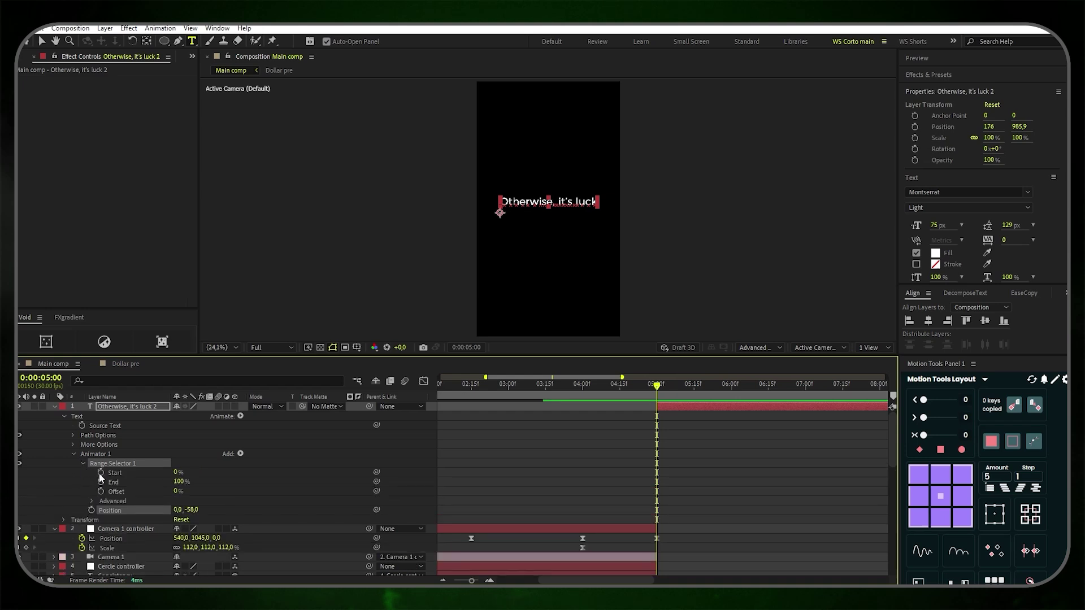
left_click(102, 474)
left_click_drag(657, 394, 709, 389)
left_click_drag(177, 474, 632, 479)
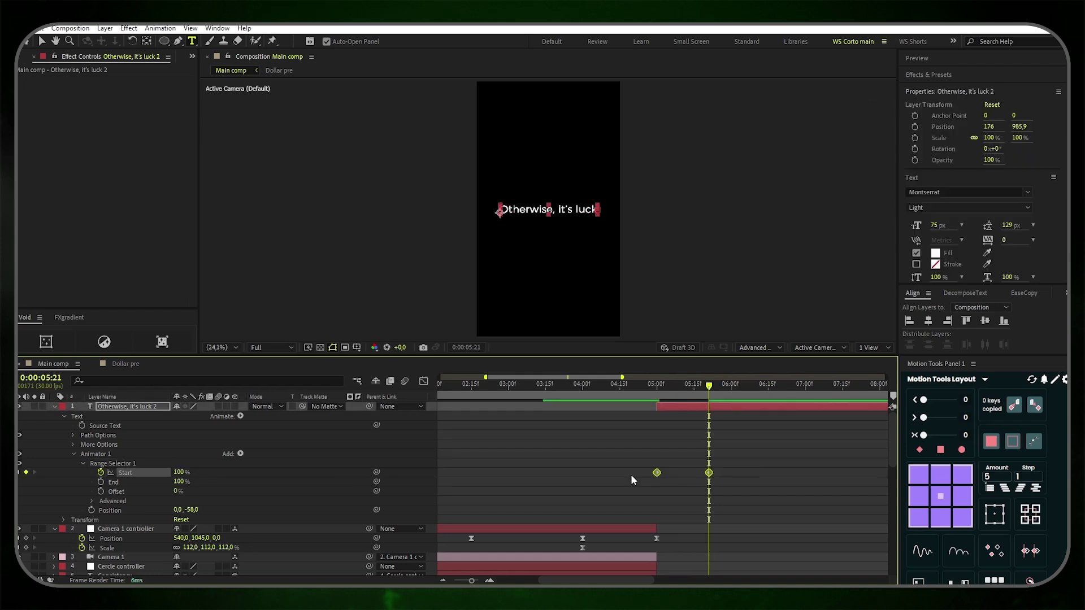
key("F9")
mouse_move(710, 387)
left_mouse_down()
mouse_move(657, 390)
mouse_move(706, 394)
left_mouse_up()
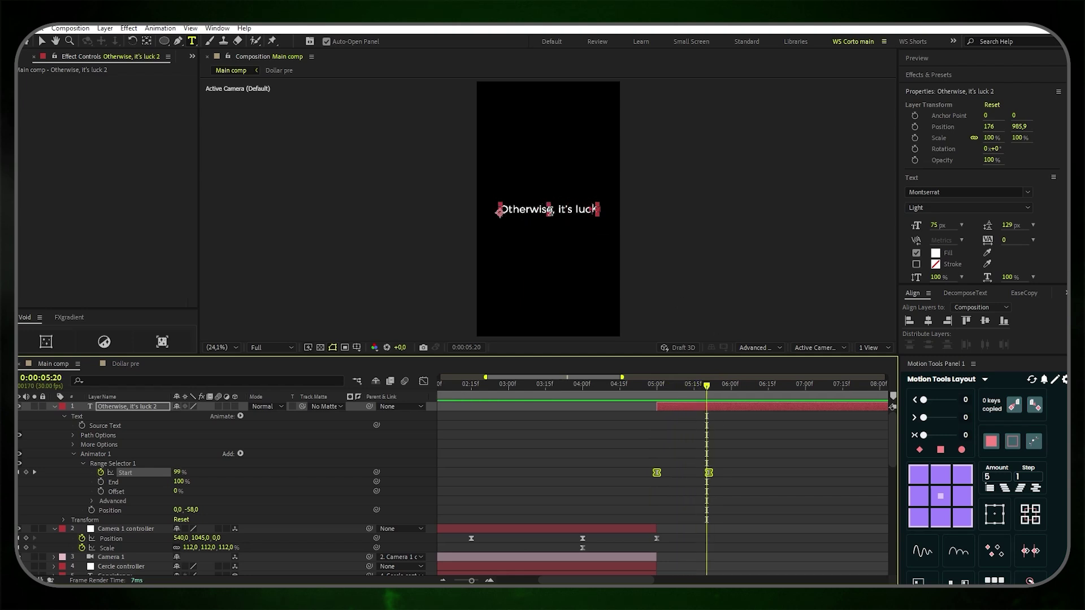
Base the Position animator's range selector on Words and scrub through the word-by-word animation
left_click(91, 500)
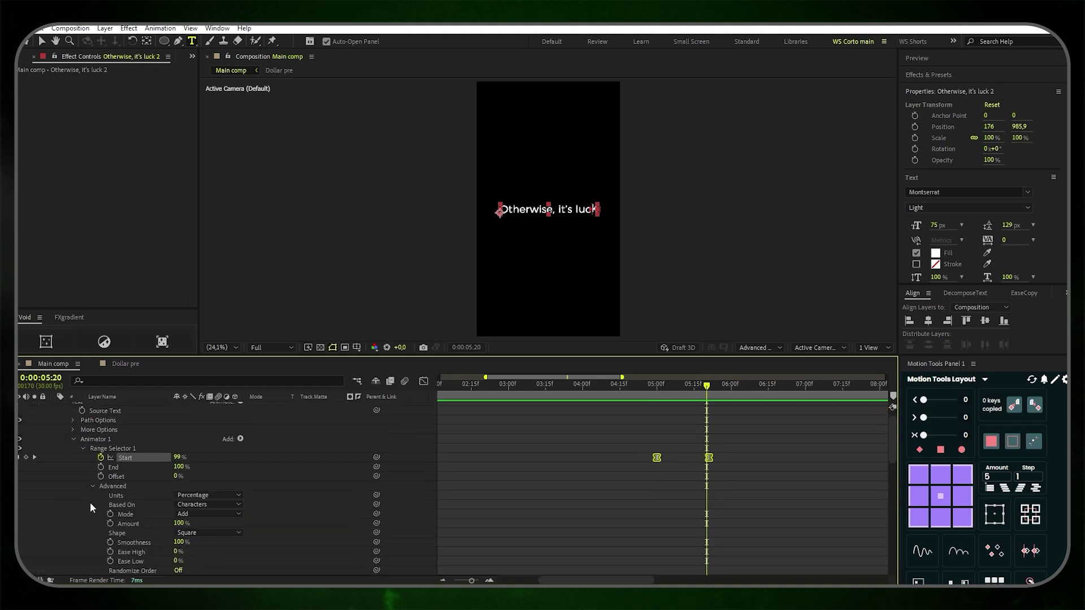
left_click(189, 506)
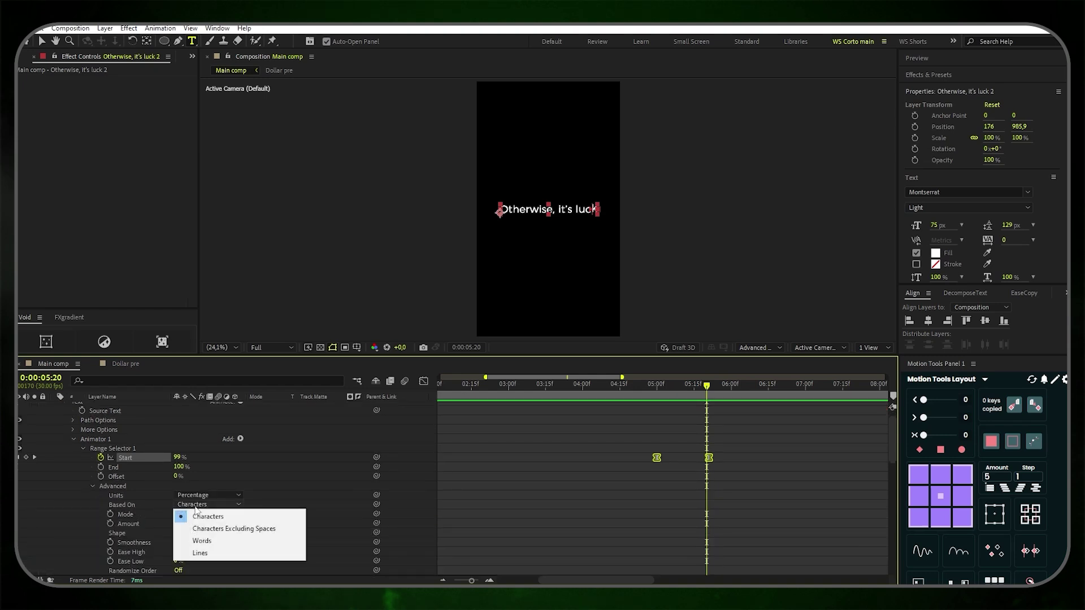
left_click(212, 540)
left_click_drag(678, 389, 706, 406)
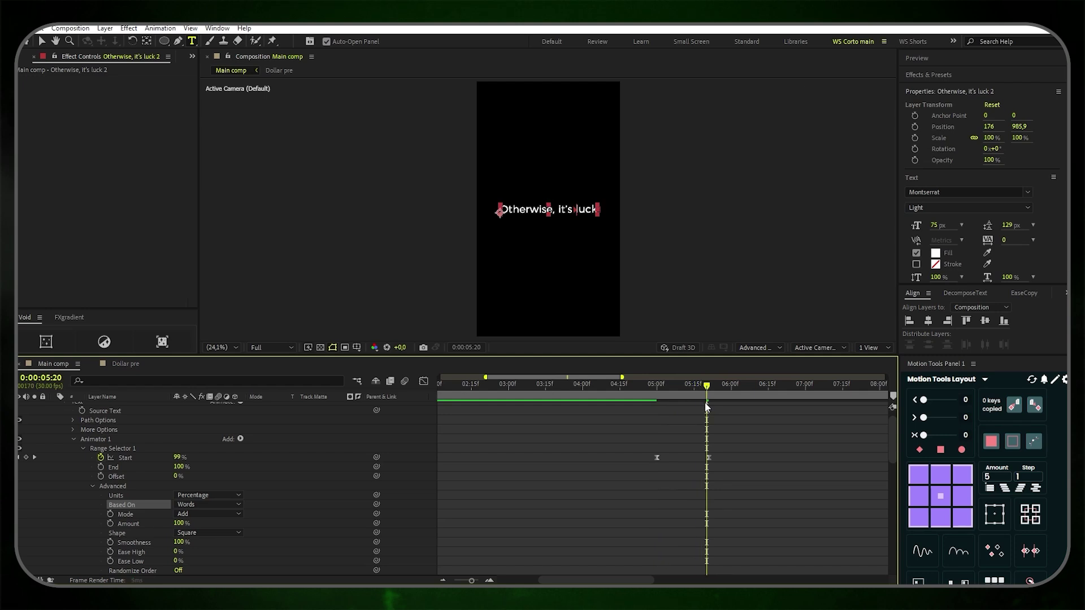
left_click(677, 433)
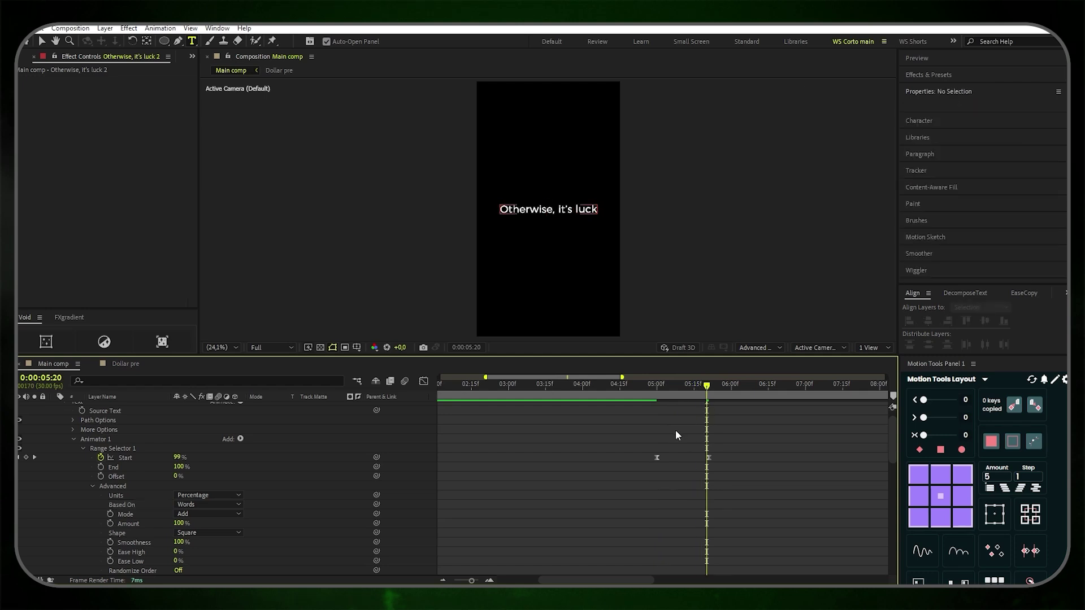
Add an Opacity text animator to the "Otherwise, it's luck" layer and set its opacity to 0%
scroll(676, 429, "up", 1)
left_click(240, 416)
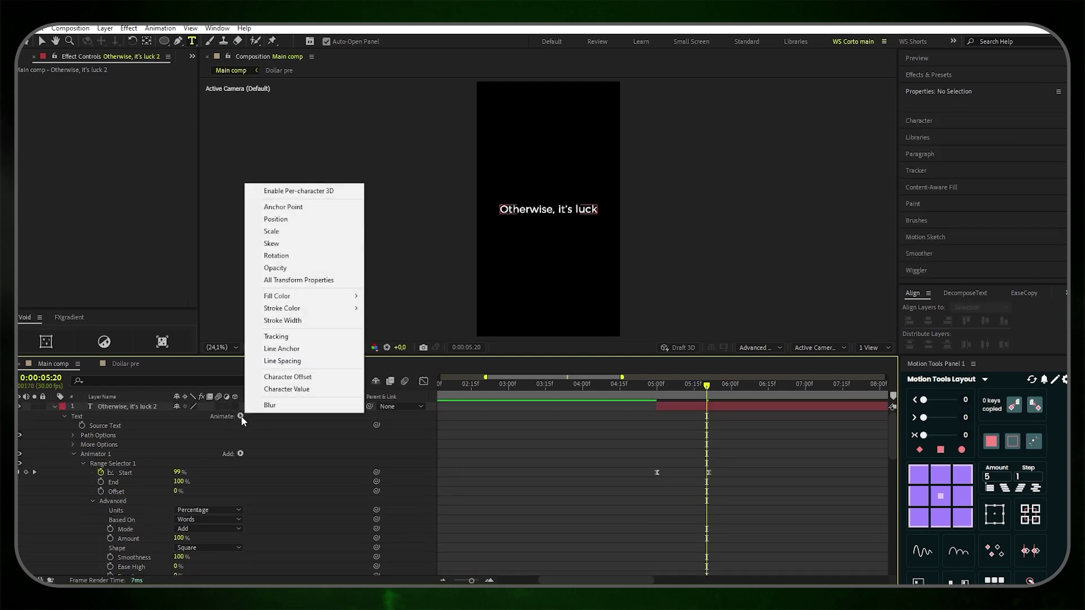
left_click(290, 267)
scroll(275, 475, "down", 1)
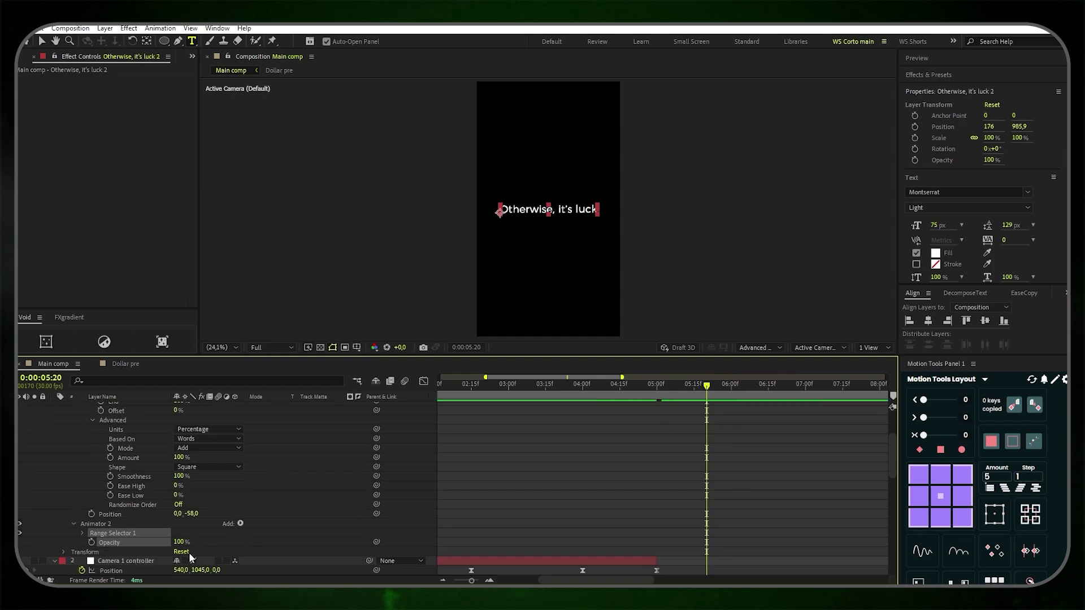
left_click_drag(178, 542, 61, 546)
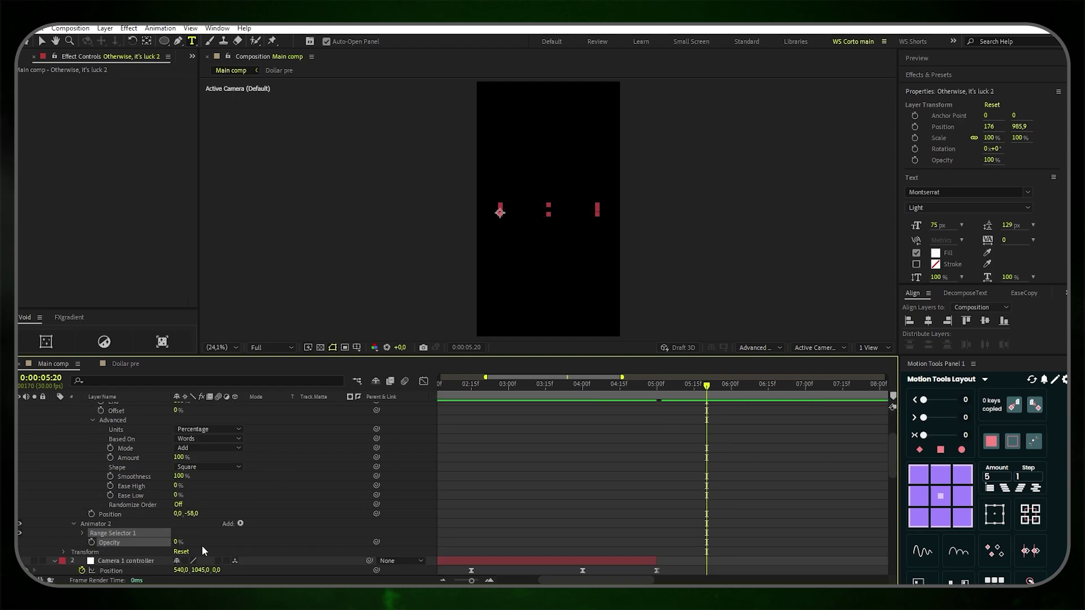
Keyframe the Opacity animator's range Start from 0% at 0:00:05:00 to 100% at 0:00:05:21, with Easy Ease on both keyframes
left_click(672, 453)
scroll(679, 453, "up", 1)
left_click_drag(707, 384, 658, 394)
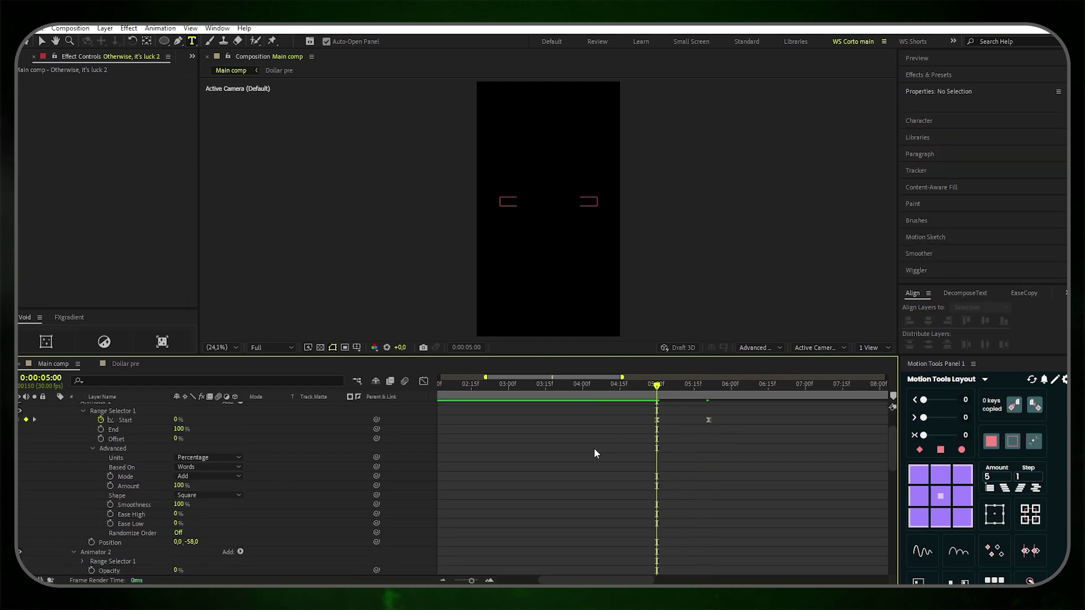
scroll(594, 449, "down", 1)
left_click(82, 533)
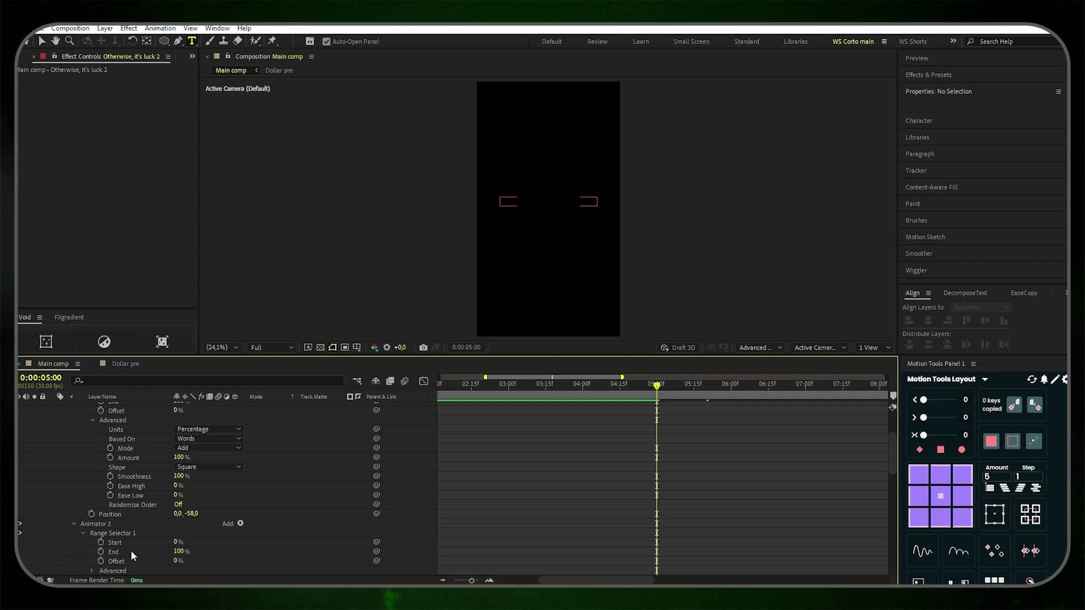
left_click(100, 542)
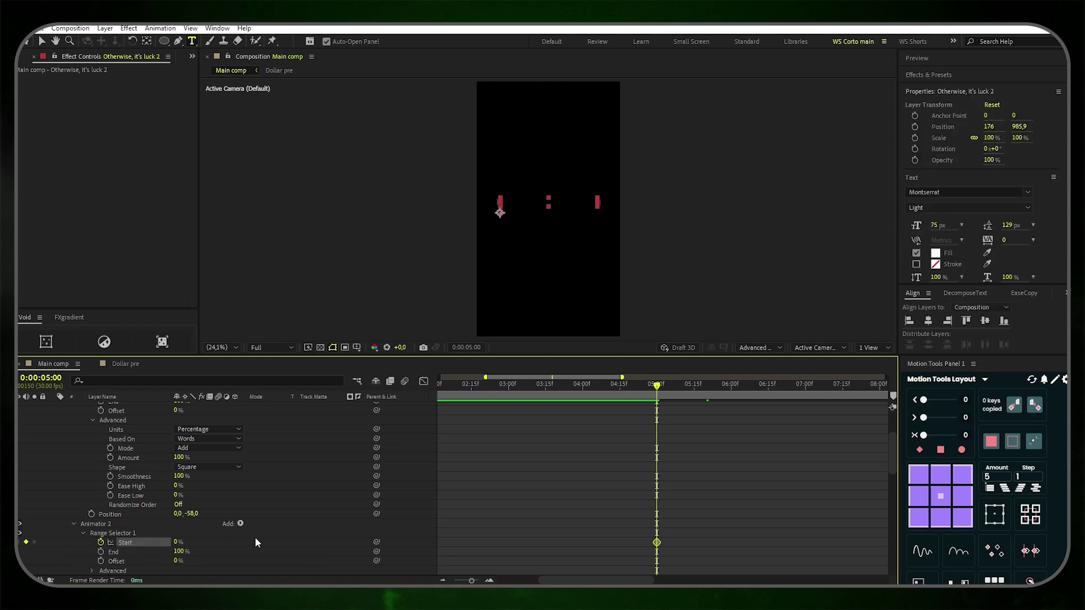
left_click(705, 390)
left_click_drag(704, 391, 709, 391)
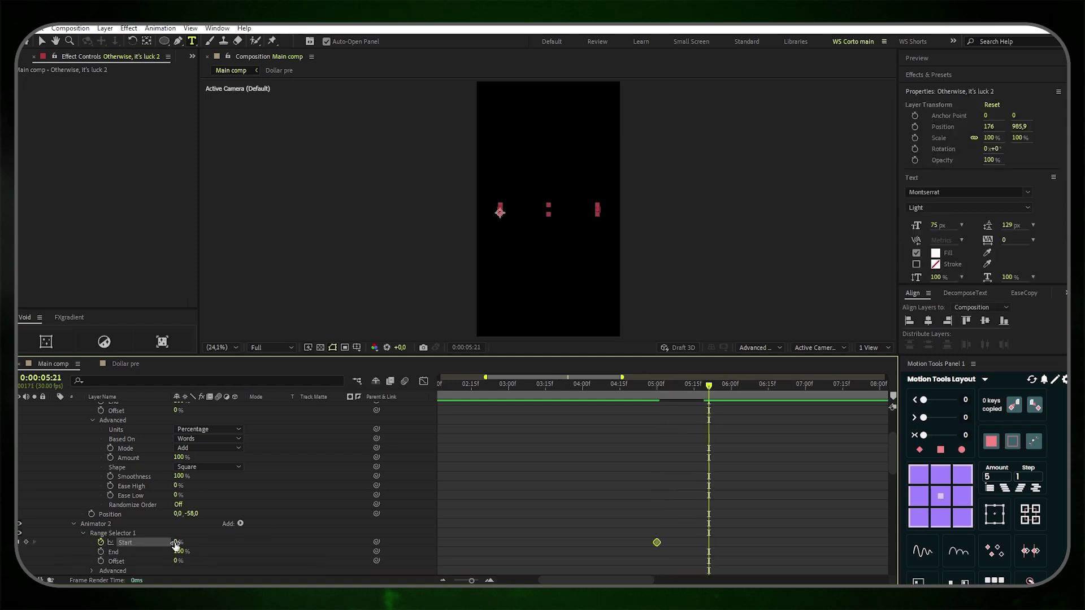
left_click_drag(177, 542, 265, 545)
left_click_drag(741, 531, 634, 547)
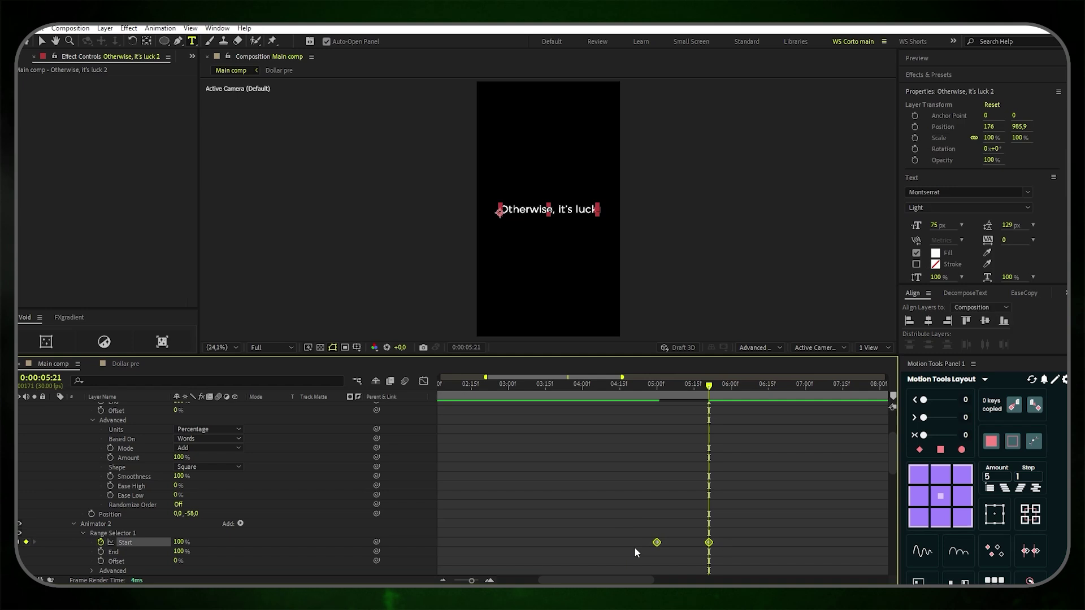
key("F9")
Base the Opacity animator's range selector on Words in its advanced options
scroll(637, 528, "down", 1)
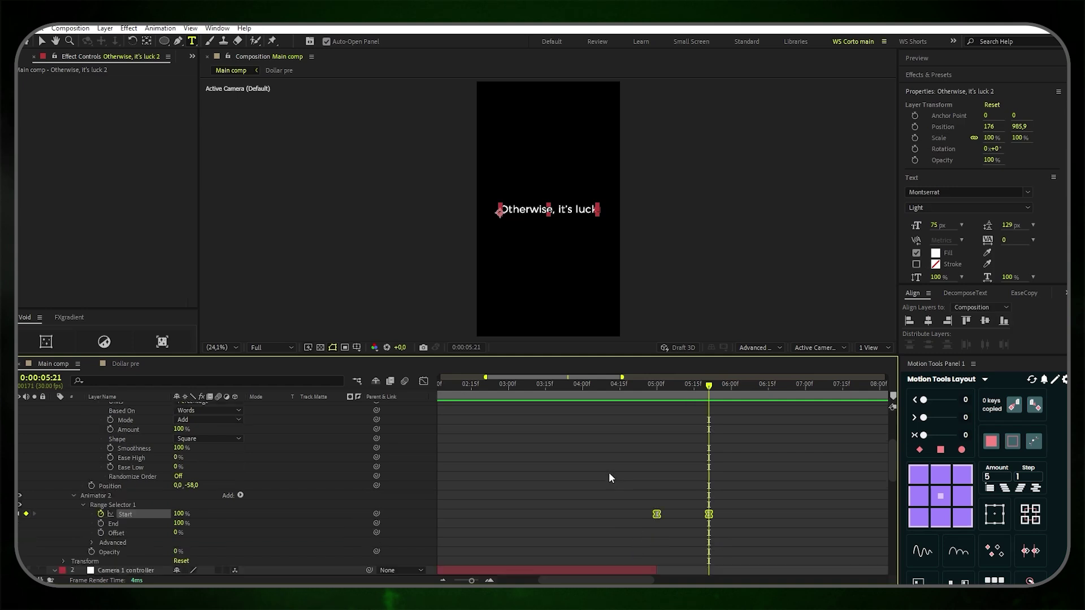
left_click(92, 542)
scroll(91, 543, "down", 2)
left_click(77, 527)
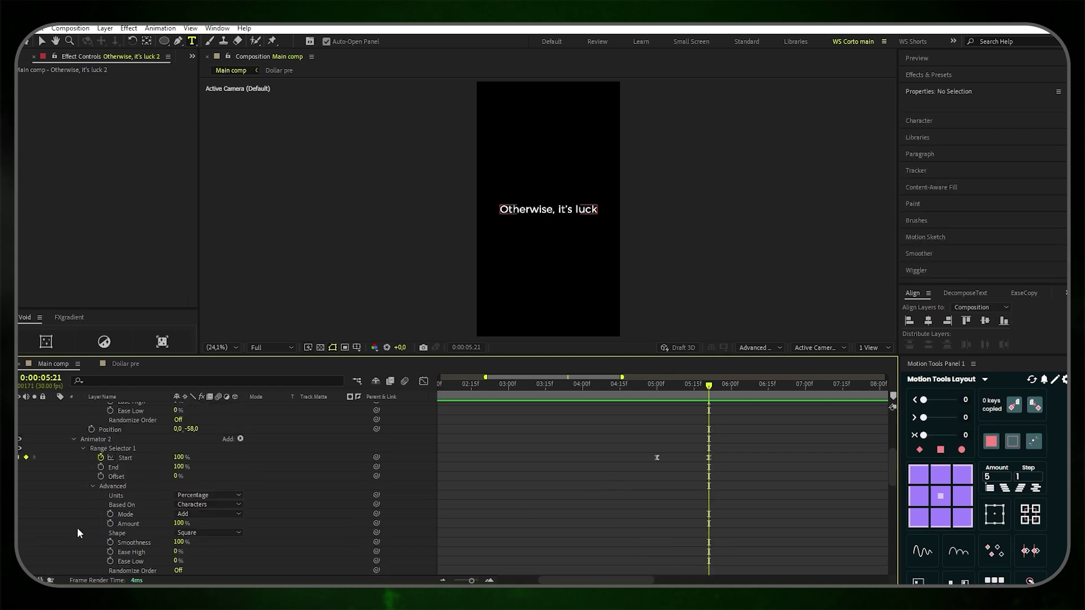
left_click(182, 508)
left_click(231, 541)
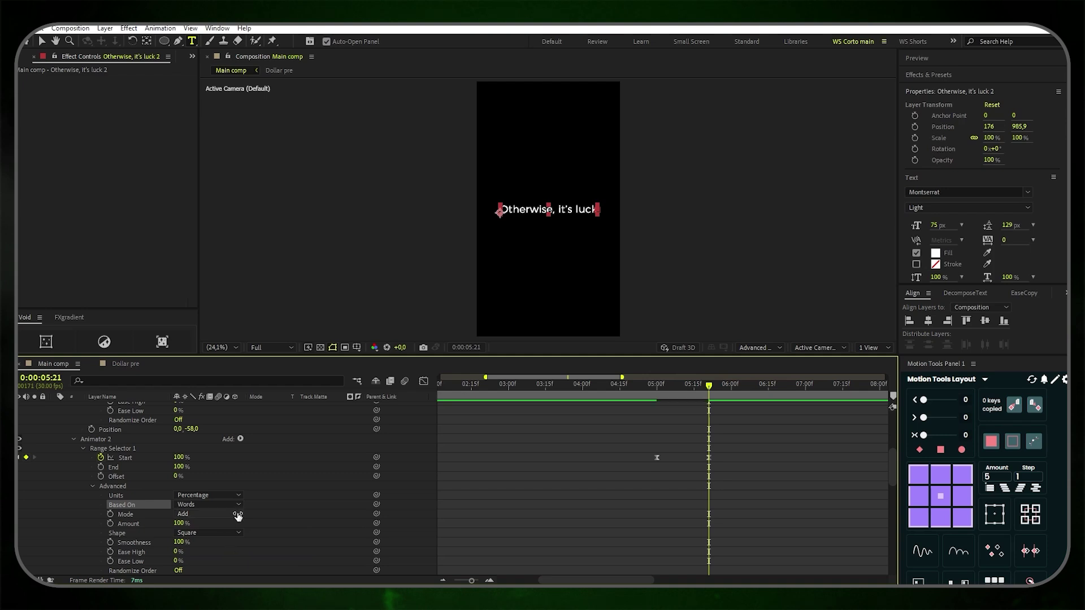
Keyframe the "Otherwise, it's luck" layer's X position from 176 to -761 at 0:00:07:10, with Easy Ease on both keyframes
scroll(55, 415, "up", 10)
left_click(54, 406)
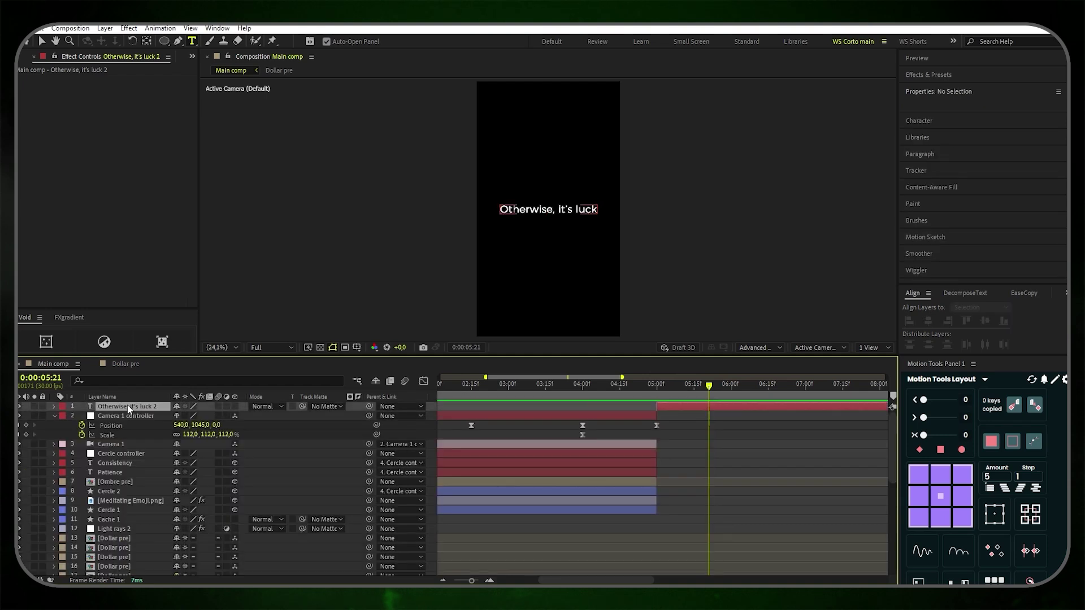
left_click(128, 405)
key("p")
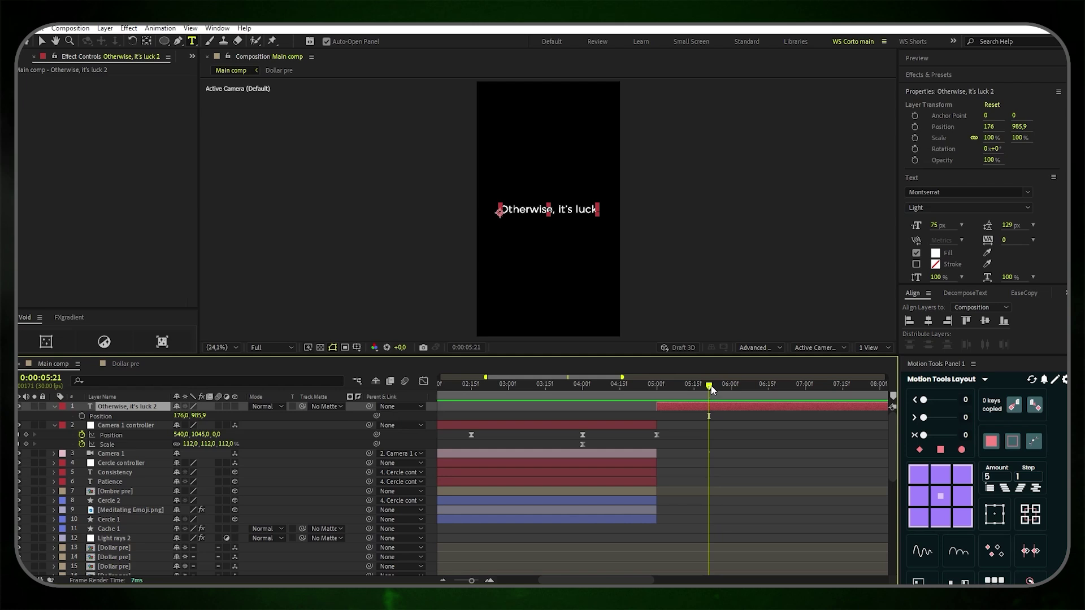
left_click_drag(711, 388, 830, 388)
left_click(83, 416)
left_click_drag(179, 415, 73, 416)
left_click(843, 418)
left_click_drag(845, 419, 719, 417)
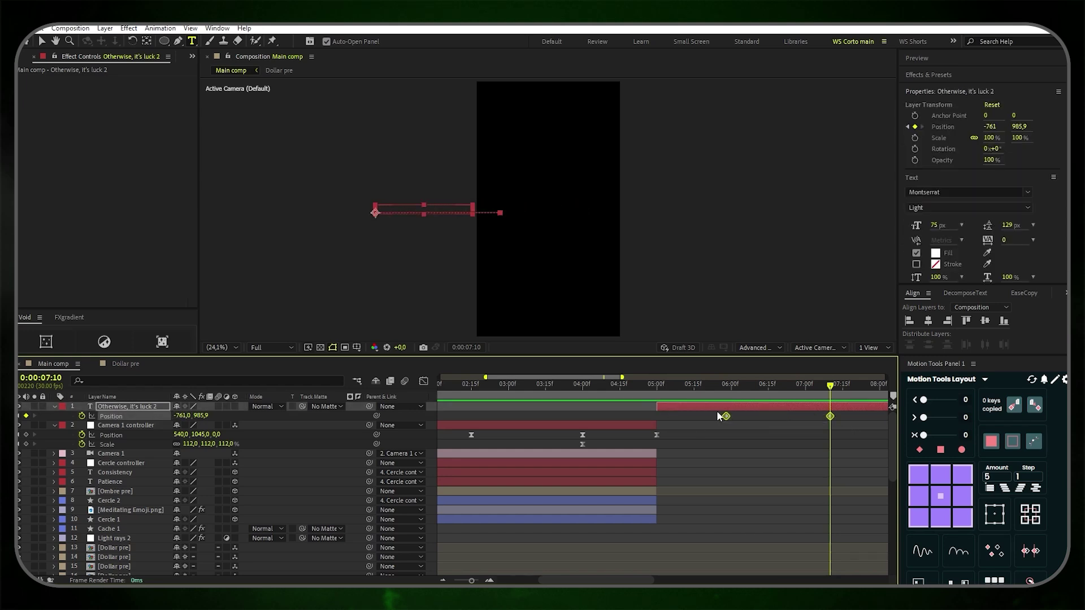
Split the "Otherwise, it's luck" layer at 0:00:06:28 and delete the part after the split
left_click_drag(830, 416, 801, 414)
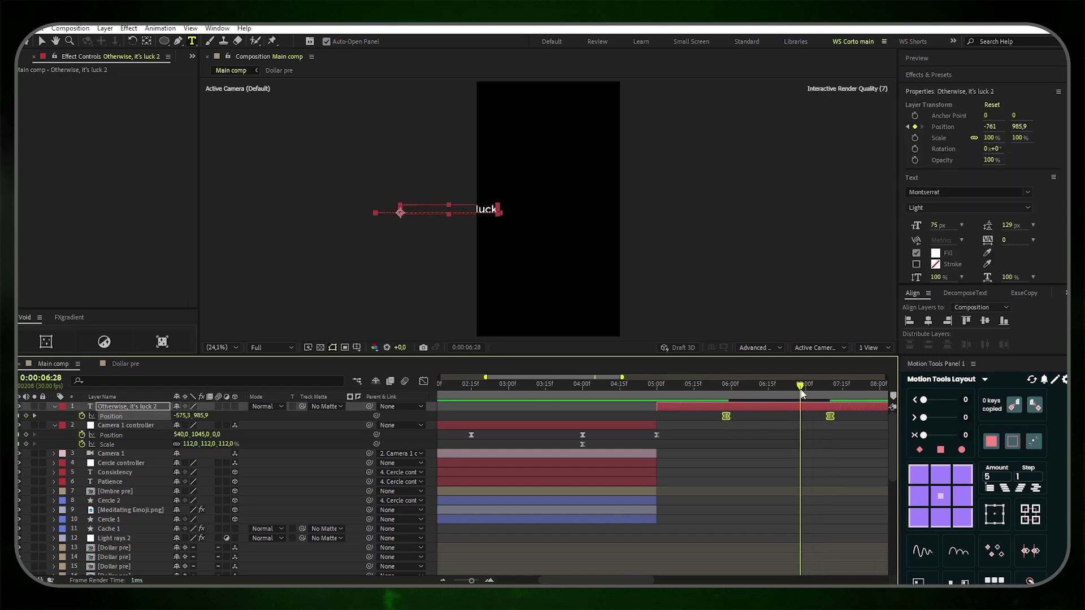
left_click(768, 417)
left_click(771, 405)
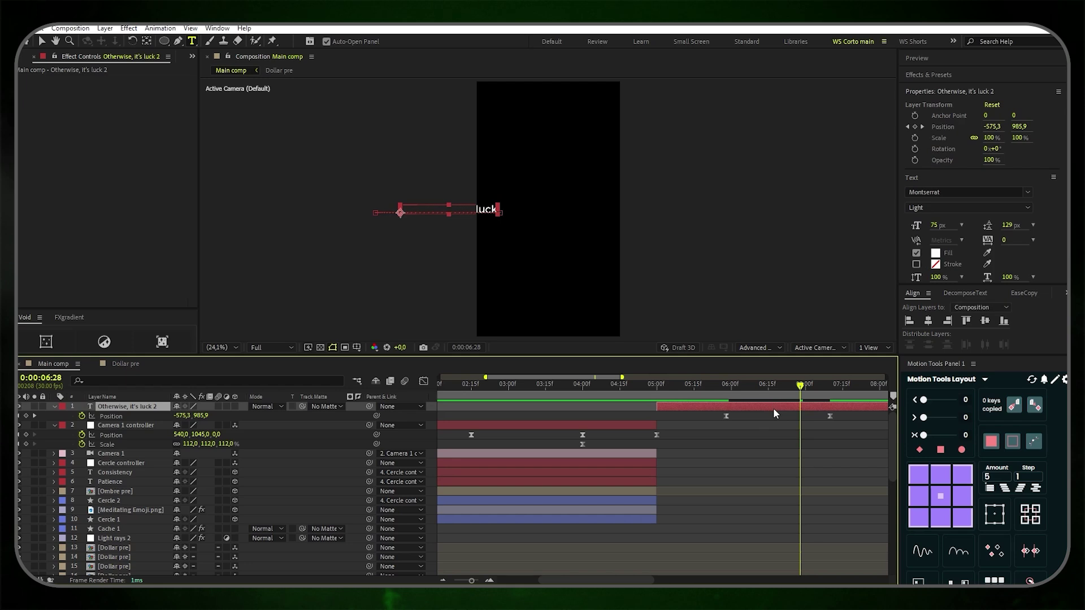
key("ctrl+shift+d")
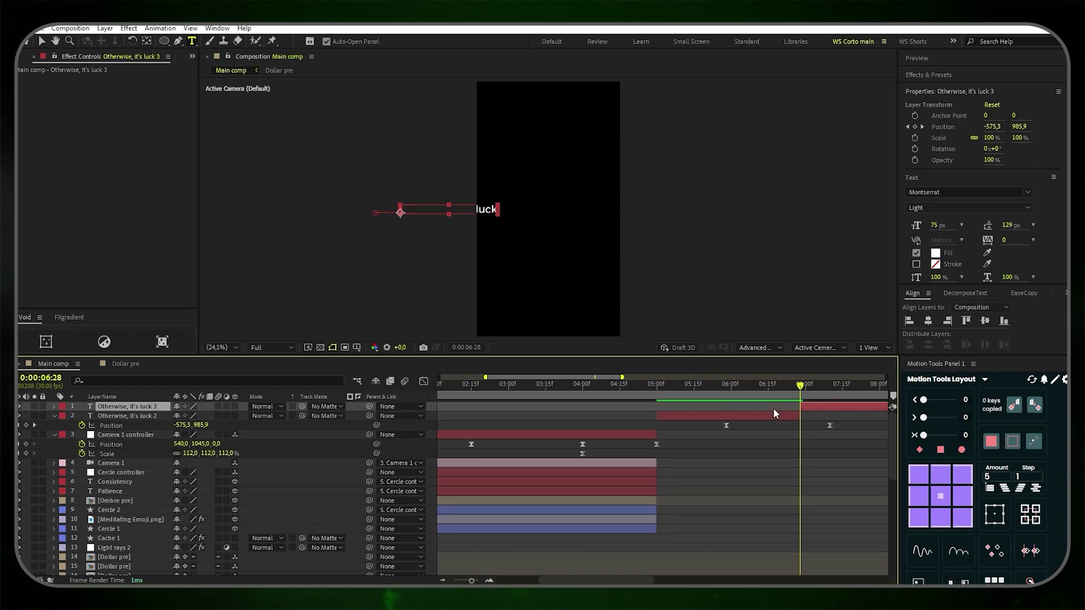
key("Delete")
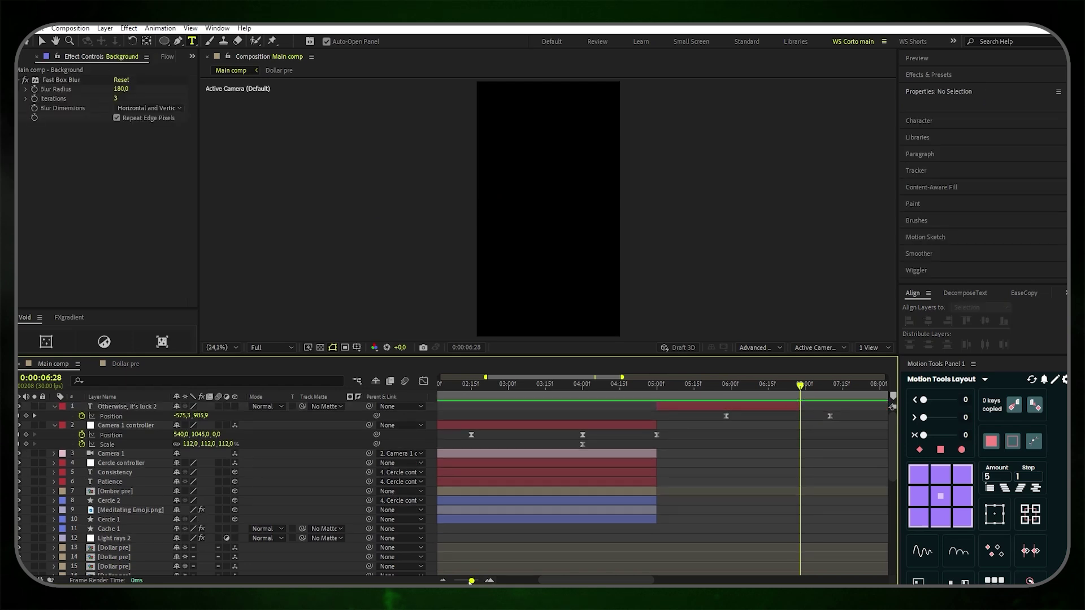
Play the composition from the start, then scrub through the transition from the meditating figure to the text around 0:00:05:00
left_click_drag(471, 580, 439, 582)
left_click_drag(598, 387, 372, 398)
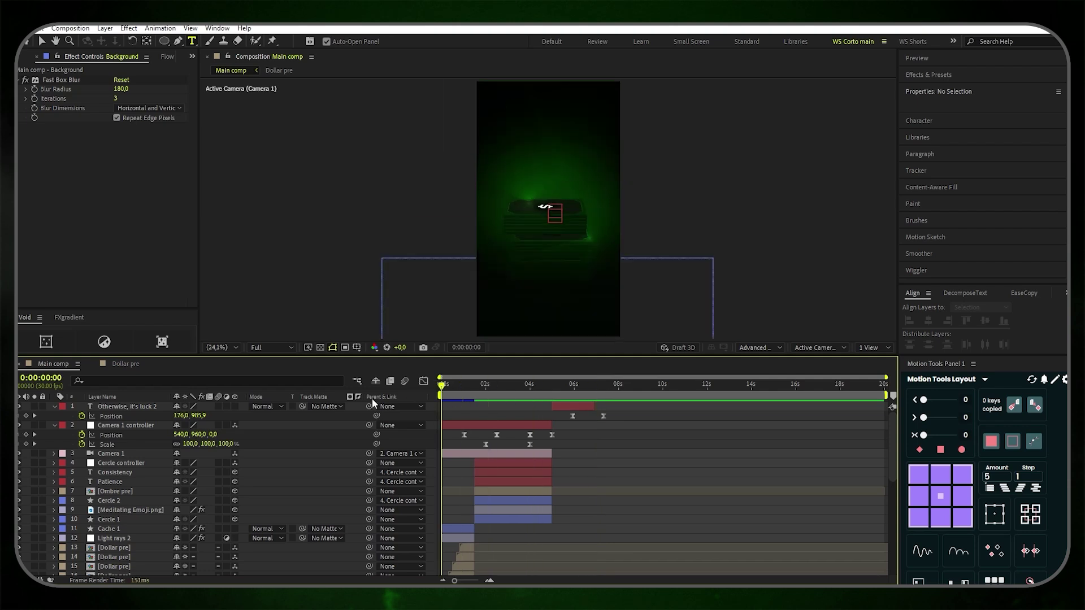
key("space")
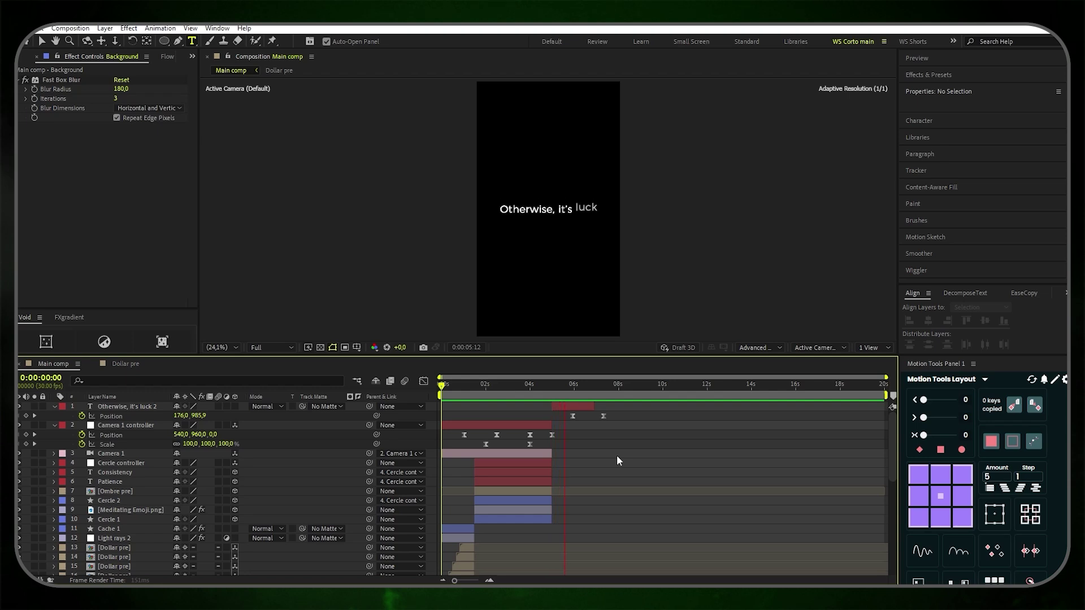
key("space")
left_click_drag(454, 581, 469, 581)
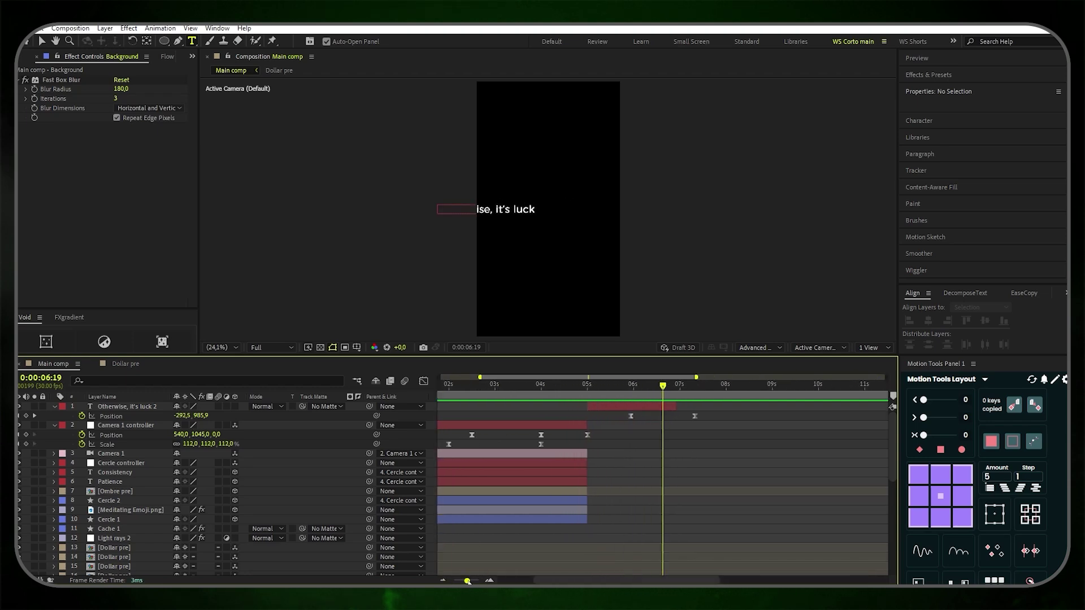
left_click(571, 390)
left_click_drag(575, 387, 564, 388)
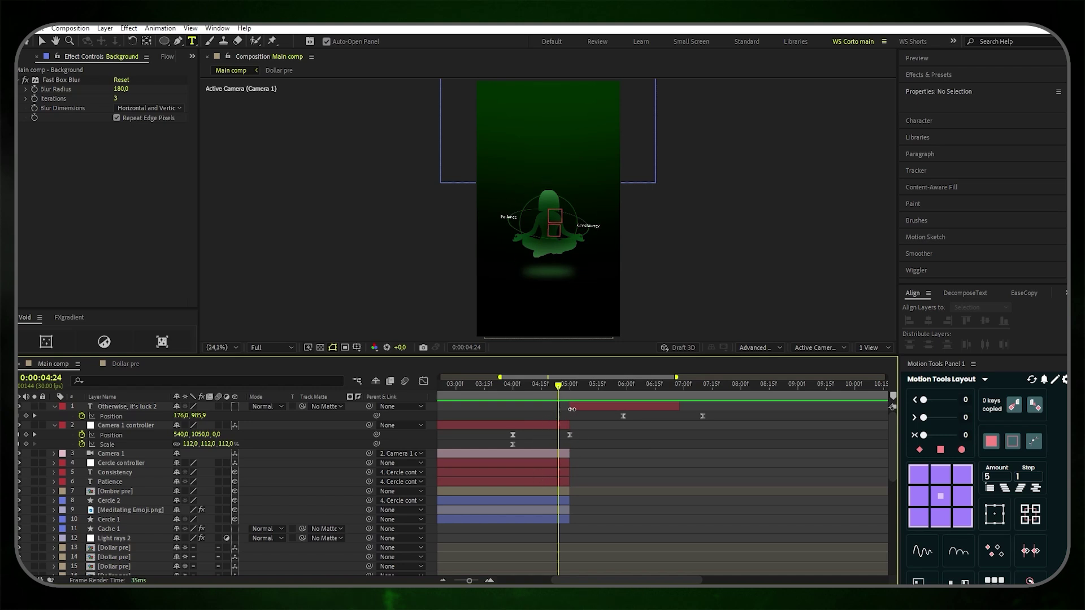
left_click_drag(562, 389, 598, 388)
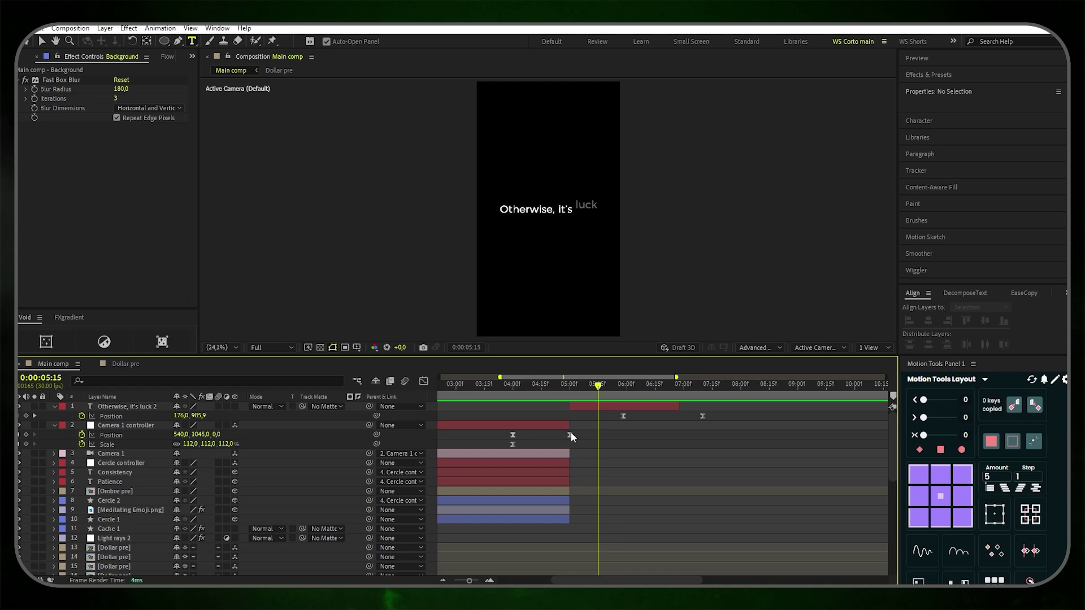
Move Camera 1 controller's last Position keyframe to about 0:00:05:06 and preview the transition
left_click_drag(569, 435, 581, 434)
left_click(476, 385)
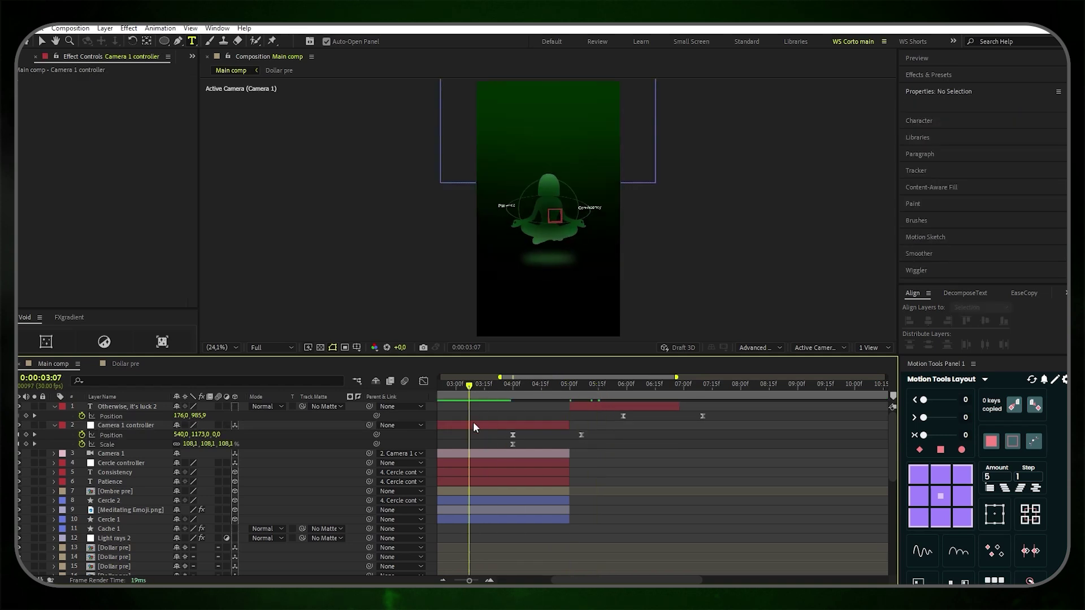
key("space")
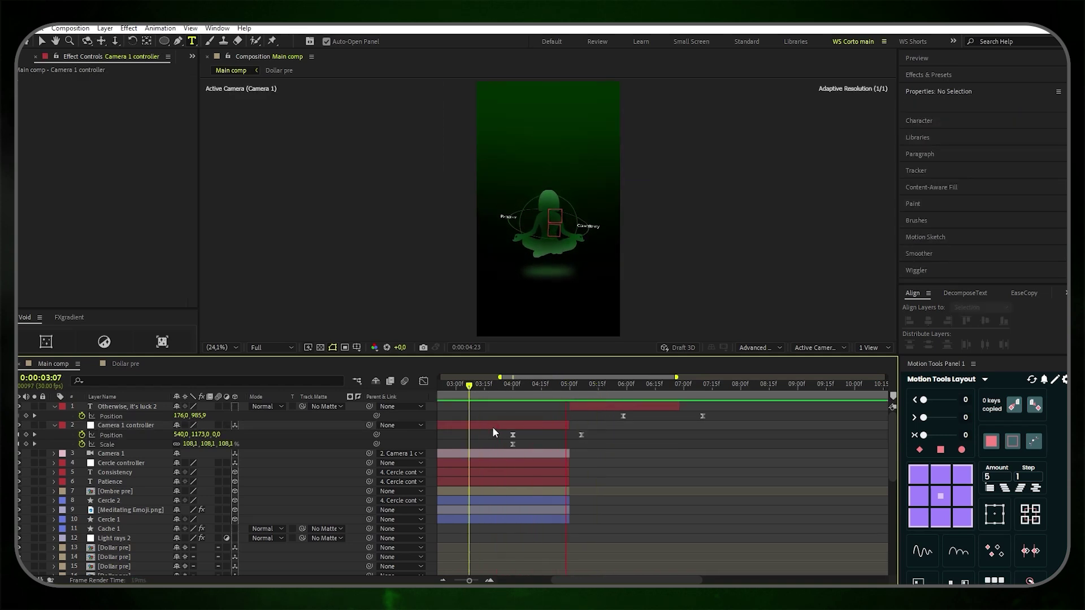
Lengthen the outgoing speed-graph handle of Camera 1 controller's Position keyframe at 0:00:04:00 toward the last keyframe, and preview the move
left_click_drag(616, 436, 480, 439)
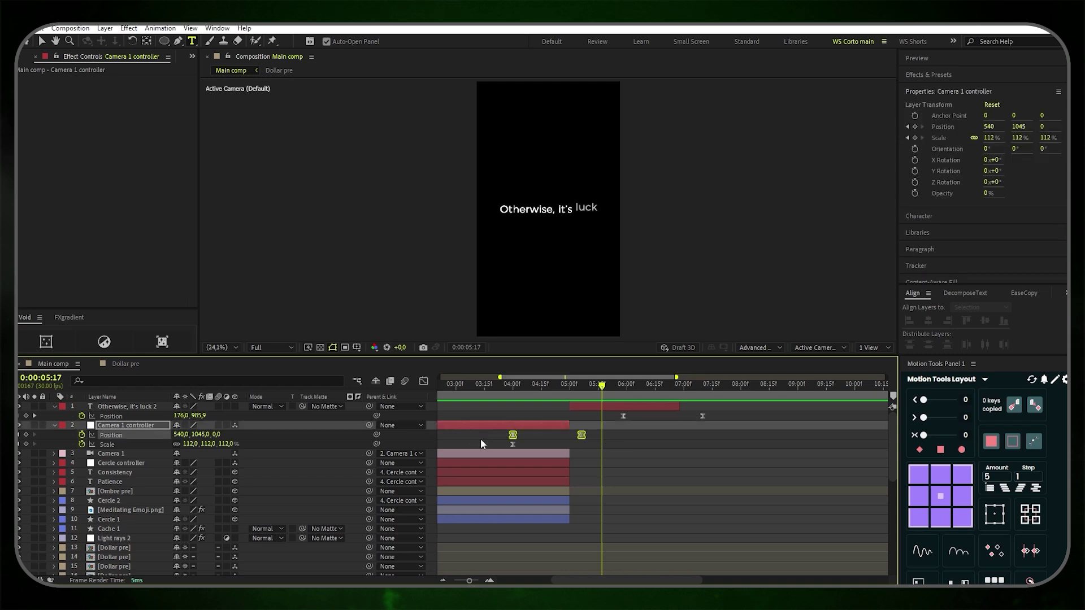
left_click(423, 381)
left_click(512, 547)
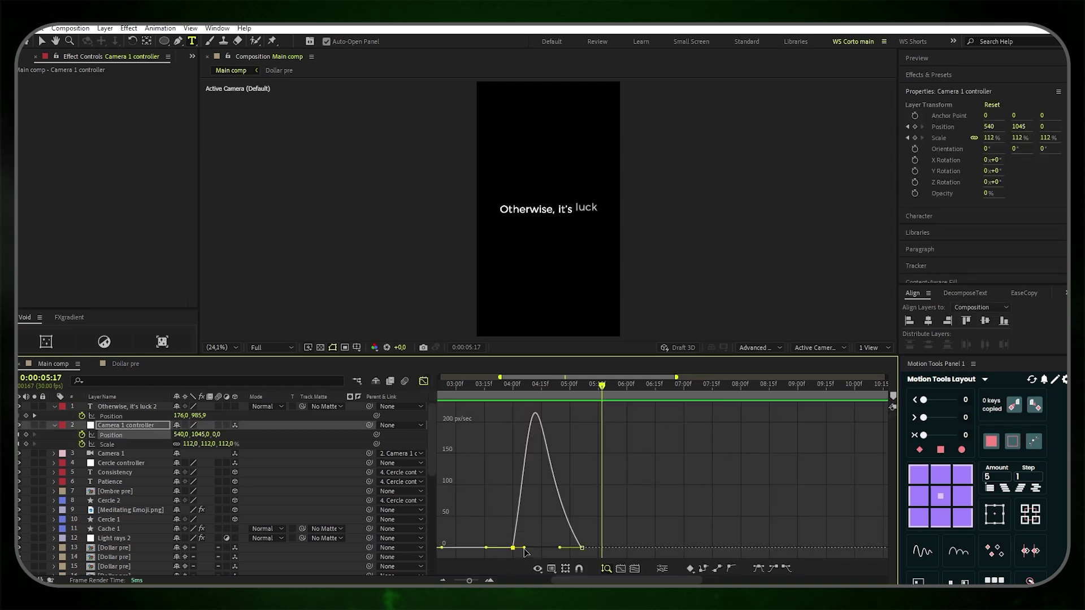
left_click_drag(525, 550, 568, 552)
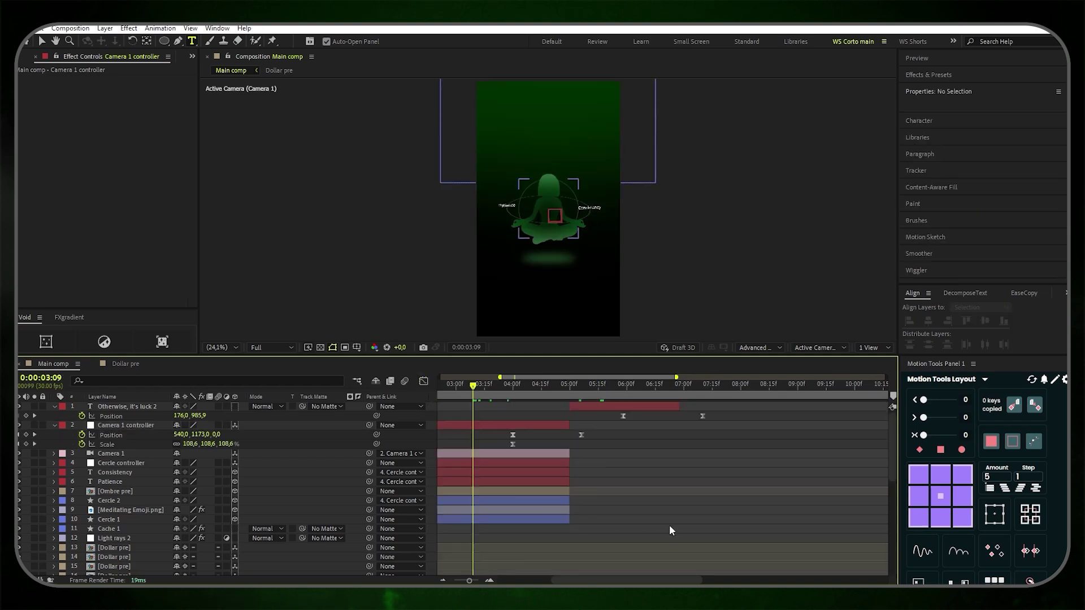
key("space")
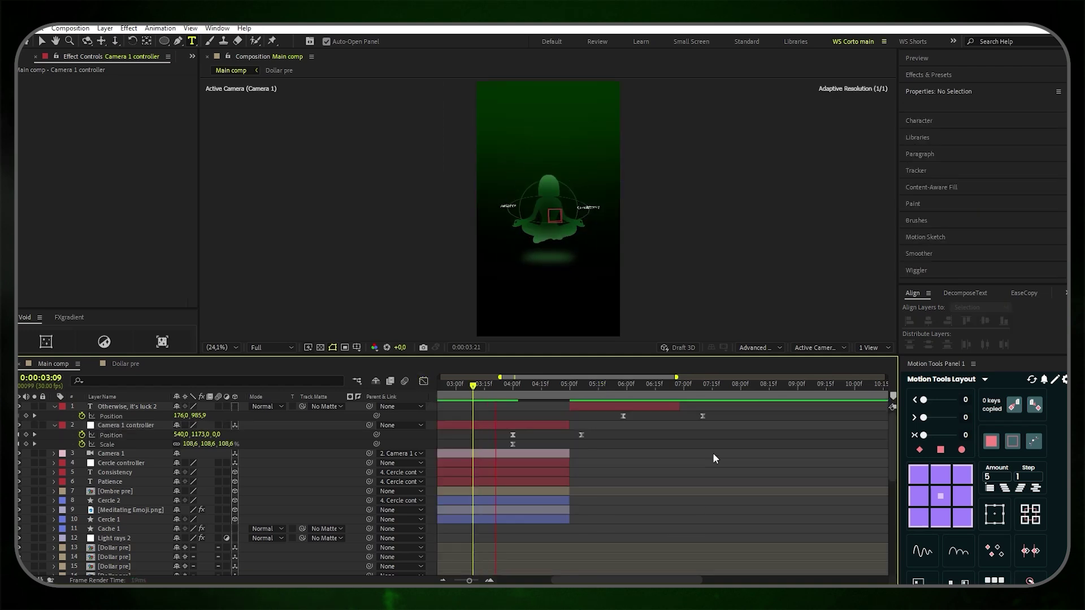
key("space")
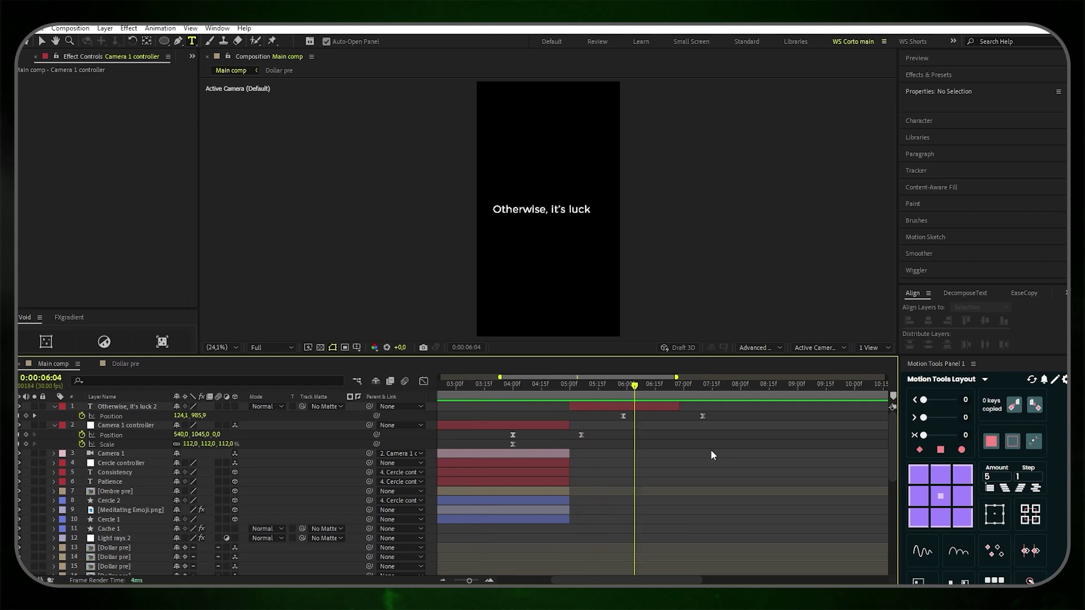
Duplicate the Background 2 layer and shift the copy so it starts at 0:00:06:18
scroll(673, 433, "down", 8)
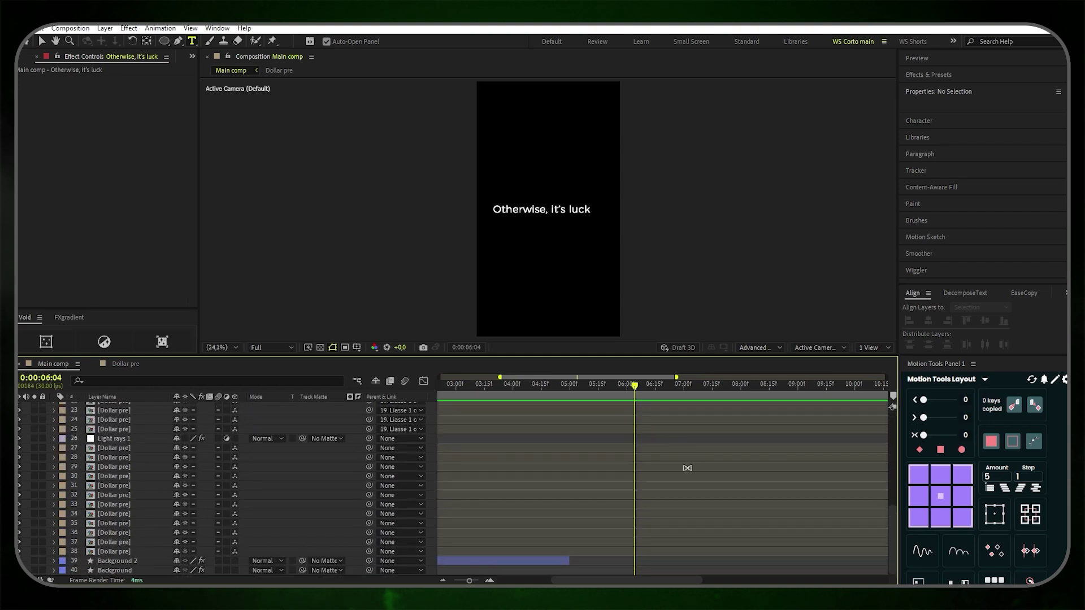
left_click(113, 561)
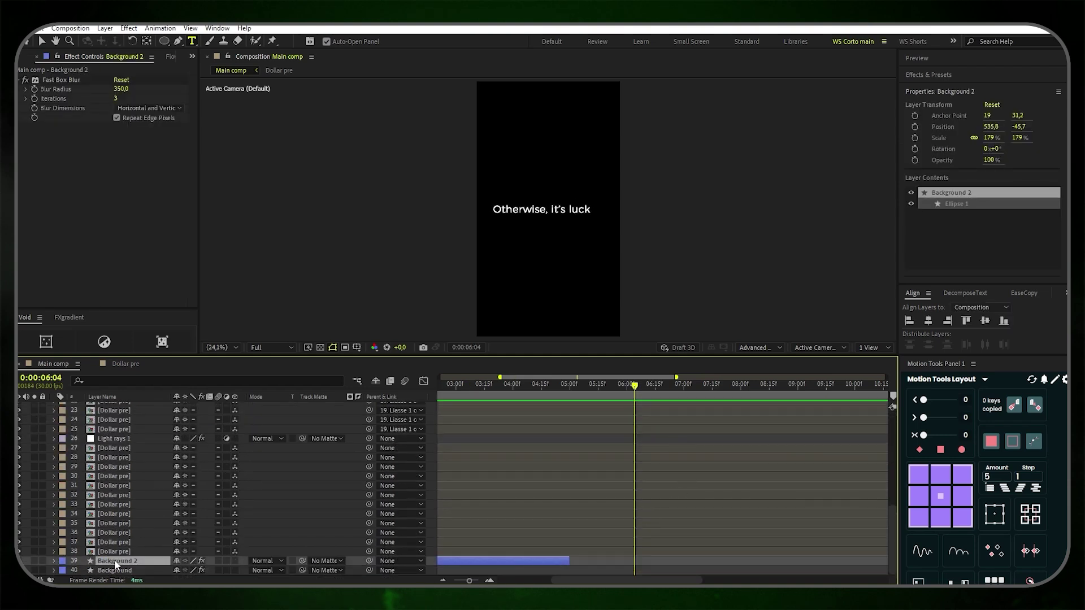
left_click_drag(636, 387, 662, 393)
left_click_drag(458, 559, 704, 561)
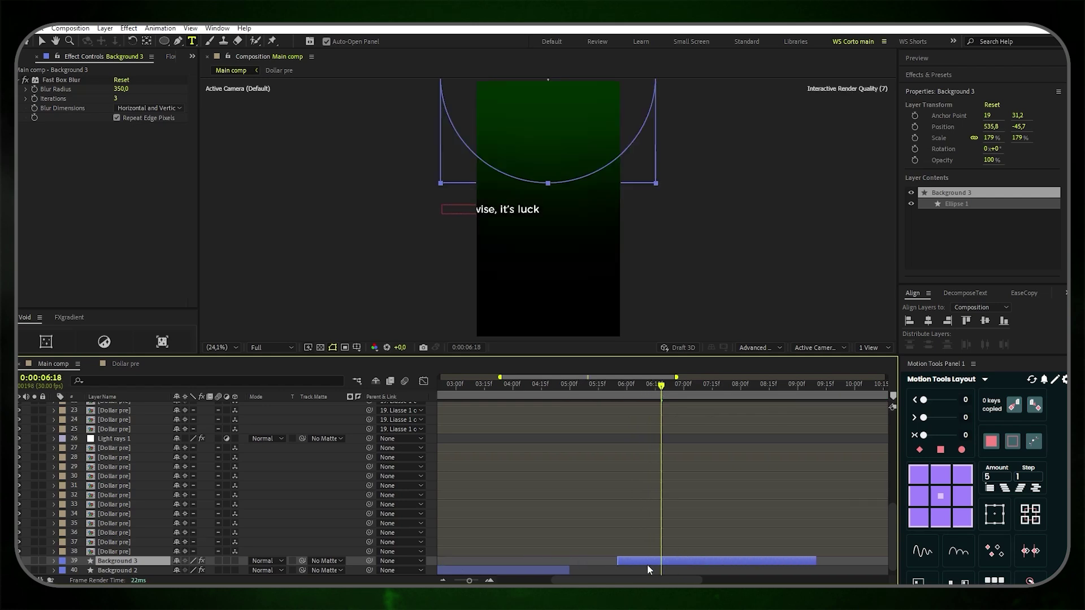
left_click_drag(621, 560, 666, 563)
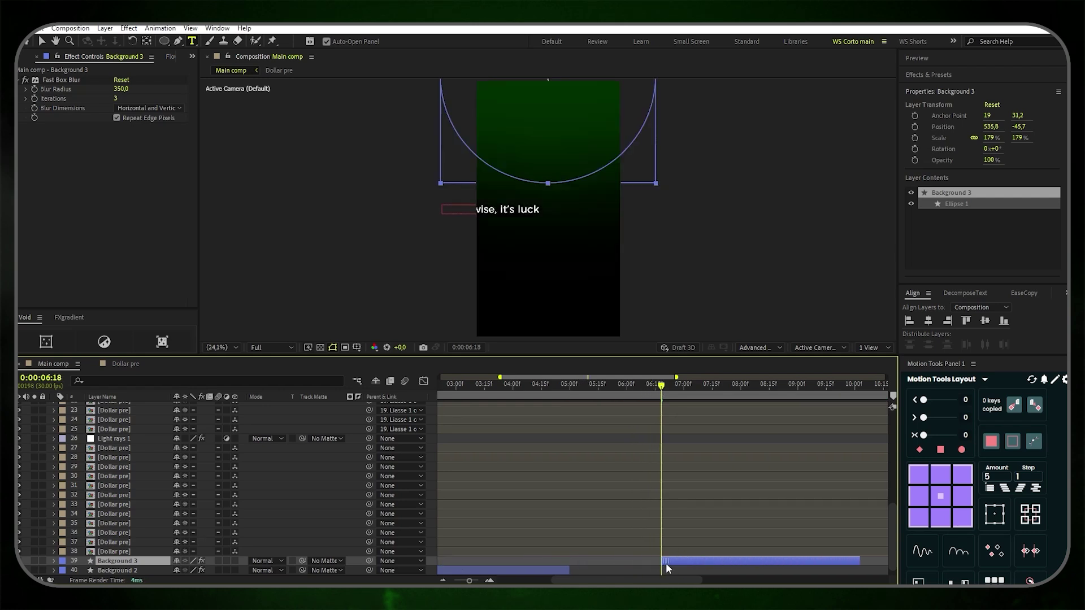
scroll(667, 565, "down", 1)
Move the Background 3 ellipse toward the upper-left corner of the frame and enlarge it
left_click(41, 43)
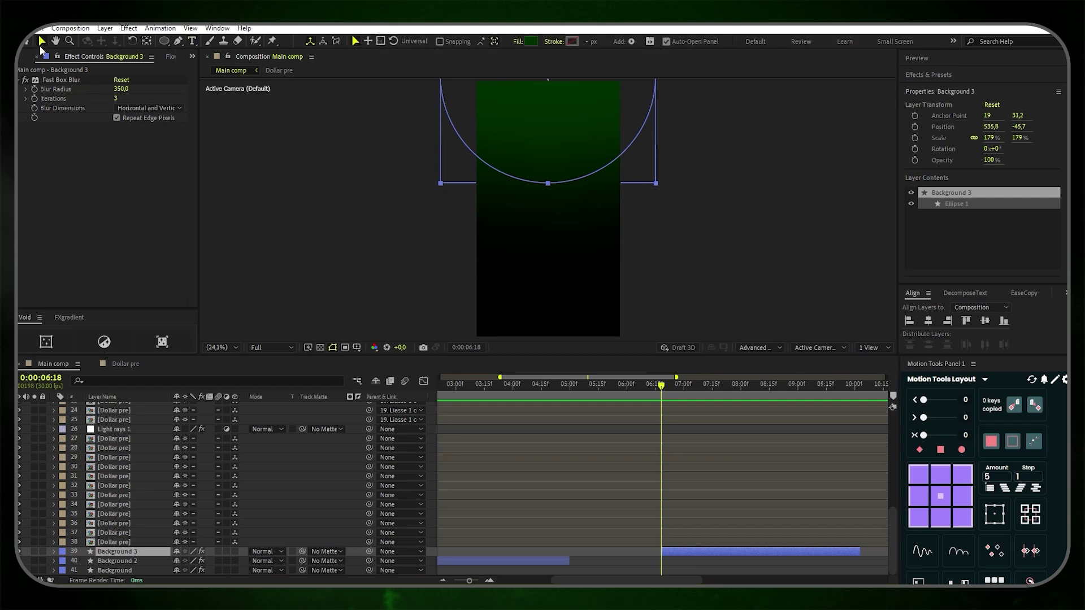
left_click_drag(584, 106, 523, 147)
left_click_drag(375, 117, 329, 121)
left_click(644, 561)
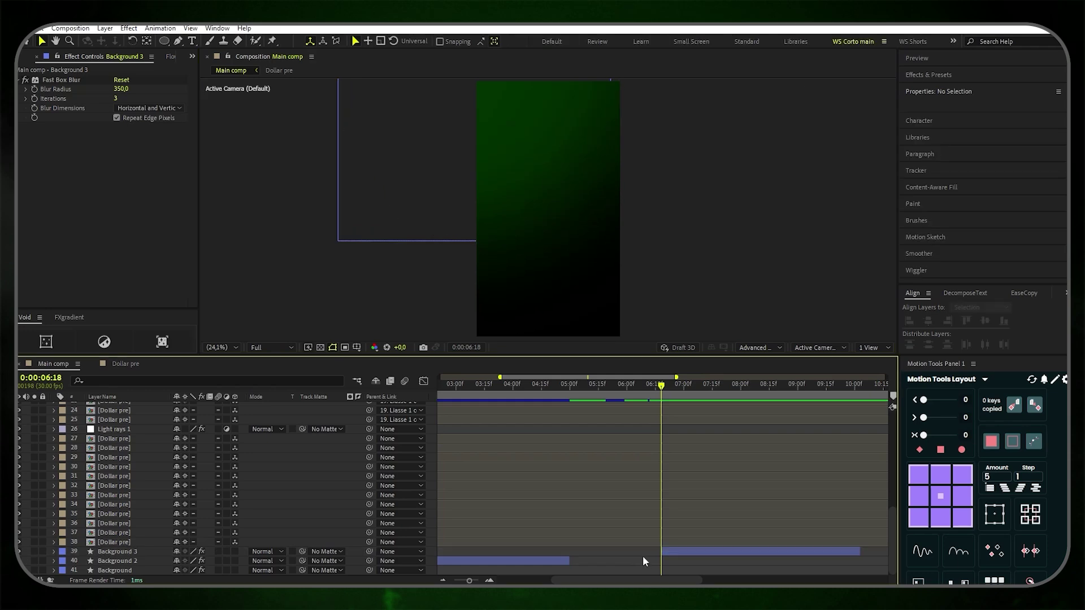
Create a 1080 x 1920 composition named "Horloge pre" and file it in the Pre comps folder
scroll(645, 554, "up", 8)
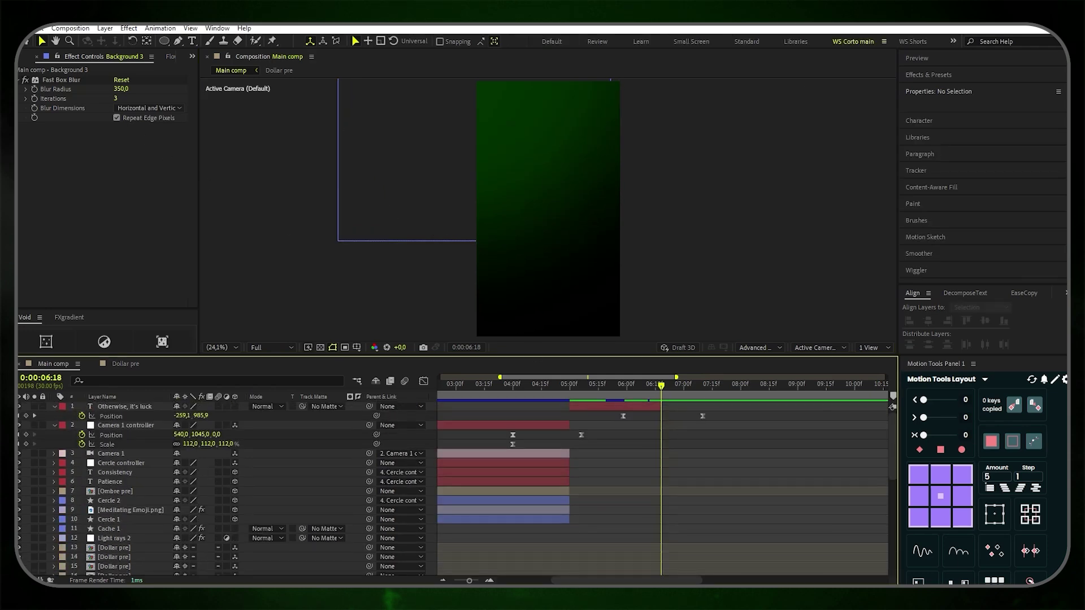
key("ctrl+0")
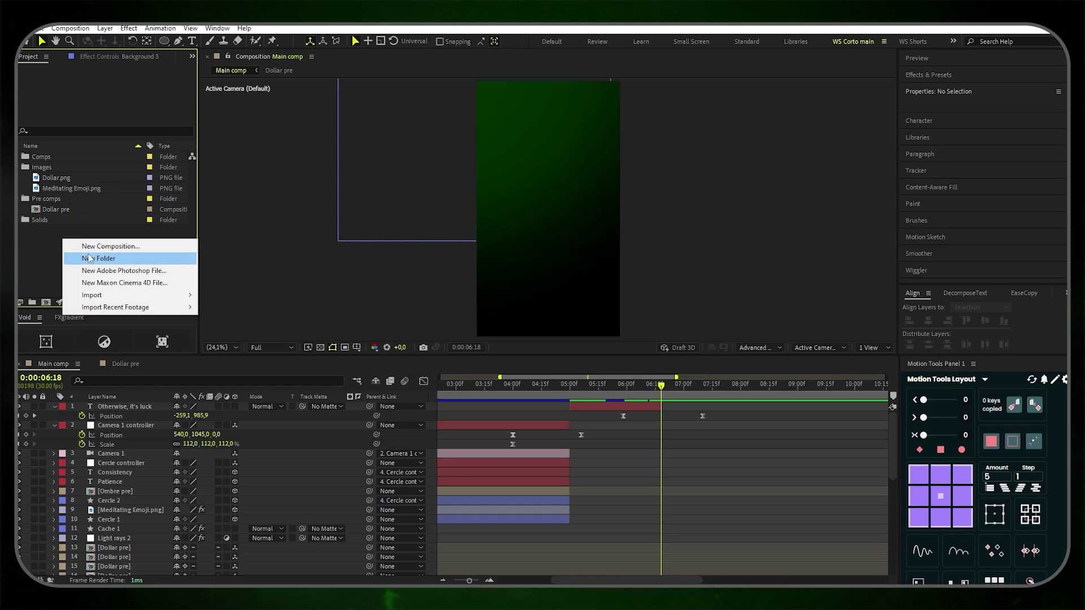
left_click(111, 246)
key("BackSpace")
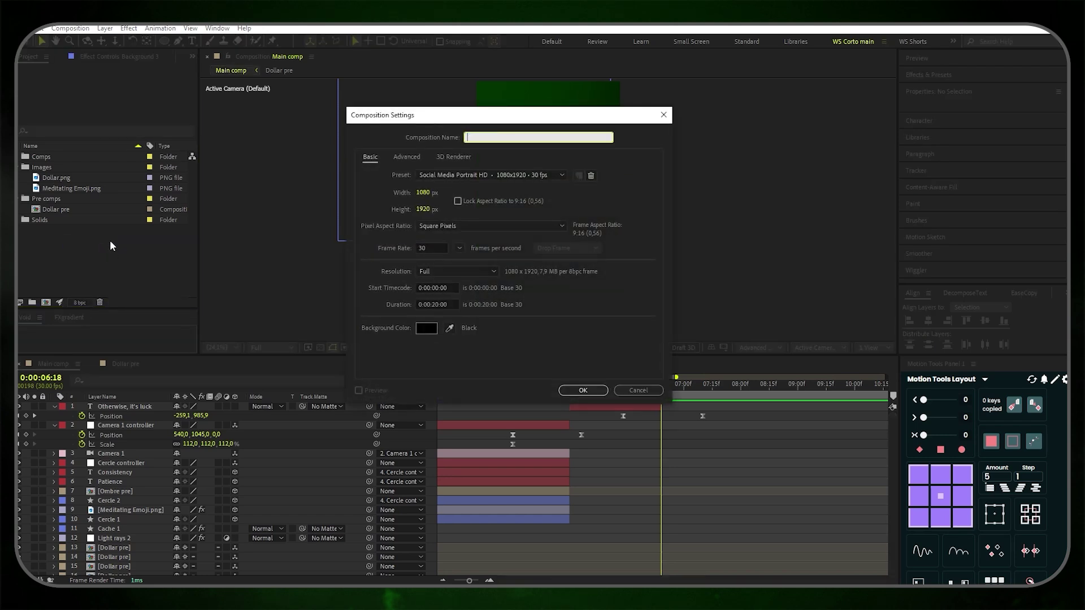
type("Horloge pre")
left_click(572, 392)
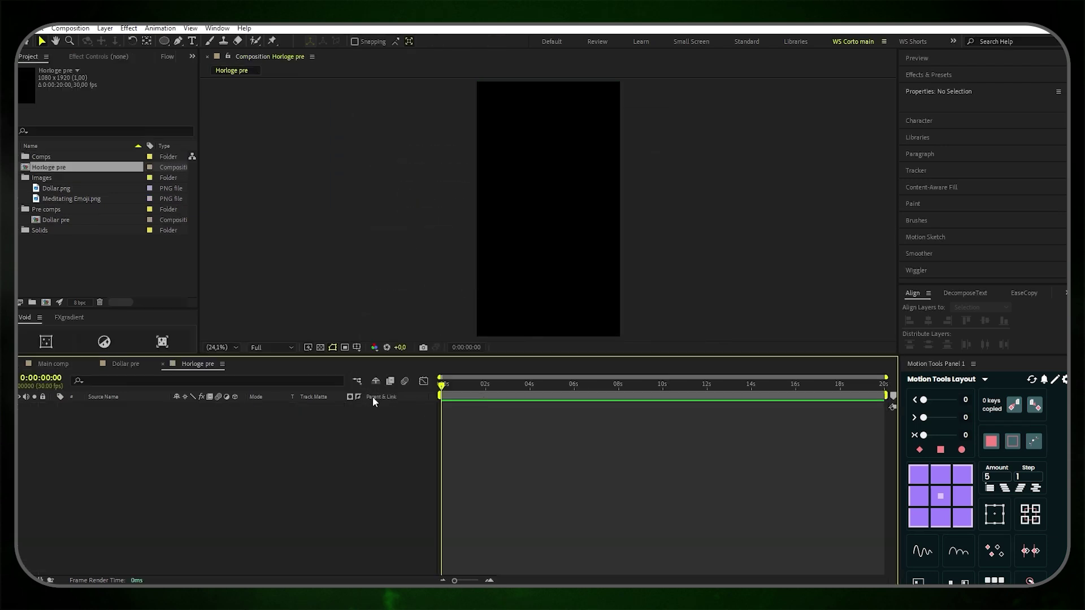
left_click_drag(43, 169, 39, 211)
Draw a circle in the Horloge pre composition and align it to the composition's horizontal and vertical centre
left_click(164, 41)
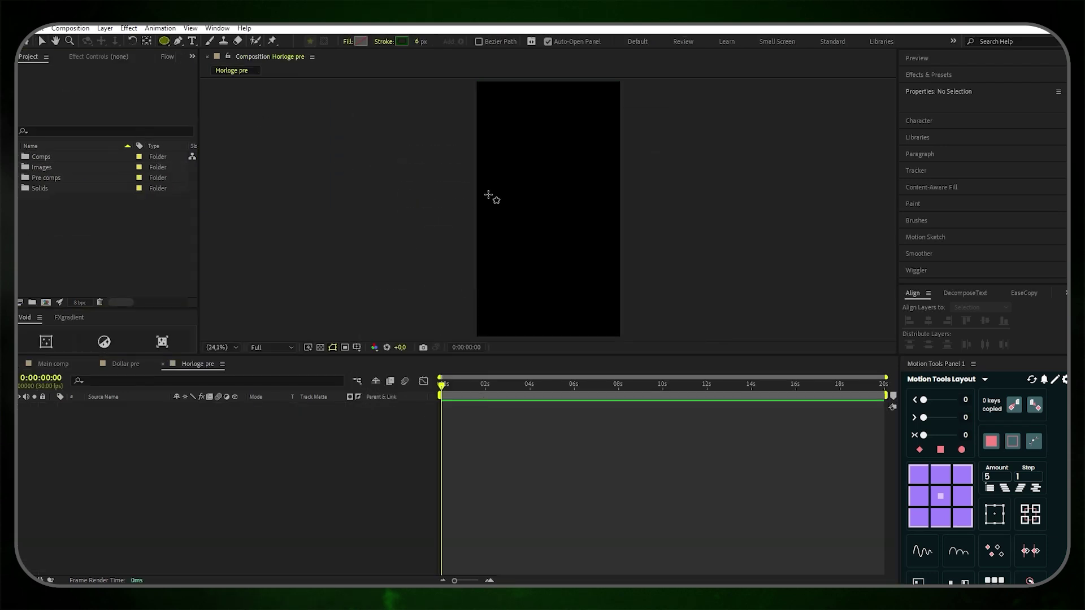
left_click_drag(513, 170, 592, 249)
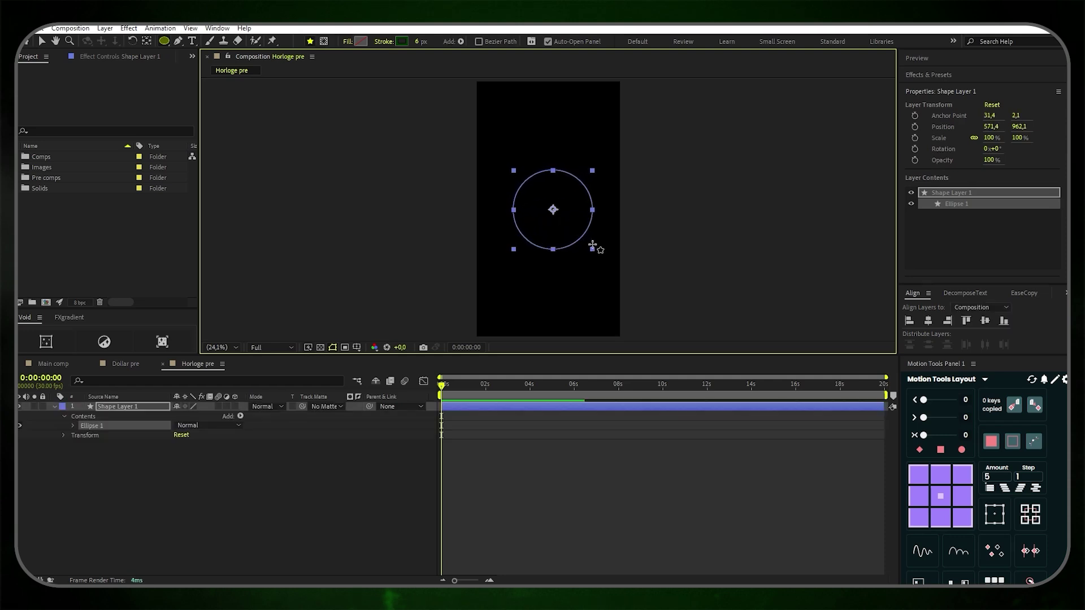
left_click(929, 324)
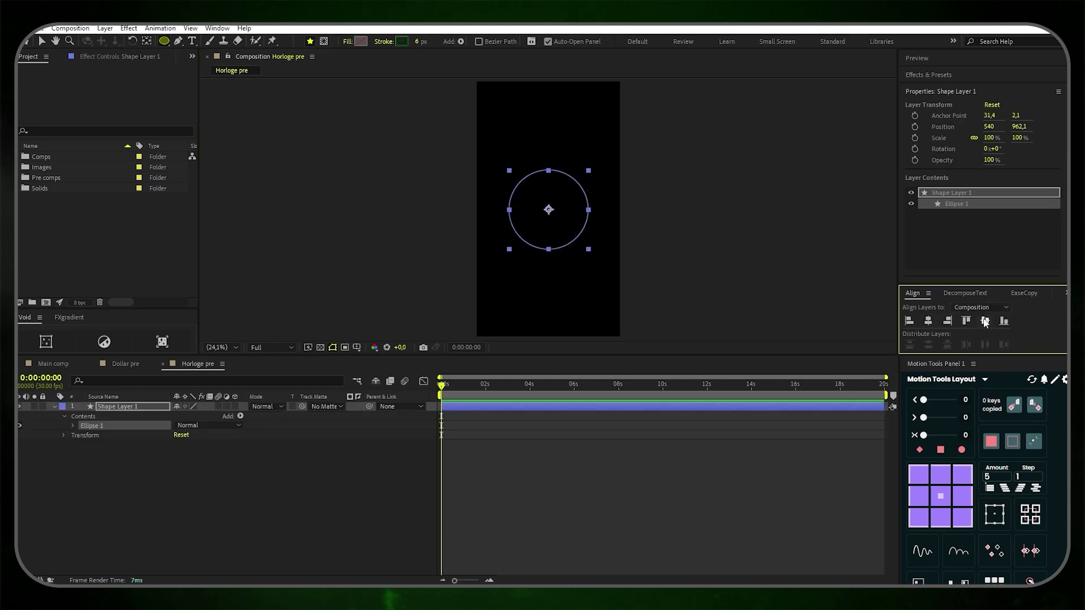
left_click(986, 322)
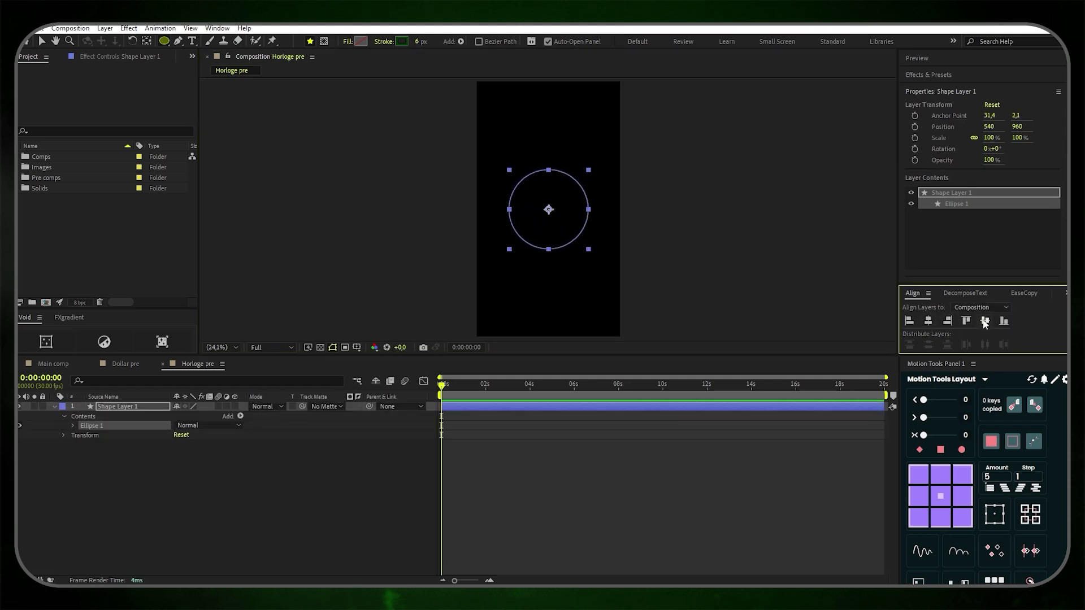
Remove the circle's stroke and give it a solid colour fill
left_click(385, 42)
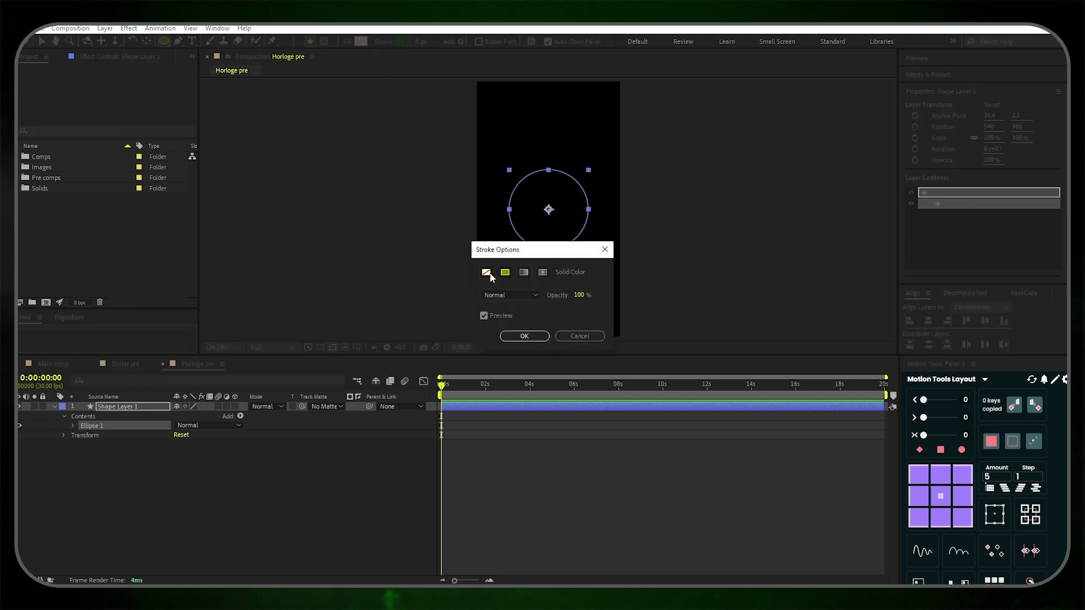
left_click(486, 271)
left_click(524, 336)
left_click(348, 41)
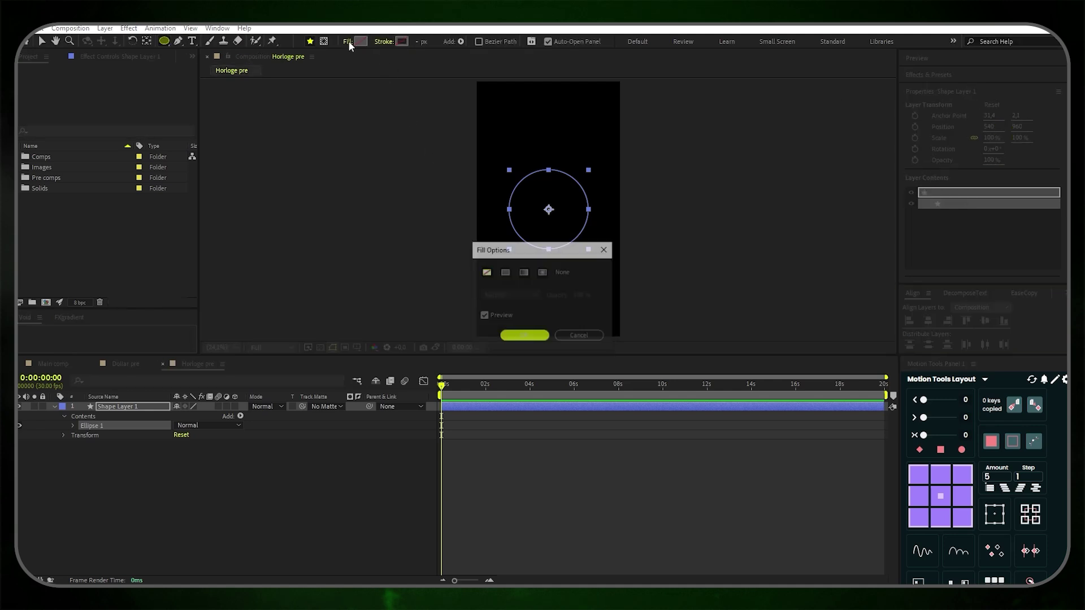
left_click(505, 272)
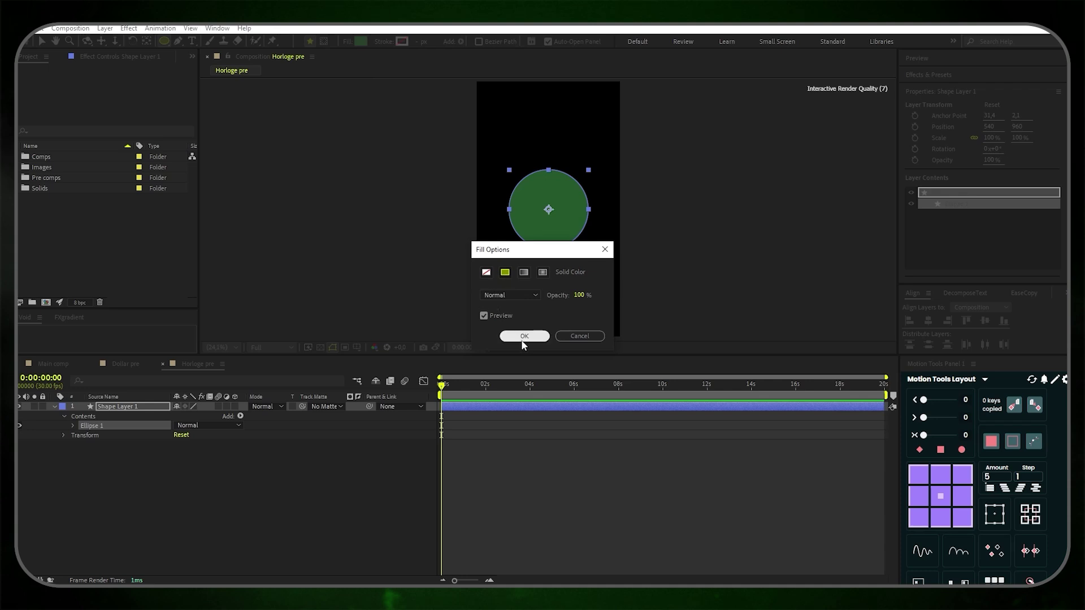
left_click(525, 337)
Apply a Gradient Ramp effect to the circle layer and set its start colour to bright green
left_click(161, 405)
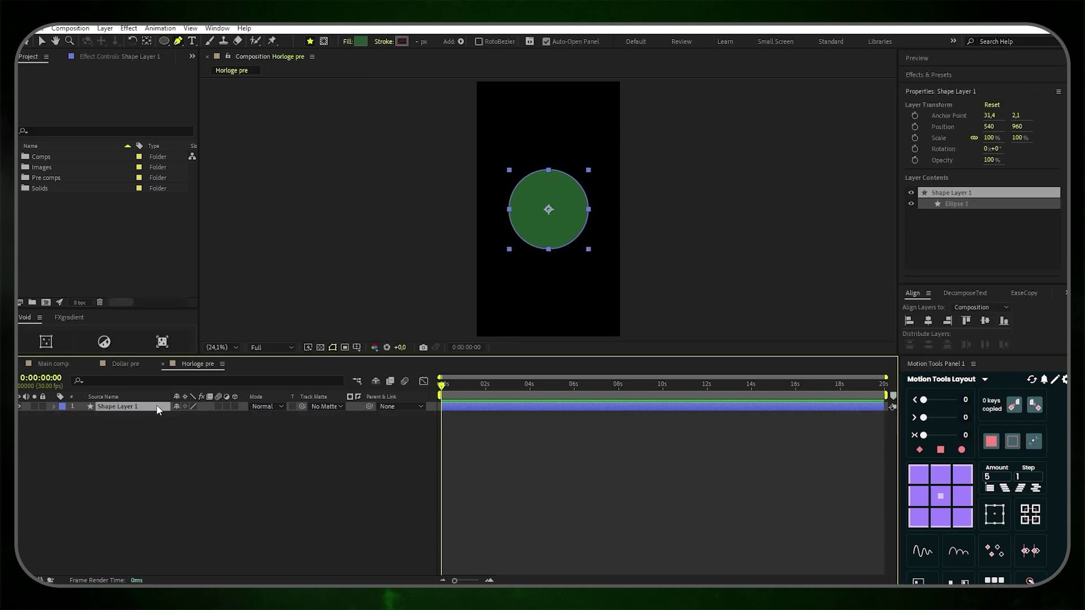
key("ctrl+space")
type("gr")
key("Return")
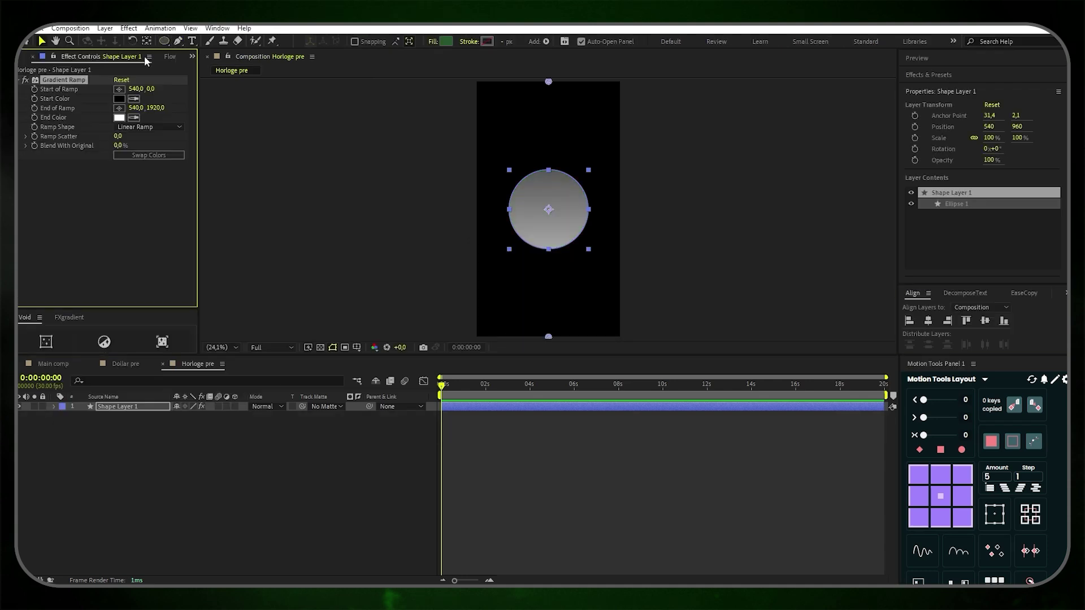
left_click(120, 99)
left_click(354, 314)
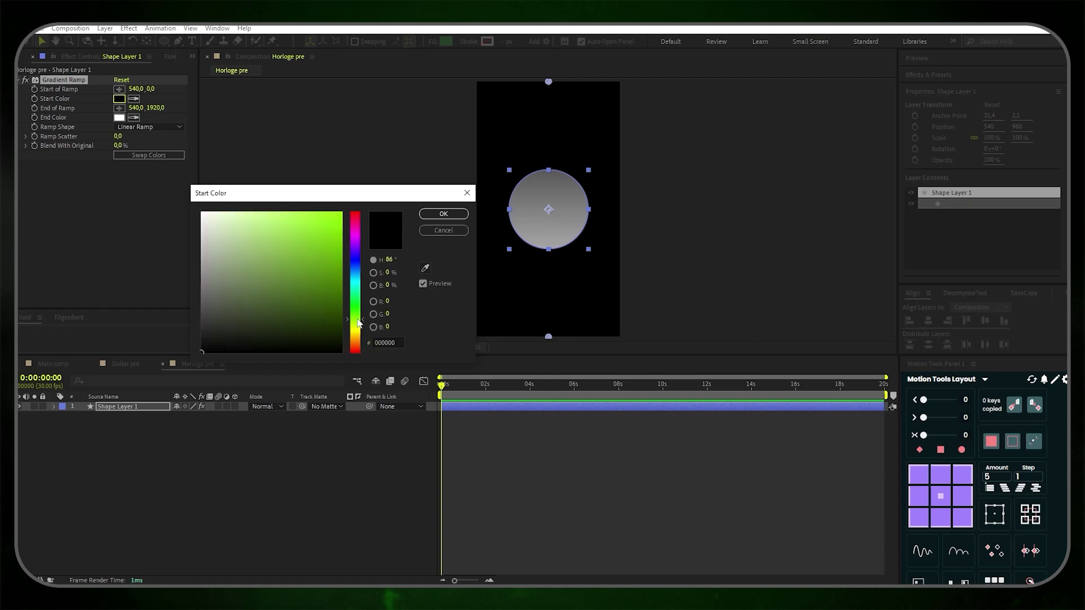
left_click(320, 285)
left_click(315, 238)
left_click(444, 213)
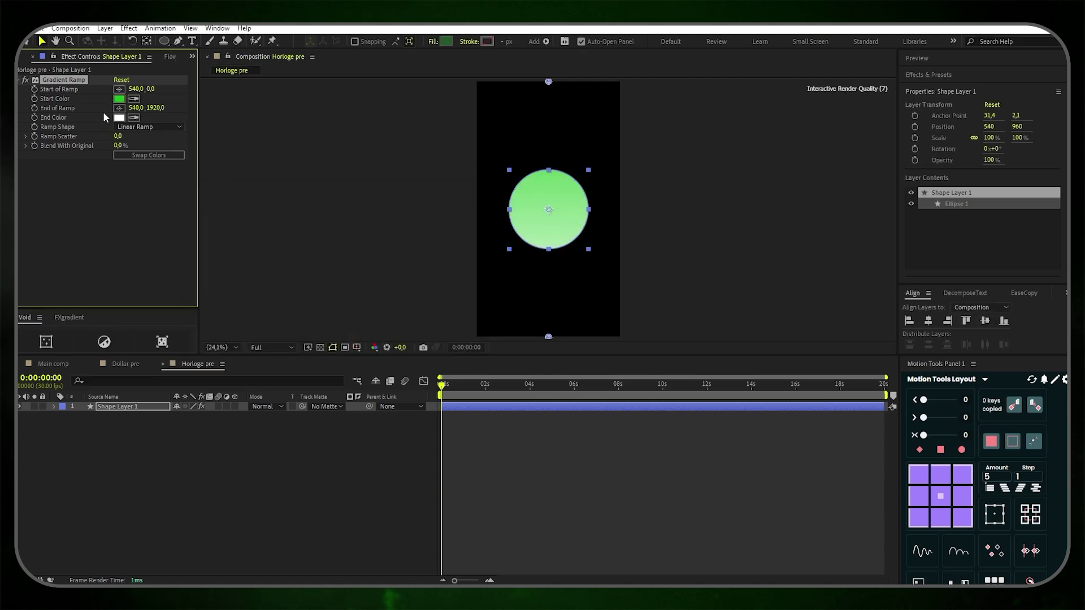
Set the ramp's end colour to black and angle the gradient diagonally from about 274, 598.4 to about 739.5, 1263.4
left_click(119, 118)
left_click(355, 294)
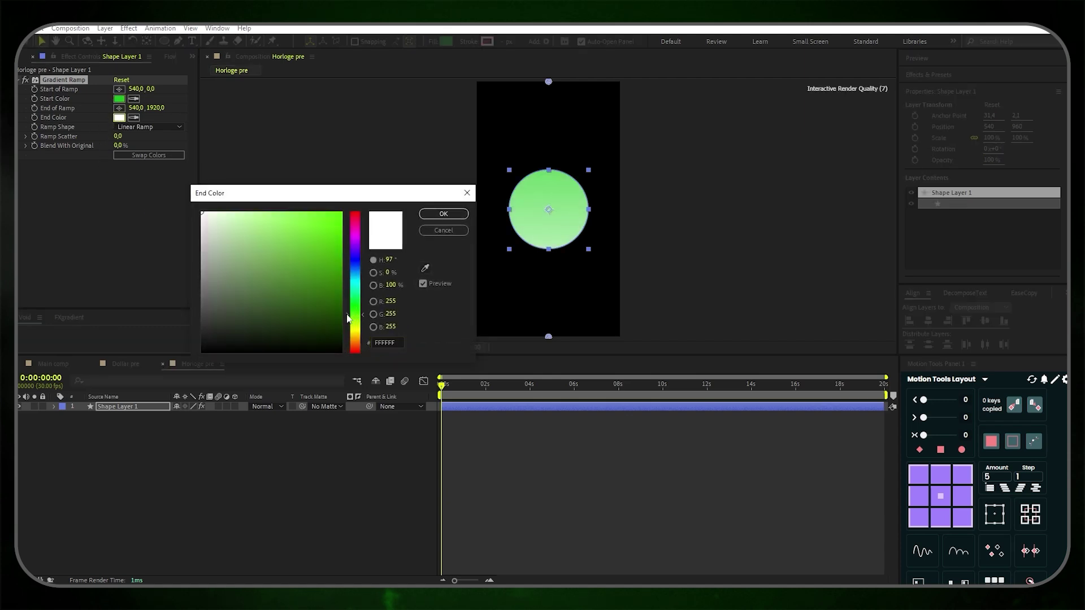
left_click(341, 351)
left_click(445, 214)
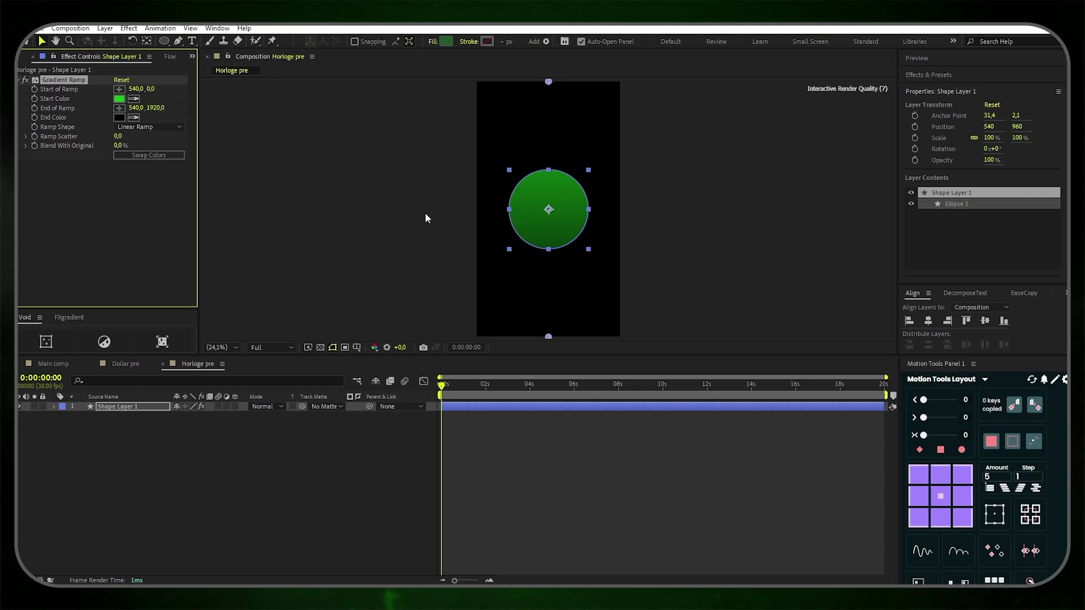
left_click_drag(548, 81, 521, 156)
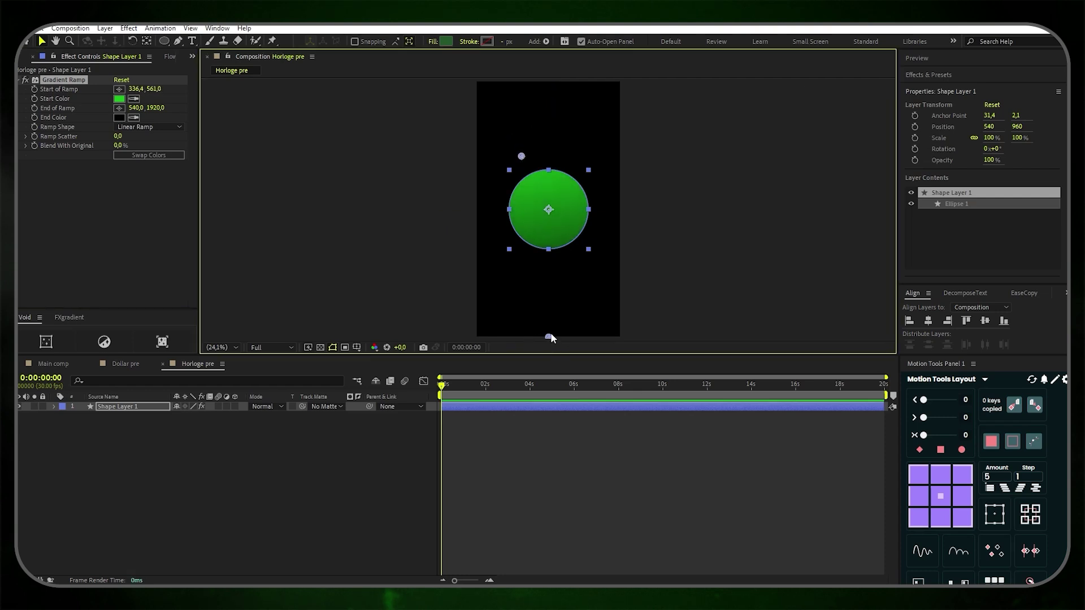
left_click_drag(550, 336, 574, 251)
Rename the circle layer as "Background horloge"
right_click(134, 407)
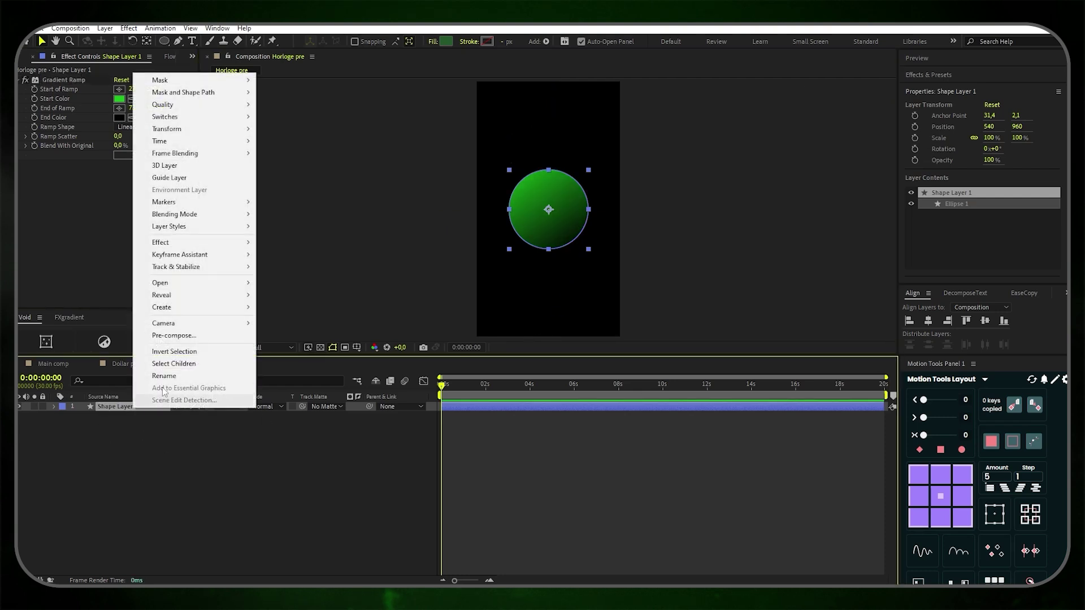
left_click(175, 376)
type("Bac")
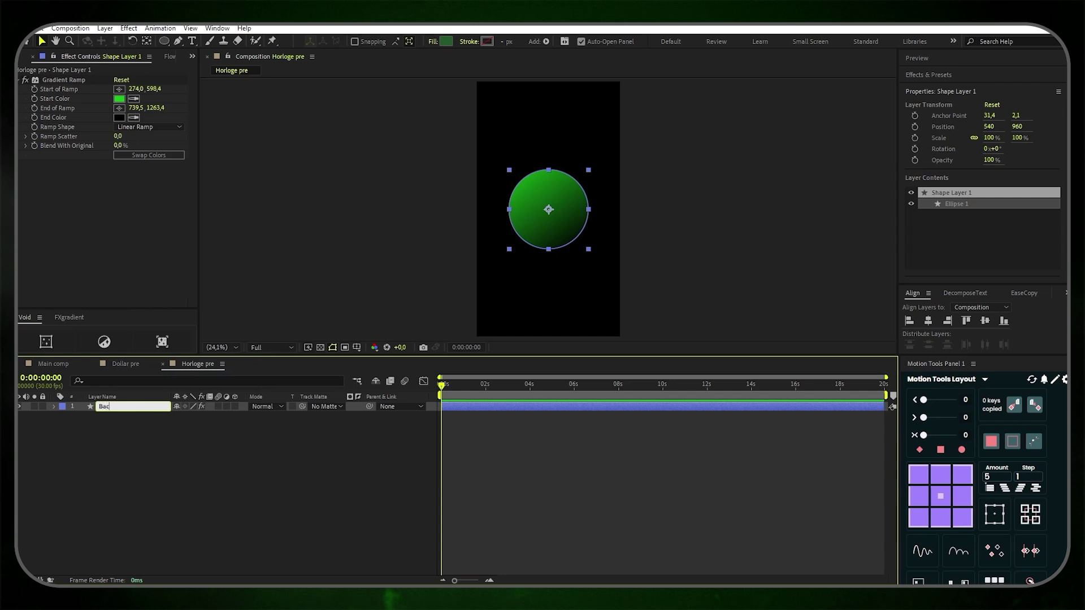
type("kground horloge")
left_click(530, 337)
Set up the Pen tool with no fill and a white 4 px stroke
scroll(551, 209, "up", 4)
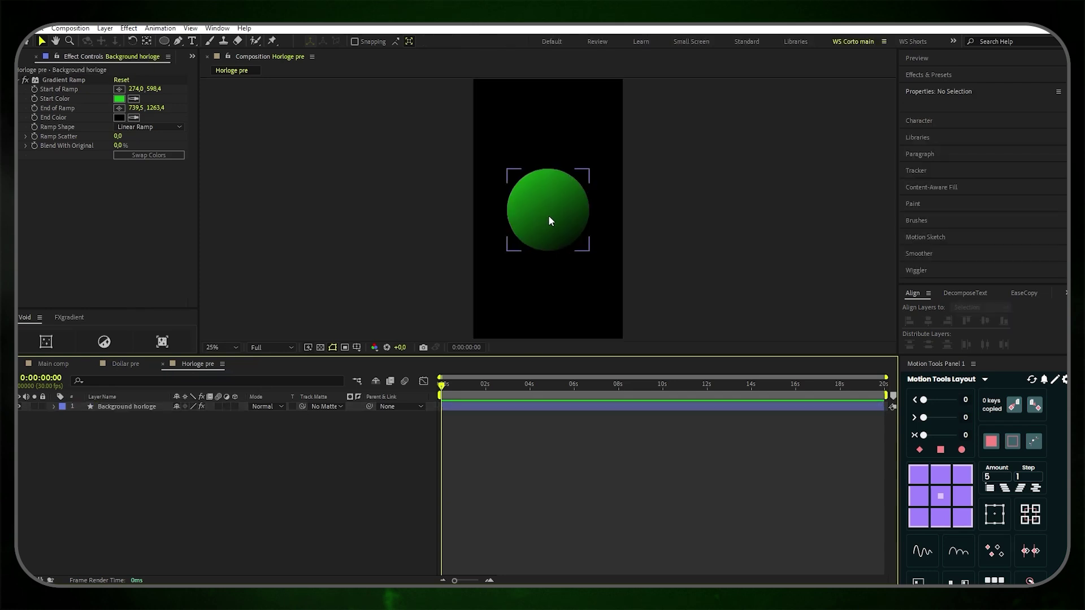
scroll(554, 192, "up", 3)
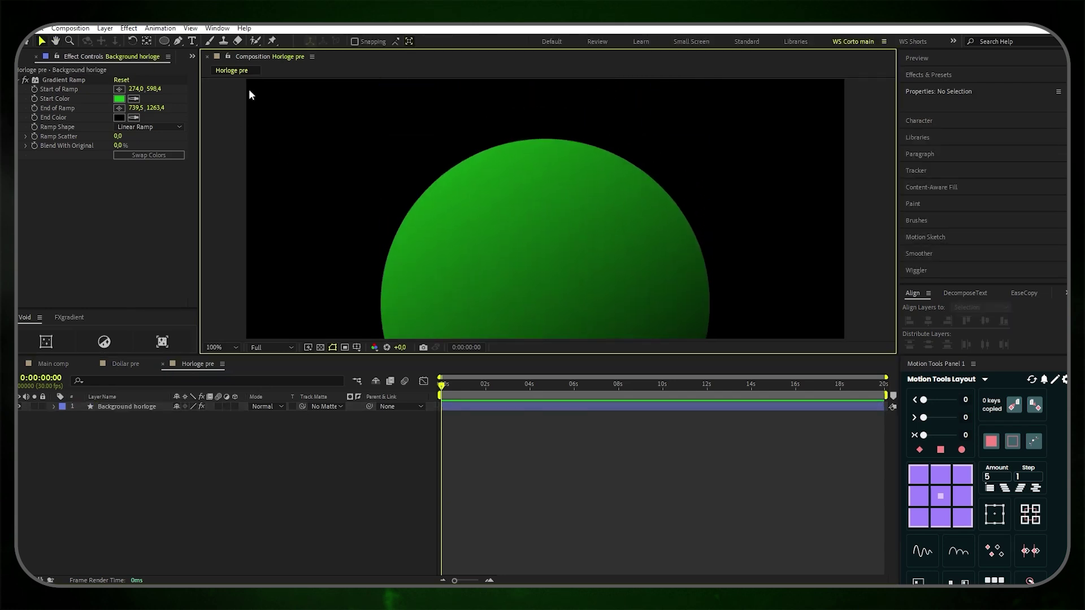
left_click(177, 41)
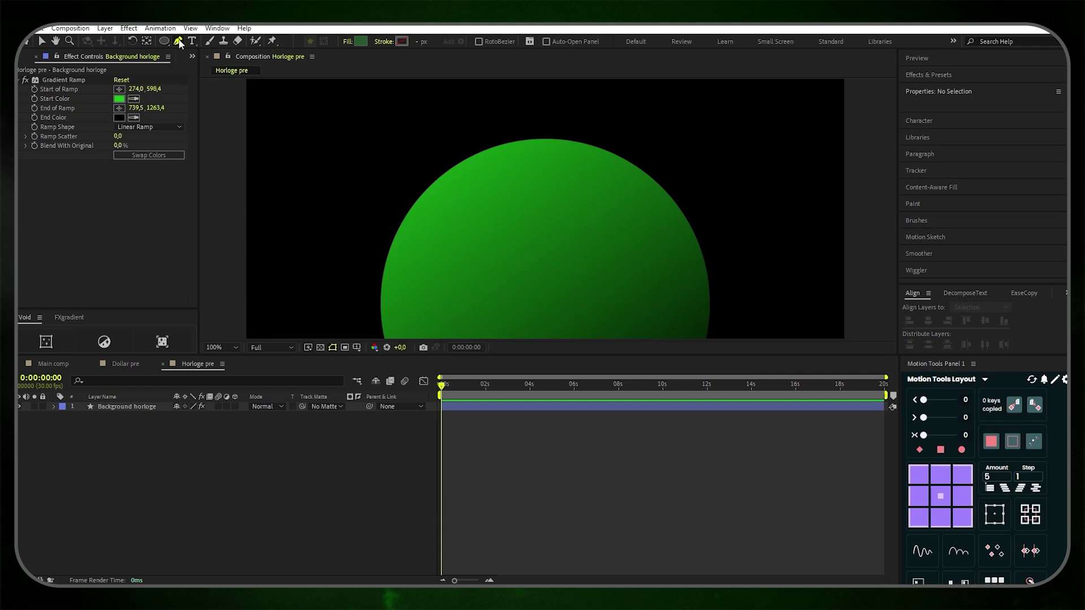
left_click(347, 41)
left_click(486, 273)
left_click(525, 335)
type("4")
key("Return")
left_click(402, 42)
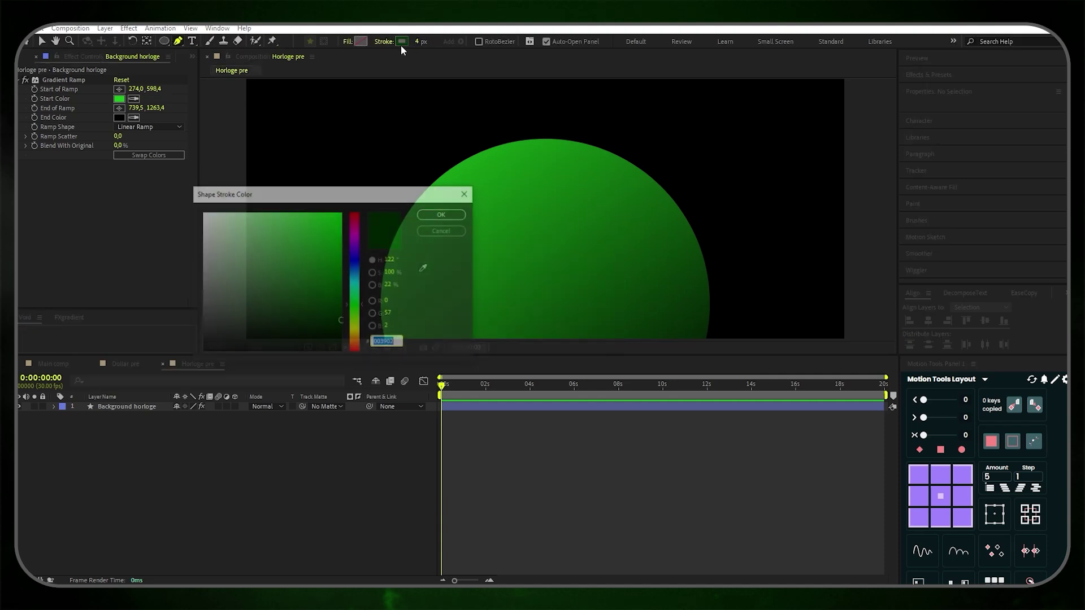
left_click(205, 214)
left_click(443, 215)
Draw a short vertical line inward from the circle's topmost point and centre it horizontally in the composition
left_click(547, 139)
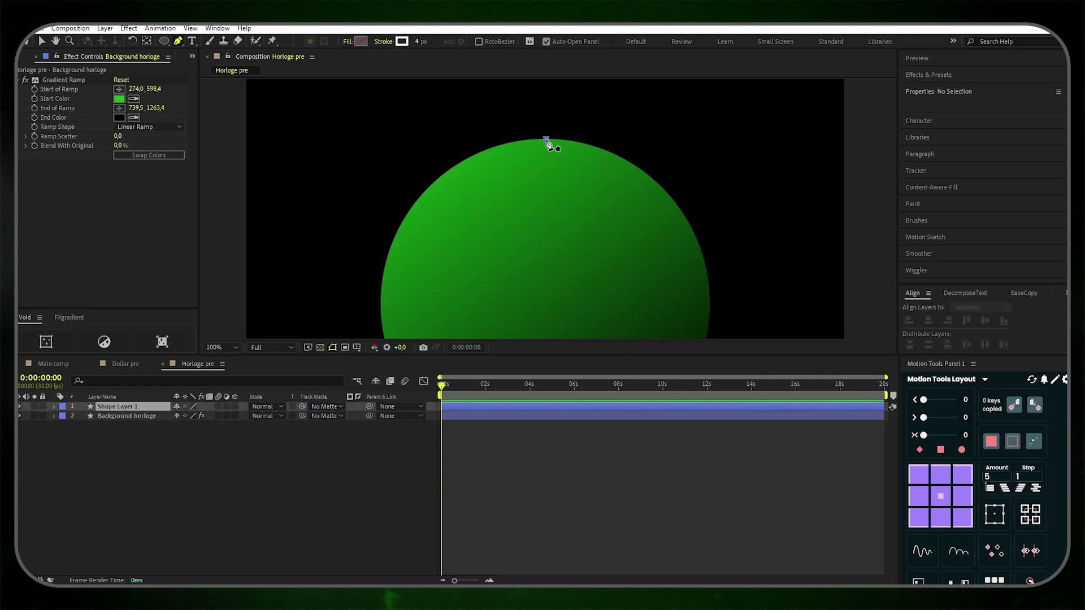
left_click(546, 179)
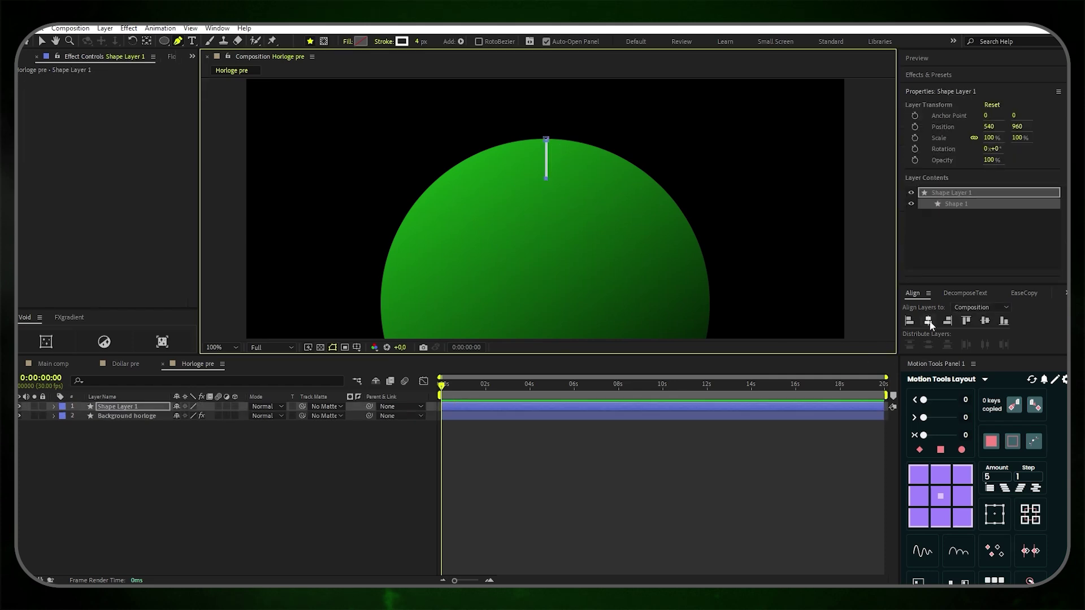
left_click(928, 321)
Nudge the line layer up to position 540, 698.5 so that its end meets the circle's edge
scroll(557, 165, "up", 4)
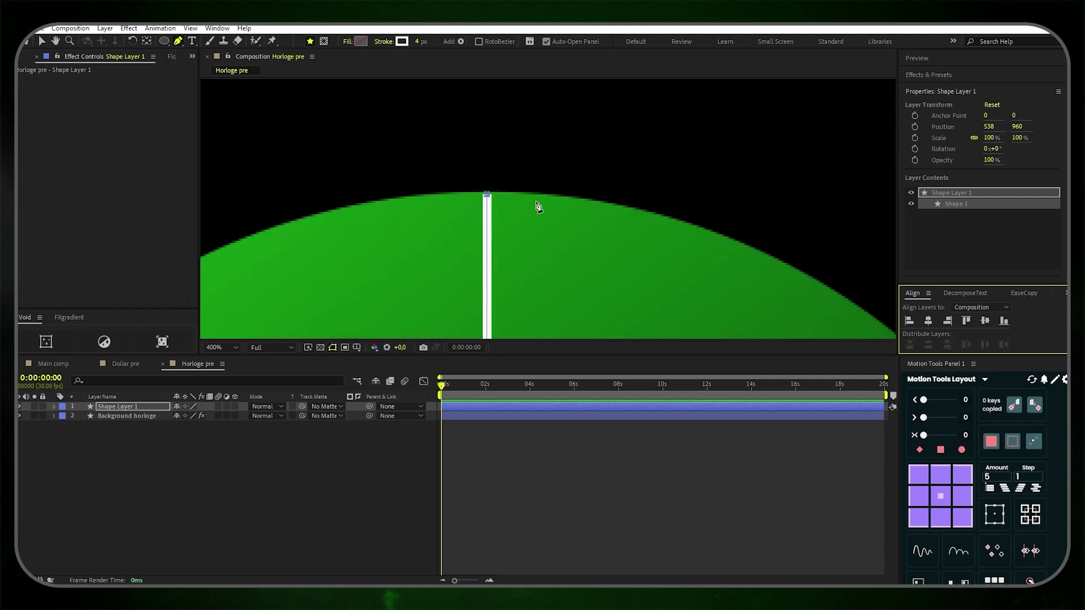
left_click(269, 448)
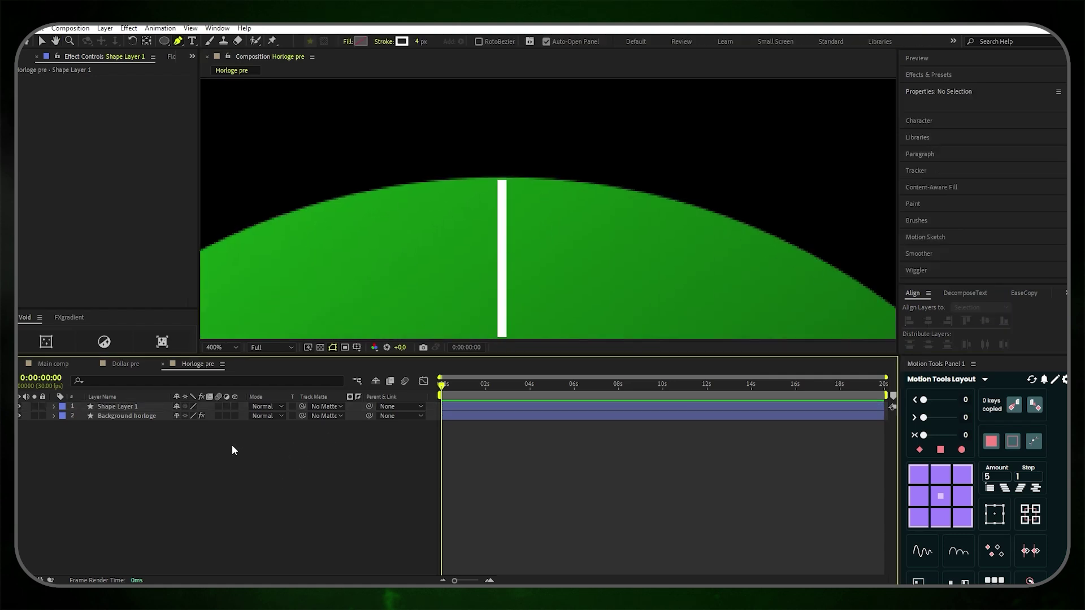
left_click(147, 407)
key("p")
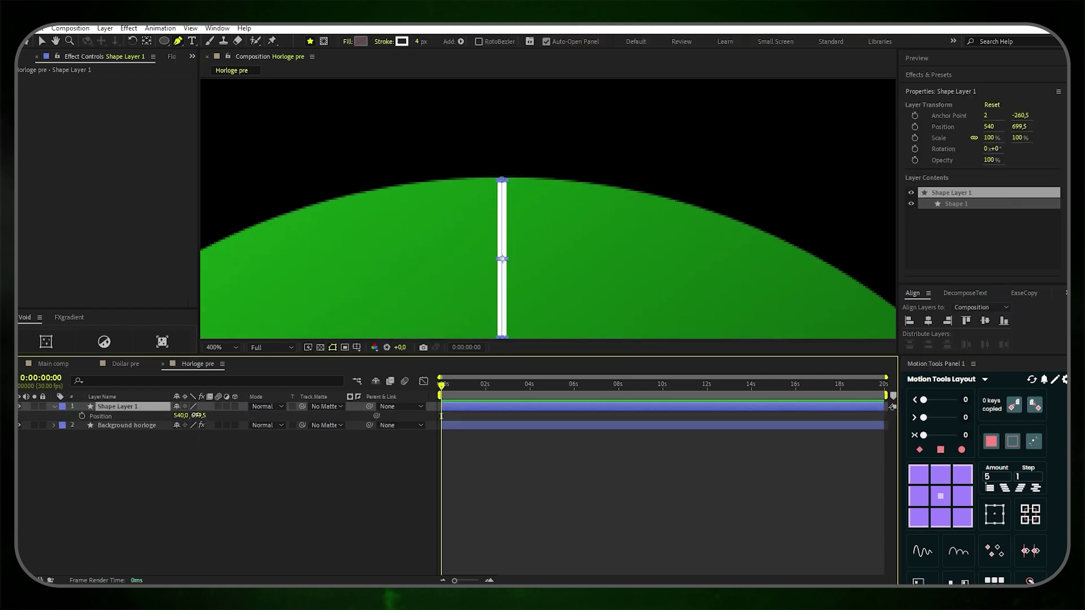
left_click_drag(192, 416, 188, 415)
left_click(291, 445)
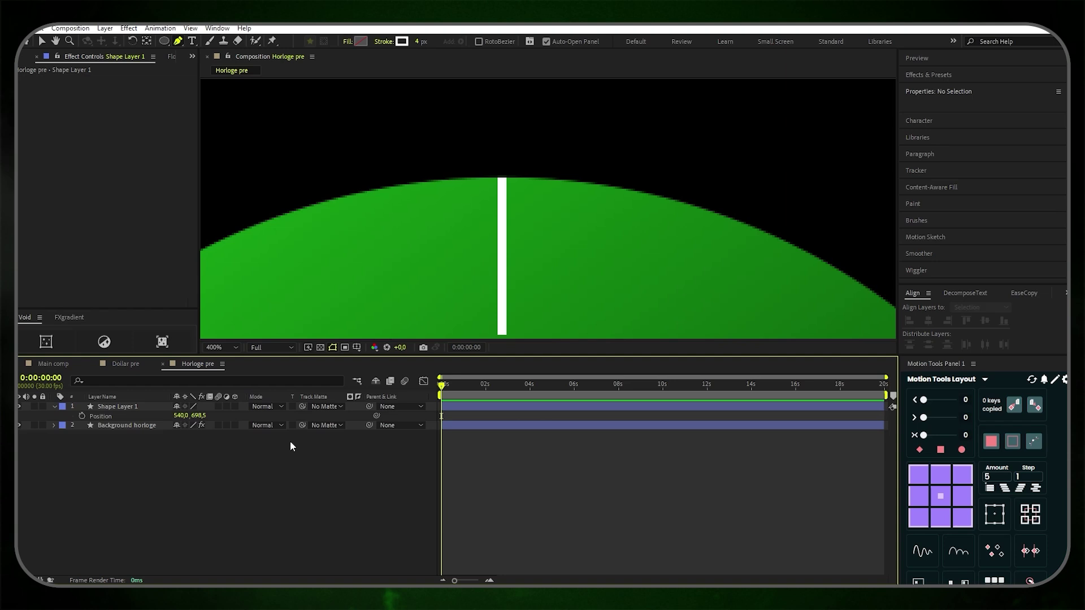
left_click(218, 347)
left_click(235, 360)
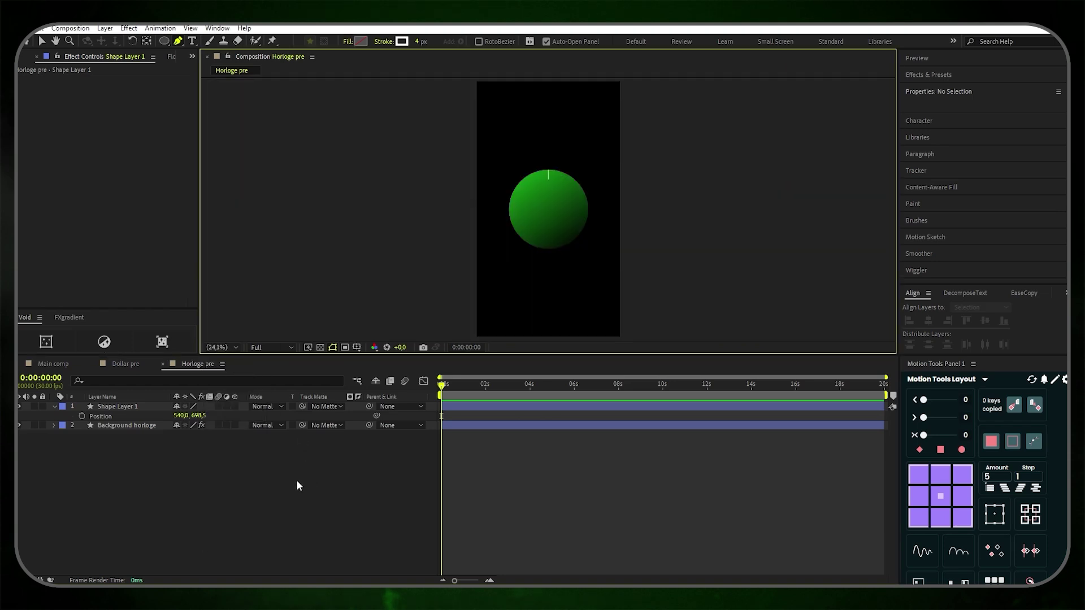
Rename the line layer as "1"
right_click(140, 405)
left_click(171, 373)
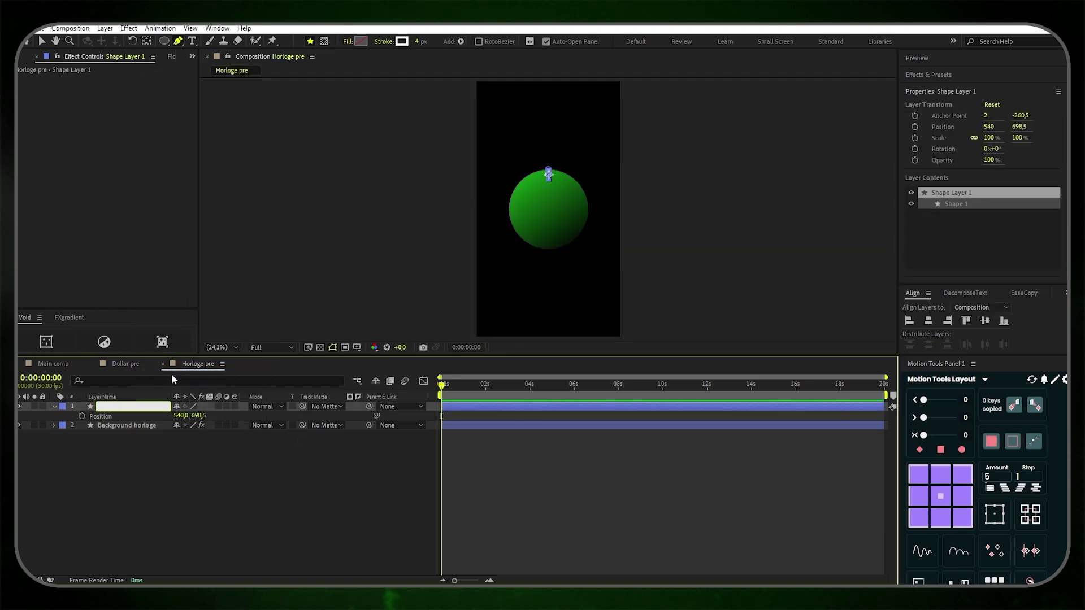
type("1")
key("Return")
key("v")
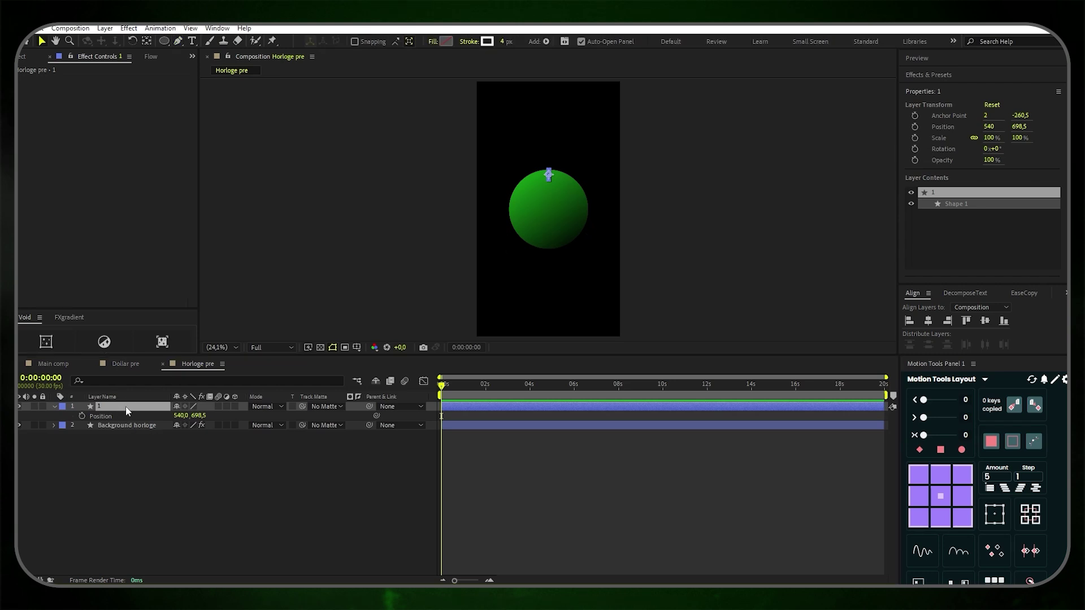
Show the title/action safe guides and move layer 1's anchor point to the composition centre, at about 540.3, 959.8
left_click(147, 40)
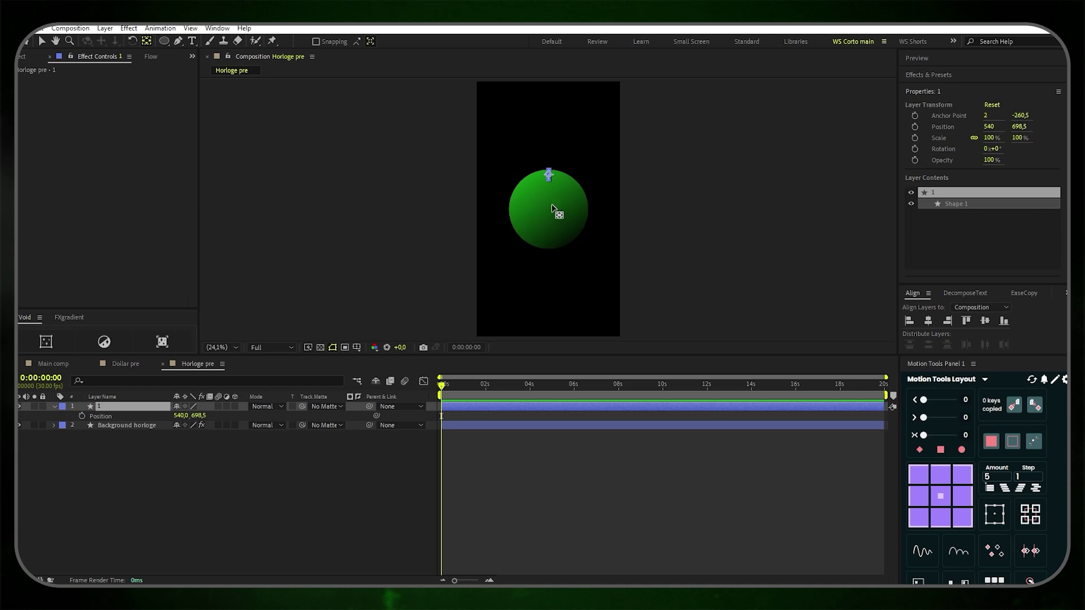
scroll(559, 211, "up", 4)
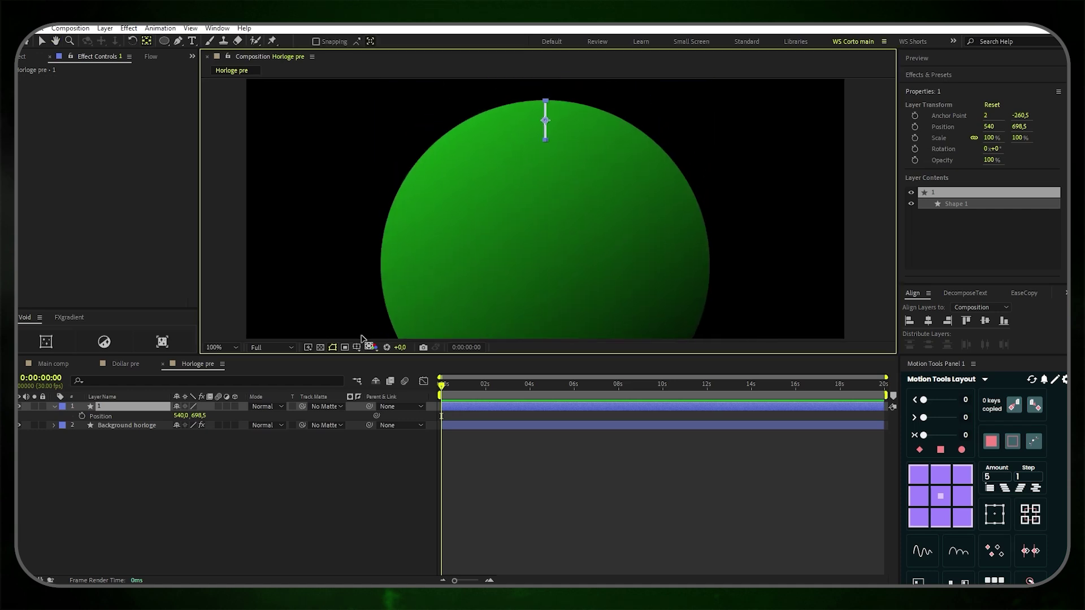
left_click(357, 347)
left_click(378, 358)
left_click_drag(546, 120, 564, 186)
scroll(578, 278, "up", 1)
scroll(581, 232, "up", 1)
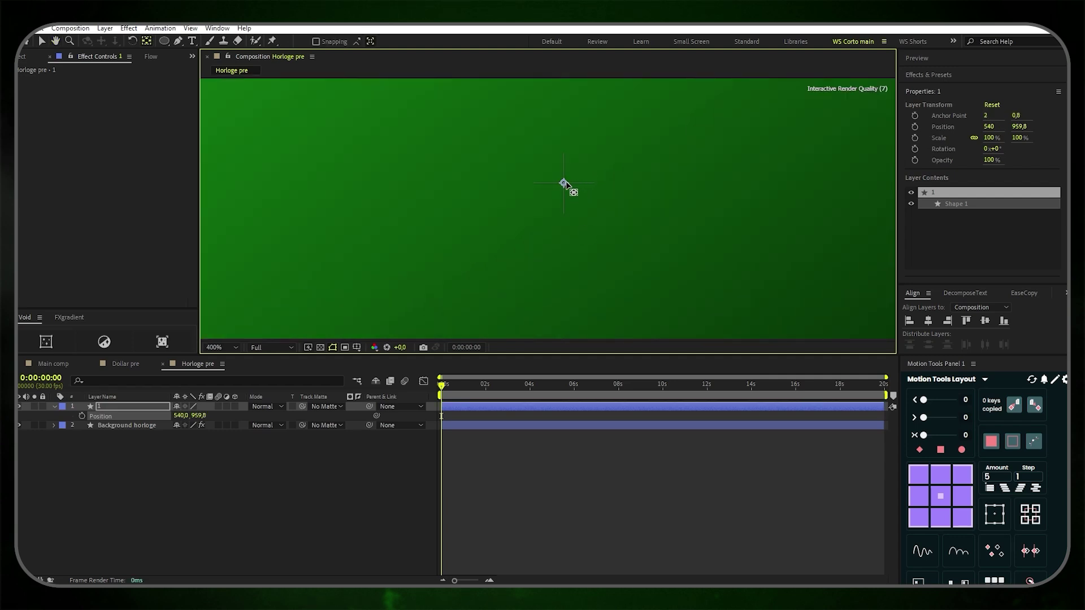
left_click(241, 348)
left_click(240, 355)
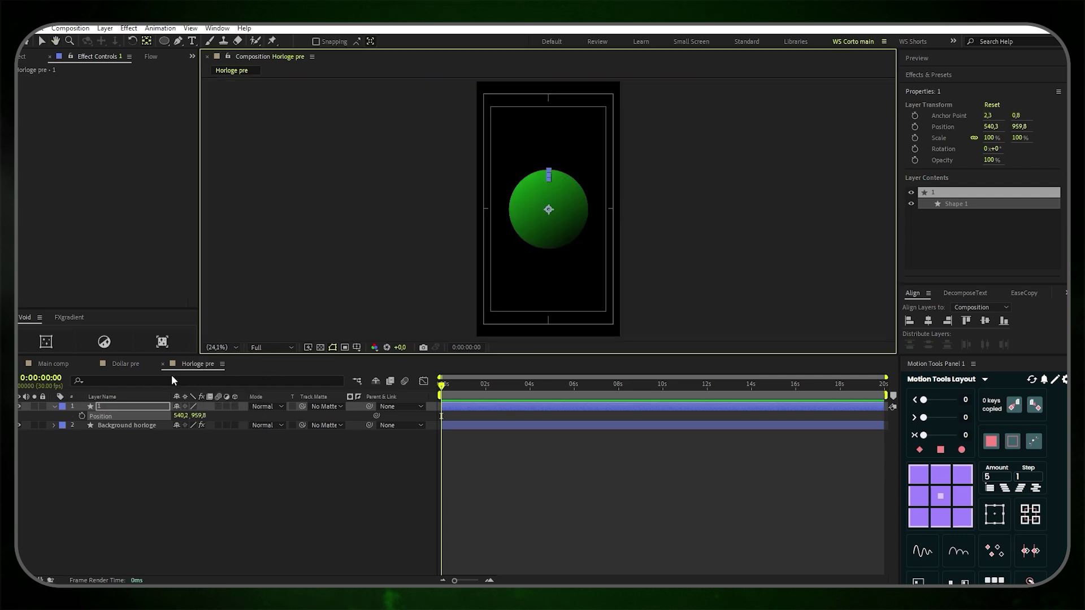
Add the expression (index-1)*30 to layer 1's Rotation
left_click(150, 404)
key("r")
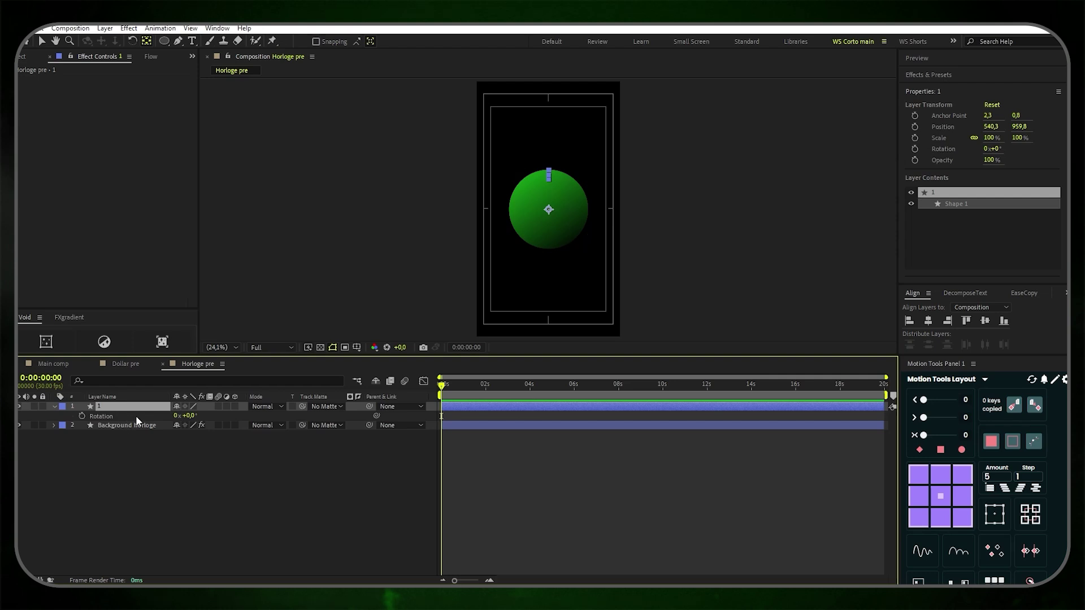
left_click(82, 416, "alt")
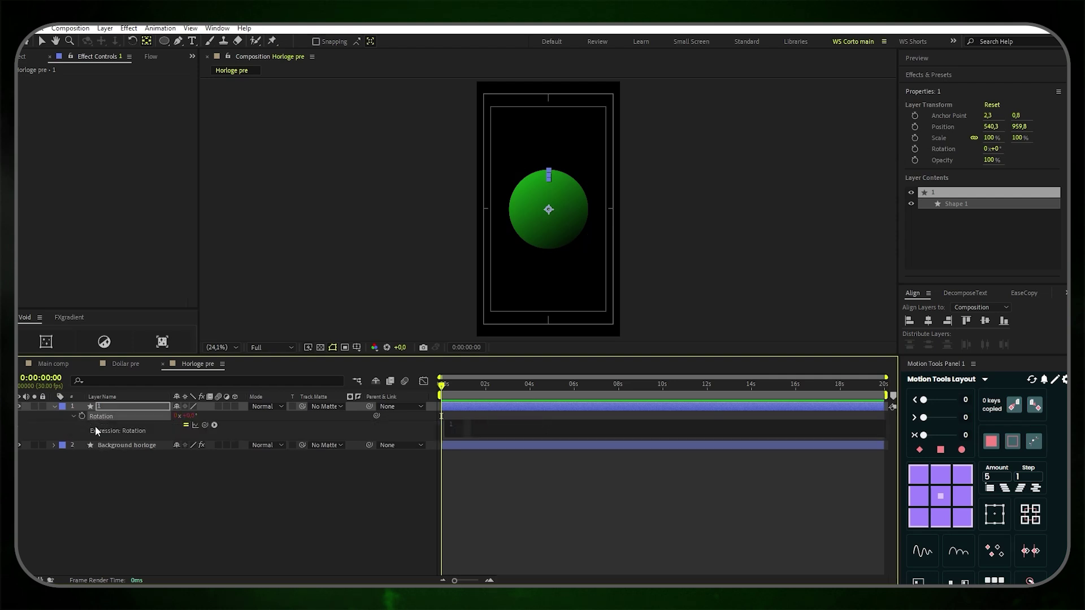
type("(index")
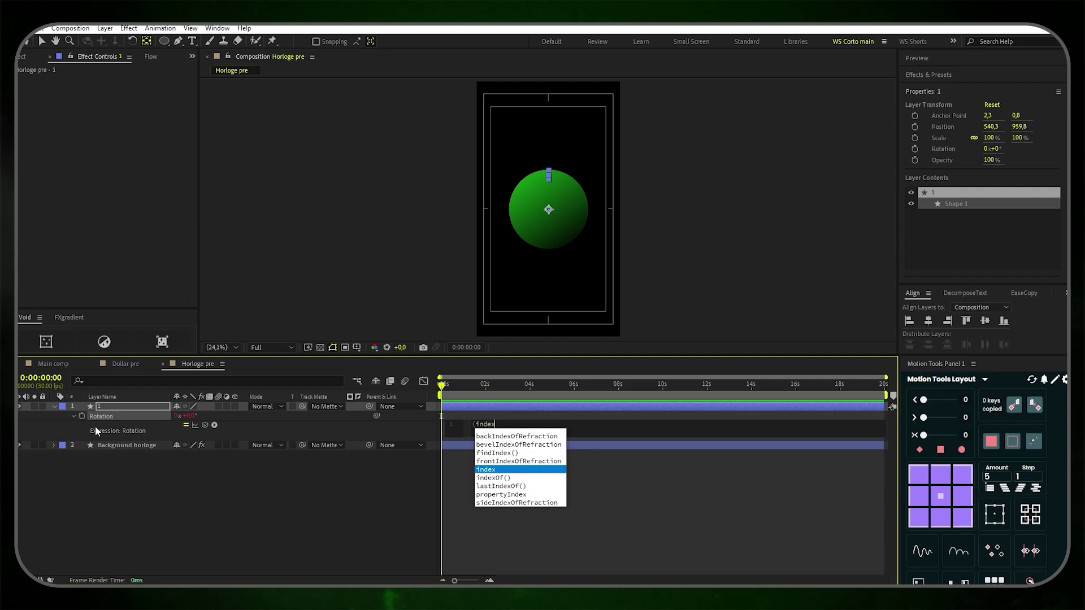
type("-1)*30")
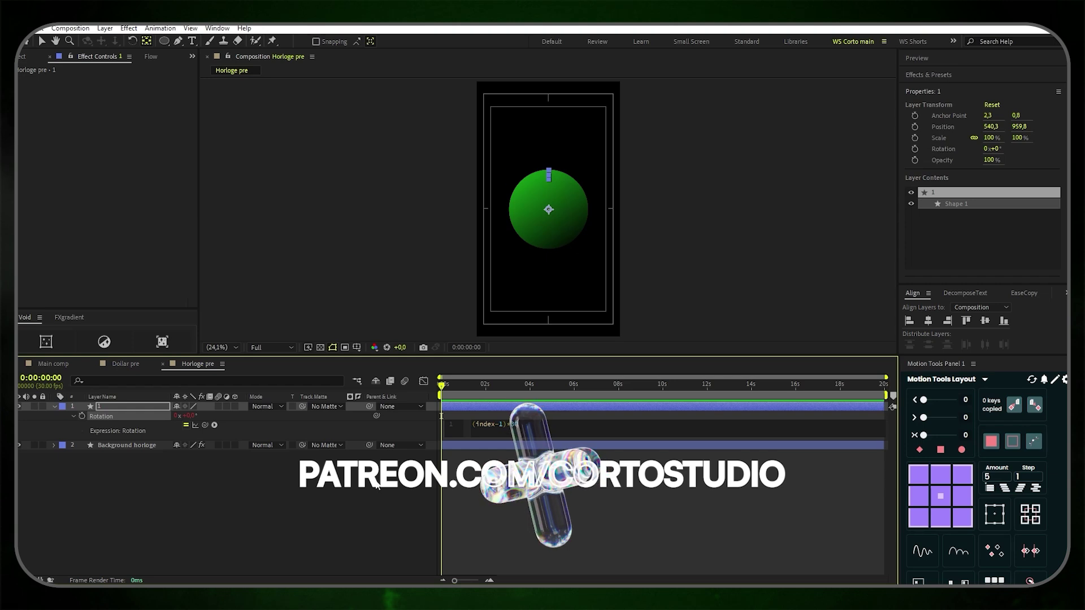
Duplicate layer 1 eleven times to make the twelve hour marks around the clock face
left_click(145, 407)
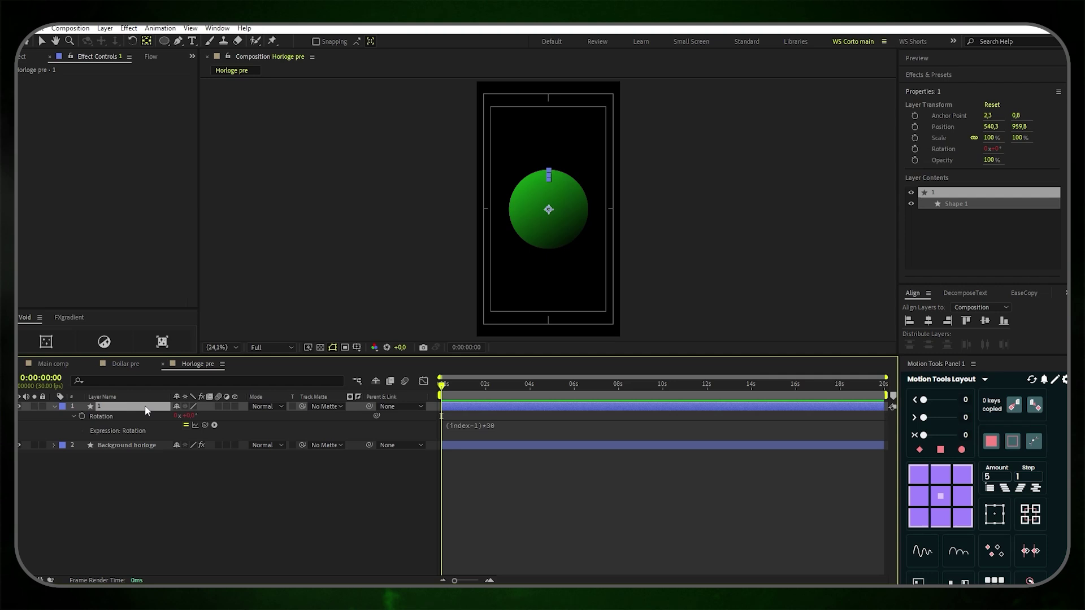
key("ctrl+d")
key("ctrl+d")
key("ctrl+d")
key("ctrl+d")
key("ctrl+d")
key("ctrl+d")
key("ctrl+d")
key("ctrl+d")
key("ctrl+d")
key("ctrl+d")
key("ctrl+d")
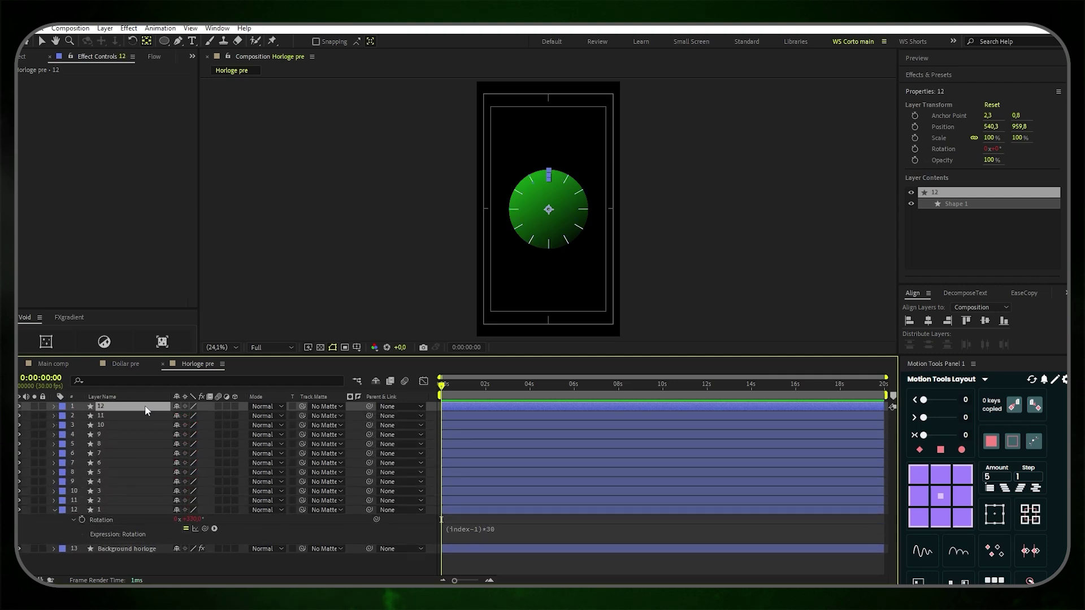
Collapse layer 1's properties and hide the title/action safe guides in the composition view
left_click(54, 510)
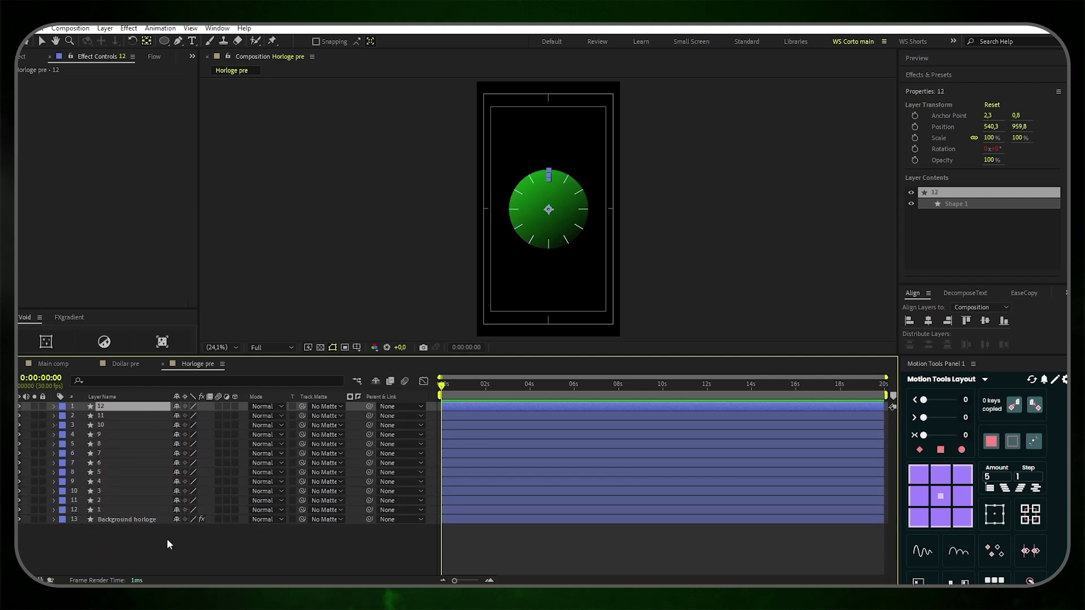
left_click(163, 540)
left_click(356, 347)
left_click(374, 362)
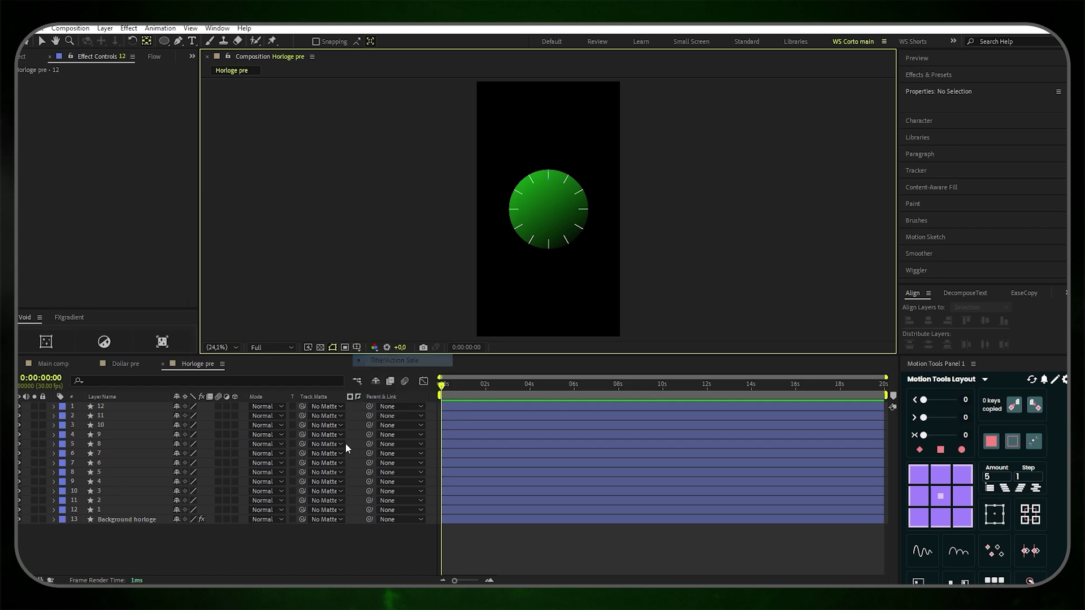
Draw a small circle on a new shape layer near the centre of the clock face with the Ellipse tool
left_click(302, 549)
key("q")
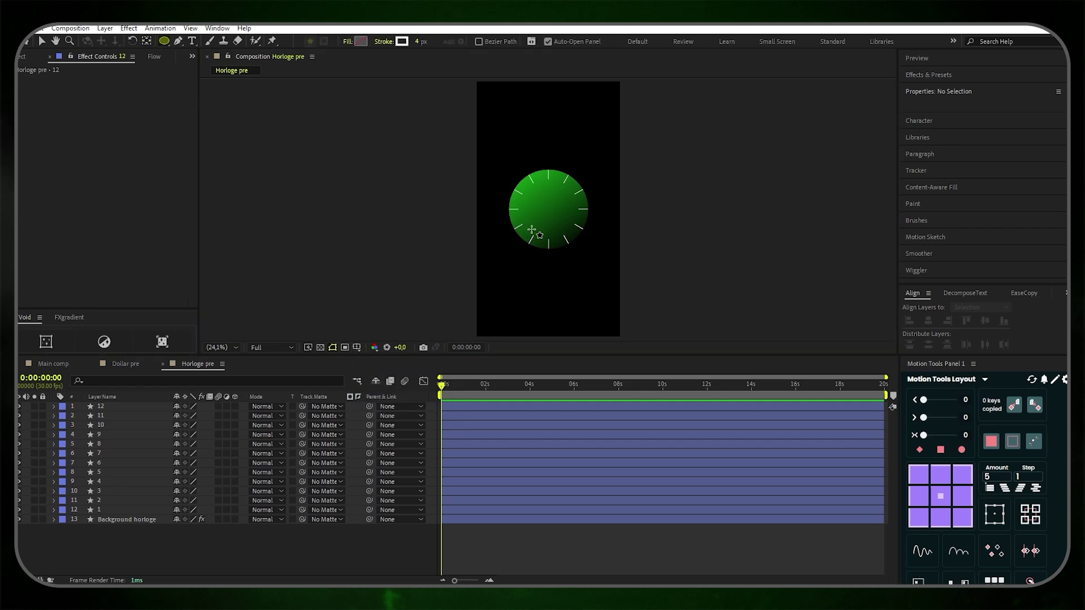
scroll(547, 210, "up", 5)
left_click_drag(554, 207, 534, 189)
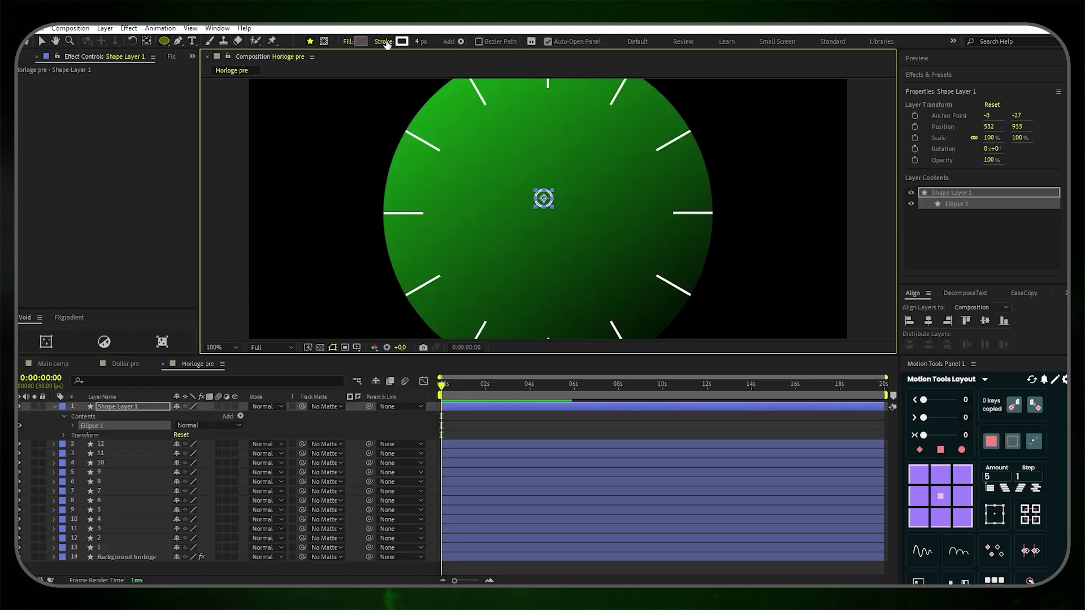
Remove the small circle's stroke and give it a solid white fill
left_click(383, 42)
left_click(485, 273)
left_click(524, 336)
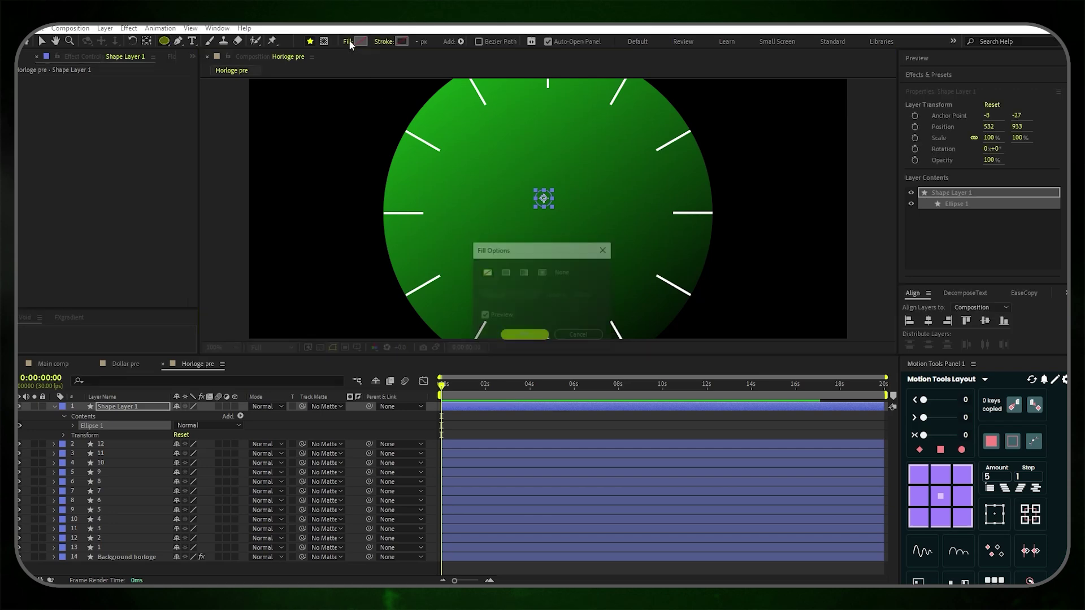
left_click(360, 41)
left_click(524, 335)
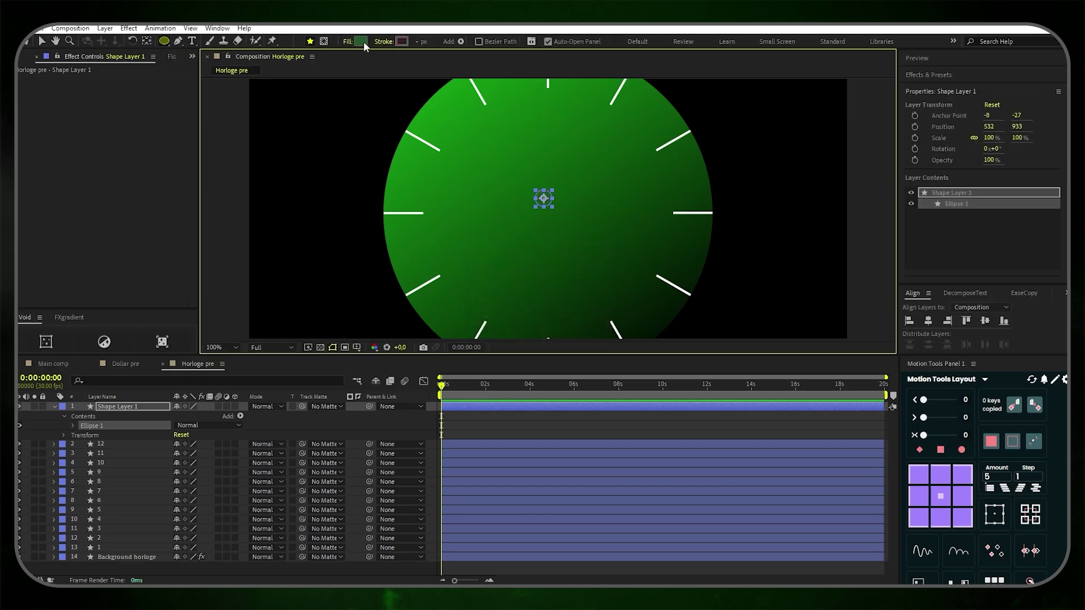
left_click(360, 41)
left_click_drag(243, 254, 136, 176)
key("Return")
Align the white circle horizontally and vertically to the centre of the composition
left_click(928, 320)
left_click(984, 321)
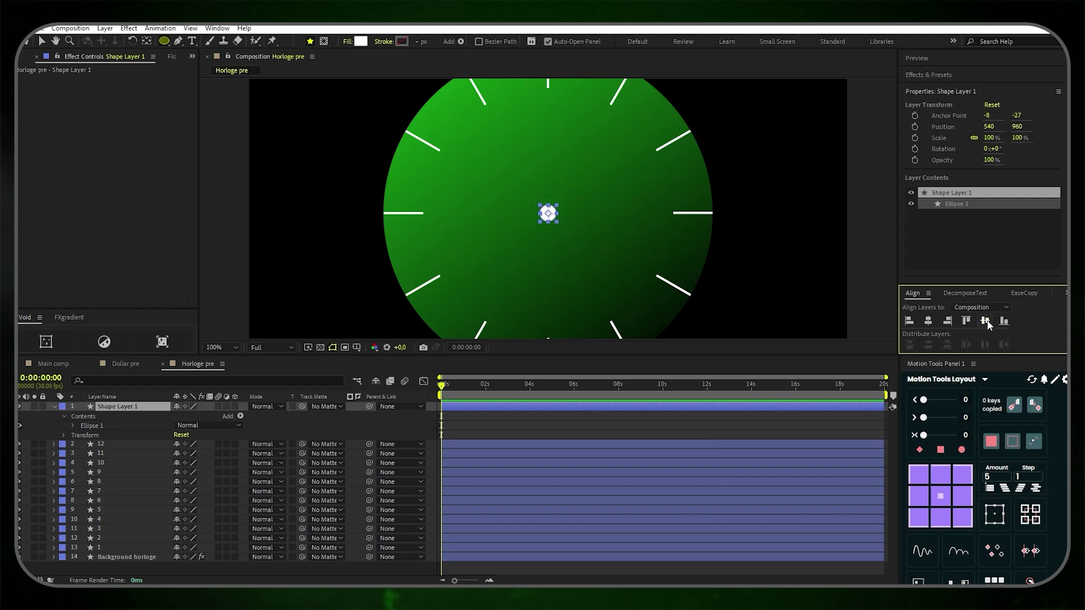
left_click(495, 424)
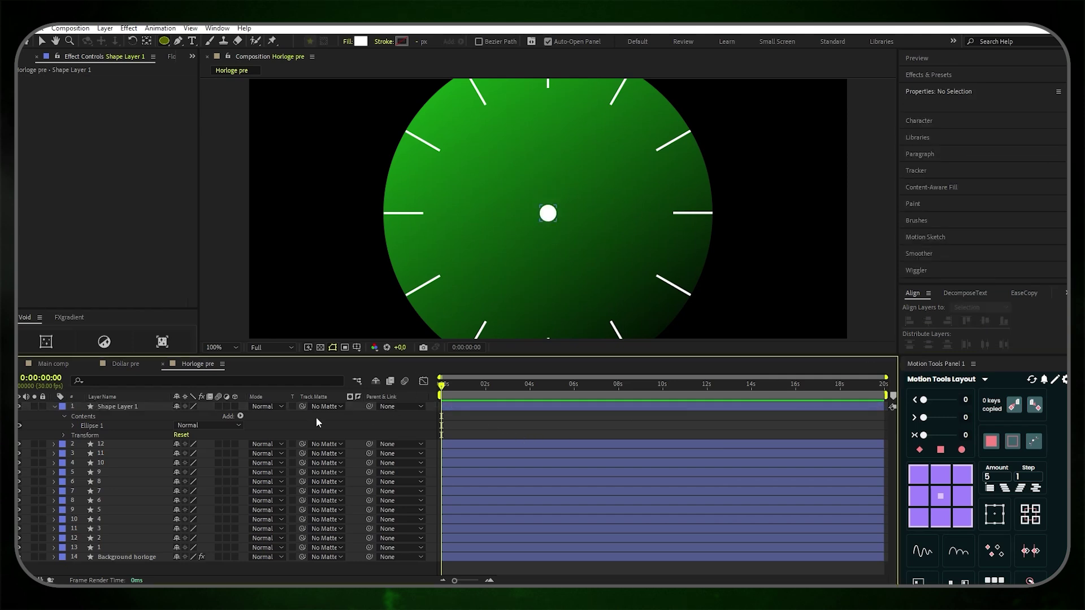
Rename the white circle's layer as "Centre" and collapse its properties
left_click(158, 411)
key("Return")
type("Cer")
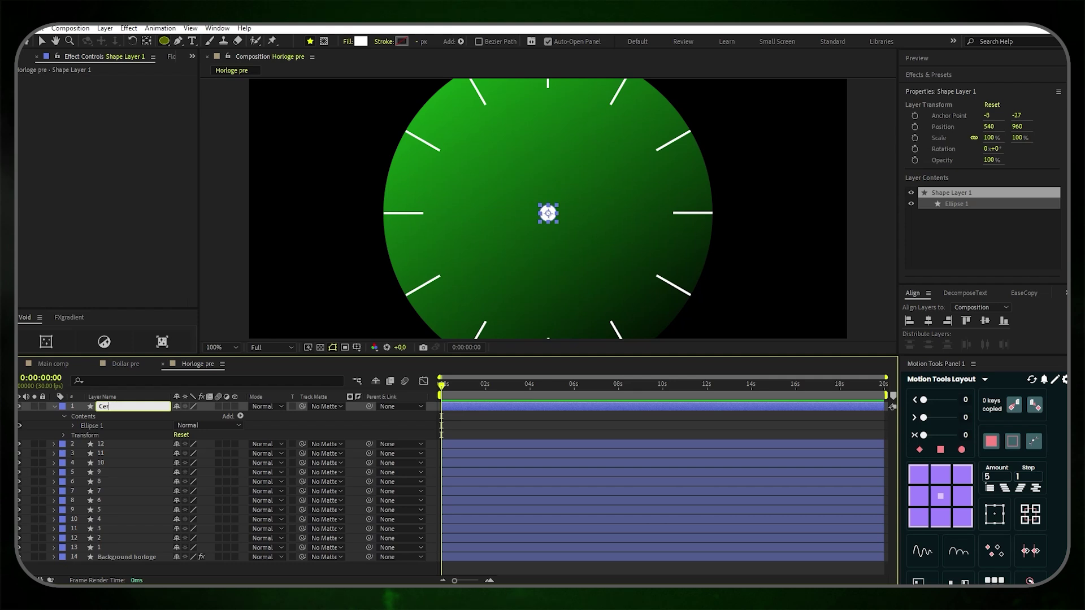
key("Return")
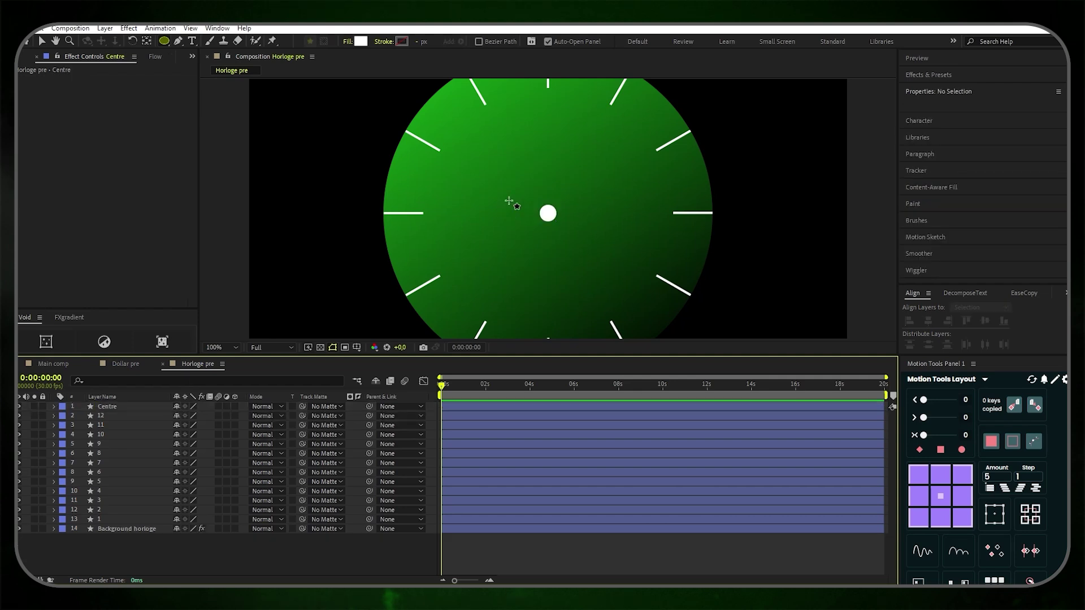
Draw a vertical clock hand with the Pen tool from the centre dot up to the lower end of the 12 o'clock mark
left_click_drag(533, 153, 521, 199)
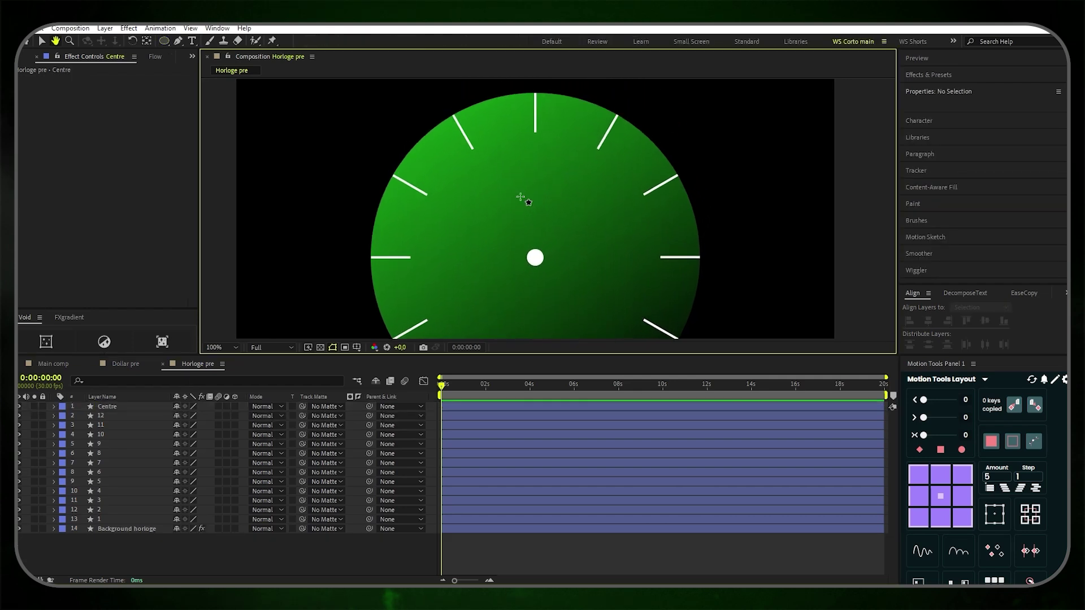
left_click(177, 41)
left_click(536, 259)
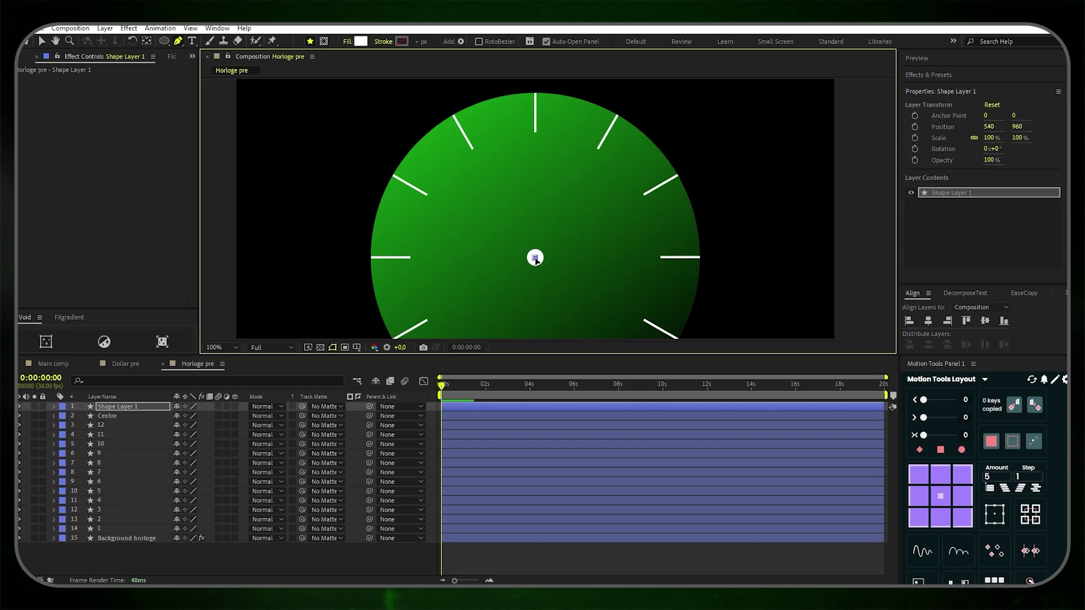
left_click(535, 129)
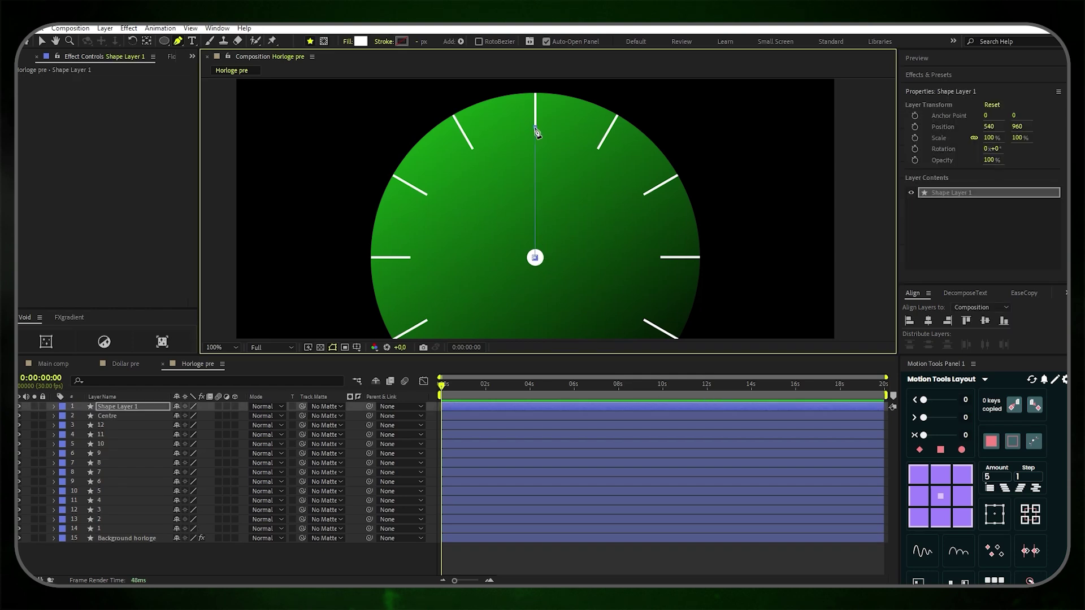
Remove the clock hand's fill and give it a solid white stroke 6 px wide
left_click(348, 41)
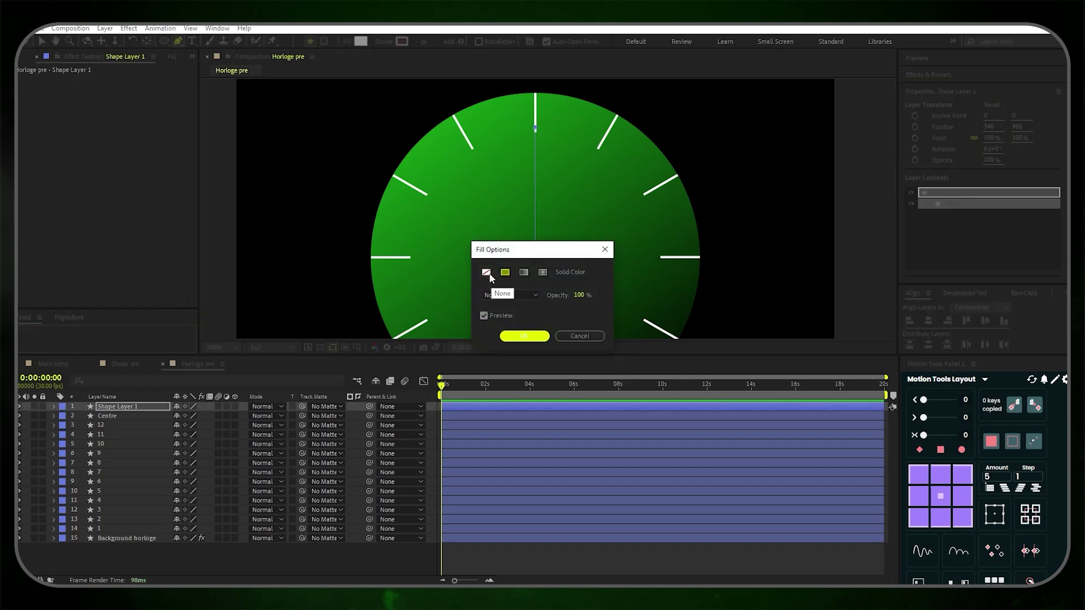
left_click(486, 272)
left_click(524, 336)
left_click(382, 42)
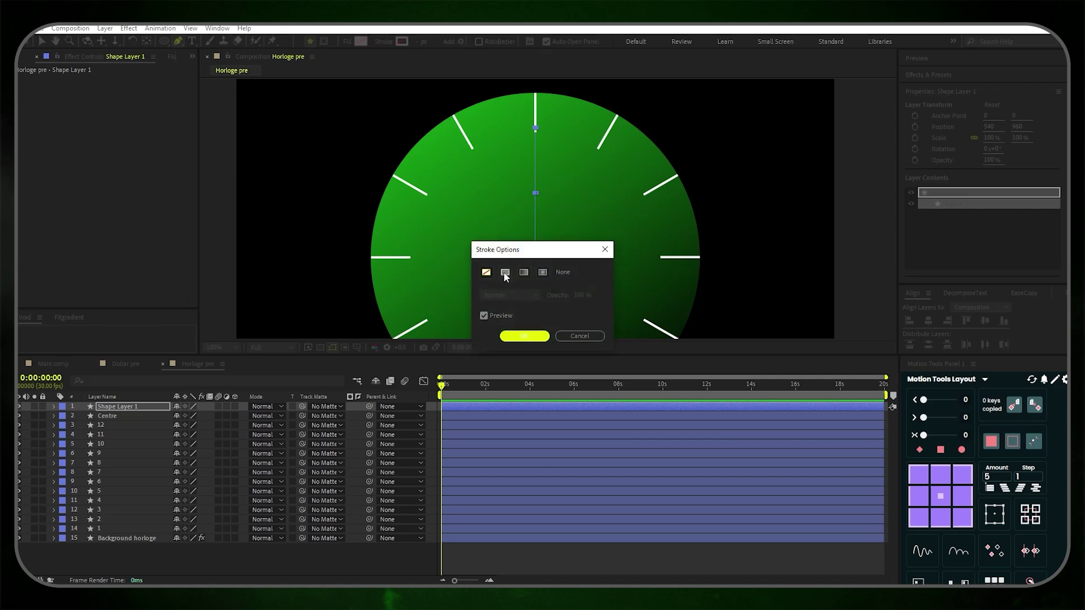
left_click(506, 273)
left_click(525, 335)
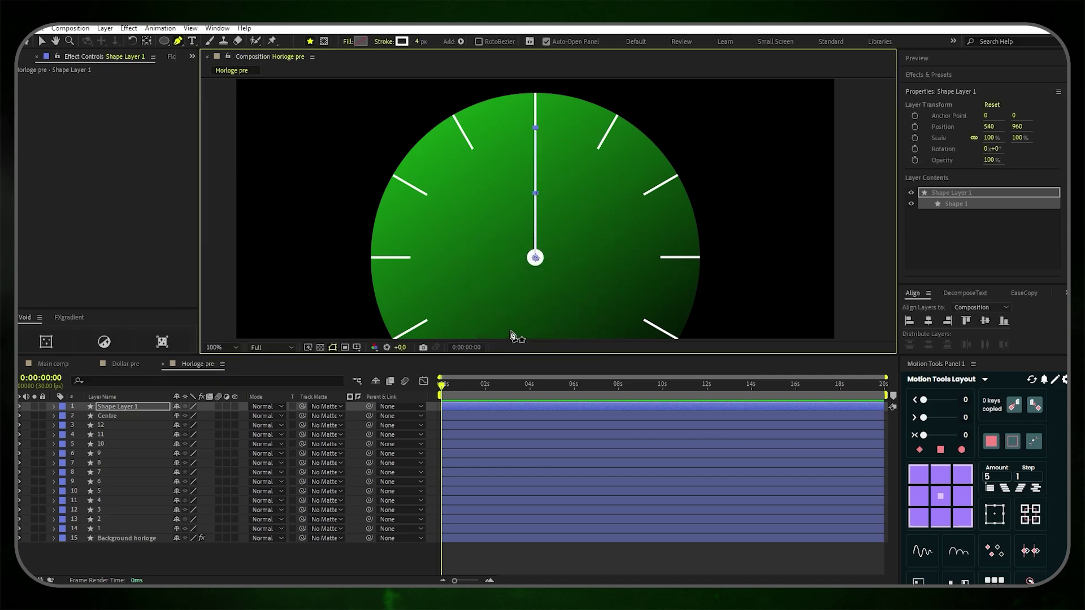
left_click(419, 41)
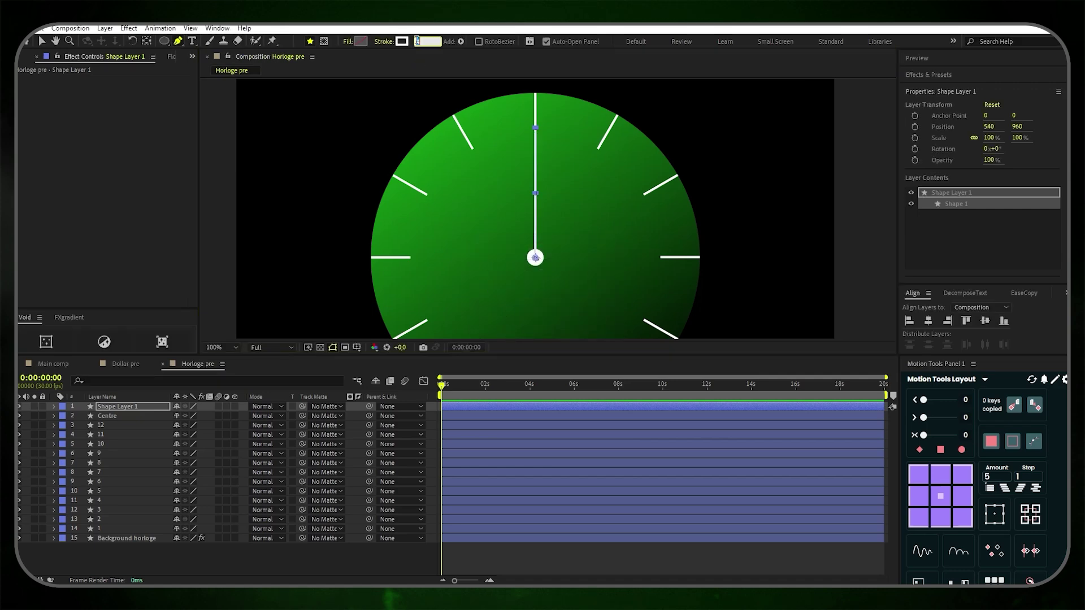
type("10")
key("Return")
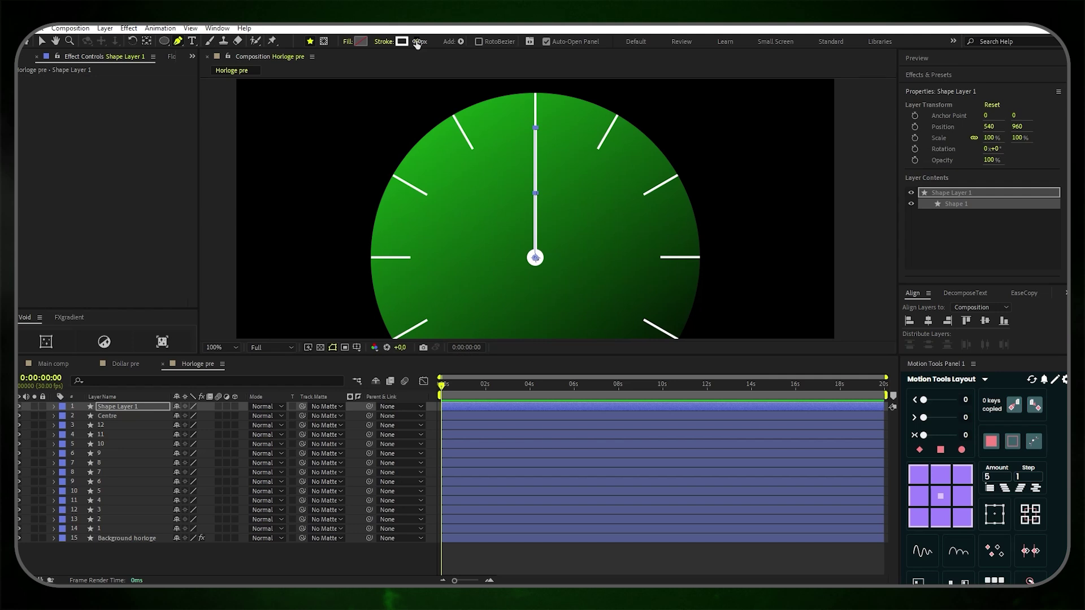
Centre the anchor point on the clock hand and rename its layer as "Grande aiguille"
left_click(432, 402)
key("ctrl+alt+Home")
right_click(114, 405)
left_click(145, 373)
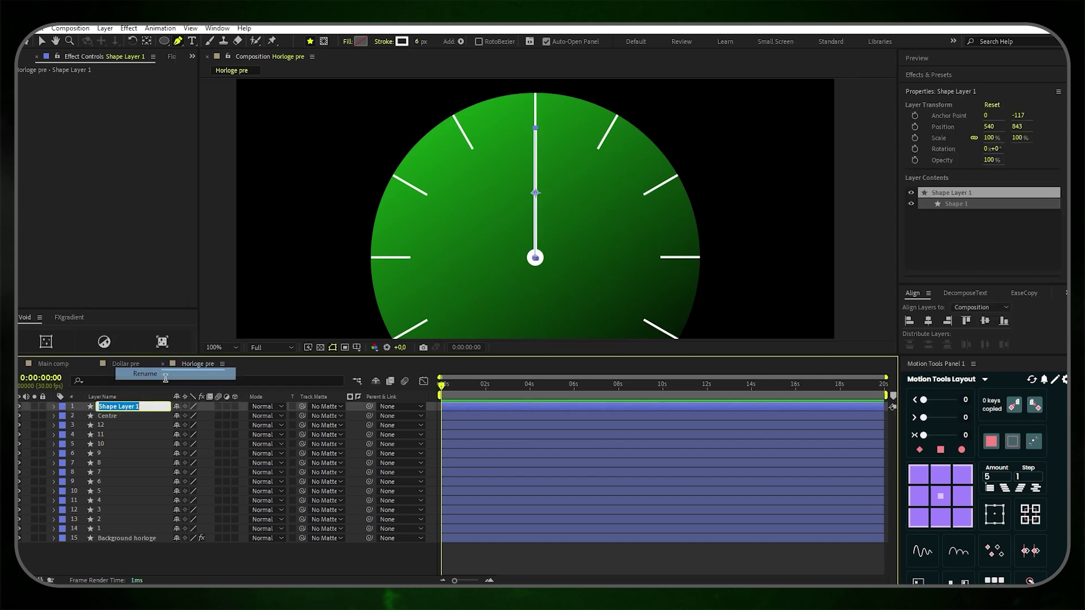
key("BackSpace")
type("Grande aiguille")
key("Return")
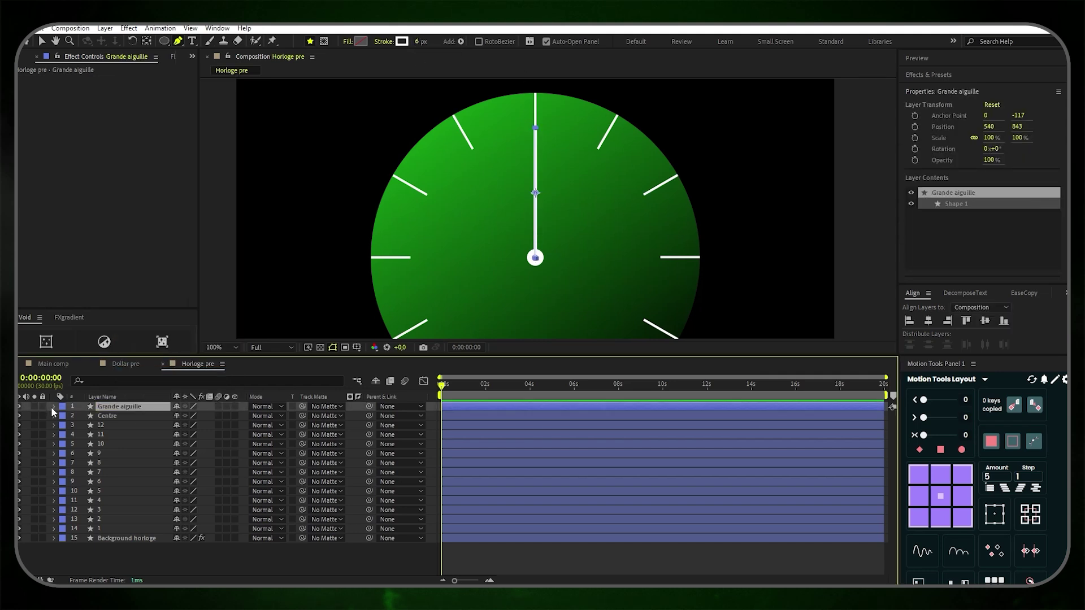
Set the stroke taper's End Length to 90% on the "Grande aiguille" layer
left_click(54, 406)
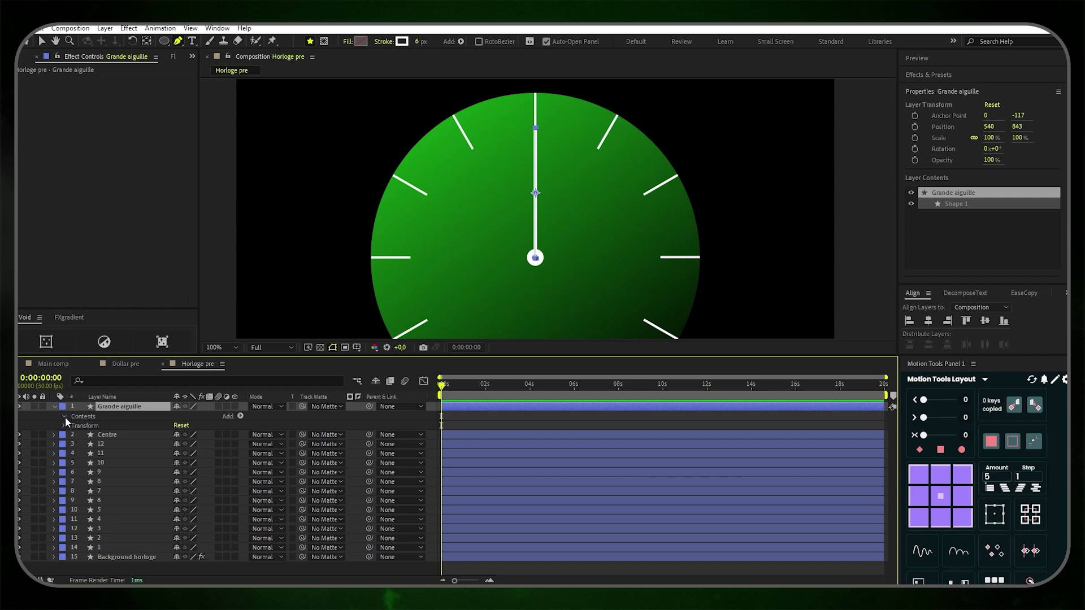
left_click(64, 416)
left_click(73, 425)
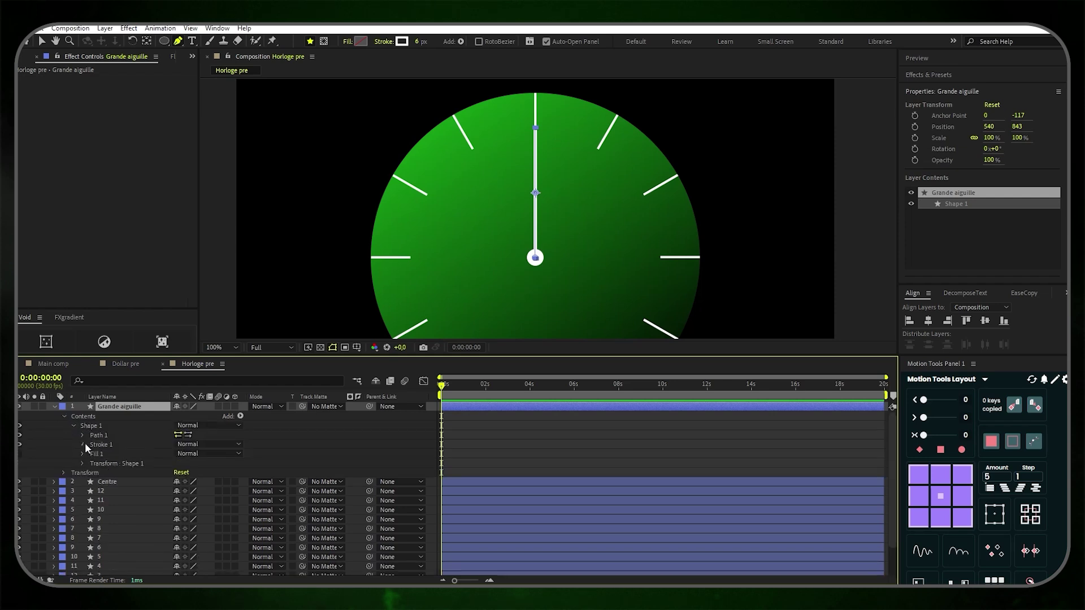
left_click(82, 444)
scroll(67, 503, "down", 1)
left_click(91, 501)
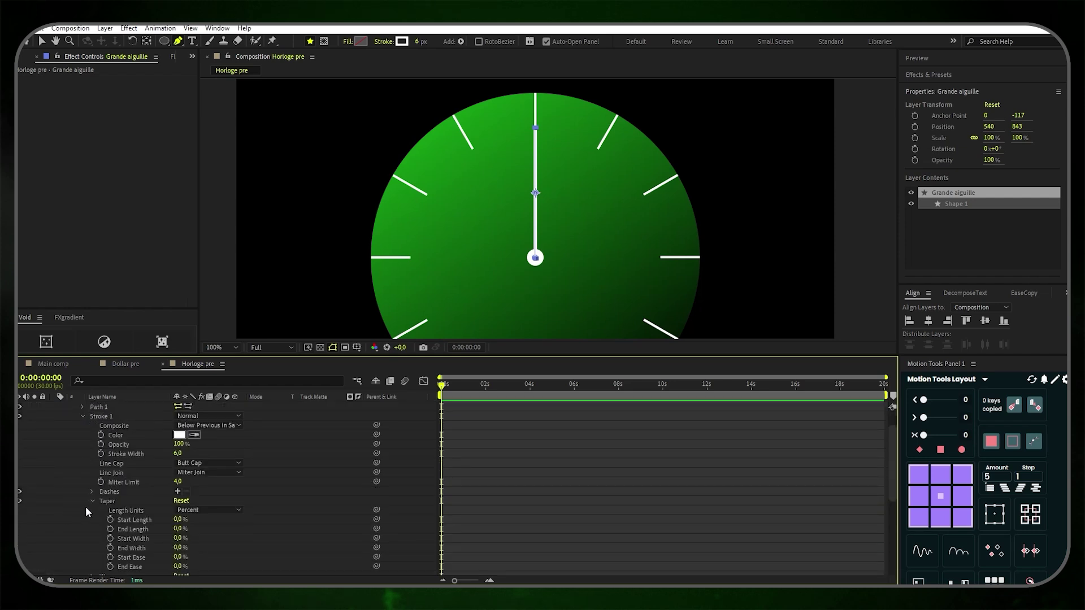
scroll(87, 510, "down", 1)
left_click_drag(185, 500, 244, 482)
key("F2")
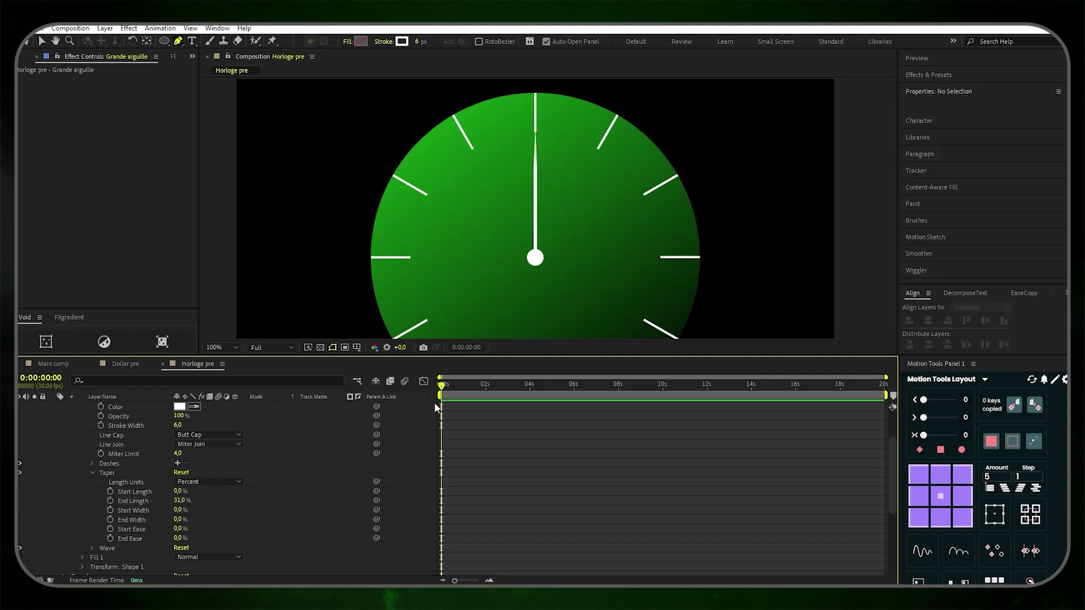
left_click_drag(182, 501, 199, 500)
left_click(199, 500)
type("90")
key("Return")
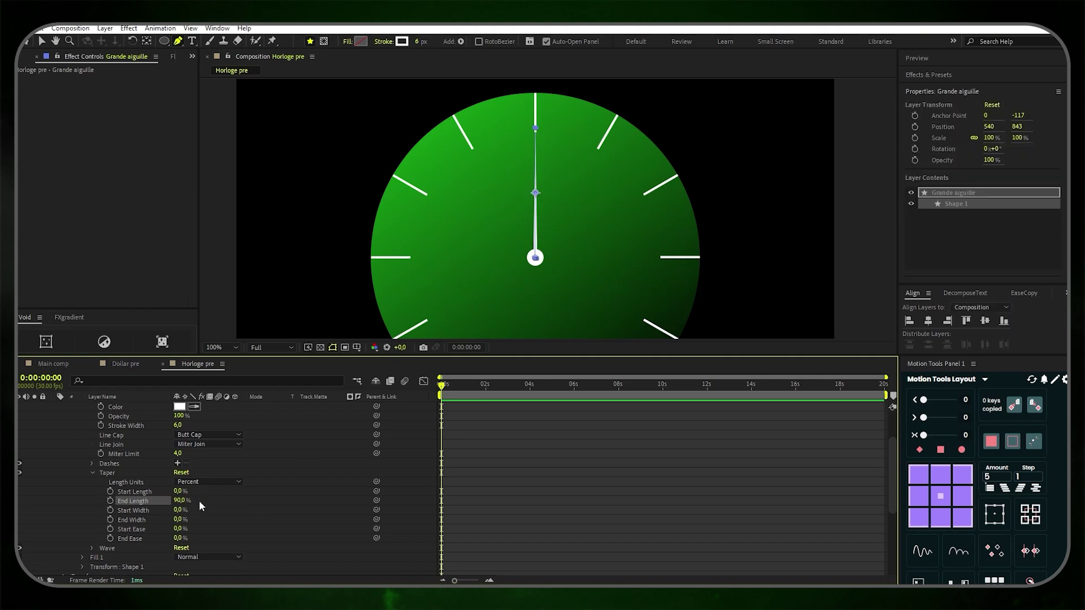
Move the "Grande aiguille" layer's anchor point to the hand's lower end, at the clock centre
scroll(131, 464, "up", 2)
key("F2")
left_click(124, 407)
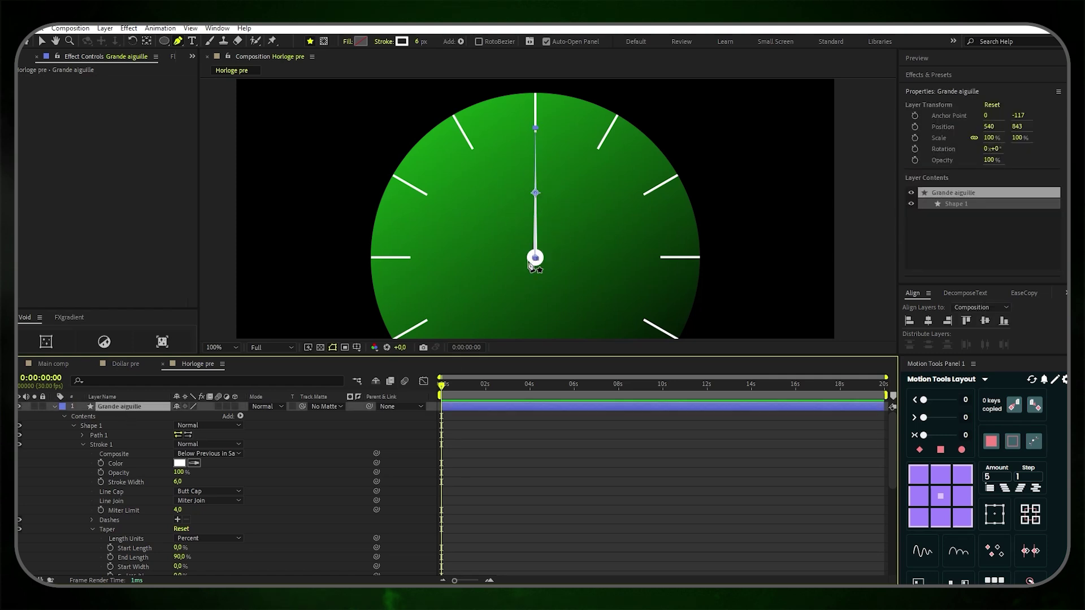
left_click(941, 520)
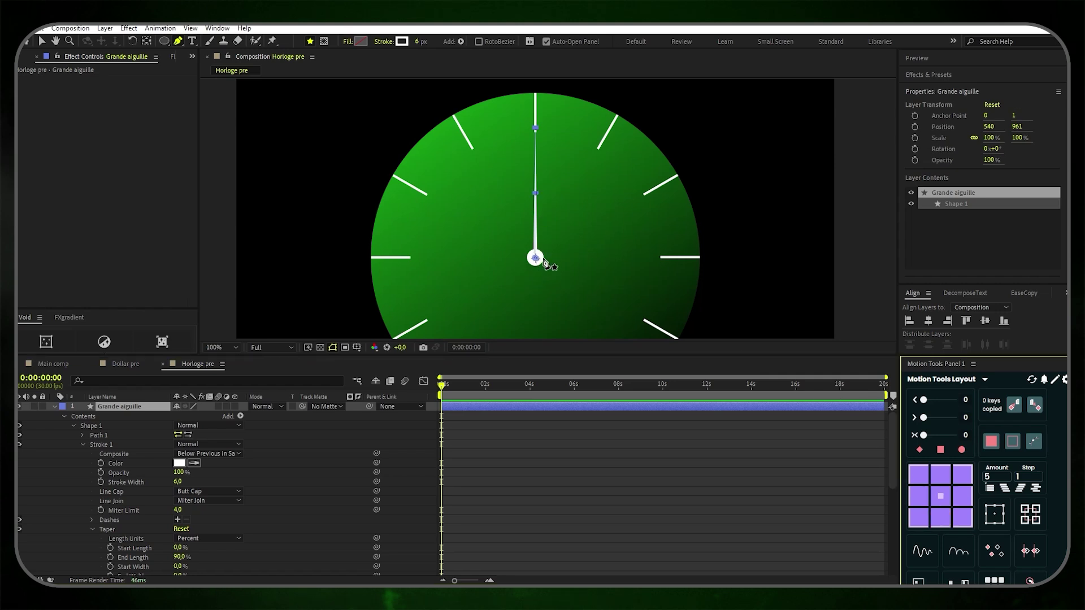
Duplicate the "Grande aiguille" layer and rename the copy as "Petite aiguille"
left_click(54, 406)
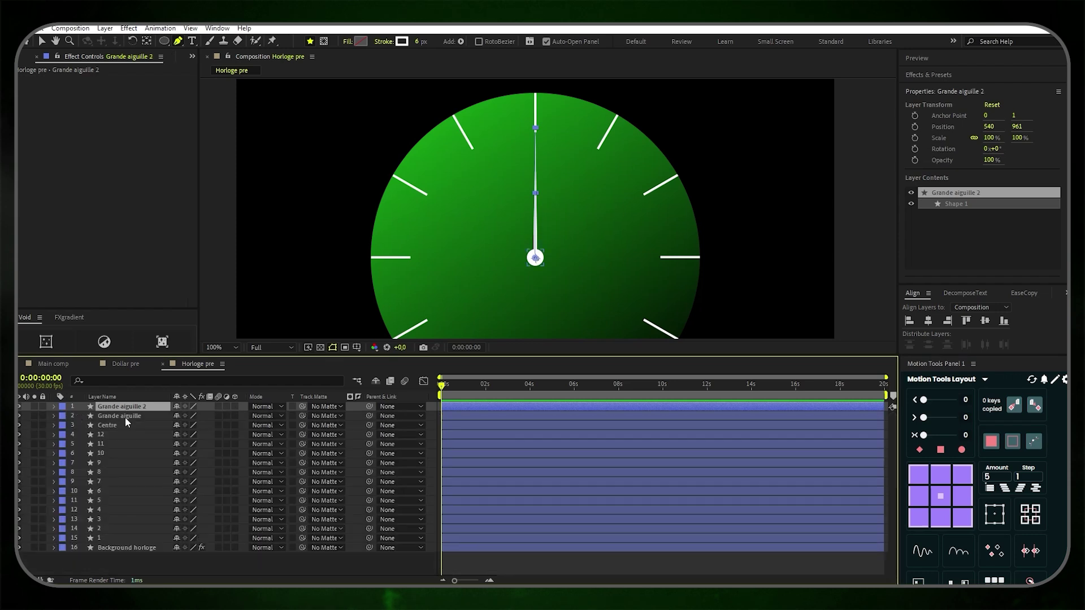
right_click(115, 407)
left_click(141, 375)
left_click(161, 406)
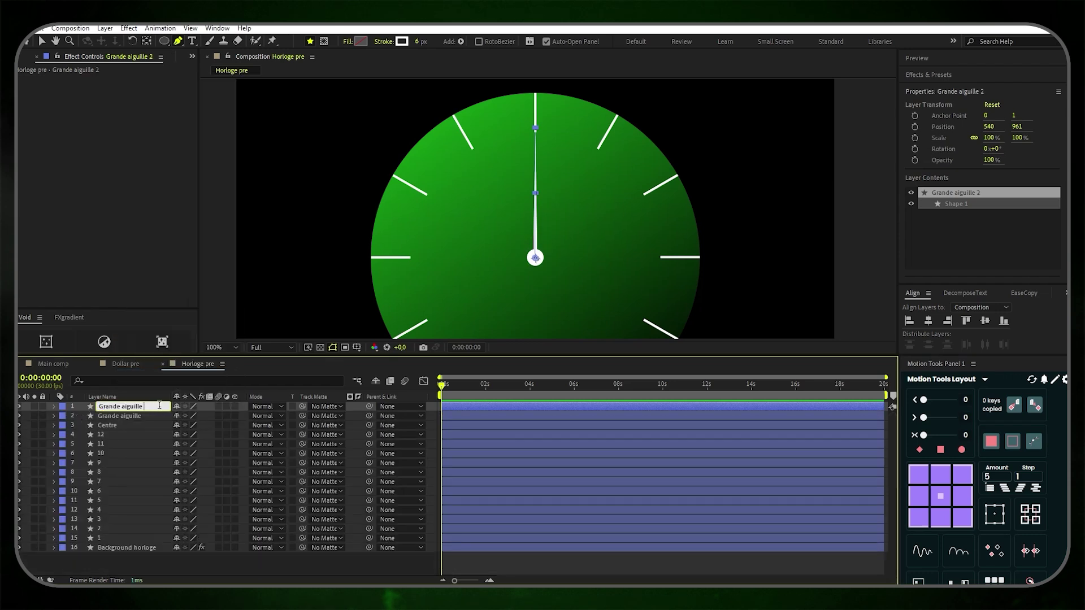
key("ctrl+a")
type("Petite aiguille")
key("Return")
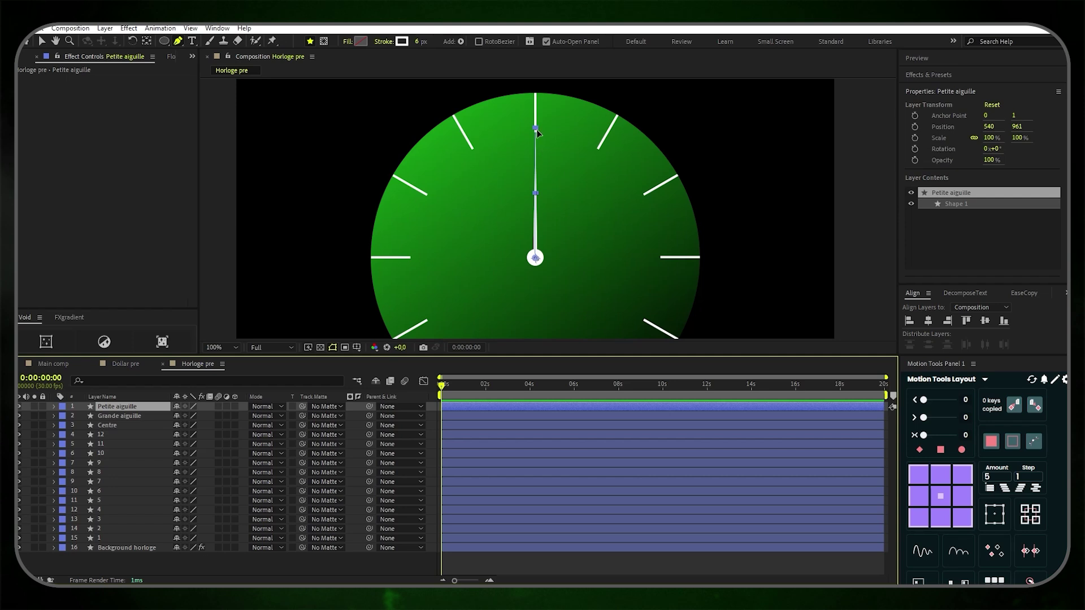
Shorten the "Petite aiguille" hand by moving its tip point down to about half the long hand's length
scroll(536, 130, "up", 4)
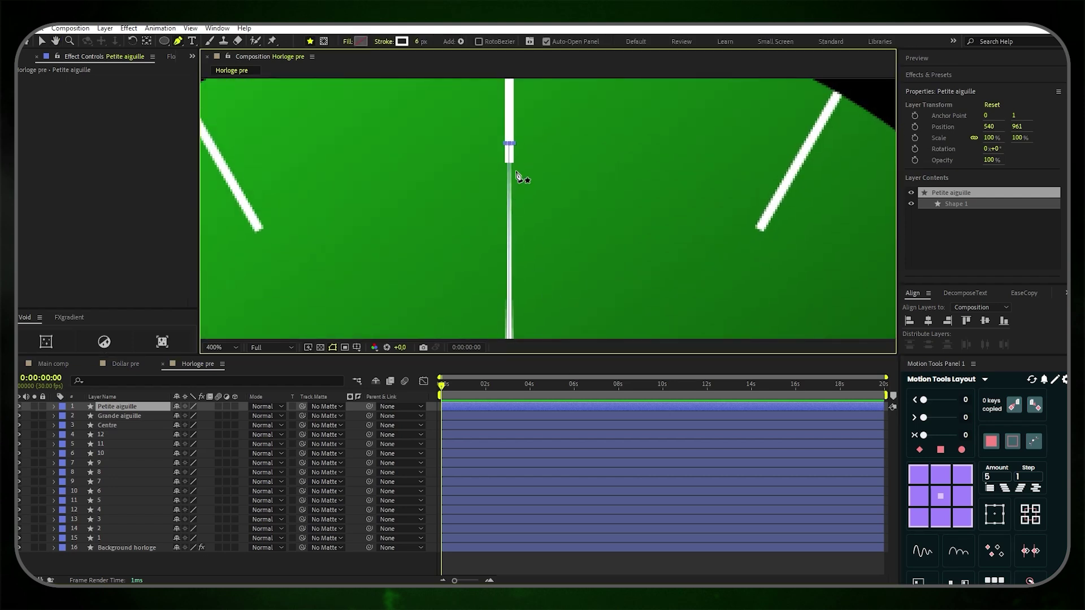
scroll(598, 159, "down", 2)
left_click_drag(529, 99, 532, 234)
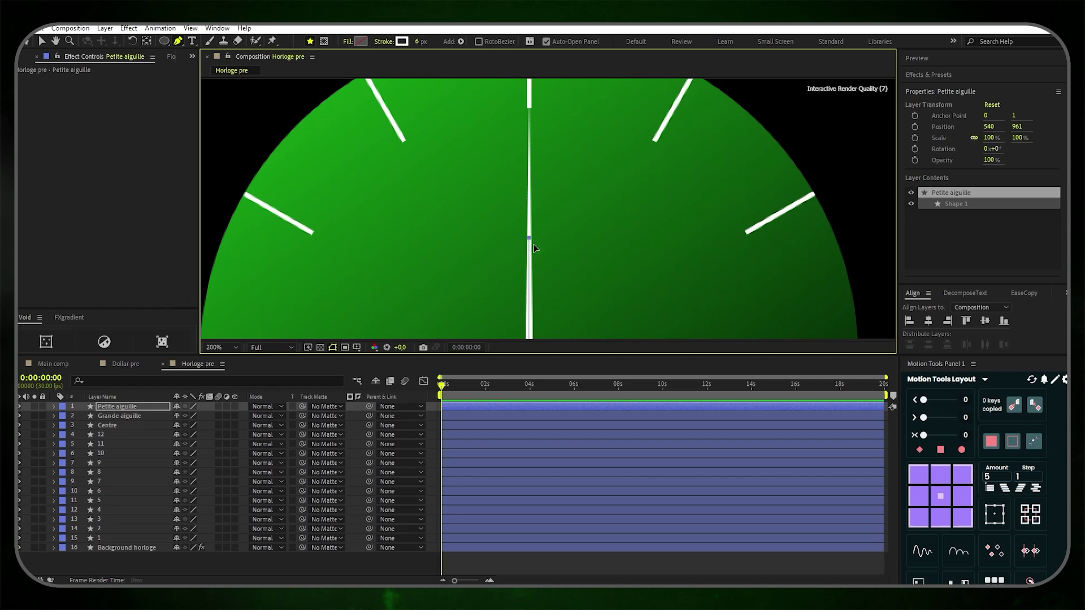
key("shift+slash")
scroll(573, 235, "up", 3)
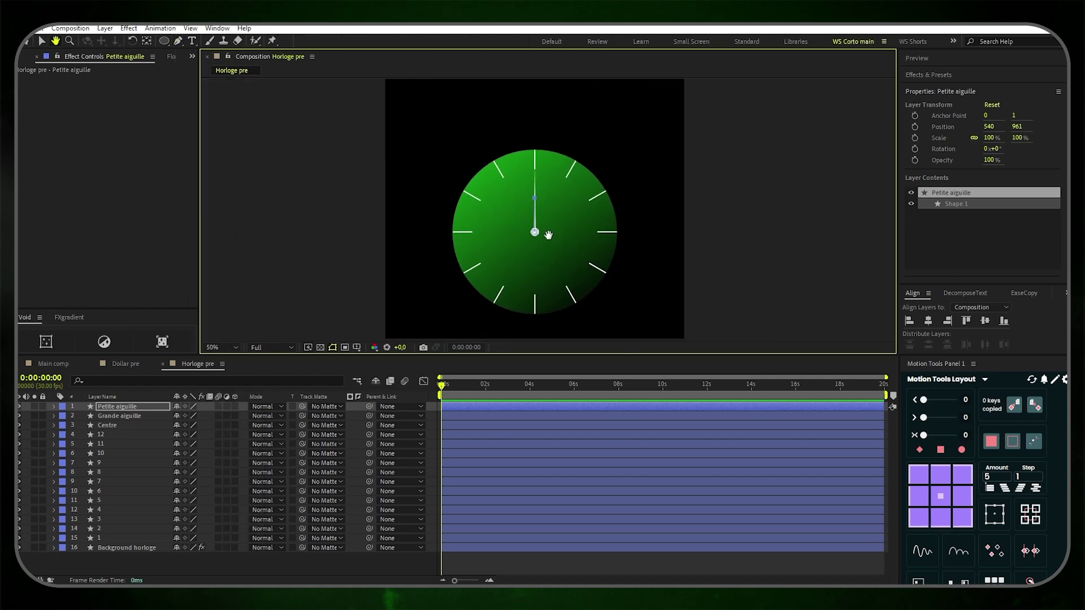
left_click(444, 397)
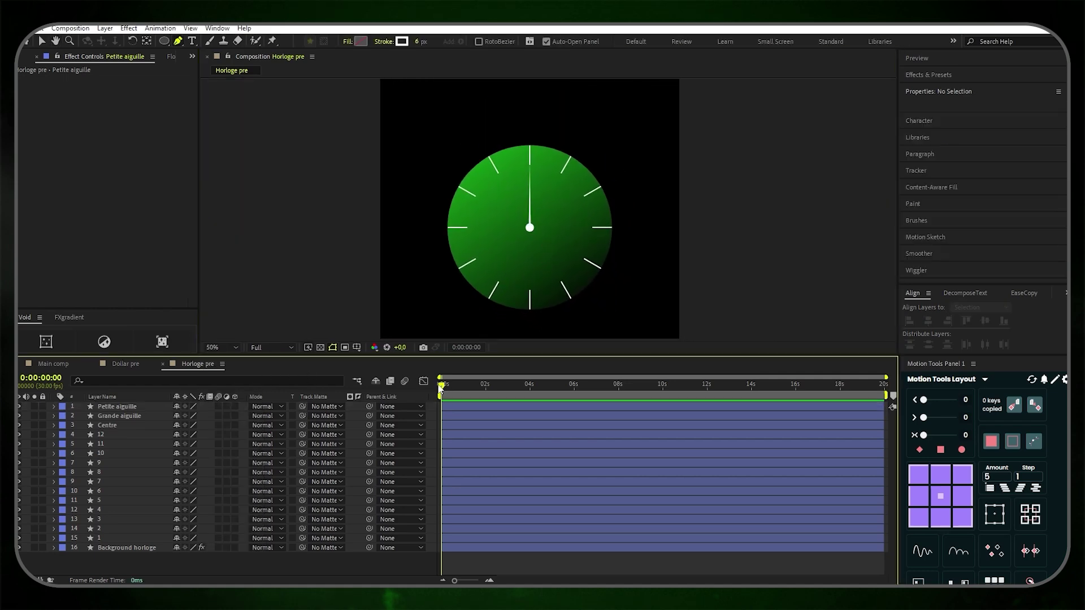
Add starting Rotation keyframes at 0:00 on both the "Petite aiguille" and "Grande aiguille" layers
left_click(150, 416)
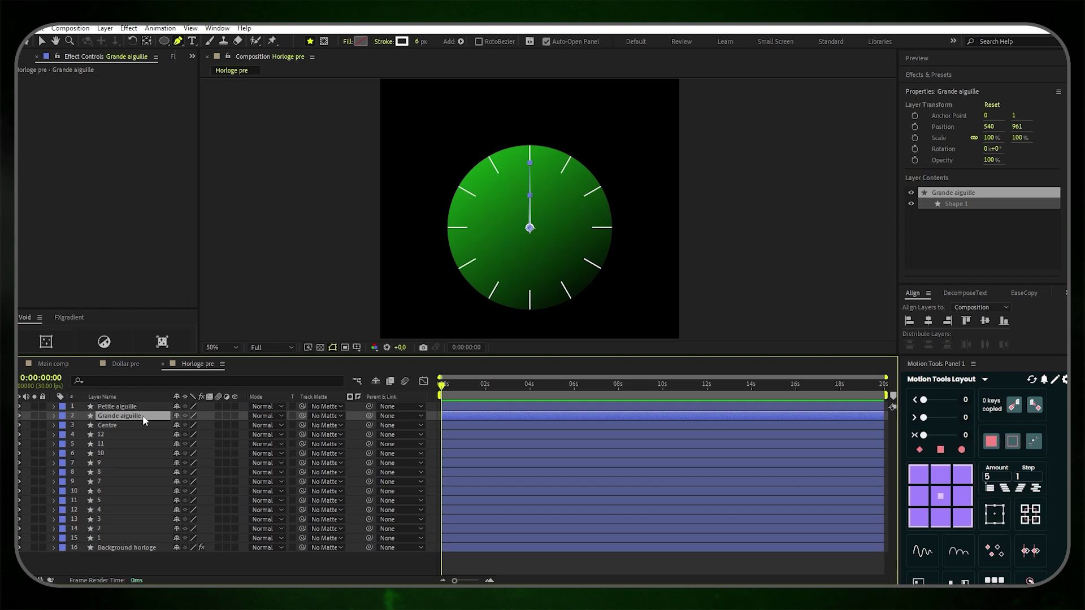
left_click(145, 407, "ctrl")
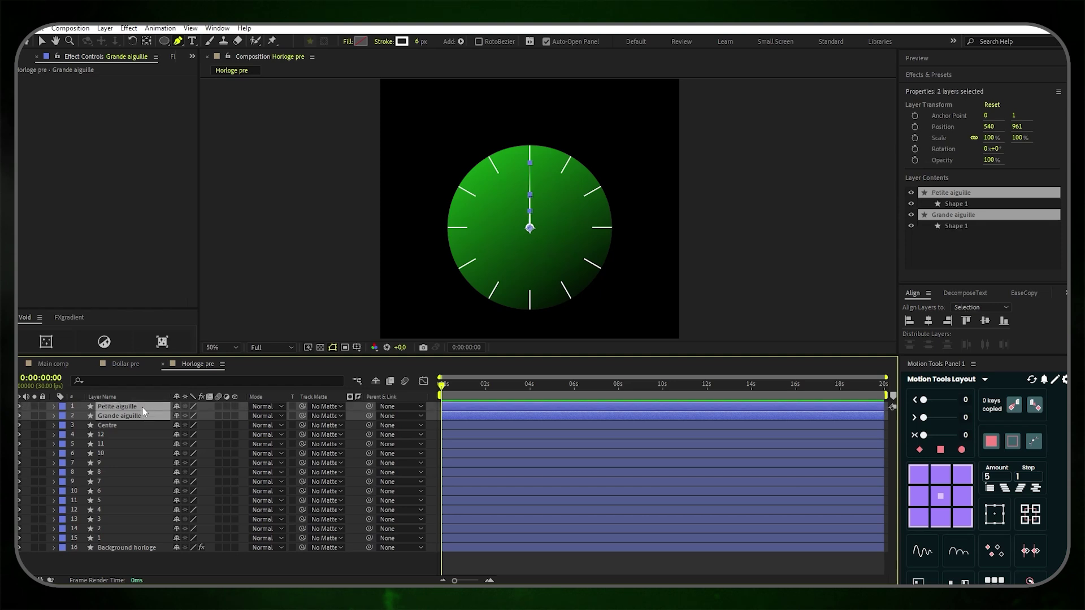
key("r")
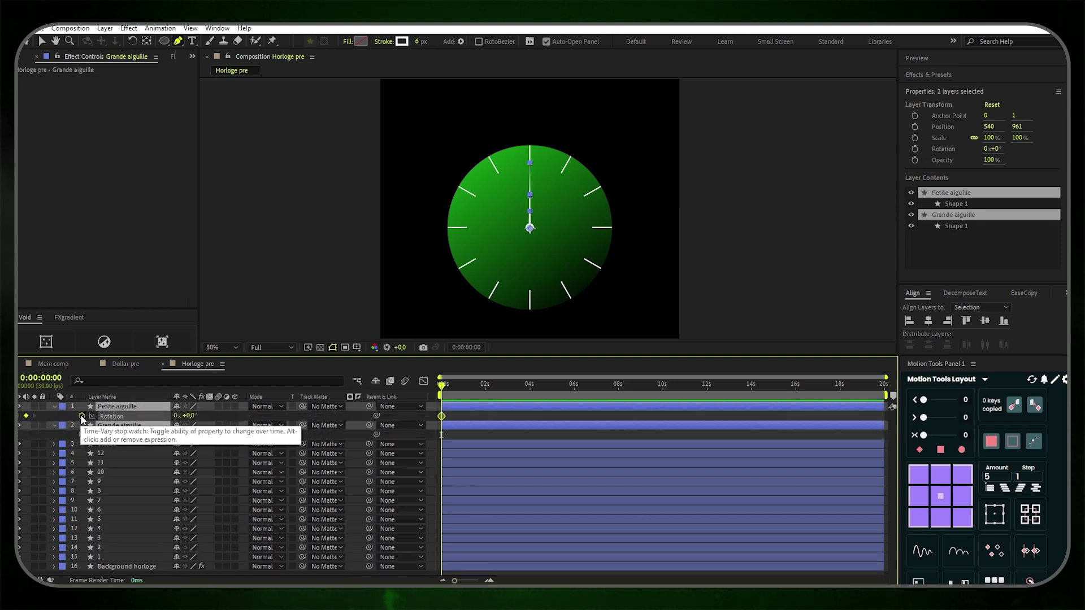
left_click(82, 416)
At the last frame of "Horloge pre", set Rotation to 12 full turns on "Grande aiguille" and 1 full turn on "Petite aiguille"
left_click_drag(444, 388, 887, 390)
left_click(841, 415)
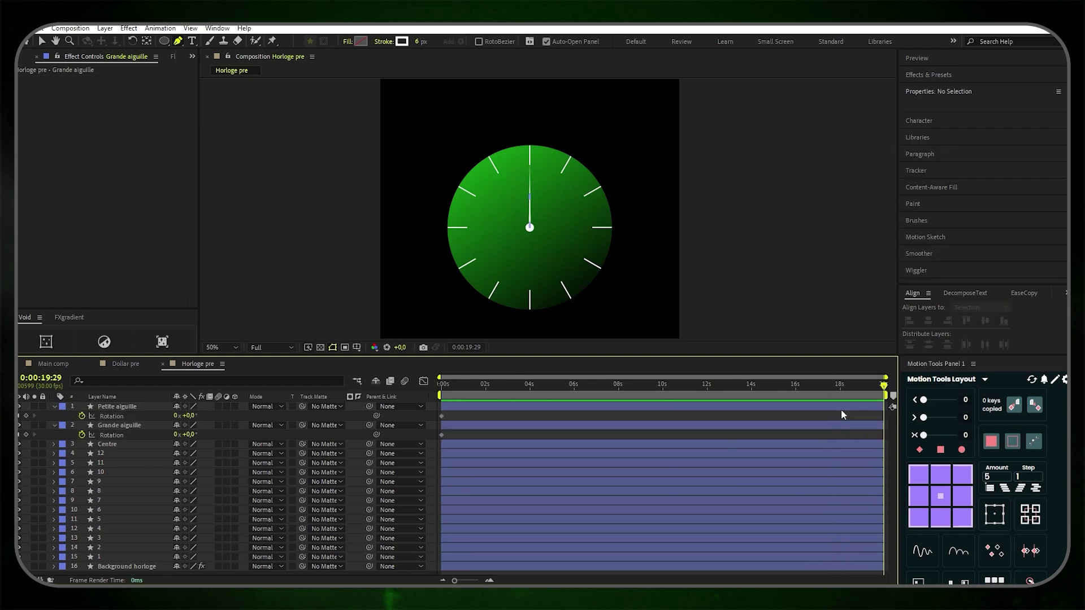
left_click(176, 434)
type("12")
key("Return")
left_click(148, 408)
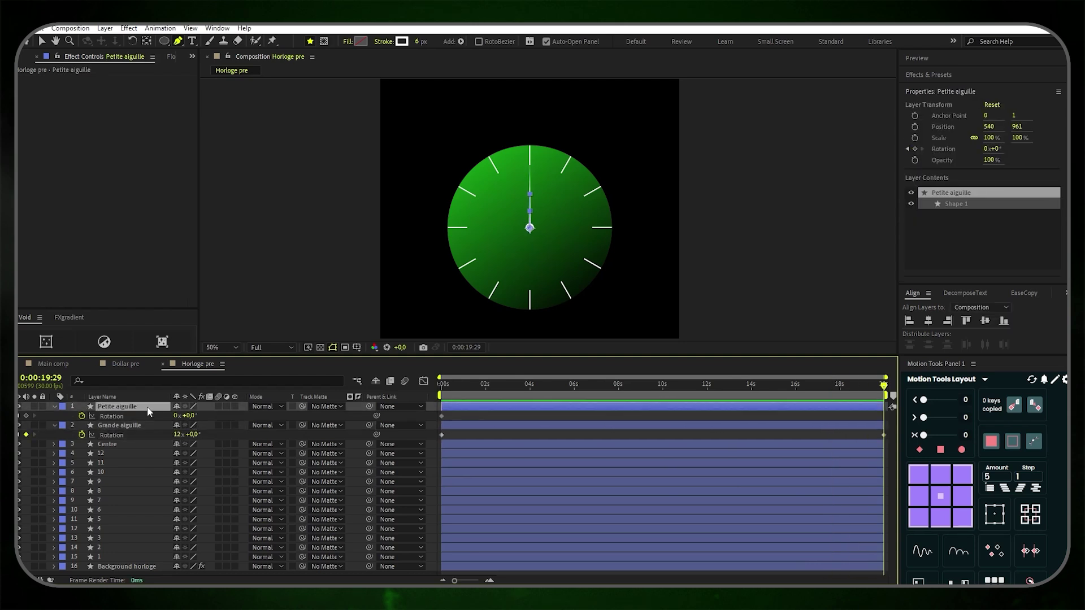
left_click(175, 416)
type("1")
key("Return")
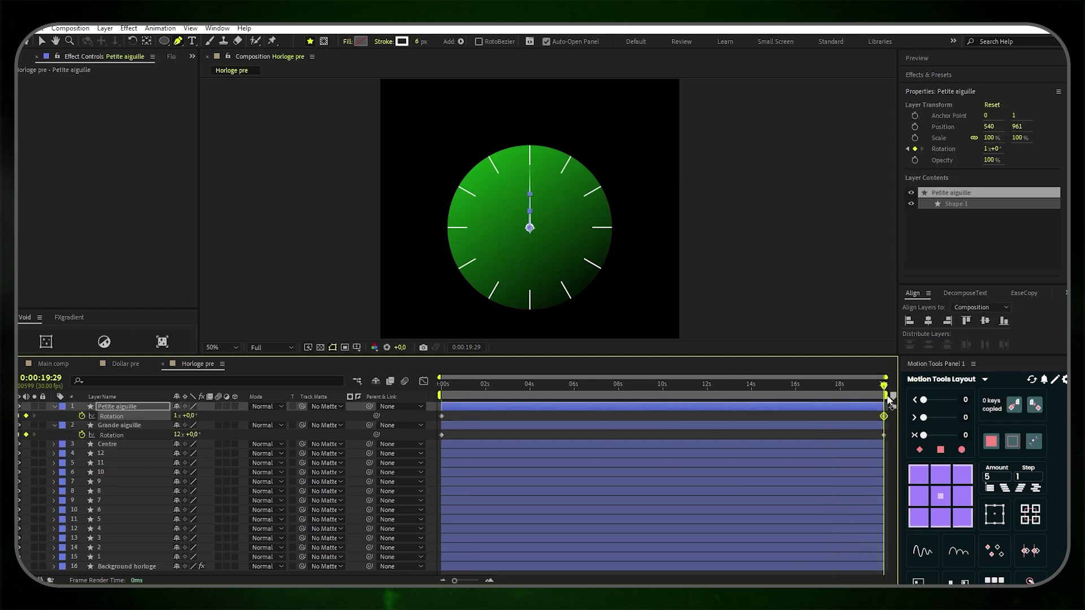
Play the clock composition from the start to check how both hands rotate
left_click_drag(885, 386, 317, 416)
left_click(475, 417)
key("space")
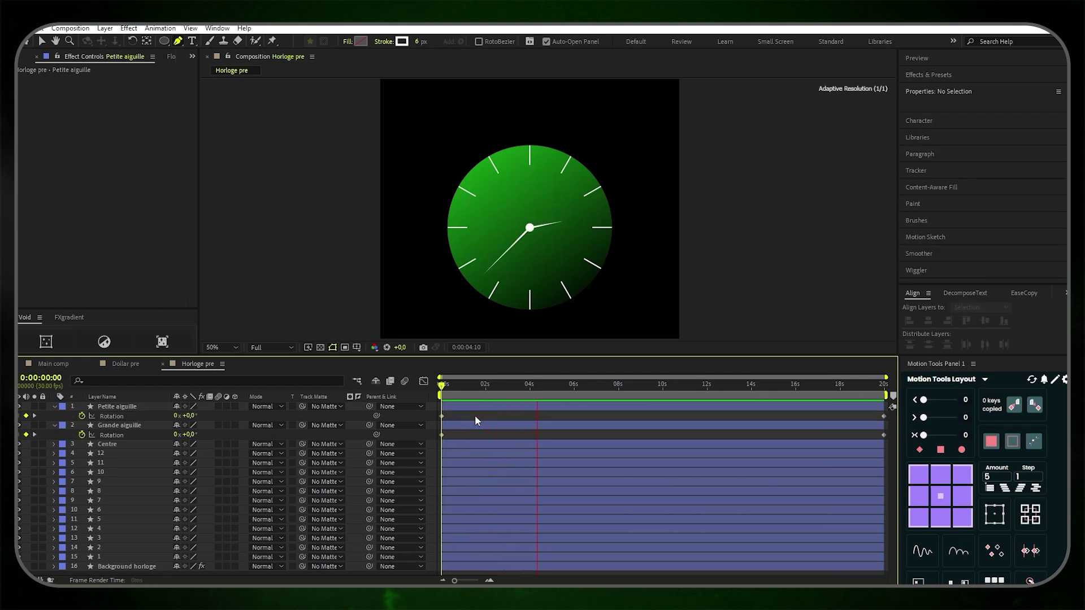
key("space")
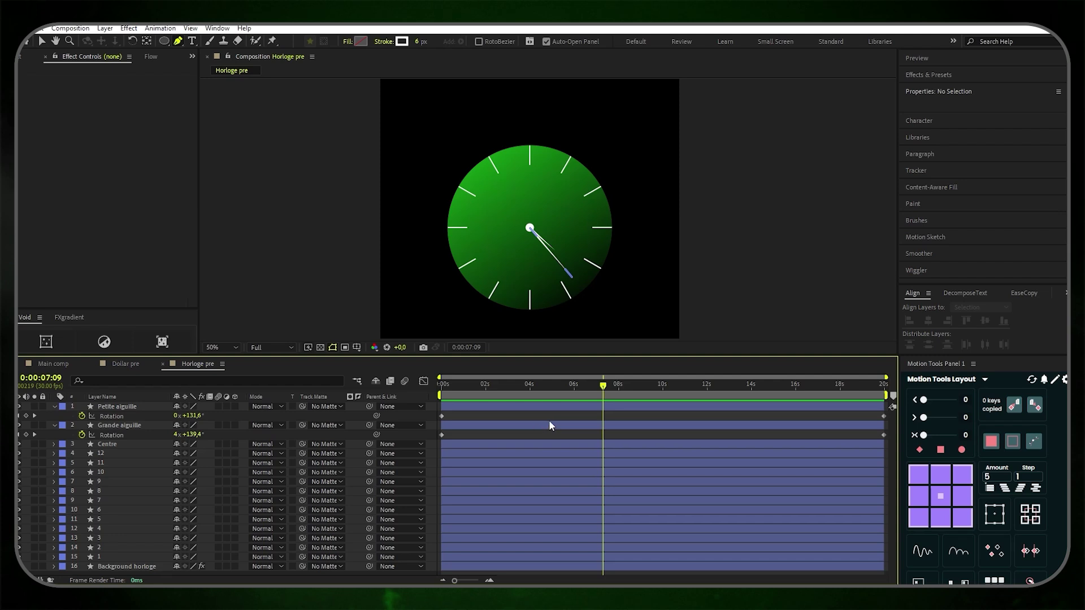
Add "Horloge pre" to "Main comp" as the top layer and scale it to 47%
left_click(54, 364)
left_click(23, 56)
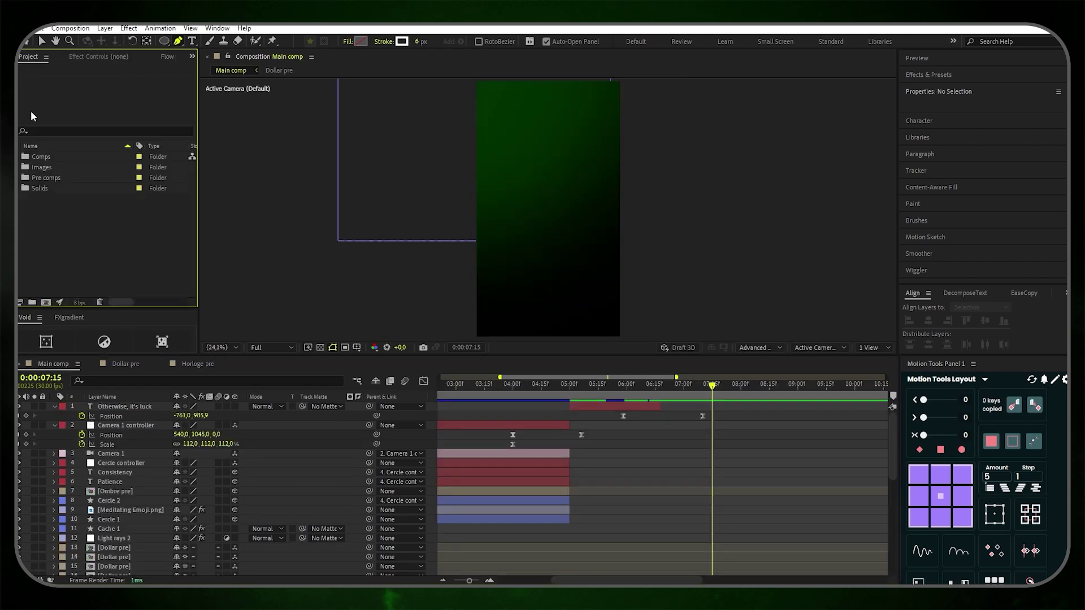
left_click(19, 178)
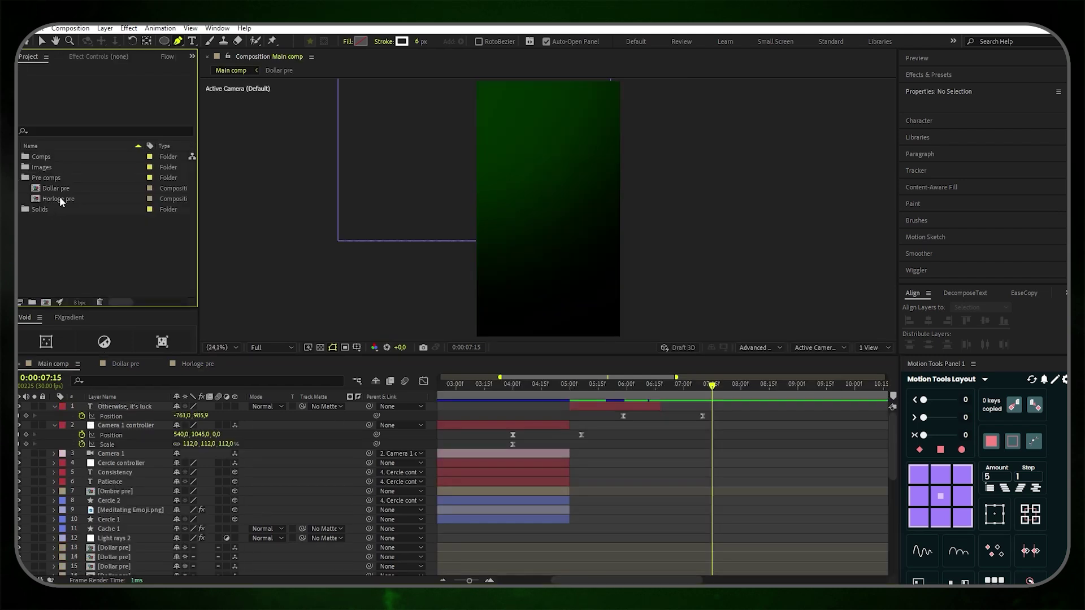
left_click_drag(61, 201, 117, 405)
key("s")
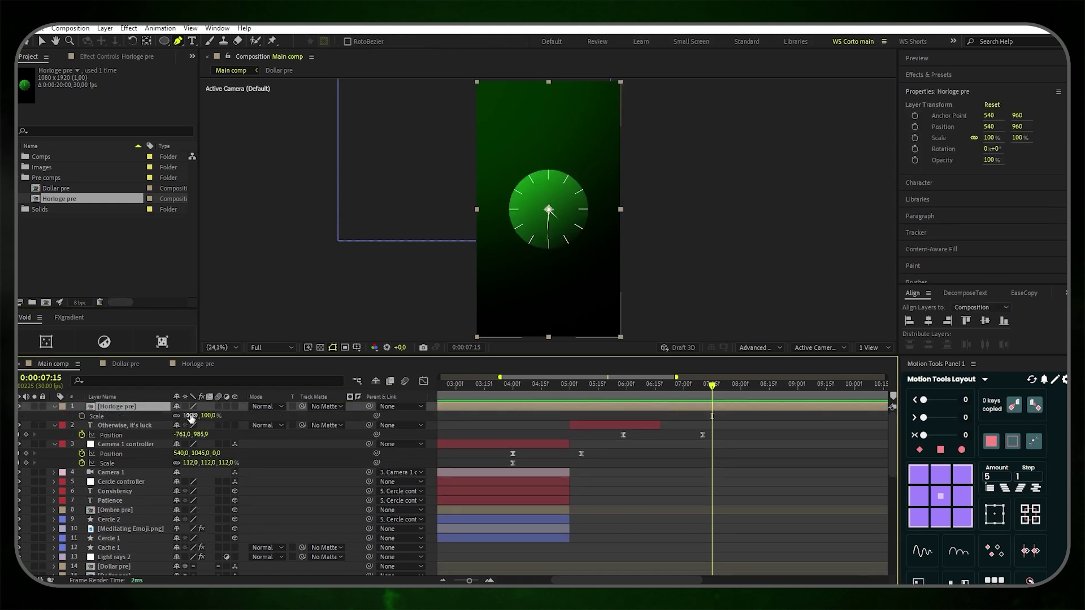
left_click_drag(190, 417, 164, 416)
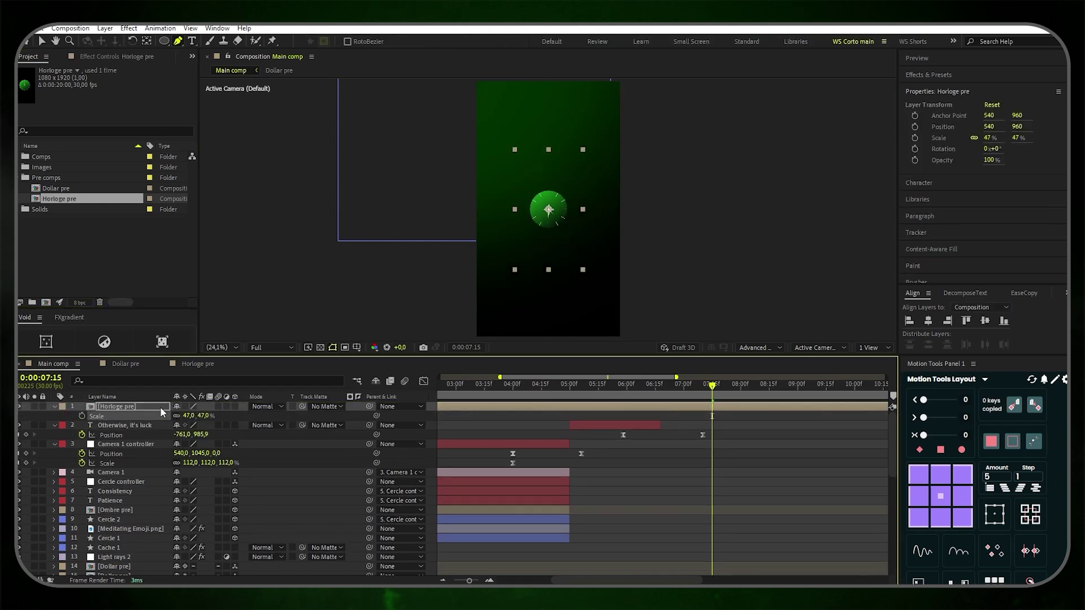
Move the clock to about 502.6, 839.5 and trim its layer's start to where the "Otherwise, it's luck" layer ends
left_click(42, 40)
left_click_drag(558, 222, 553, 205)
scroll(494, 568, "left", 5)
left_click_drag(441, 407, 806, 406)
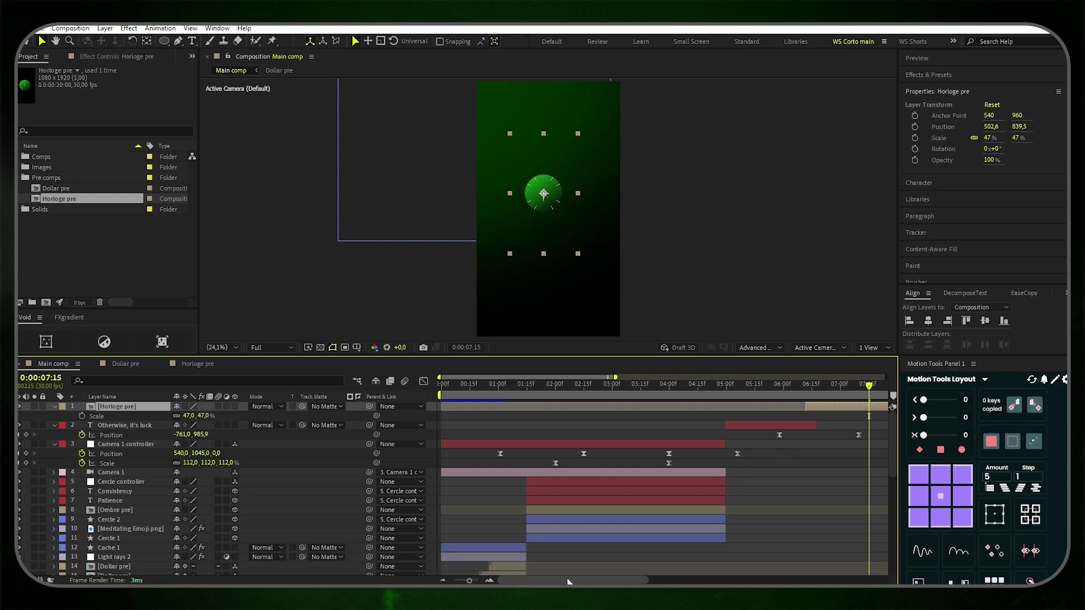
left_click(738, 480)
scroll(680, 418, "right", 5)
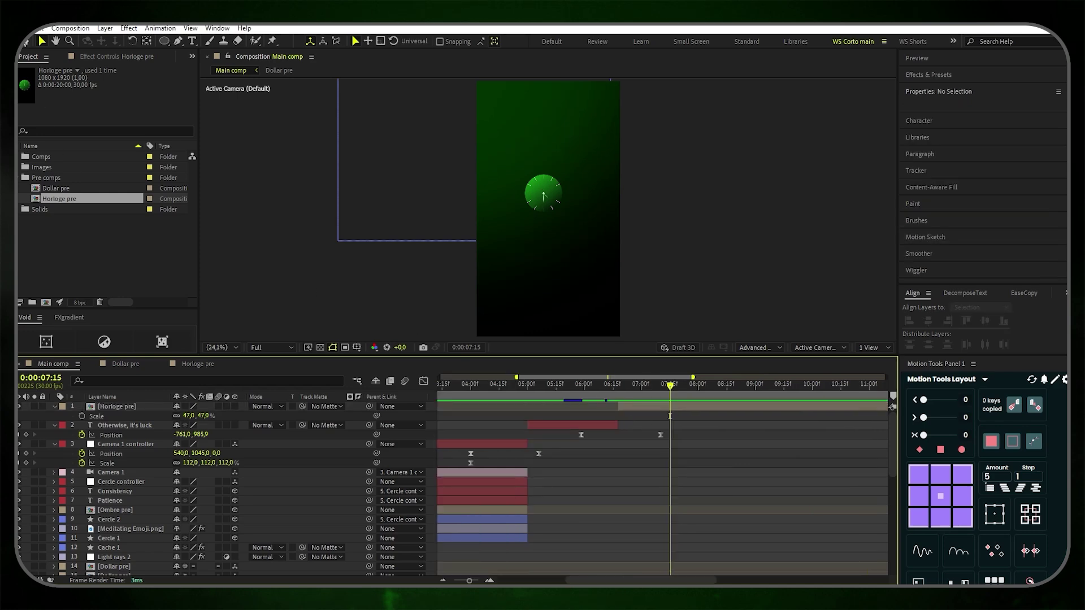
Import "People business.ai" as "Composition - Retain Layer Sizes"
left_click(27, 28)
mouse_move(63, 186)
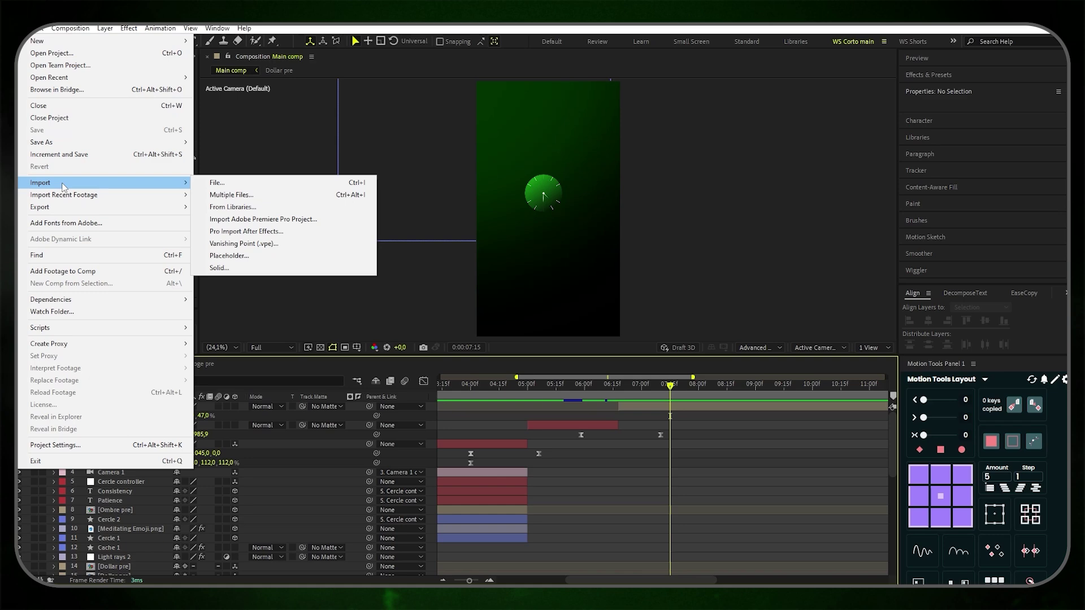
left_click(225, 183)
left_click(249, 146)
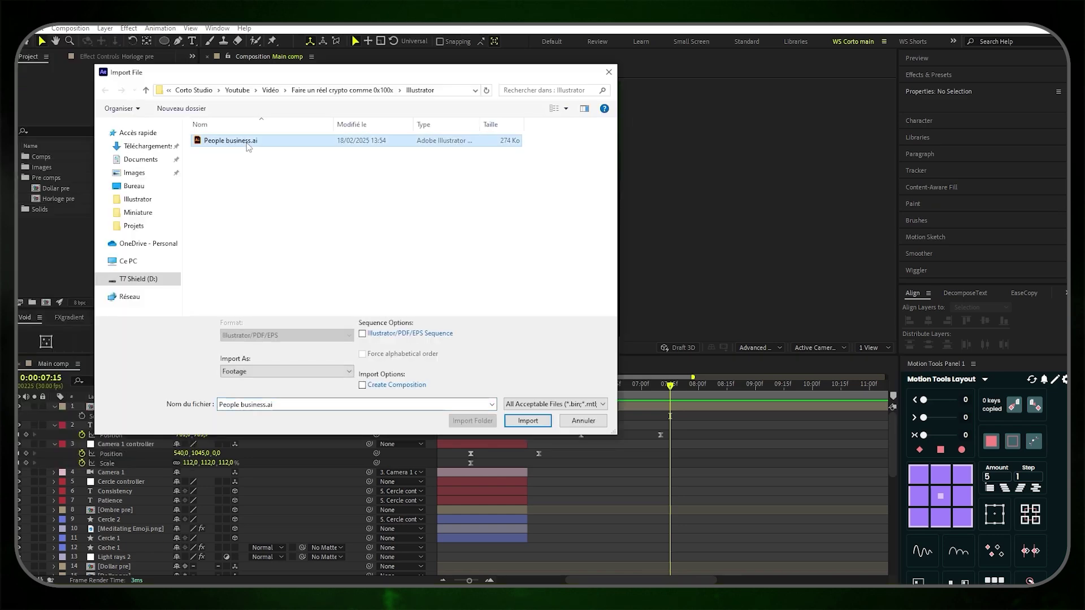
left_click(243, 373)
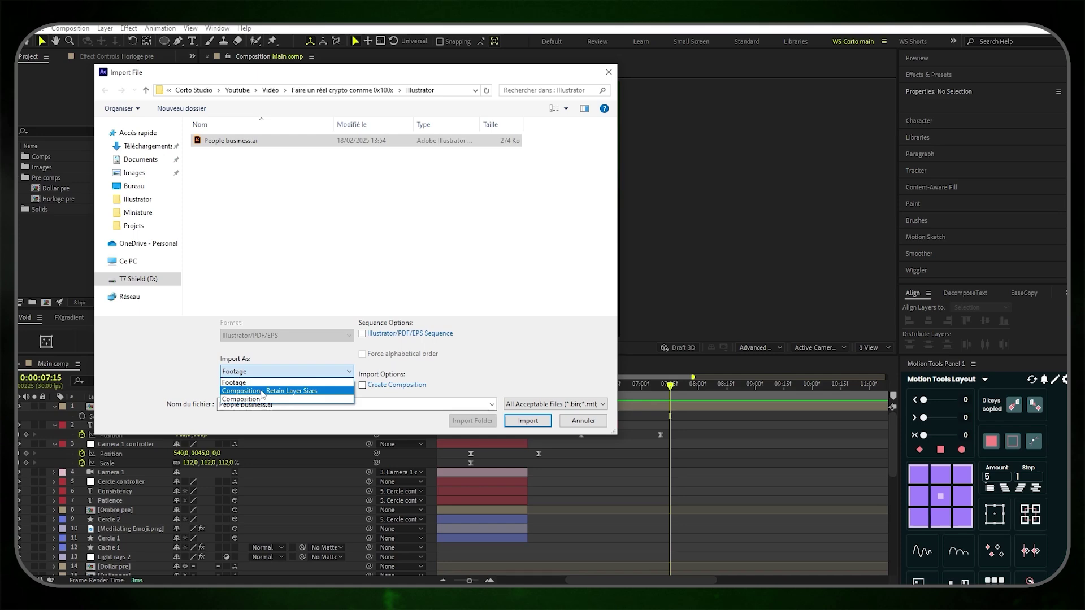
left_click(262, 391)
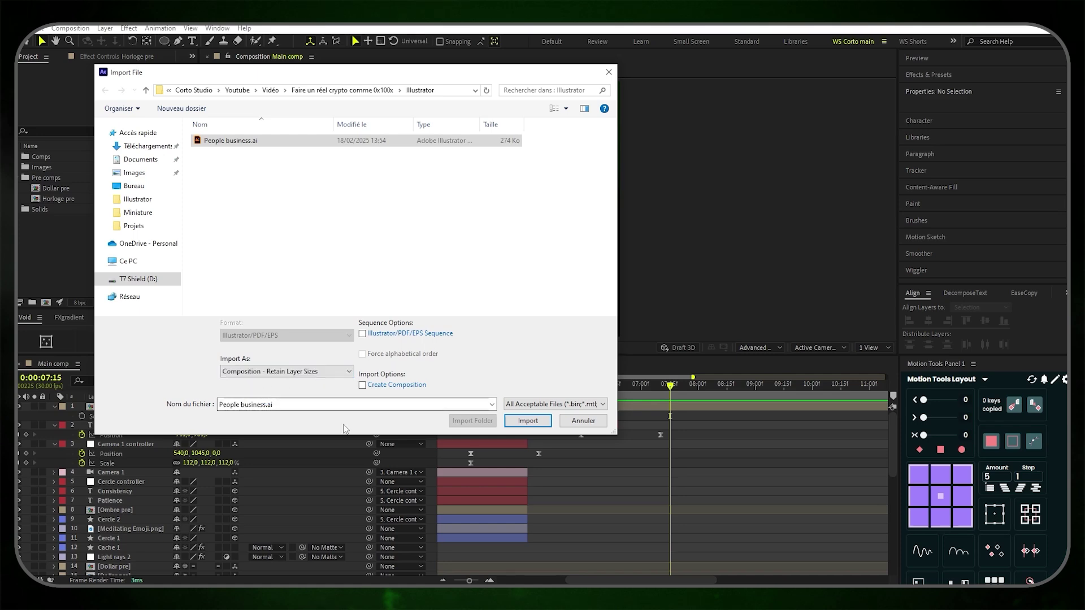
left_click(531, 422)
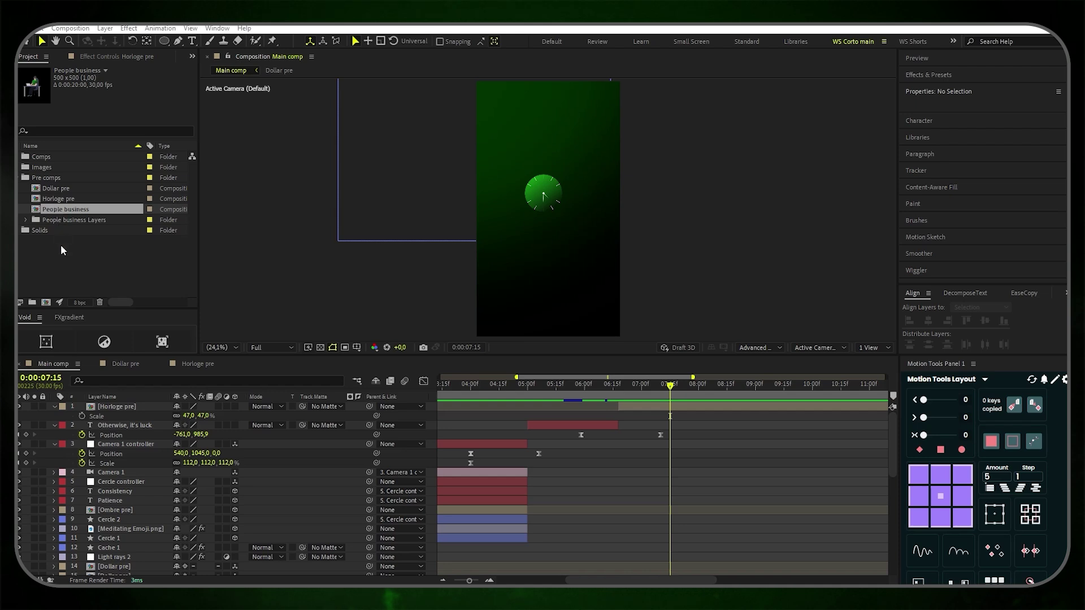
Create a project folder named "Illustrator" and move the "People business" composition and its layers folder into it
right_click(87, 260)
left_click(109, 279)
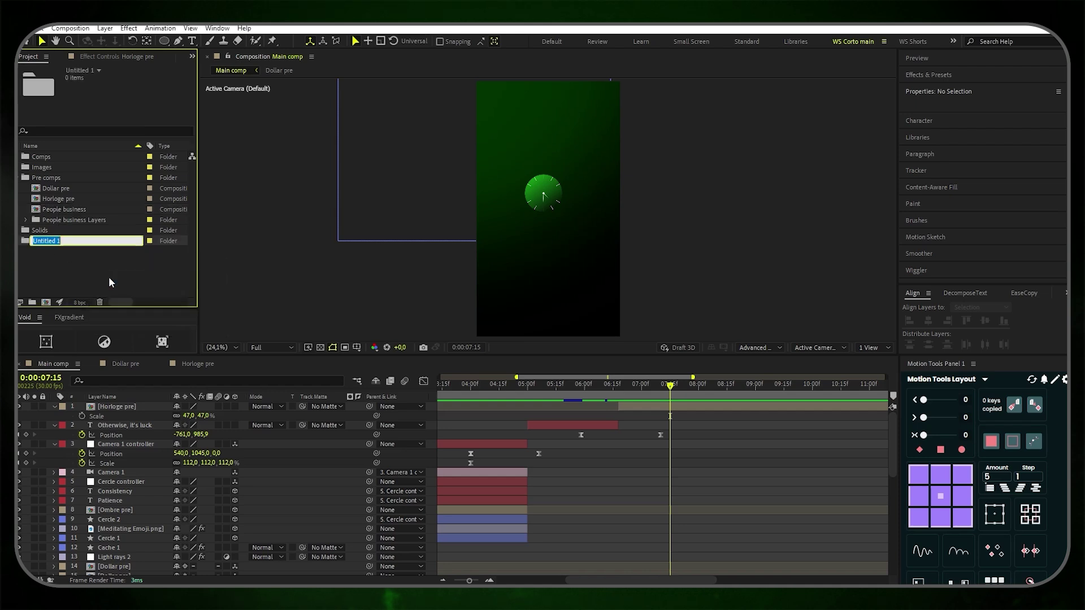
type("Illustrator")
key("Return")
left_click_drag(56, 220, 48, 169)
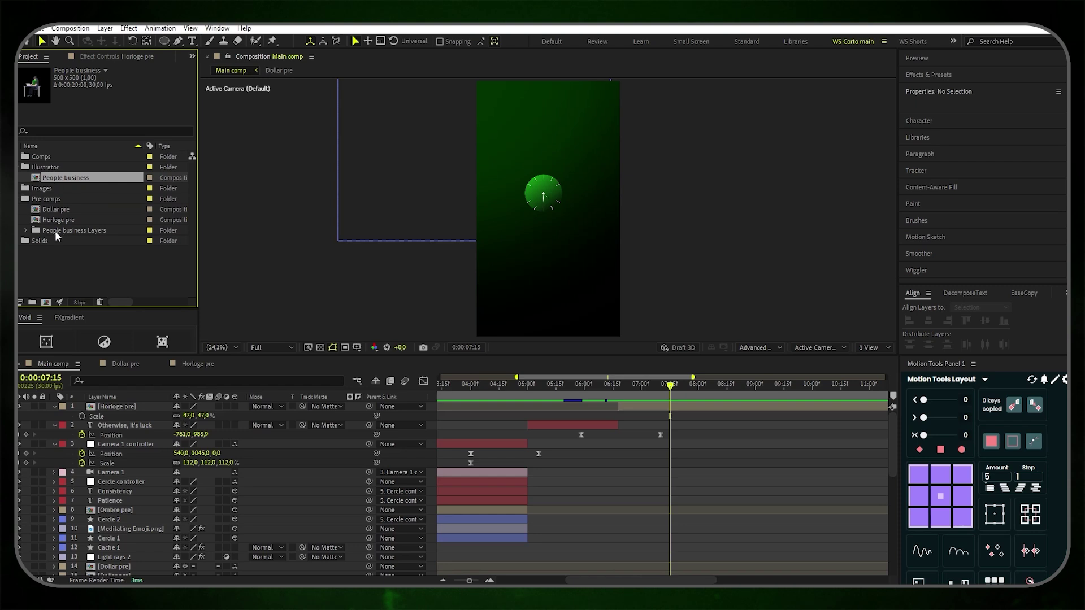
left_click_drag(55, 232, 54, 168)
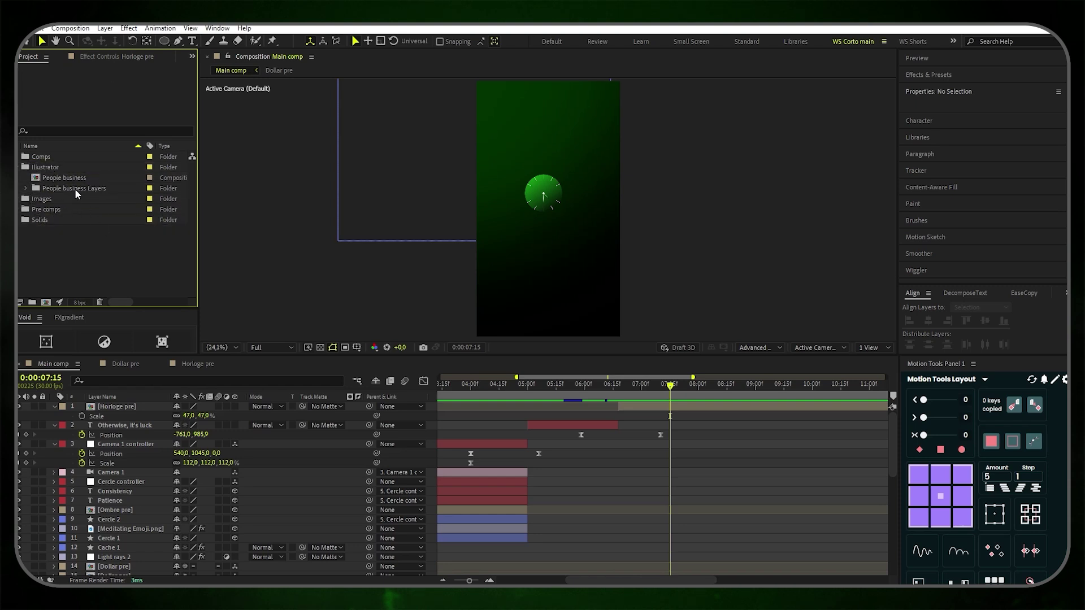
Open the "People business" composition and examine its separate layers, toggling the laptop layer's visibility off and on
double_click(68, 176)
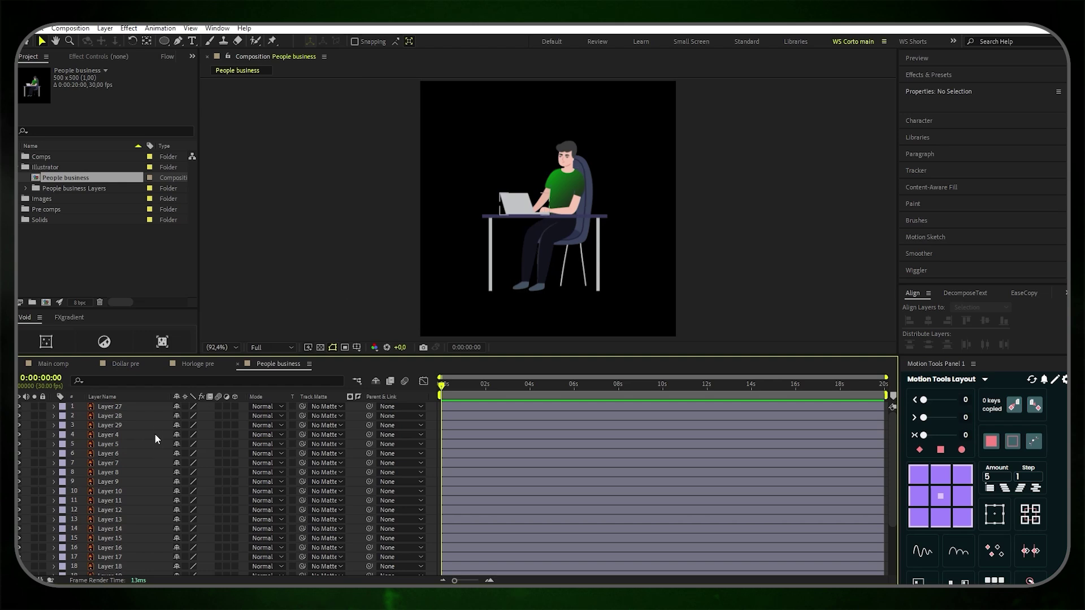
left_click(155, 425)
left_click(155, 416)
left_click(152, 436)
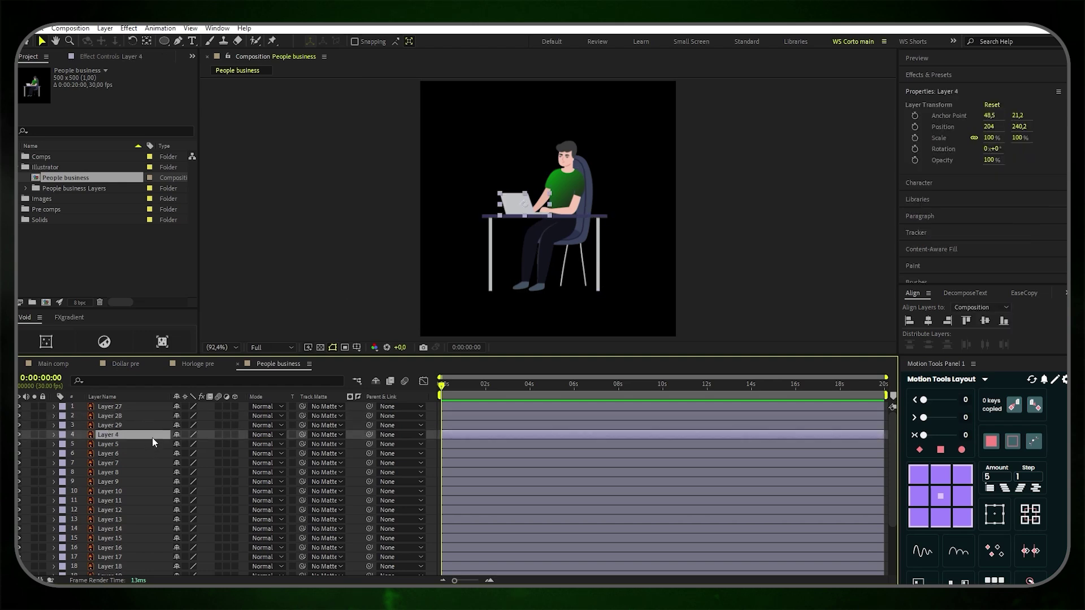
left_click(20, 435)
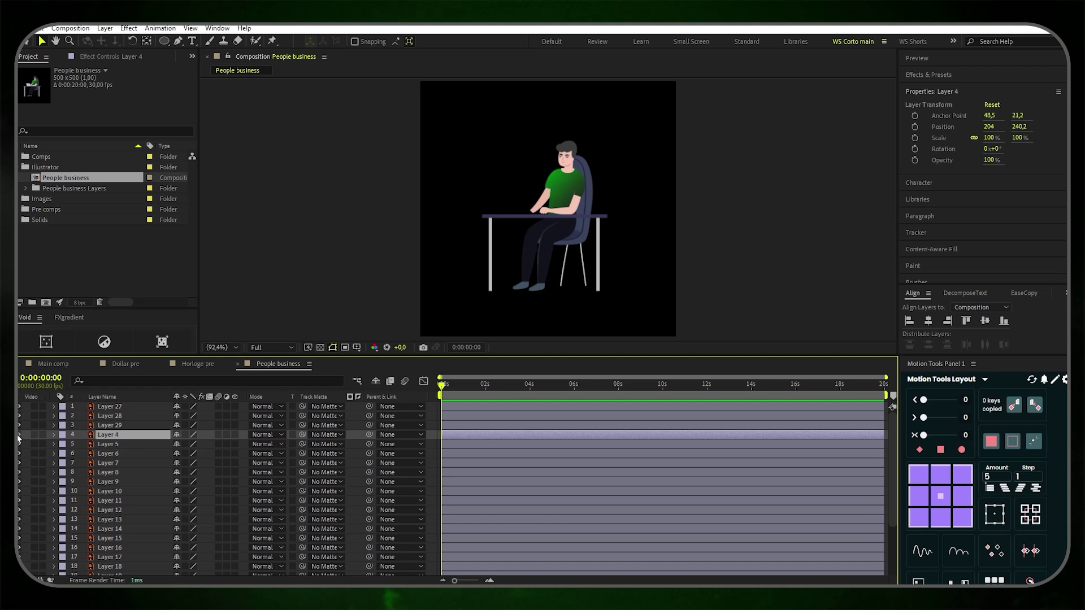
left_click(20, 435)
left_click(432, 406)
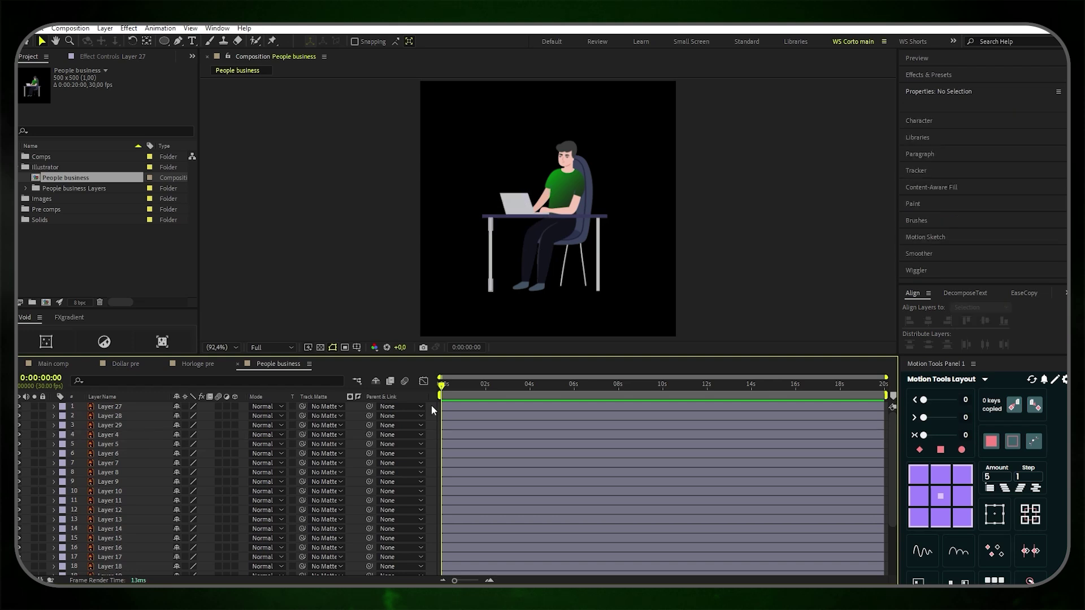
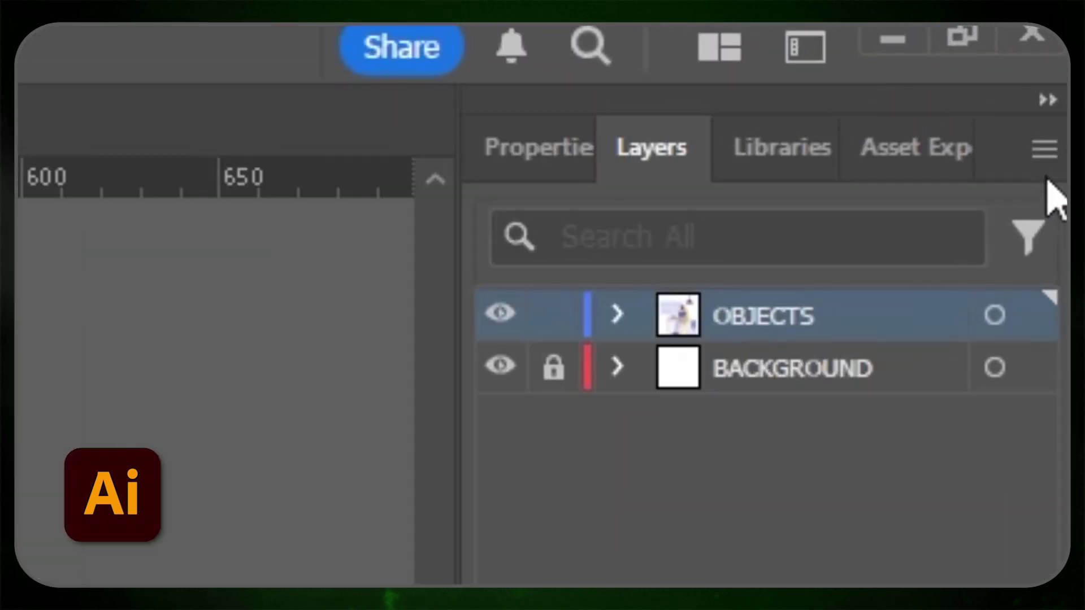
In Illustrator, release the contents of the "OBJECTS" layer to separate layers and move them out to the top level above it
left_click(1066, 41)
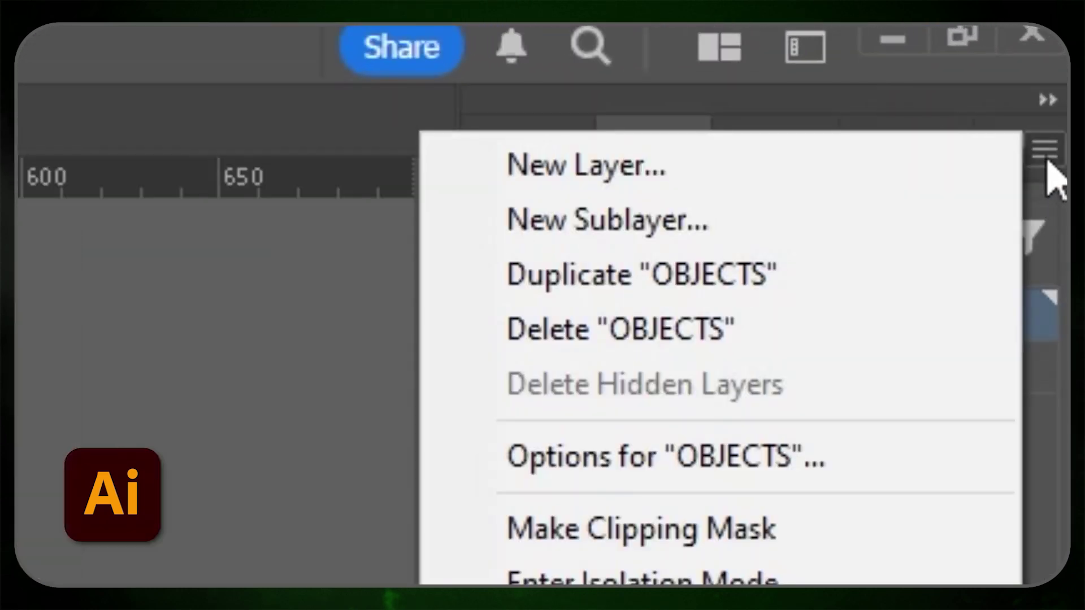
left_click(711, 390)
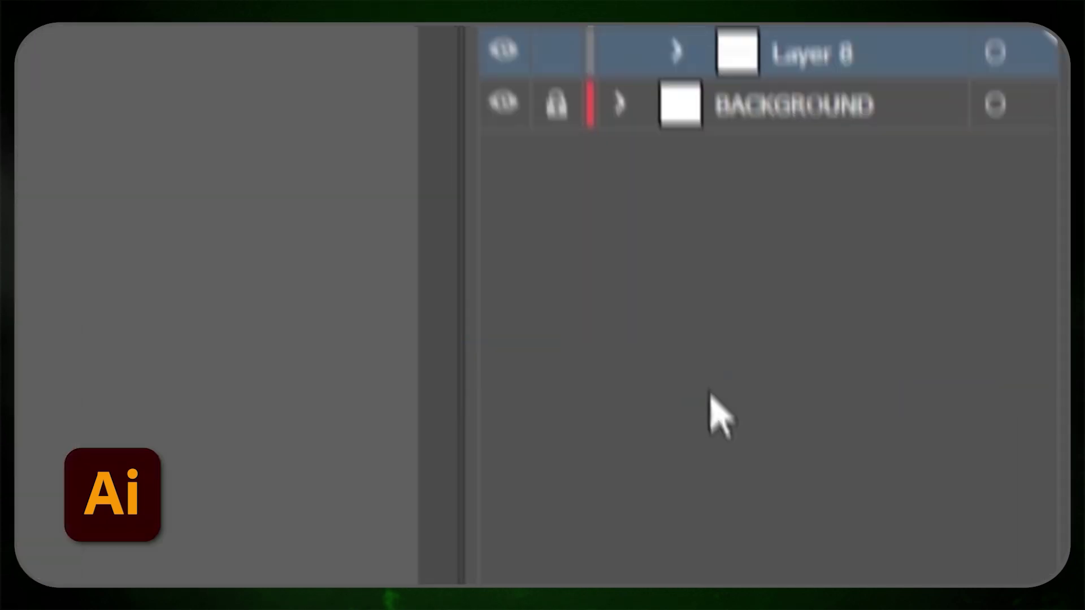
left_click(845, 308, "shift")
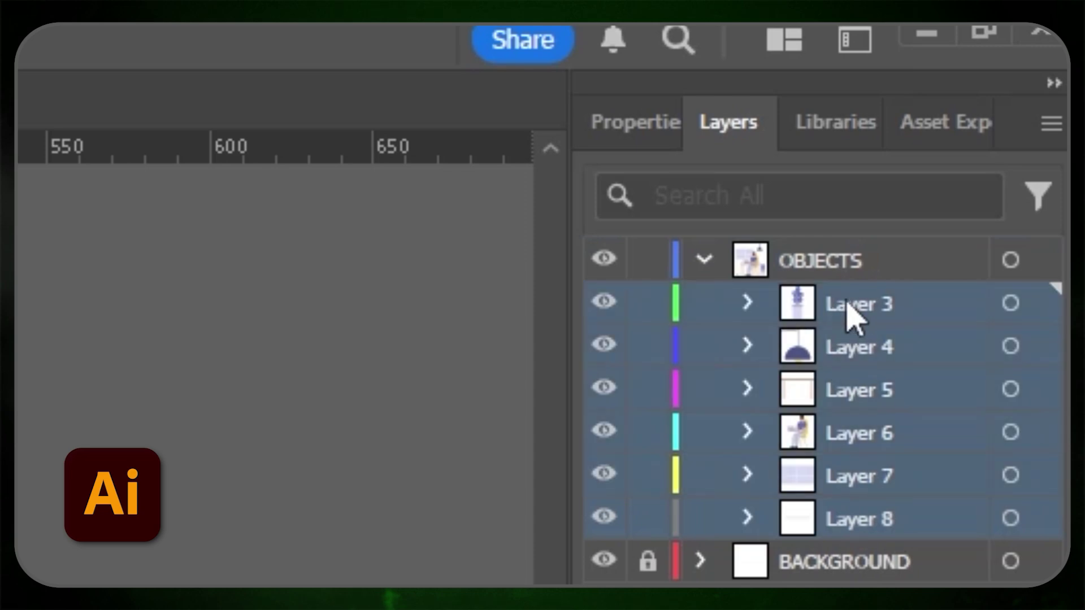
left_click_drag(842, 315, 851, 257)
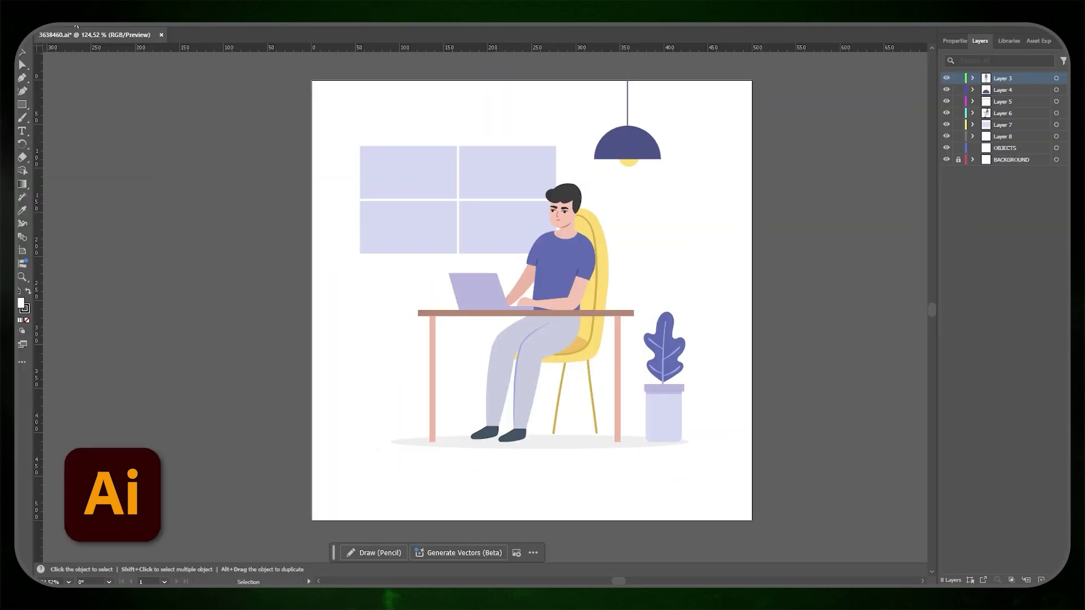
Save the Illustrator document with its separated layers
left_click(62, 22)
left_click(91, 121)
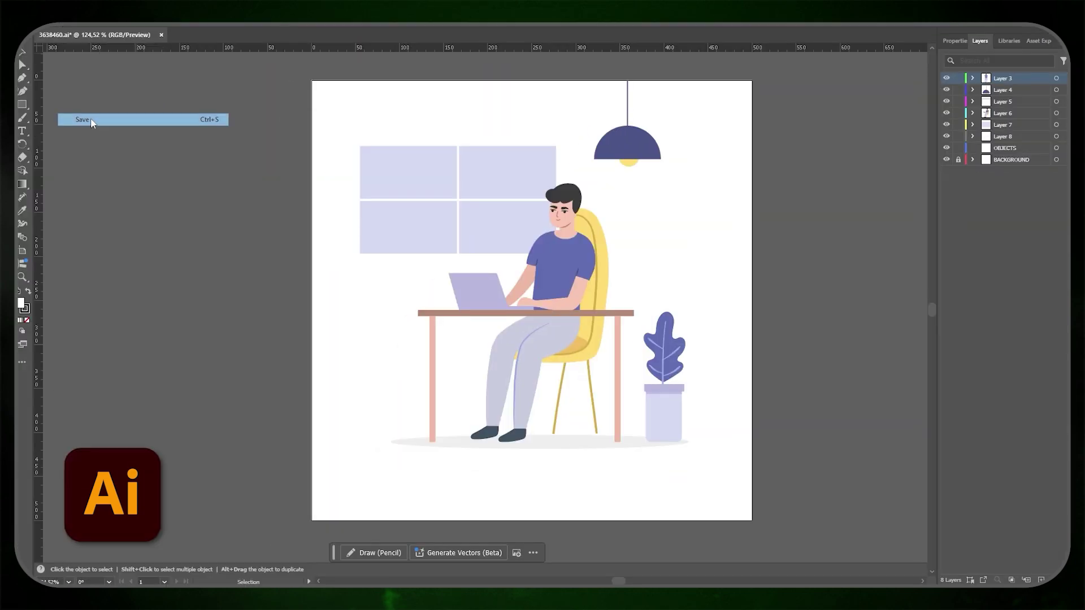
left_click(597, 321)
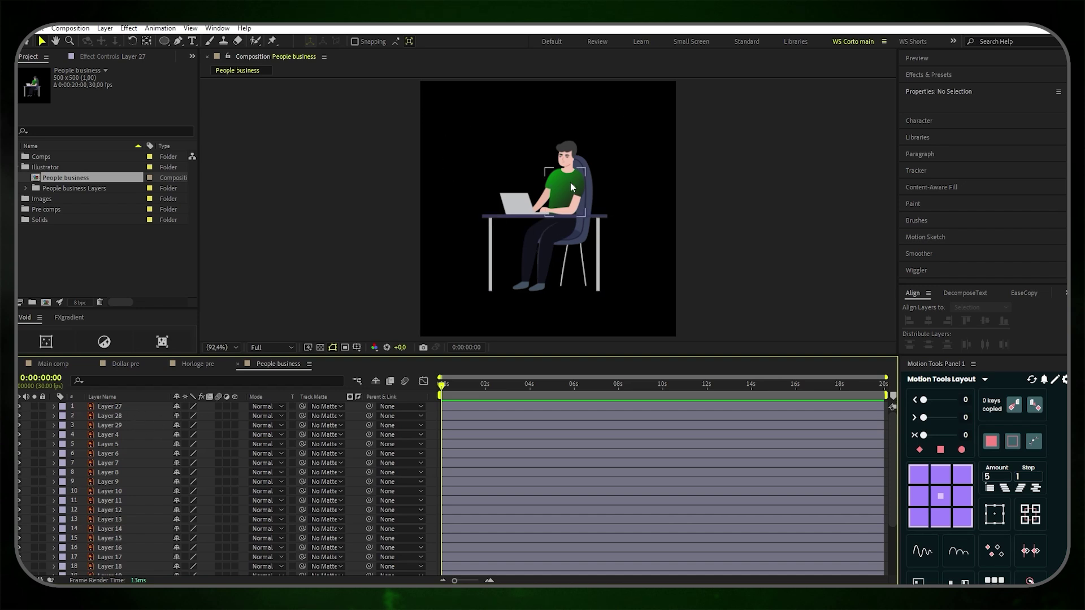
Switch to After Effects and place an enlarged "People business" as the top layer of "Main comp", below the clock at 540, 1189
left_click(57, 364)
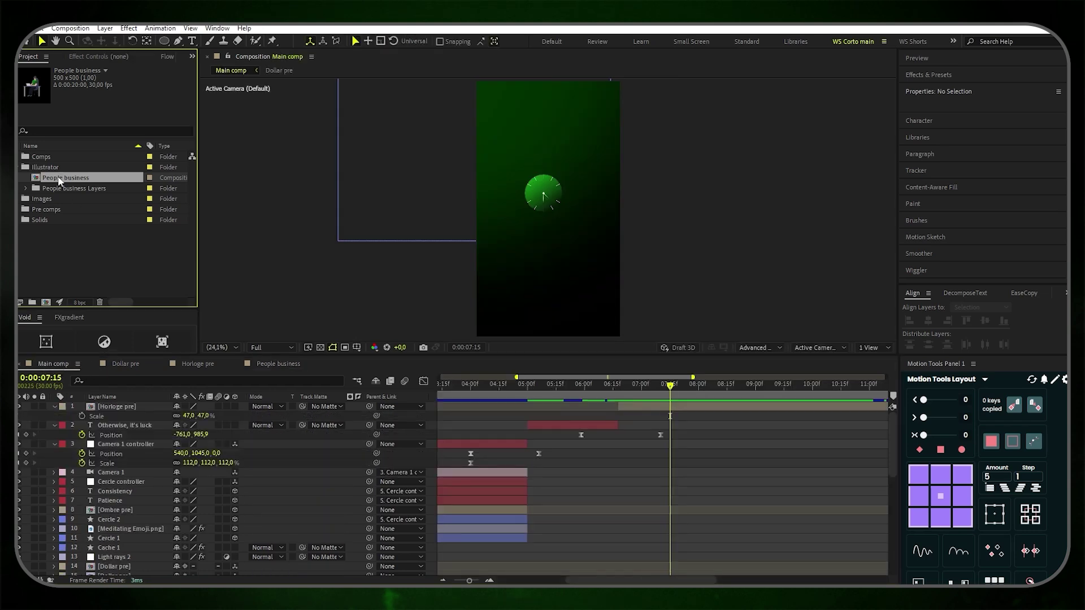
left_click_drag(56, 178, 340, 406)
key("p")
left_click(122, 426)
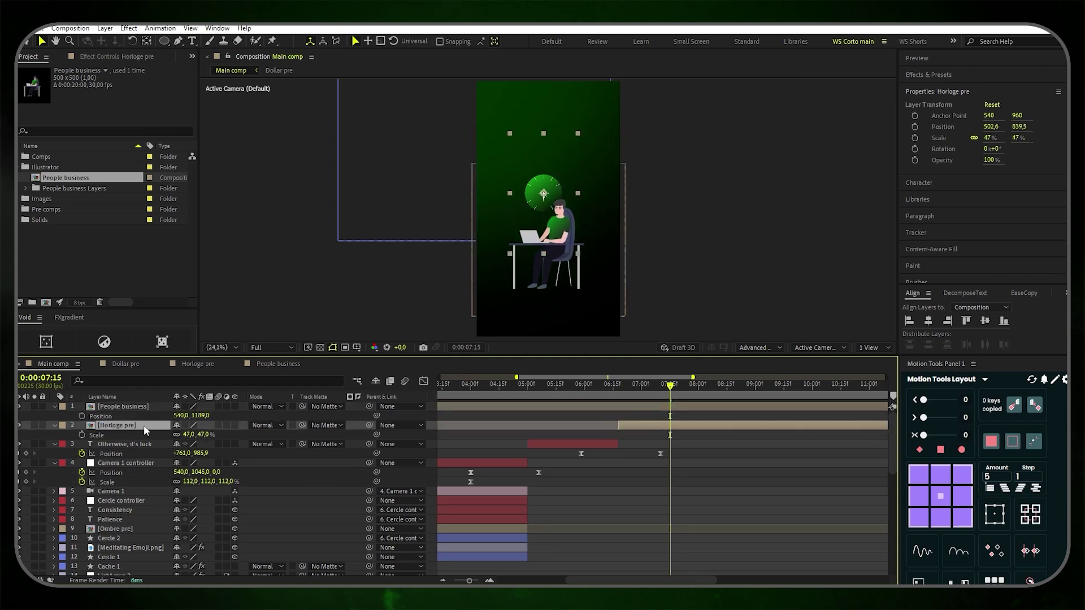
Scale "Horloge pre" to 32% and move the clock above the laptop to about 452.7, 797.9
key("s")
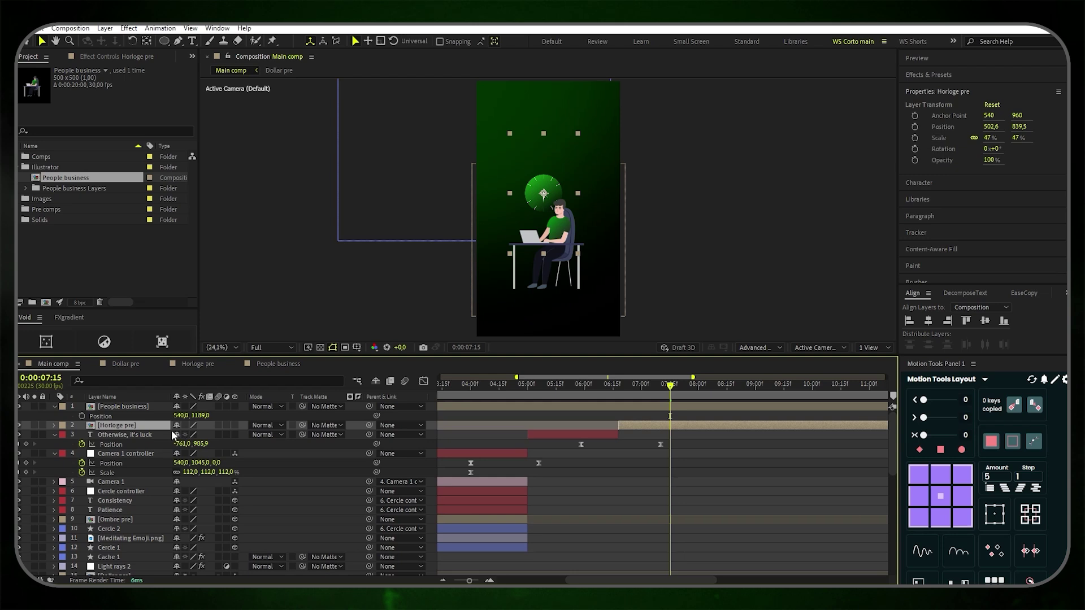
key("s")
left_click_drag(182, 435, 174, 435)
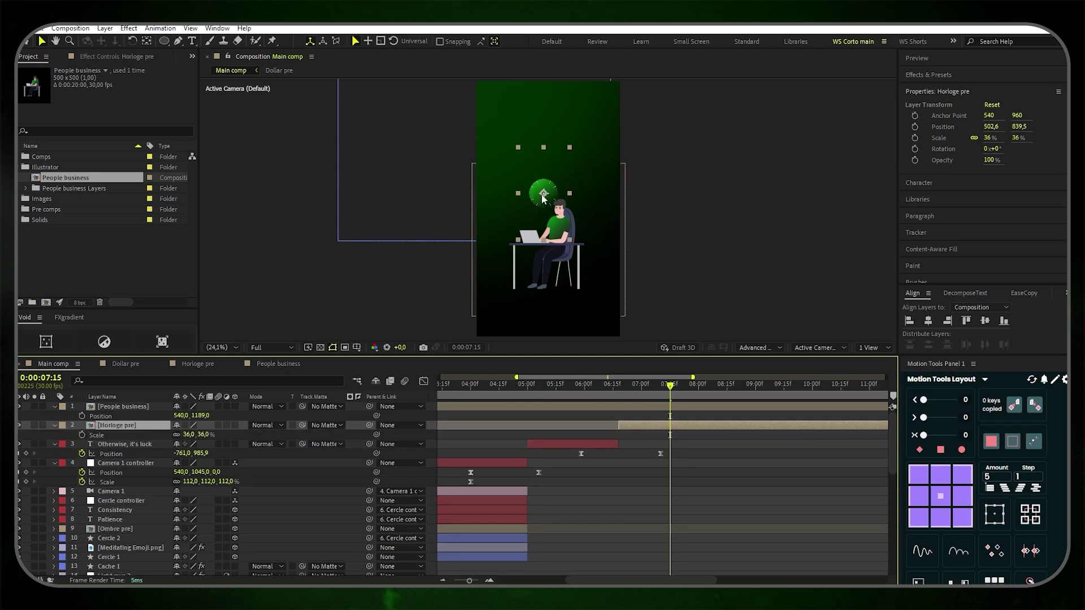
left_click_drag(542, 198, 536, 191)
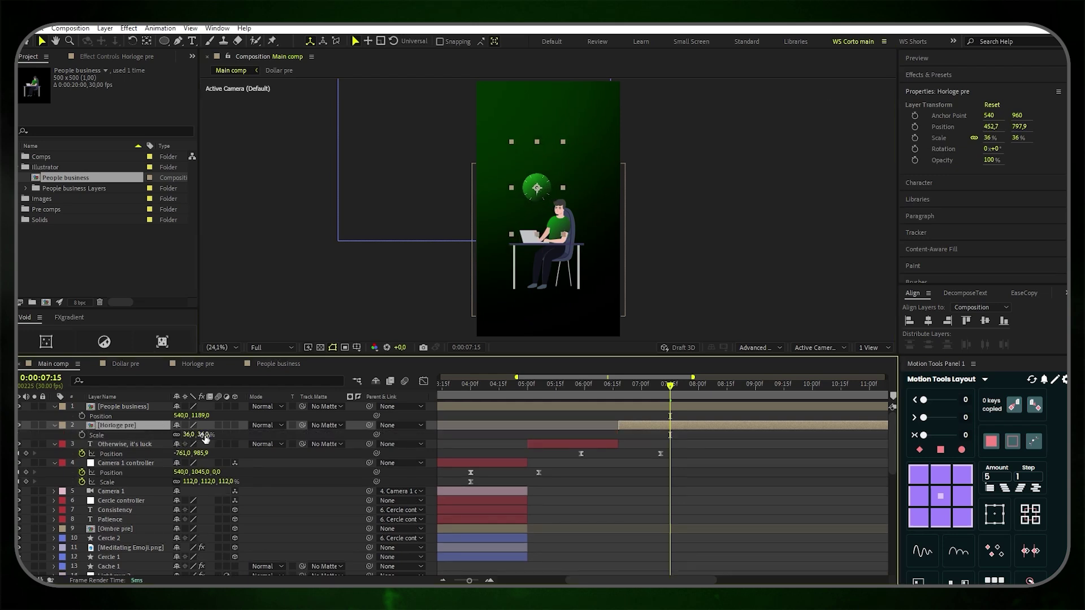
left_click(189, 434)
type("32")
key("Return")
Trim the start of the "People business" layer to match "Horloge pre", and collapse the keyframed properties of the camera controller and text layers
scroll(661, 481, "left", 5)
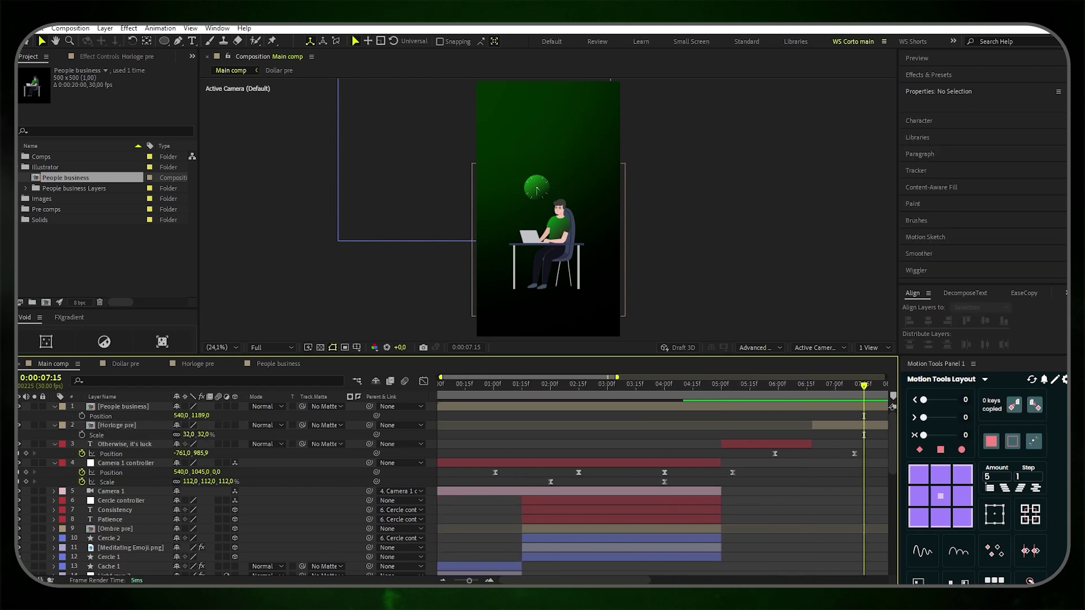
scroll(565, 565, "down", 4)
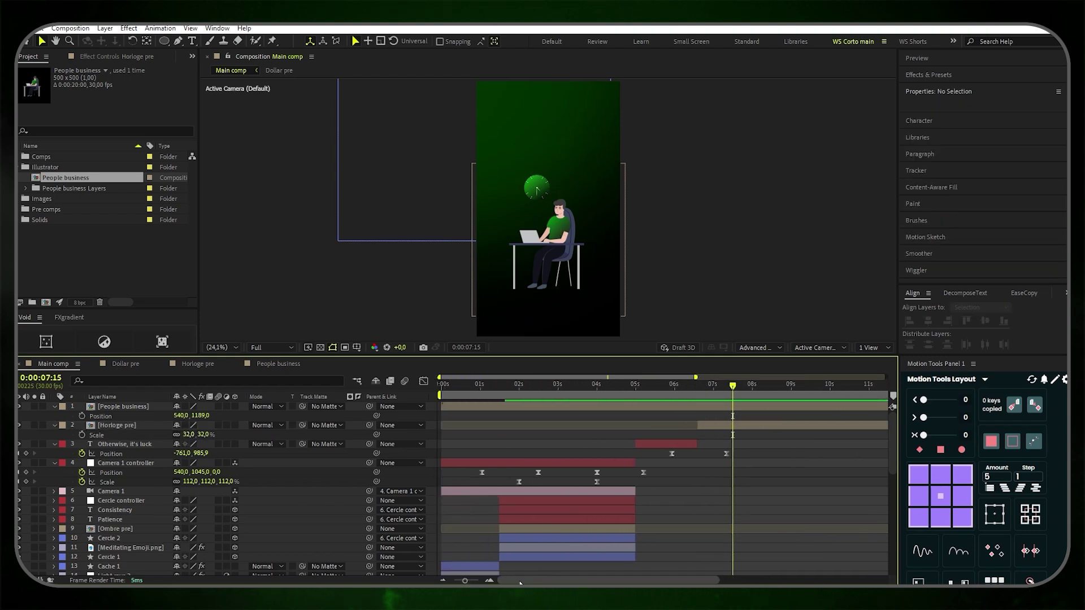
left_click_drag(440, 407, 709, 407)
right_click(708, 425)
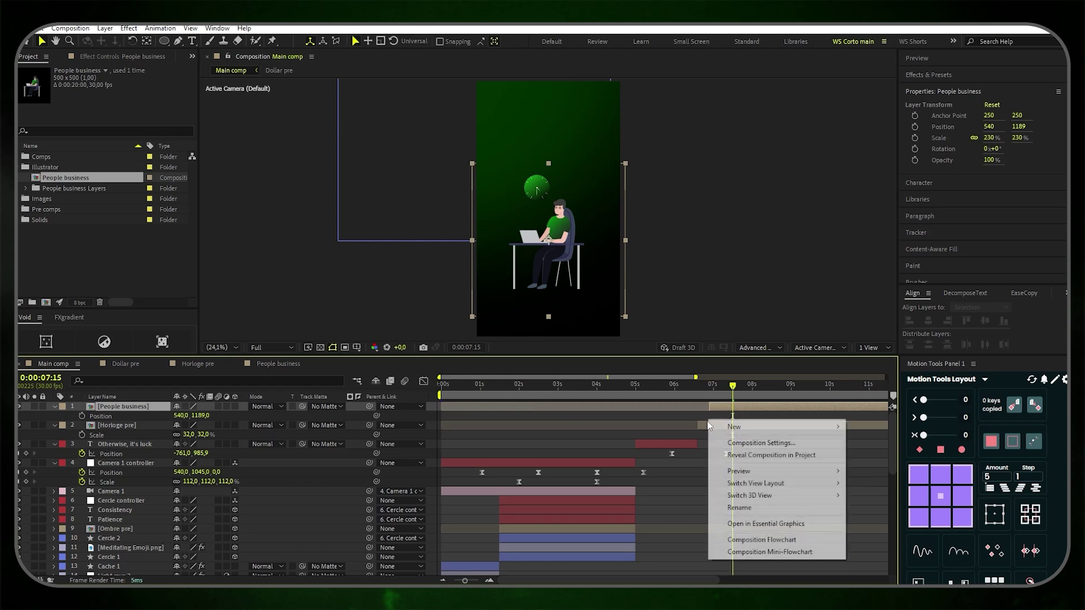
left_click(566, 421)
left_click(54, 463)
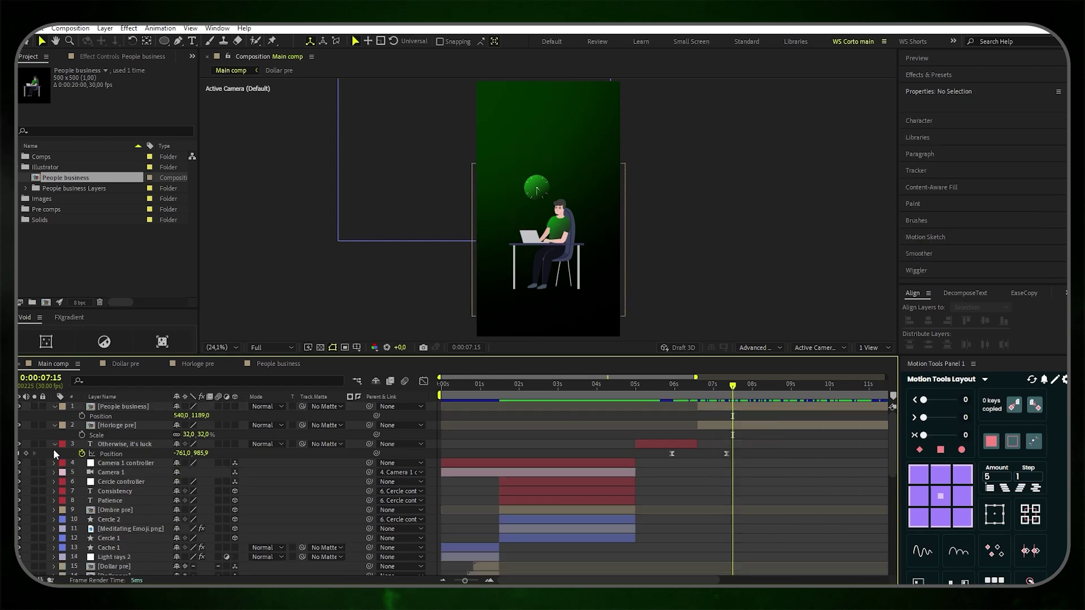
left_click(54, 445)
Add a null object to "Main comp" and rename it "People controller"
left_click(106, 28)
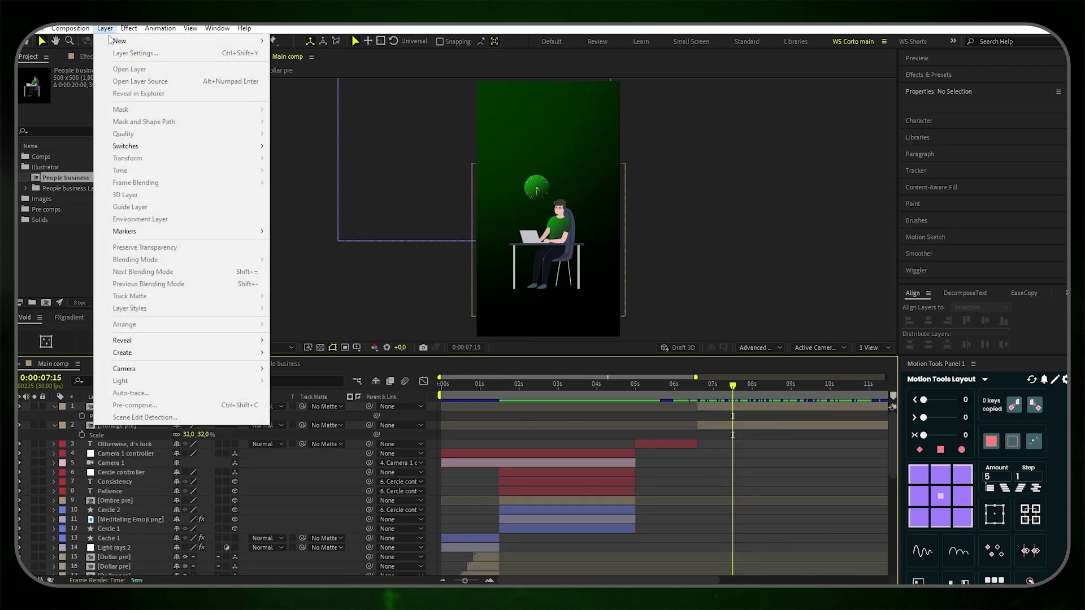
mouse_move(119, 41)
left_click(297, 89)
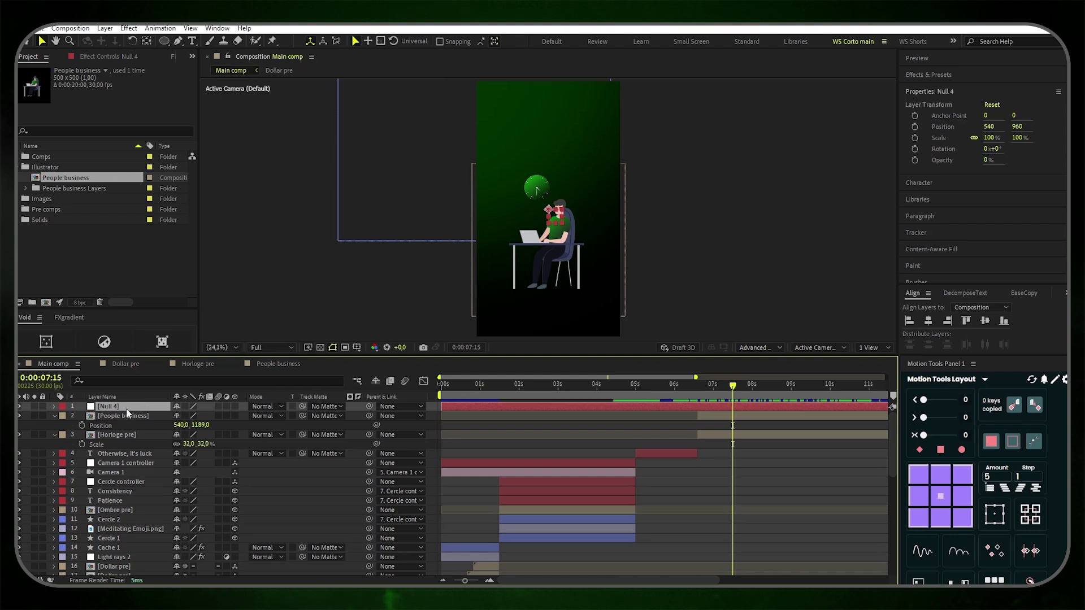
right_click(138, 408)
left_click(174, 375)
key("BackSpace")
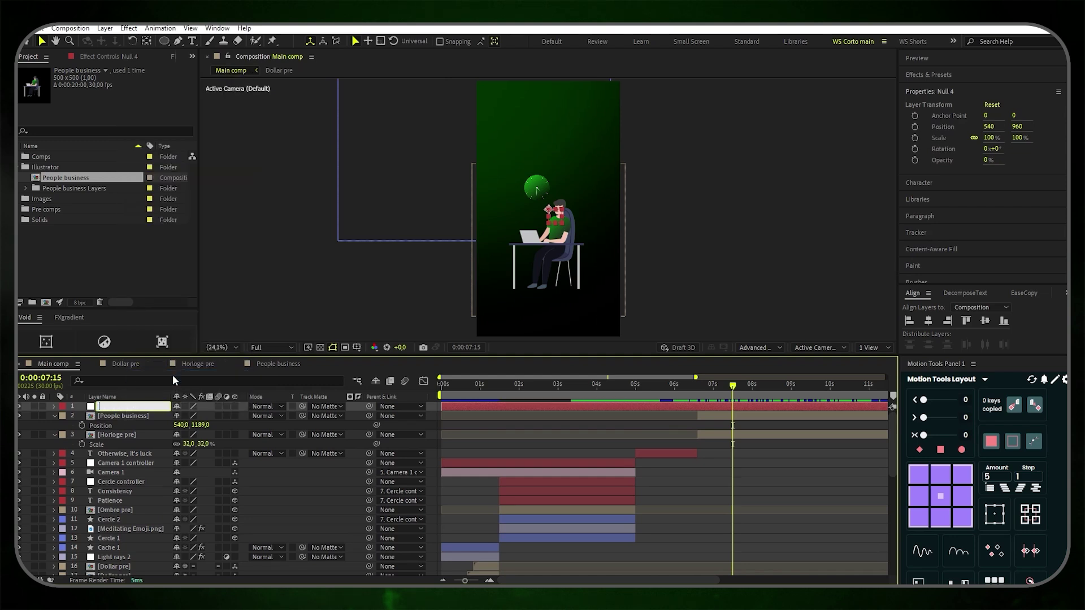
type("People controller")
key("Return")
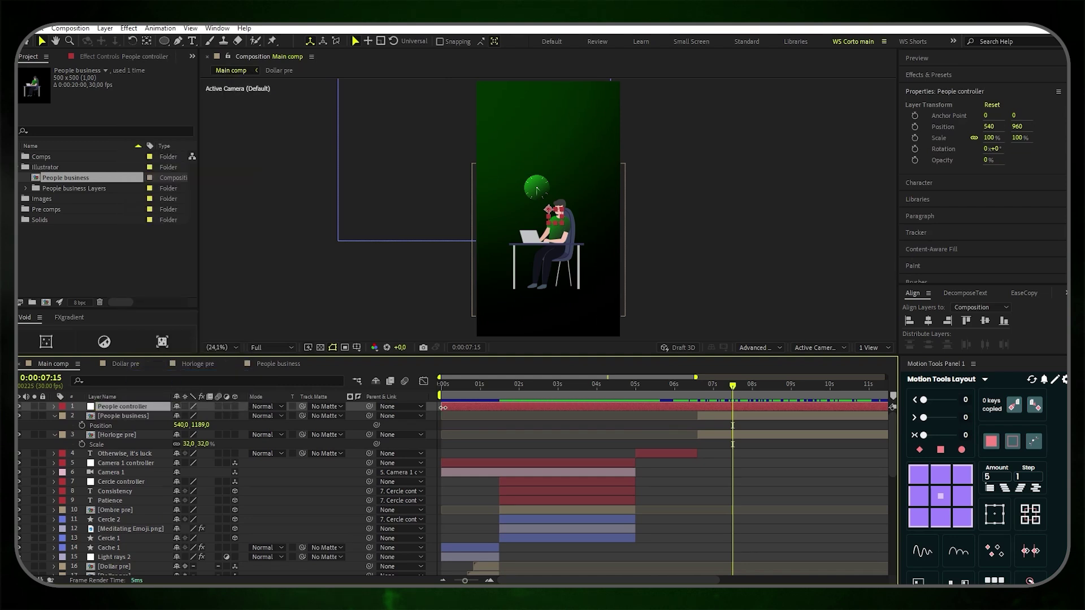
Parent the "Horloge pre" and "People business" layers to "People controller", whose start is trimmed to match theirs
left_click(146, 436)
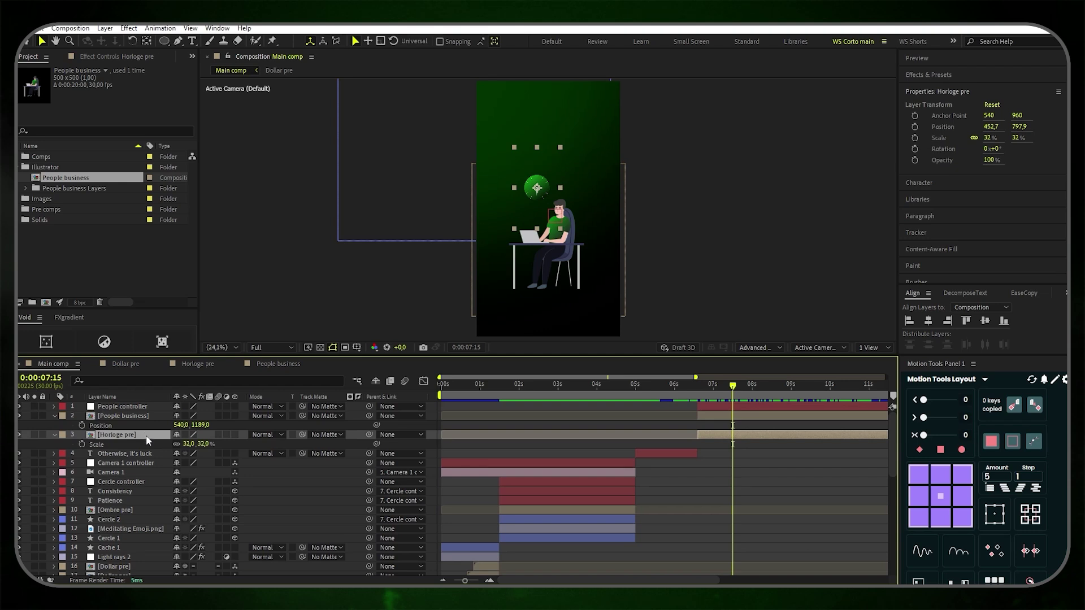
left_click(145, 417, "ctrl")
left_click_drag(369, 416, 145, 408)
left_click(146, 408)
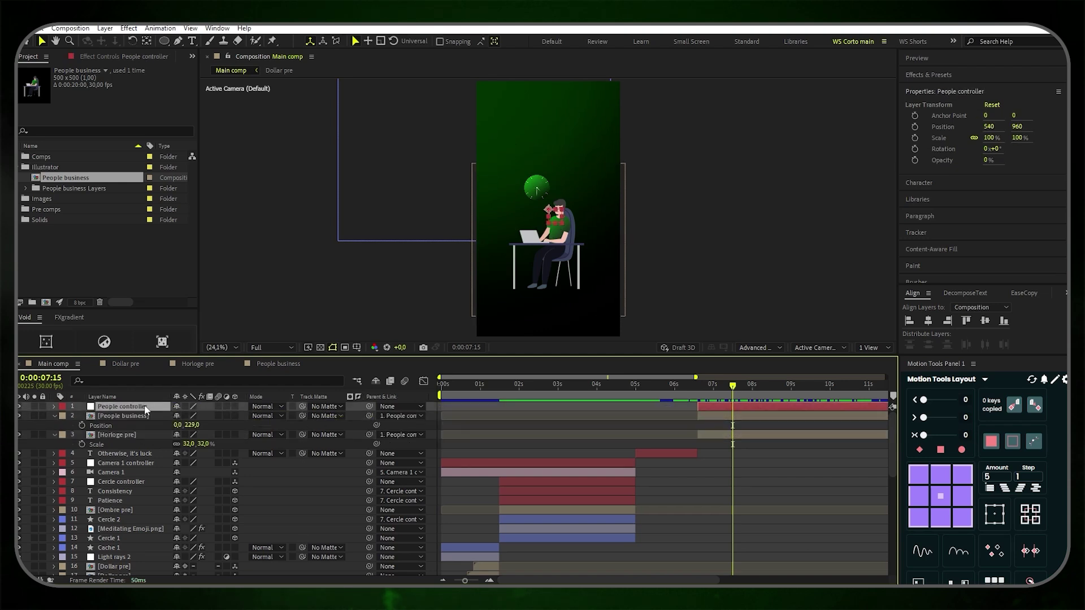
Keyframe the position of "People controller" at 540, 960 around 0:00:07:20 and go back to 0:00:06:10
key("p")
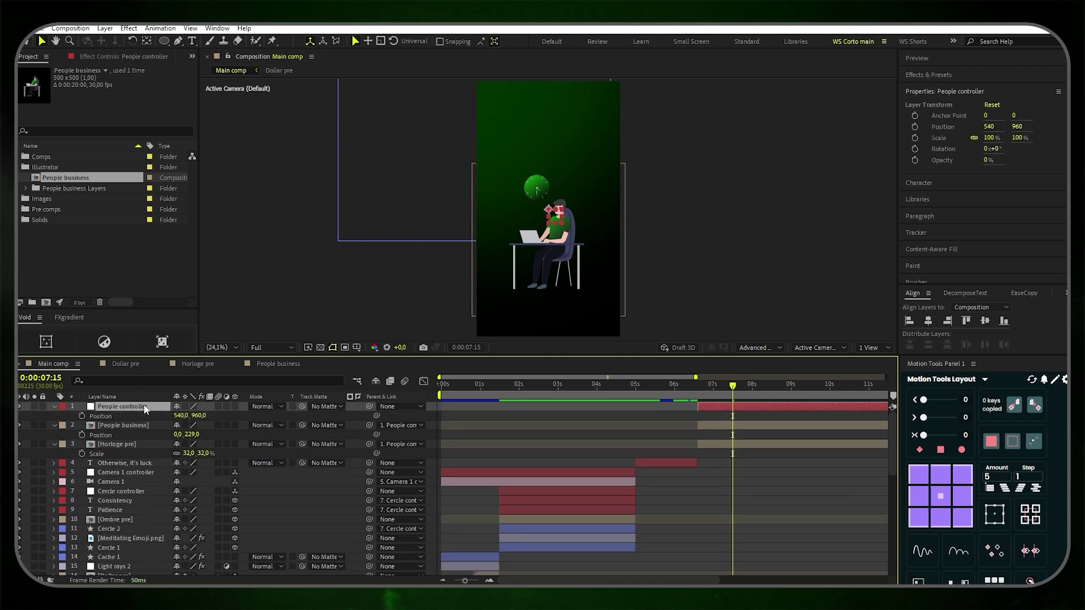
left_click_drag(733, 387, 687, 387)
left_click(82, 416)
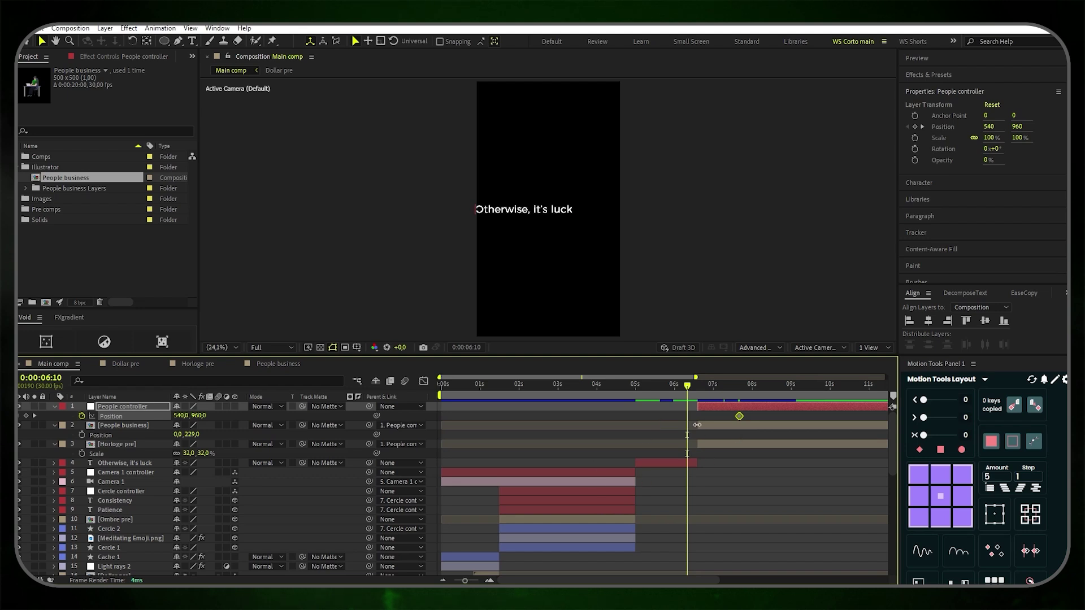
Extend the starts of "People business" and "Horloge pre" to before 0:00:06:10 and keyframe "People controller" at position 1384, 960 there
left_click_drag(698, 425, 678, 445)
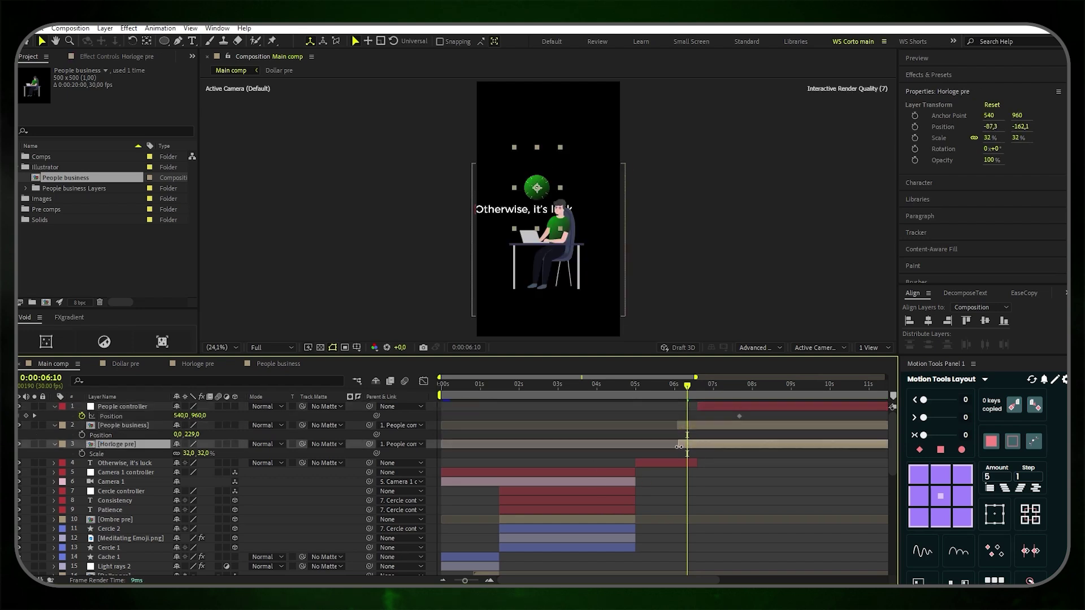
left_click(122, 407)
left_click_drag(182, 415, 660, 421)
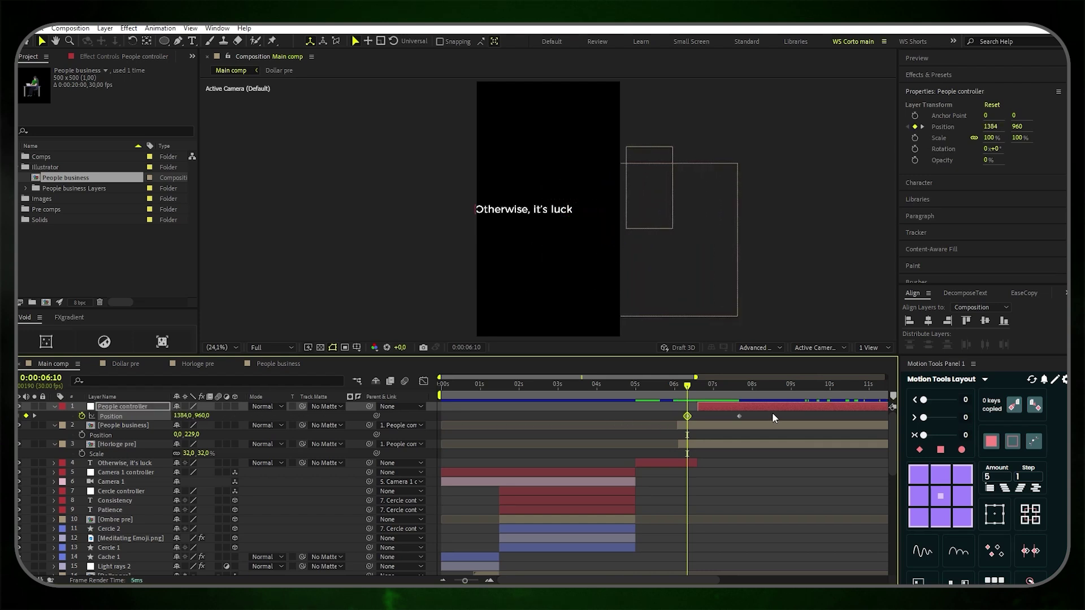
Ease both position keyframes of "People controller" and shape their speed curve to a fast start with a long slow-down
left_click_drag(769, 432, 661, 421)
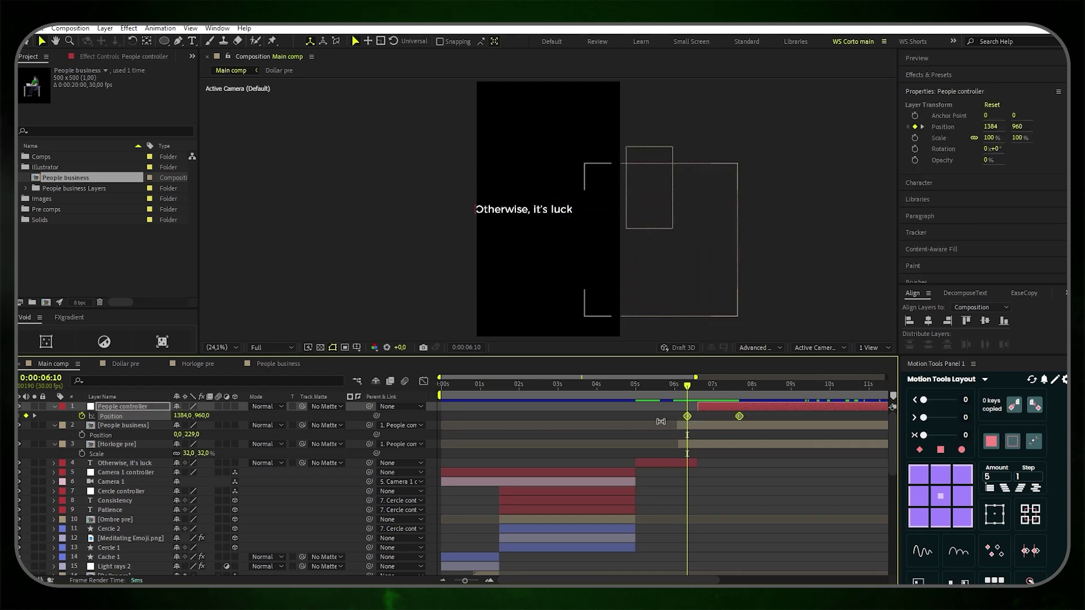
left_click(423, 382)
left_click_drag(755, 536, 693, 548)
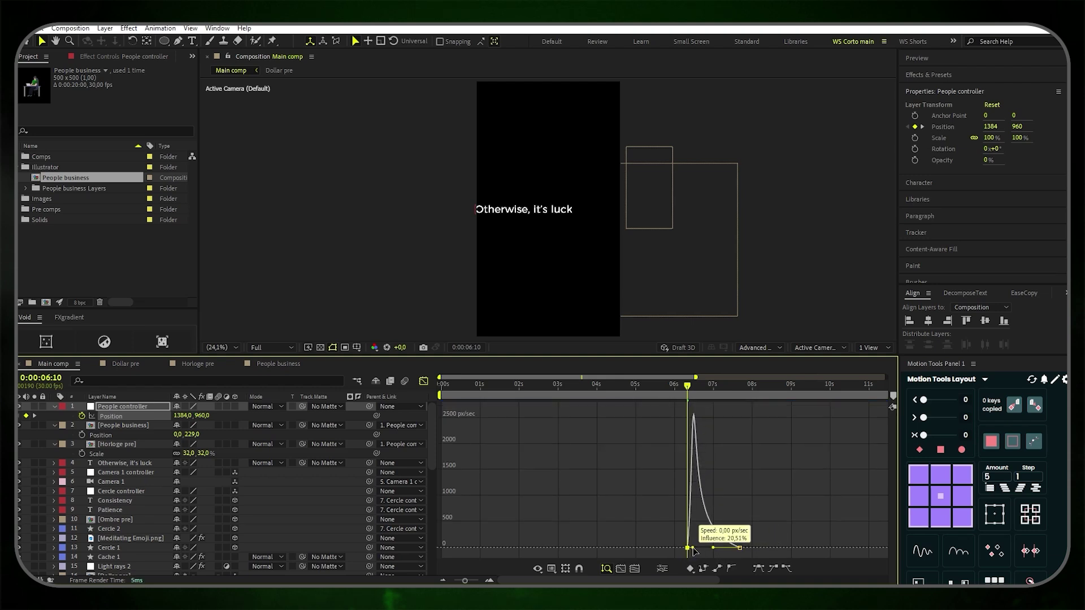
key("shift+F3")
Trim the starts of "People business" and "Horloge pre" to 0:00:06:18, where "Otherwise, it's luck" ends, and preview the transition
left_click(695, 427)
key("space")
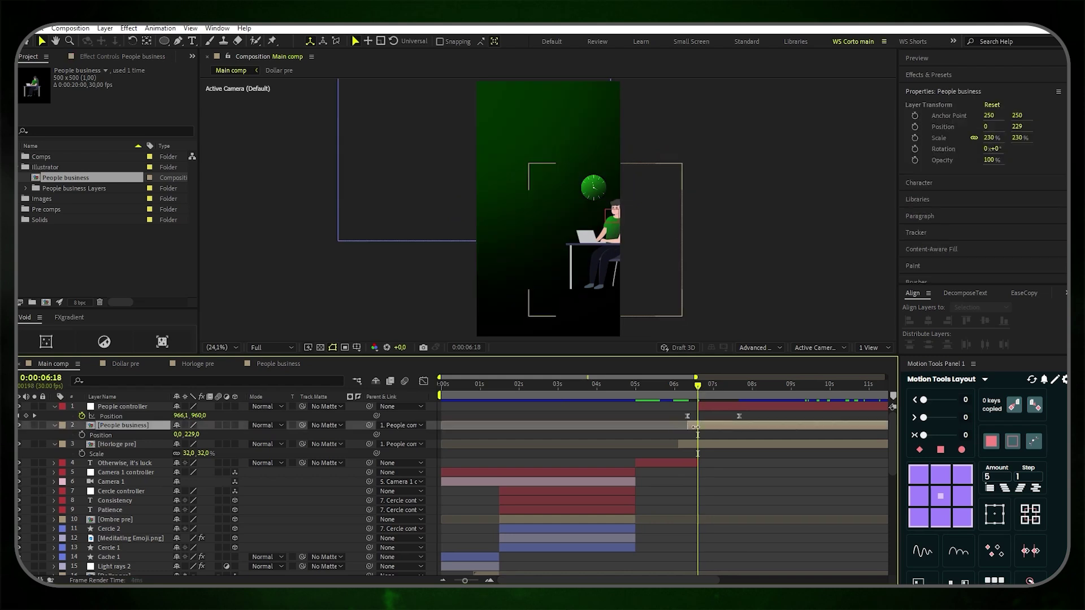
key("space")
left_click(554, 442)
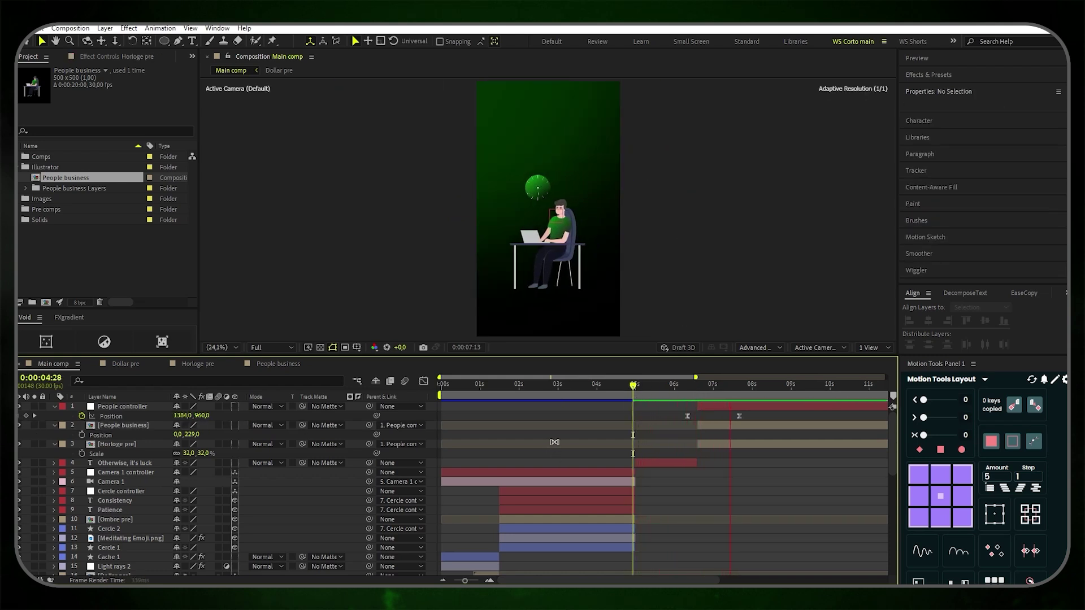
key("space")
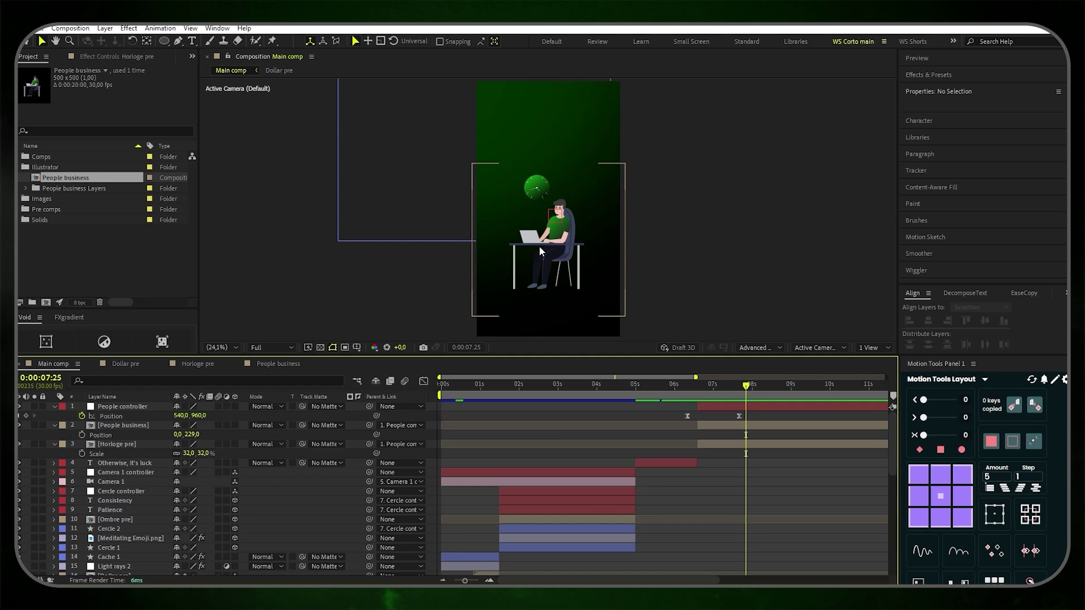
In the "People business" composition, draw a closed five-point Pen shape from the laptop screen's upper edge across the man's torso to the keyboard
left_click(267, 364)
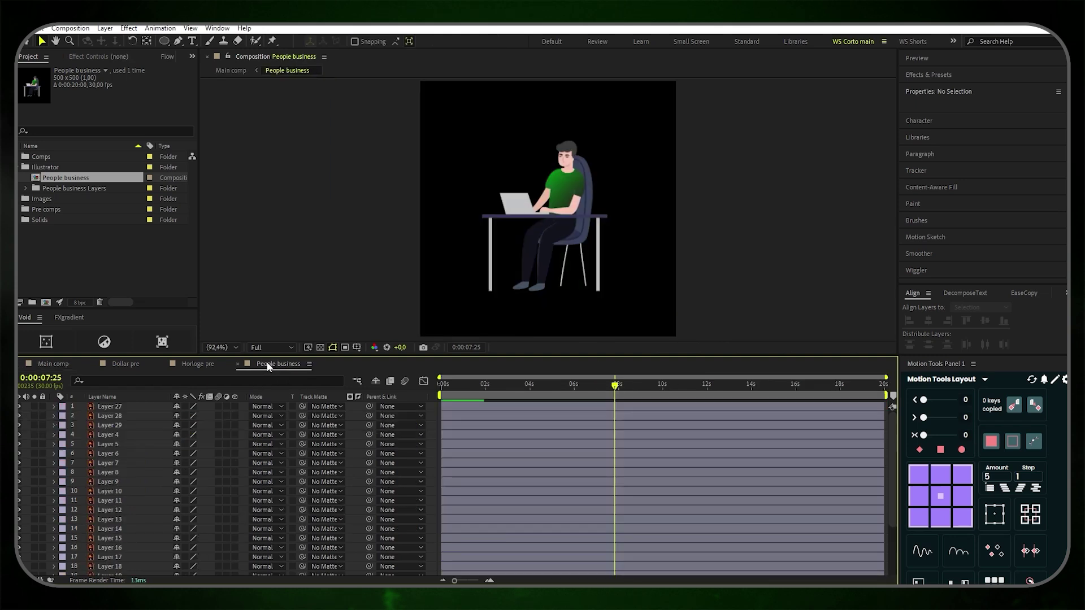
left_click(178, 40)
key("slash")
scroll(531, 192, "up", 2)
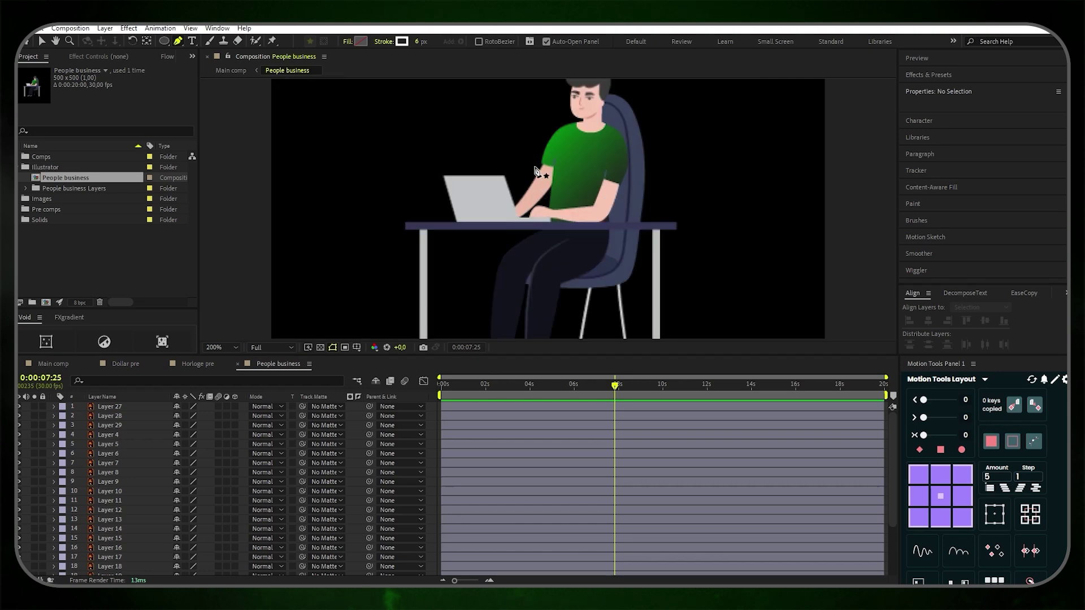
left_click(450, 243)
left_click(530, 172)
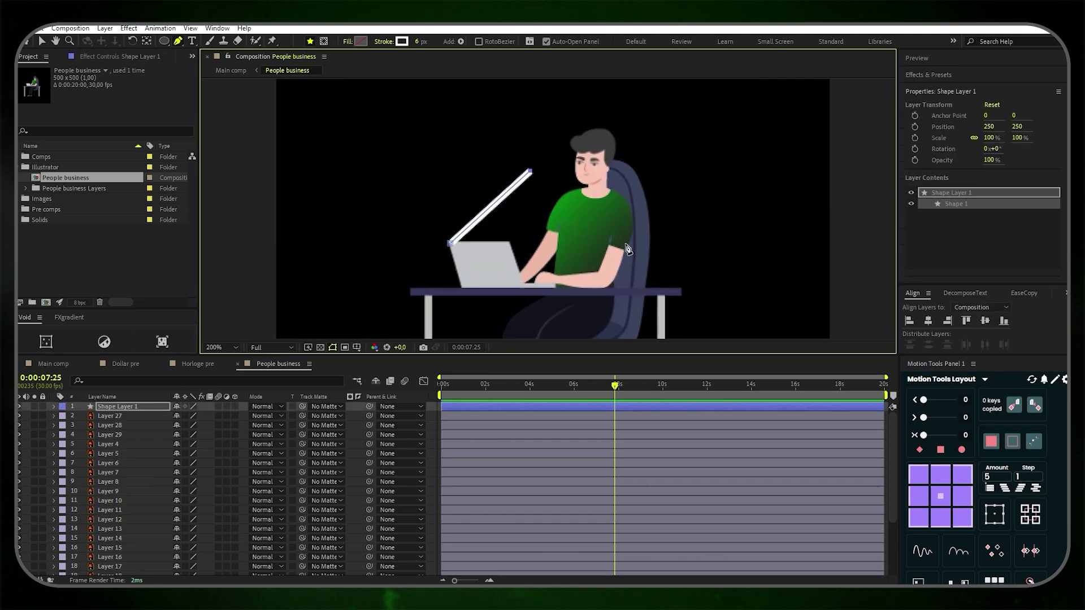
left_click(635, 241)
left_click(552, 284)
left_click(517, 286)
left_click(450, 244)
Rename the new shape layer "Light"
right_click(132, 409)
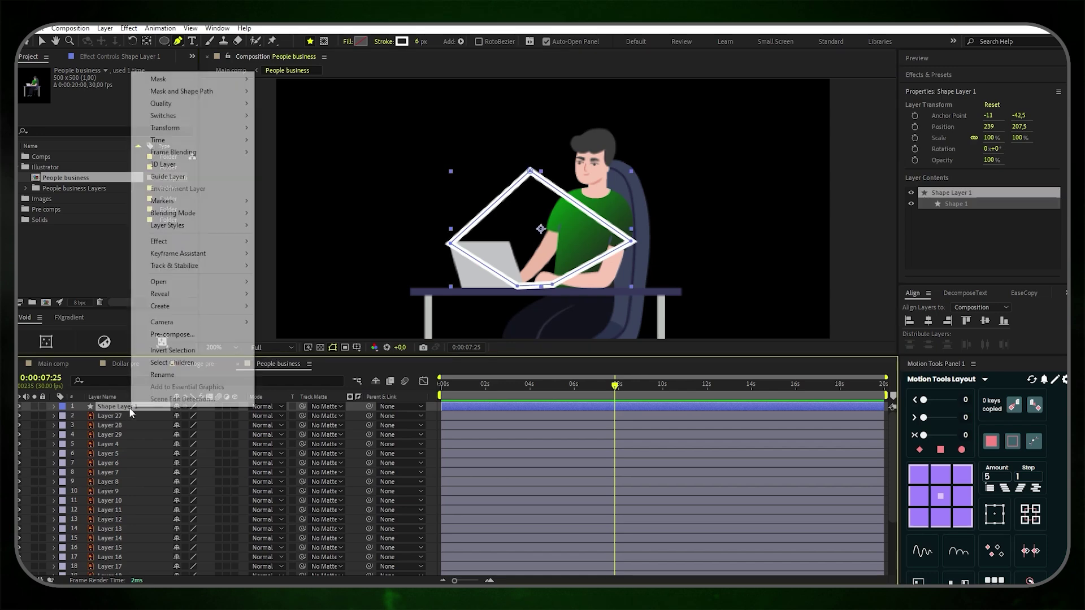
left_click(168, 376)
key("BackSpace")
type("Light")
key("Return")
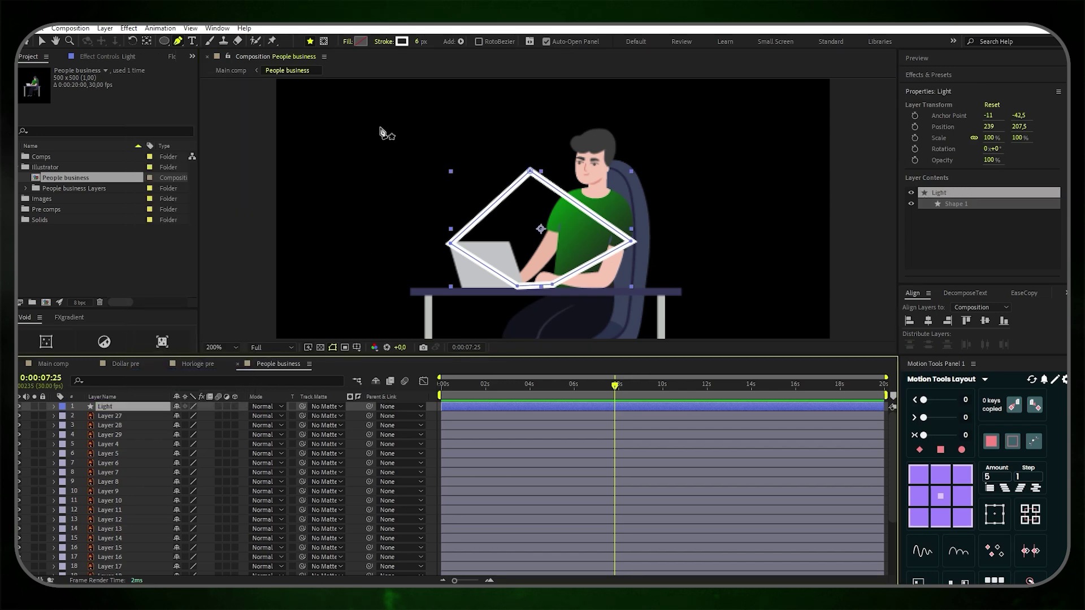
Set the "Light" shape's stroke to None and its fill to Linear Gradient
left_click(384, 42)
left_click(487, 272)
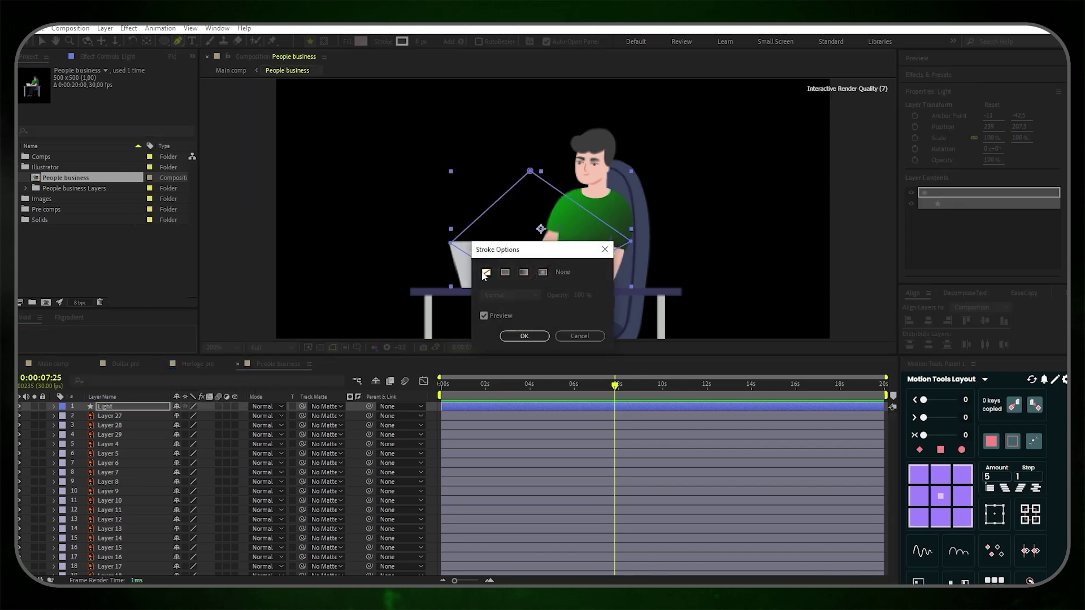
left_click(524, 336)
left_click(360, 42)
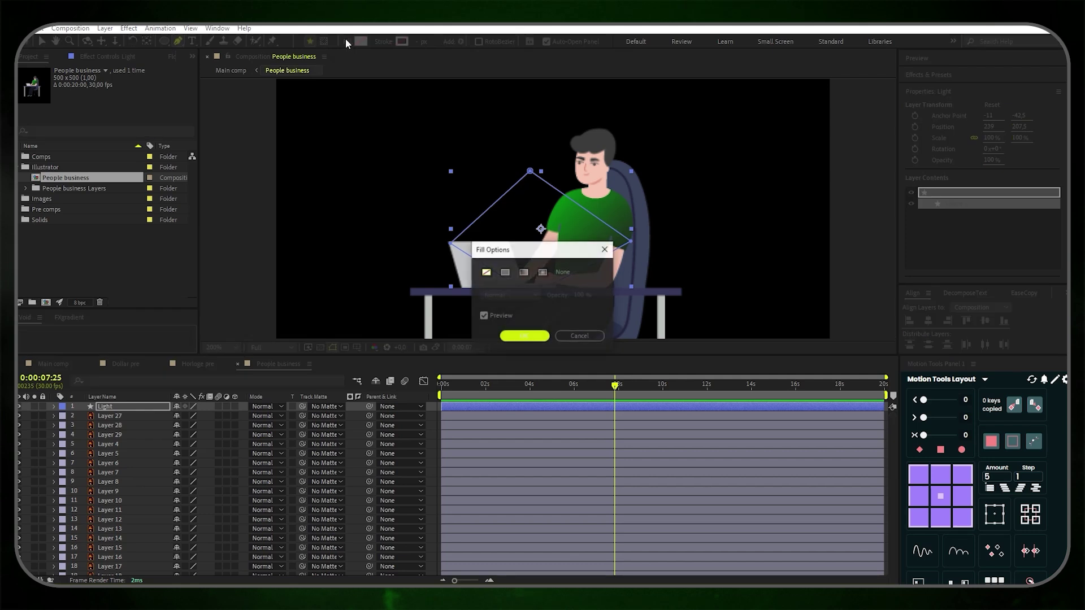
left_click(524, 273)
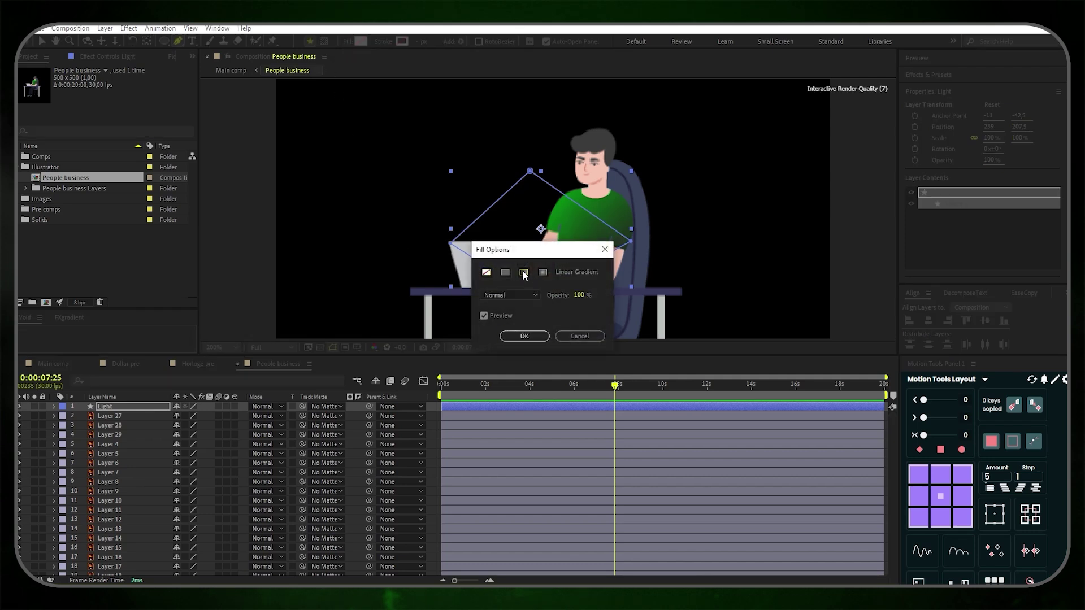
left_click(524, 336)
Set both colour stops of the "Light" gradient to FFFFFF, check its opacity stops, and switch to the Selection tool
left_click(360, 42)
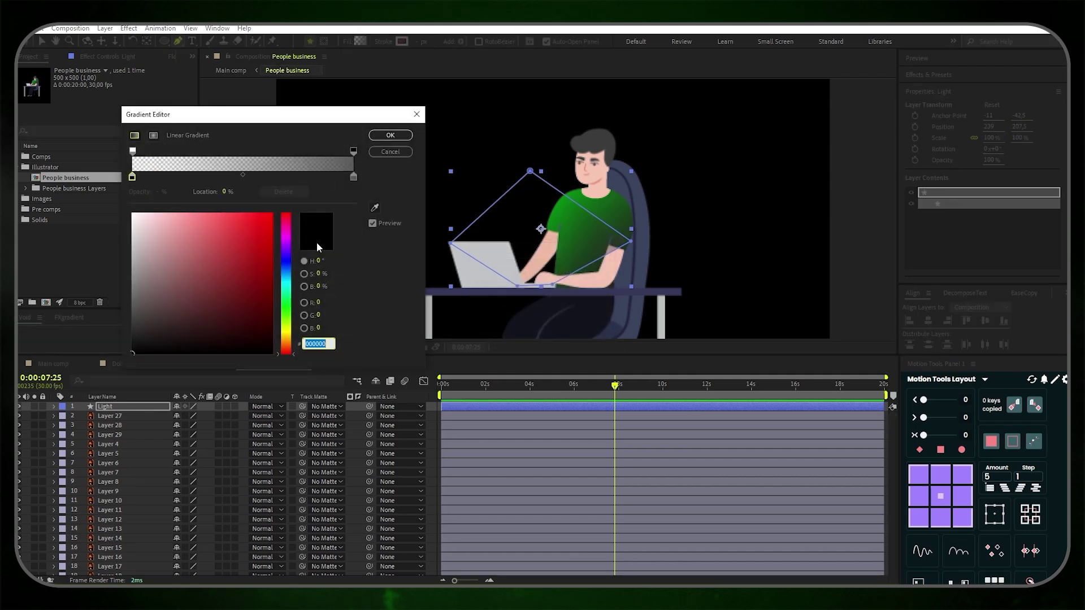
type("FFFFFF")
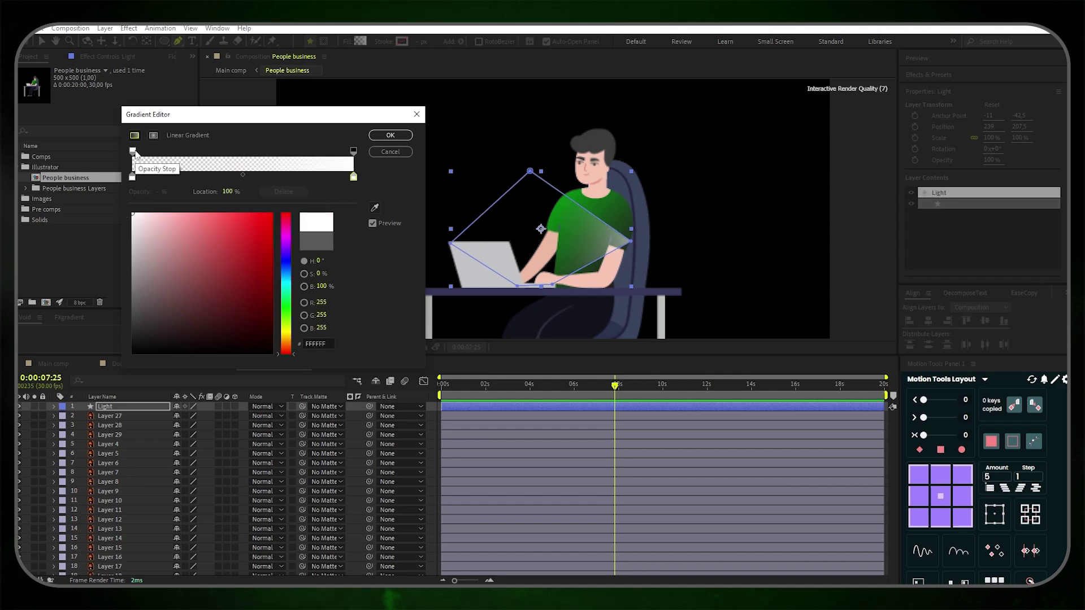
left_click(133, 151)
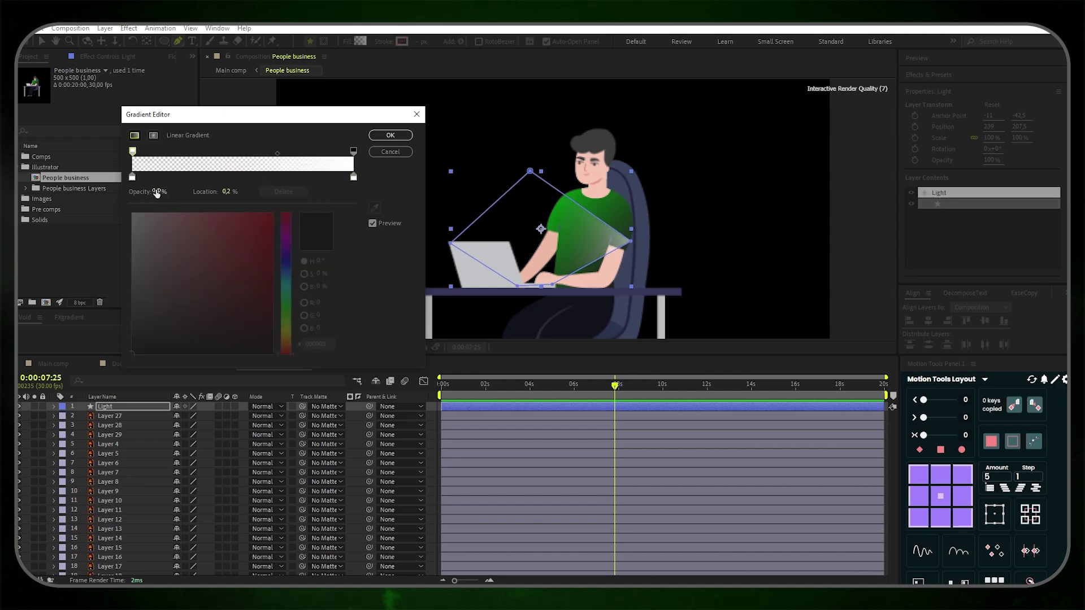
left_click(354, 151)
left_click(399, 137)
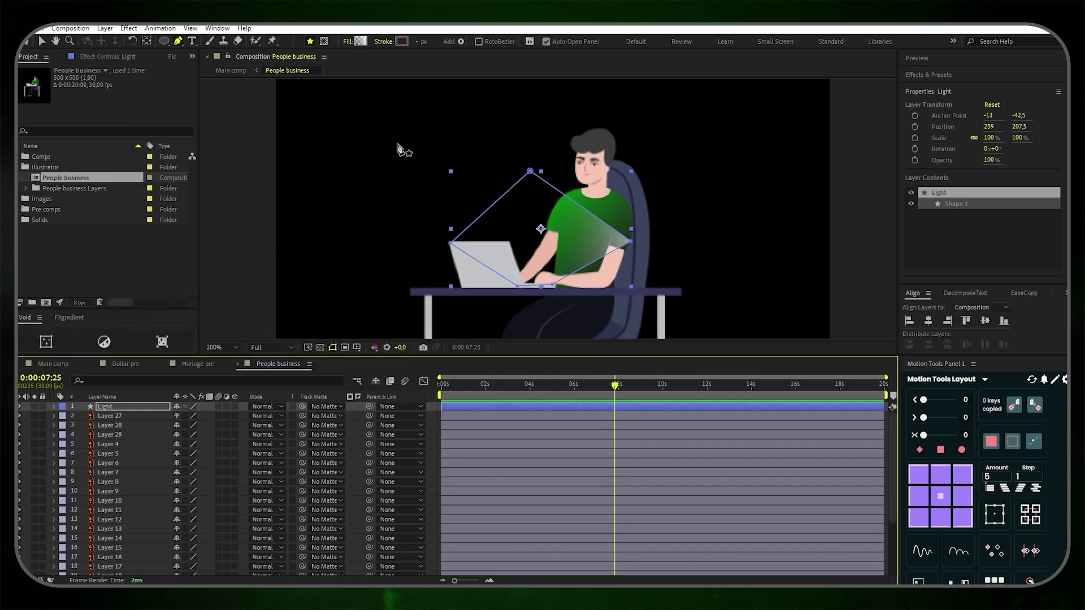
left_click(42, 41)
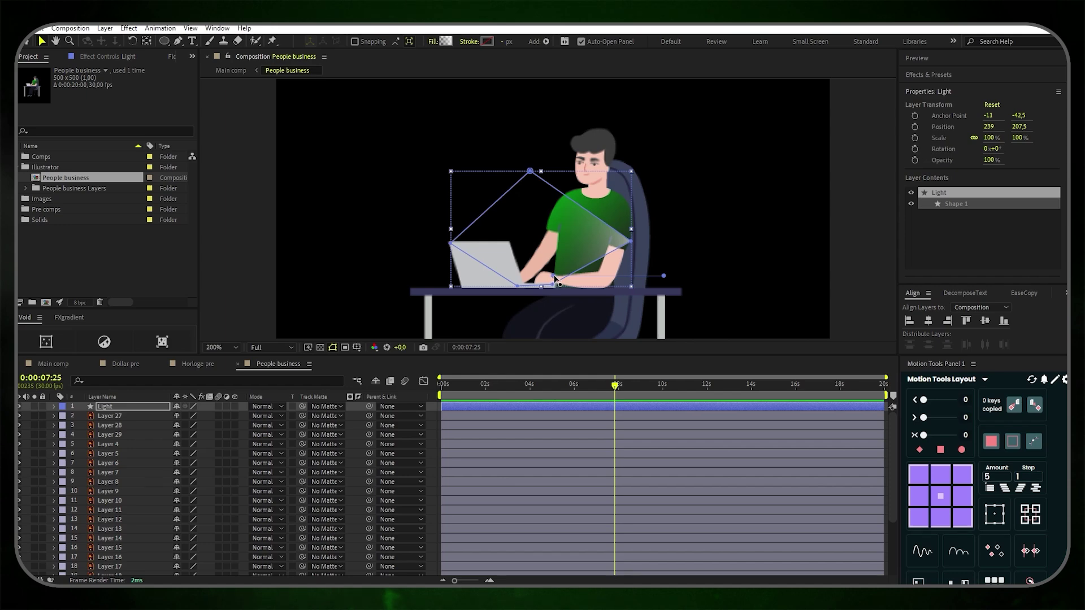
Angle the "Light" gradient diagonally from the laptop up to the man's shoulder, and refine the shape's corner points with the Pen tool
left_click_drag(555, 278, 572, 199)
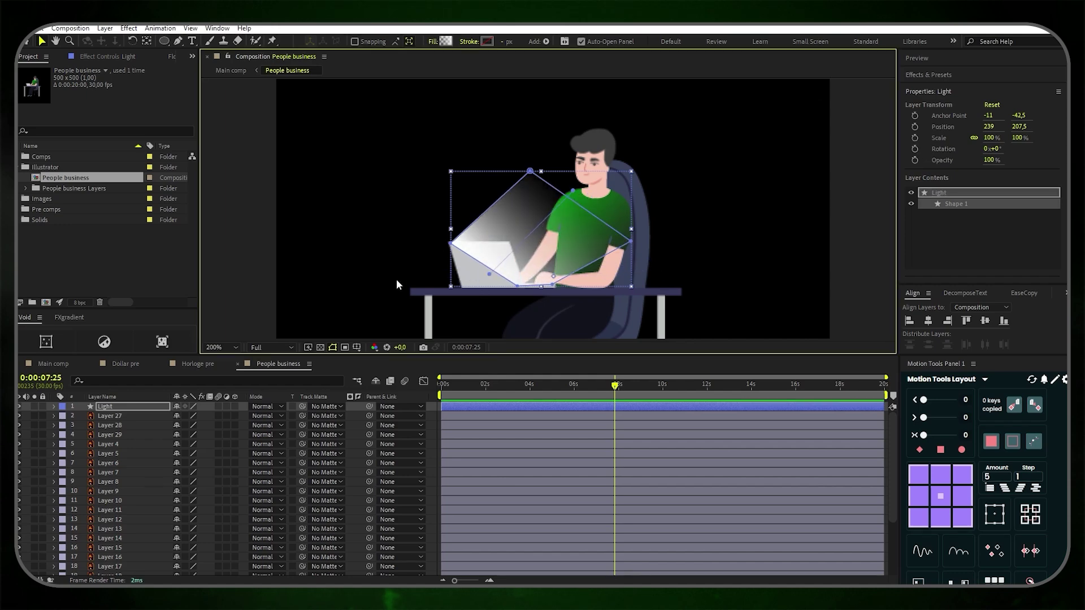
left_click(434, 416)
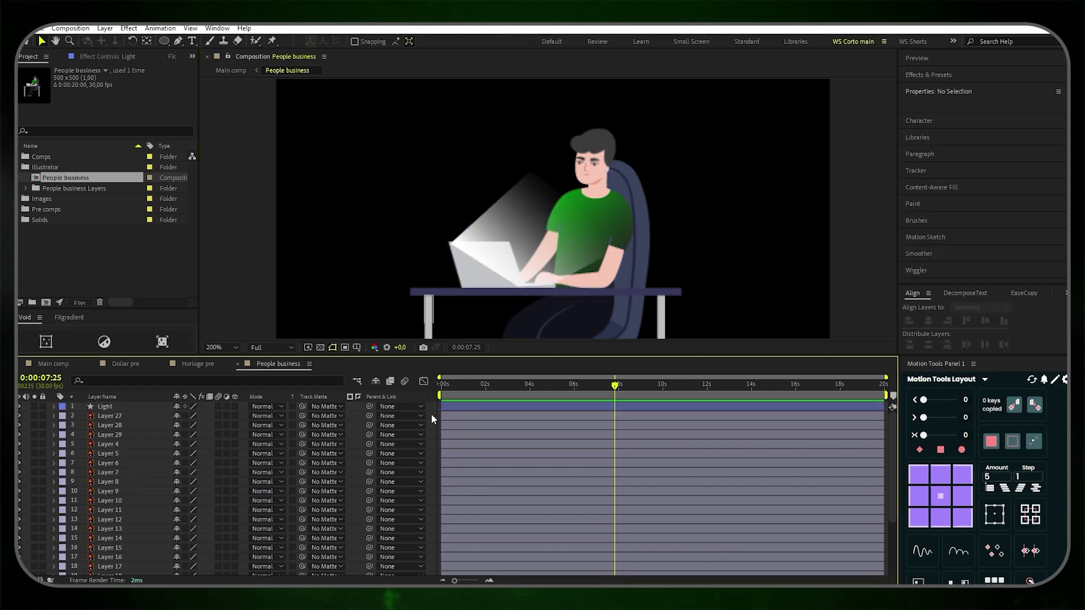
left_click(145, 407)
key("g")
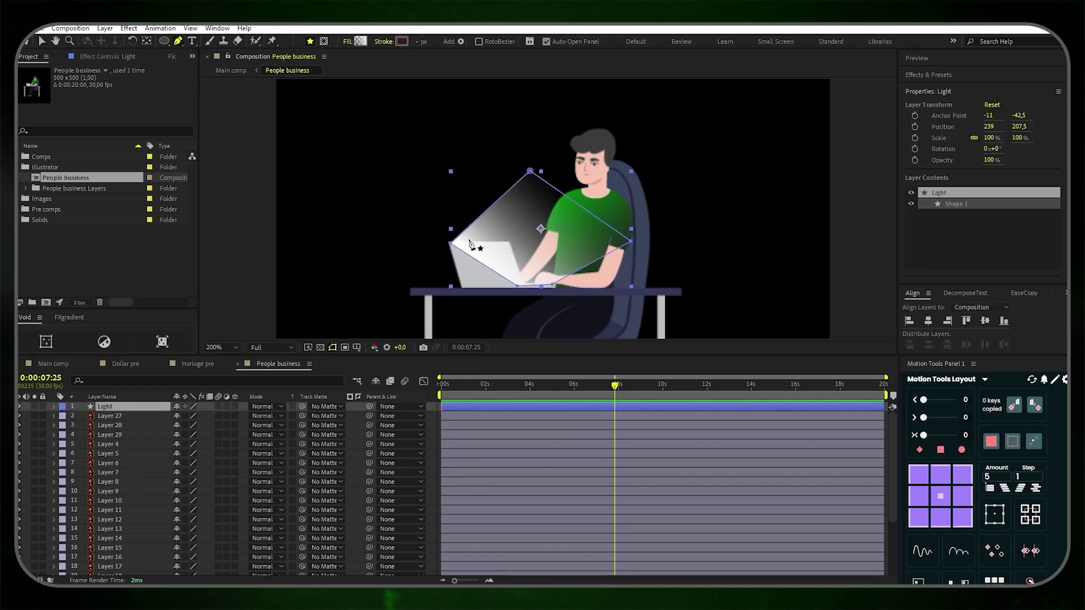
scroll(475, 244, "up", 3)
scroll(441, 243, "down", 5)
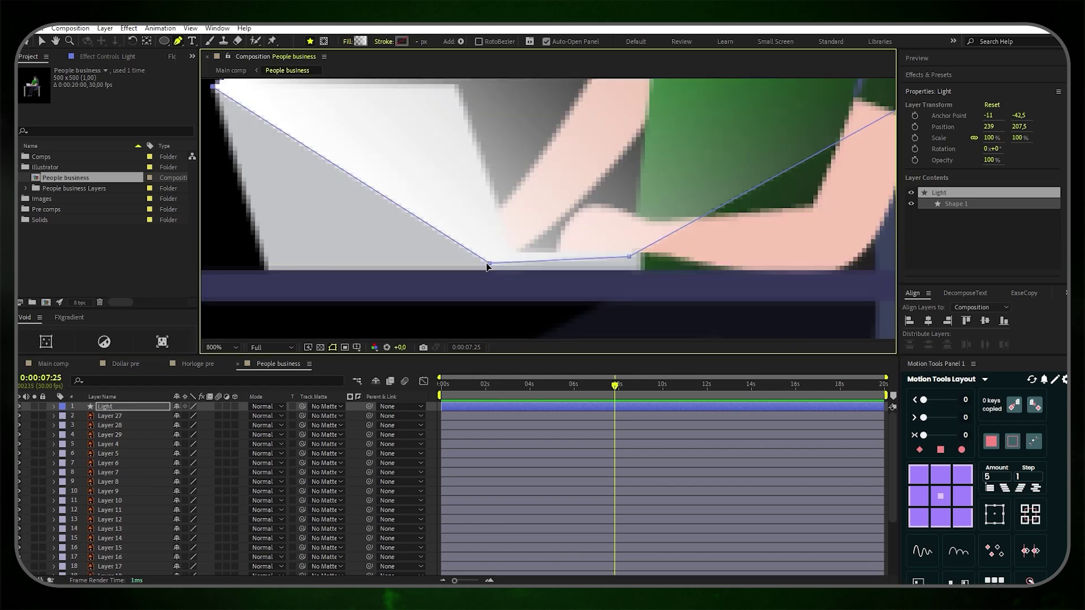
key("ctrl+shift+a")
key("alt+slash")
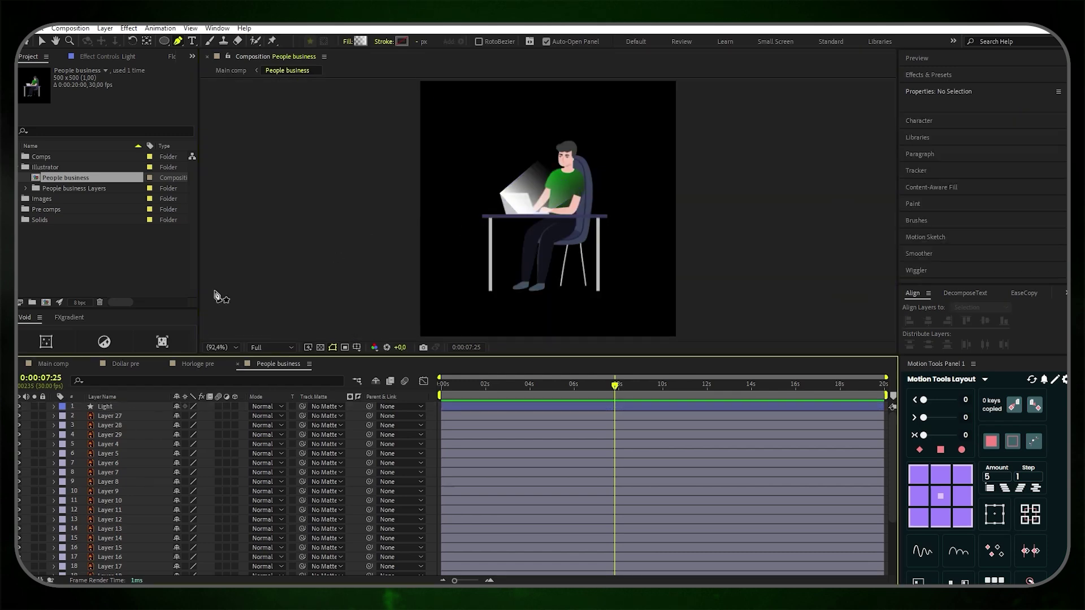
Place the "Light" layer directly below Layer 4 and check its gradient handles around the laptop
left_click_drag(141, 406, 128, 448)
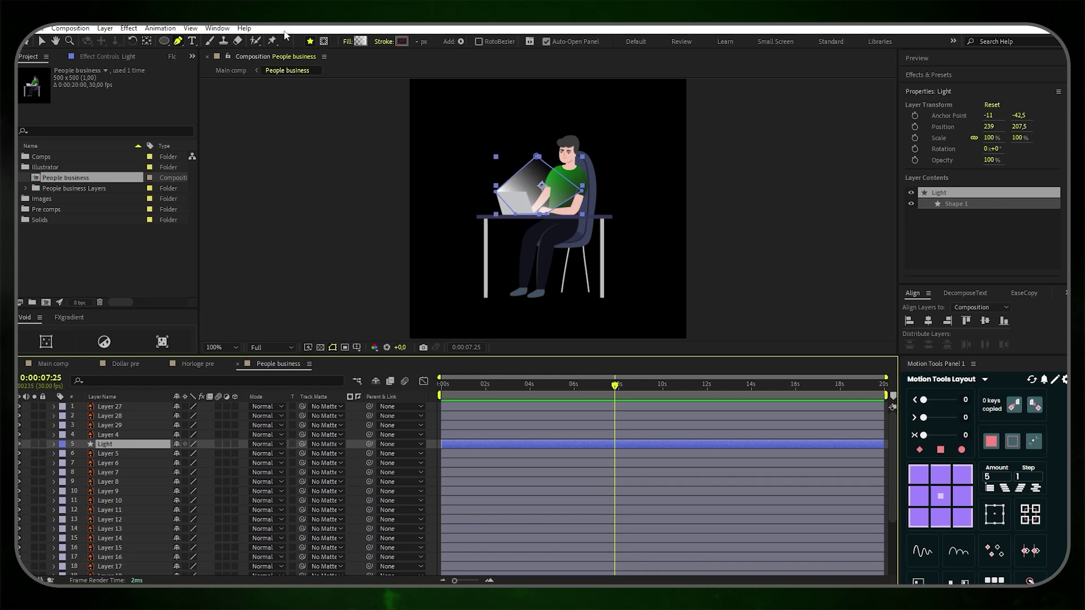
left_click(42, 41)
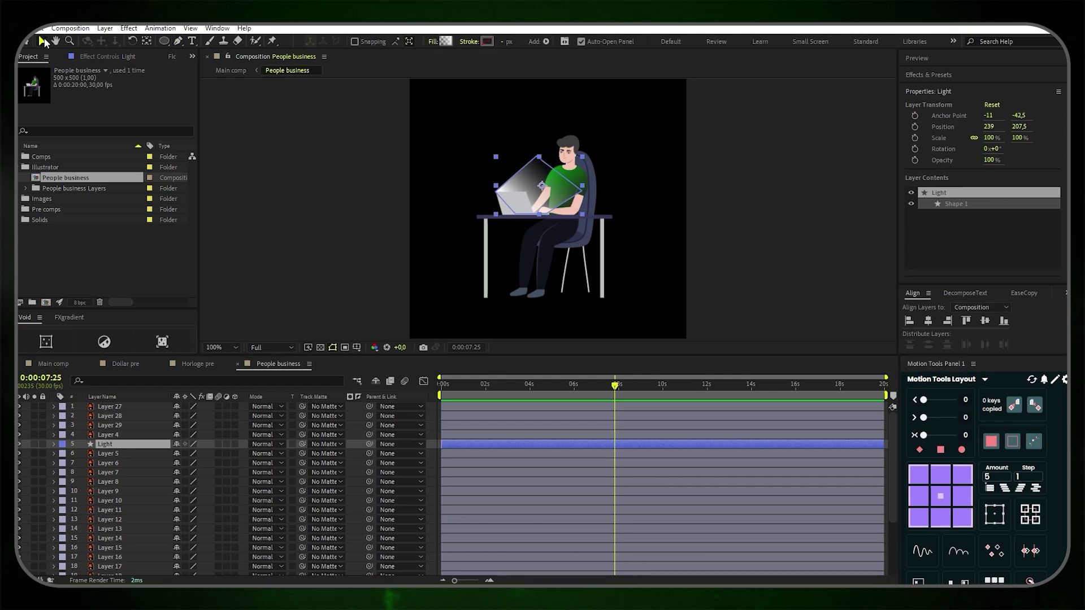
left_click(445, 41)
left_click(391, 137)
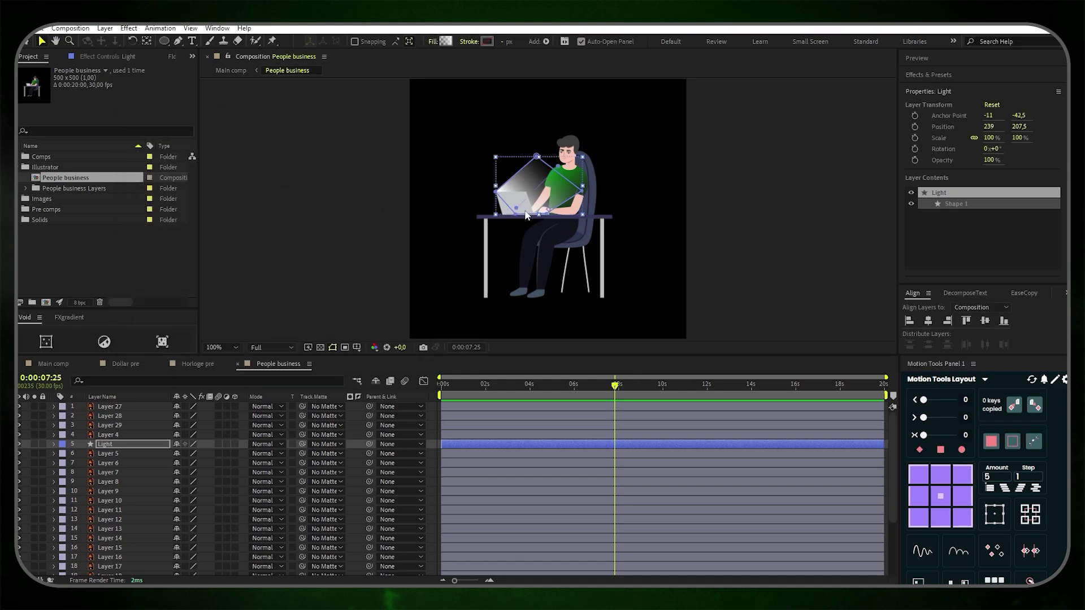
scroll(551, 196, "up", 3)
scroll(543, 182, "down", 1)
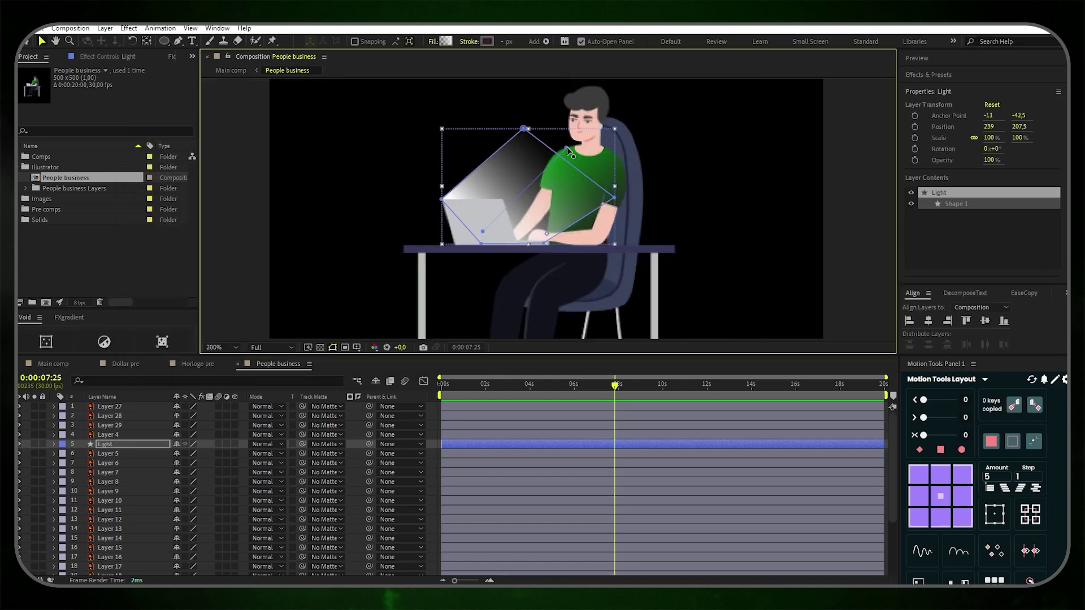
key("ctrl+shift+a")
key("shift+slash")
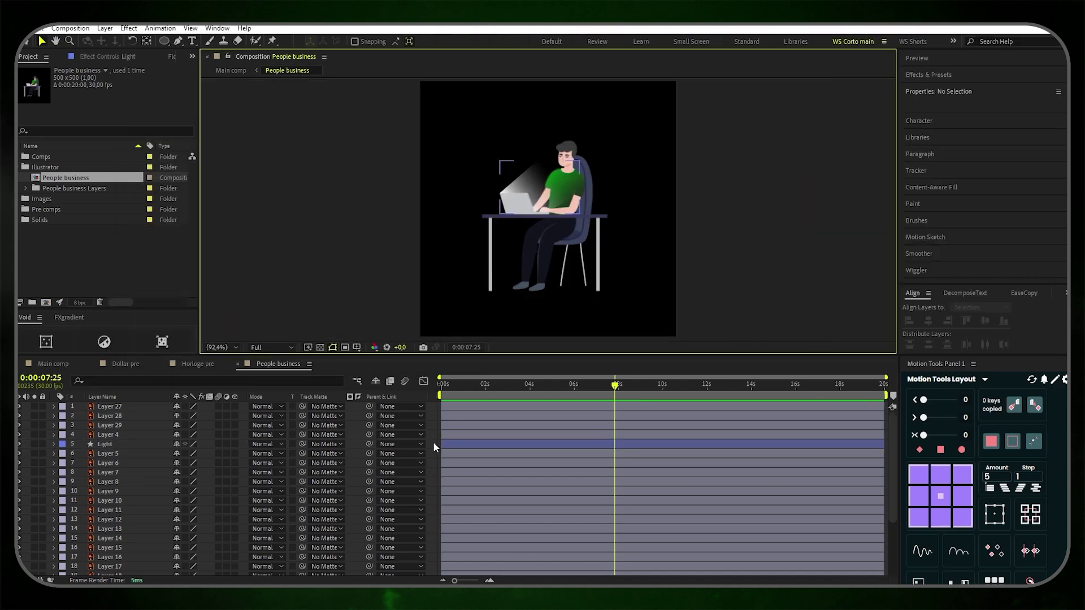
Set the "Light" layer's opacity to 80%
left_click(118, 446)
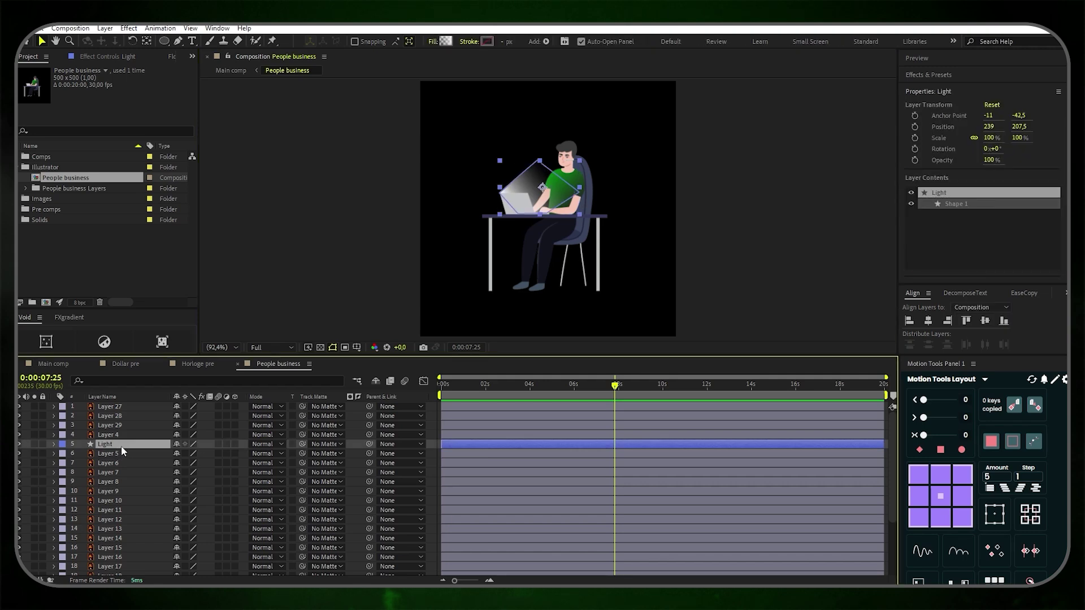
key("t")
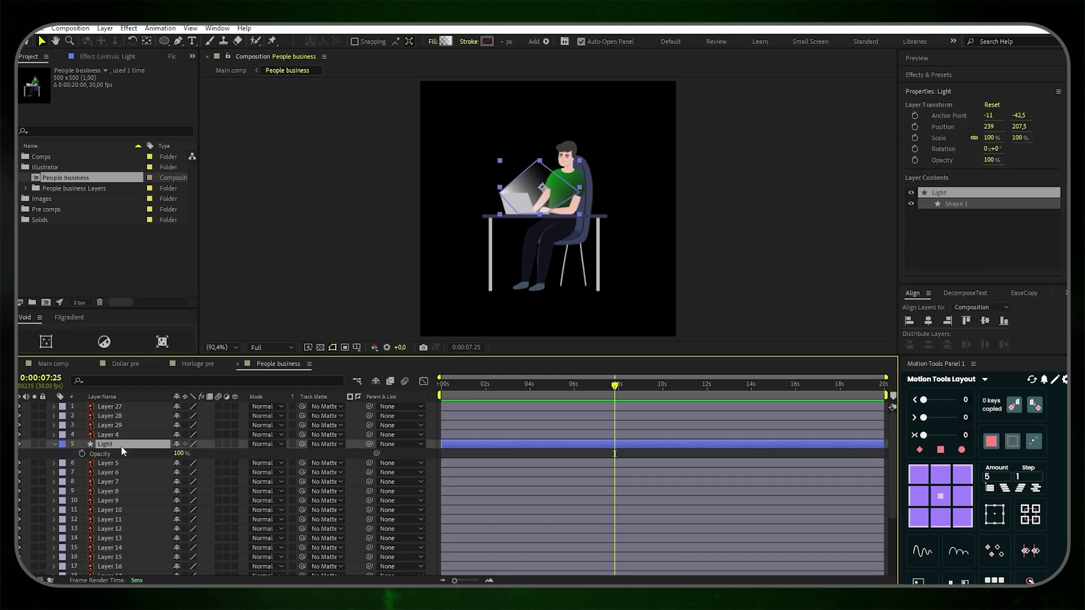
left_click(181, 453)
key("Return")
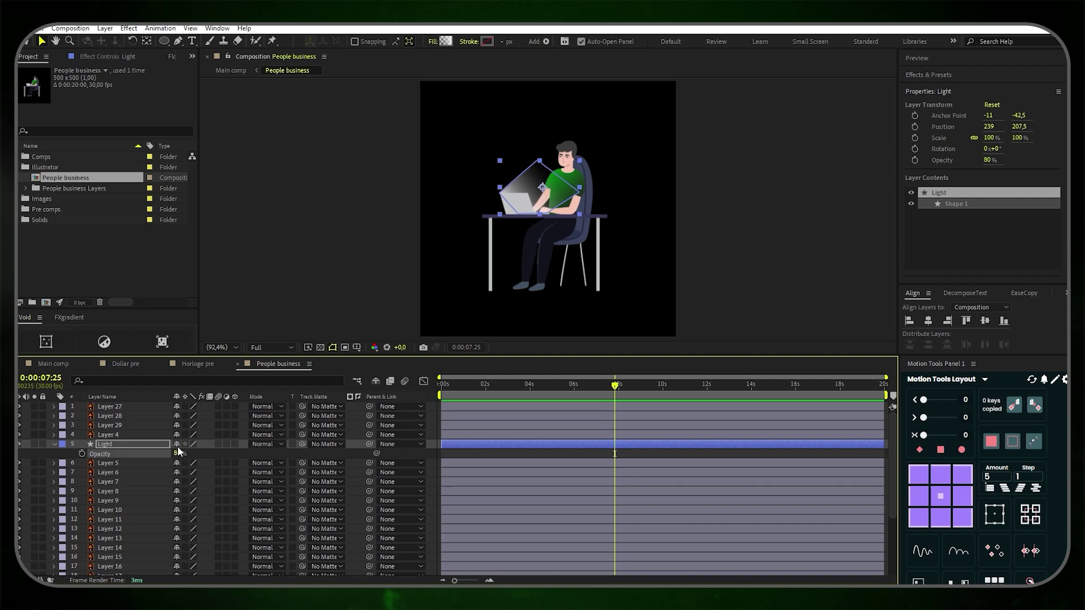
left_click(252, 274)
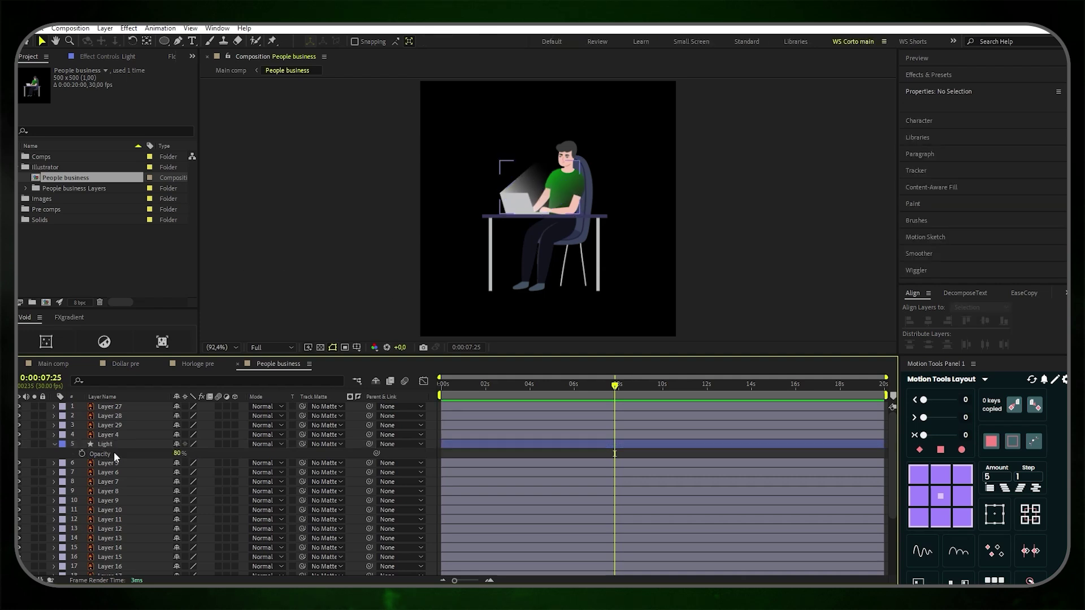
Add the expression wiggle(3,30) to the "Light" layer's opacity and preview the flicker
left_click(83, 454, "alt")
type("wigg")
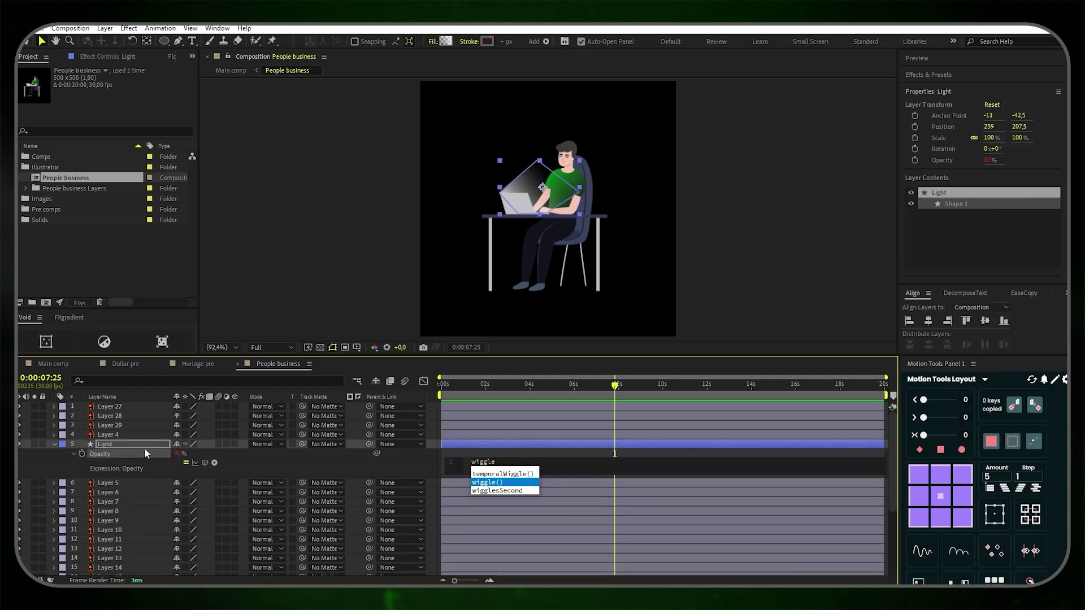
type("le")
key("Return")
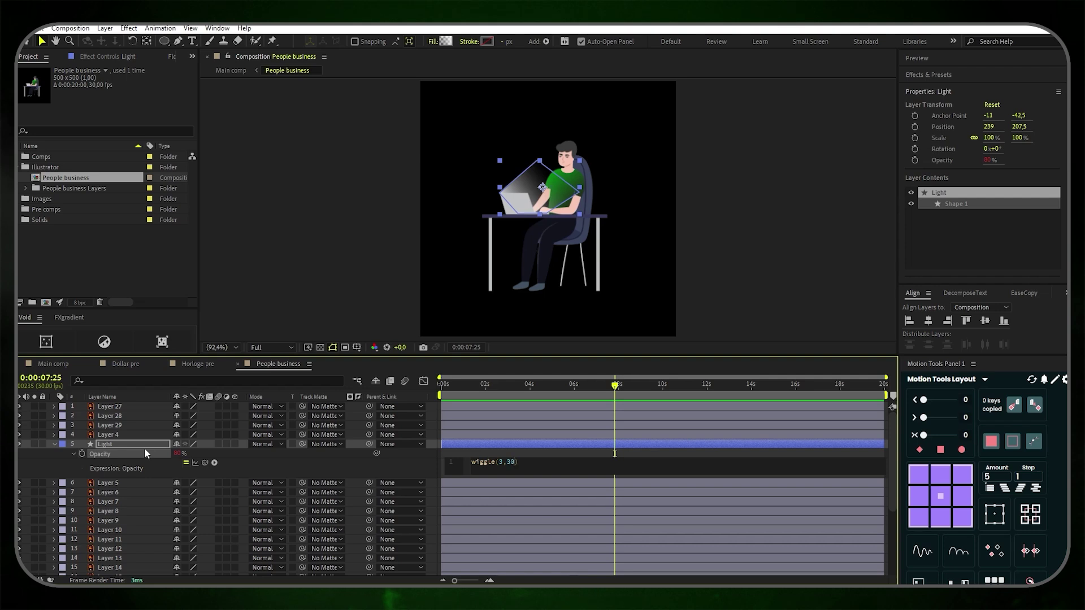
left_click(428, 466)
key("space")
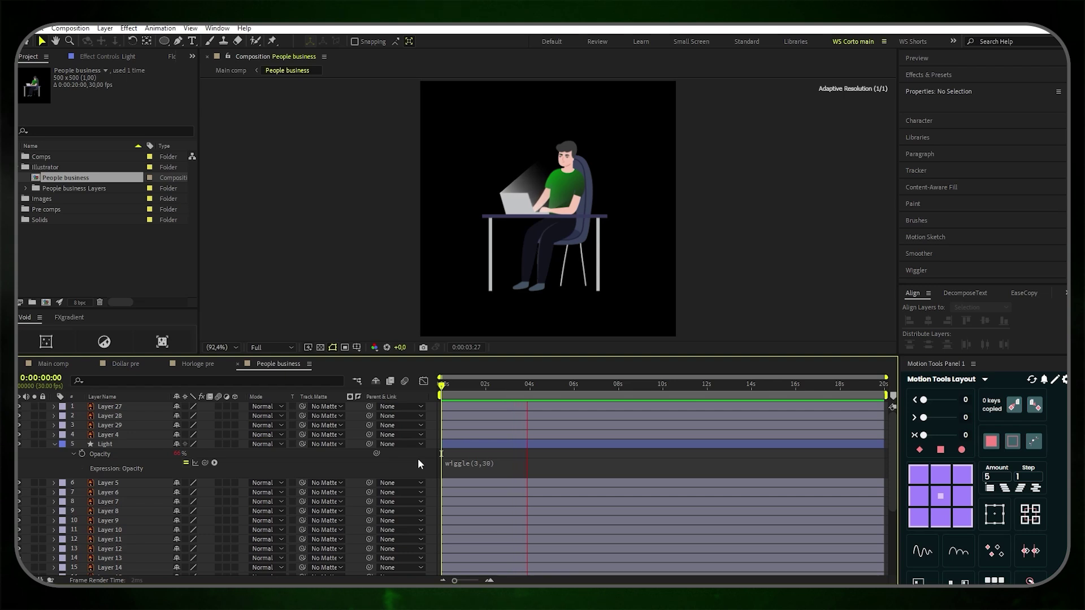
key("space")
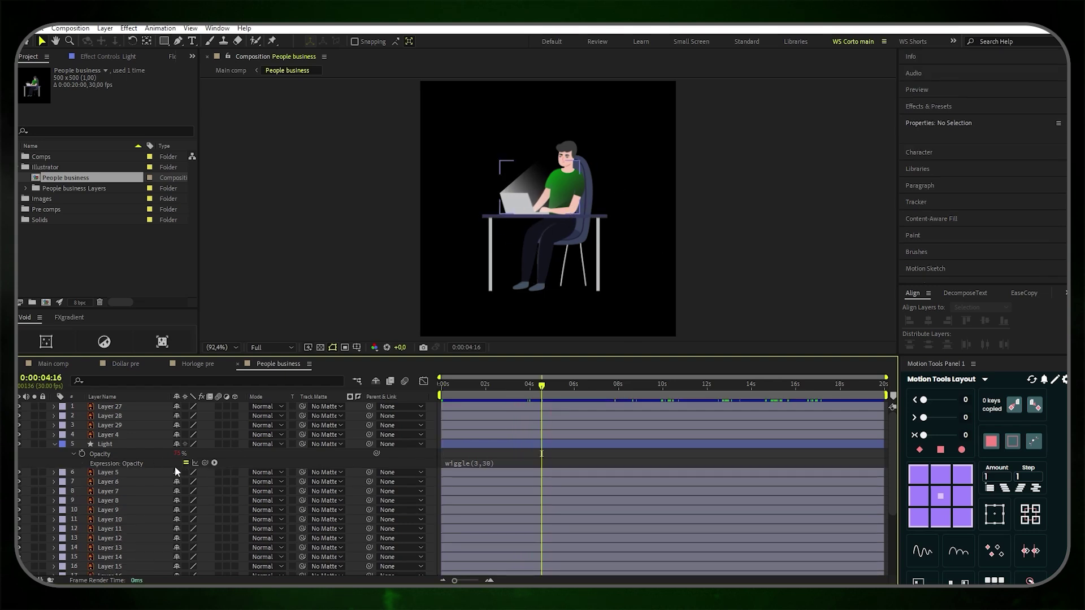
Add four Puppet position pins to the forearm on Layer 5, at the upper arm, elbow, wrist and hand
left_click(141, 473)
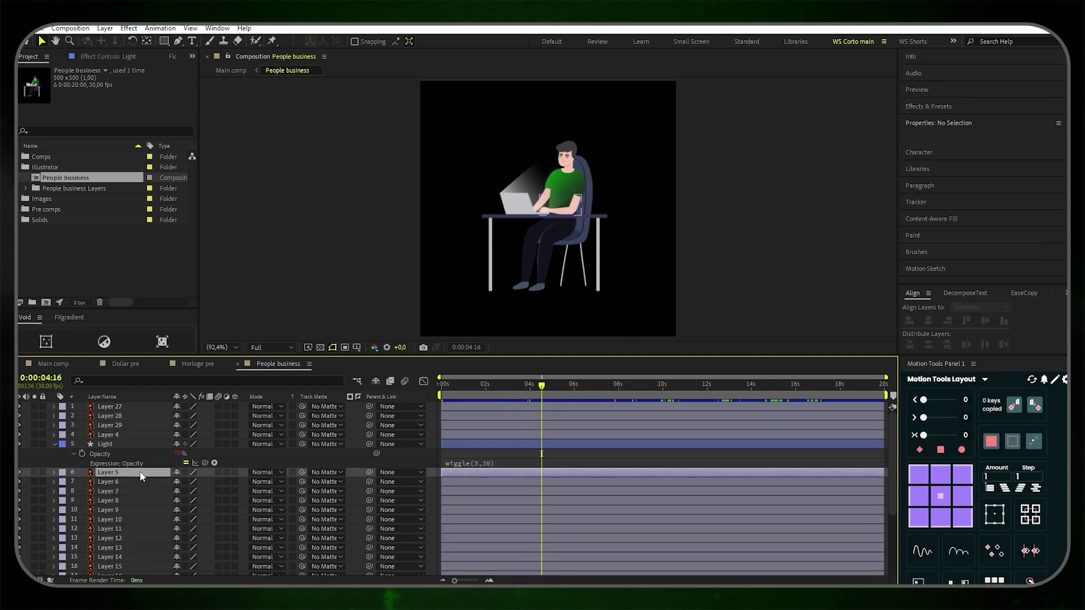
left_click(273, 41)
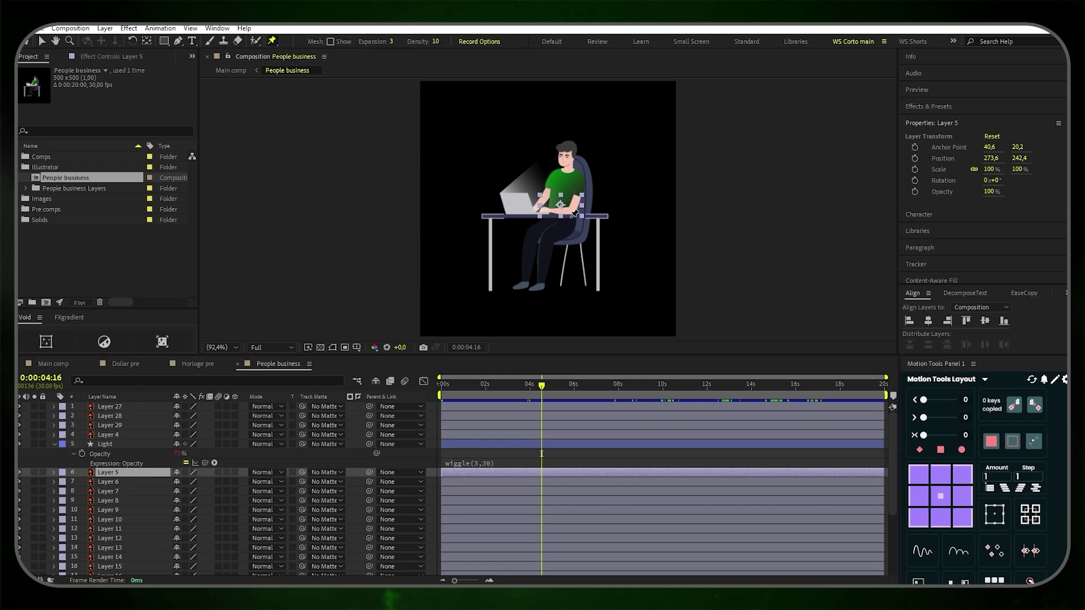
scroll(575, 214, "up", 5)
left_click(609, 215)
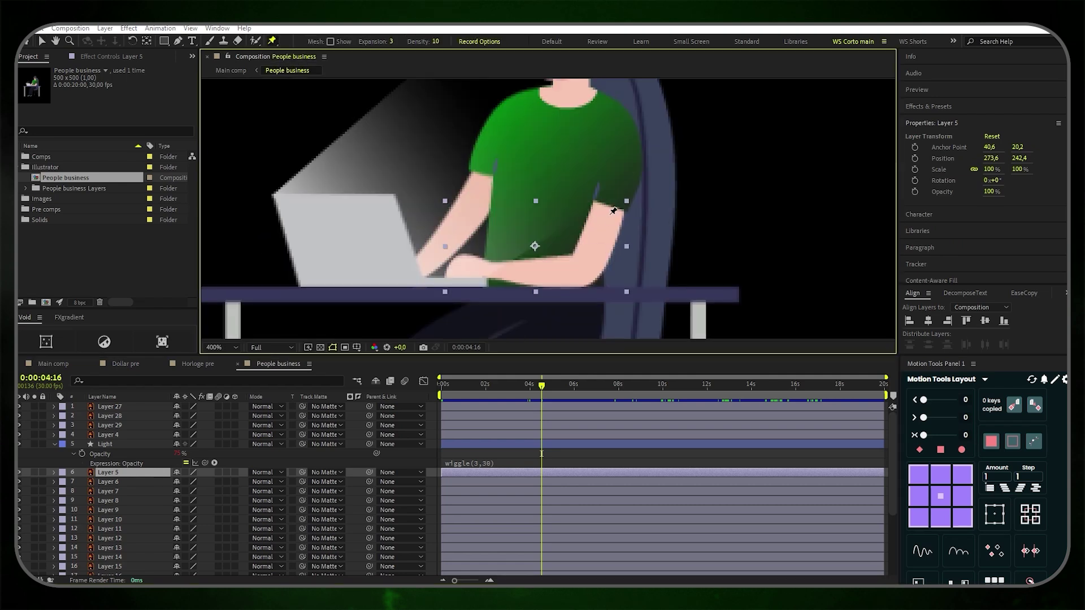
left_click(580, 270)
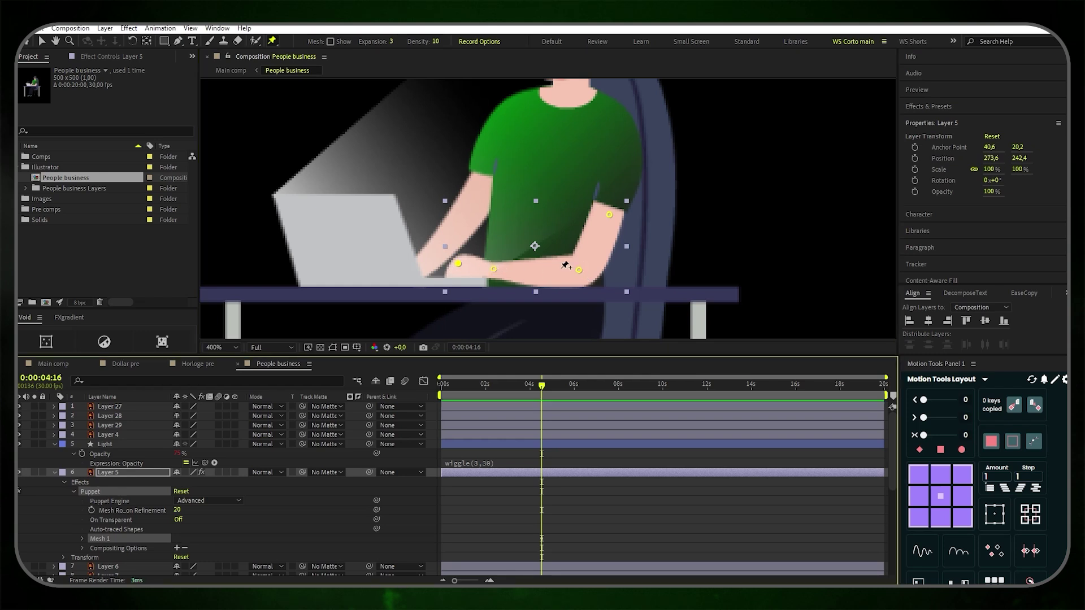
Reveal Layer 5's four puppet pin keyframes, shift them to 0:00:00:00, and set the current time to 0:00:00:15
left_click(126, 476)
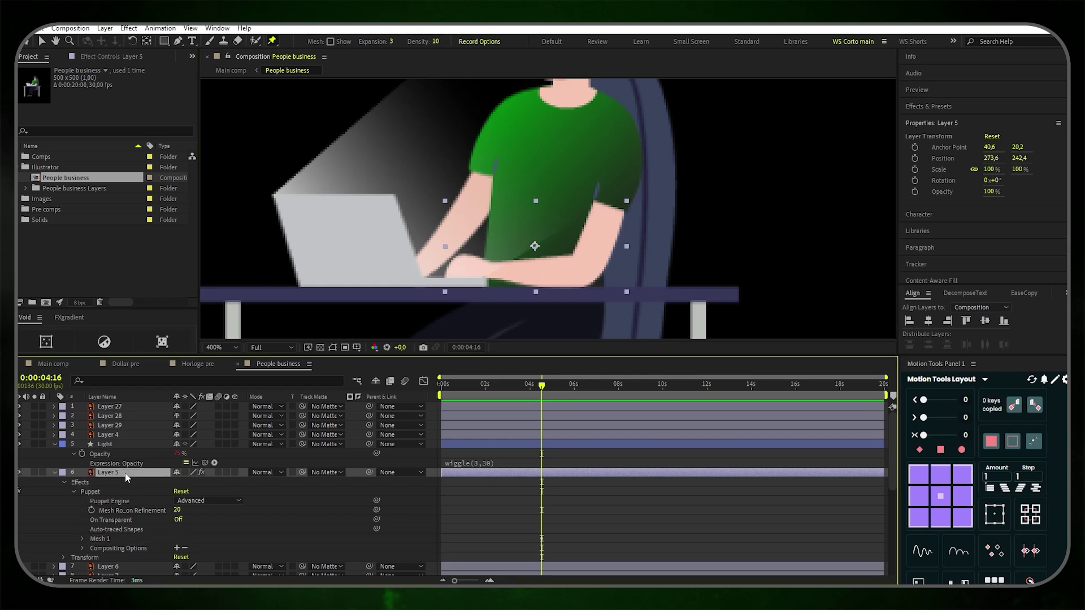
key("u")
scroll(154, 544, "down", 1)
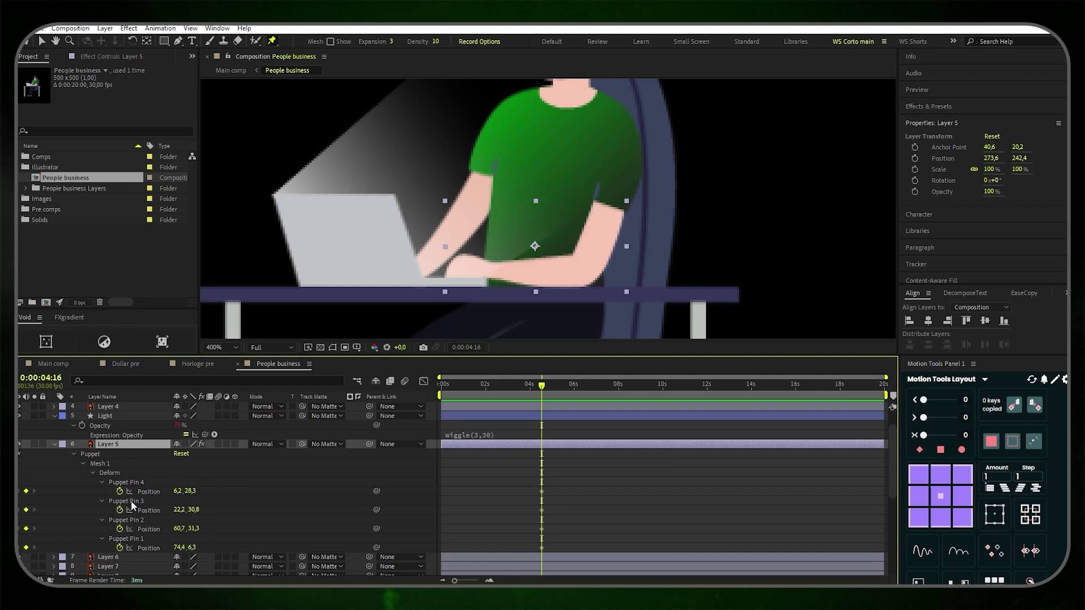
left_click_drag(540, 390, 401, 387)
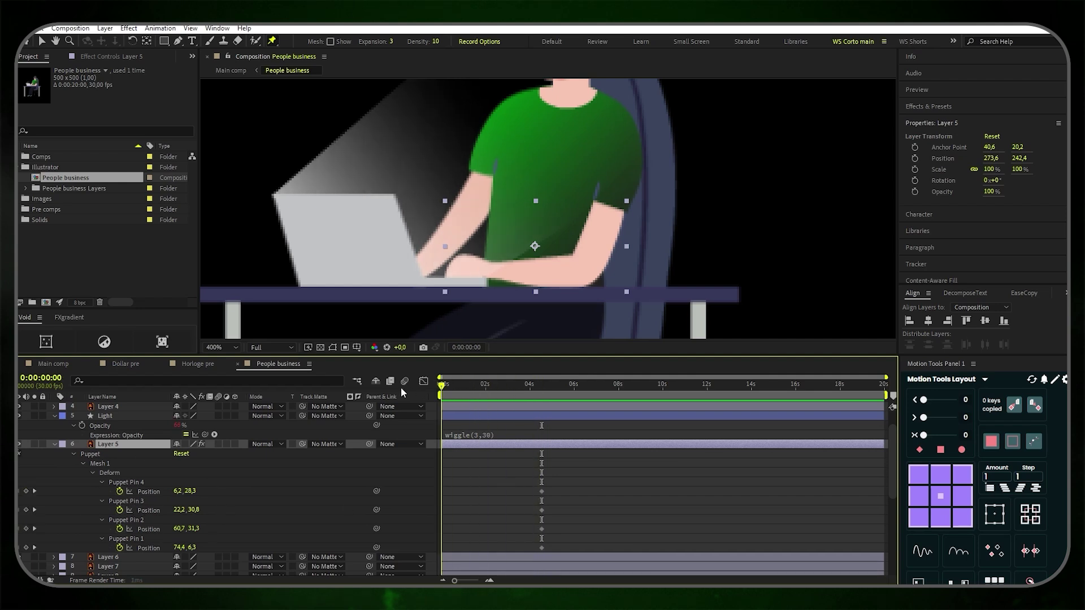
left_click_drag(561, 548, 440, 501)
left_click_drag(444, 392, 453, 391)
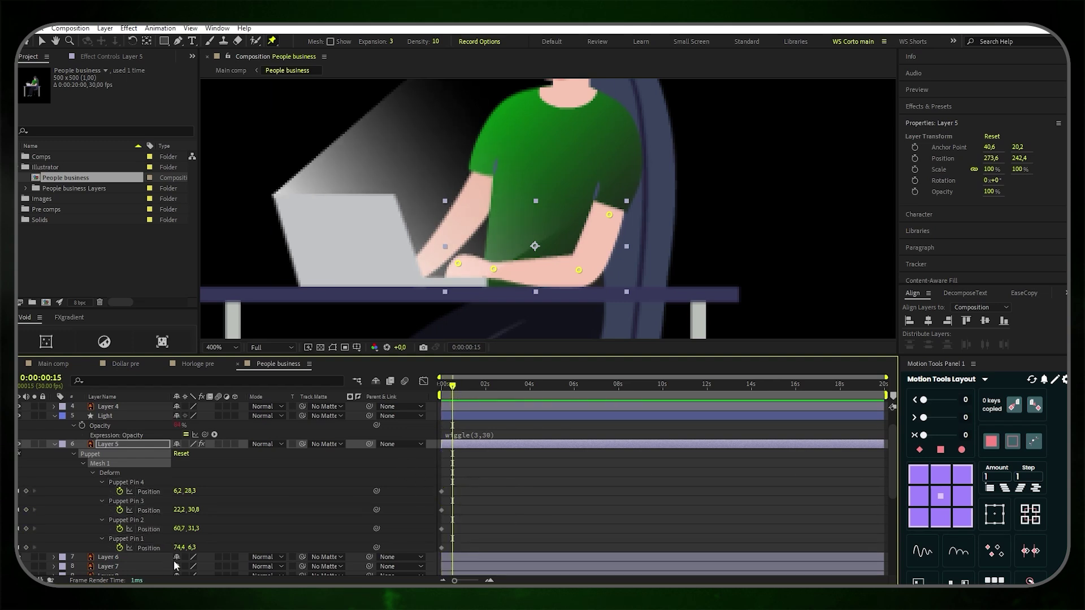
Try moving Puppet Pin 1 to X 80,4 and Puppet Pin 2 to X 67,7, undoing each move
key("Right")
key("Right")
key("Right")
key("Right")
key("Right")
key("Right")
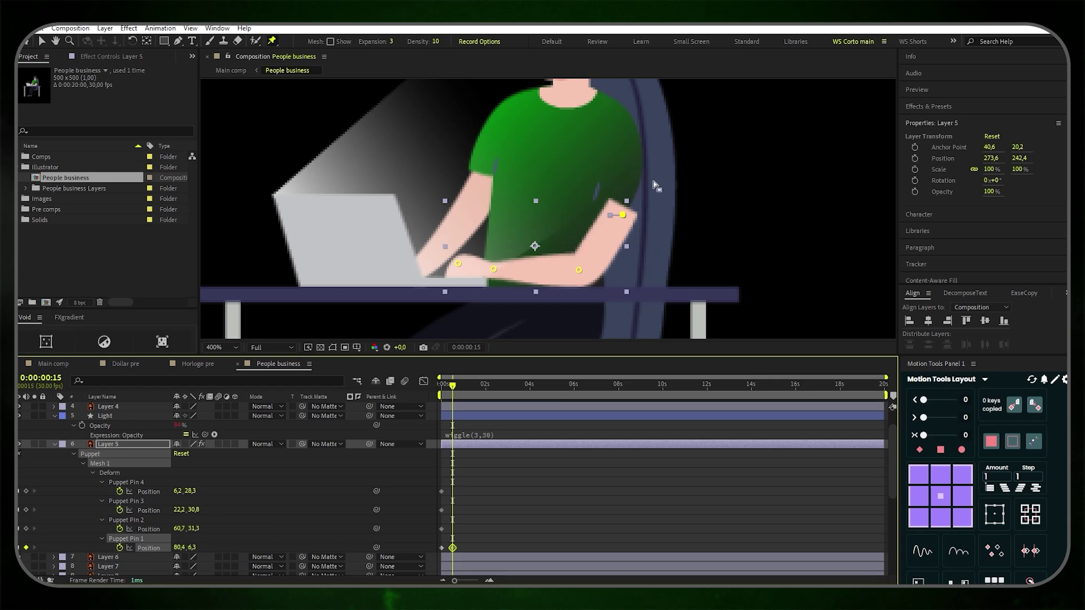
key("ctrl+z")
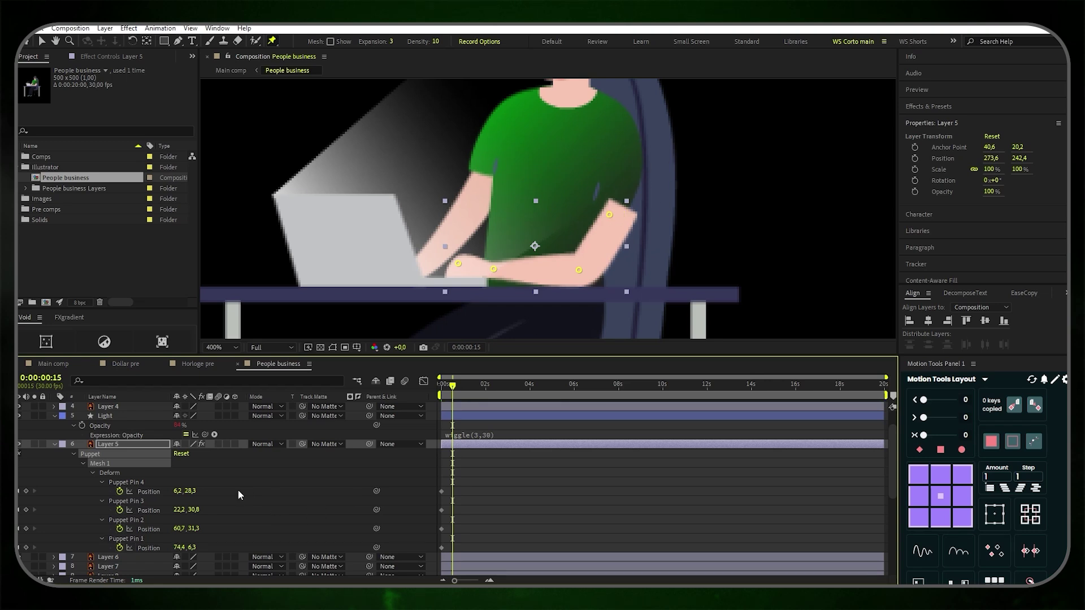
left_click_drag(178, 529, 182, 529)
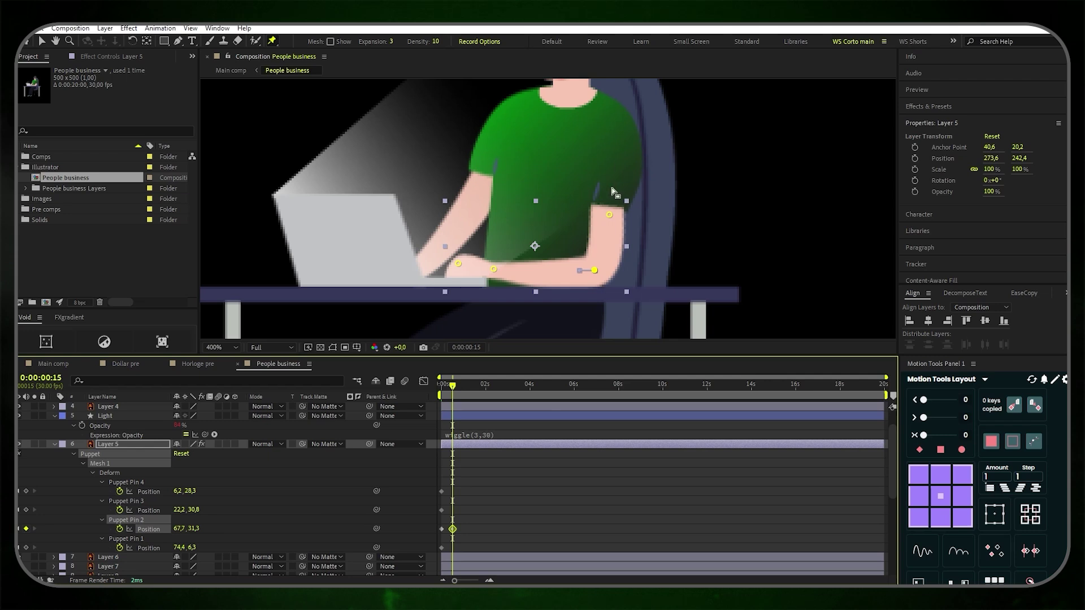
key("ctrl+z")
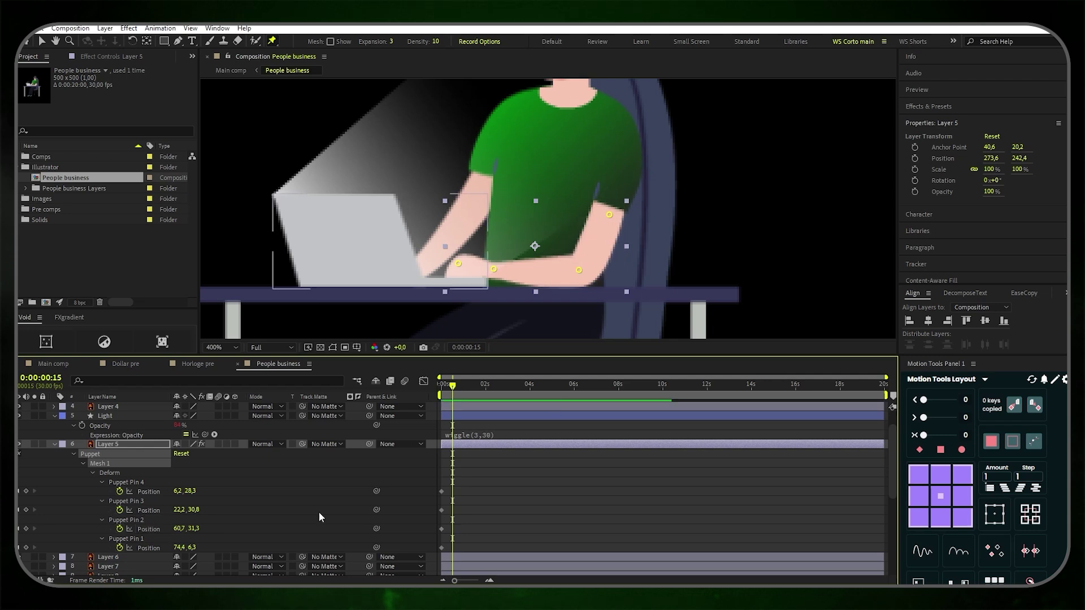
At 0:00:00:15, set Puppet Pin 3's position to 33,2, 30,8 and Puppet Pin 4's to 12,2, 22,3, and preview the hand
mouse_move(175, 510)
left_mouse_down()
mouse_move(190, 492)
mouse_move(187, 509)
left_mouse_up()
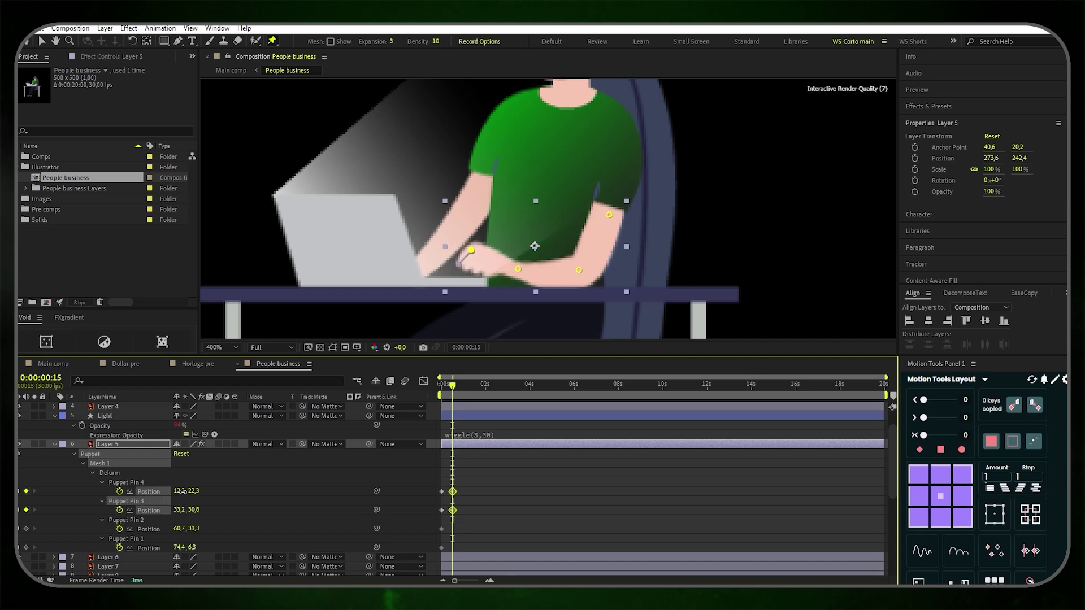
left_click(484, 489)
key("space")
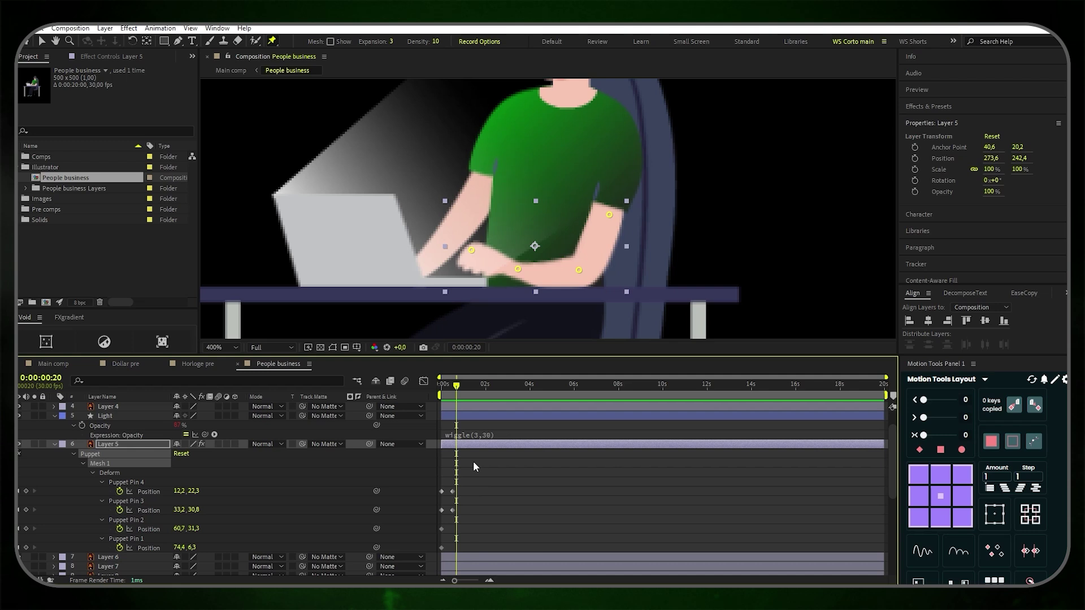
Add the expression loopOut("pingpong") to Puppet Pin 4's Position on Layer 5
left_click(120, 491, "alt")
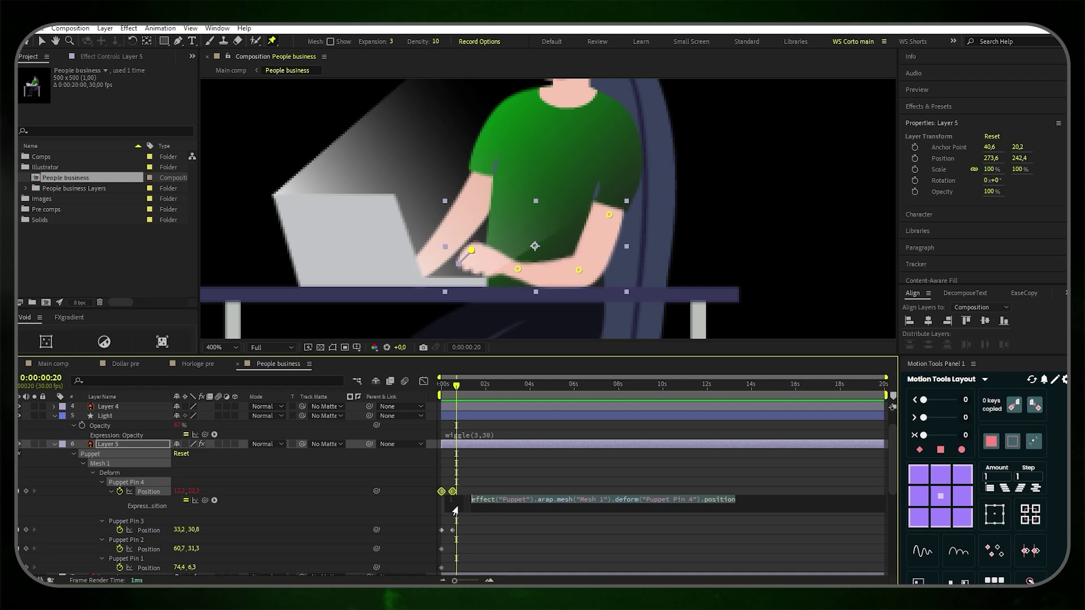
type("loop")
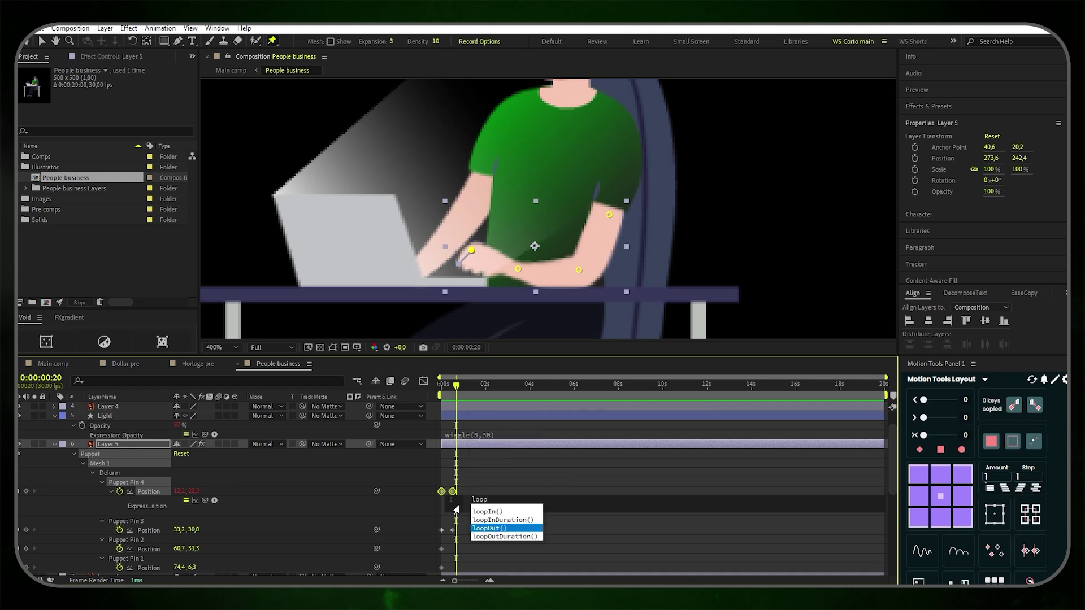
key("Return")
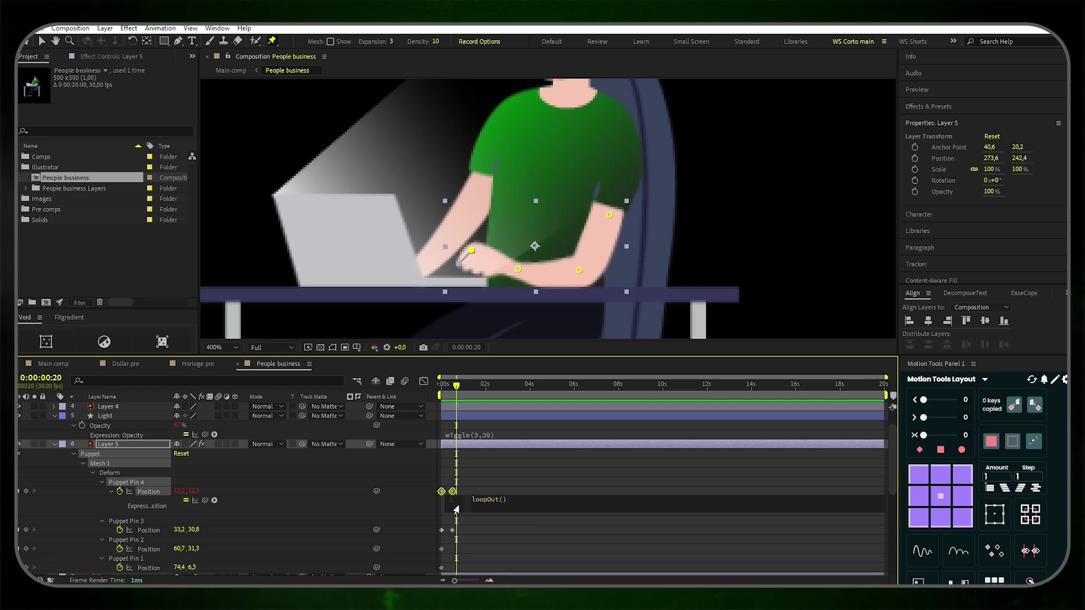
type("\"")
key("Down")
key("Down")
key("Down")
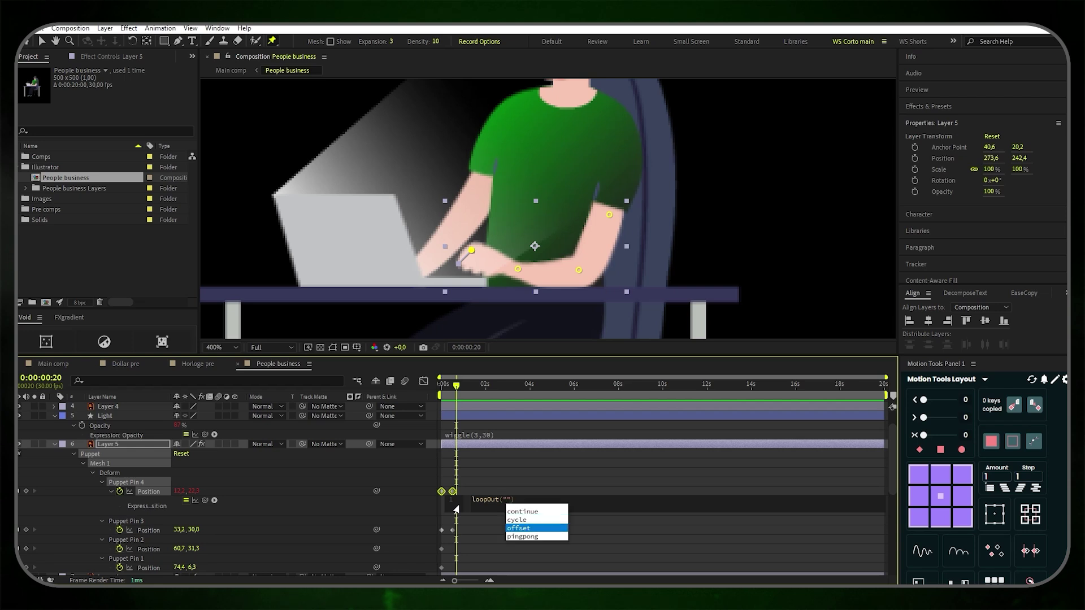
key("Return")
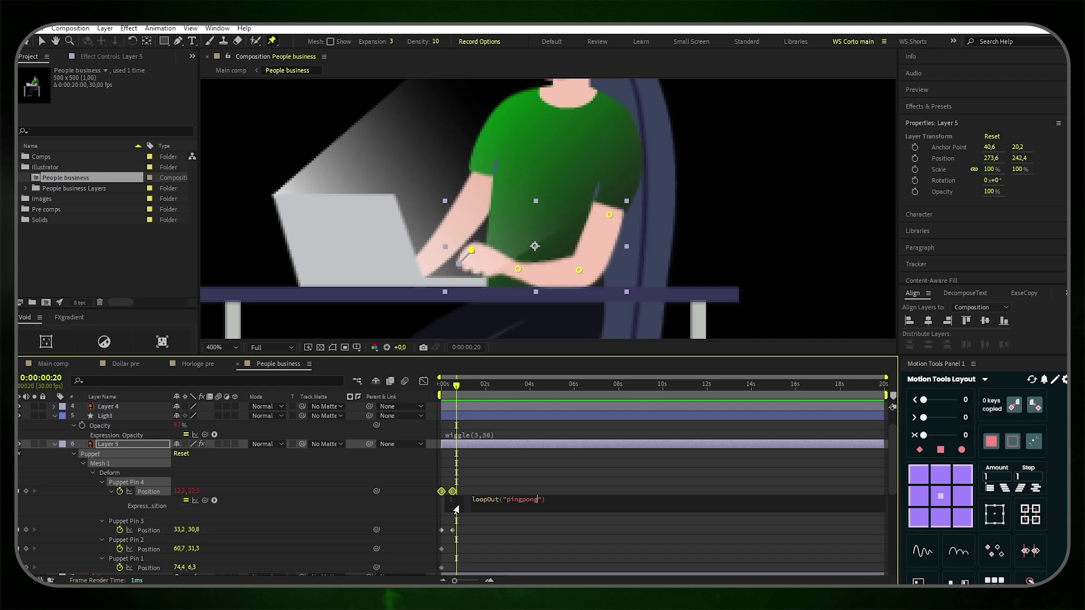
left_click(419, 497)
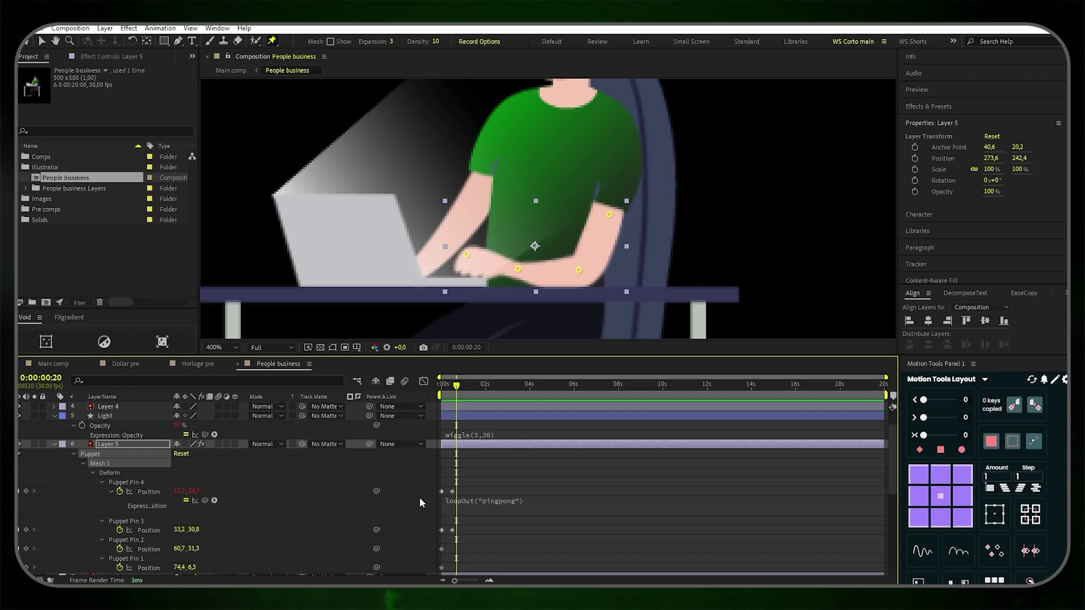
Add the expression loopOut("pingpong") to Puppet Pin 3's Position on Layer 5
left_click(120, 531, "alt")
type("l")
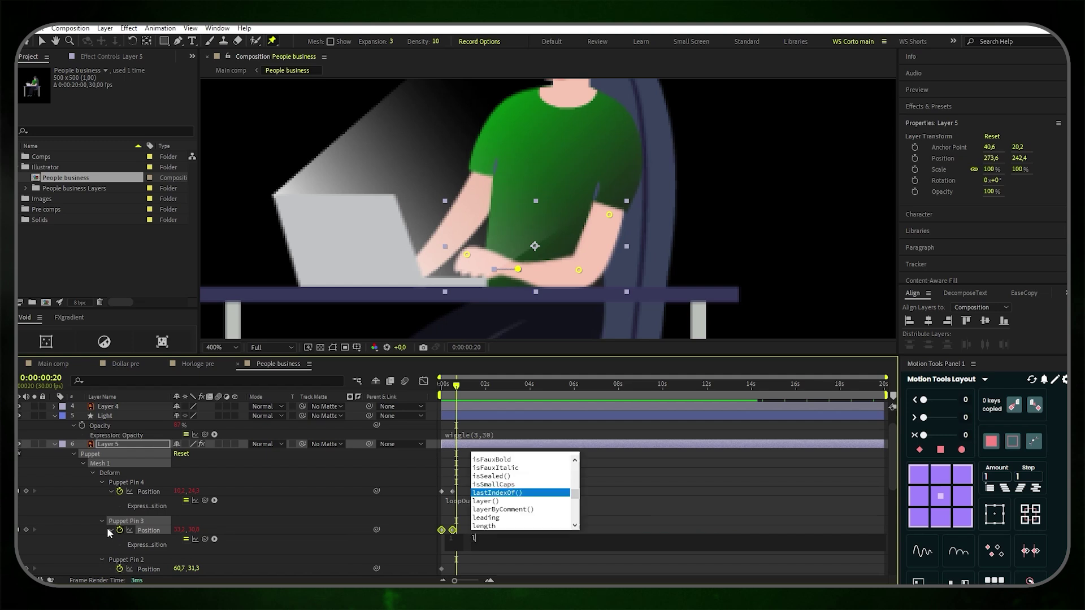
type("oopOut(\"p")
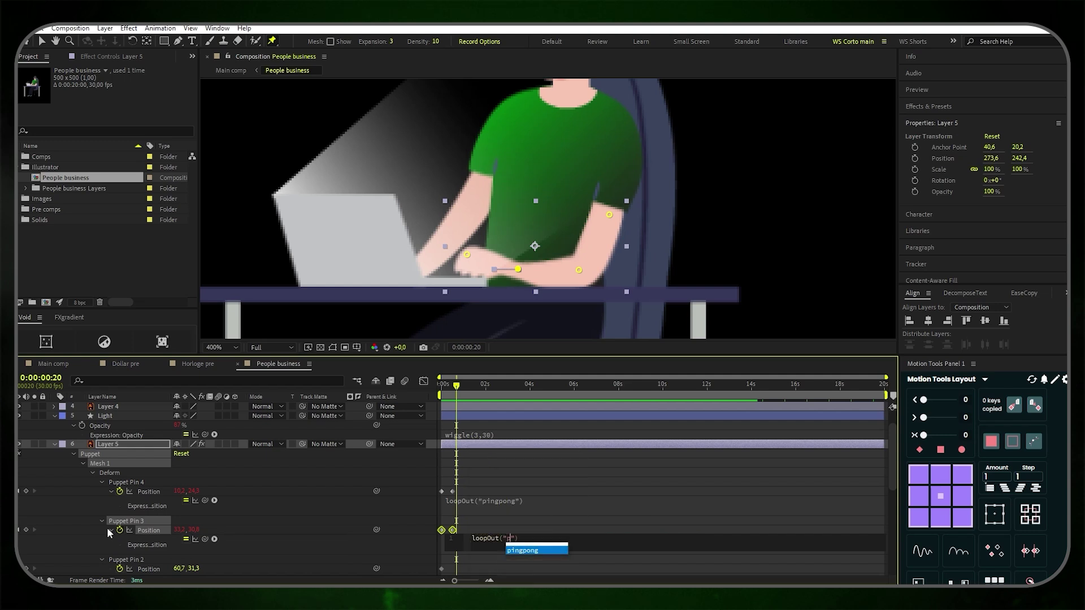
type("ingpong")
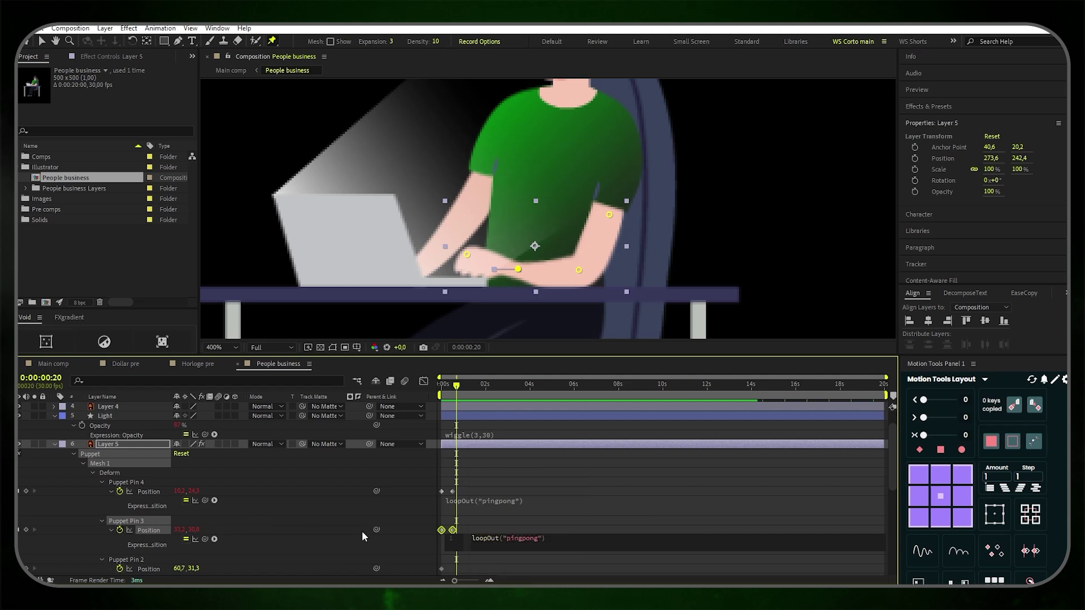
left_click(423, 541)
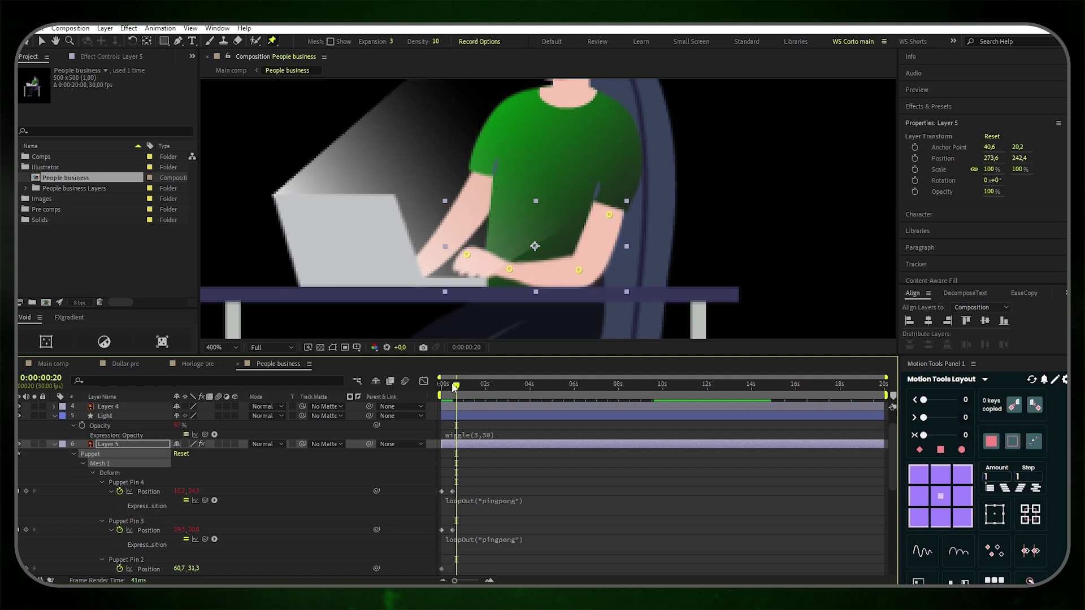
Preview the looping hand motion from 0:00:00:00 and fit the whole illustration in the viewer
left_click_drag(458, 387, 358, 389)
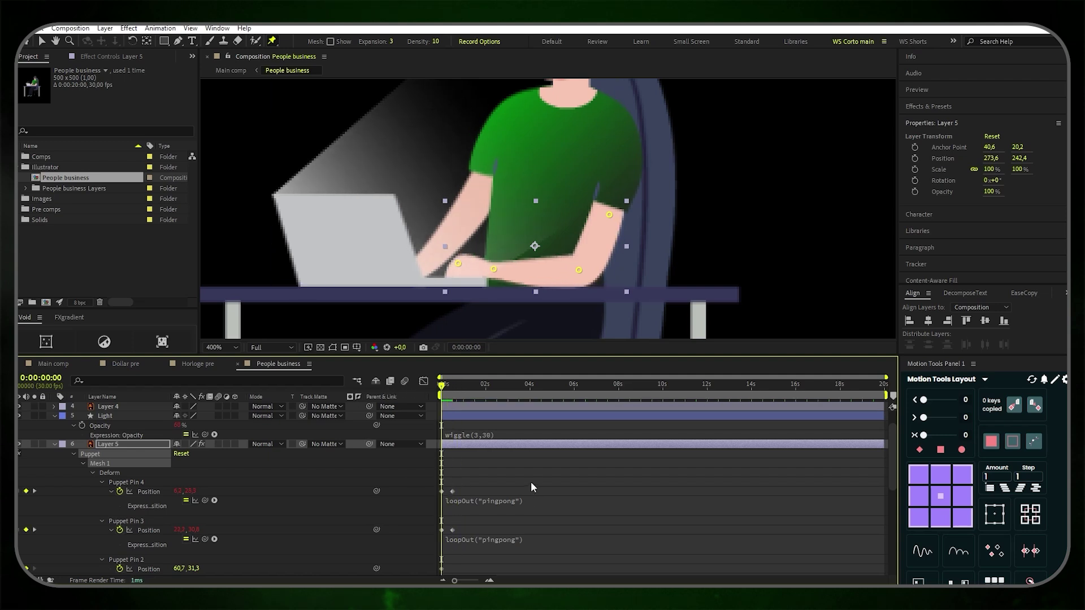
key("space")
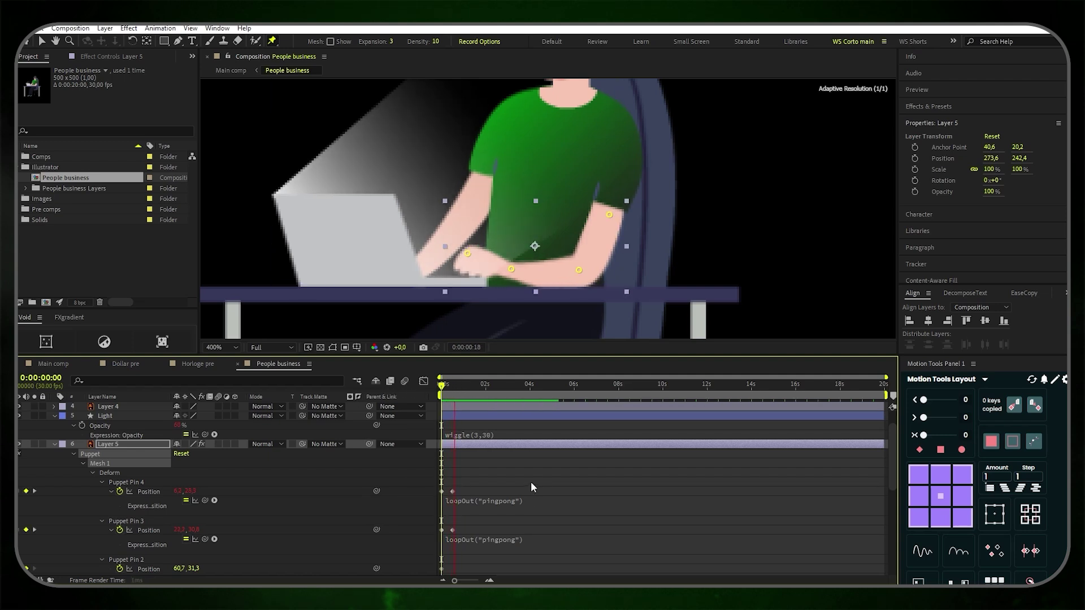
left_click(221, 348)
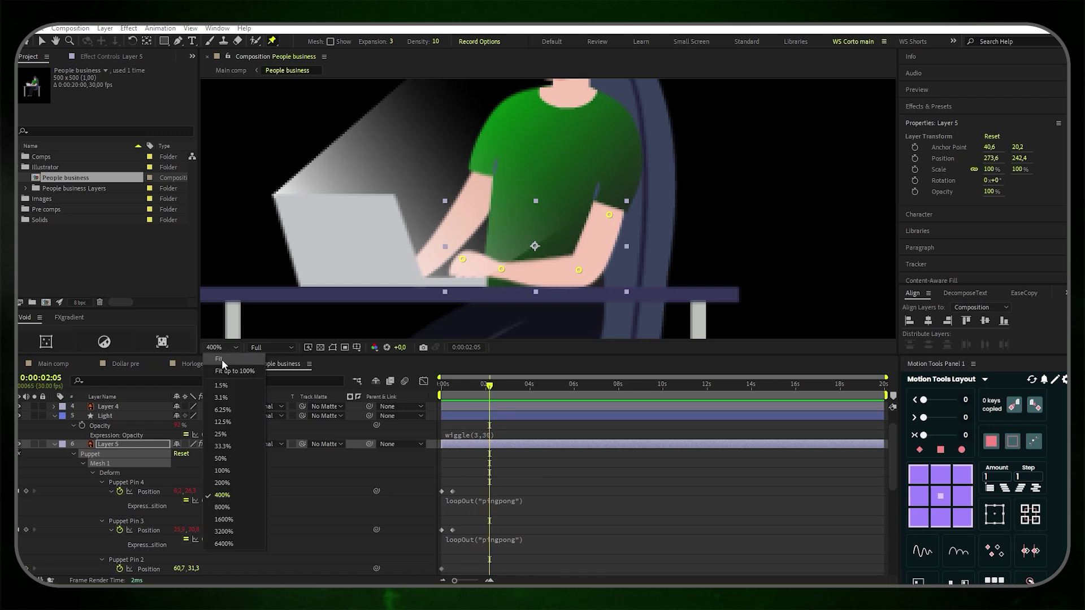
left_click(223, 358)
left_click(440, 452)
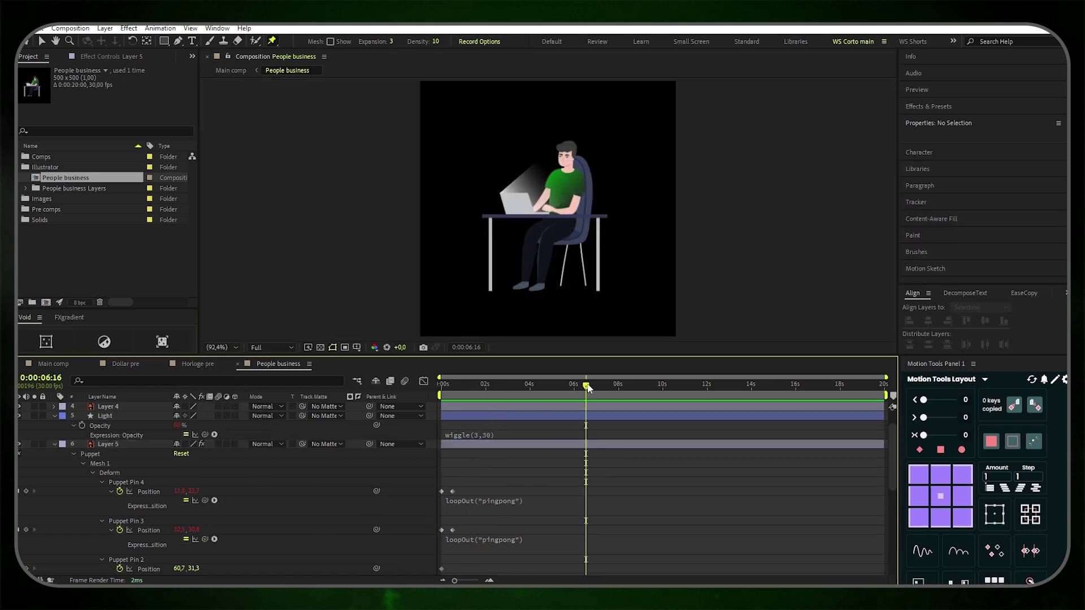
At the 0:00:00:15 keyframe, raise Puppet Pin 3 at the wrist by changing its Y position to 26,8
left_click_drag(587, 385, 453, 399)
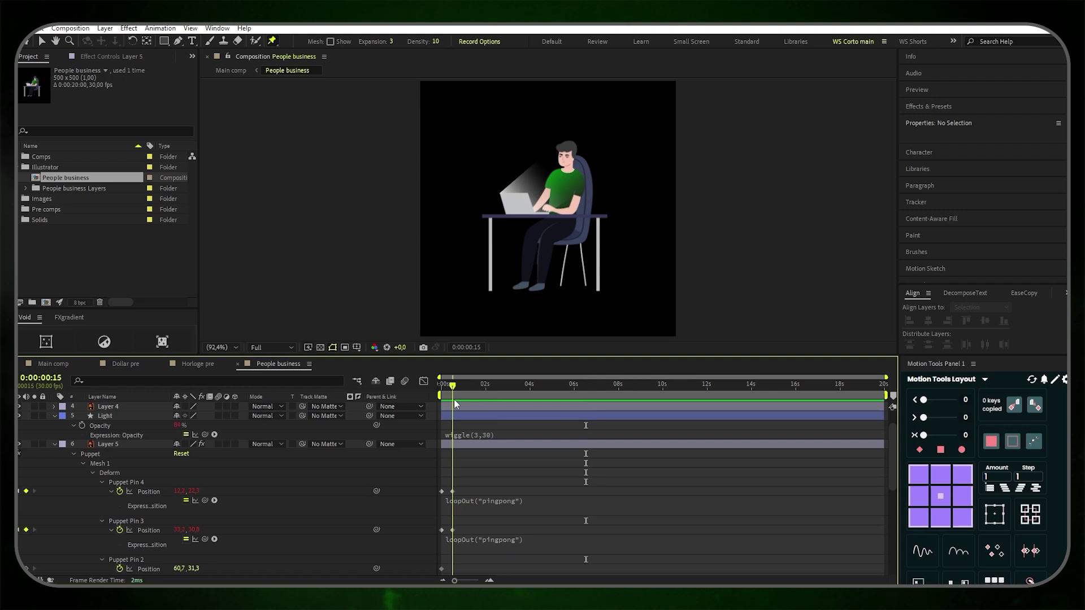
key("period")
scroll(577, 215, "up", 4)
left_click(125, 521)
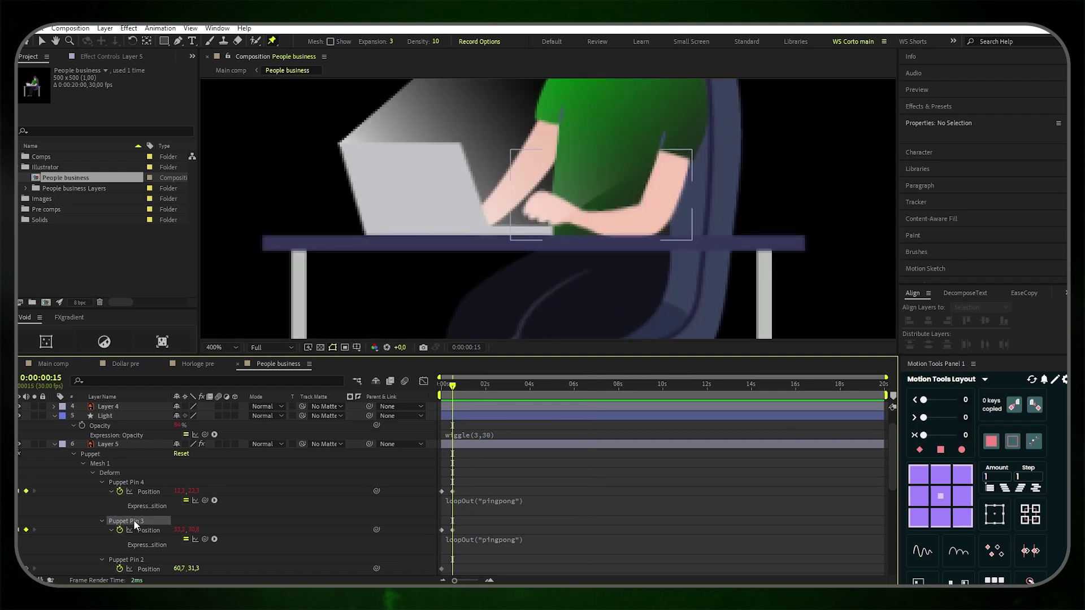
left_click_drag(192, 530, 190, 531)
Fit the whole illustration in the viewer and preview the adjusted typing loop from 0:00:00:00
key("Home")
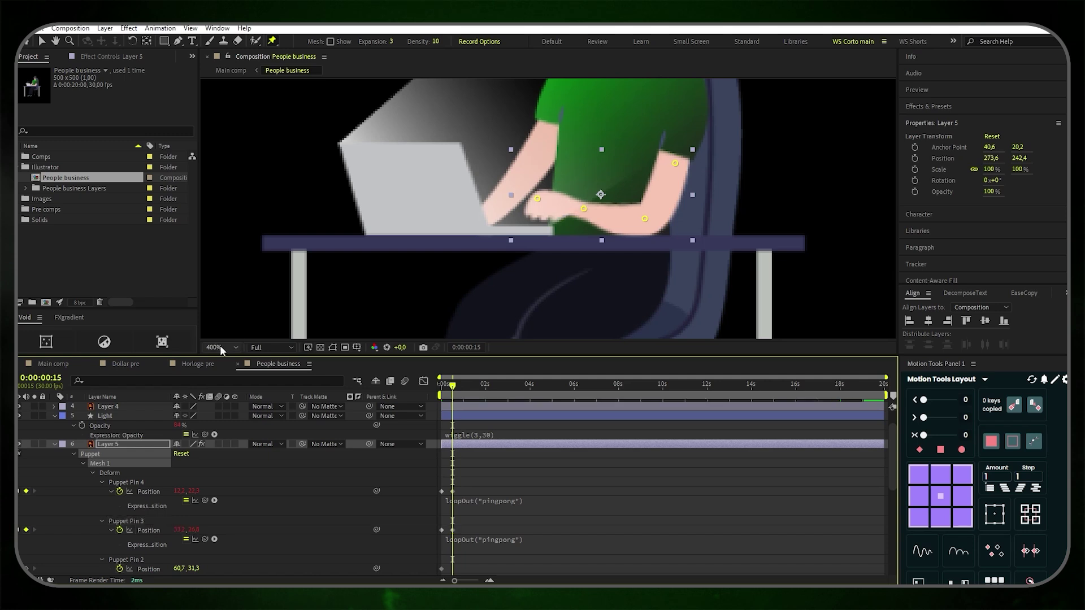
left_click(220, 347)
left_click(232, 390)
left_click(415, 497)
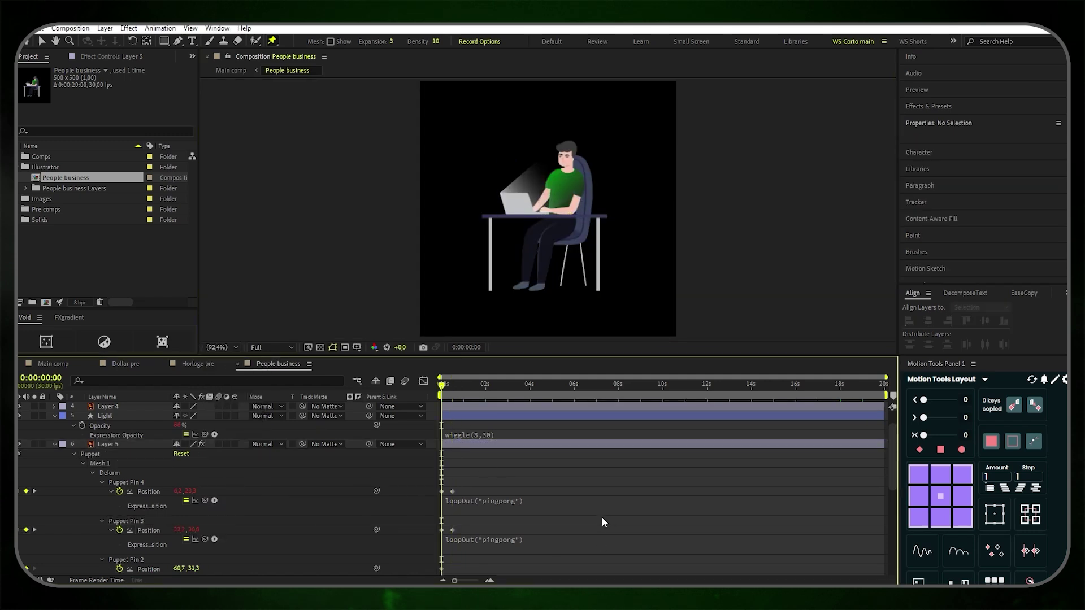
key("space")
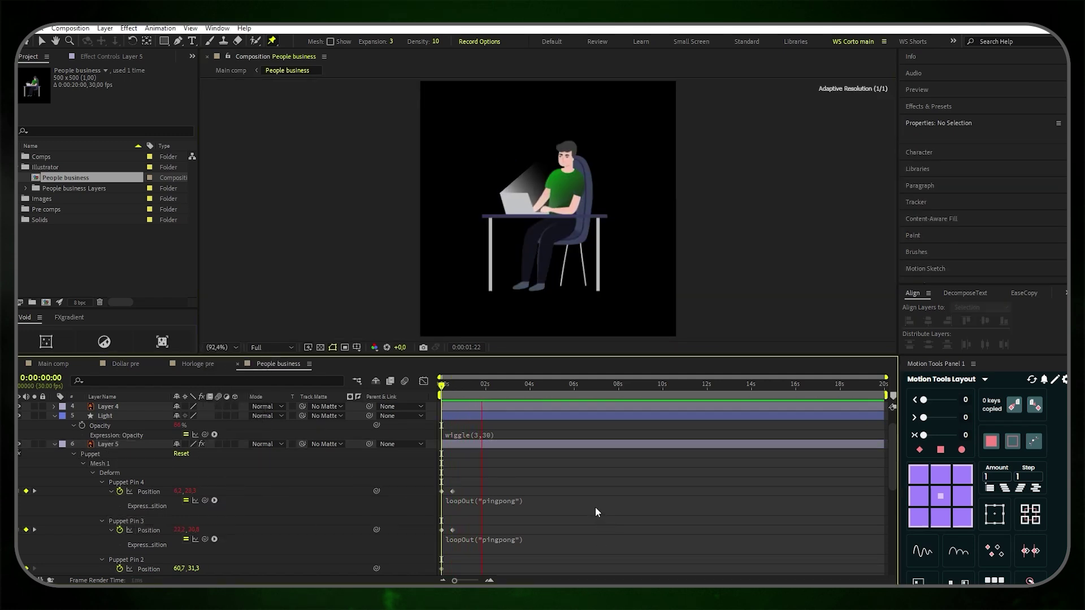
key("space")
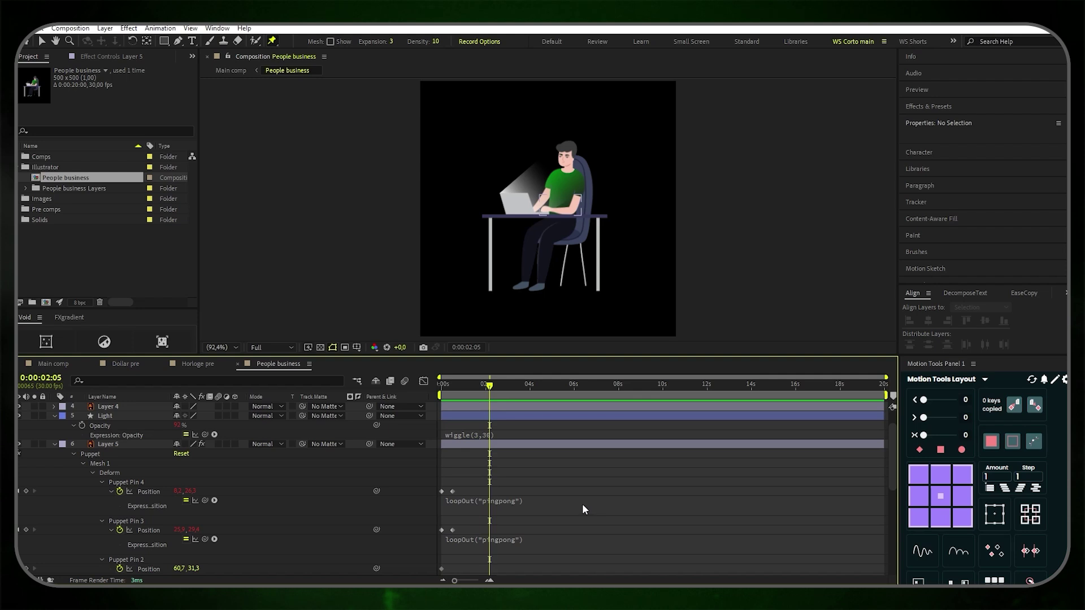
In "Main comp", add a 100% Scale keyframe to the People controller layer at 0:00:07:20
left_click(49, 363)
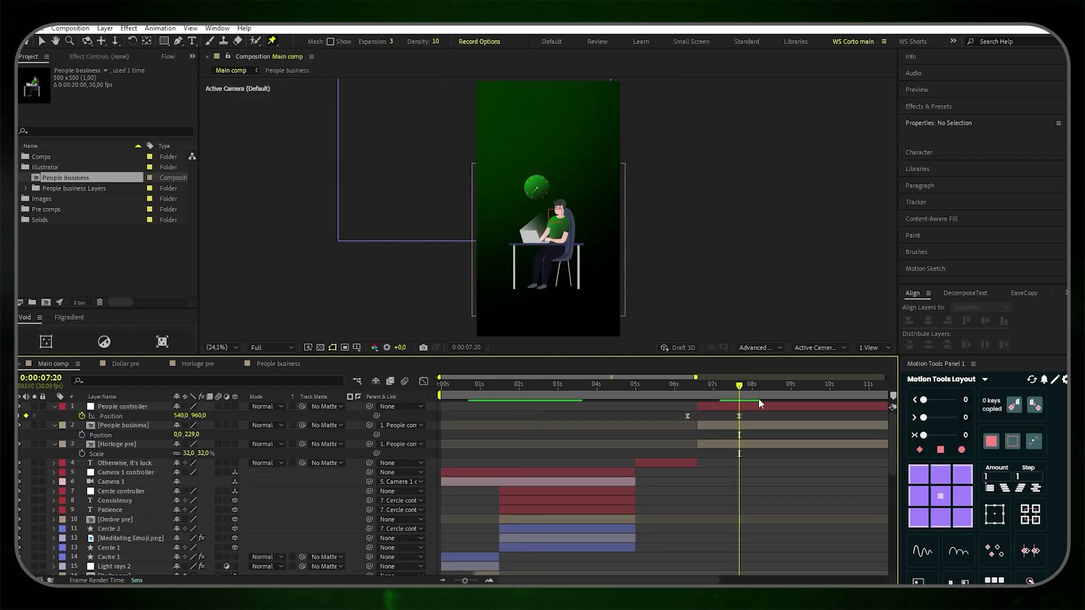
left_click(141, 407)
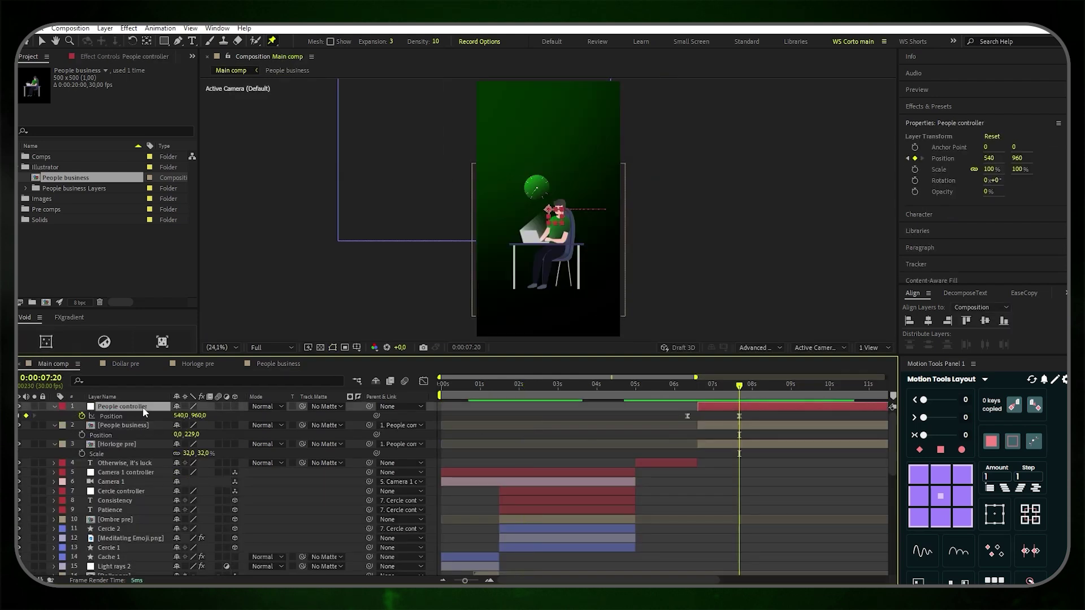
key("s")
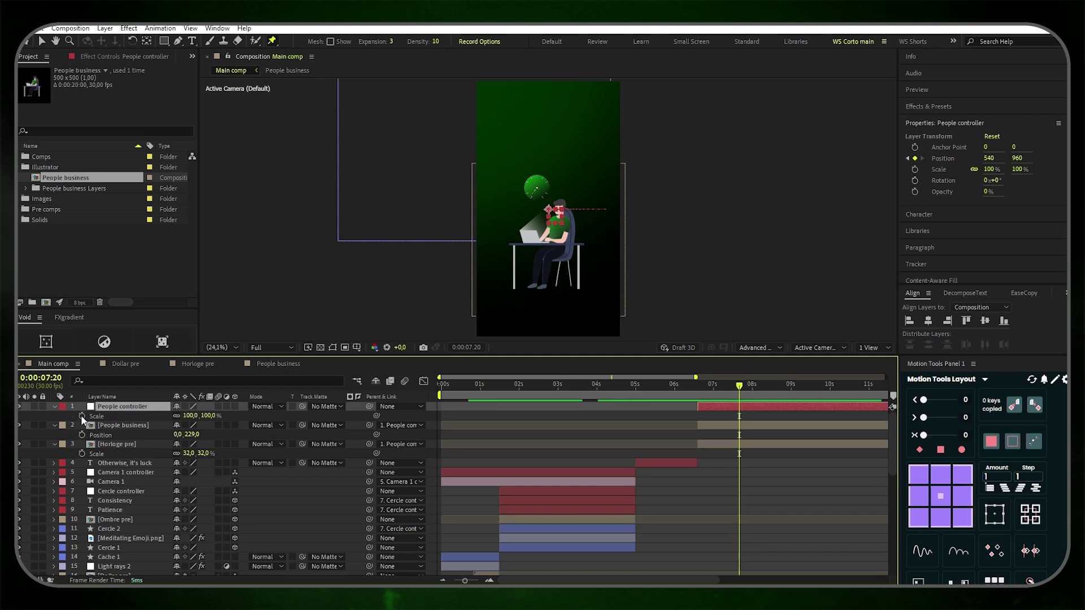
left_click(82, 417)
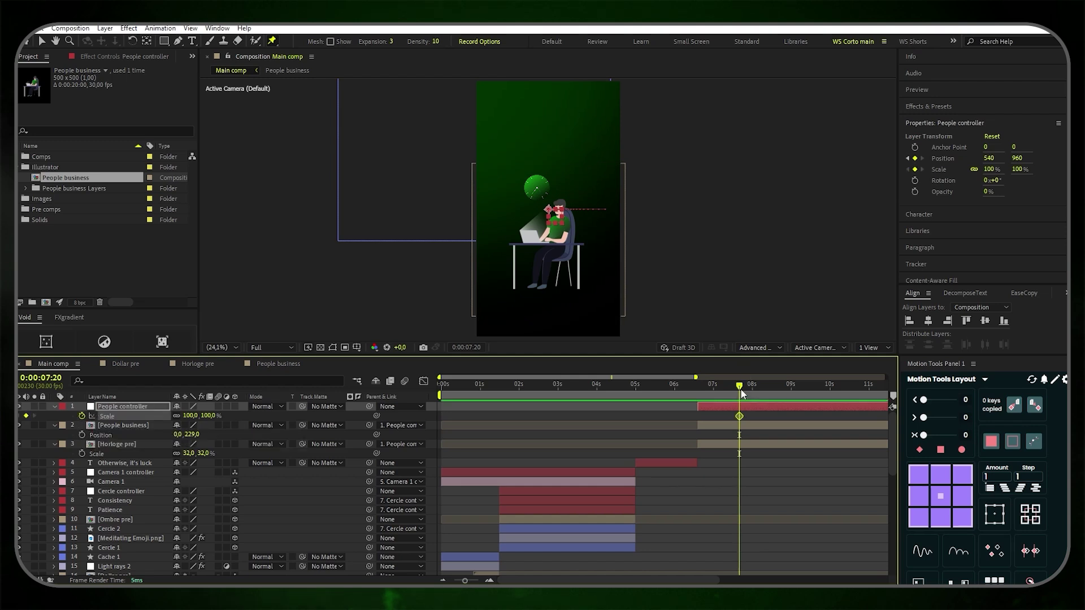
Set the People controller's Scale to 150% at 0:00:08:20 and reveal all its keyframed properties
left_click_drag(741, 390, 781, 391)
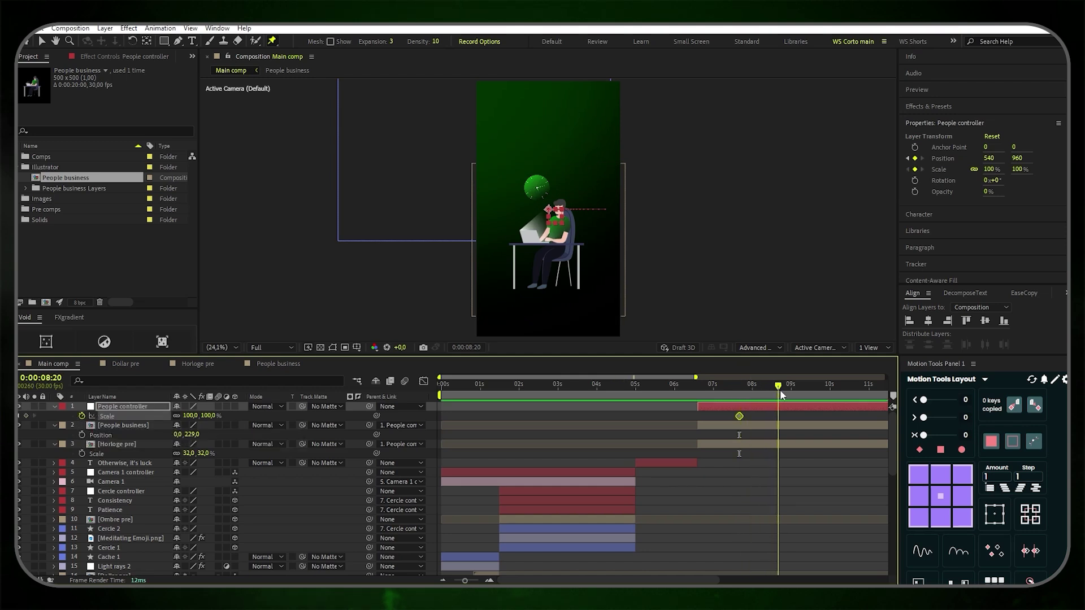
left_click(758, 415)
left_click(209, 415)
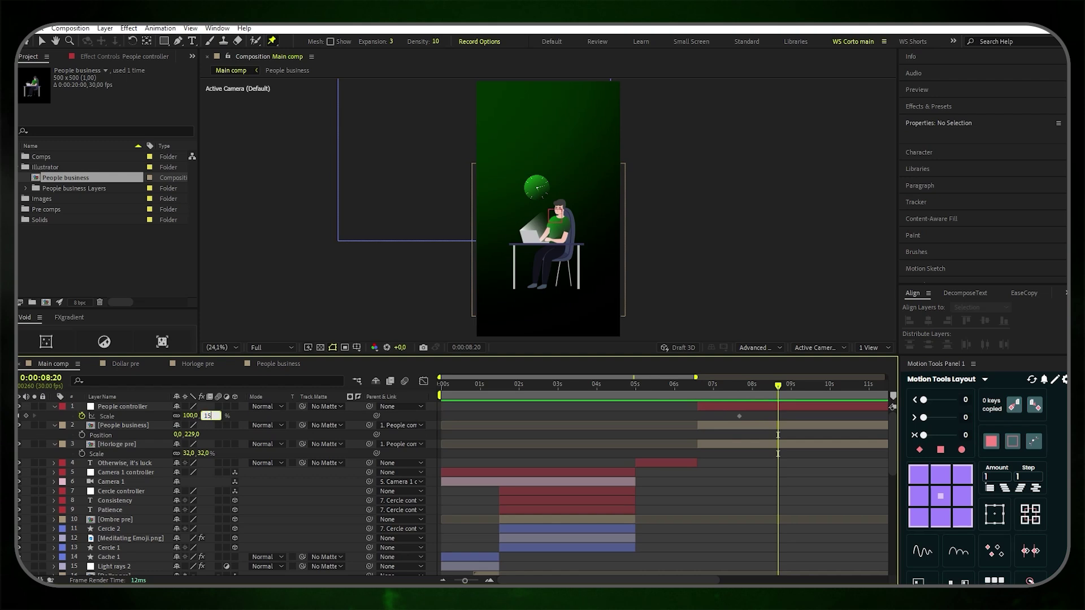
type("150")
left_click(141, 406)
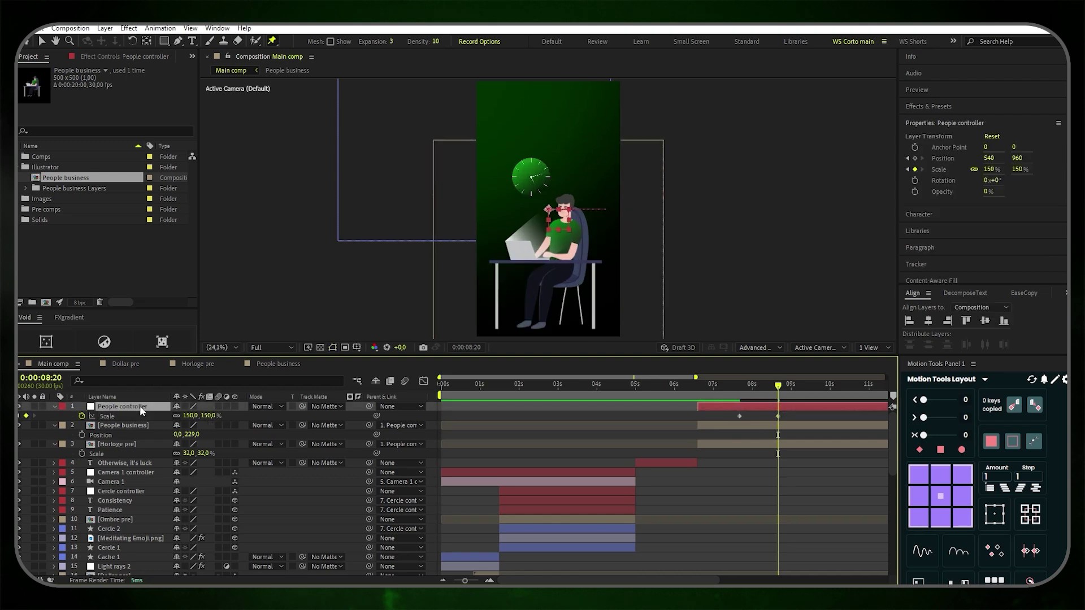
key("u")
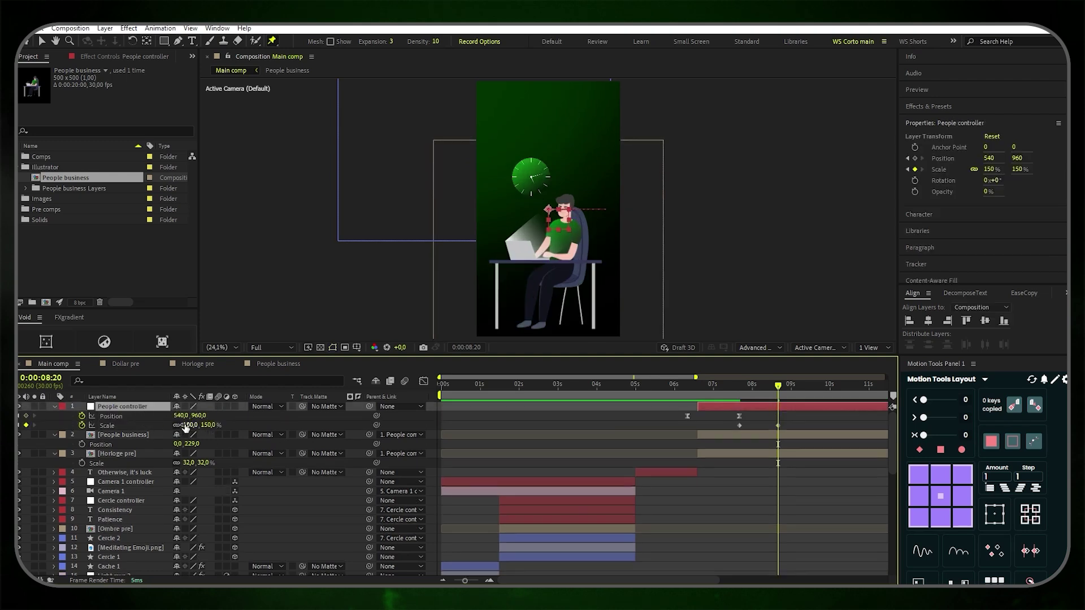
Set the People controller's Position to 222, 960 at 0:00:08:20 and apply Easy Ease to its Position and Scale keyframes
left_click_drag(181, 417, 100, 415)
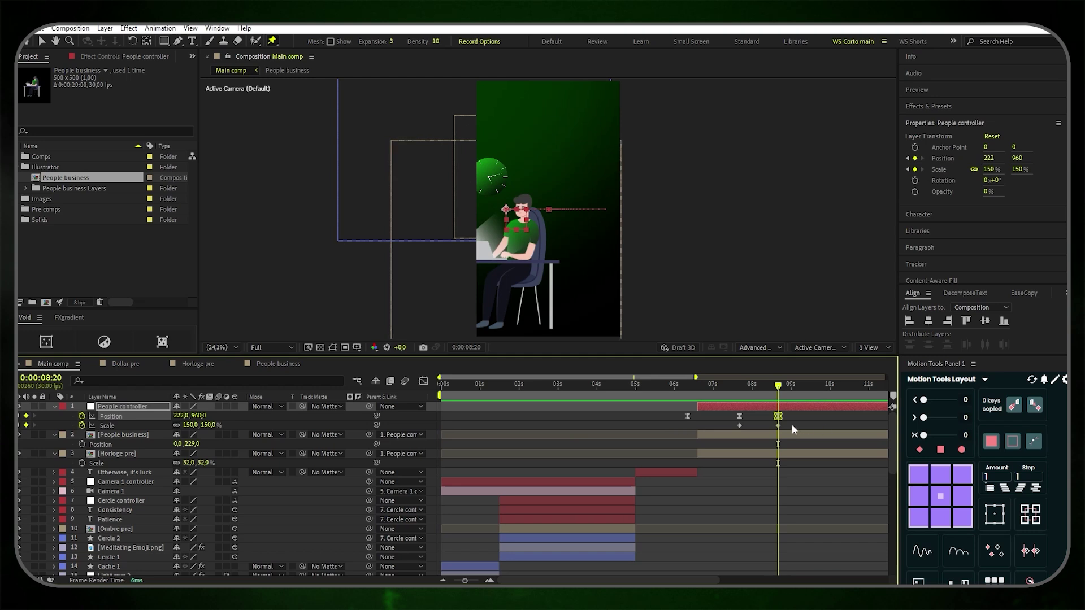
left_click_drag(792, 425, 728, 410)
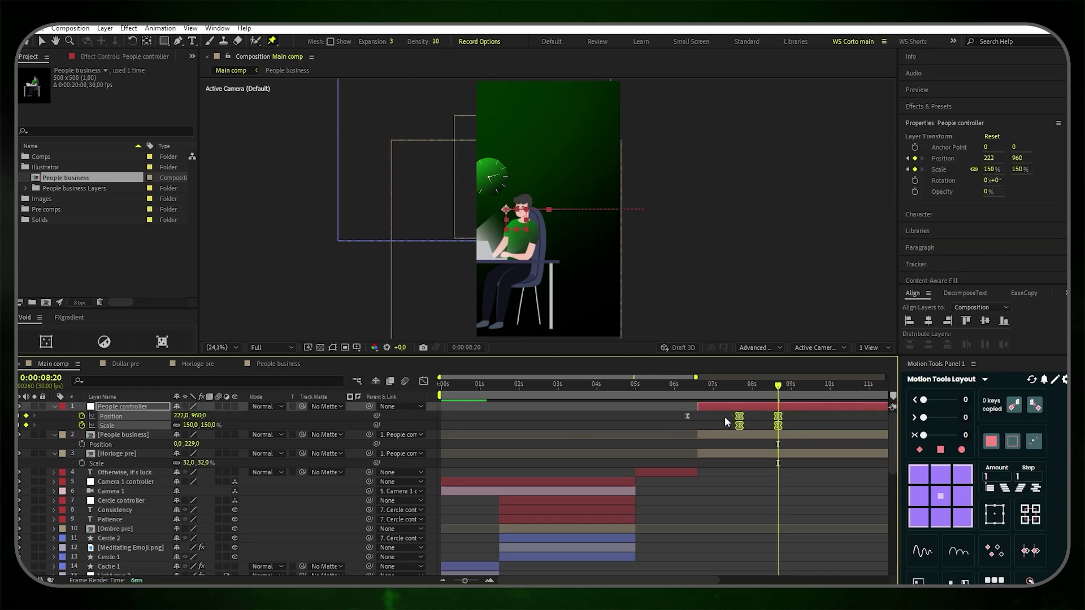
left_click_drag(800, 415, 667, 416)
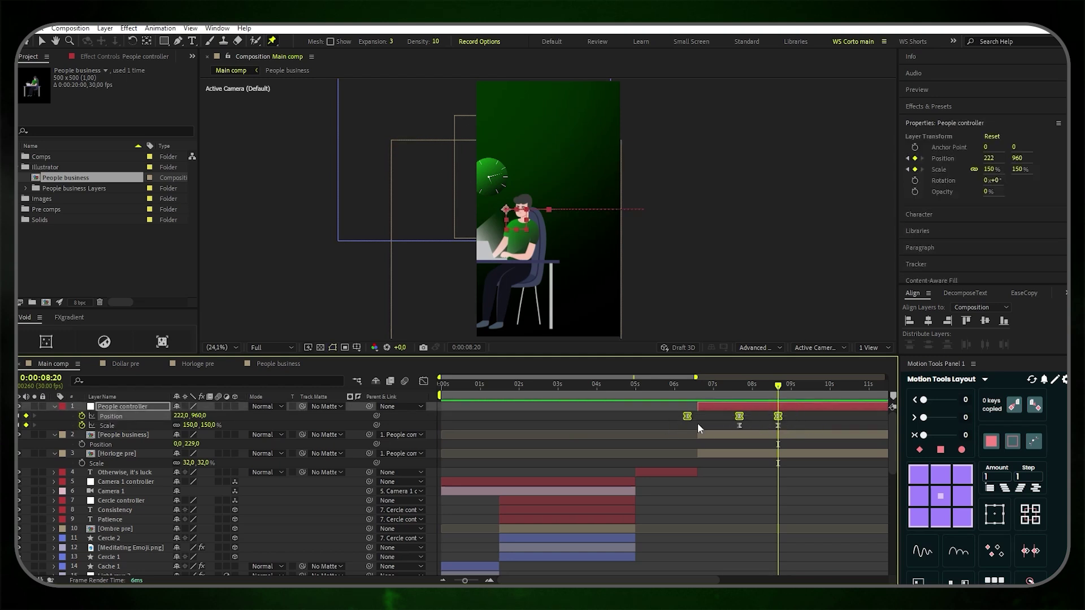
left_click(423, 383)
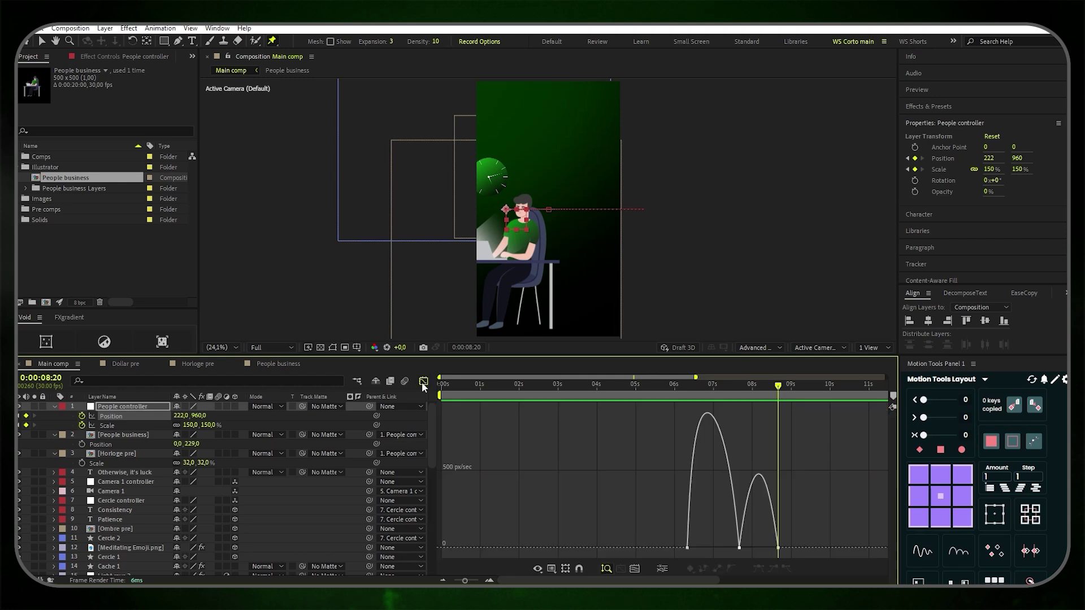
left_click_drag(743, 553, 688, 549)
left_click(422, 383)
left_click(788, 417)
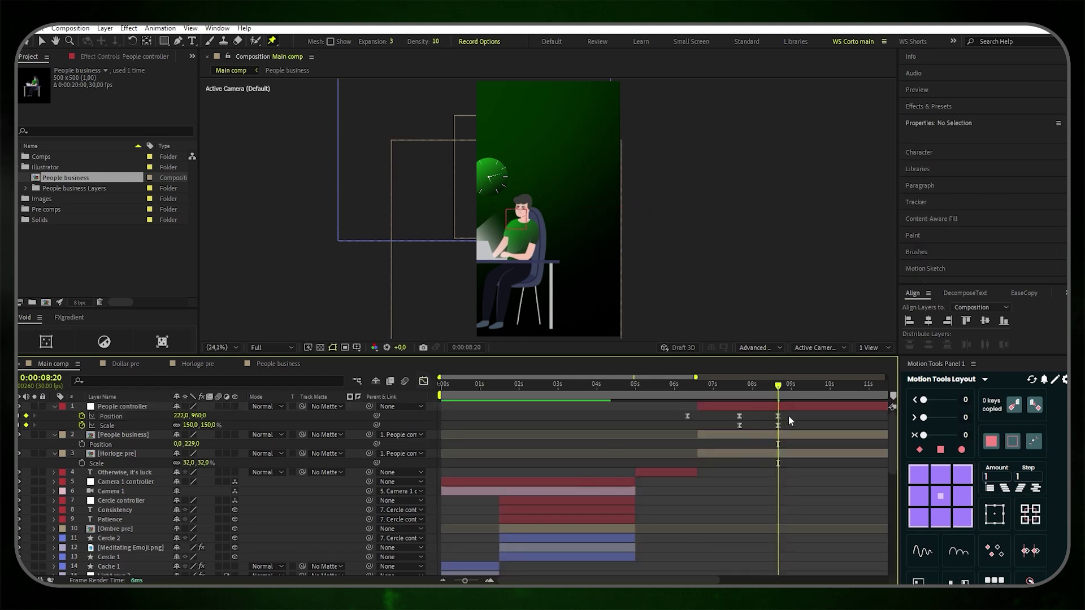
Preview the People controller animation from 0:00:05:13, then return the playhead to 0:00:08:20
left_click(652, 385)
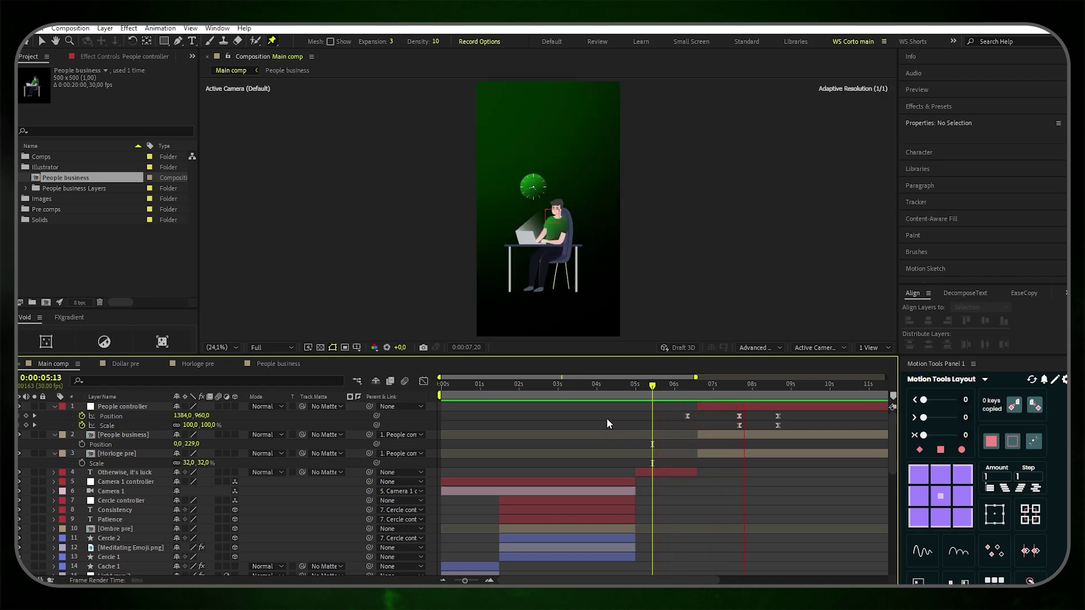
key("space")
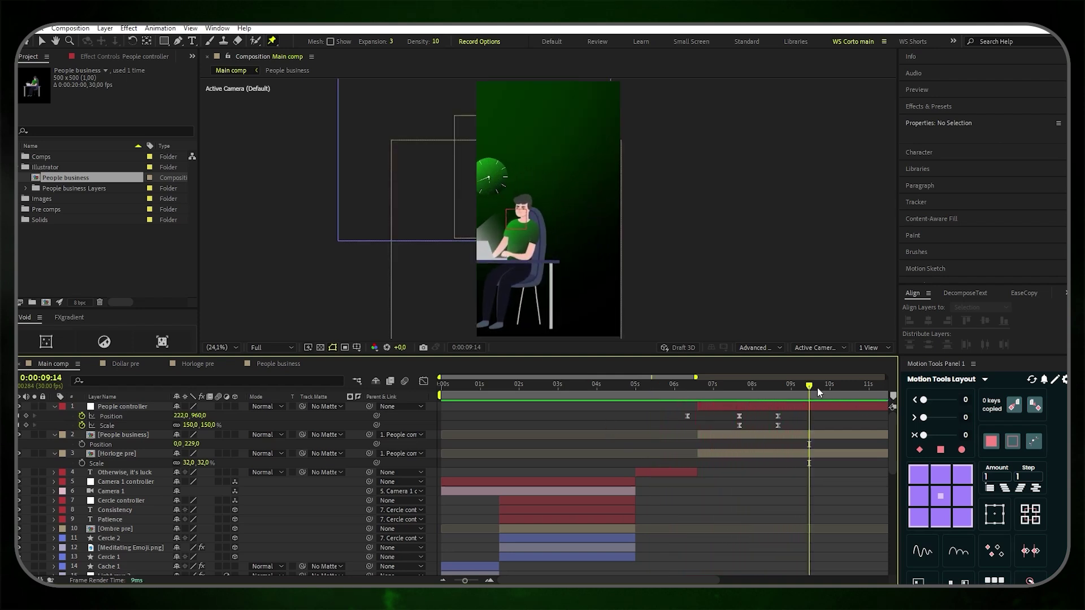
left_click_drag(817, 388, 779, 390)
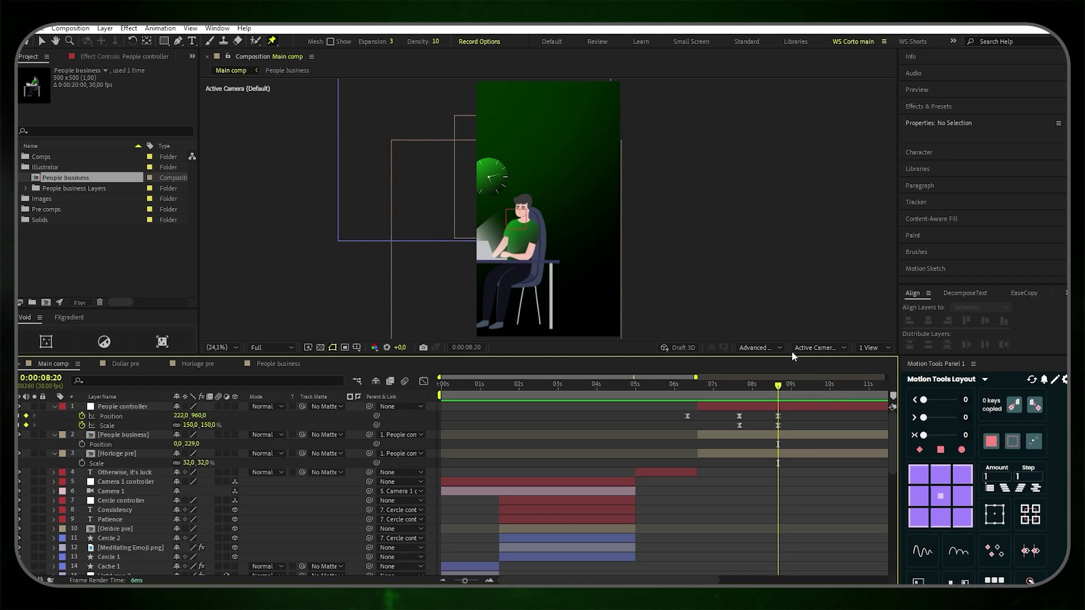
Add a two-line text layer reading "It will be" and "tough" beside the seated man
left_click(192, 41)
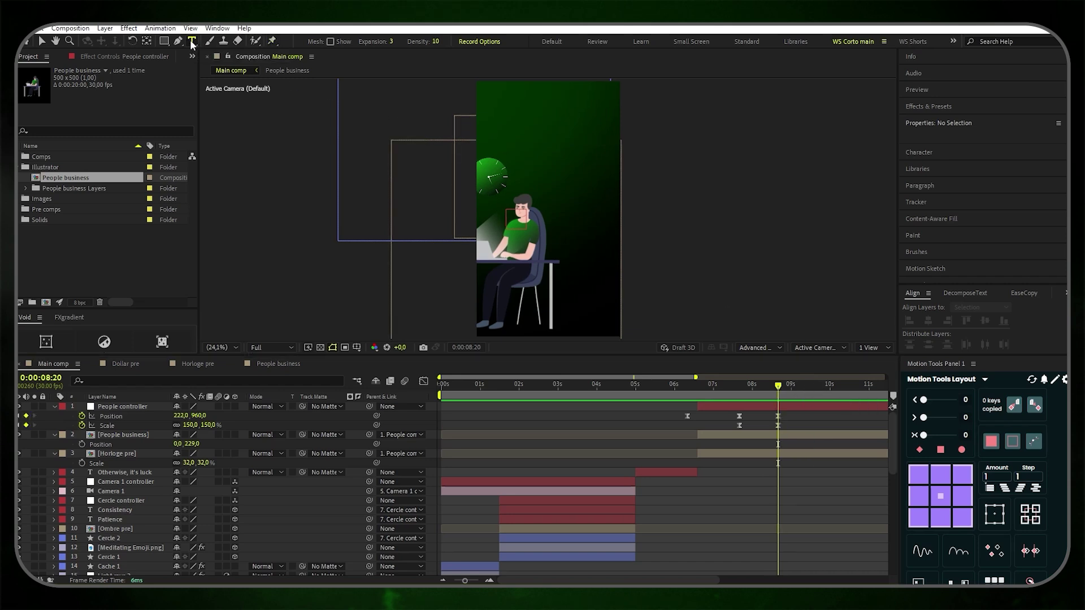
left_click(552, 208)
type("I")
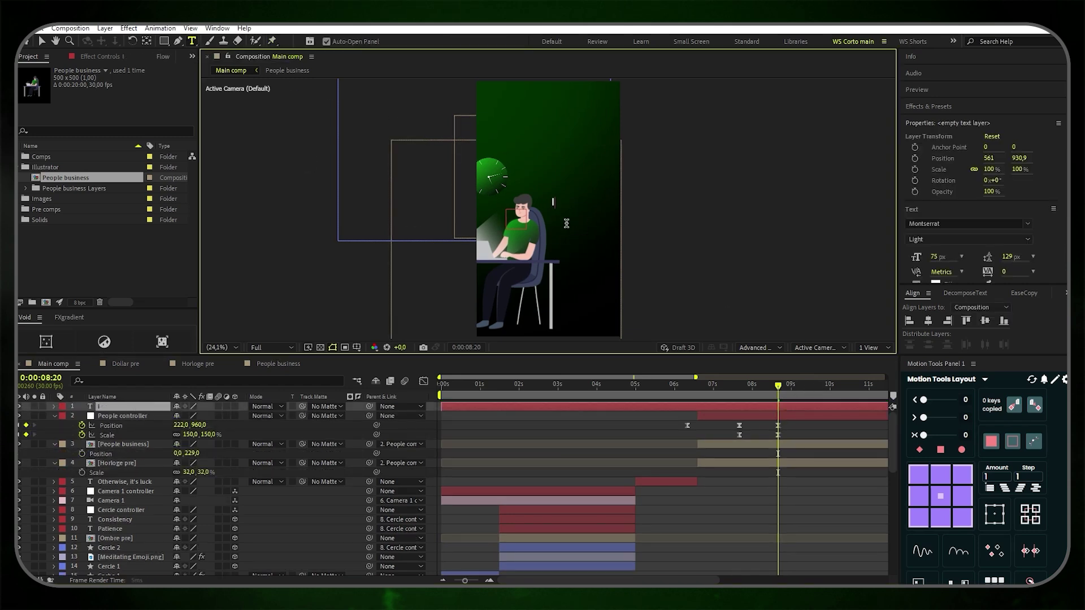
type("t will be")
key("Return")
type("tough")
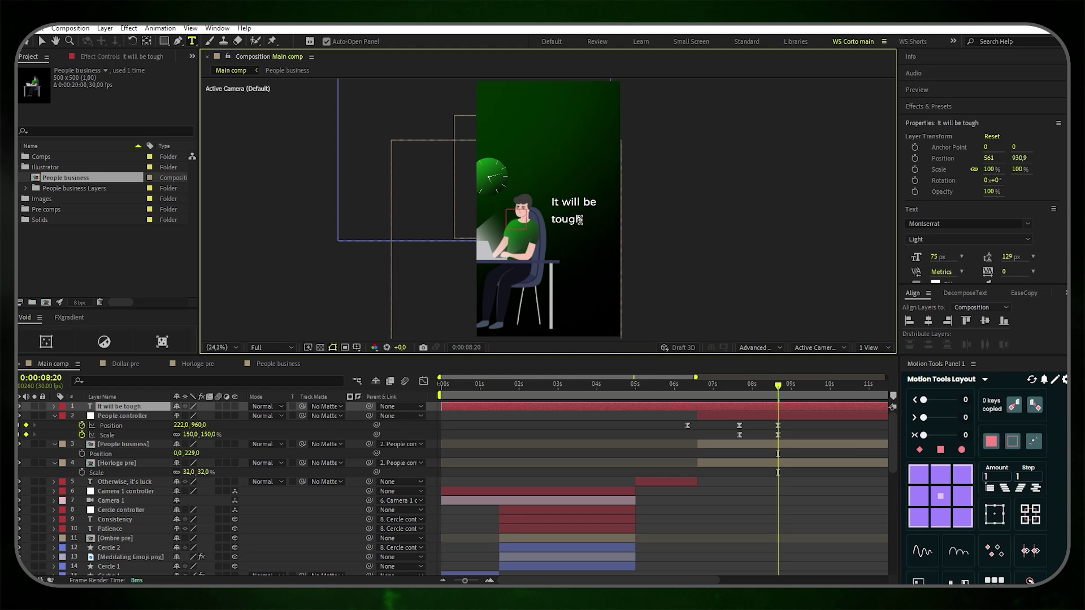
Set the whole text's font size to 110 px and enlarge the word "tough" to 150 px
key("ctrl+a")
left_click(932, 257)
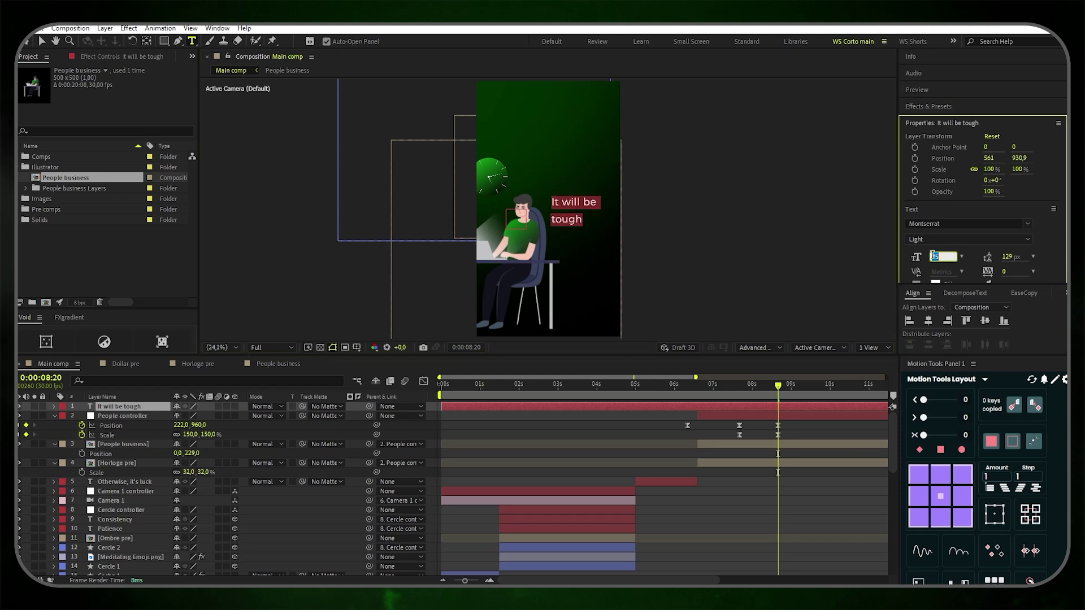
type("110")
key("Return")
double_click(592, 213)
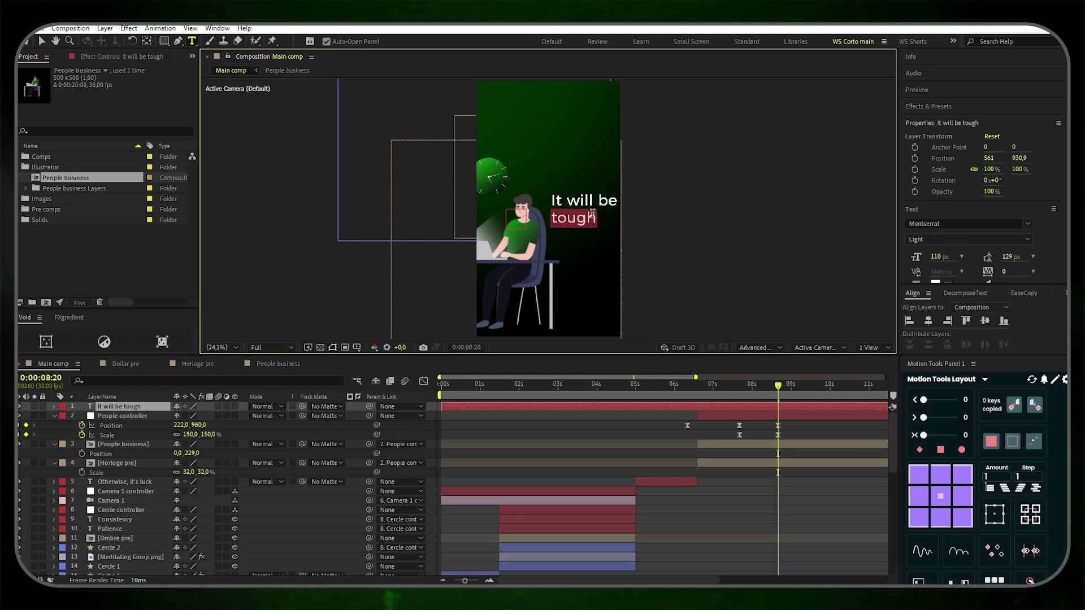
left_click(939, 259)
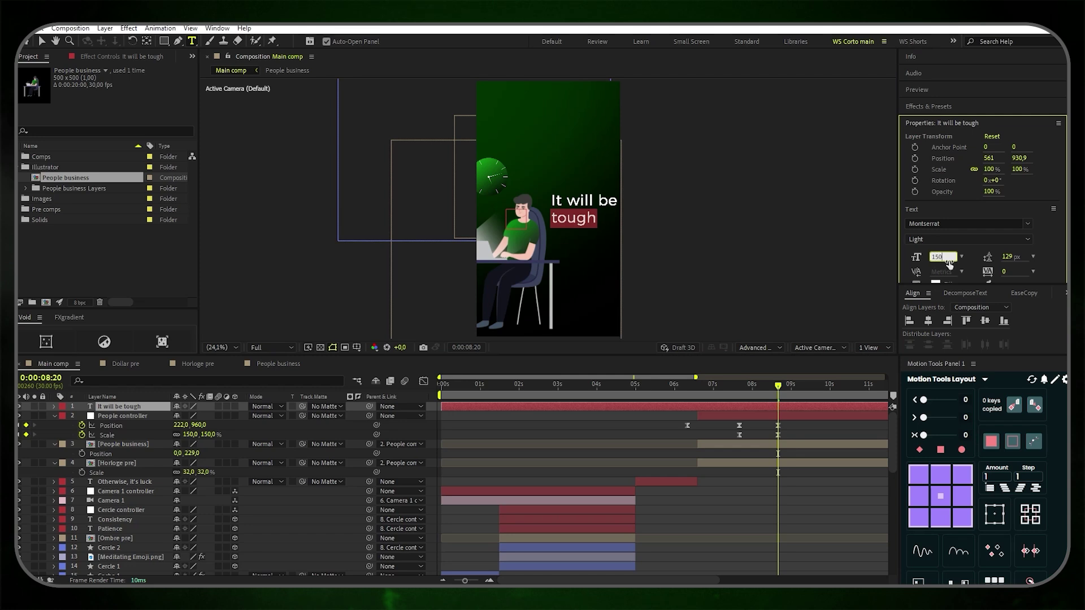
type("150")
key("Return")
Move the "It will be tough" text down to a position of about 549, 1089.9
left_click(148, 409)
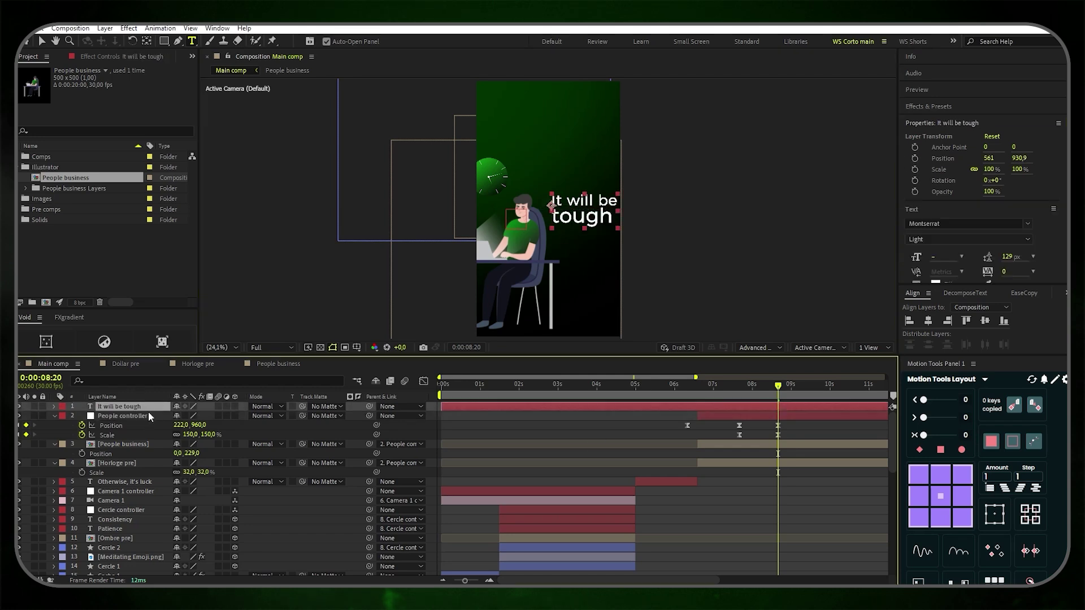
key("p")
left_click_drag(611, 229, 608, 251)
Set the whole text's leading to 140 px and trim the layer's start to align with the People controller layer
double_click(608, 239)
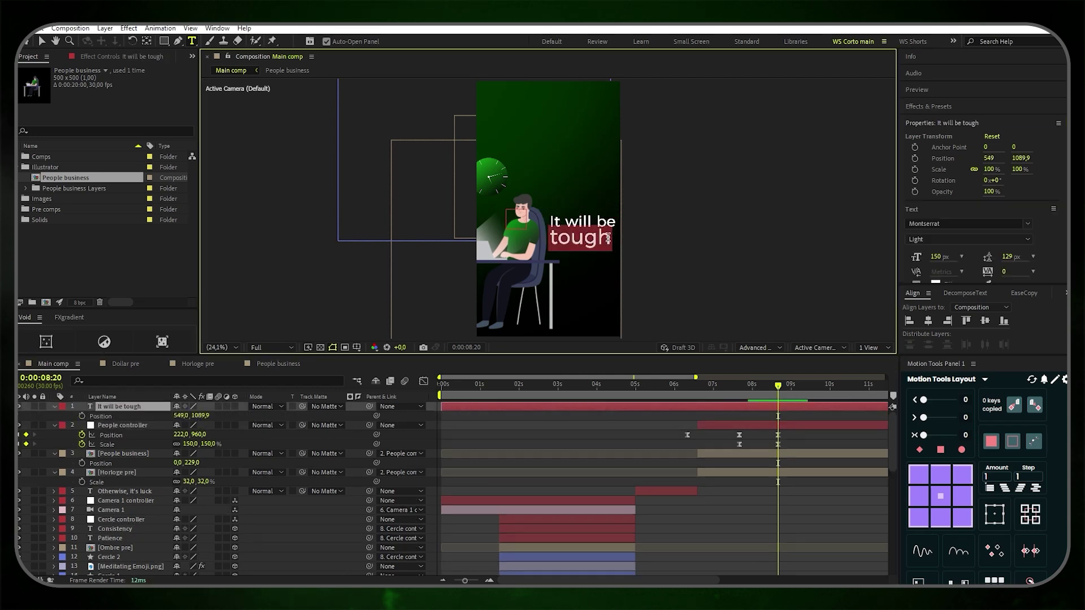
key("ctrl+a")
left_click_drag(1006, 258, 1009, 261)
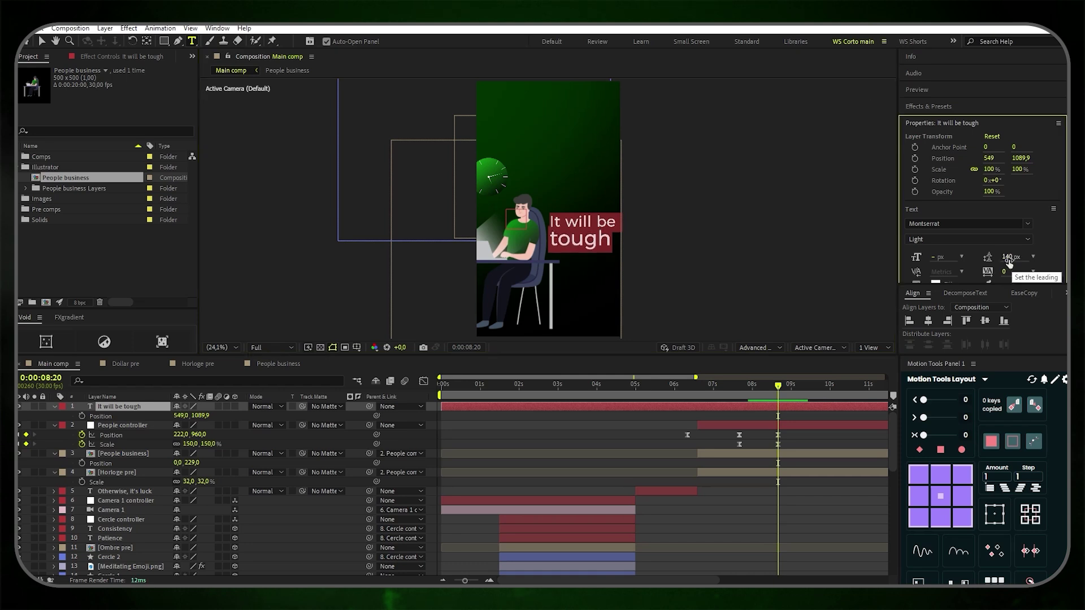
left_click_drag(440, 409, 698, 422)
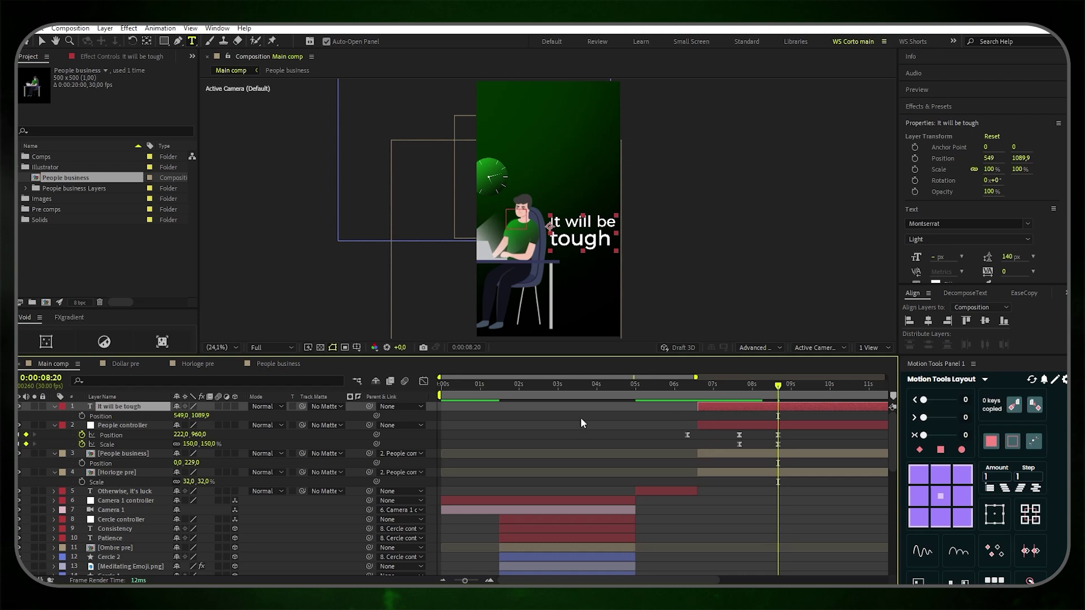
Add a Position animator to the "It will be tough" layer and set its offset to 0, 68 with the playhead at 0:00:08:18
left_click(55, 407)
left_click(53, 406)
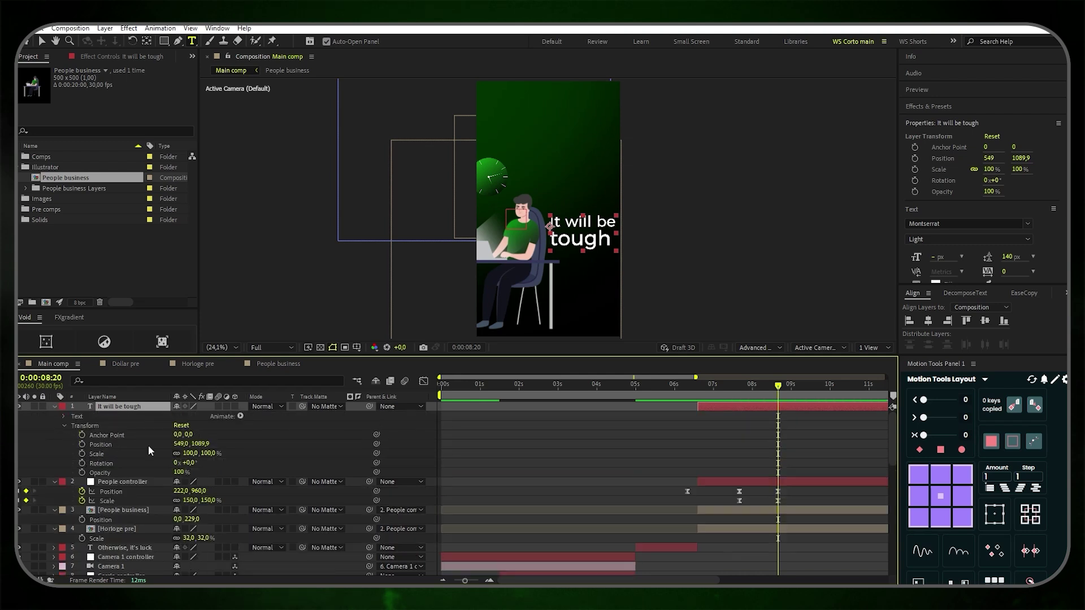
left_click(241, 416)
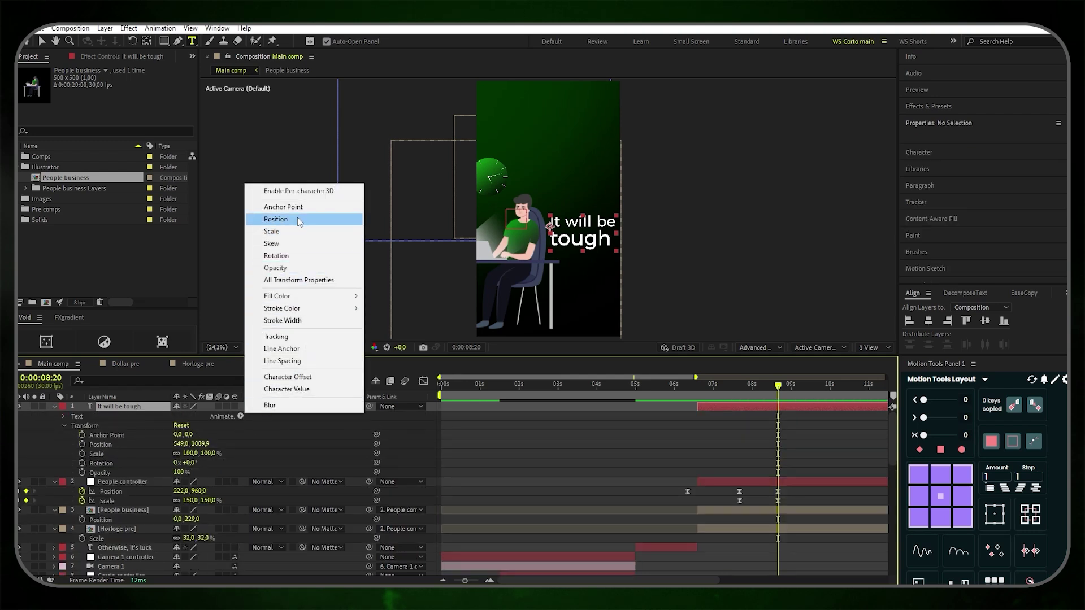
key("Escape")
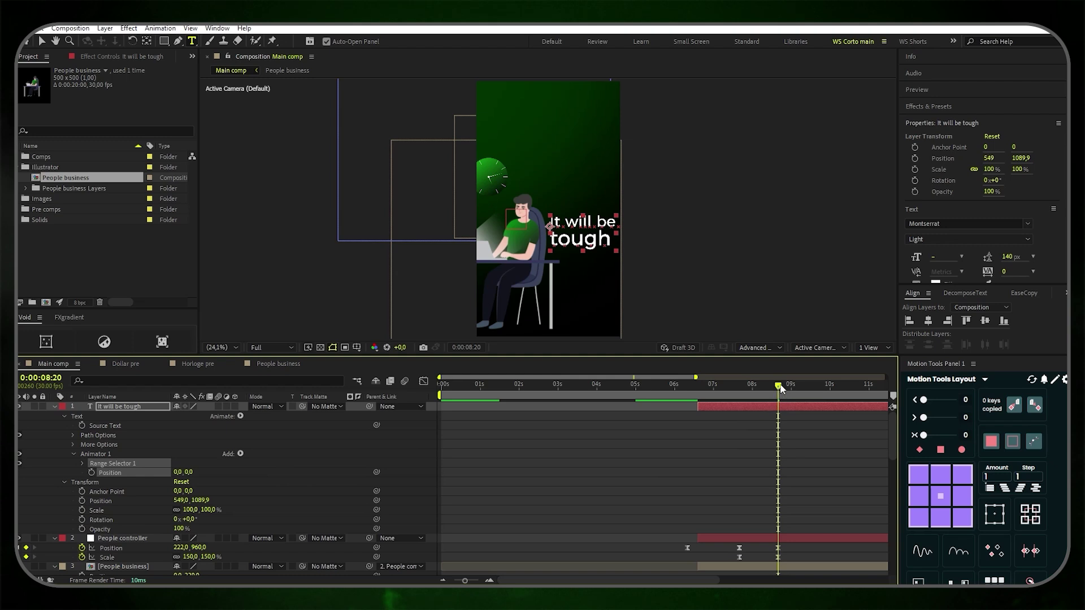
left_click_drag(782, 388, 776, 387)
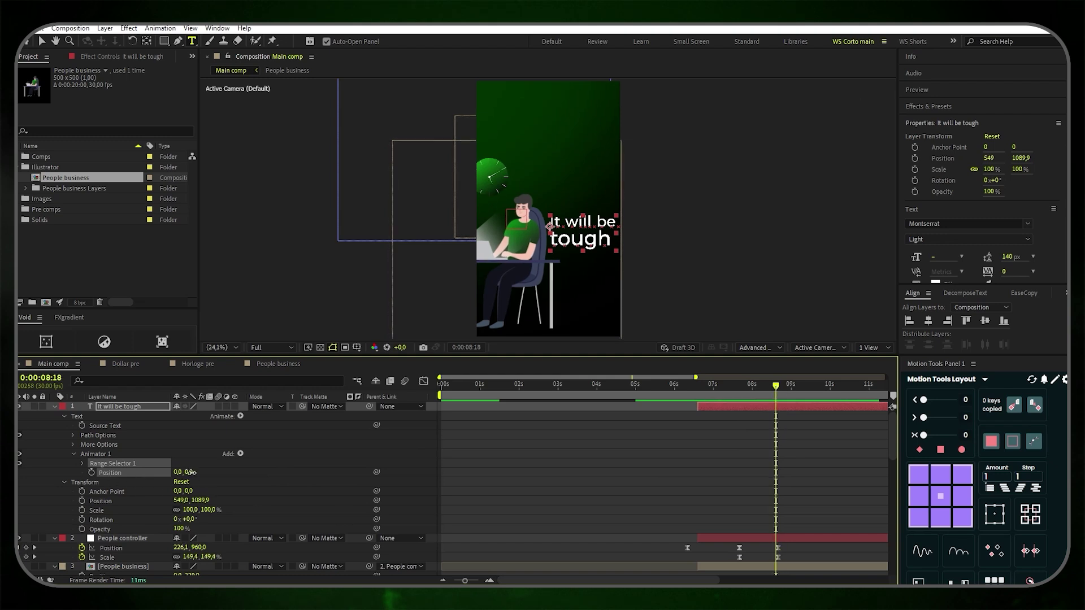
left_click_drag(191, 472, 226, 472)
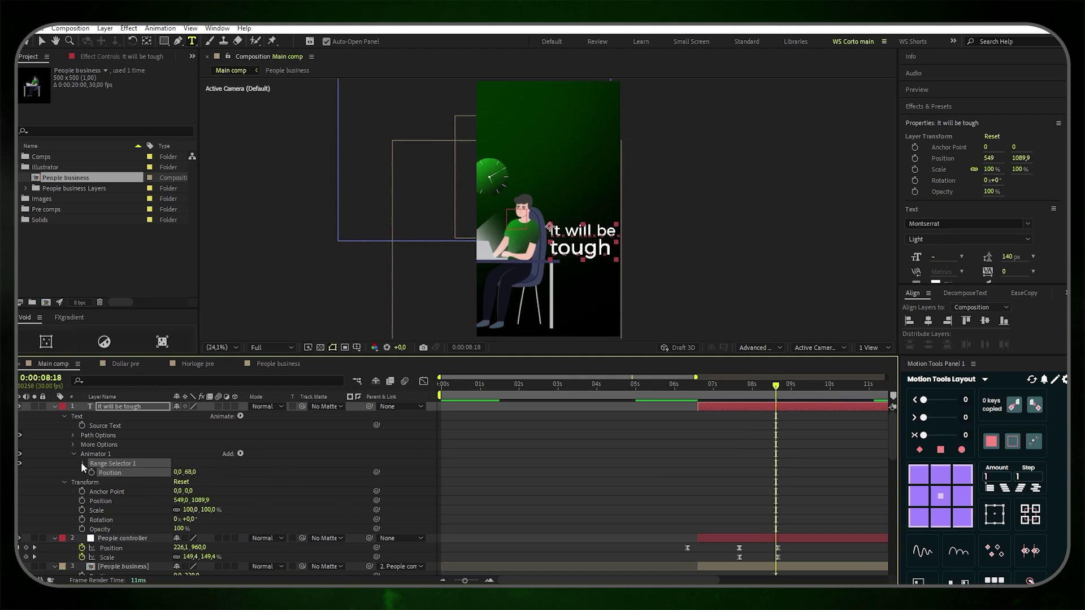
Keyframe the Position animator's range Start at 0% at 0:00:08:18 and 100% at 0:00:09:03
left_click(83, 463)
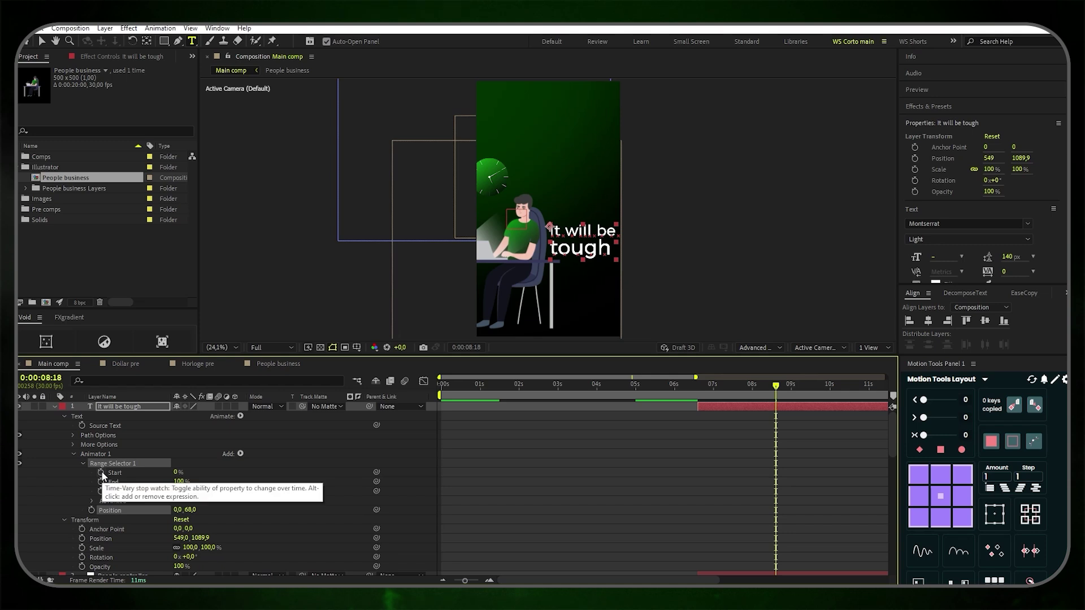
left_click(101, 473)
left_click_drag(779, 386, 796, 386)
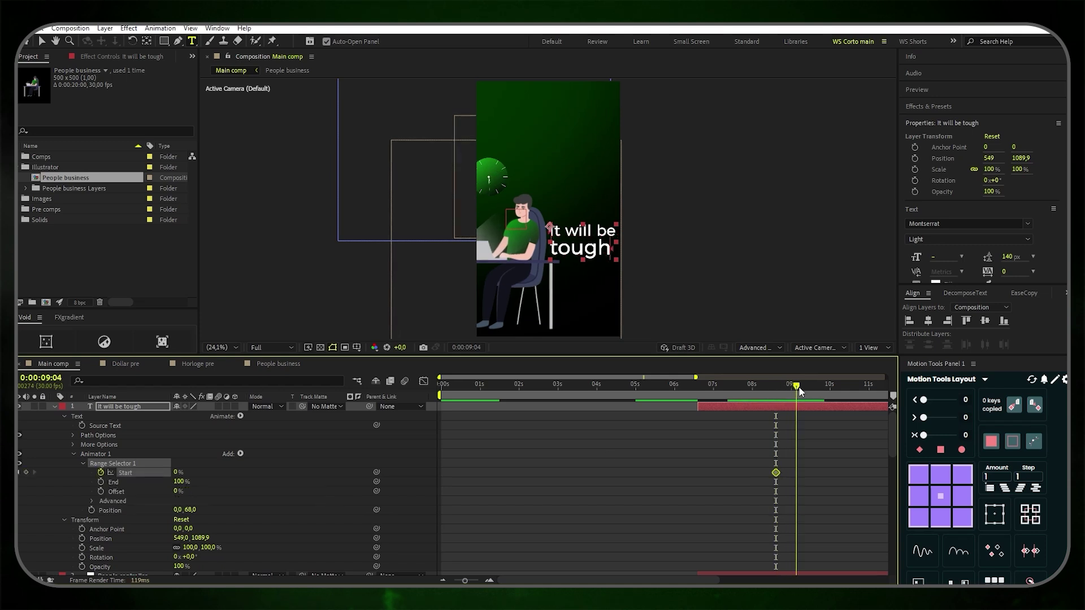
left_click_drag(177, 472, 299, 474)
left_click(88, 507)
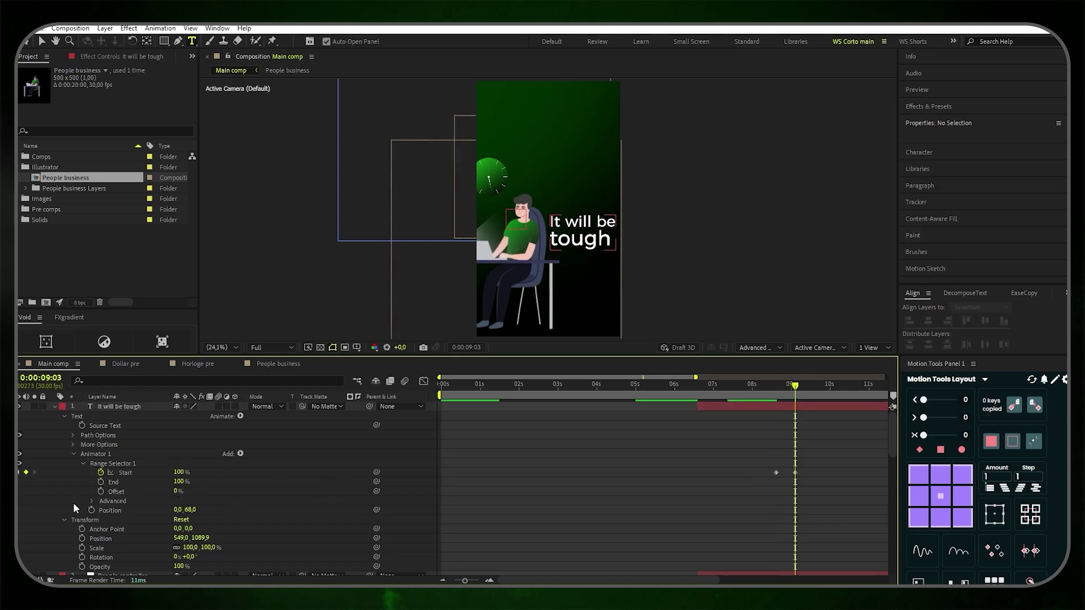
Base the Position animator's range selector on Words and apply Easy Ease to its Start keyframes
left_click(92, 501)
left_click(208, 504)
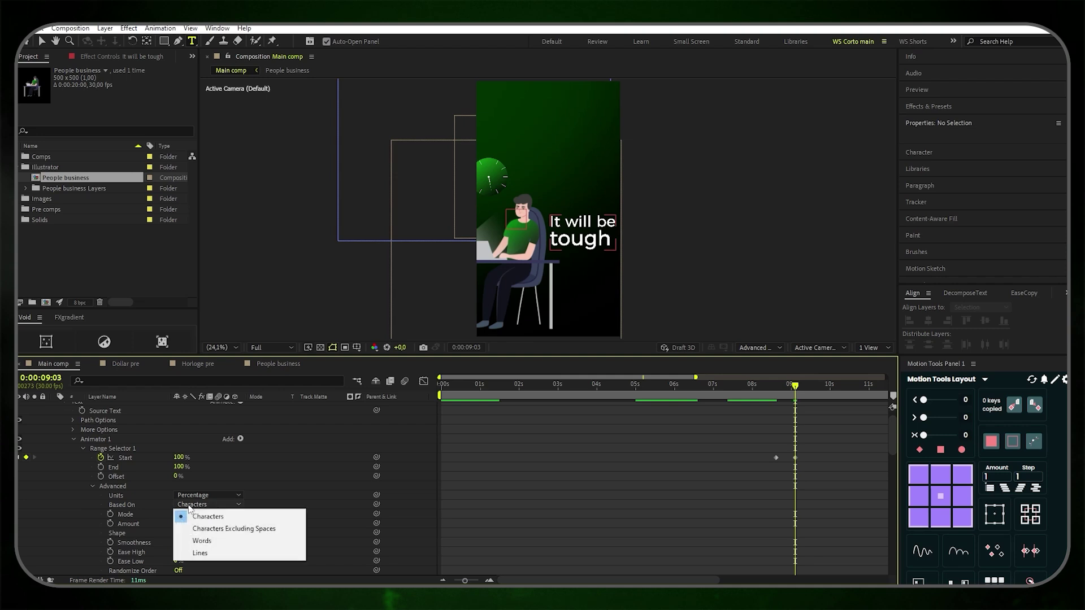
left_click(222, 543)
left_click_drag(809, 467, 740, 447)
key("F9")
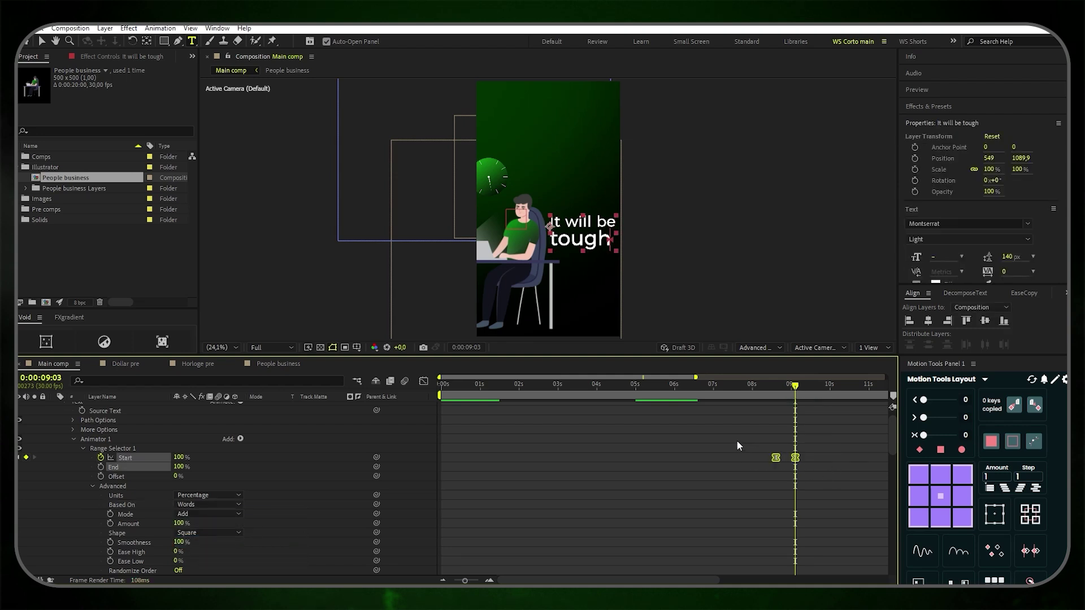
left_click(662, 457)
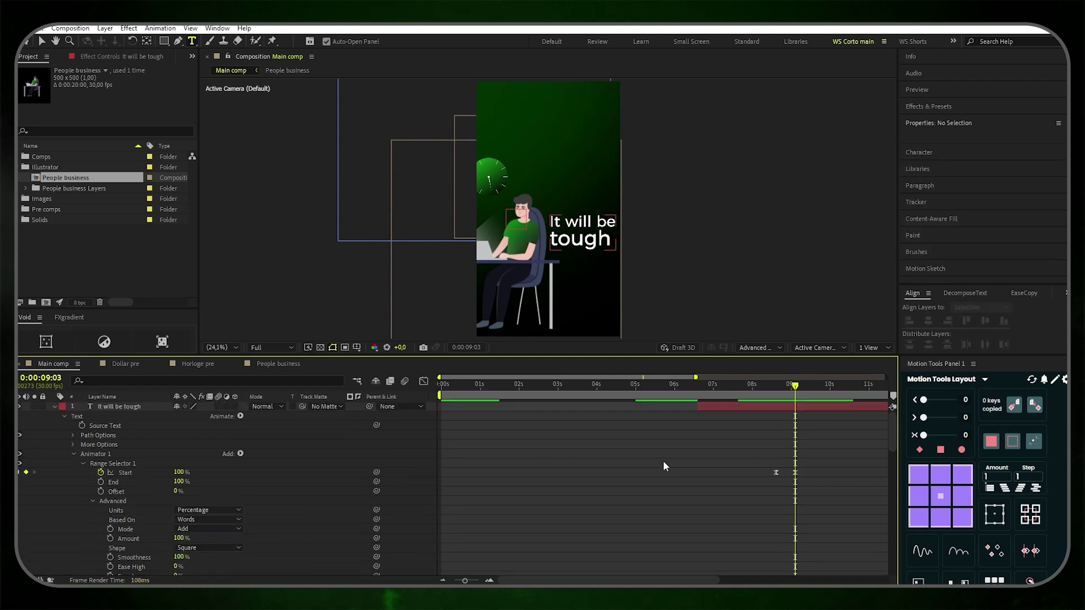
Add an Opacity animator to the "It will be tough" text and set its Opacity to 0%
left_click(240, 417)
left_click(297, 268)
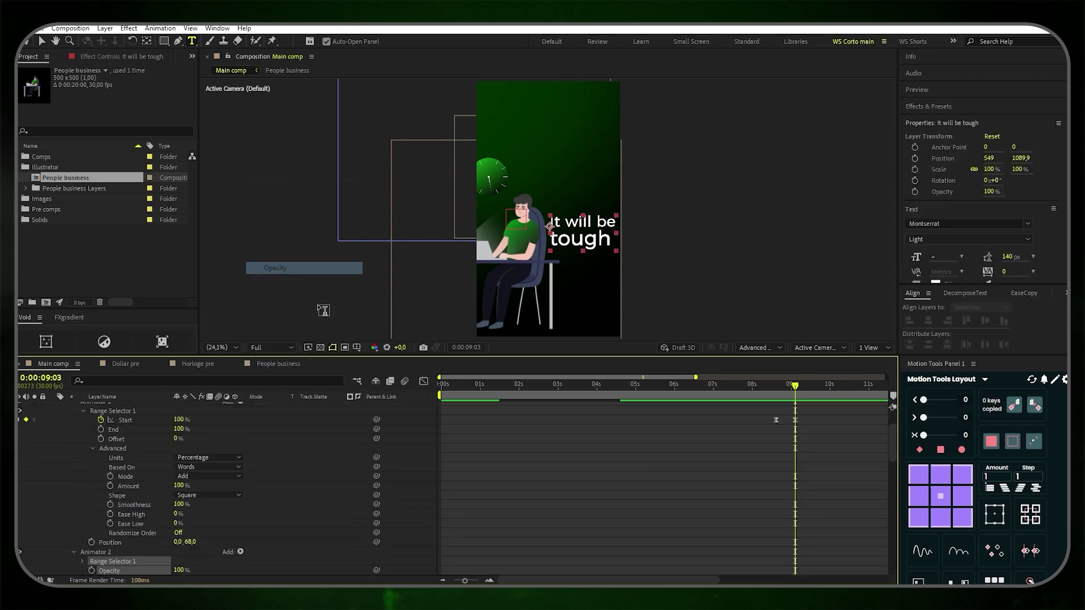
scroll(297, 469, "down", 1)
left_click(179, 542)
type("0")
key("Return")
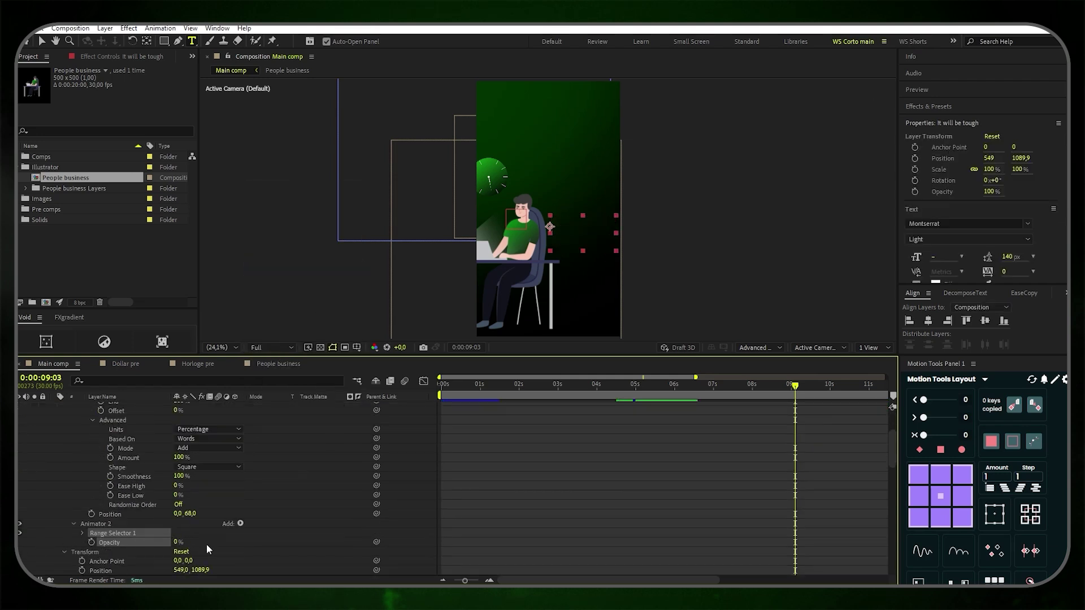
Keyframe the Opacity animator's range Start at 100% at 0:00:09:03
left_click(82, 534)
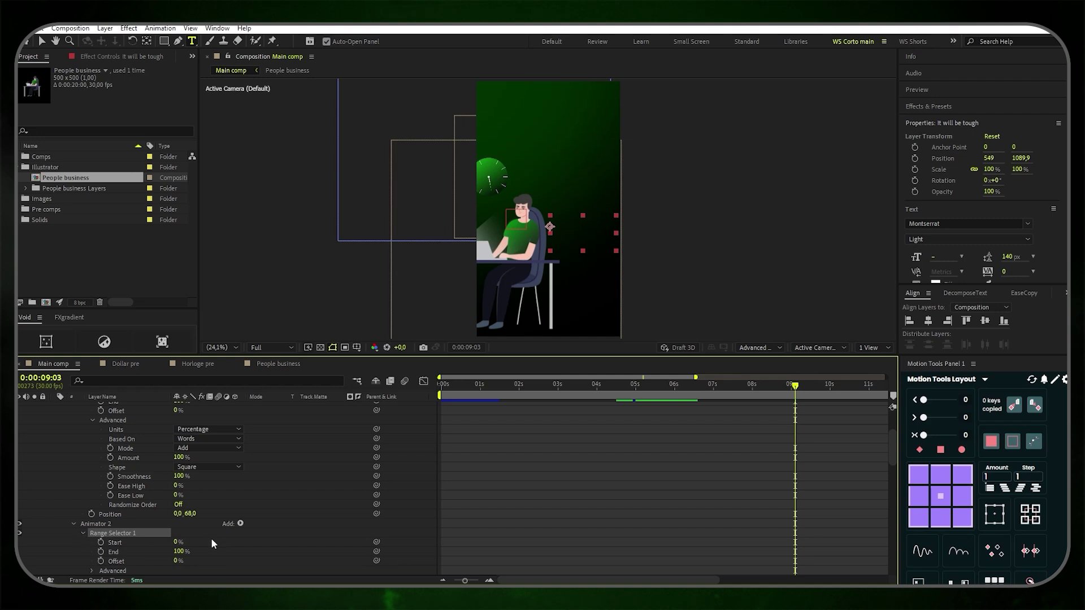
left_click(210, 538)
left_click(100, 542)
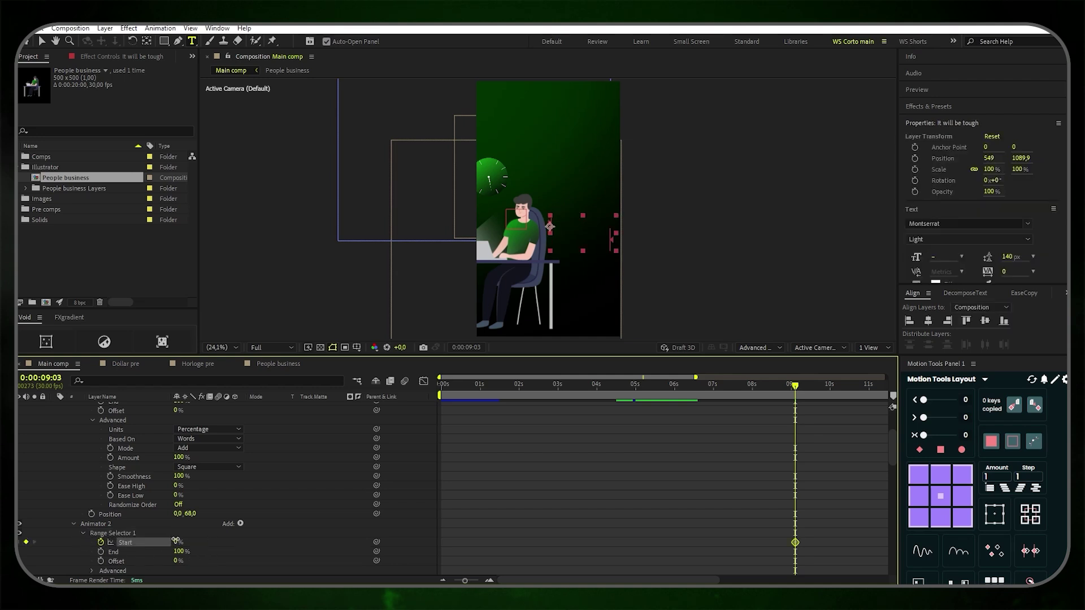
left_click(177, 542)
type("100")
left_click(710, 500)
Keyframe the Opacity animator's range Start at 0% at 0:00:08:18 and apply Easy Ease to its Start keyframes
scroll(710, 500, "up", 1)
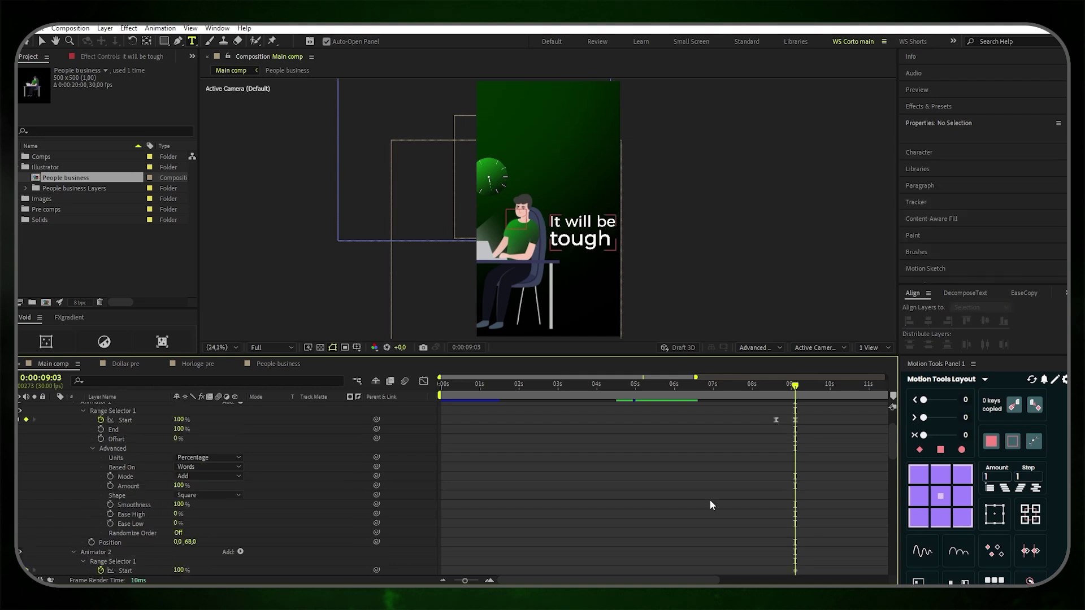
scroll(800, 419, "down", 3)
left_click_drag(789, 388, 776, 388)
left_click(181, 486)
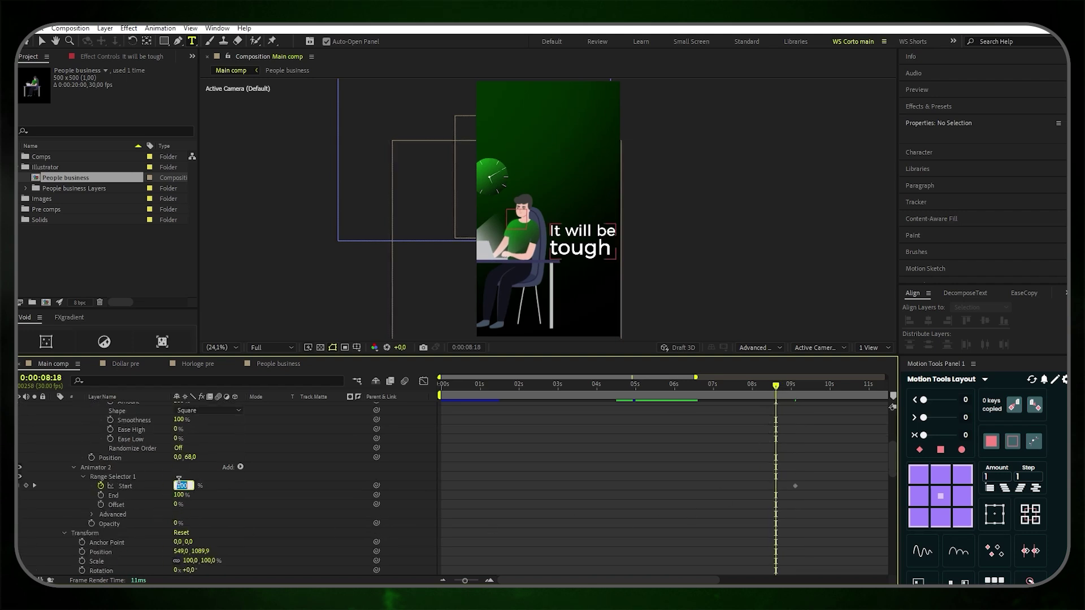
key("Return")
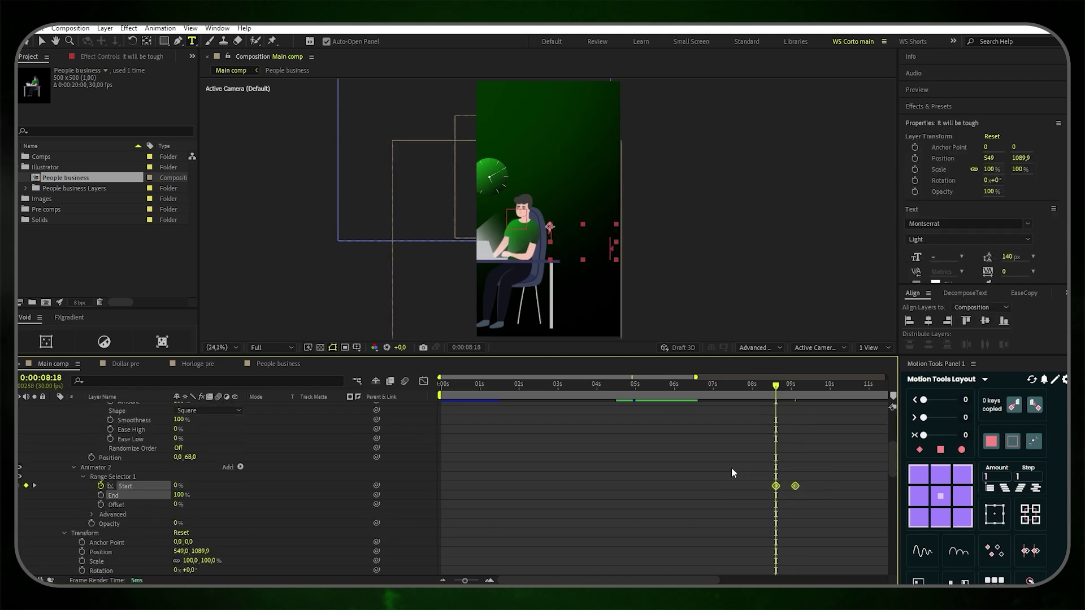
left_click(732, 473)
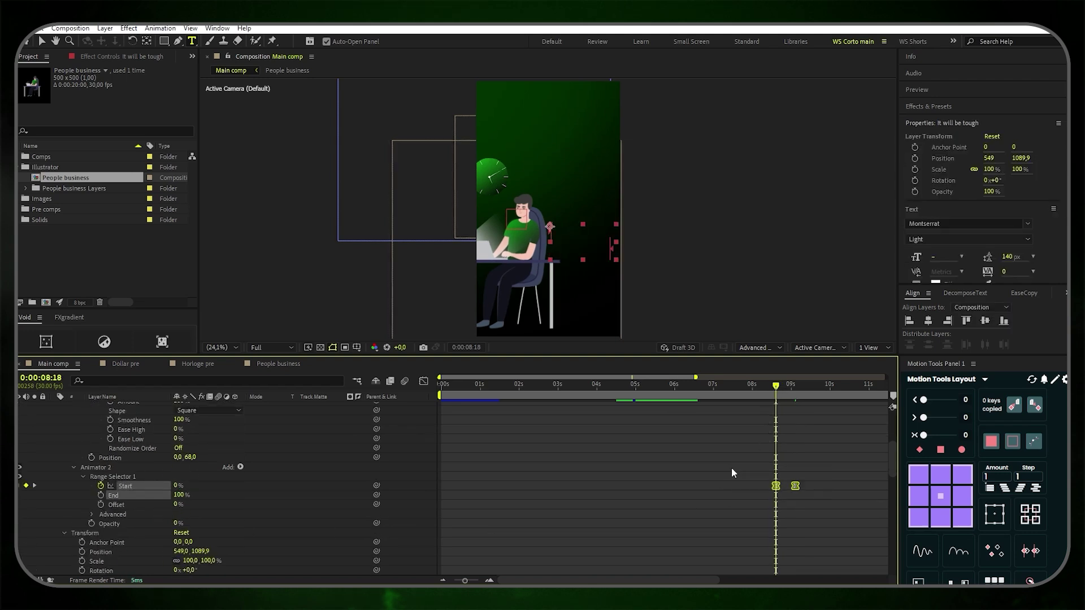
Base the Opacity animator's range selector on Words
left_click(91, 514)
scroll(63, 540, "down", 1)
left_click(198, 504)
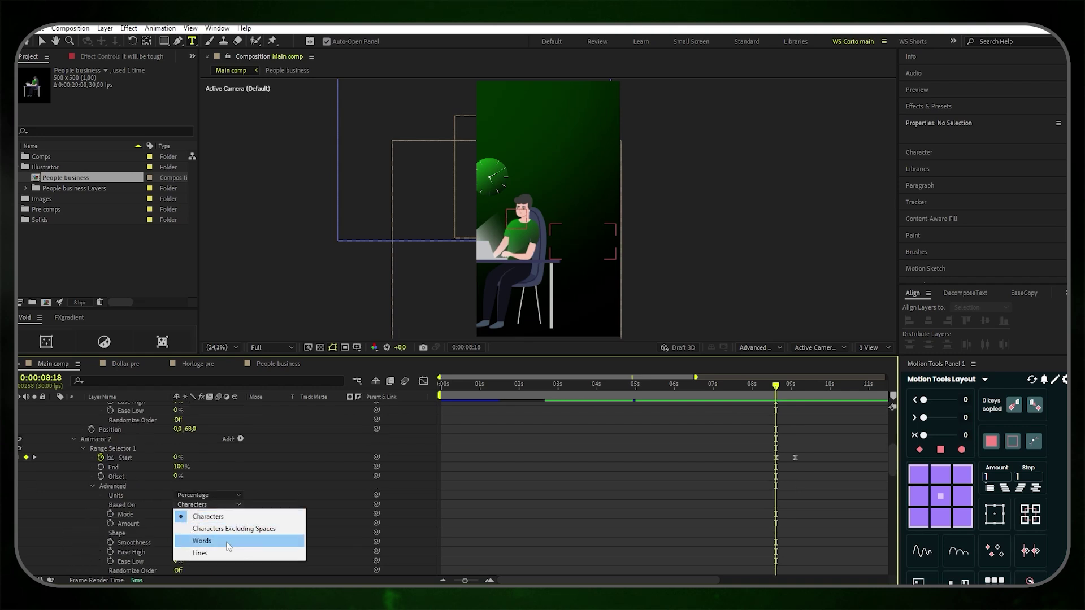
left_click(228, 546)
Show only the text layer's keyframed properties and preview the word-by-word reveal from 0:00:07:21
scroll(697, 483, "up", 5)
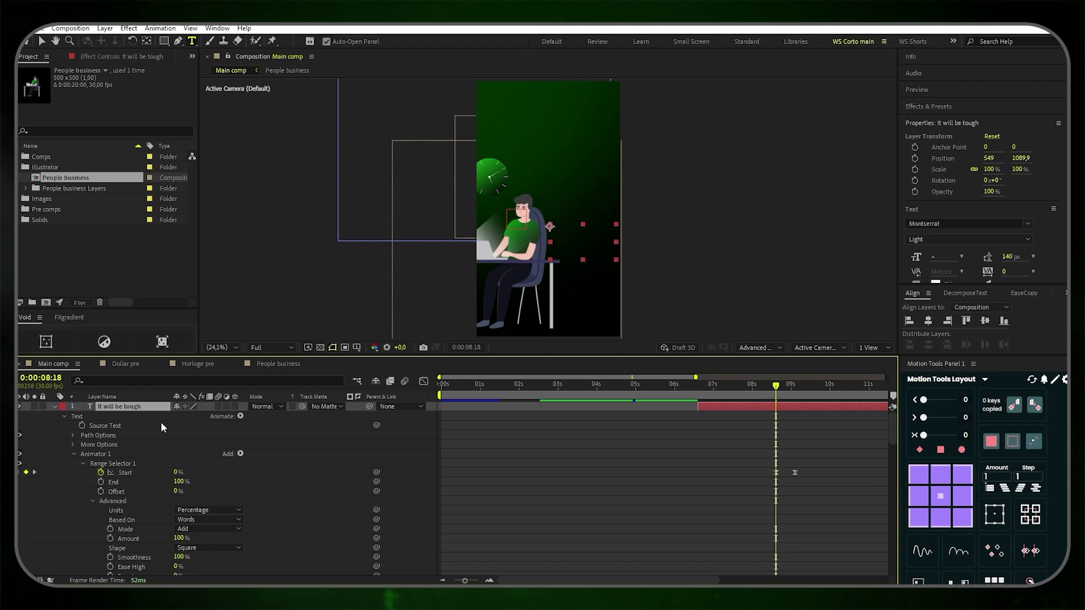
key("u")
key("j")
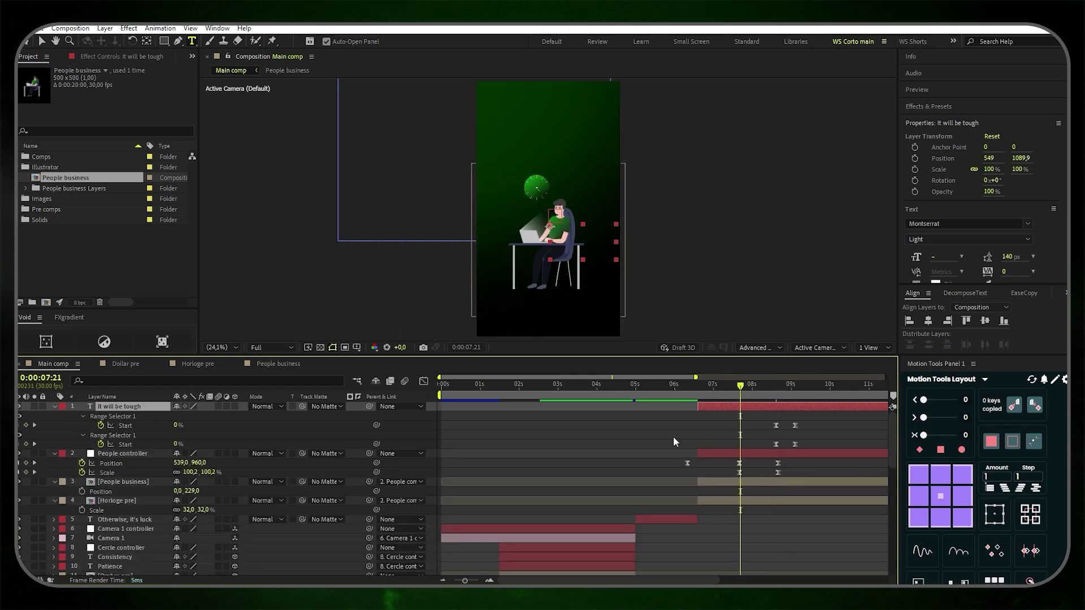
key("space")
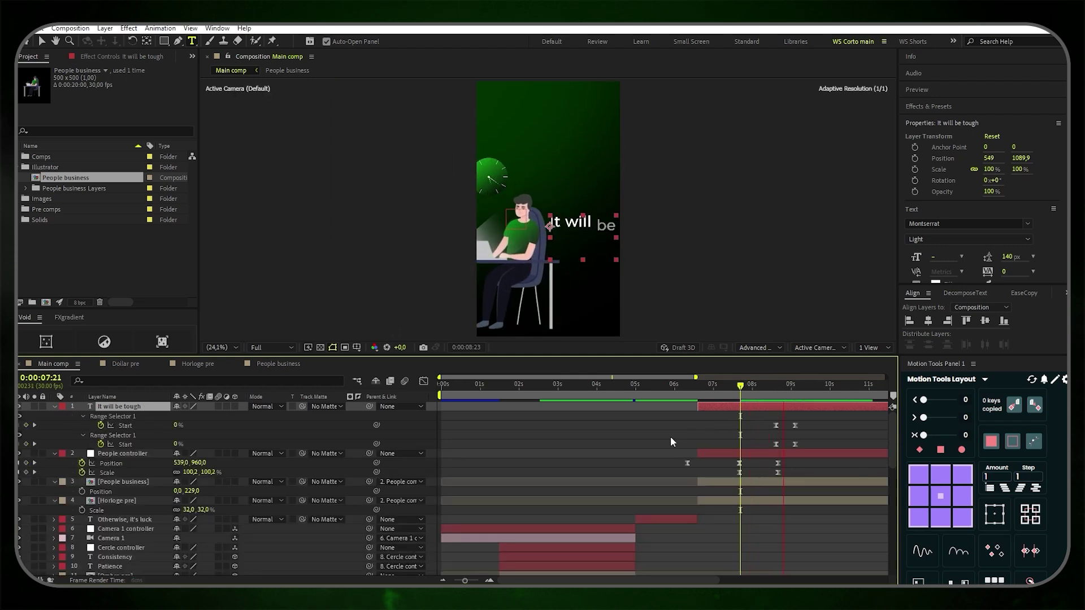
key("space")
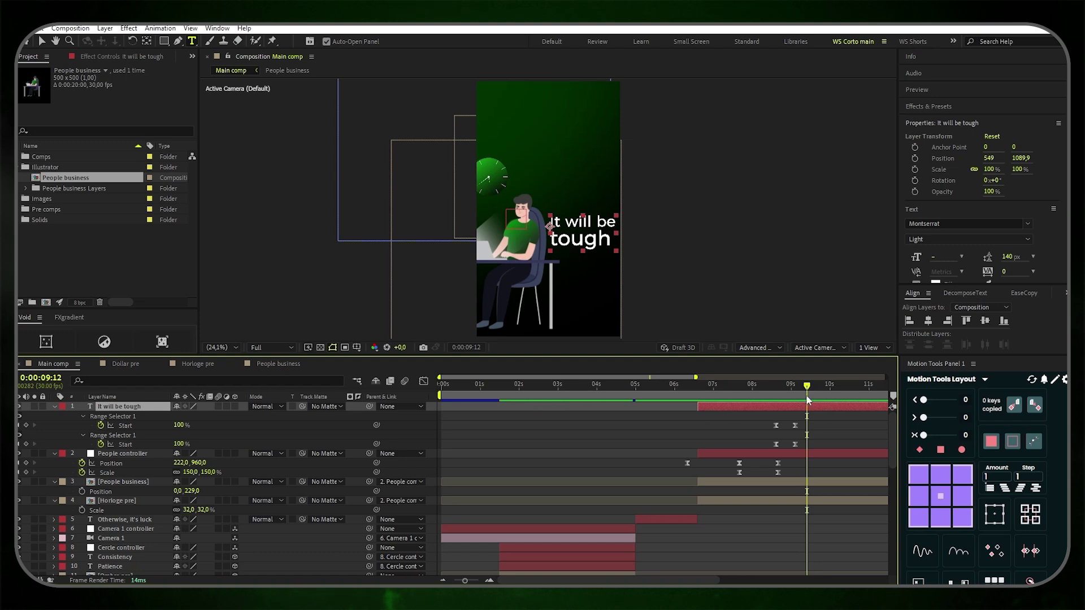
At 0:00:08:20, move the "It will be tough" layer below People controller and parent it to People controller
left_click_drag(808, 387, 779, 387)
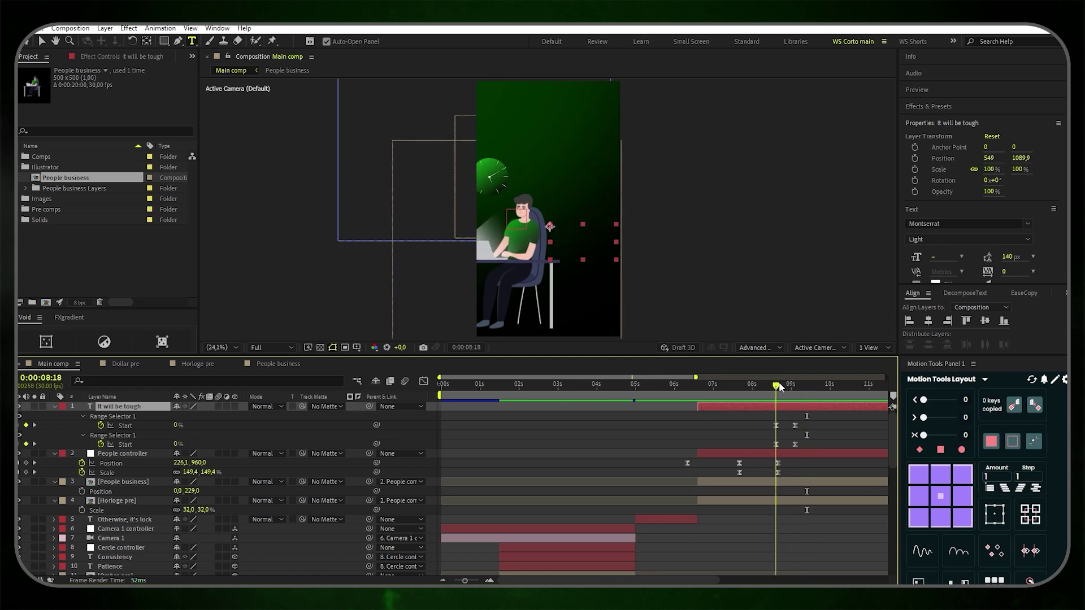
key("Page_Down")
key("Page_Down")
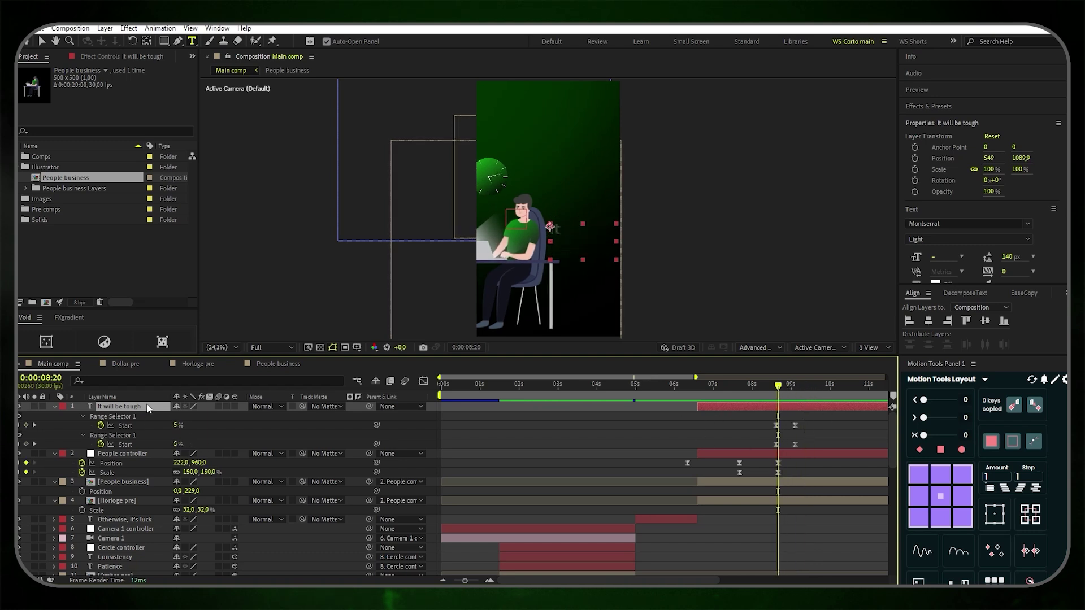
key("ctrl+[")
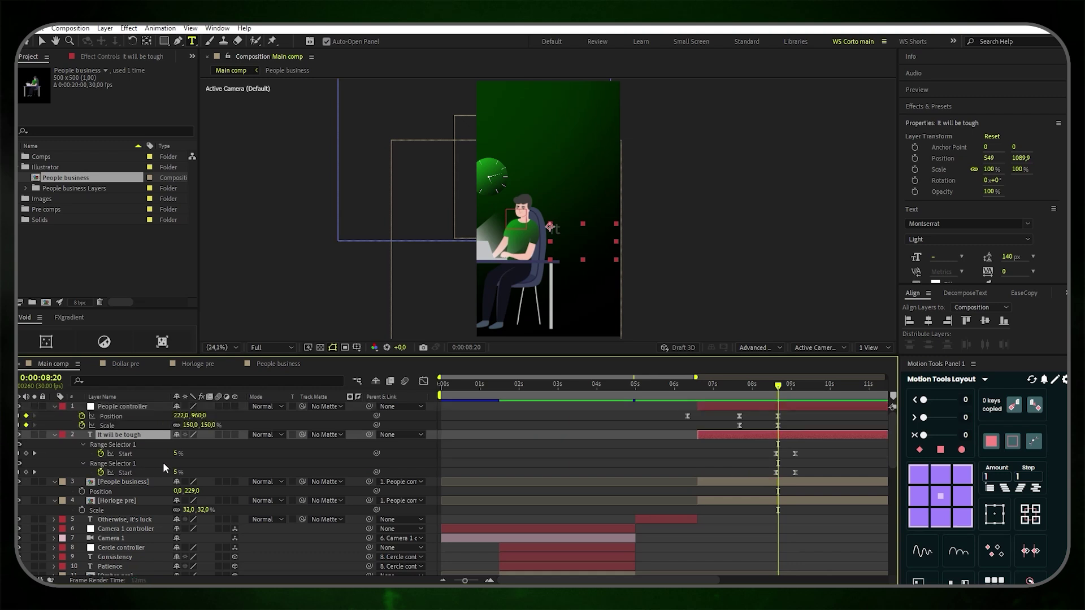
left_click_drag(369, 435, 134, 408)
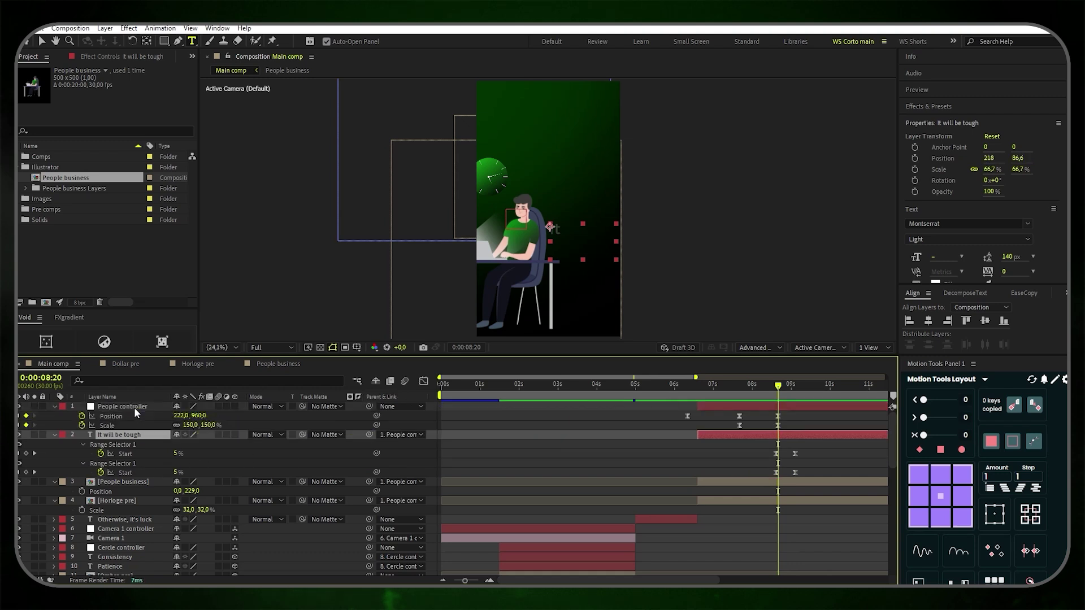
left_click(53, 435)
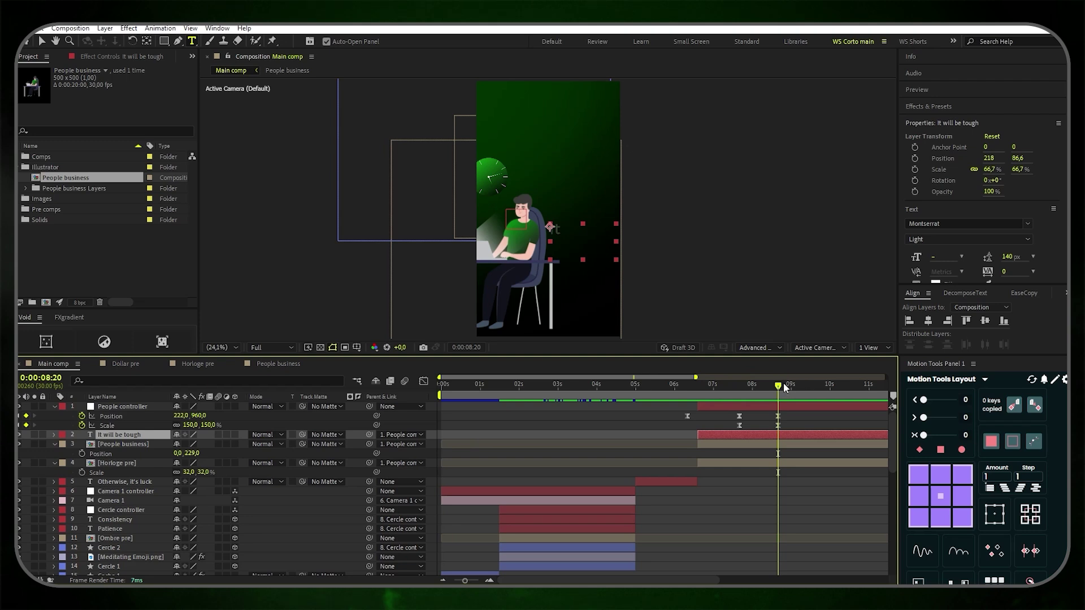
Keyframe People controller's Position at -836, 960 at 0:00:10:10 to slide the scene and text out of frame
left_click(835, 388)
left_click(844, 389)
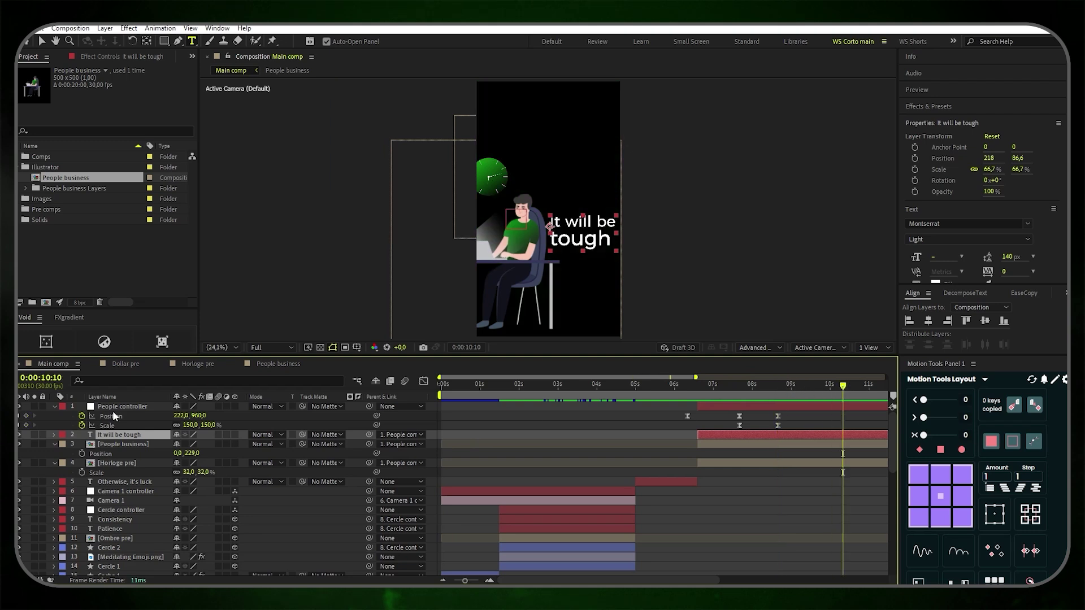
left_click(168, 418)
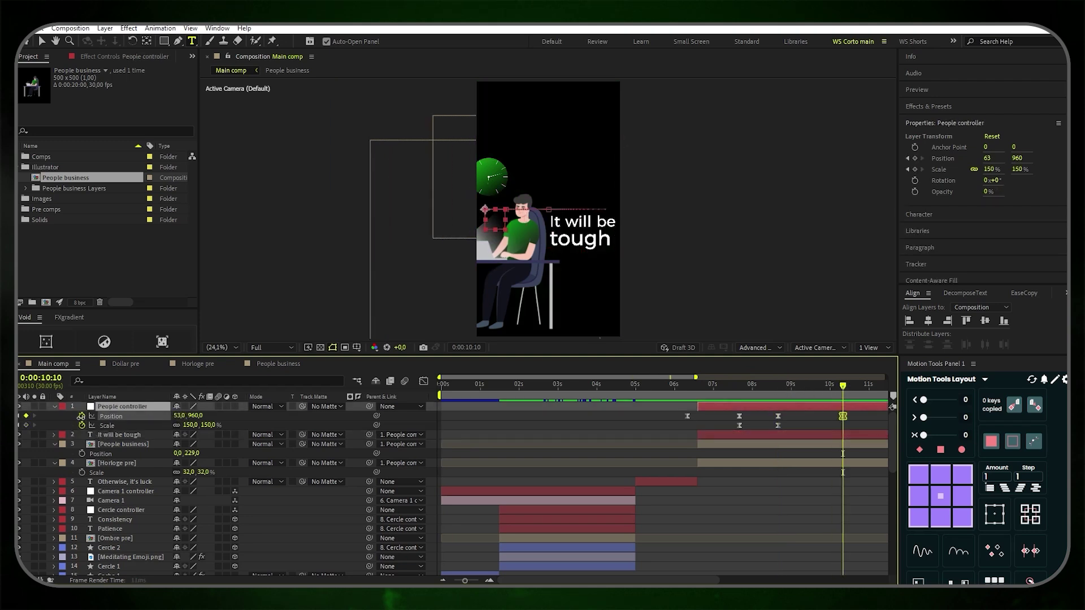
key("ctrl+v")
left_click_drag(857, 415, 767, 416)
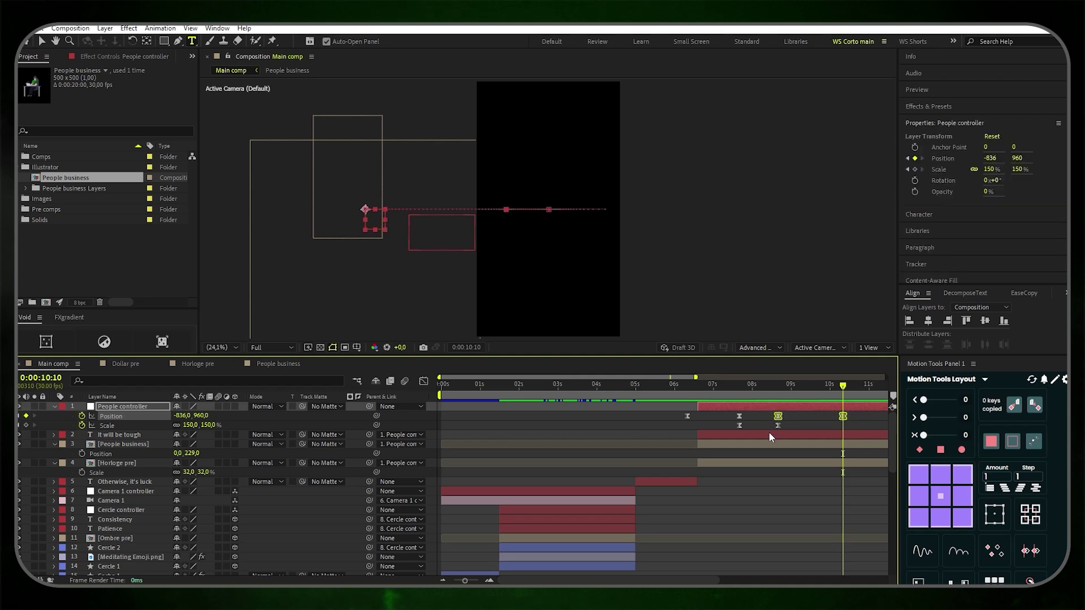
Reshape the speed graph of People controller's last Position move so it starts slowly and peaks near the end
left_click(423, 382)
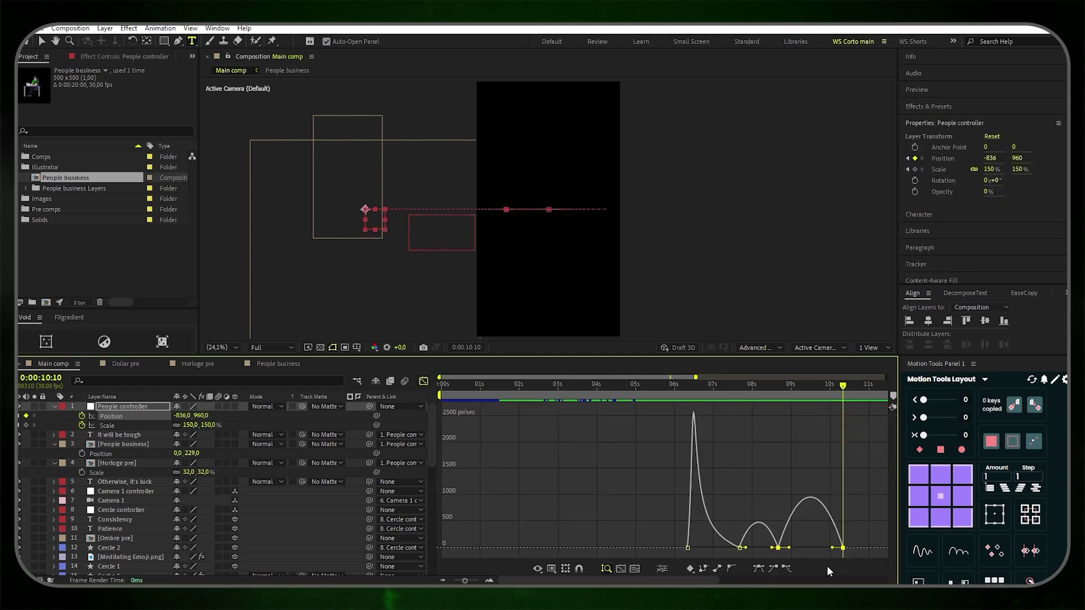
left_click_drag(465, 580, 469, 581)
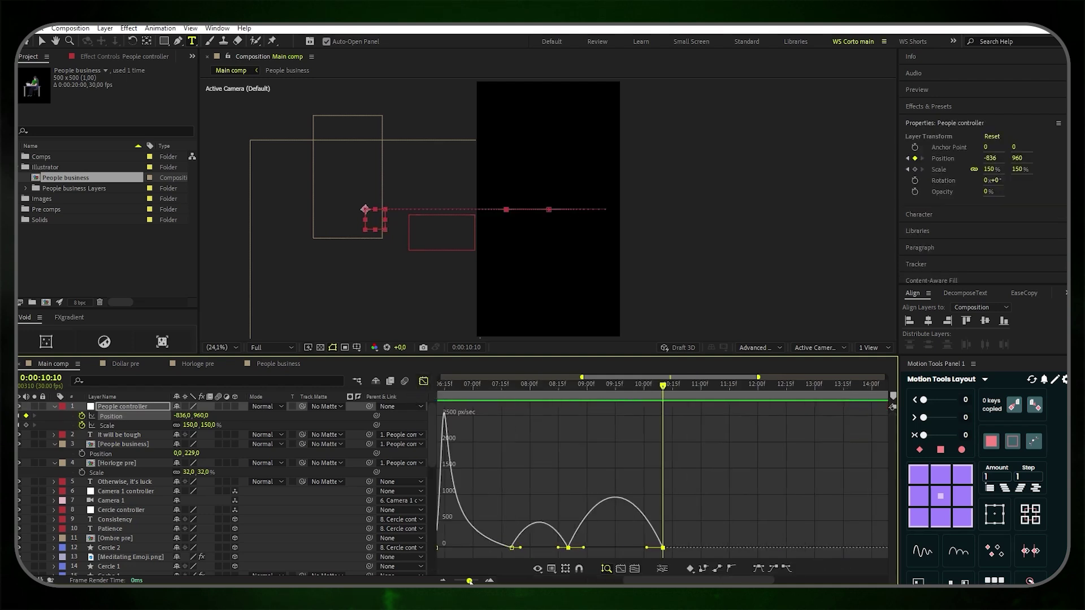
left_click(564, 547)
left_click_drag(580, 549, 612, 548)
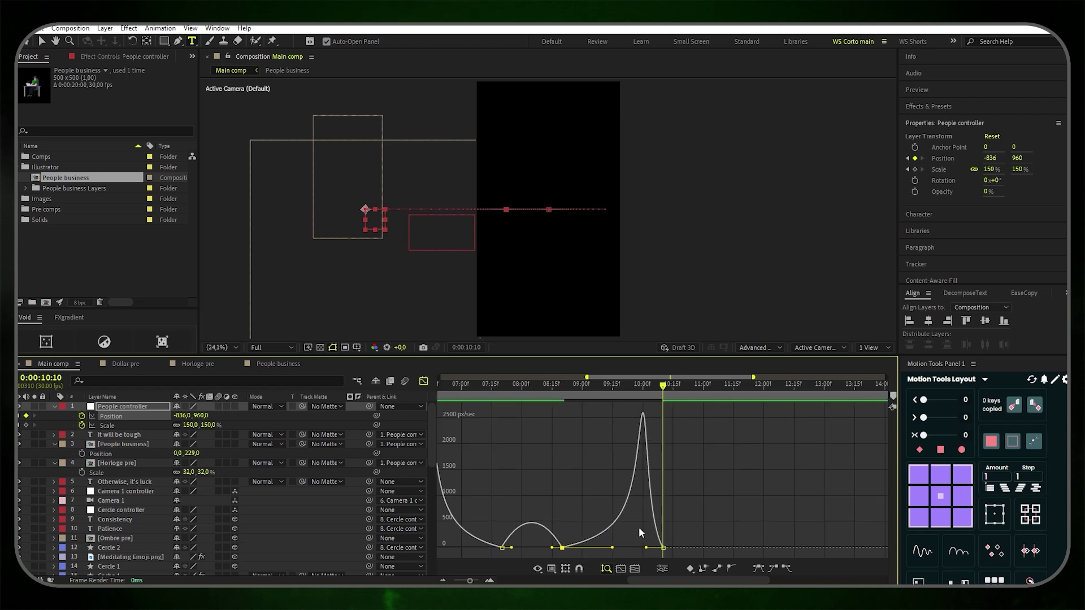
left_click(424, 381)
Cut off the People controller, "It will be tough", People business and Horloge pre layers at 0:00:09:25
left_click_drag(739, 390, 723, 390)
left_click(681, 463)
left_click(689, 408, "shift")
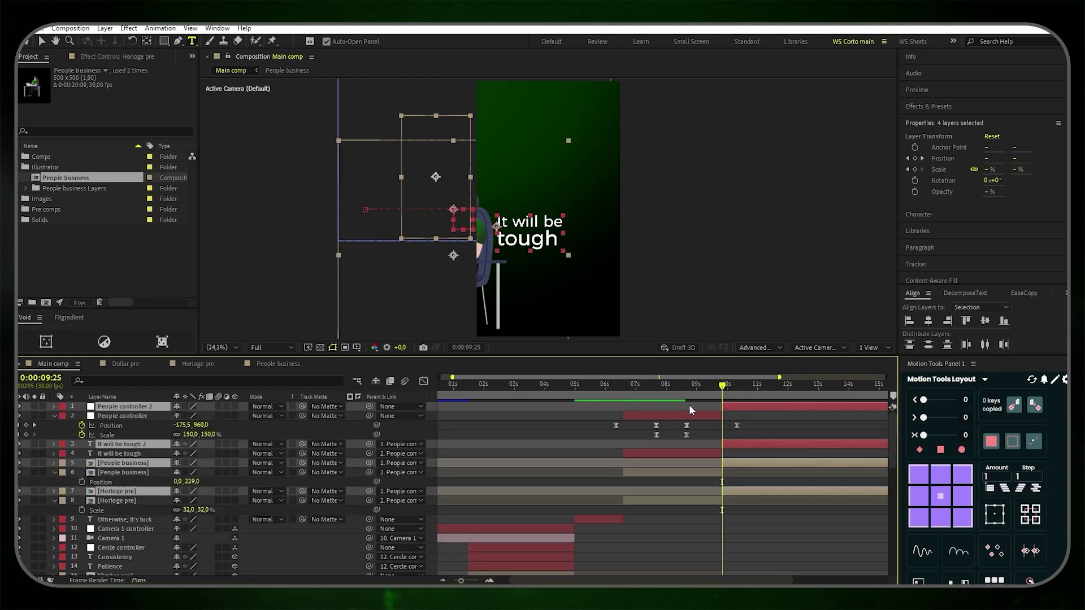
key("alt+]")
key("ctrl+shift+a")
Trim the end of the Background 3 layer to 0:00:09:25 and collapse the People business and Horloge pre layers
scroll(689, 404, "down", 10)
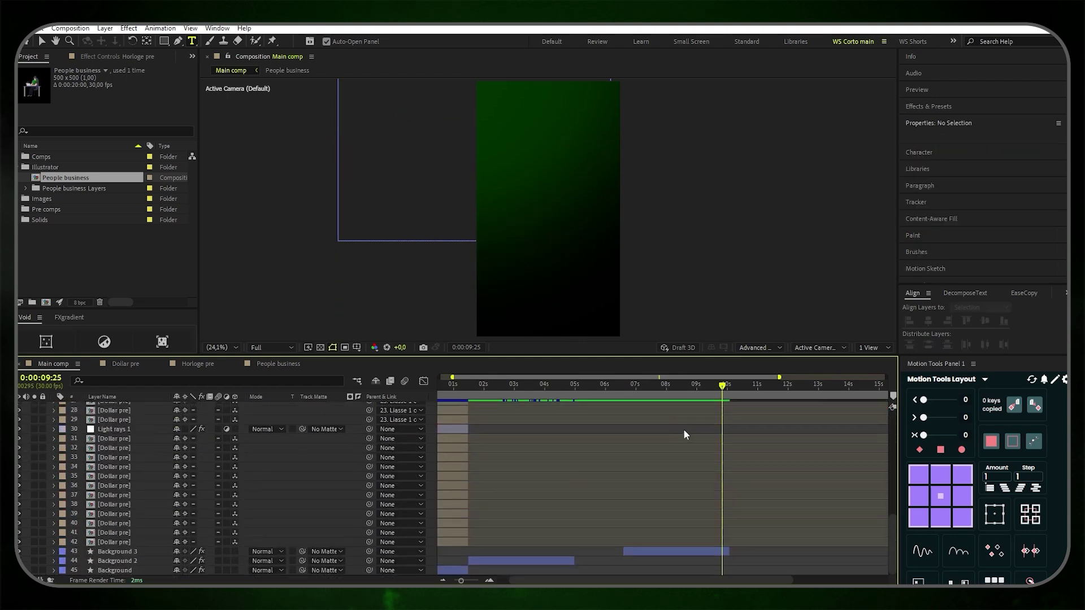
left_click(726, 552)
key("alt+]")
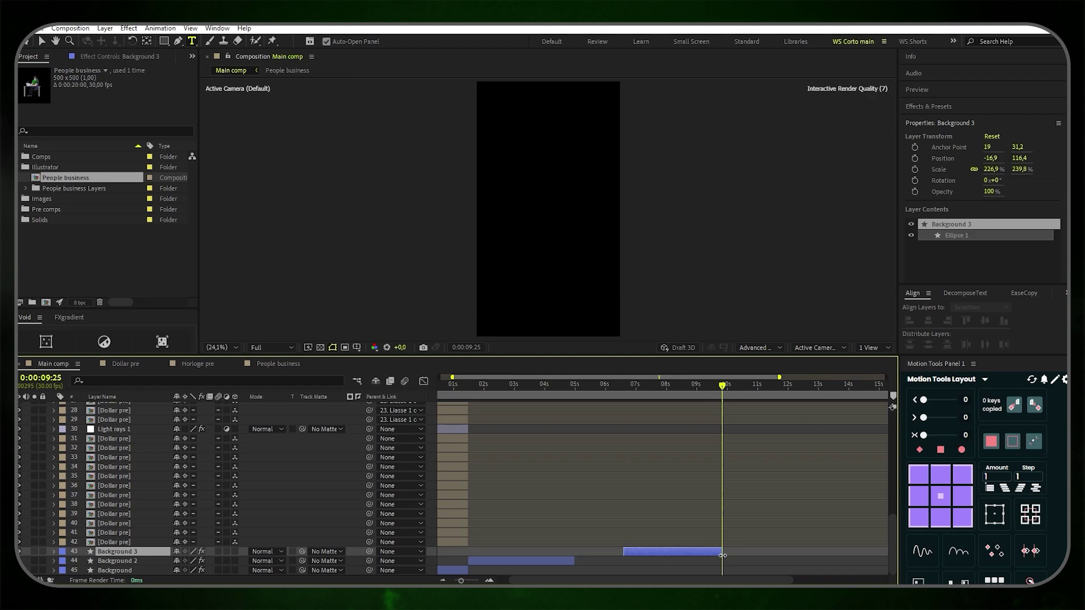
key("ctrl+shift+a")
scroll(734, 555, "up", 10)
key("u")
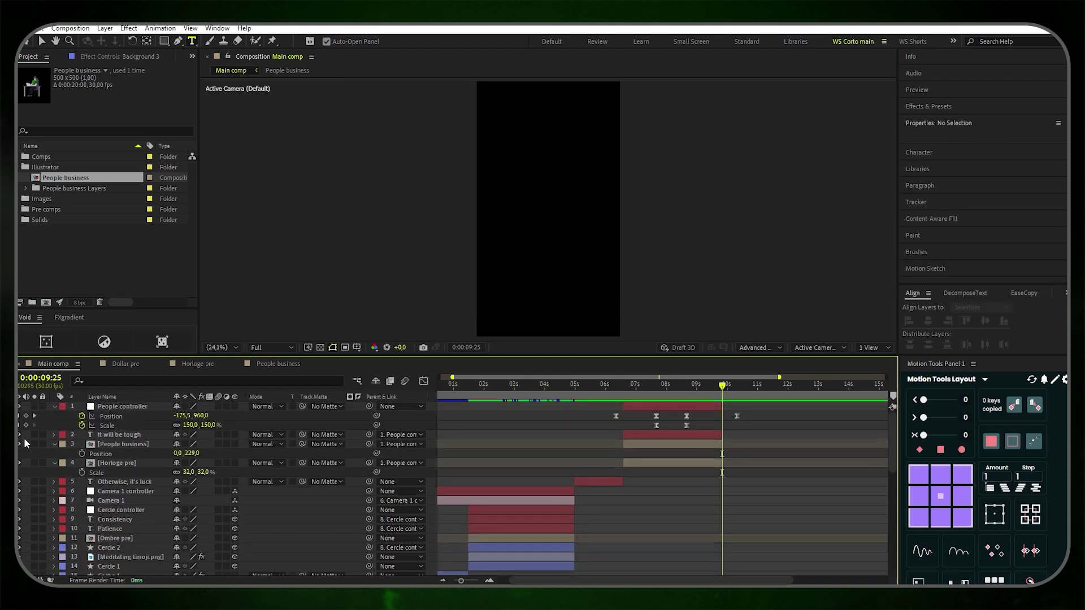
left_click(55, 444)
left_click(52, 454)
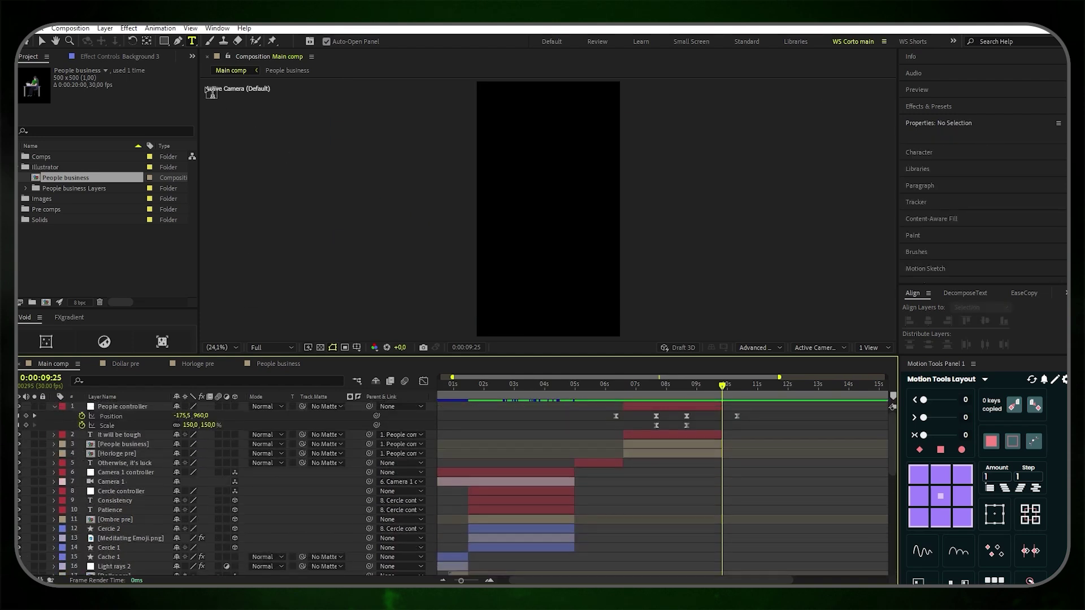
Draw a rectangle shape in the middle of the comp and centre its anchor point
left_click(164, 42)
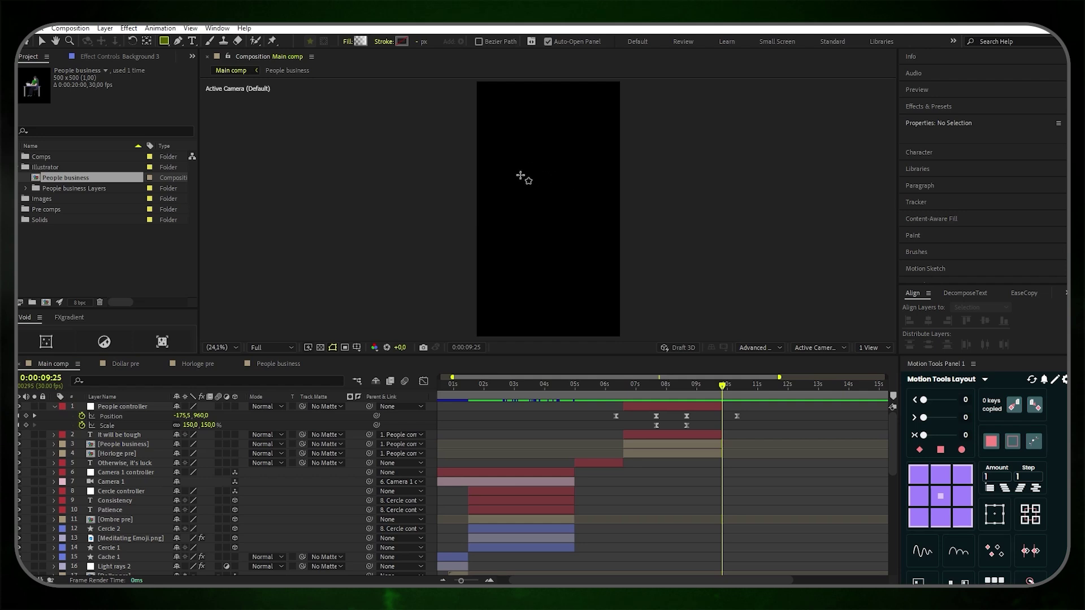
mouse_move(513, 167)
left_mouse_down()
mouse_move(589, 287)
mouse_move(597, 277)
left_mouse_up()
key("ctrl+alt+Home")
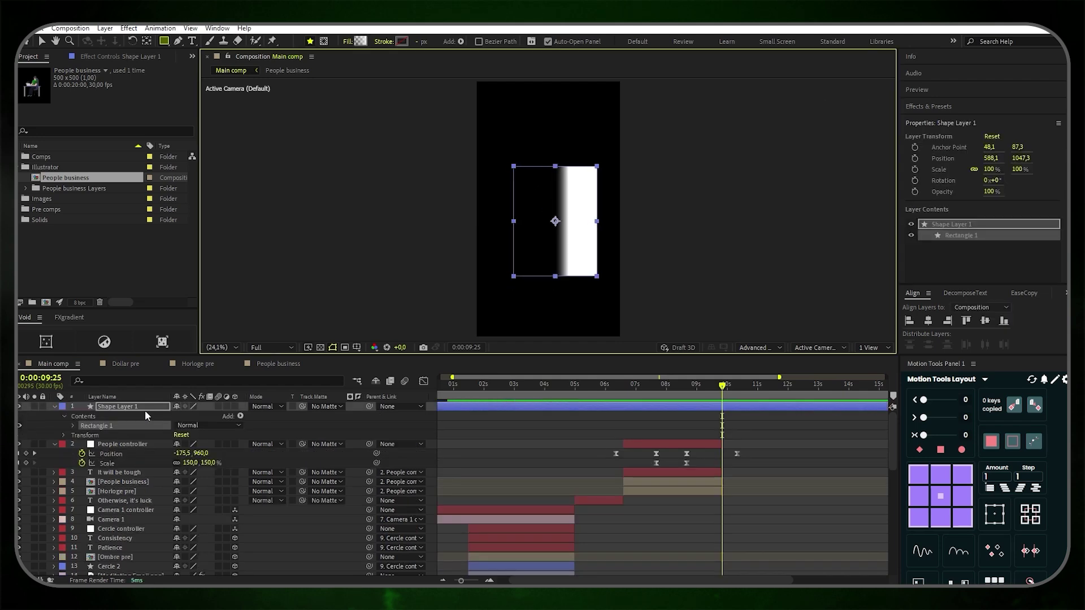
Rename the new shape layer as Rectangle 1 and trim its start to 0:00:09:25
left_click(144, 411)
right_click(144, 412)
left_click(181, 377)
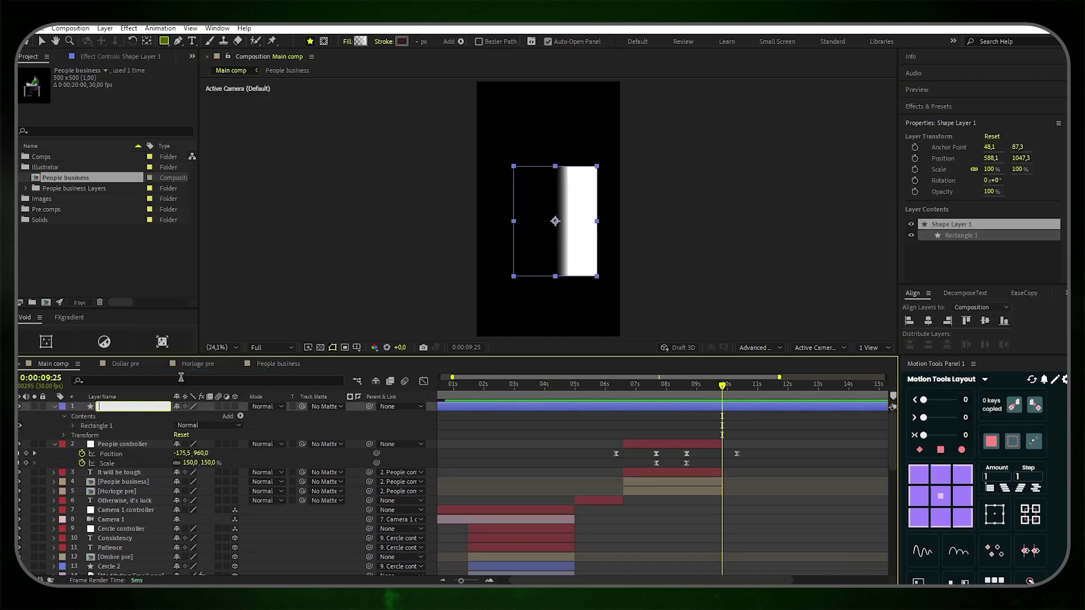
type("Rectangle 1")
key("Return")
left_click_drag(540, 580, 529, 581)
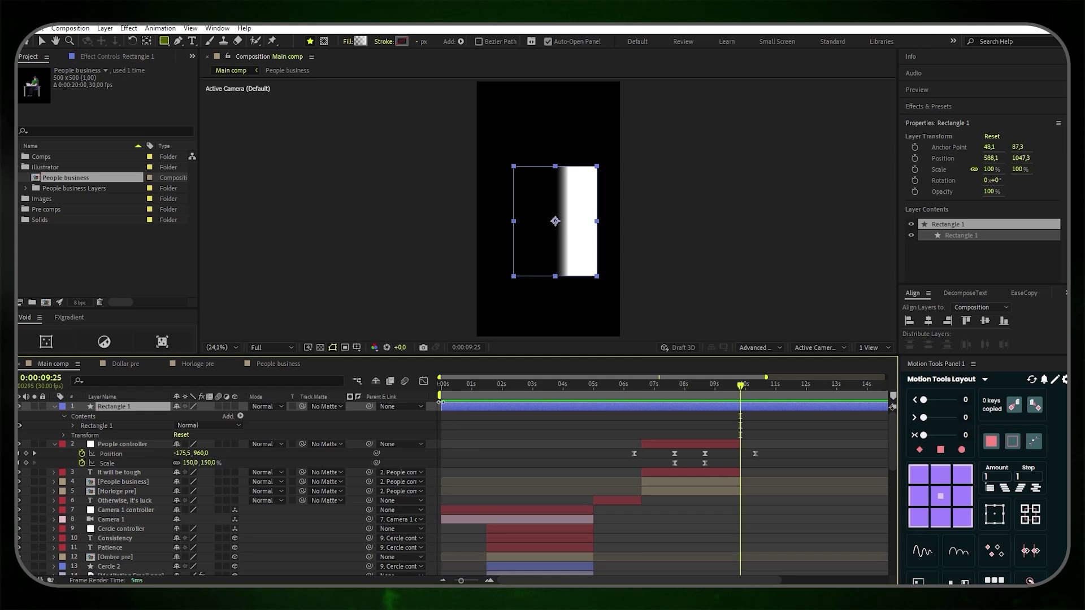
left_click_drag(440, 407, 744, 427)
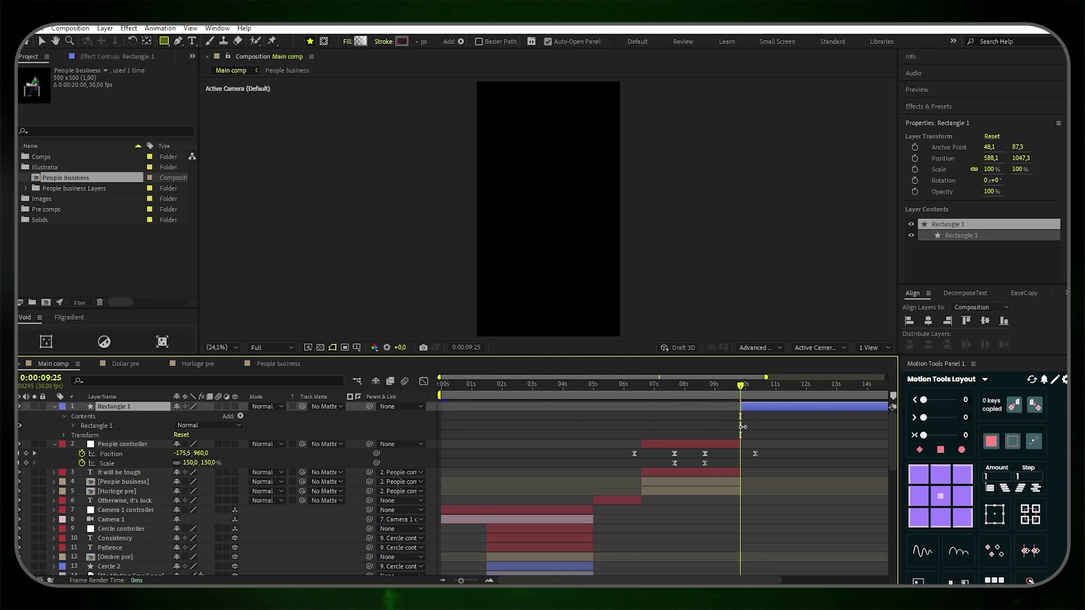
Set the rectangle's linear gradient fill to run from black to dark green 074F03
left_click(360, 42)
left_click(132, 177)
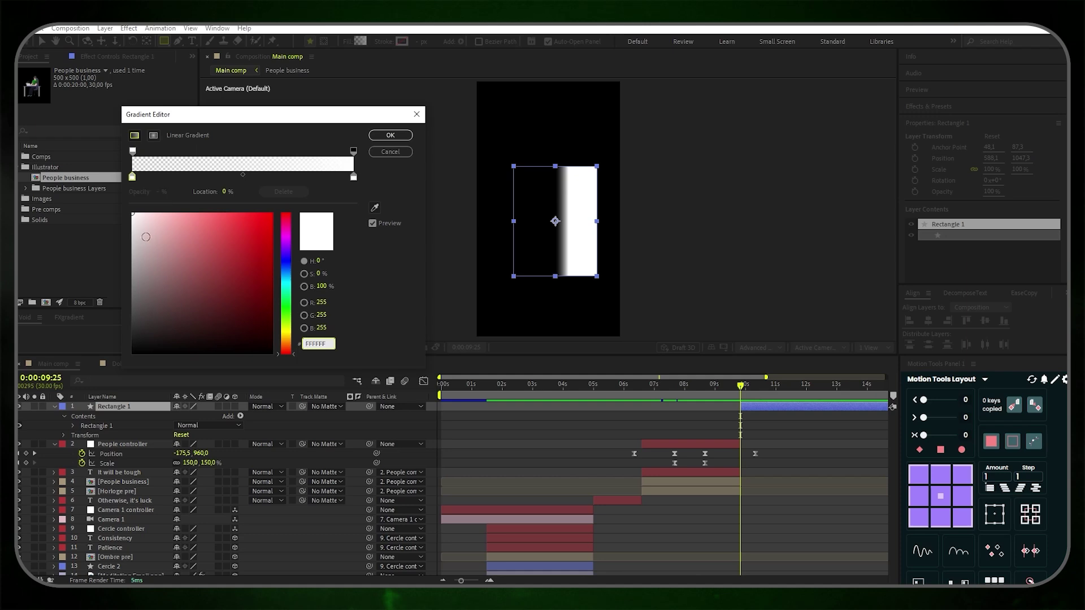
left_click_drag(141, 316, 65, 329)
left_click(354, 177)
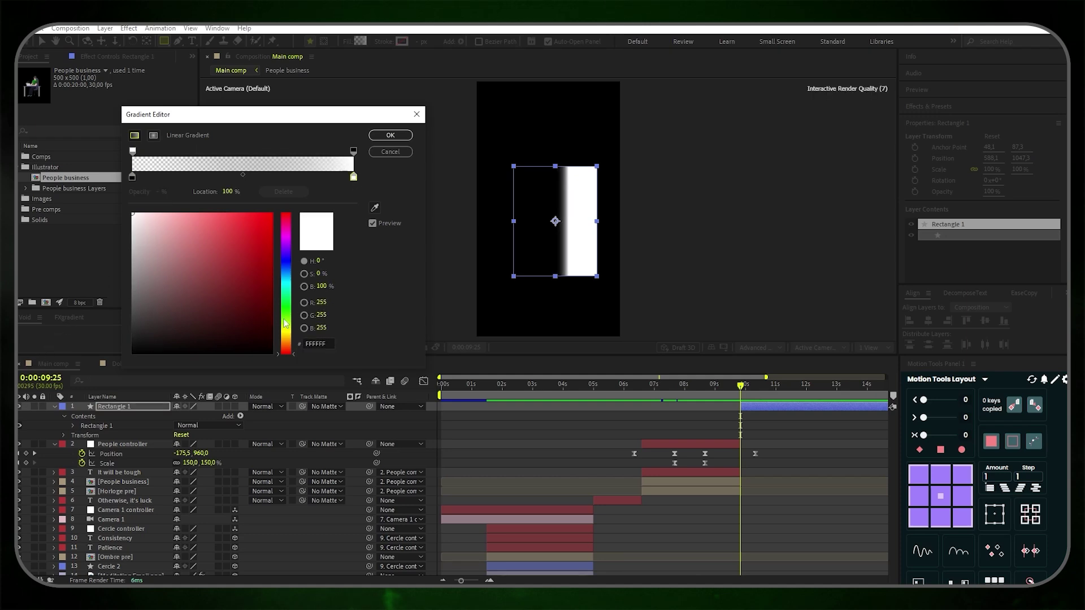
left_click_drag(286, 323, 267, 310)
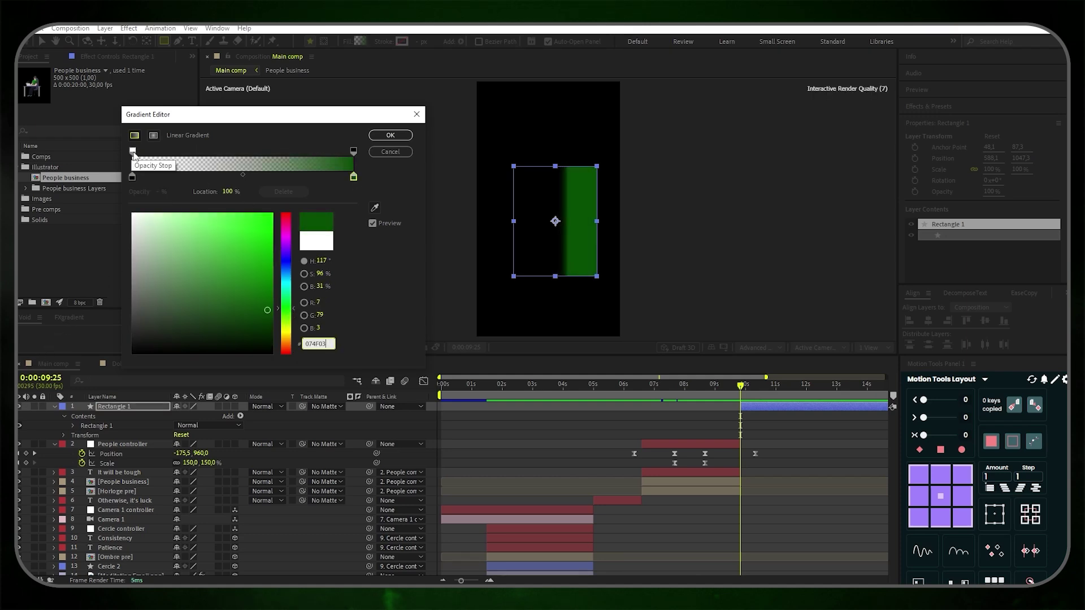
left_click(133, 151)
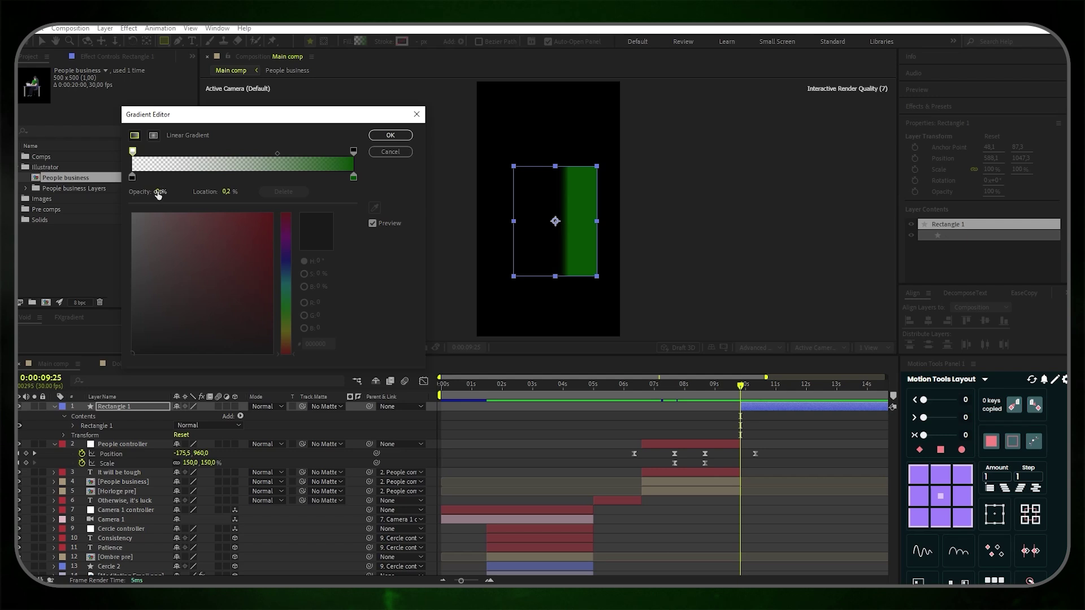
left_click(353, 151)
left_click(391, 135)
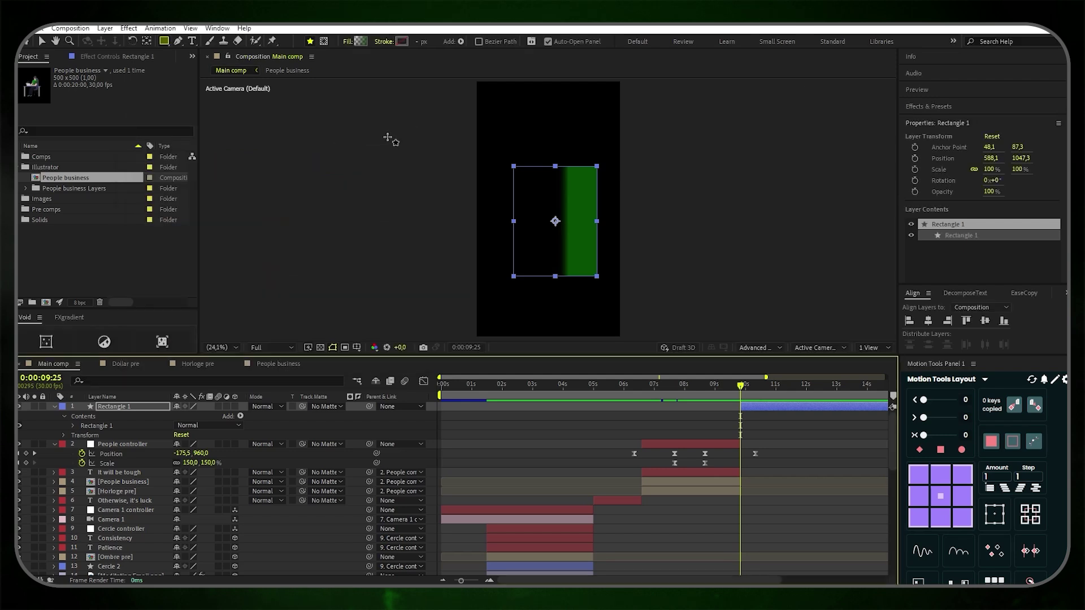
Turn the rectangle's gradient vertical with dark green at its upper edge, and add a 3 px light grey C0C0C0 stroke
left_click(41, 41)
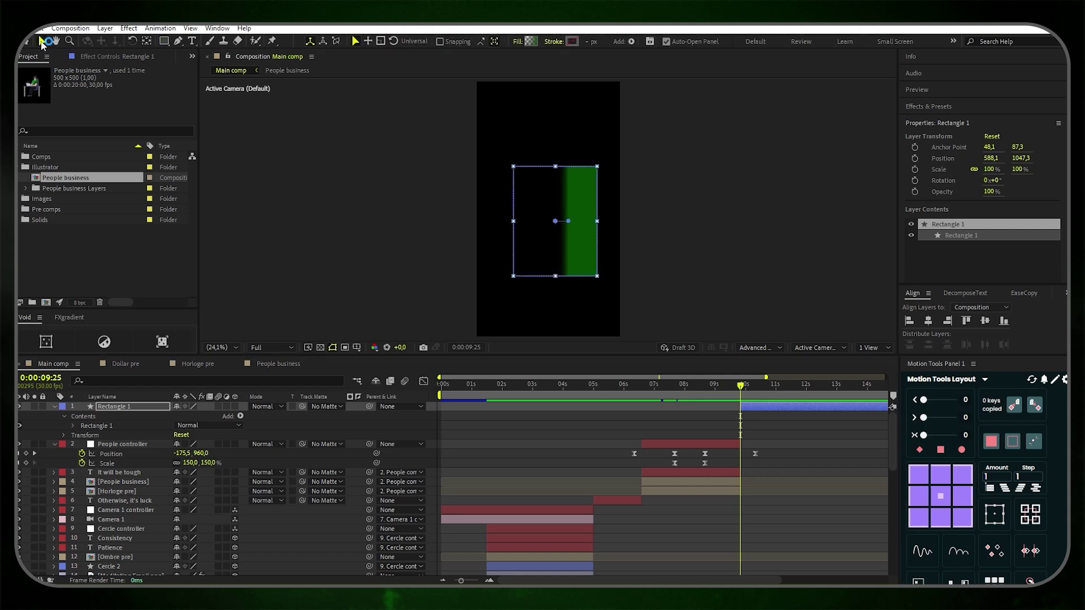
left_click_drag(569, 222, 555, 302)
left_click(589, 42)
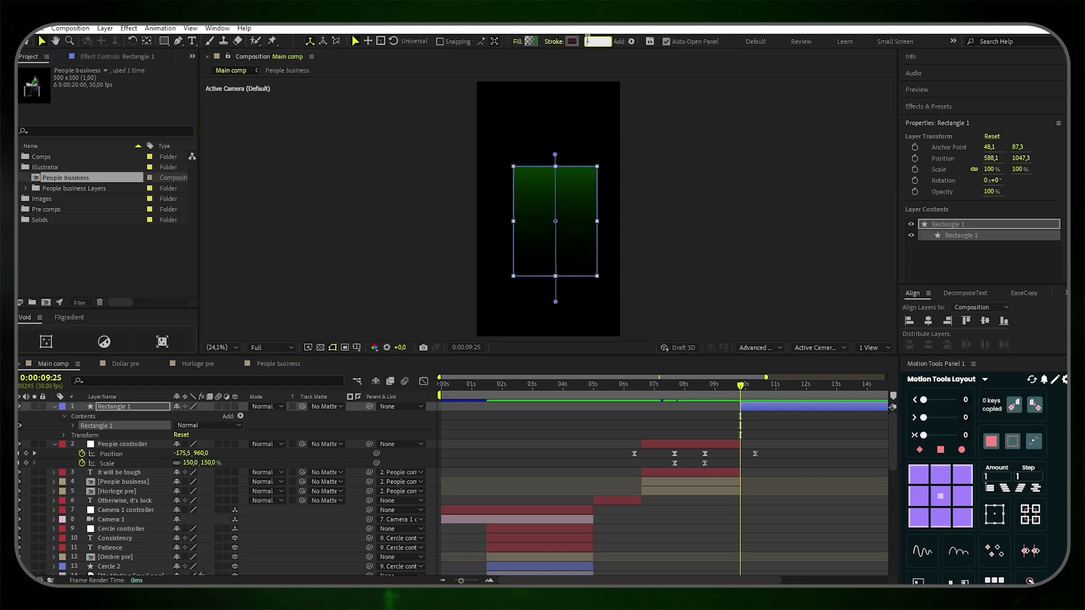
left_click(572, 41)
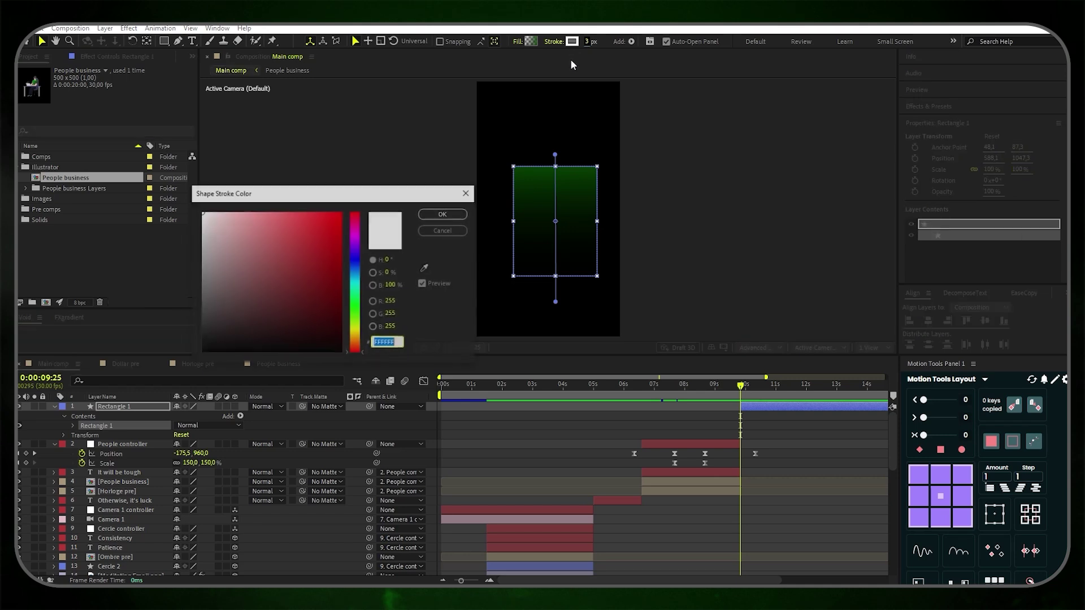
left_click_drag(212, 219, 149, 246)
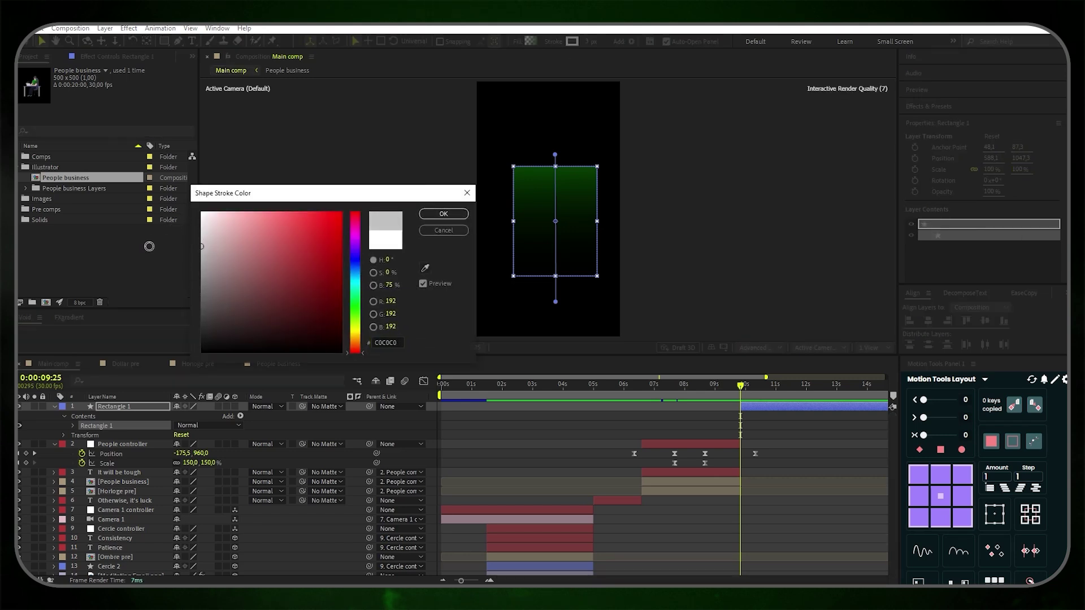
left_click(444, 214)
Centre the Rectangle 1 layer horizontally and vertically in the composition
left_click(141, 400)
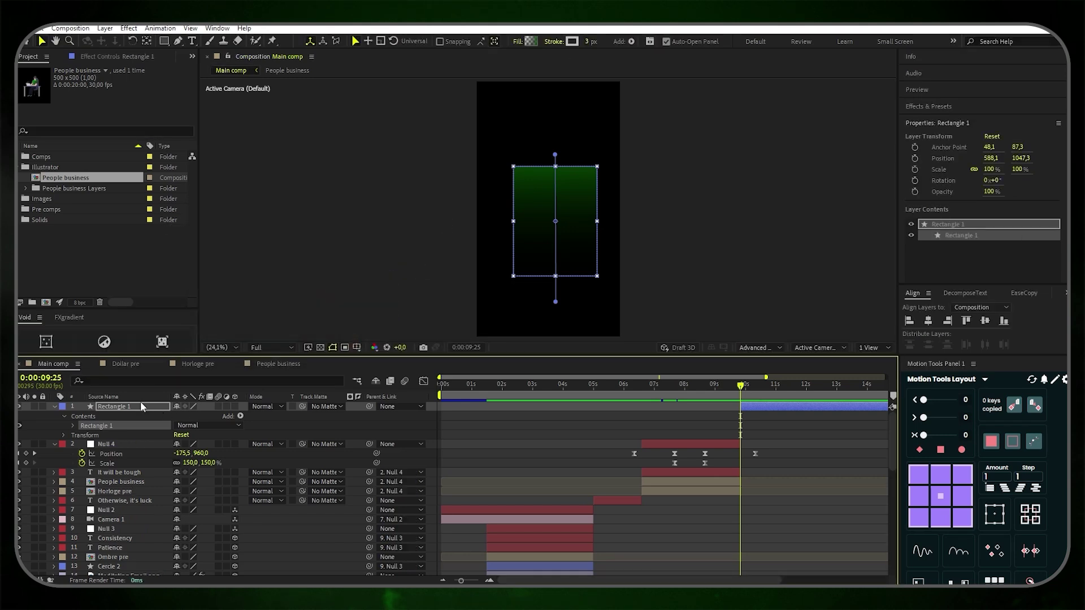
left_click(928, 321)
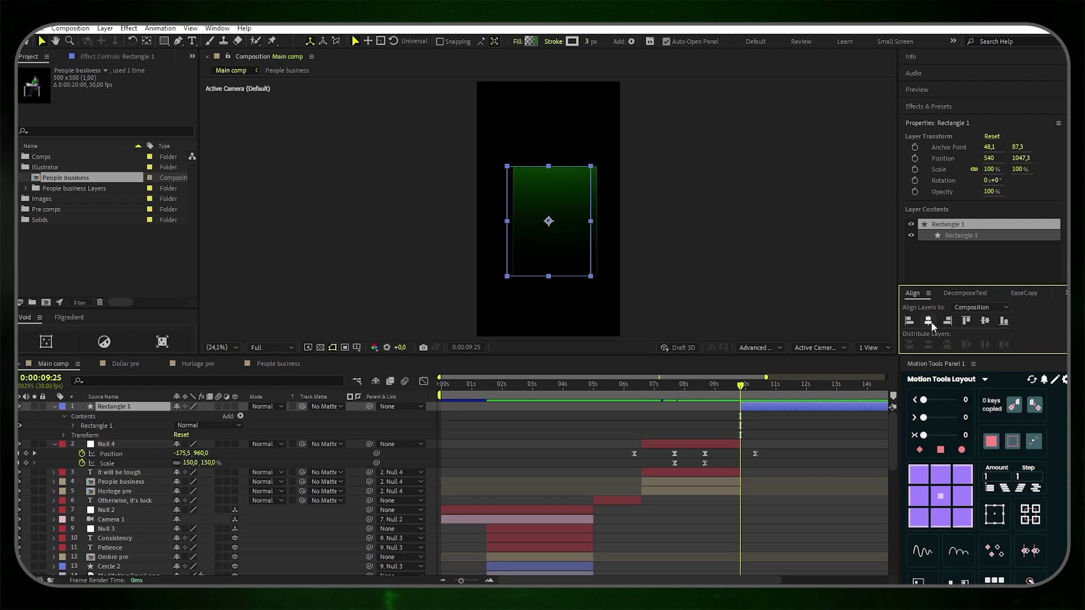
left_click(985, 320)
left_click(594, 421)
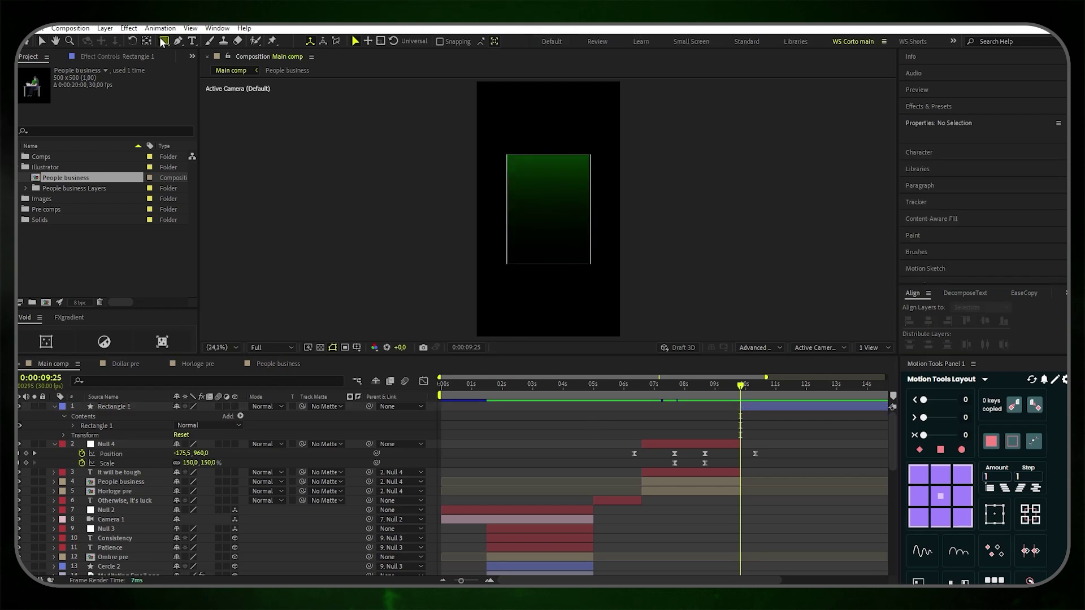
Draw a small circle with the Ellipse tool in the middle of the rectangle and trim its layer start to 0:00:09:25
left_click_drag(163, 39, 187, 71)
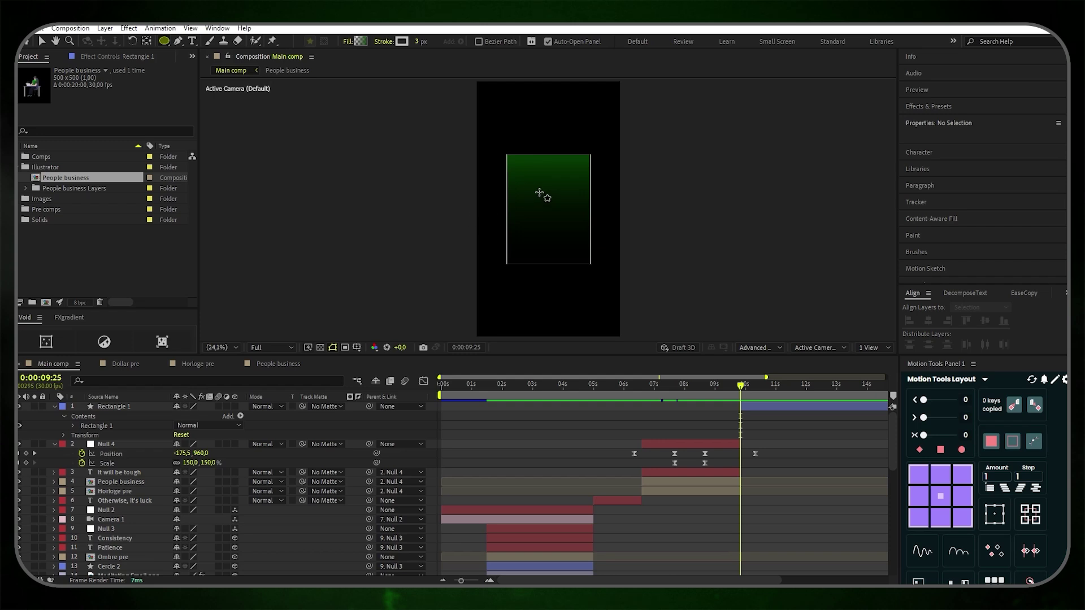
left_click_drag(529, 192, 568, 230)
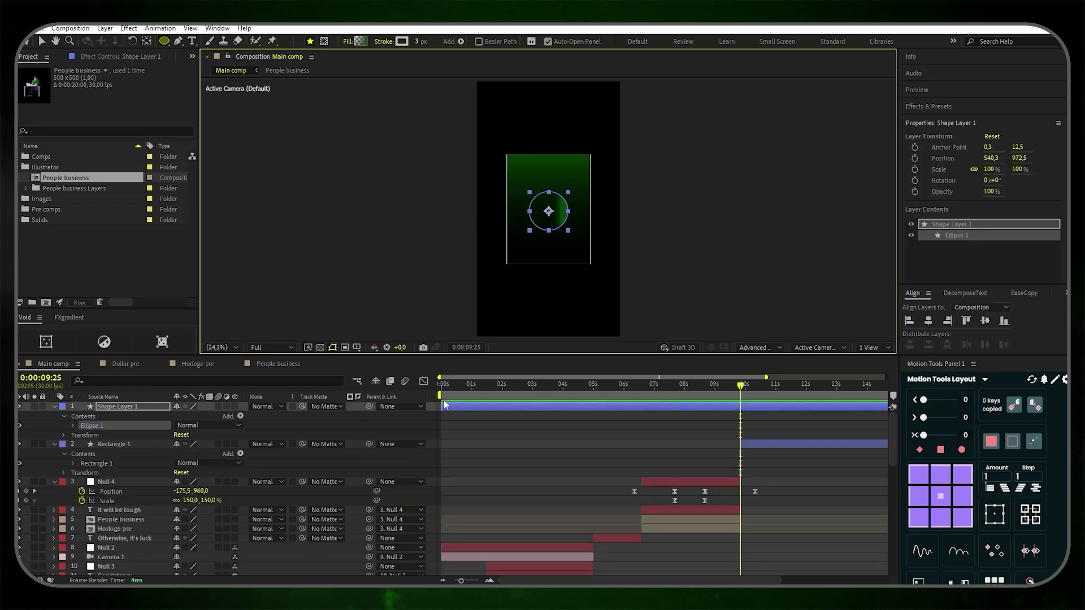
left_click_drag(442, 407, 742, 414)
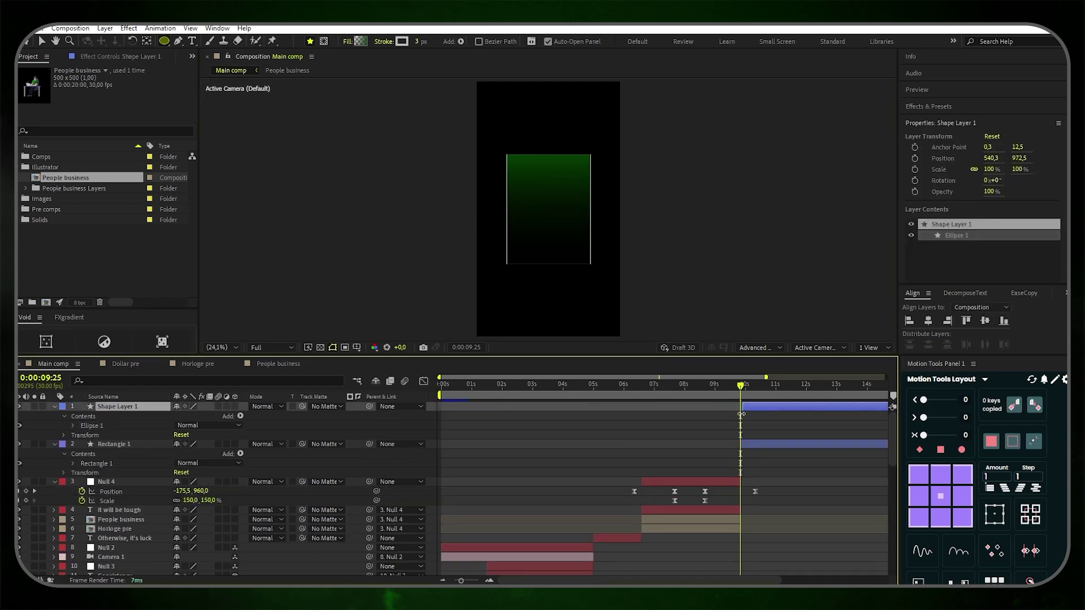
Change the circle's fill to a radial gradient and extend the gradient's end point to 178,2 horizontally
left_click(347, 45)
left_click(543, 272)
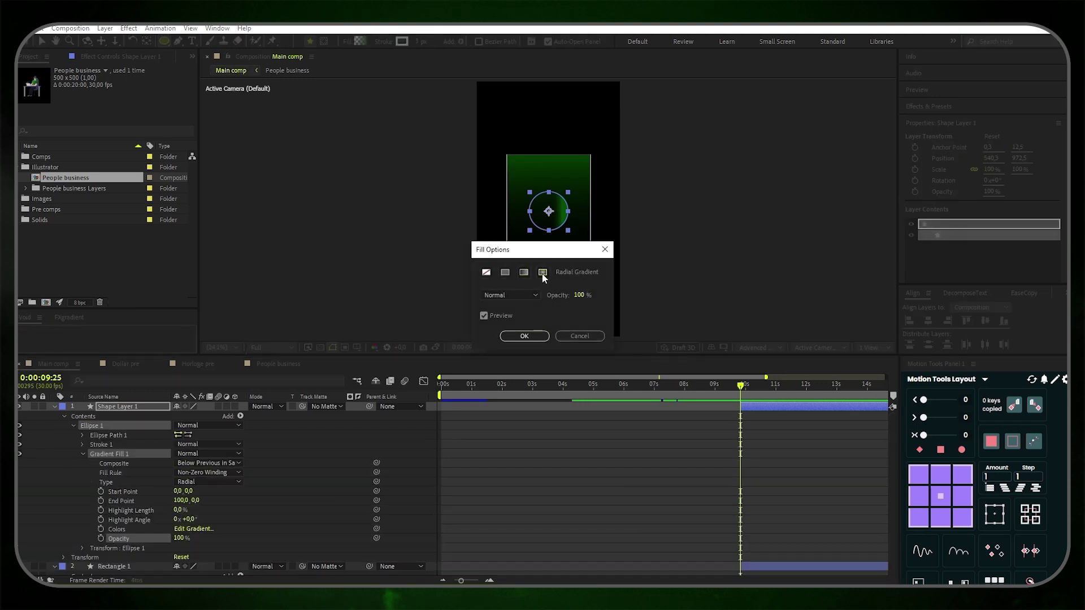
left_click(532, 337)
left_click(41, 42)
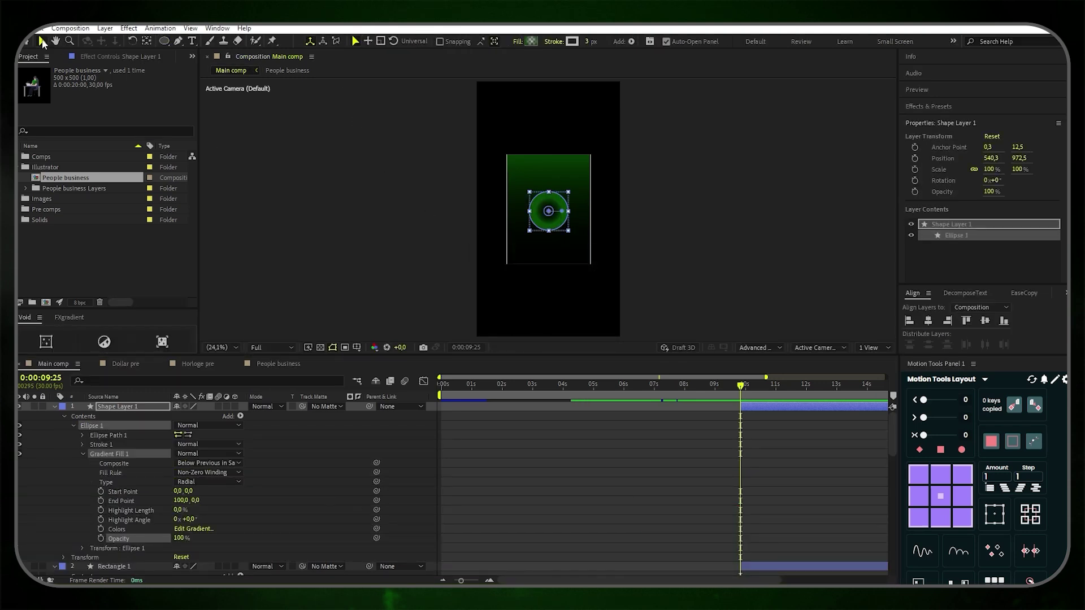
left_click_drag(563, 211, 598, 215)
key("period")
key("period")
key("period")
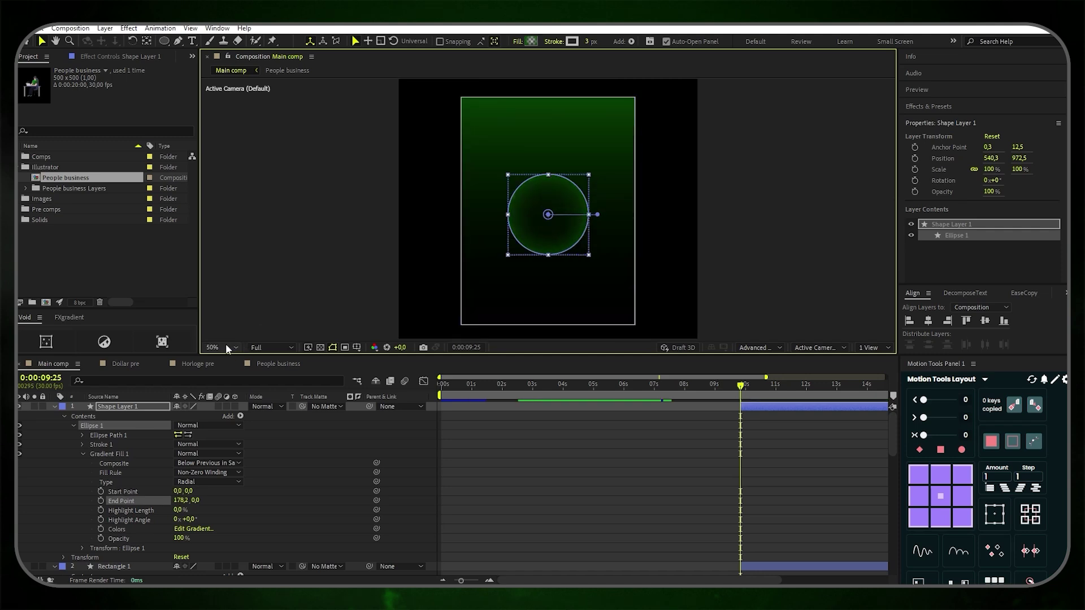
left_click(226, 346)
left_click(229, 365)
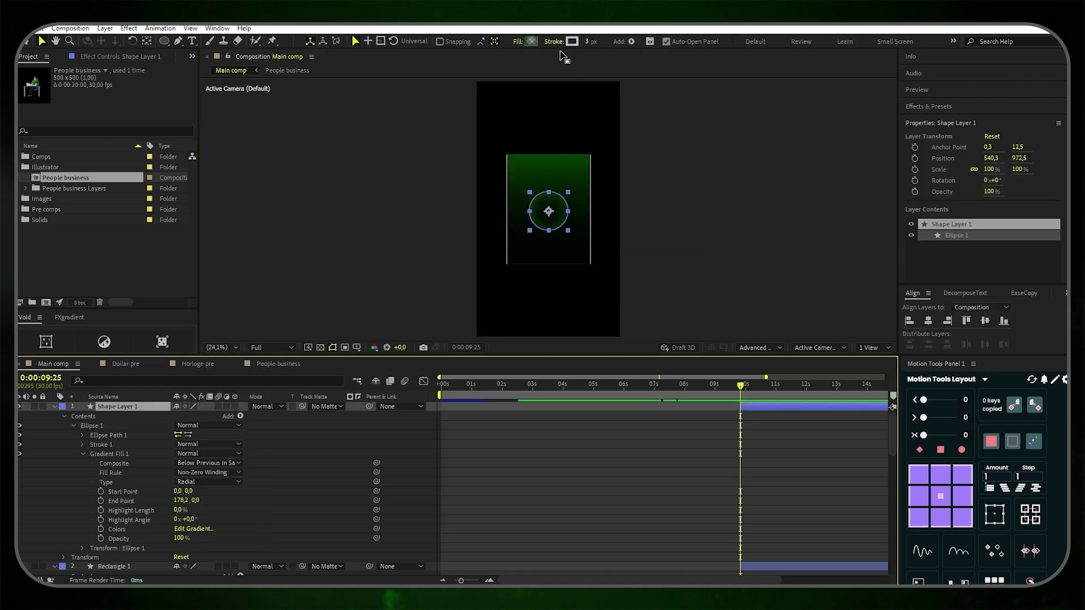
Remove the circle's stroke and rename its layer as Tête 1
left_click(555, 41)
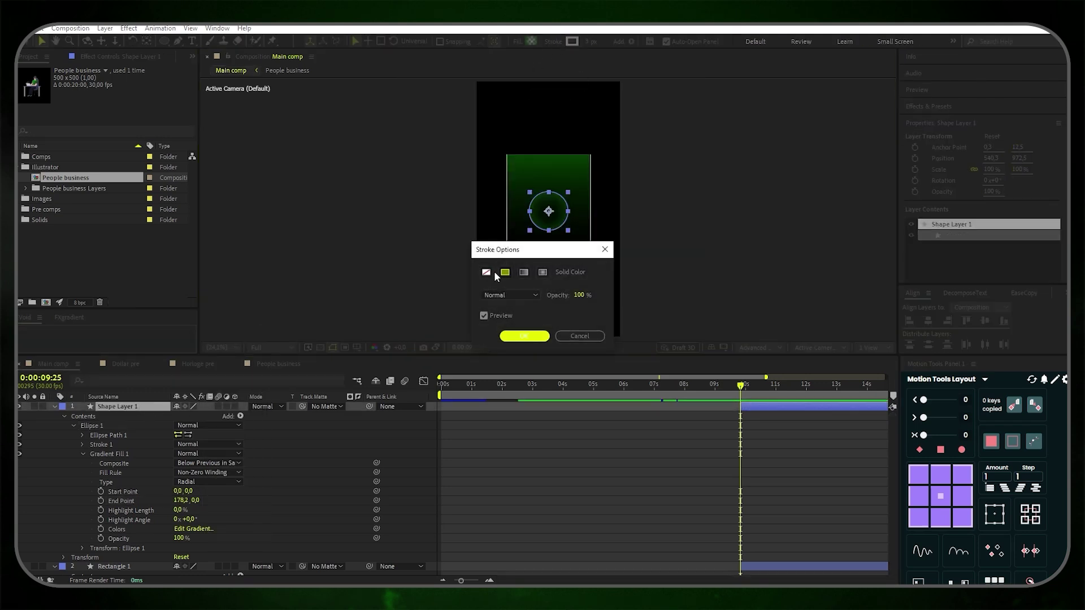
left_click(524, 336)
right_click(144, 407)
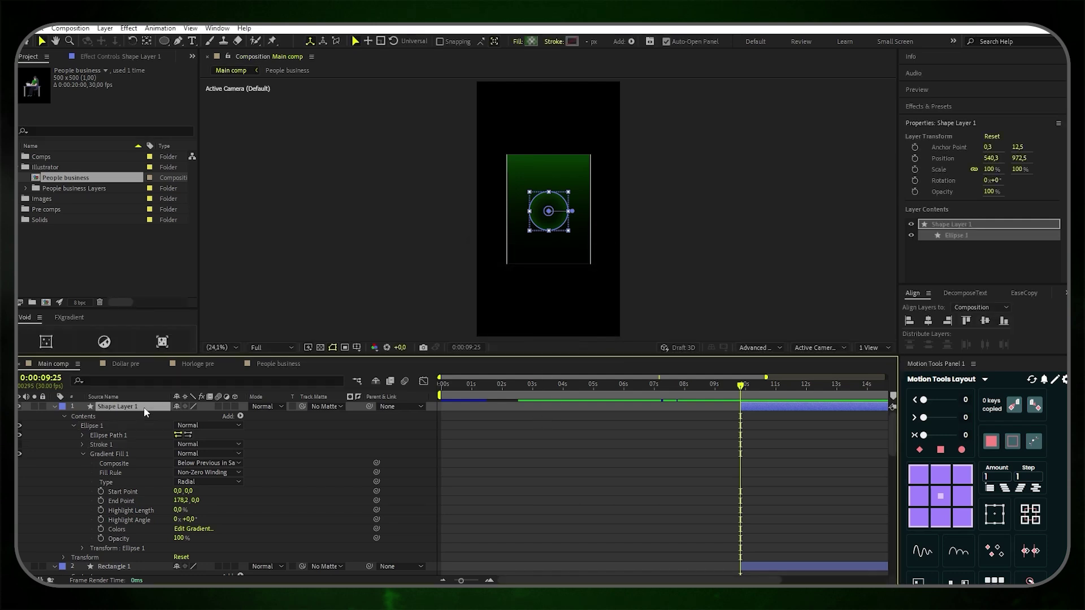
left_click(174, 376)
type("Tête 1")
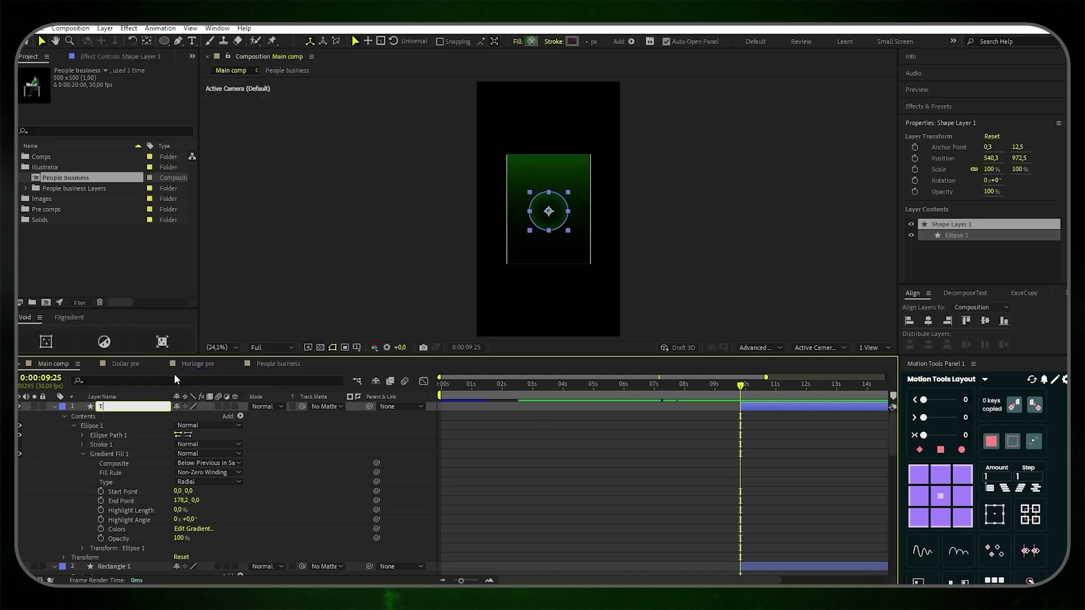
key("Return")
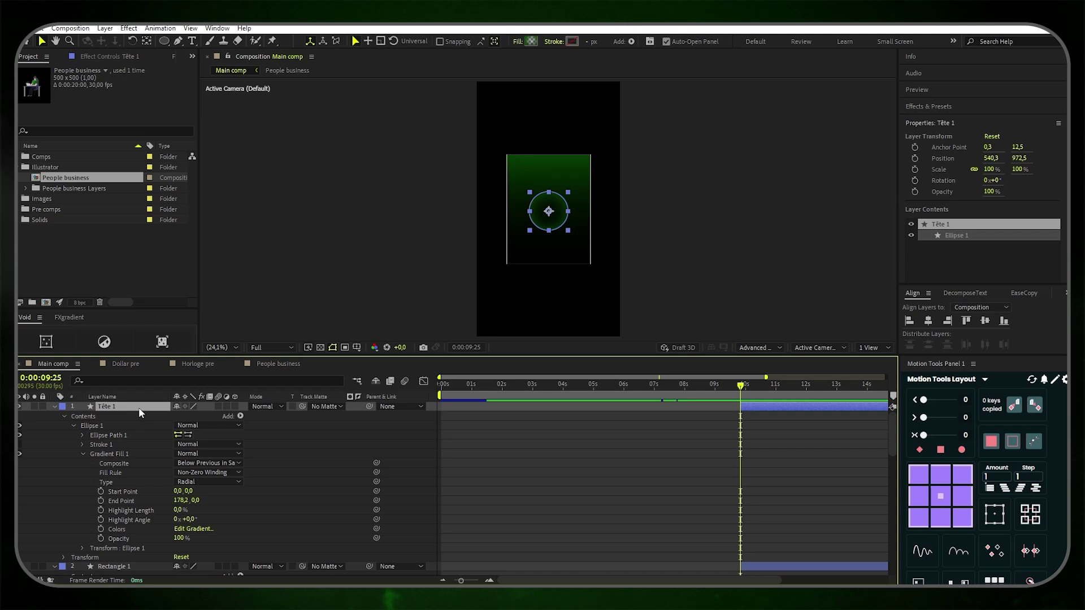
Duplicate the Tête 1 circle, scale the copy to 220 % and lower it to a Y position of 1487,5
key("ctrl+d")
key("s")
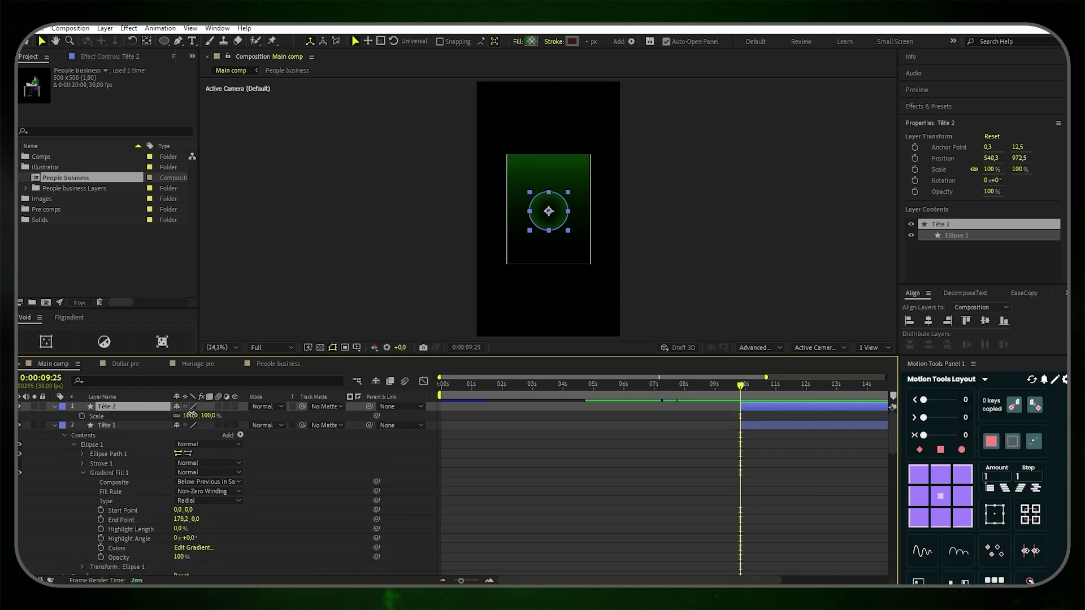
left_click_drag(191, 416, 478, 425)
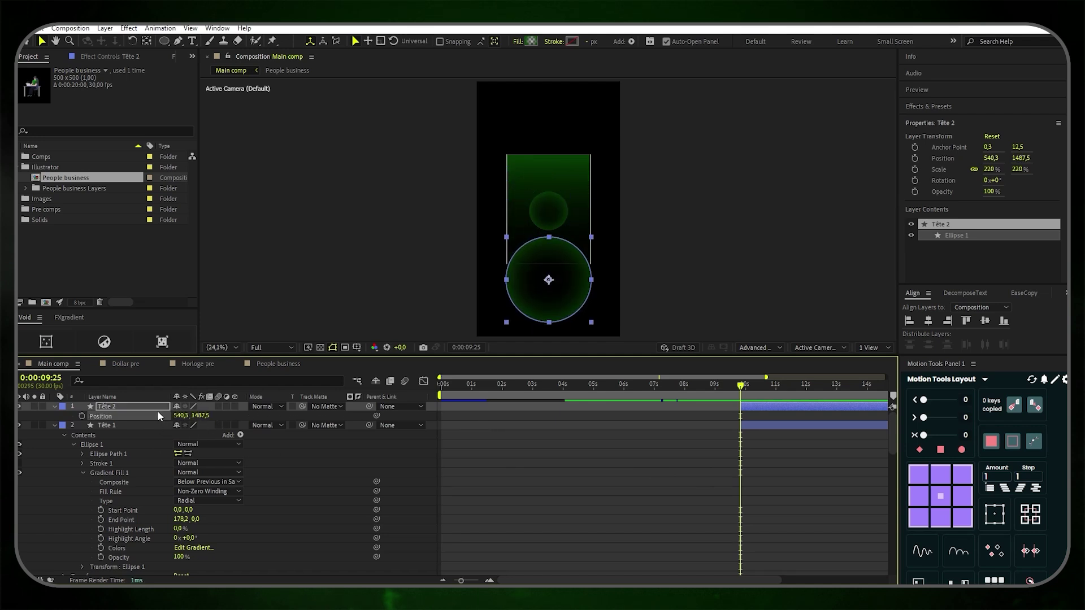
Rename the enlarged circle copy as Corps 1 and narrow its horizontal scale to 202,9 %
right_click(152, 405)
left_click(182, 372)
type("Corp")
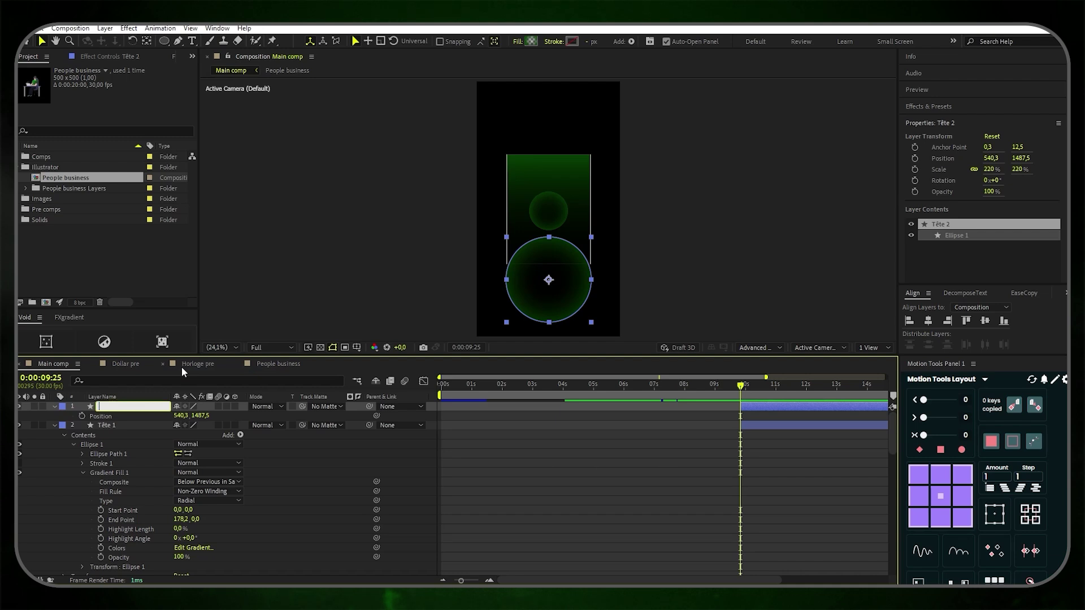
type("s 1")
key("Return")
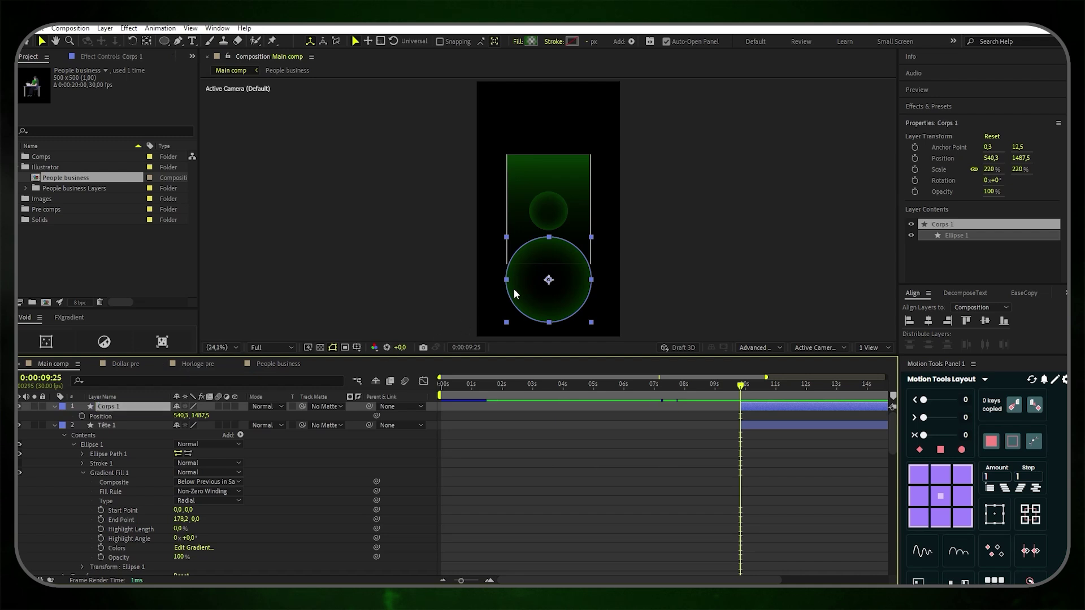
left_click_drag(504, 285, 511, 282)
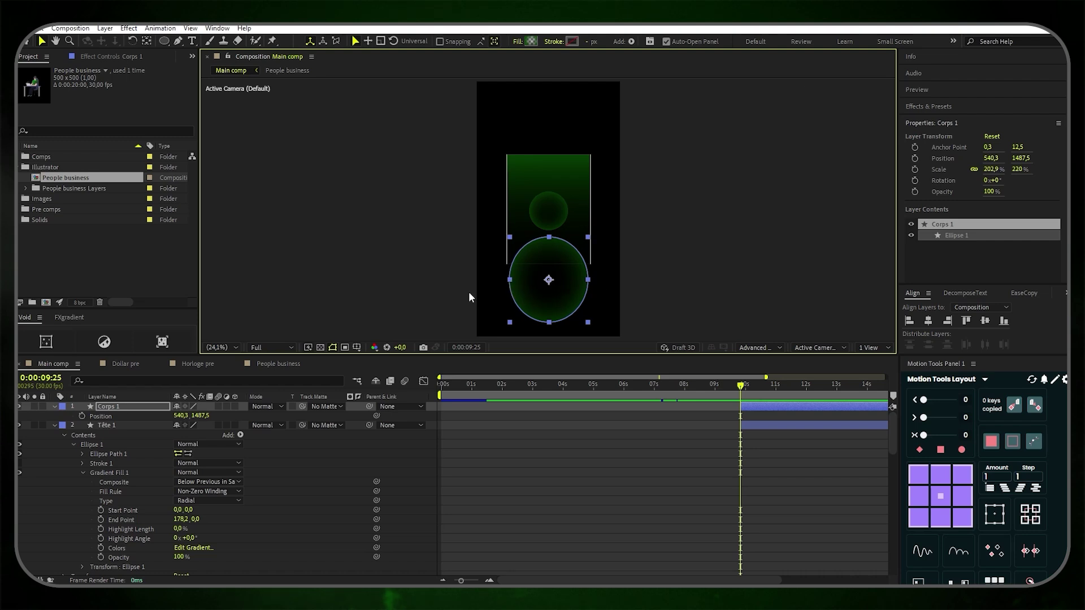
Draw a rectangular mask over the lower half of Corps 1 and invert it so only the upper dome shows
left_click_drag(165, 40, 198, 53)
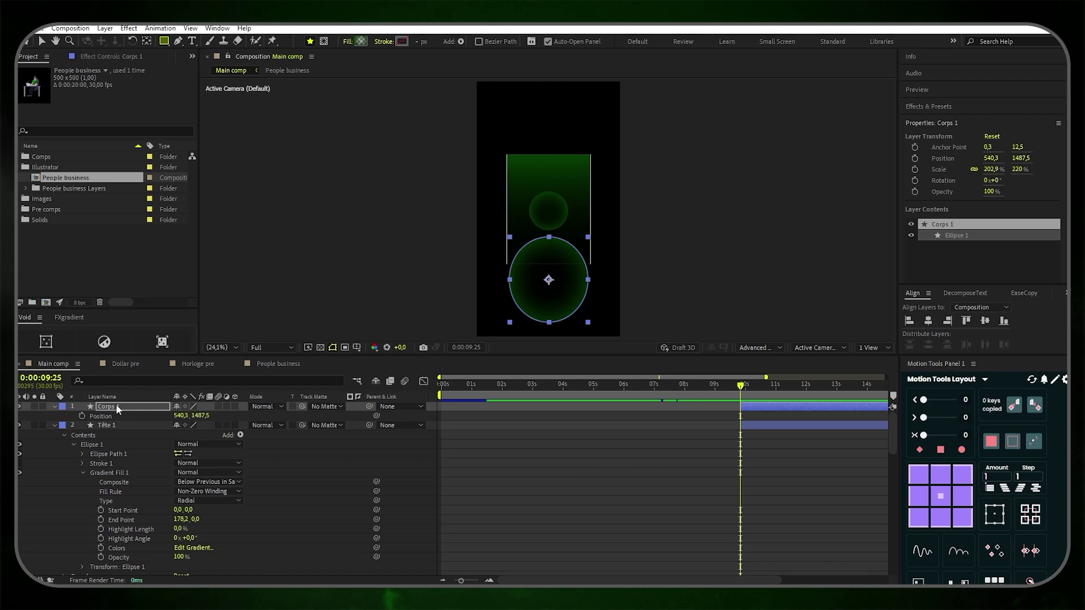
left_click(324, 42)
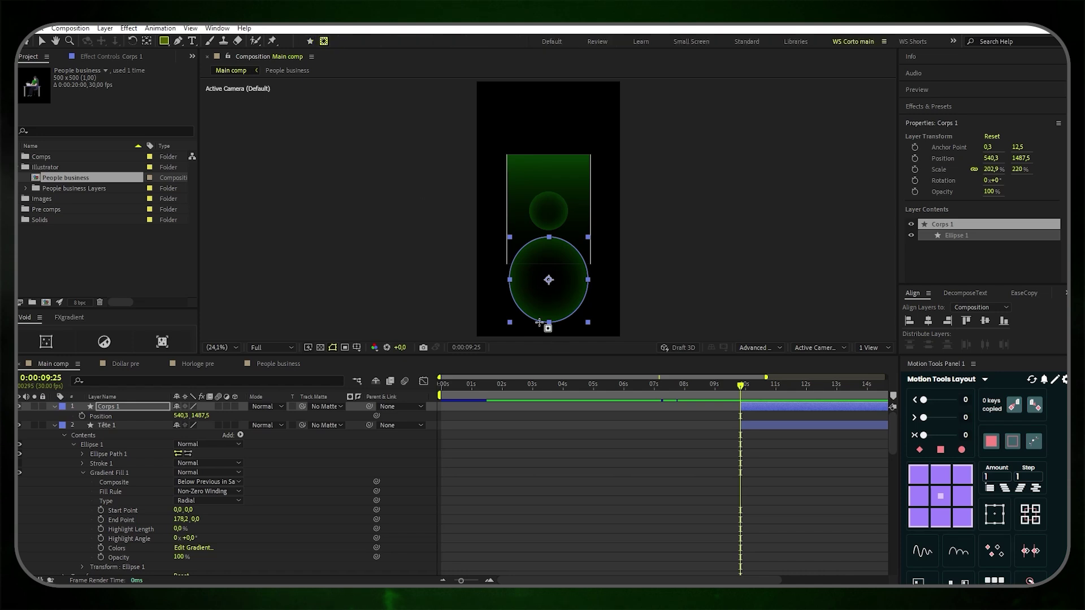
mouse_move(446, 281)
left_mouse_down()
mouse_move(633, 312)
mouse_move(648, 349)
mouse_move(664, 346)
mouse_move(655, 346)
left_mouse_up()
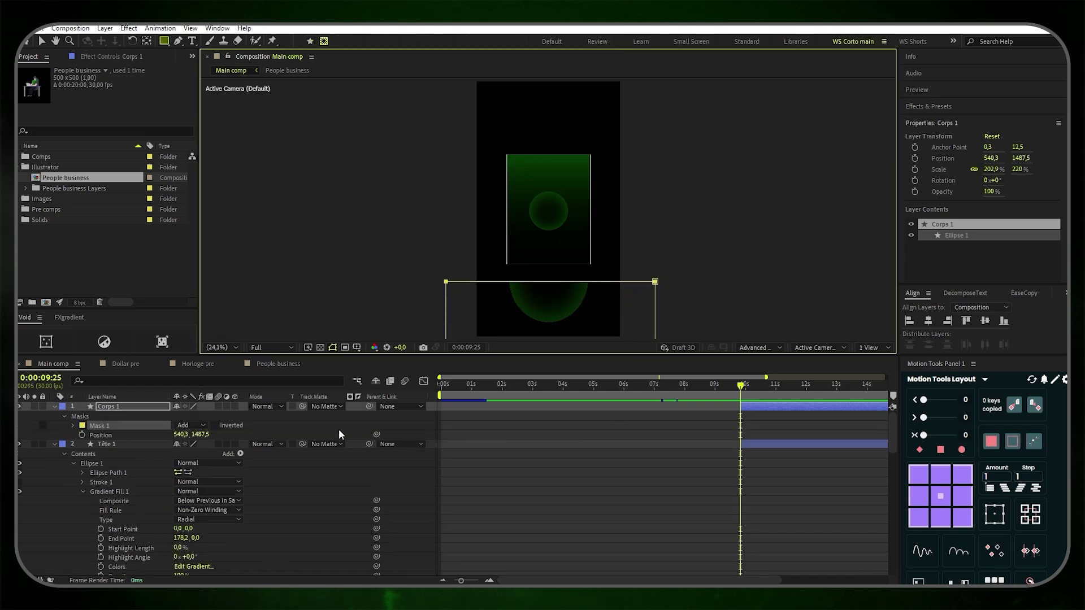
left_click(215, 425)
Feather the Corps 1 mask by 30 pixels and raise its upper edge slightly
left_click(72, 426)
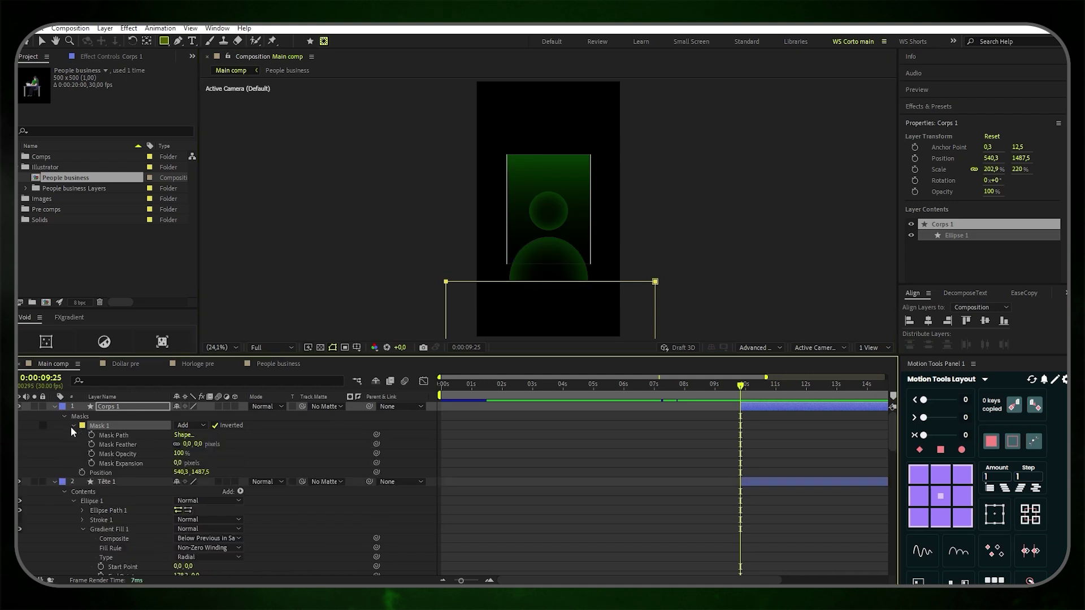
left_click_drag(195, 445, 222, 448)
left_click(467, 422)
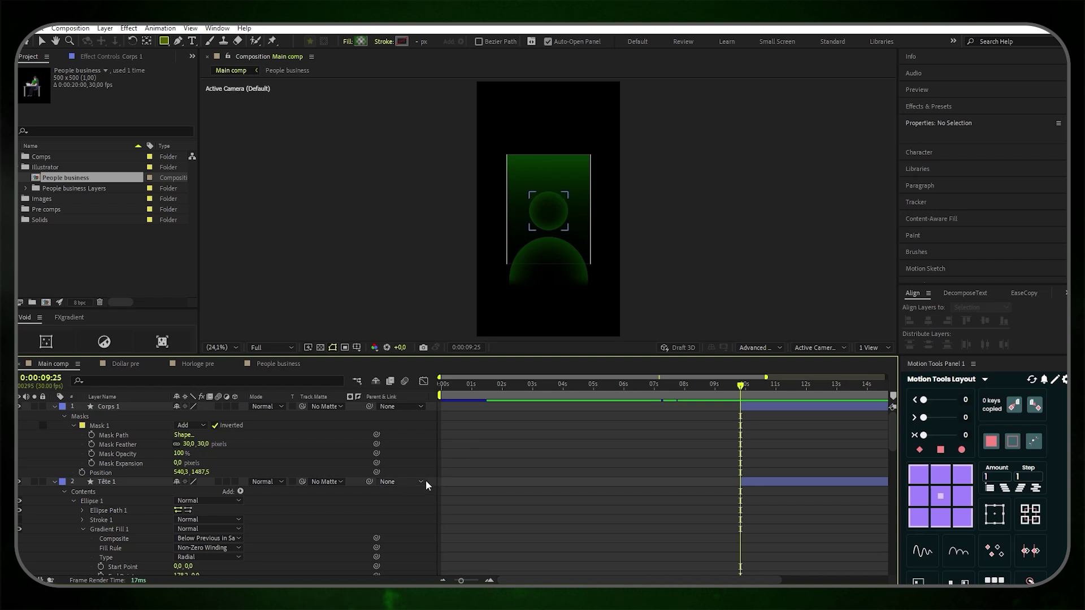
left_click(101, 426)
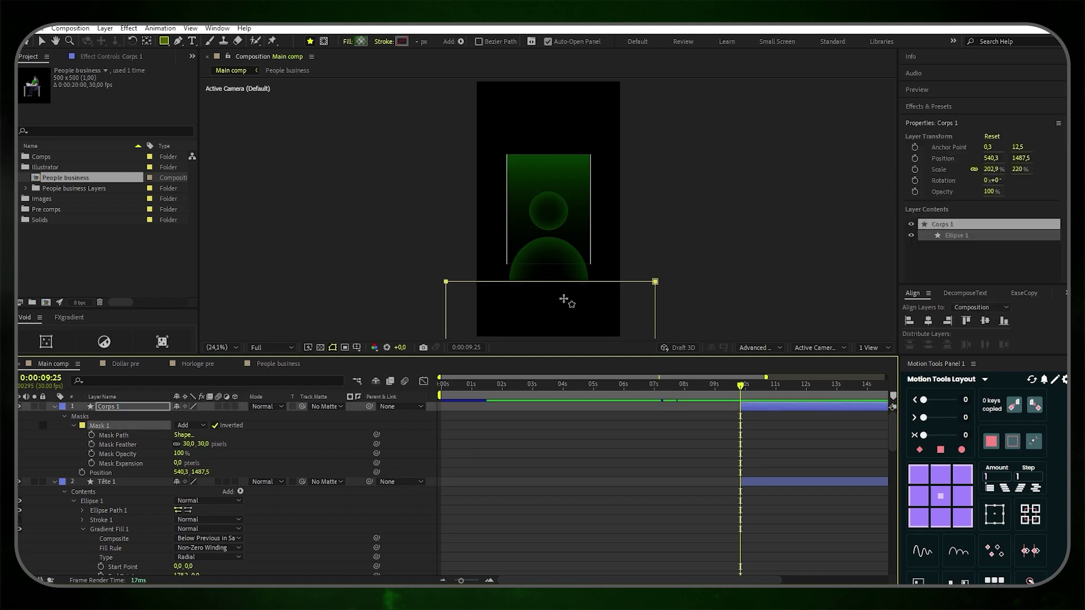
left_click(41, 41)
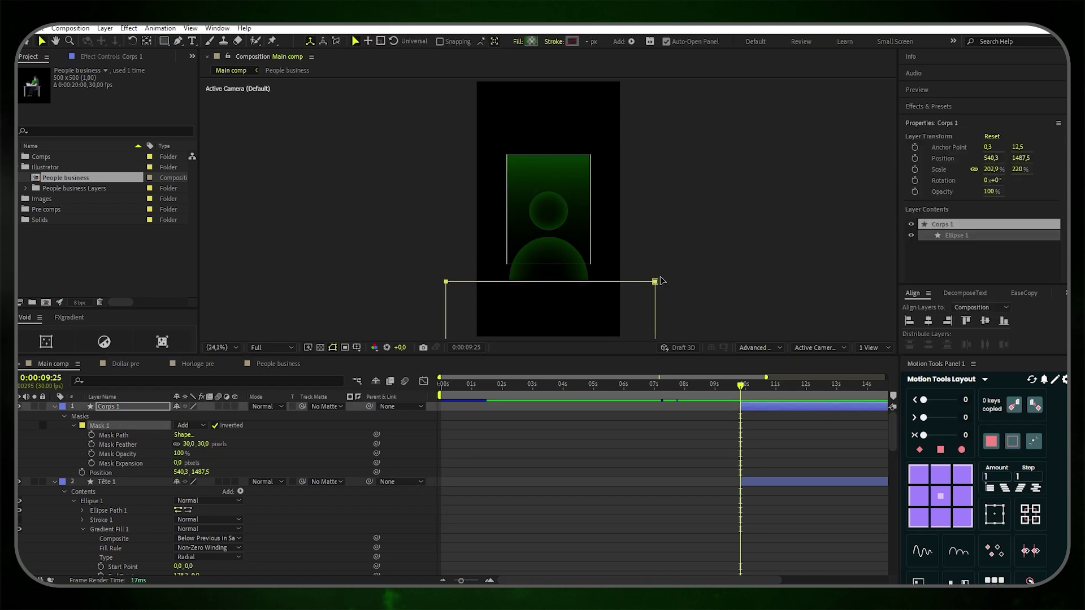
left_click_drag(656, 283, 656, 277)
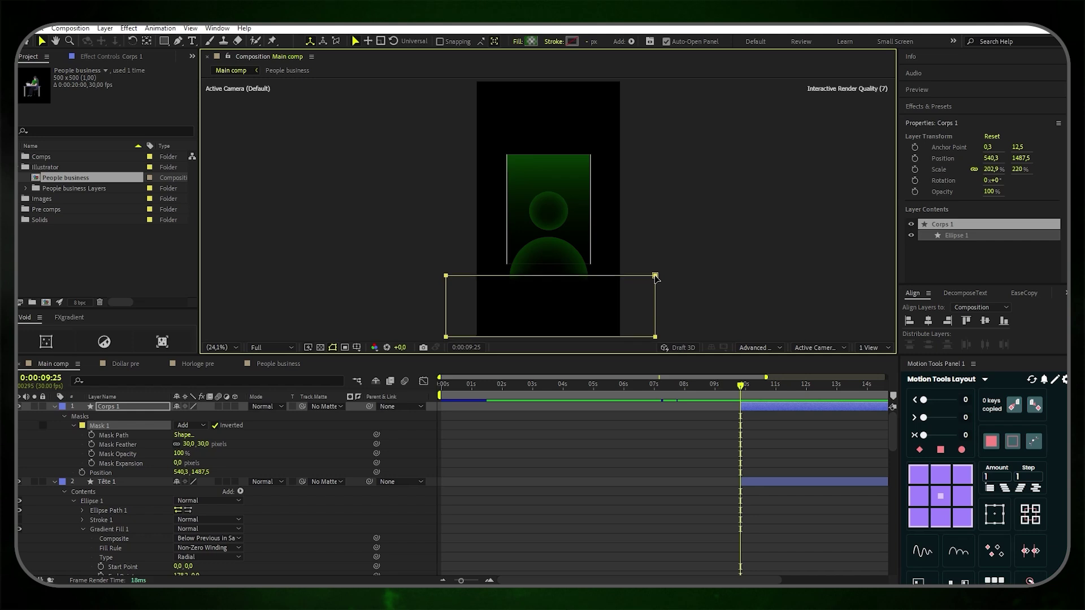
left_click(456, 446)
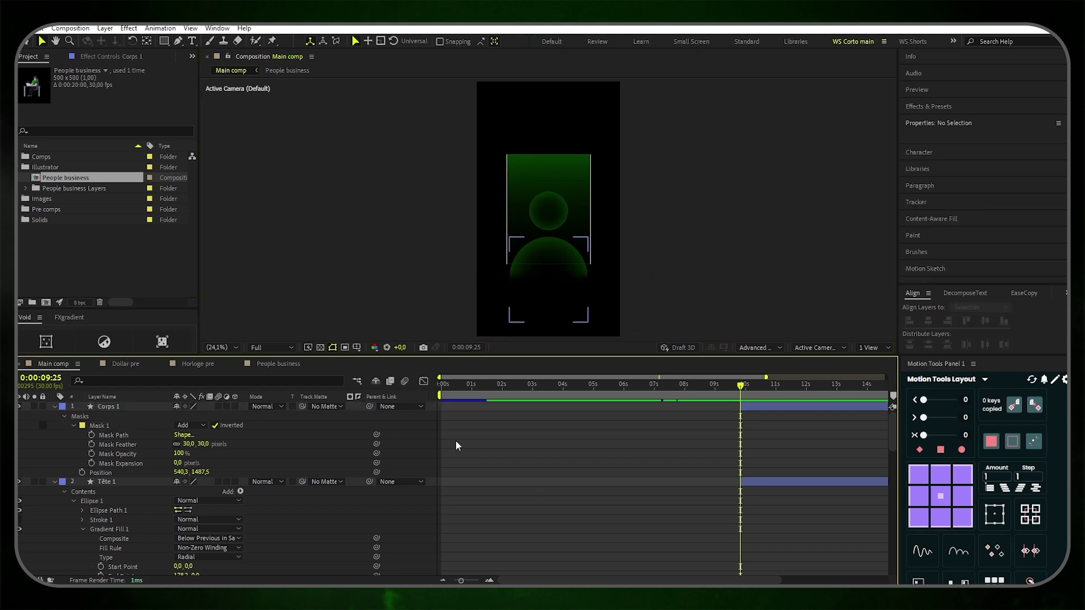
Collapse the Corps 1 and Tête 1 layers and duplicate both together
left_click(55, 406)
left_click(54, 416)
left_click(120, 418)
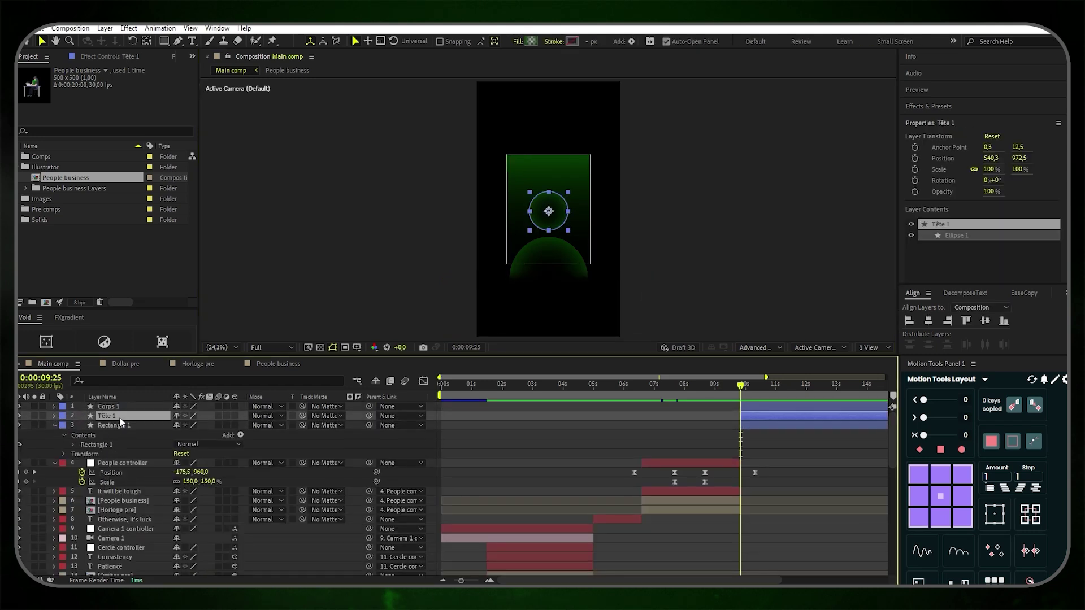
left_click(121, 406, "shift")
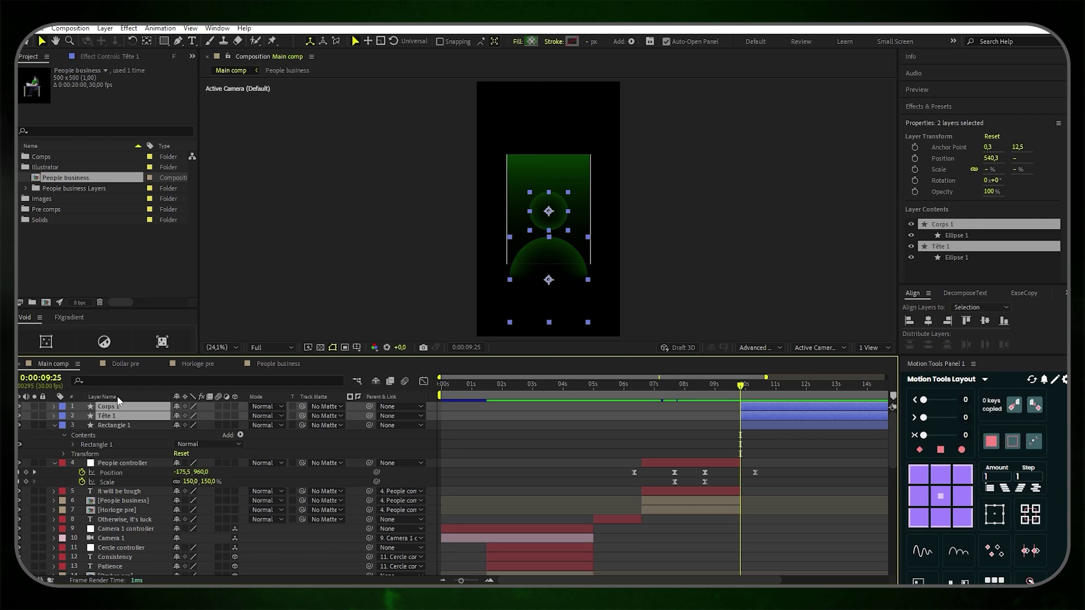
key("ctrl+d")
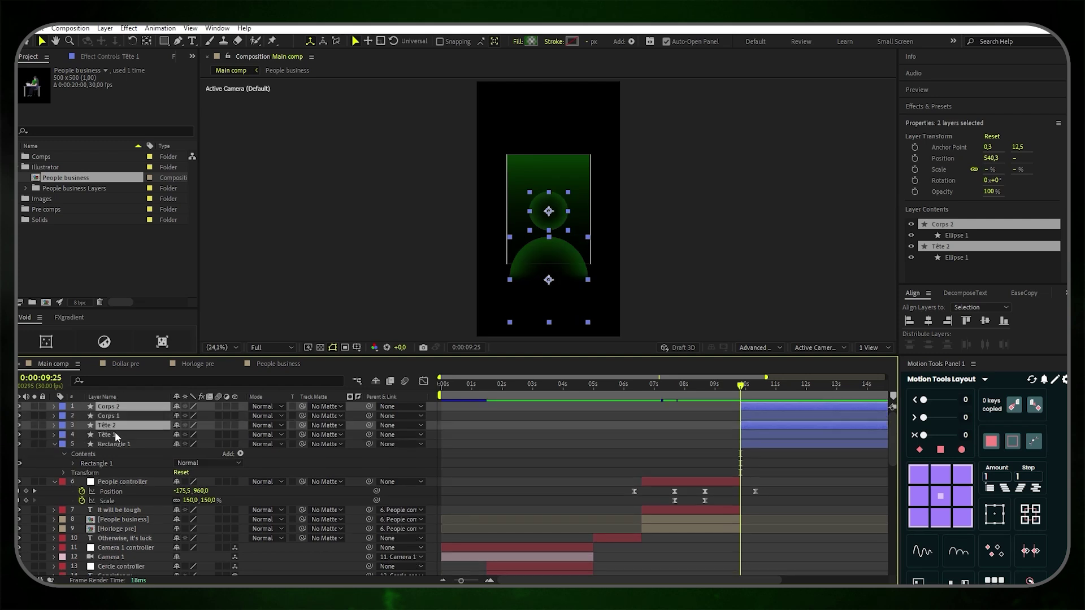
Move Corps 2 and Tête 2 below Corps 1 and Tête 1, and set Tête 2's gradient end colour to 5A5A5A
left_click_drag(107, 425, 117, 443)
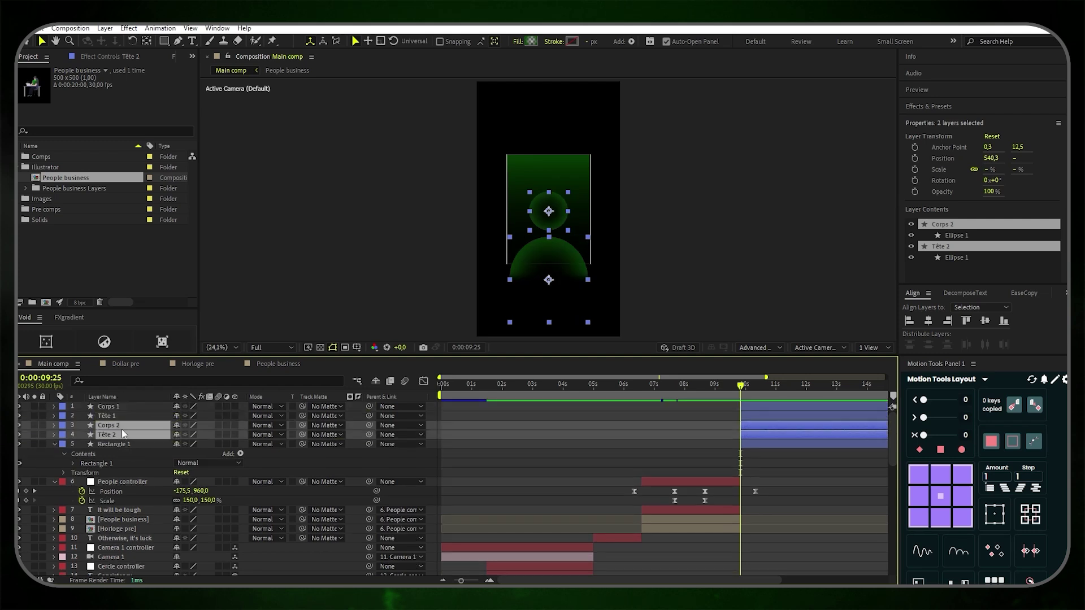
left_click(456, 435)
left_click(133, 433)
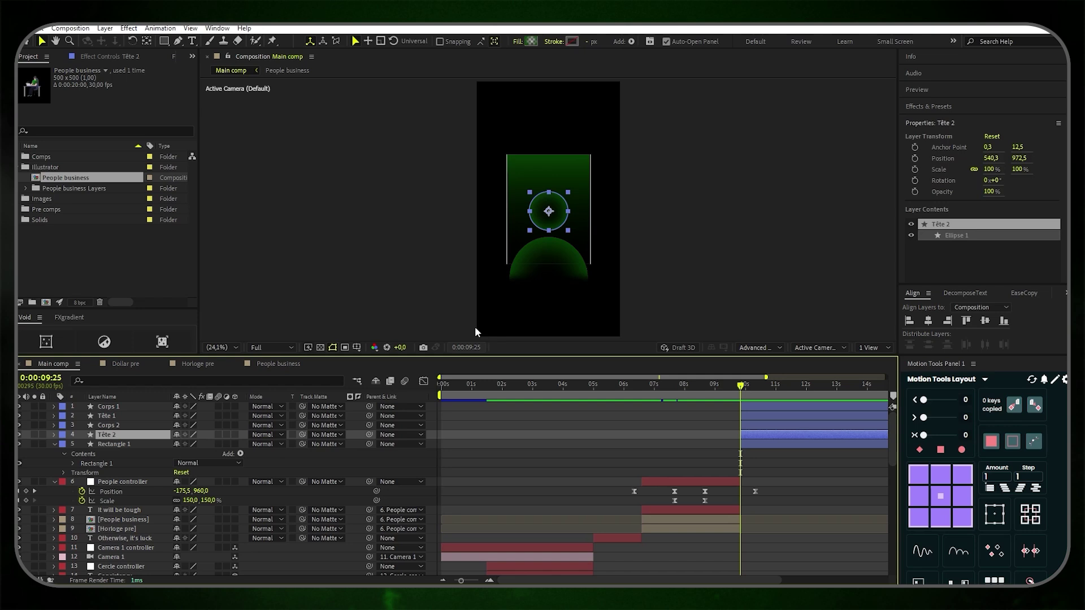
left_click(532, 41)
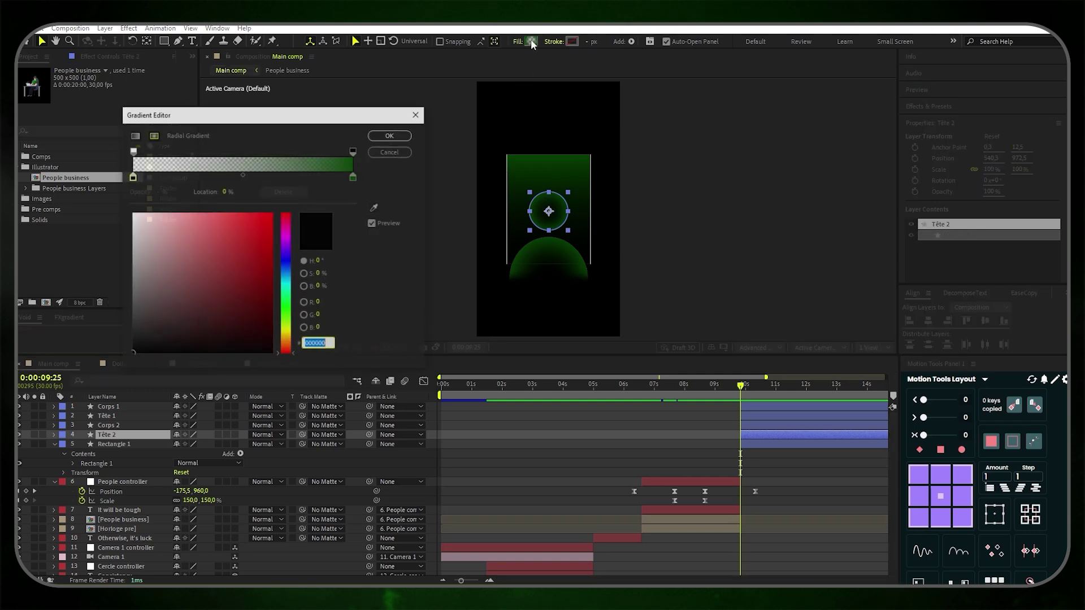
left_click(353, 176)
left_click(317, 346)
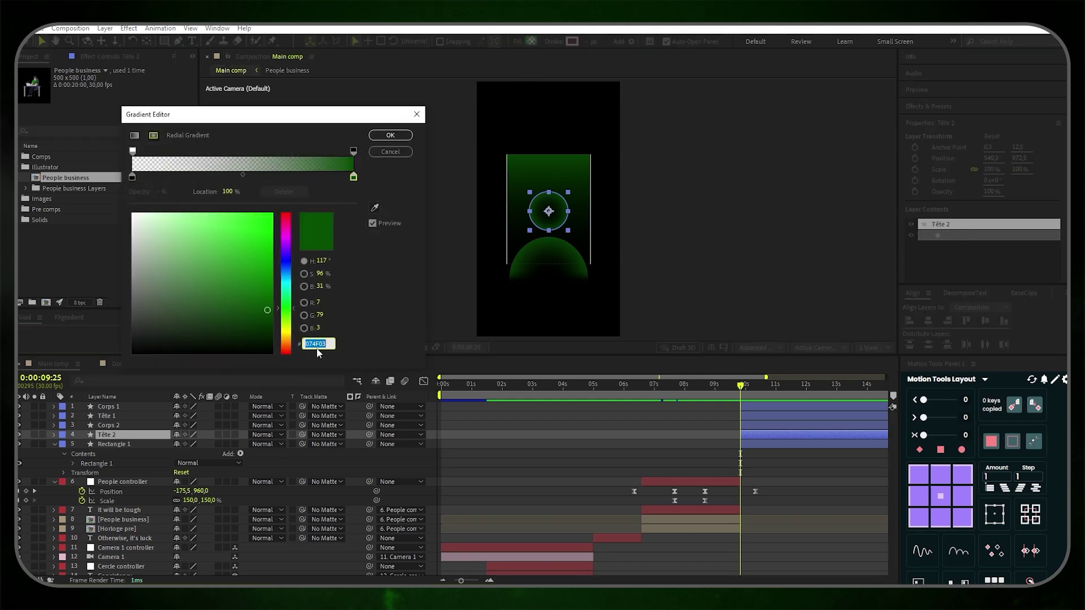
type("5A5A5A")
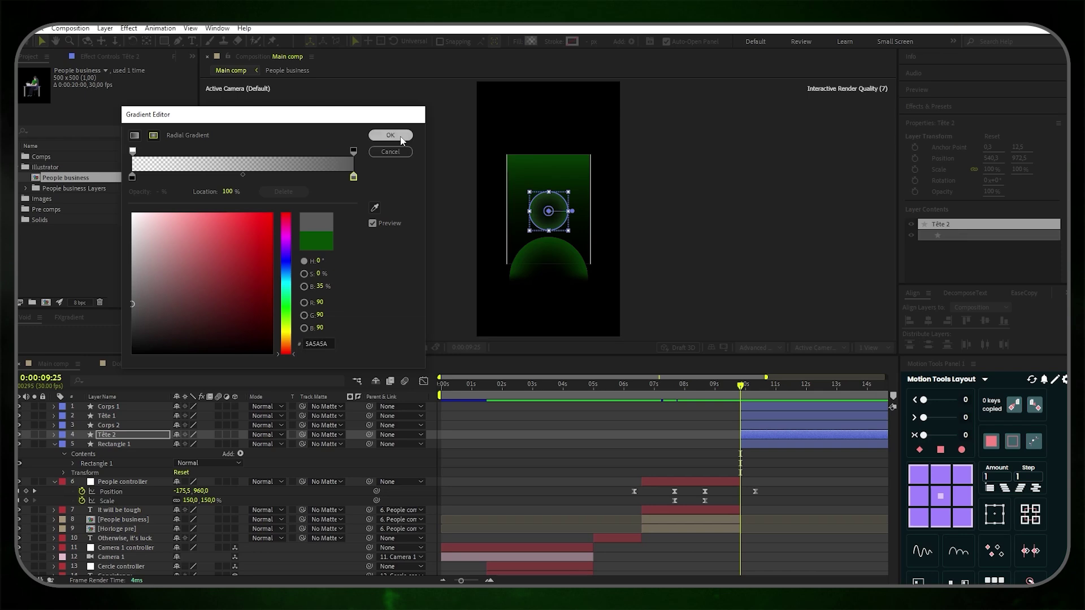
left_click(403, 141)
Set the end colour of Corps 2's radial gradient fill to 5A5A5A
left_click(130, 425)
left_click(531, 41)
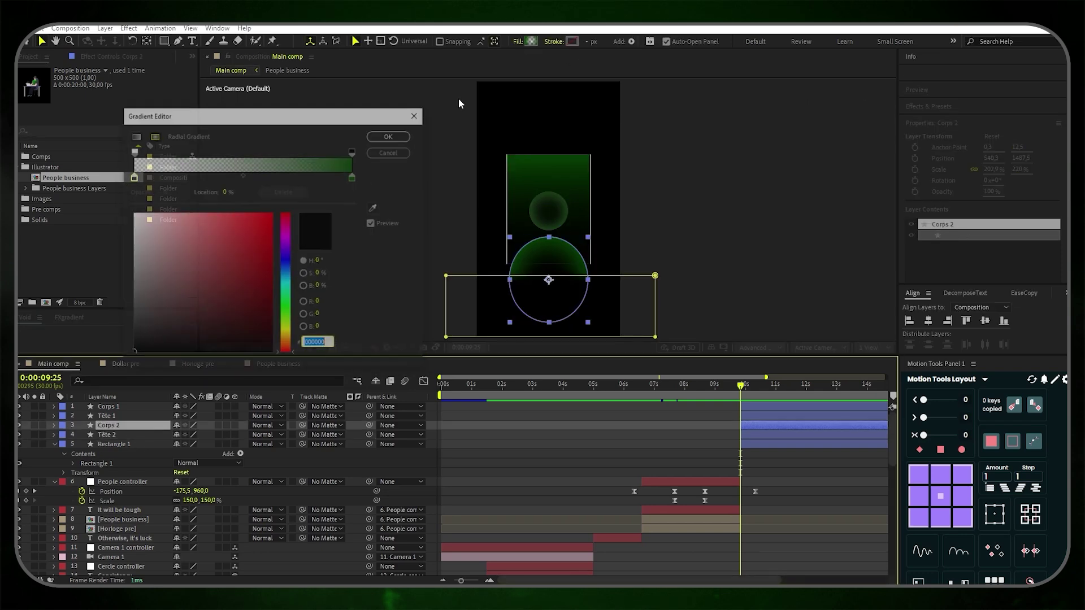
left_click(354, 179)
left_click(312, 345)
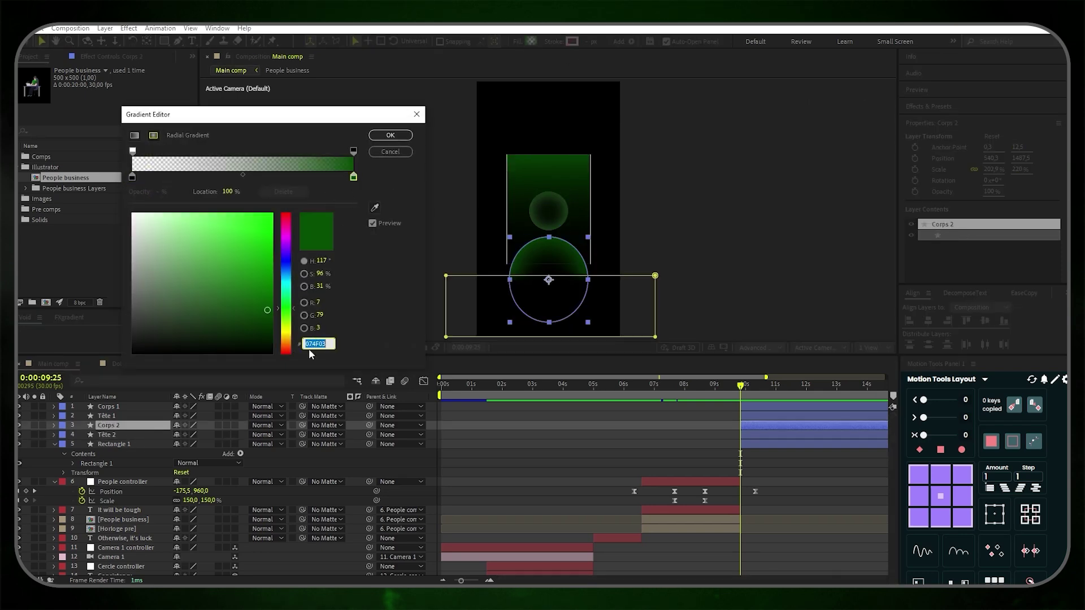
type("5A5A5A")
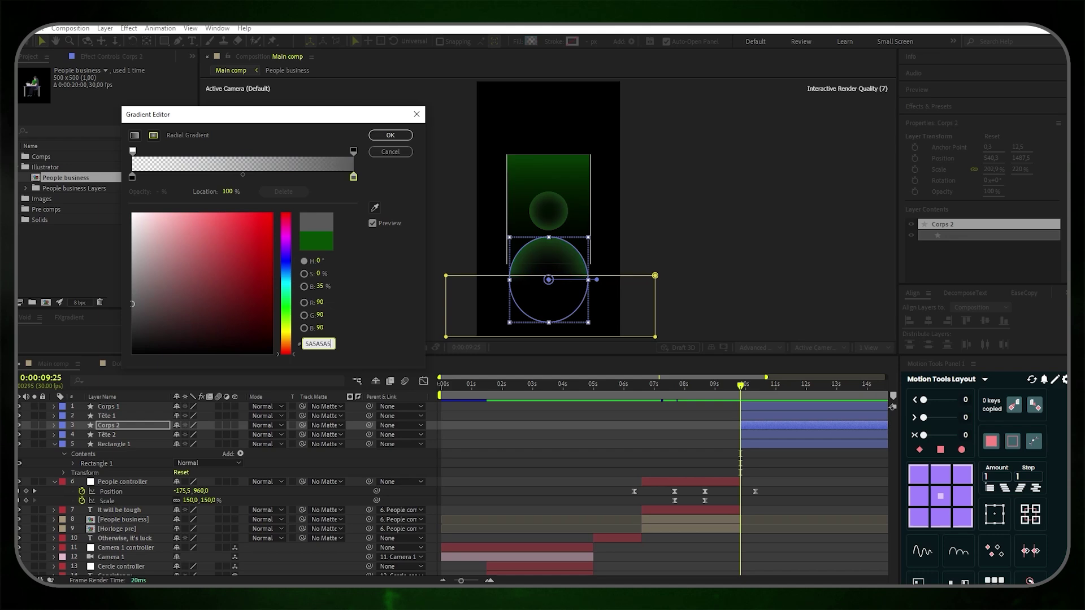
left_click(378, 139)
left_click(378, 144)
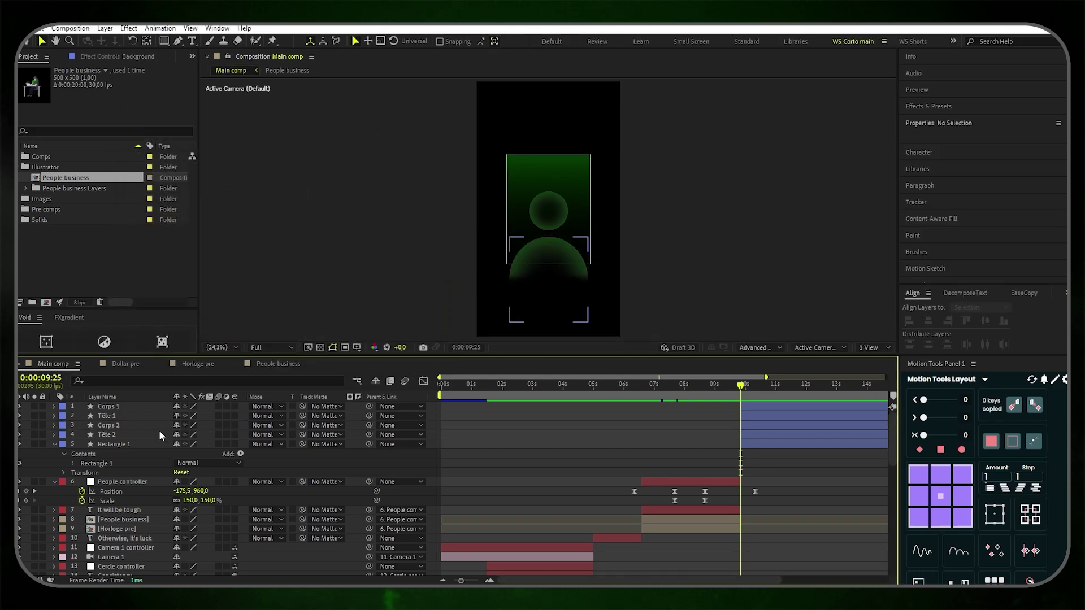
Pre-compose the Corps 1 and Tête 1 layers together as Person 1 pre
left_click(130, 416)
left_click(128, 406, "ctrl")
right_click(129, 408)
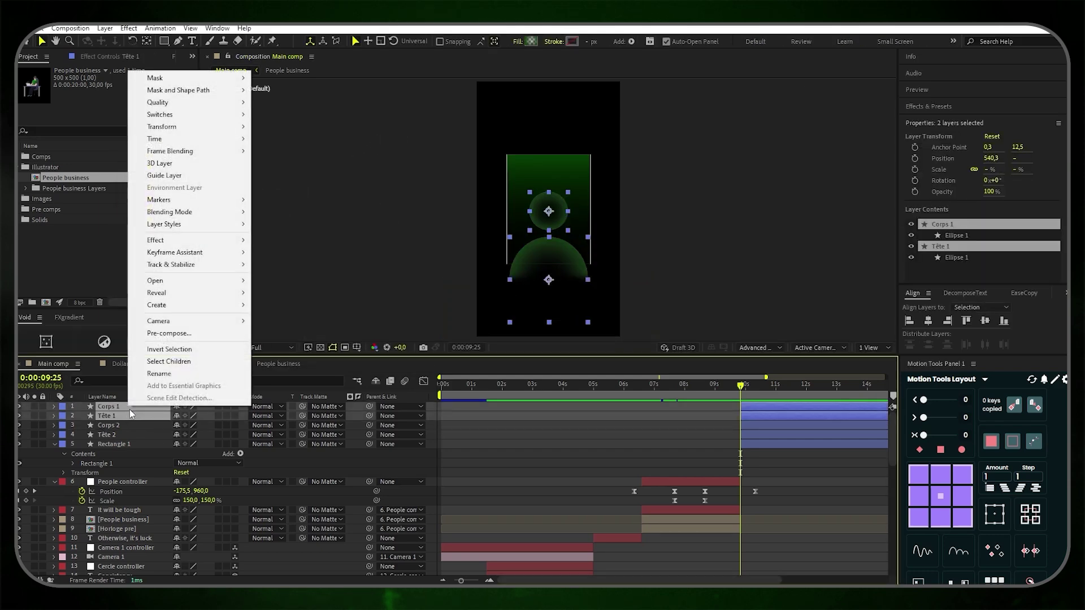
left_click(169, 334)
type("P")
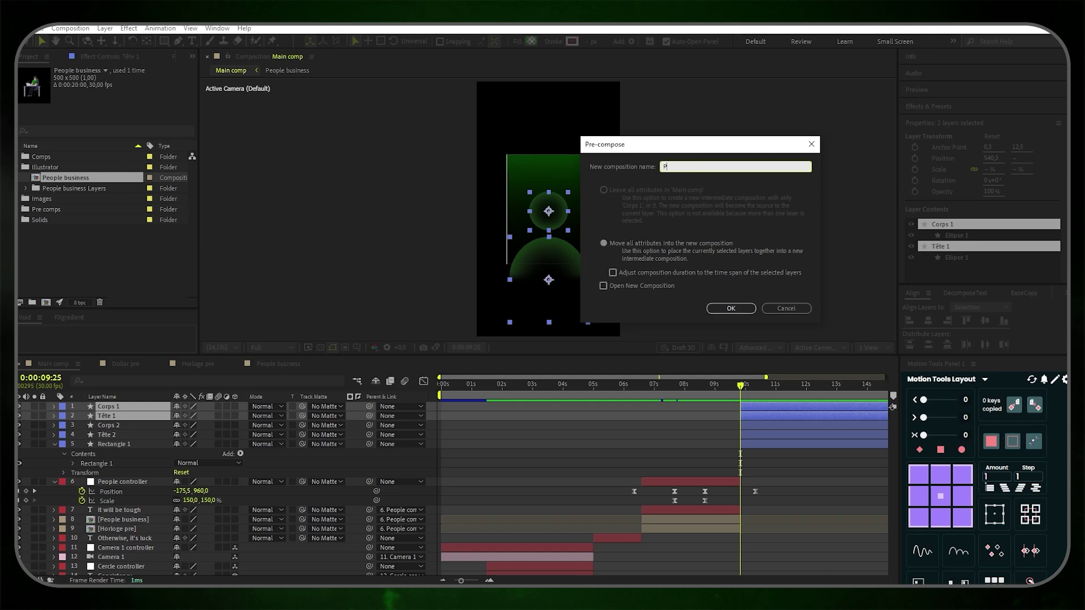
type("erson 1 pre")
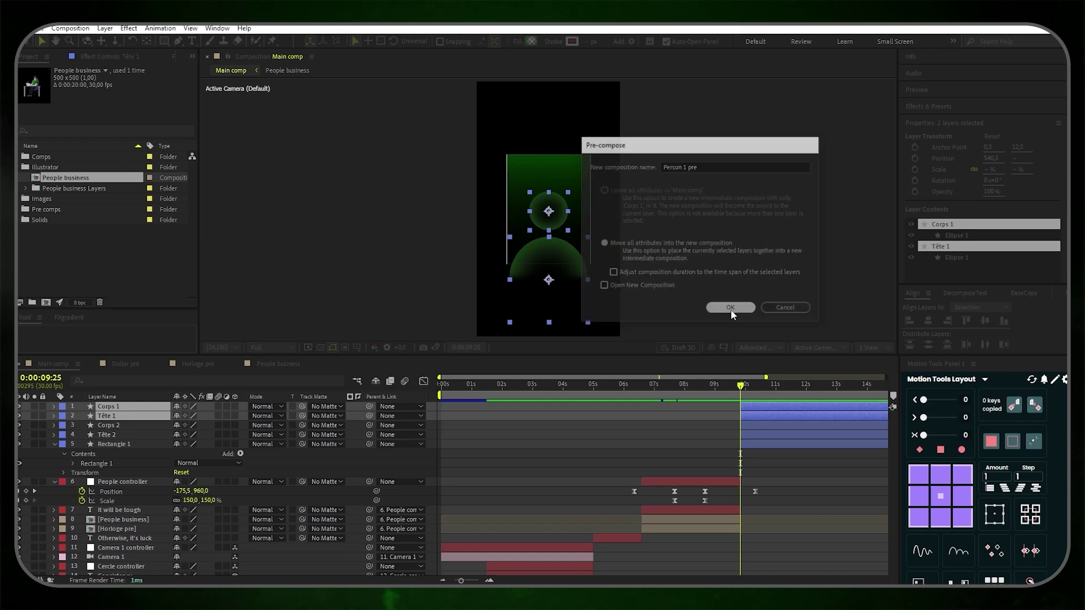
left_click(731, 309)
Pre-compose the Corps 2 and Tête 2 layers together as Person 2 pre
left_click(130, 426)
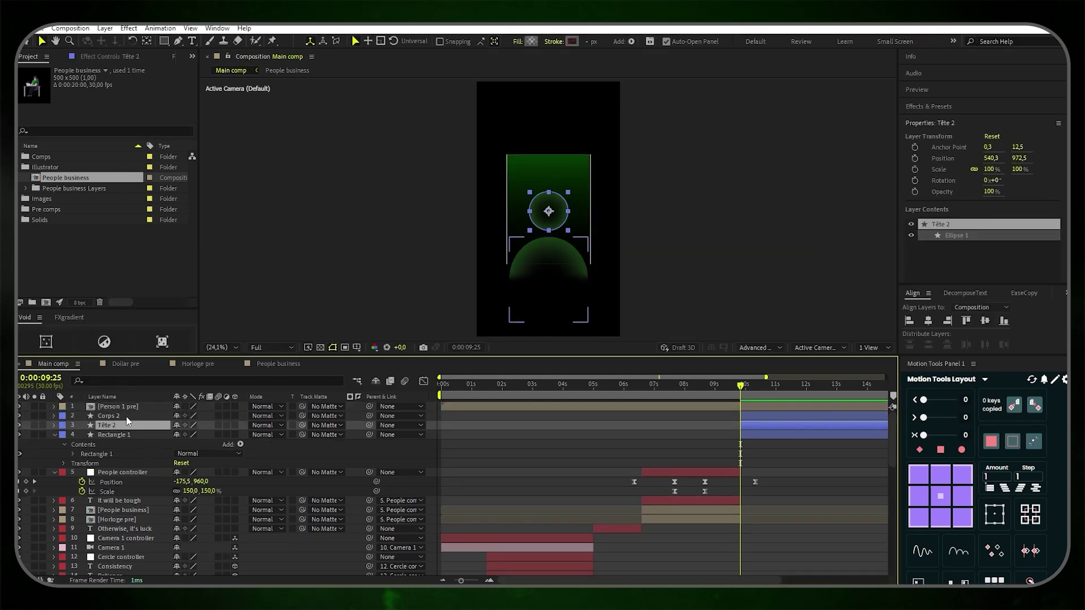
left_click(123, 417, "ctrl")
right_click(123, 417)
left_click(172, 345)
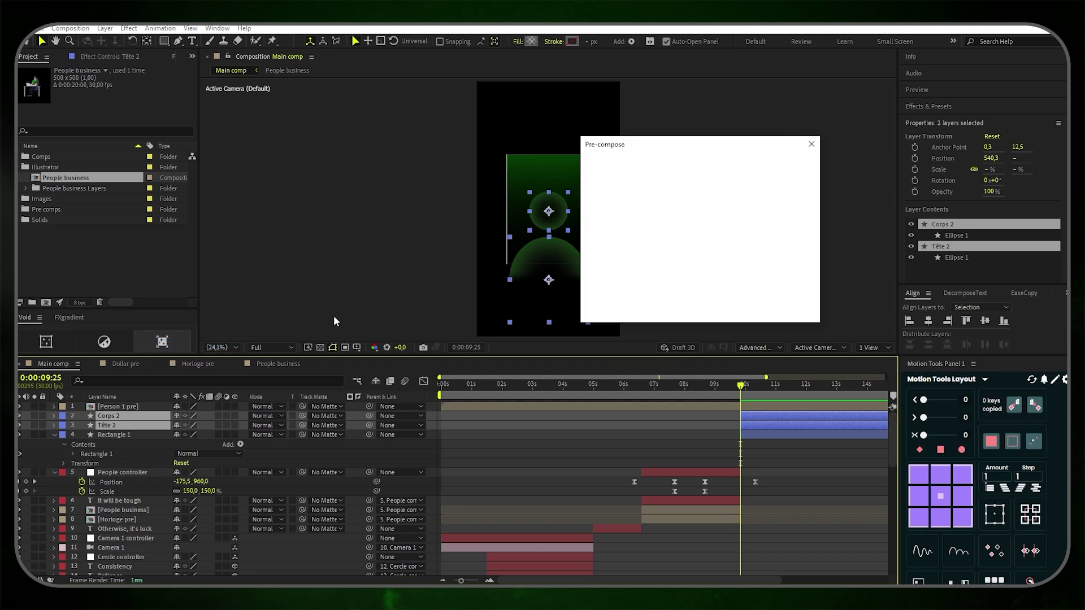
type("Person 2 pre")
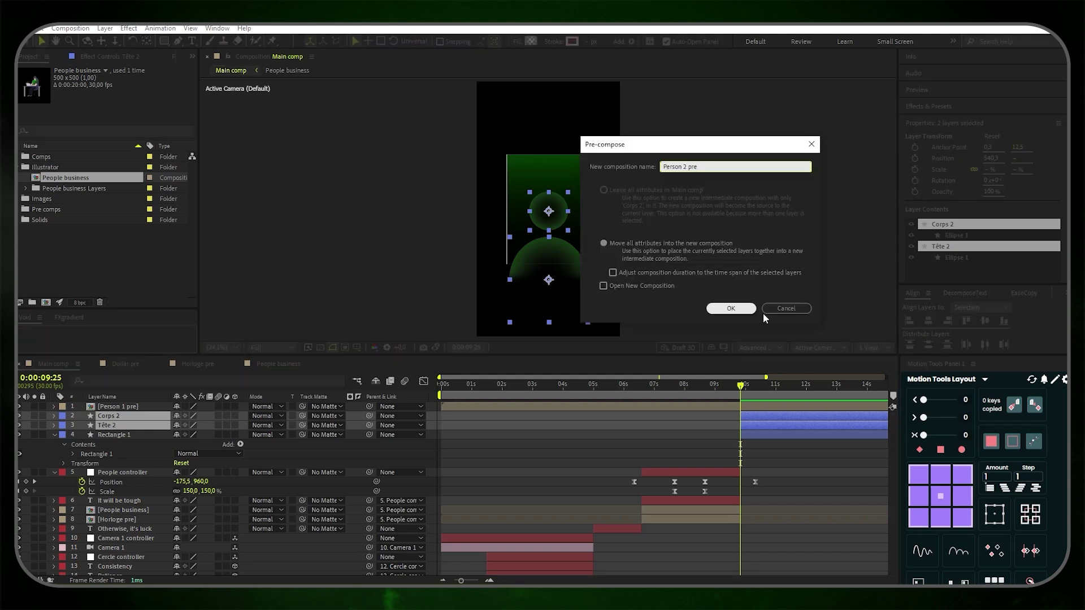
left_click(731, 309)
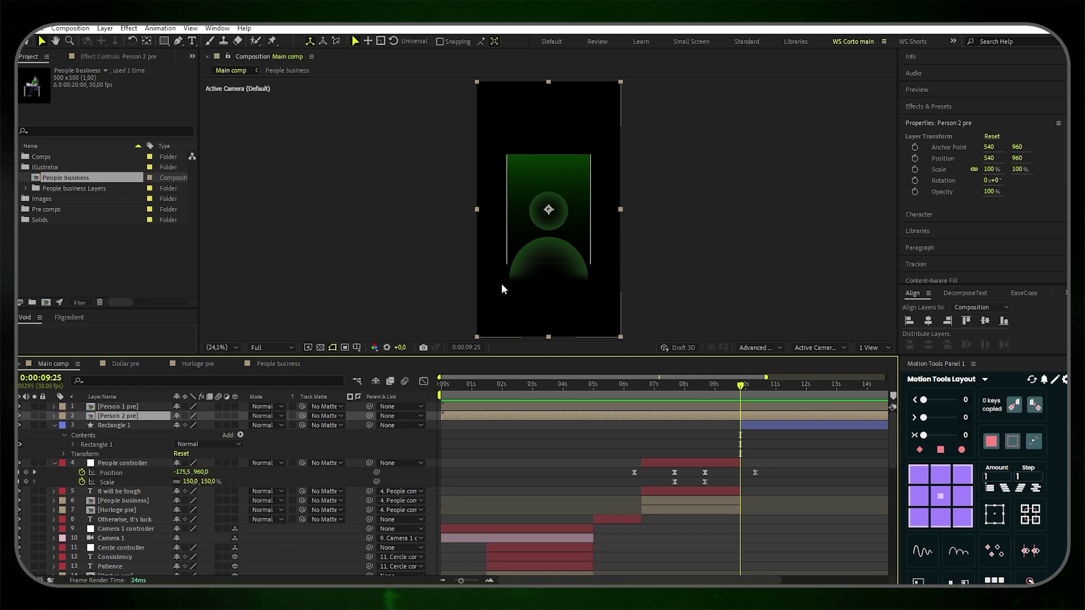
Pre-compose the Rectangle 1 layer as Rectangle 1 pre and turn it and both Person pre-comps into 3D layers
left_click(142, 428)
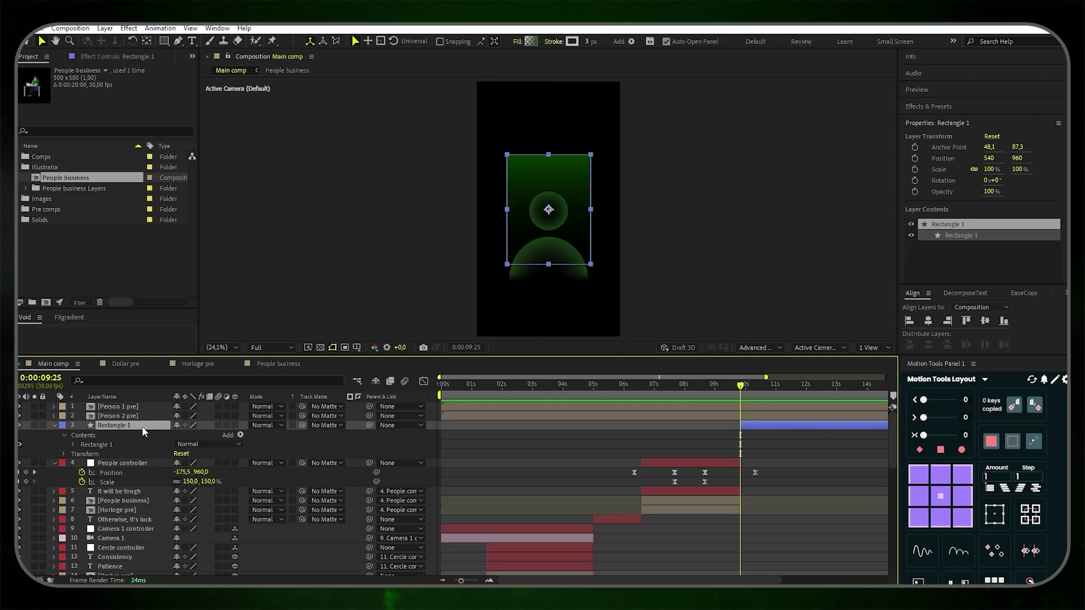
right_click(143, 430)
left_click(192, 354)
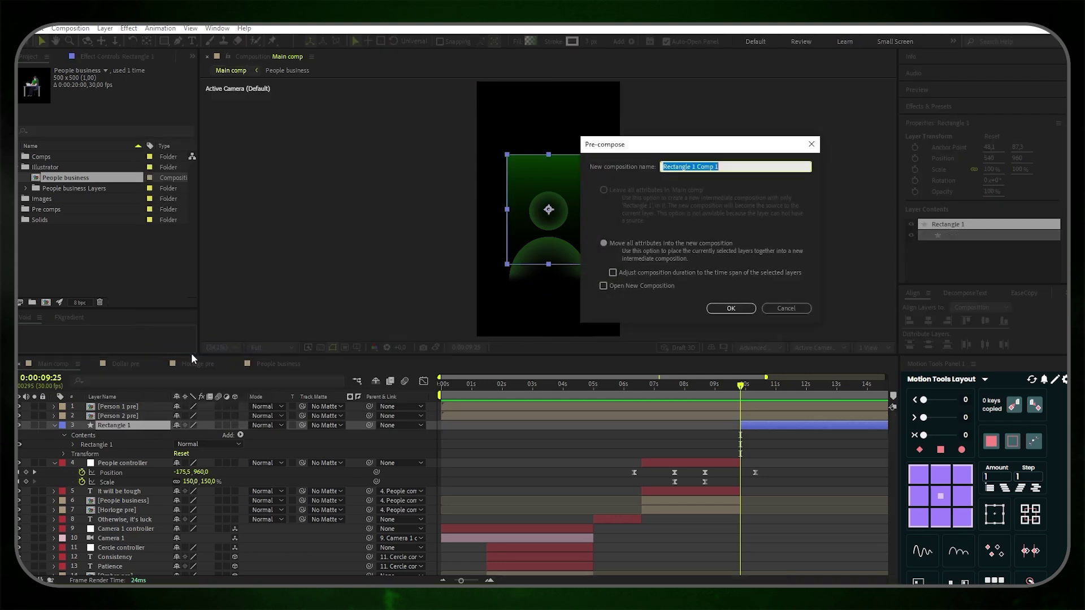
left_click_drag(718, 166, 704, 168)
type("pre")
left_click(731, 308)
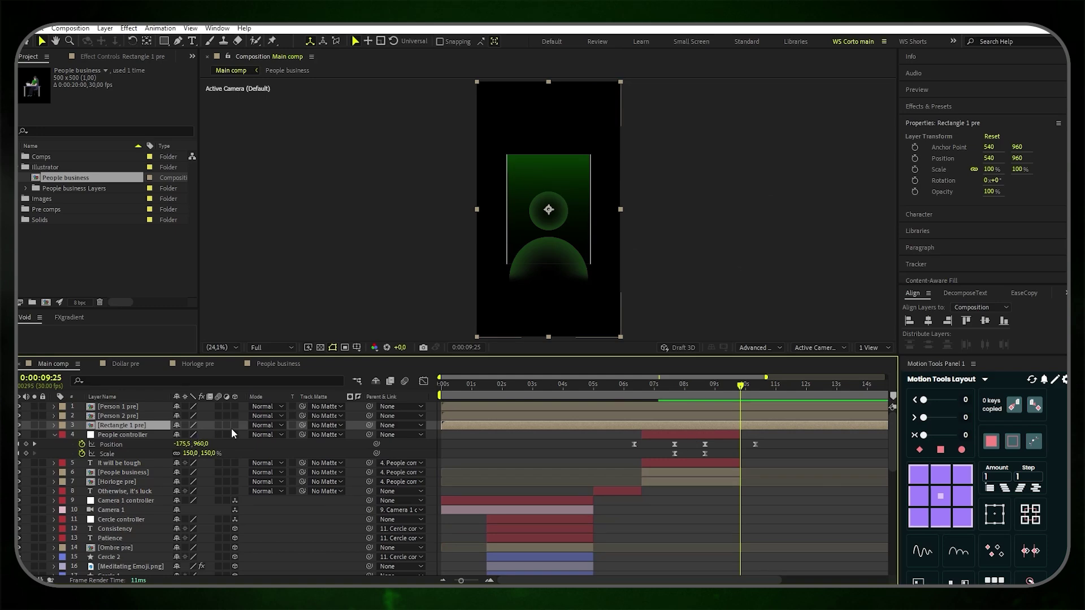
left_click_drag(235, 425, 235, 406)
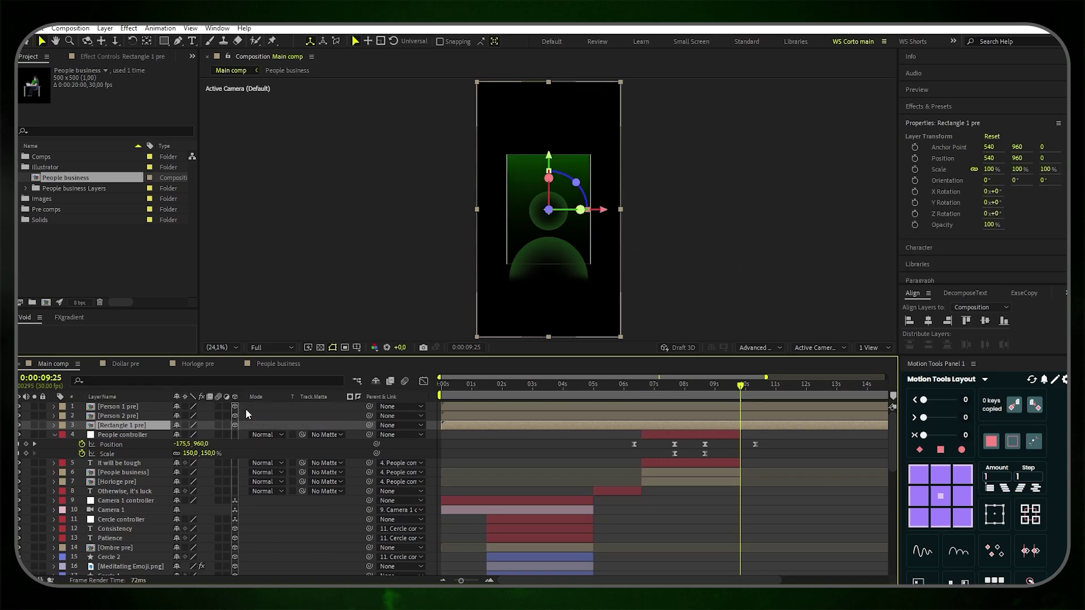
Add the two-node camera Camera 2 at the top of the layer stack and trim its start to 0:00:09:25
left_click(105, 29)
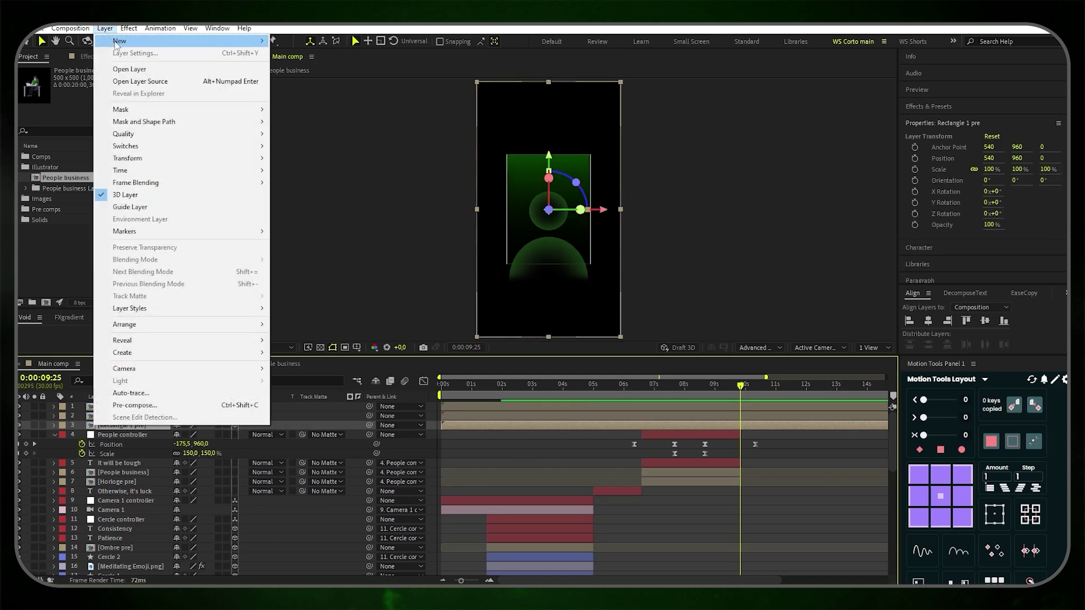
mouse_move(120, 42)
left_click(296, 76)
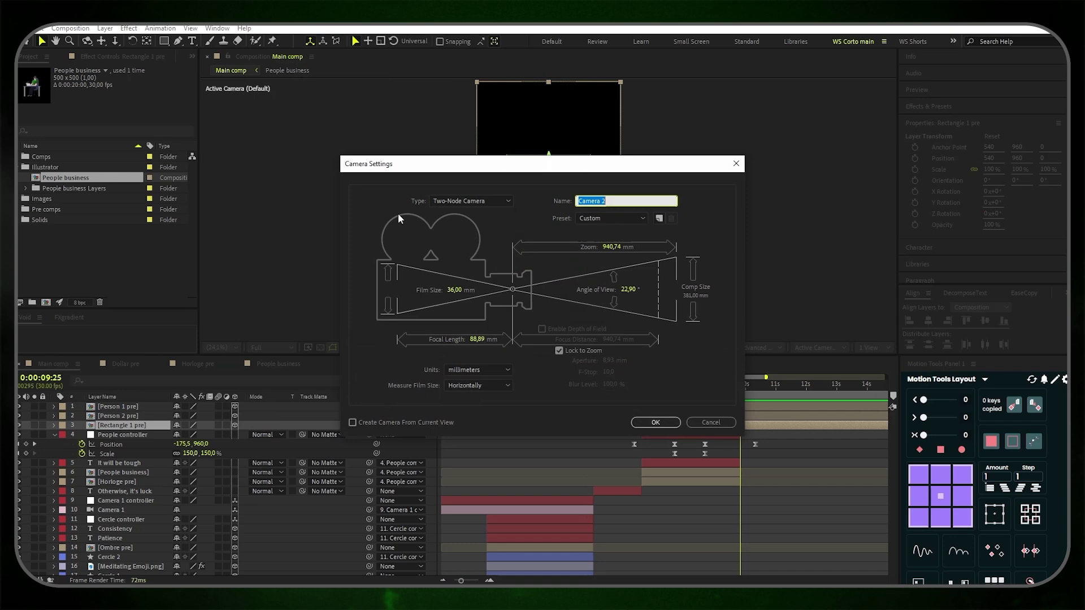
left_click(644, 422)
left_click_drag(130, 430, 130, 406)
left_click_drag(451, 410, 743, 420)
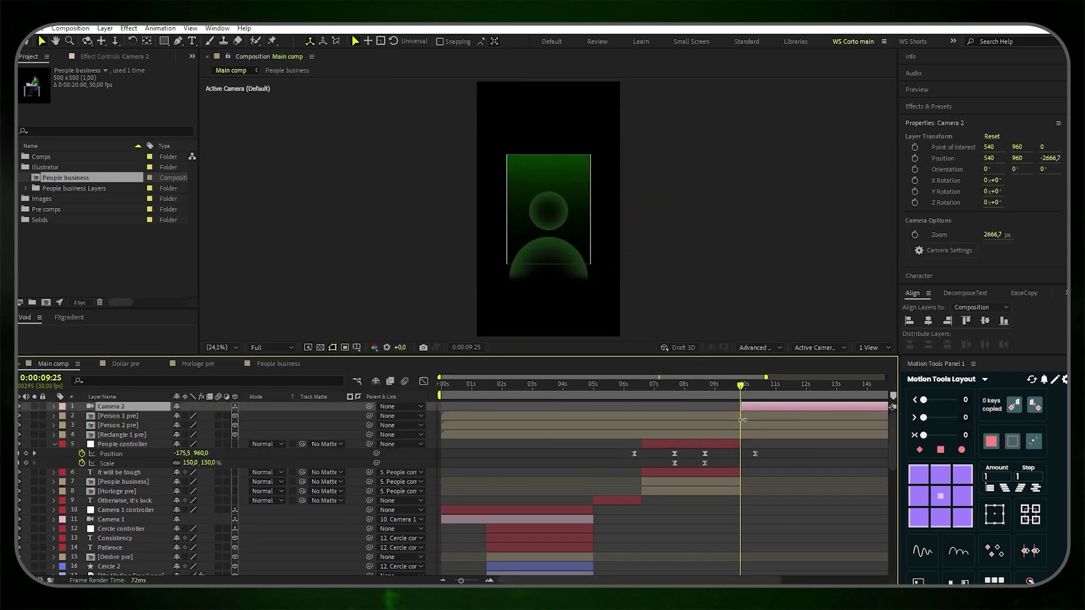
left_click(711, 408)
Add a null object named Camera 2 controller and make it a 3D layer
left_click(105, 29)
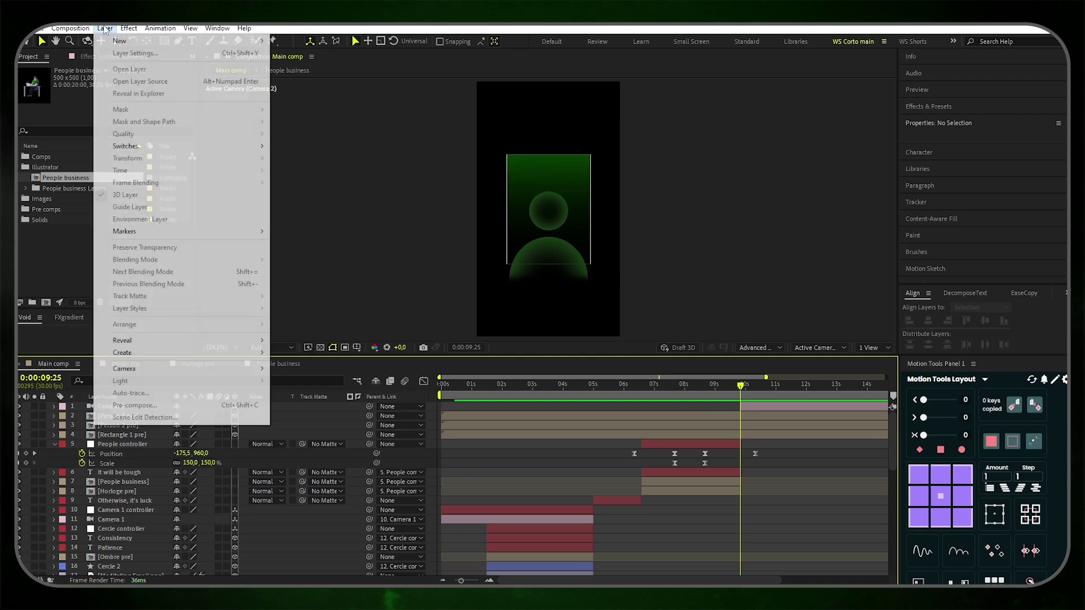
mouse_move(109, 43)
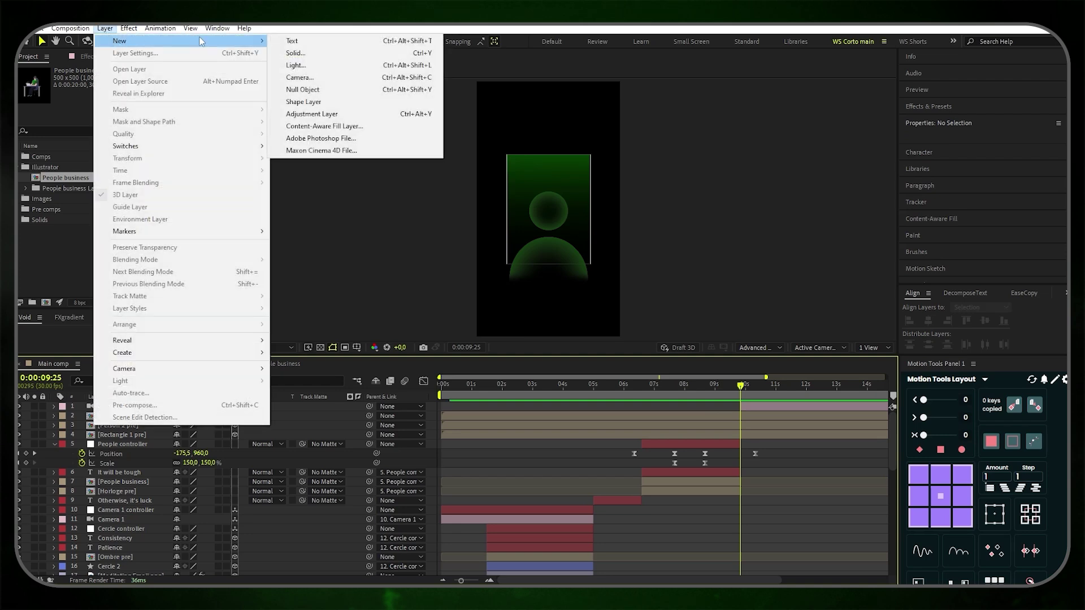
left_click(316, 92)
right_click(131, 407)
left_click(168, 377)
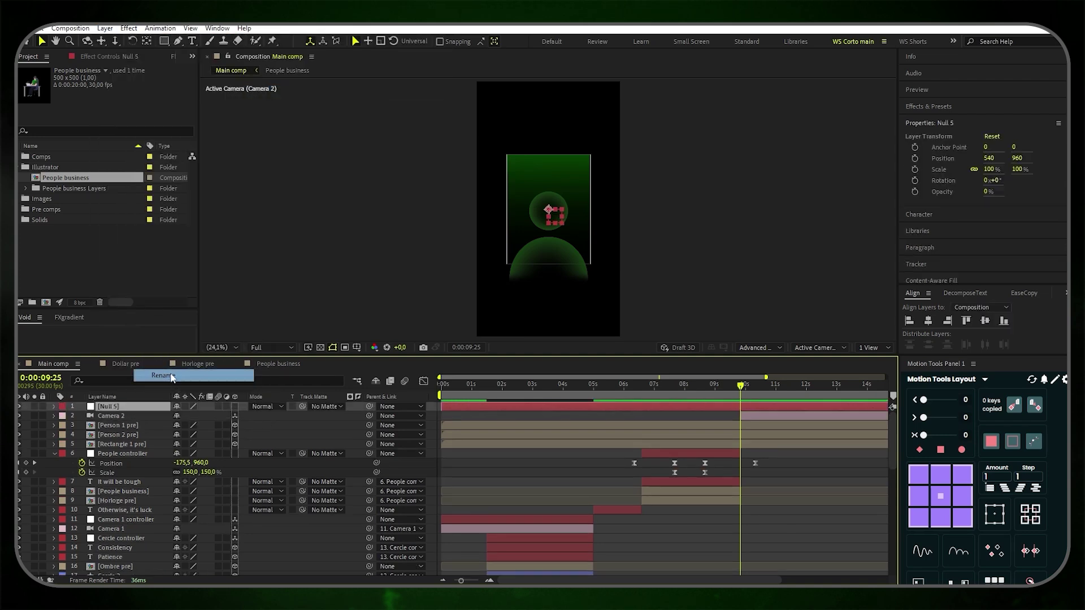
key("BackSpace")
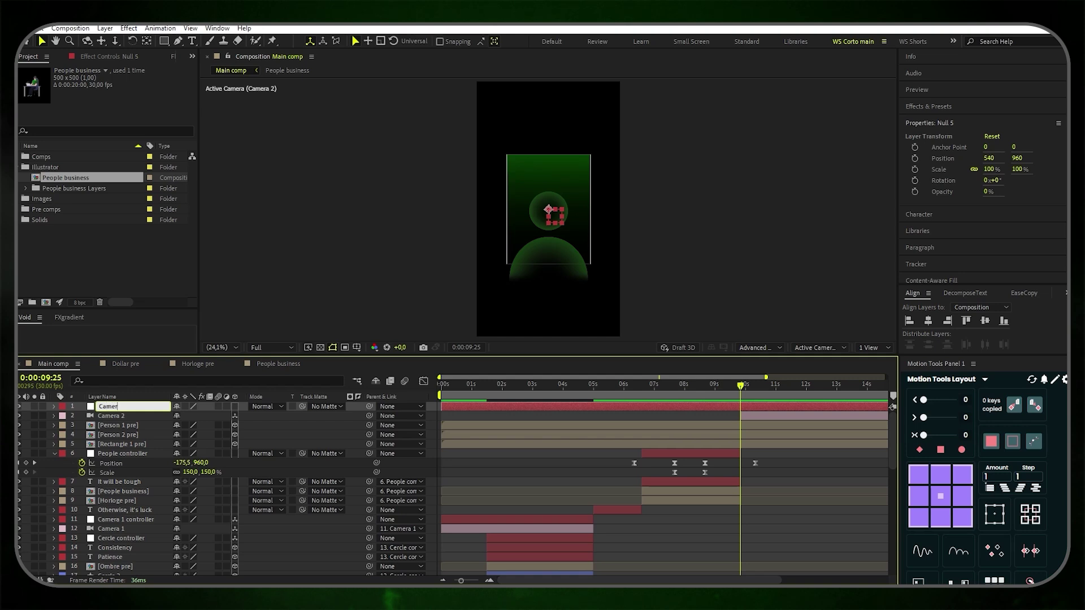
type("Camera 2 controller")
key("Return")
left_click(236, 407)
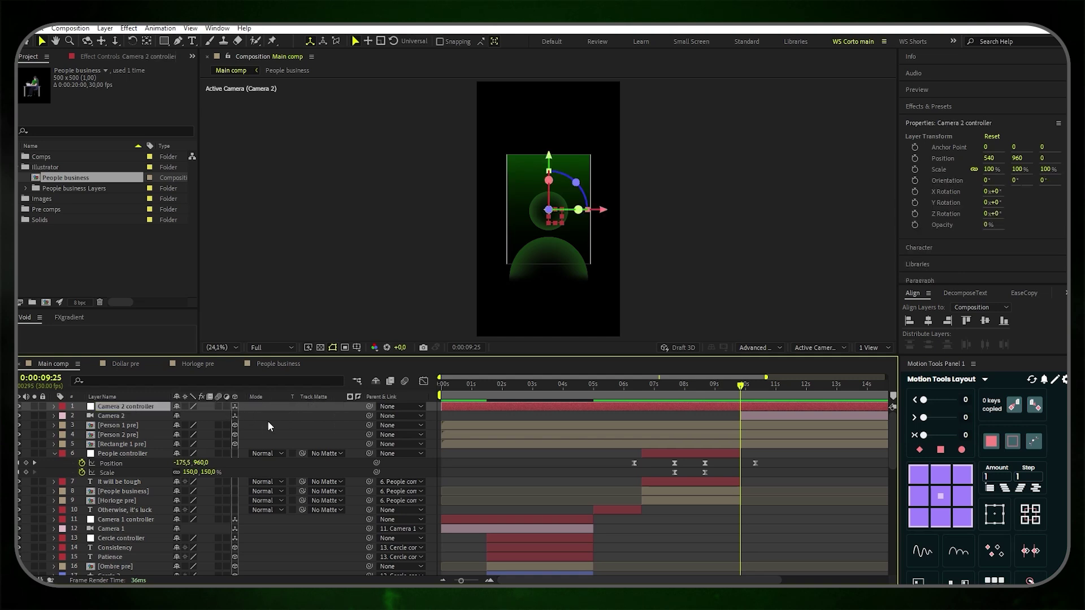
Parent Camera 2 to Camera 2 controller and trim the controller and the three new pre-comps to start at 0:00:09:25
left_click_drag(369, 415, 143, 406)
left_click_drag(440, 410, 741, 415)
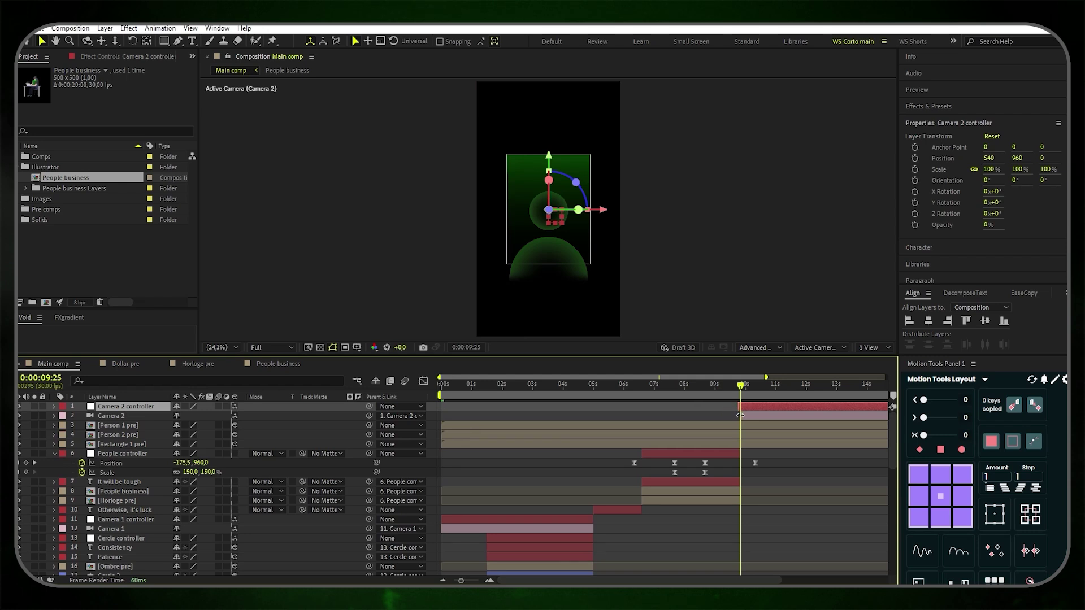
left_click(742, 427)
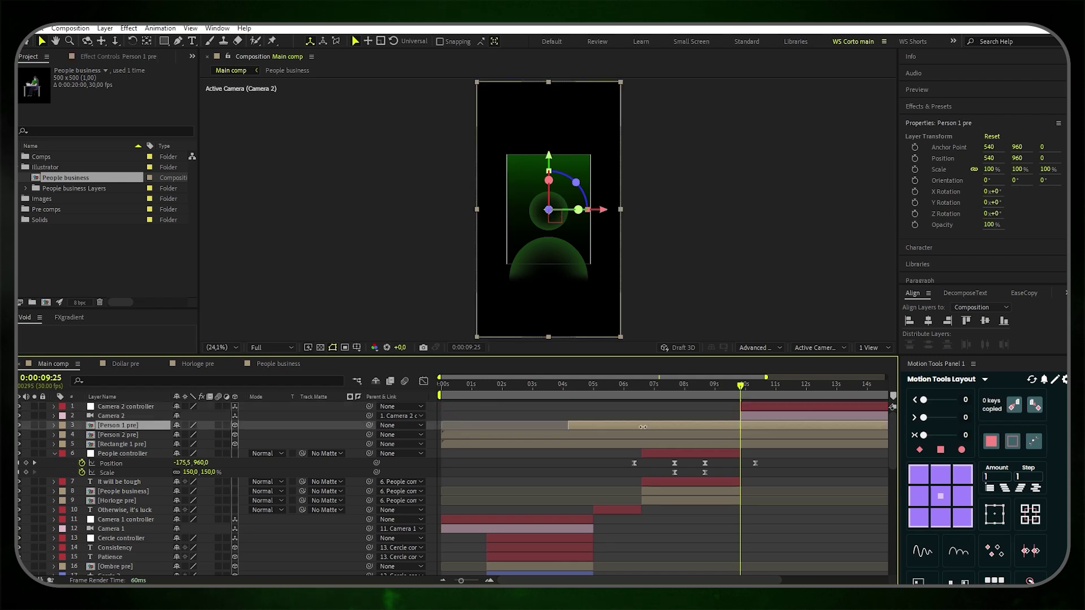
key("alt+bracketleft")
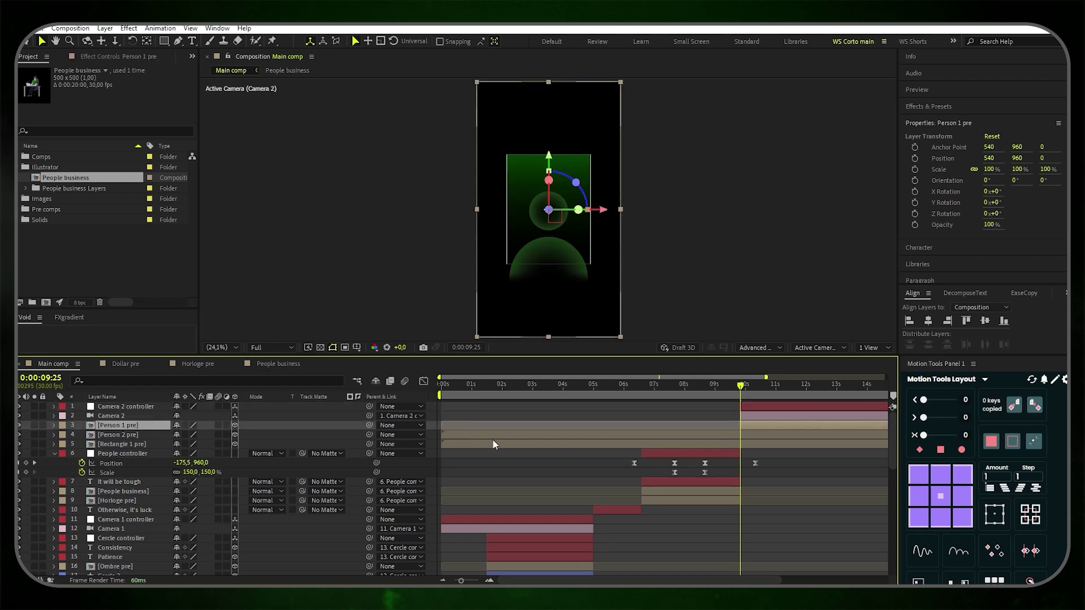
left_click_drag(440, 435, 741, 435)
left_click_drag(440, 444, 741, 446)
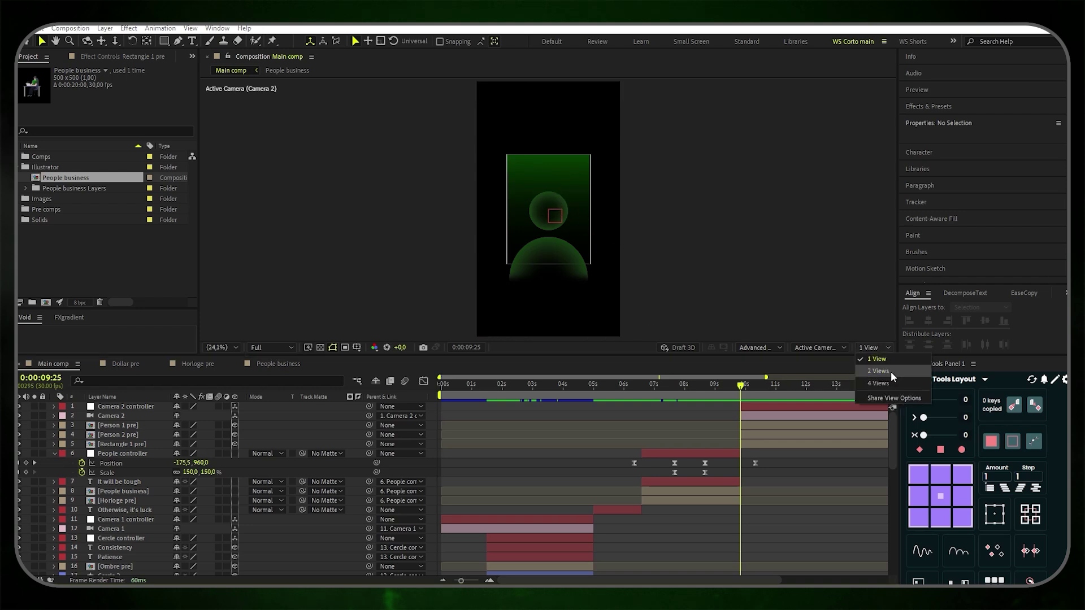
Show the composition in two views and push Person 2 pre back in depth to a Z position of about 222
key("ctrl+alt+shift+n")
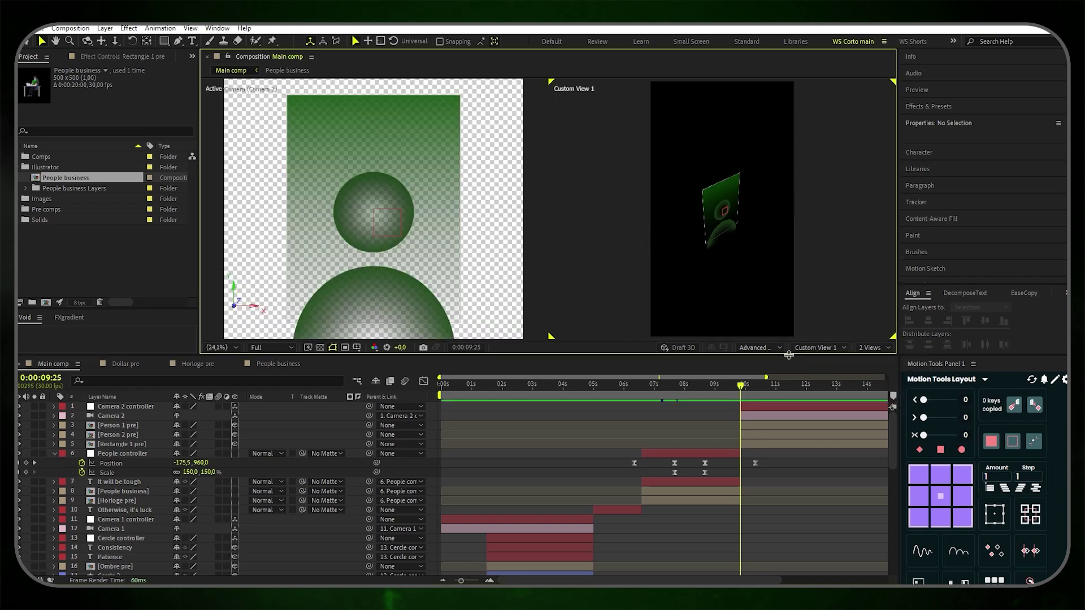
left_click(130, 433)
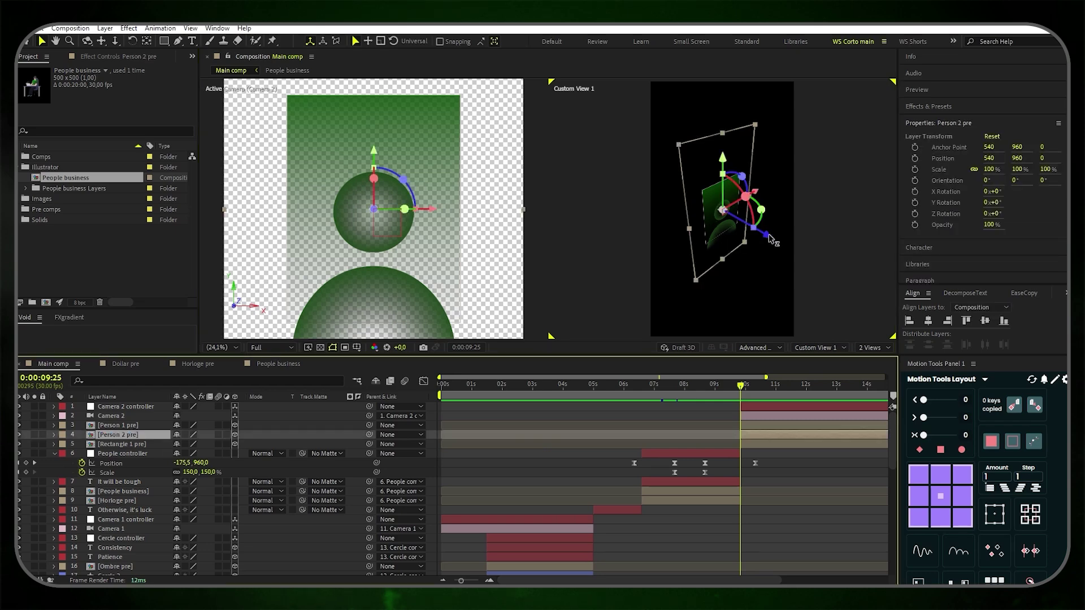
left_click_drag(770, 240, 755, 232)
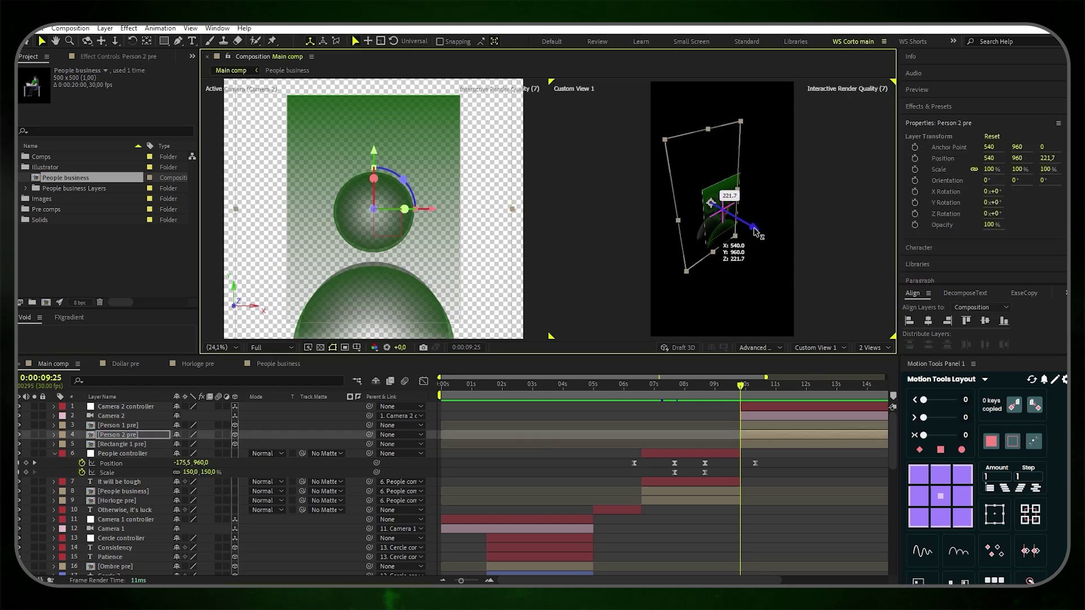
Push Person 2 pre further back in depth to a Z position of about 258 and return to a single view
left_click(757, 425)
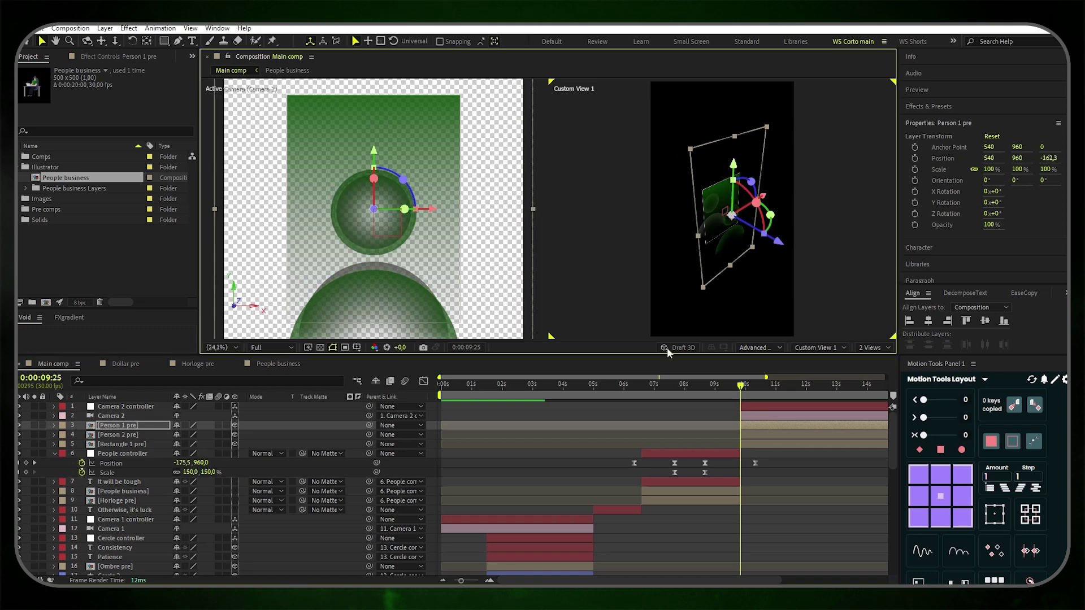
left_click(757, 433)
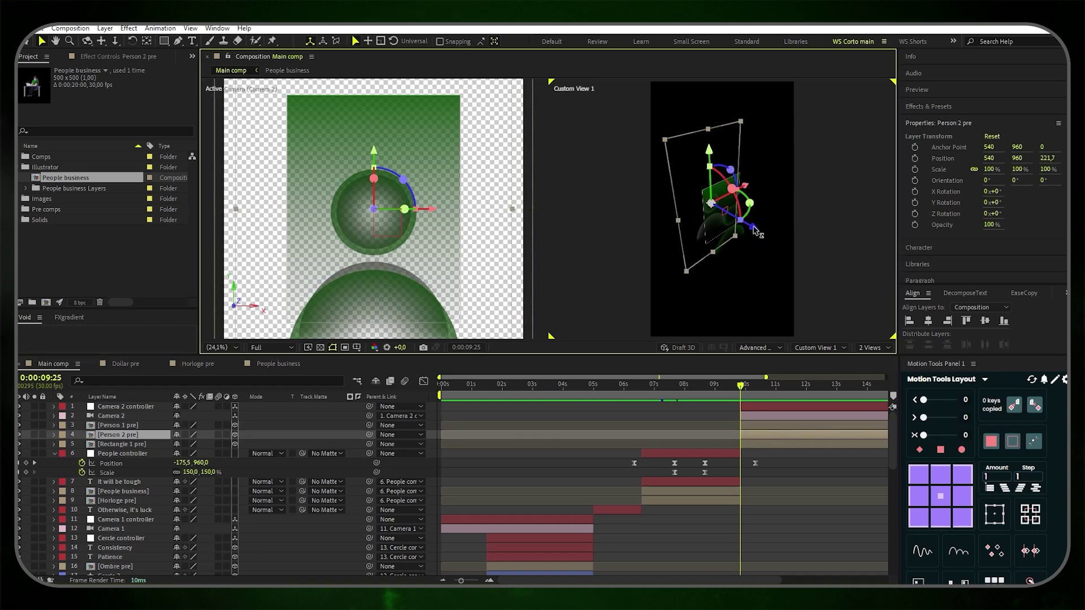
left_click_drag(755, 232, 762, 238)
left_click(871, 348)
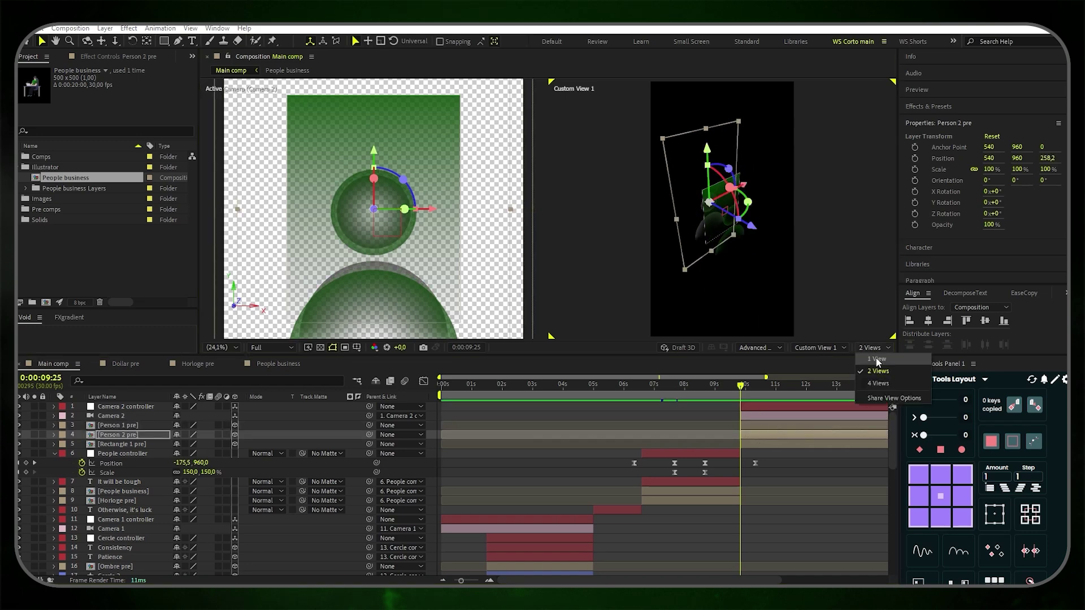
left_click(877, 360)
Keyframe the Camera 2 controller position at 0:00:10:17, and at 0:00:09:25 shift its X position to -143
left_click_drag(741, 389, 763, 394)
left_click(141, 406)
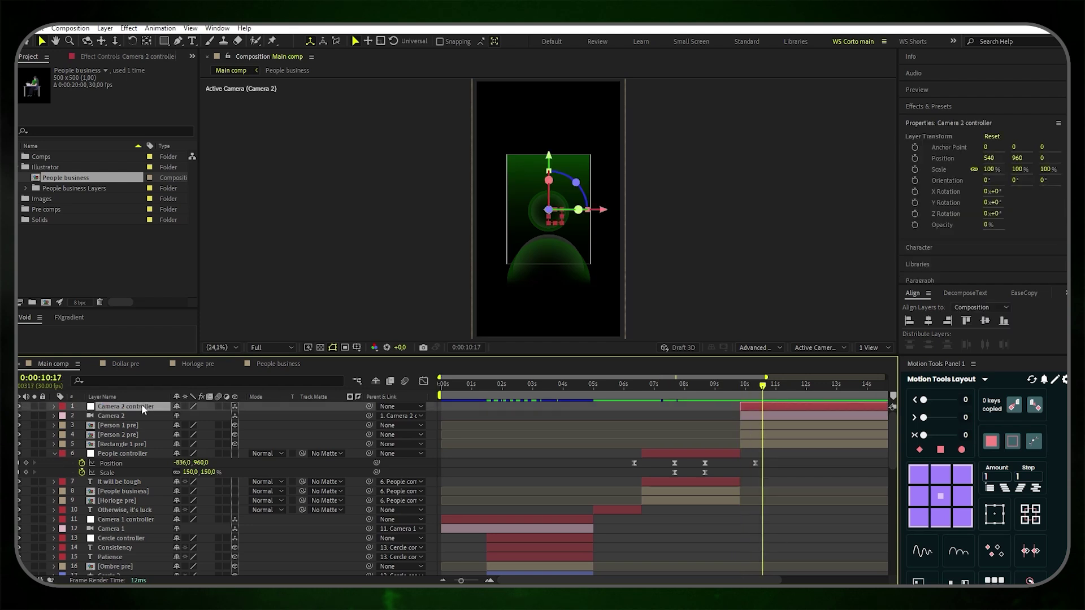
key("p")
left_click(81, 415)
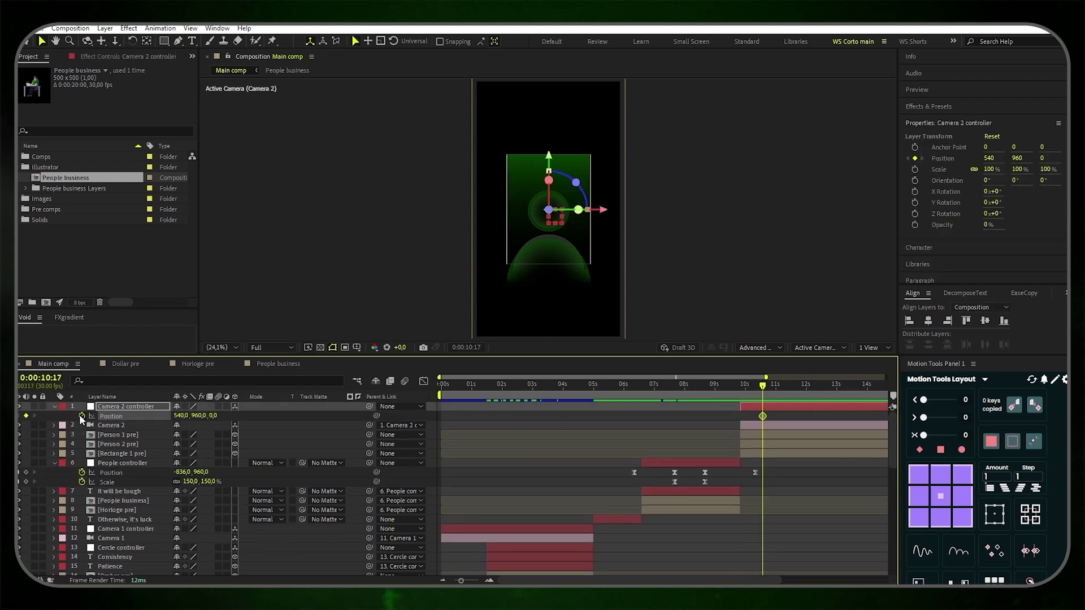
left_click_drag(767, 393, 744, 390)
left_click_drag(180, 416, 689, 447)
Easy-ease both controller position keyframes and stretch the last keyframe's incoming speed handle to 100% influence
key("ctrl+alt+a")
key("F9")
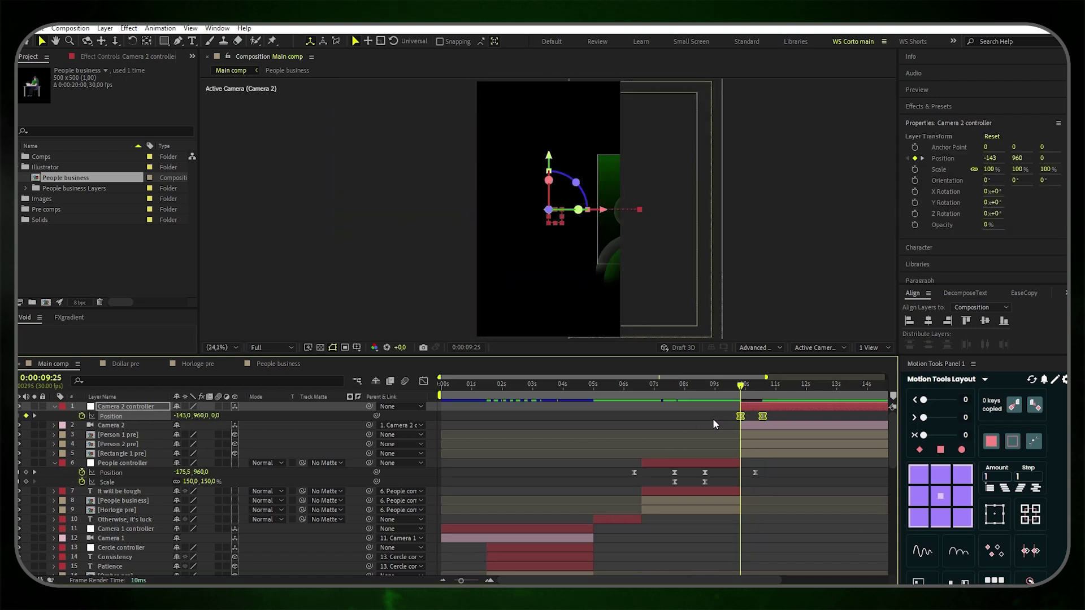
left_click(423, 381)
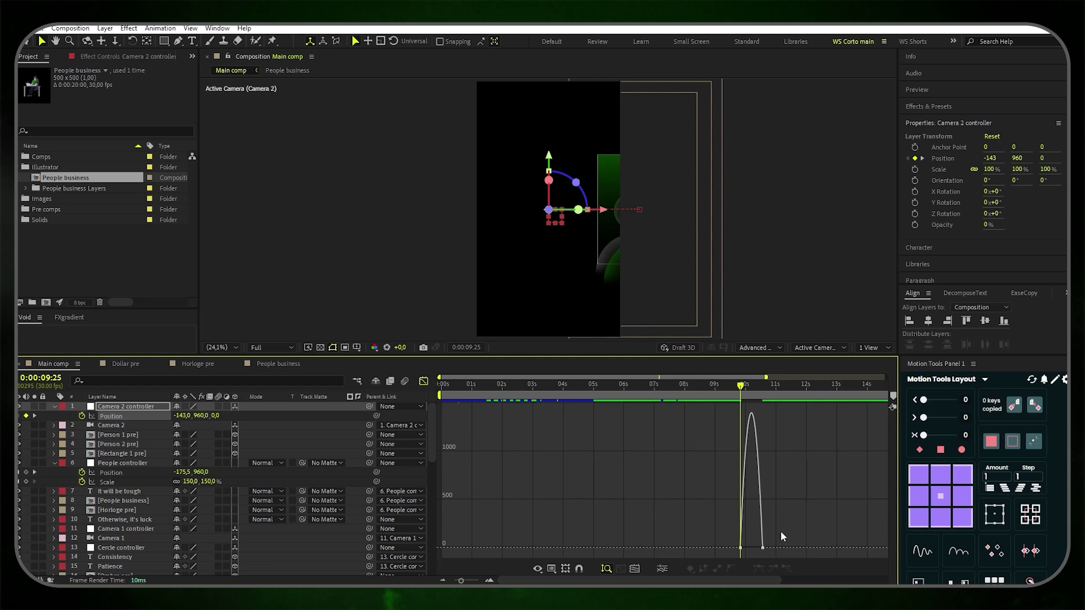
left_click_drag(783, 536, 724, 554)
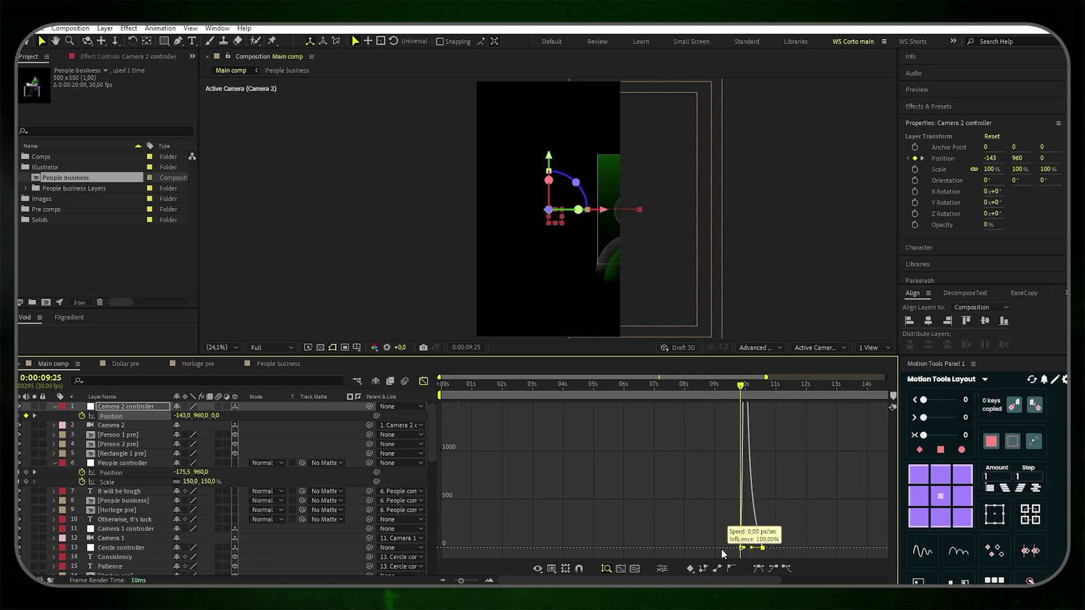
left_click(423, 382)
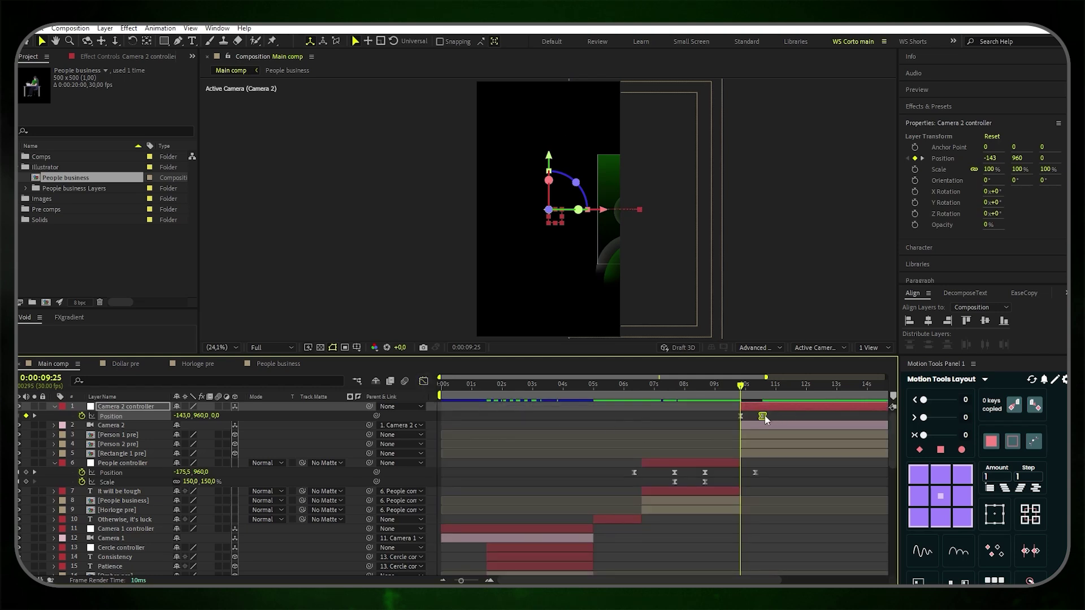
Shift the controller's first position keyframe slightly before the layer's start and scrub through the camera move
left_click(741, 417)
left_click_drag(741, 417, 746, 388)
left_click(676, 421)
left_click_drag(758, 389, 761, 389)
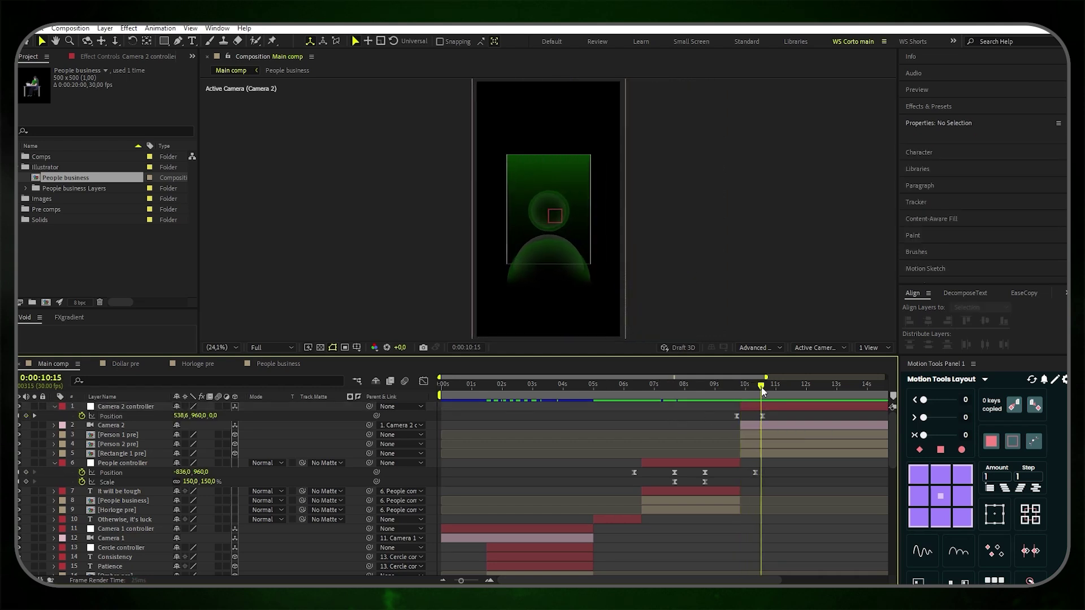
Keyframe the Camera 2 controller orientation at 0:00:10:15 and set its Y orientation to 284° at 0:00:15:02
left_click(154, 406)
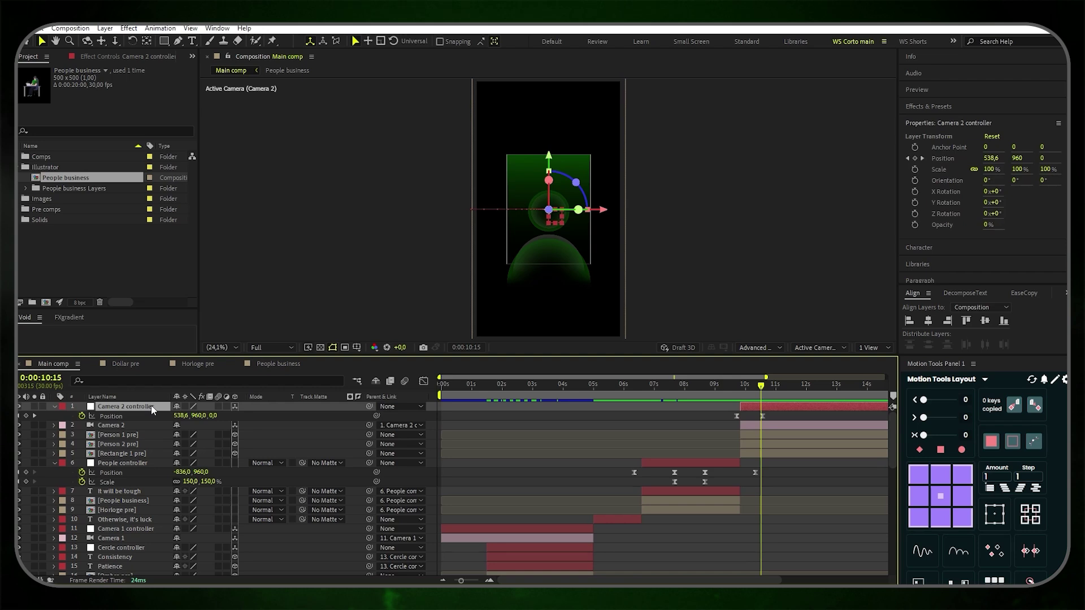
key("r")
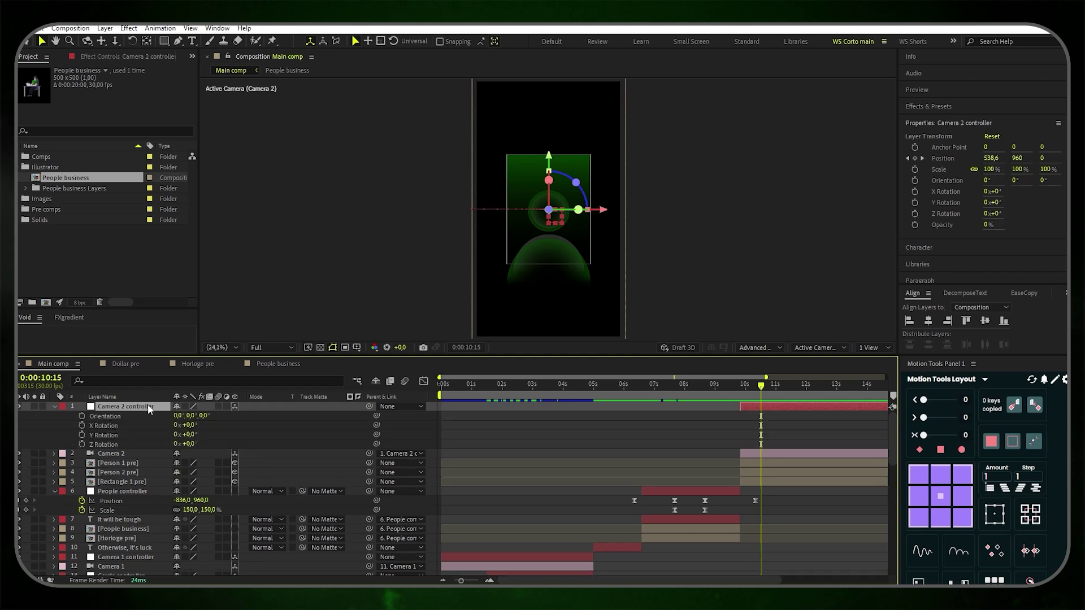
left_click(82, 417)
left_click_drag(526, 582, 574, 584)
left_click_drag(687, 390, 824, 400)
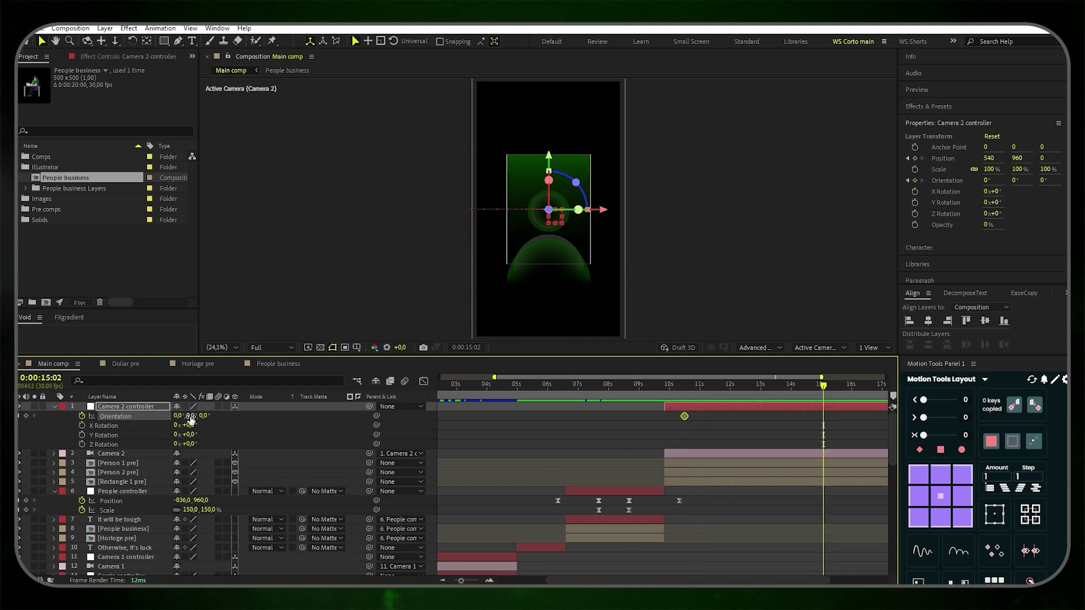
left_click_drag(188, 416, 144, 417)
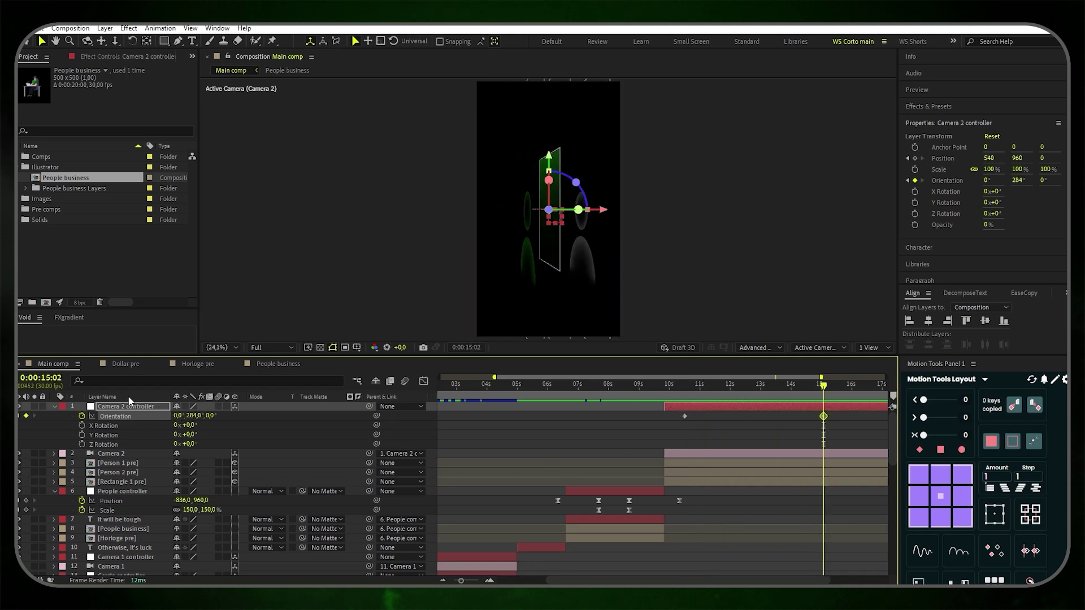
Add orientation keyframes to both Person 1 pre and Person 2 pre at 0:00:10:15
left_click(132, 475)
left_click(135, 465, "ctrl")
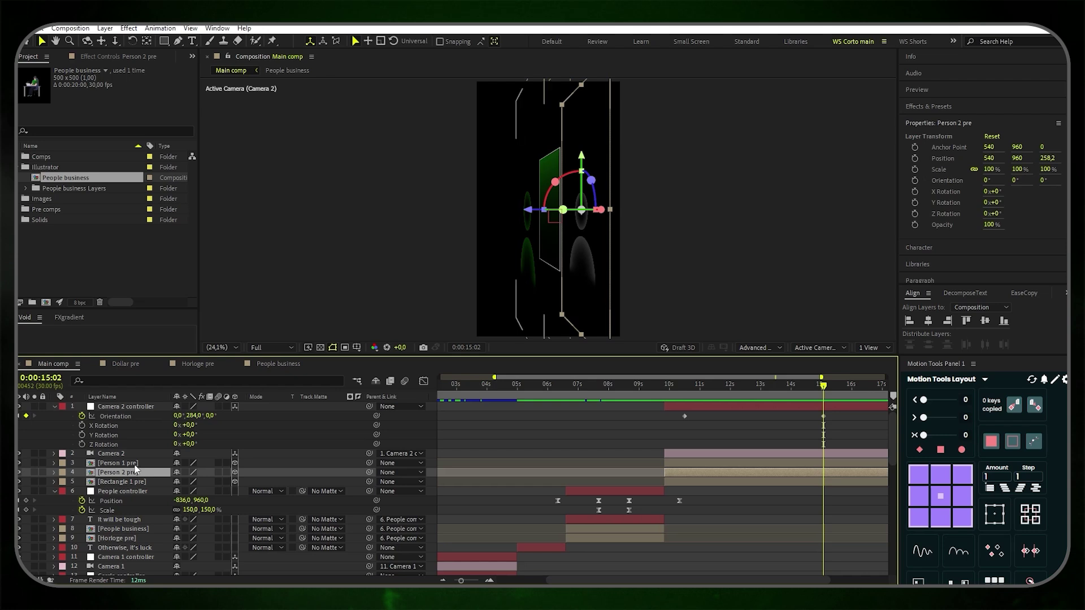
key("r")
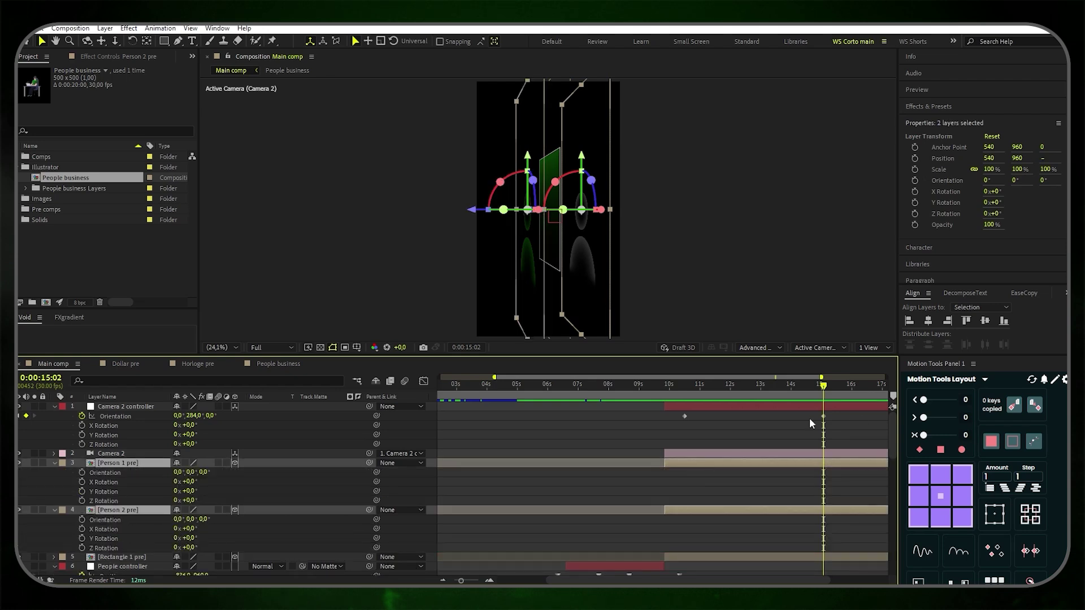
left_click_drag(827, 394, 687, 394)
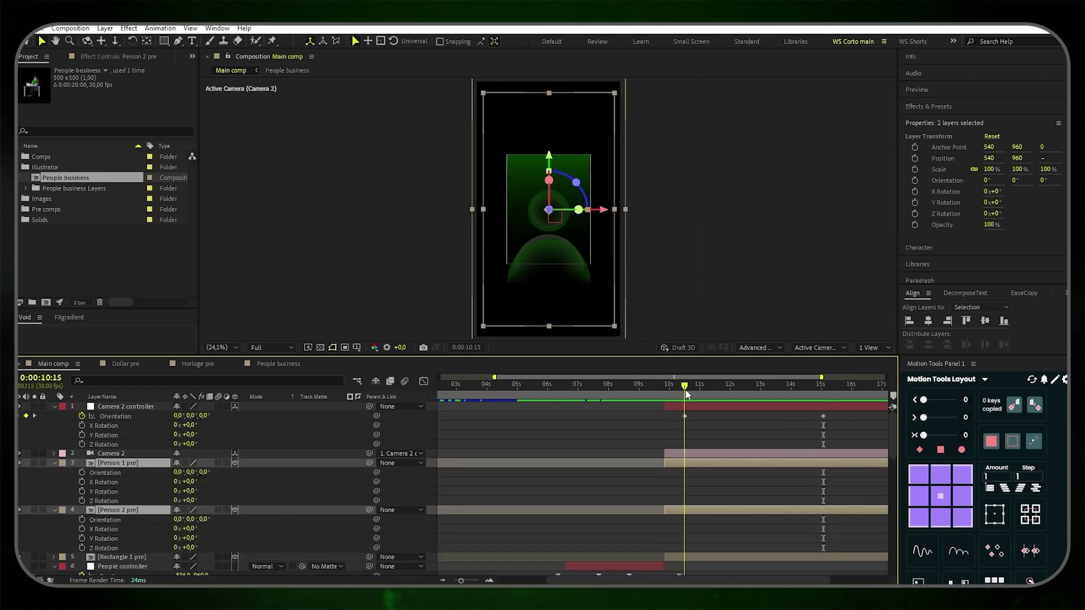
left_click(81, 473)
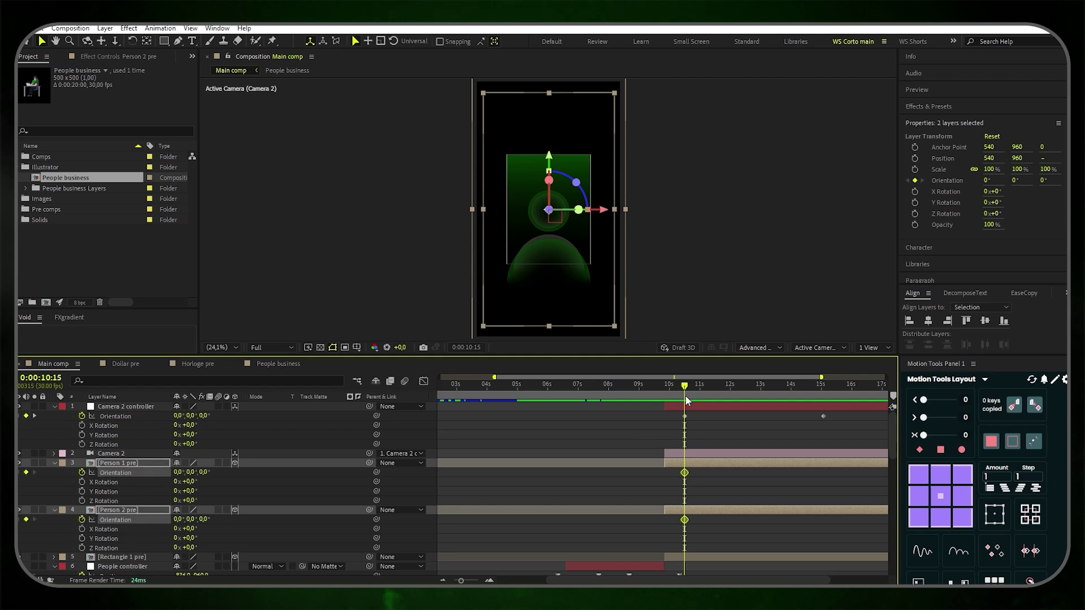
Set the Y orientation of Person 1 pre and Person 2 pre to 280° at 0:00:15:02
left_click_drag(695, 391, 826, 402)
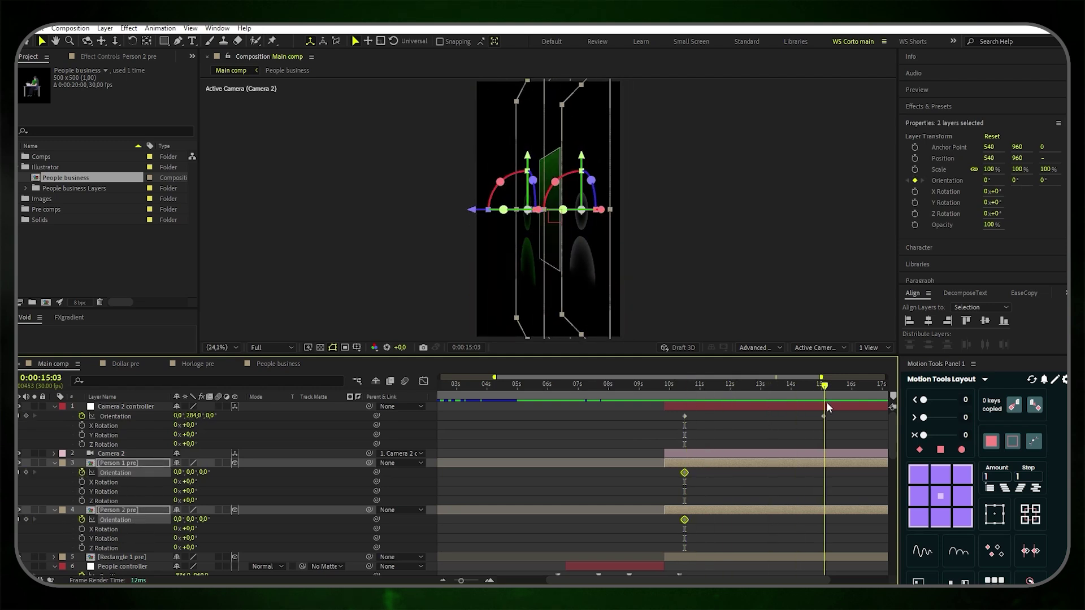
key("F2")
left_click_drag(189, 478, 174, 478)
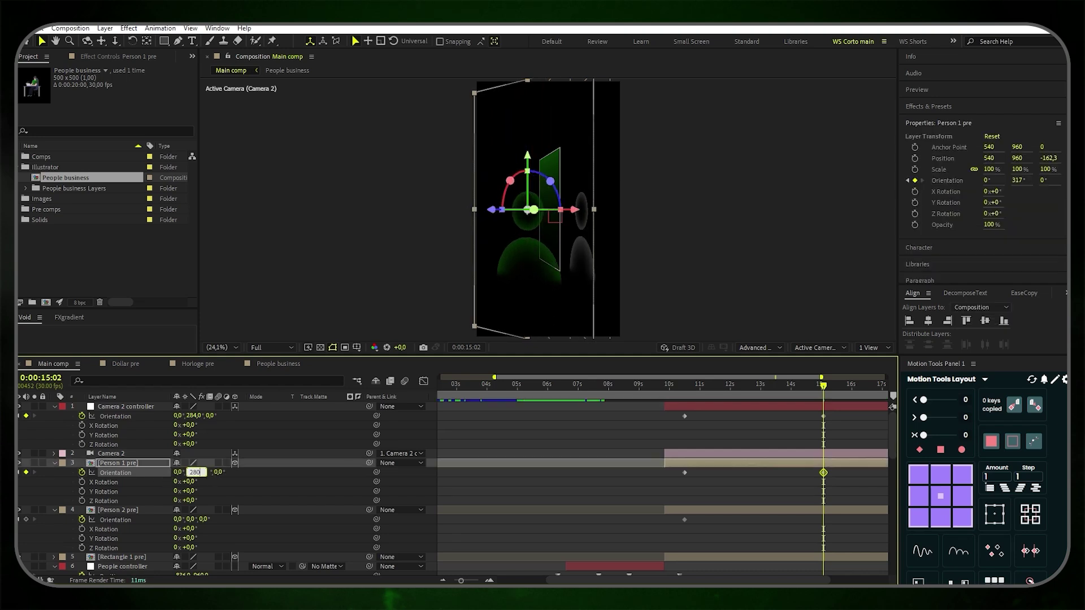
left_click(191, 519)
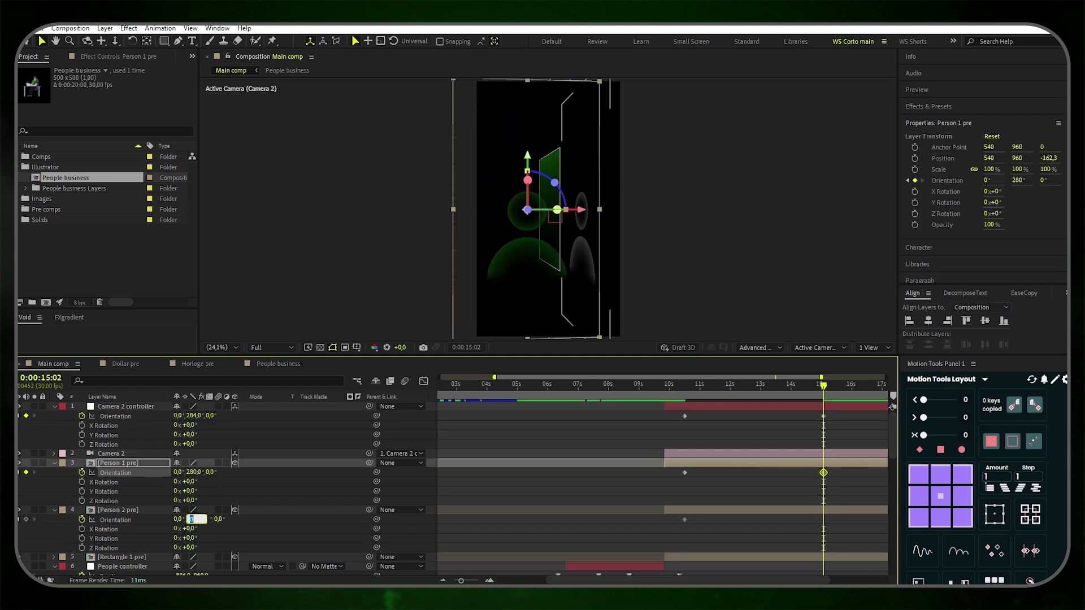
type("280")
key("Return")
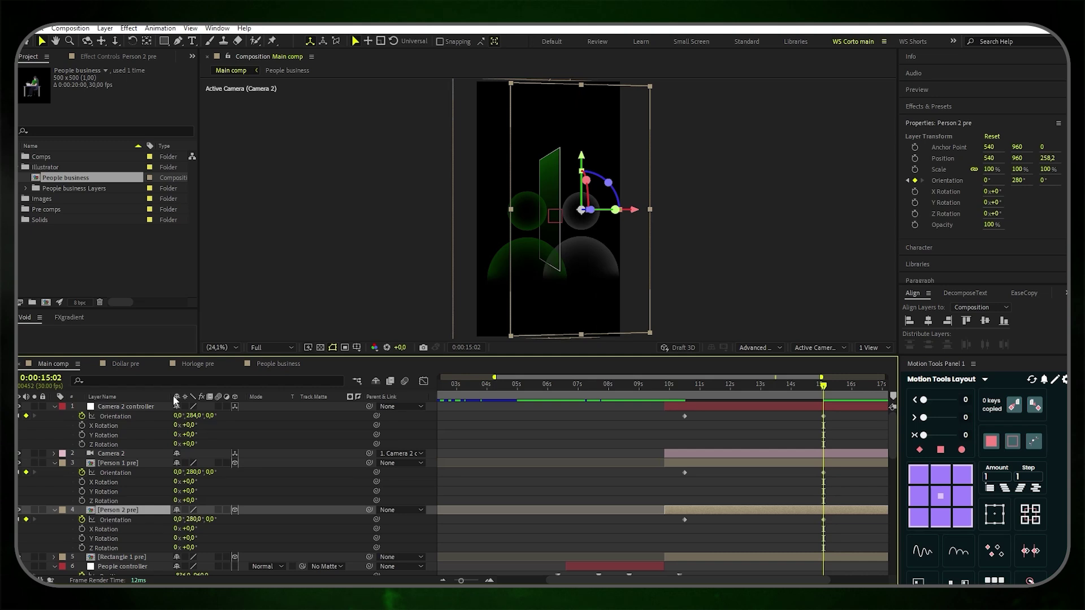
Set the Camera 2 controller's Y orientation to 280° at 0:00:15:02
left_click(193, 416)
type("280")
key("Return")
left_click(507, 490)
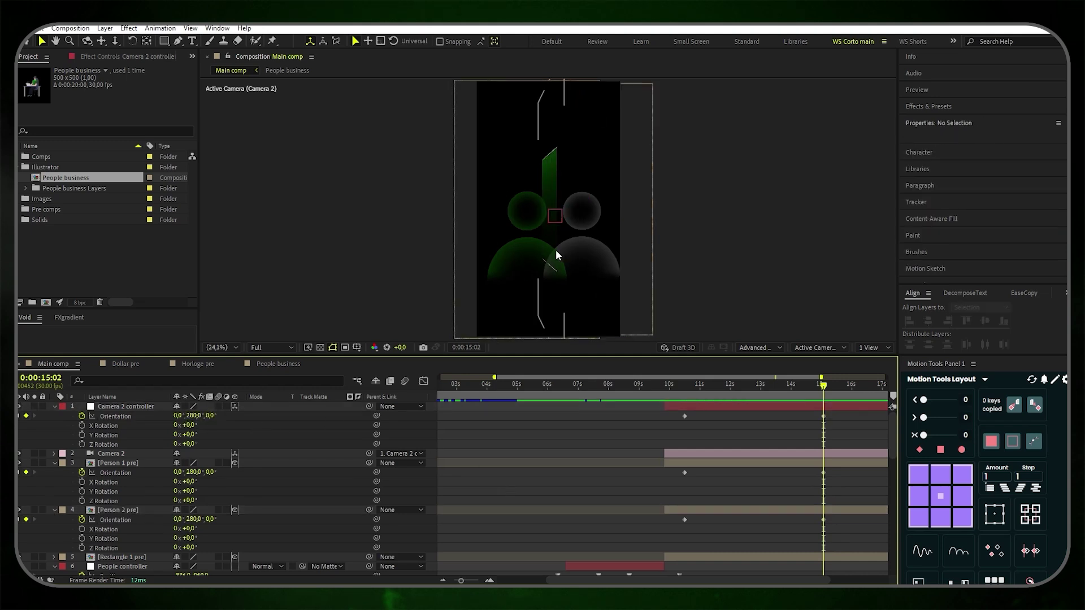
Spread the two person layers apart, moving Person 1 pre to about X 530 and Z -219
left_click(159, 465)
mouse_move(583, 211)
left_mouse_down()
mouse_move(599, 217)
mouse_move(564, 218)
left_mouse_up()
left_click(141, 511)
left_click(246, 499)
Narrow the Corps 1 body ellipse inside Person 1 pre and return to Main comp
left_click(131, 464)
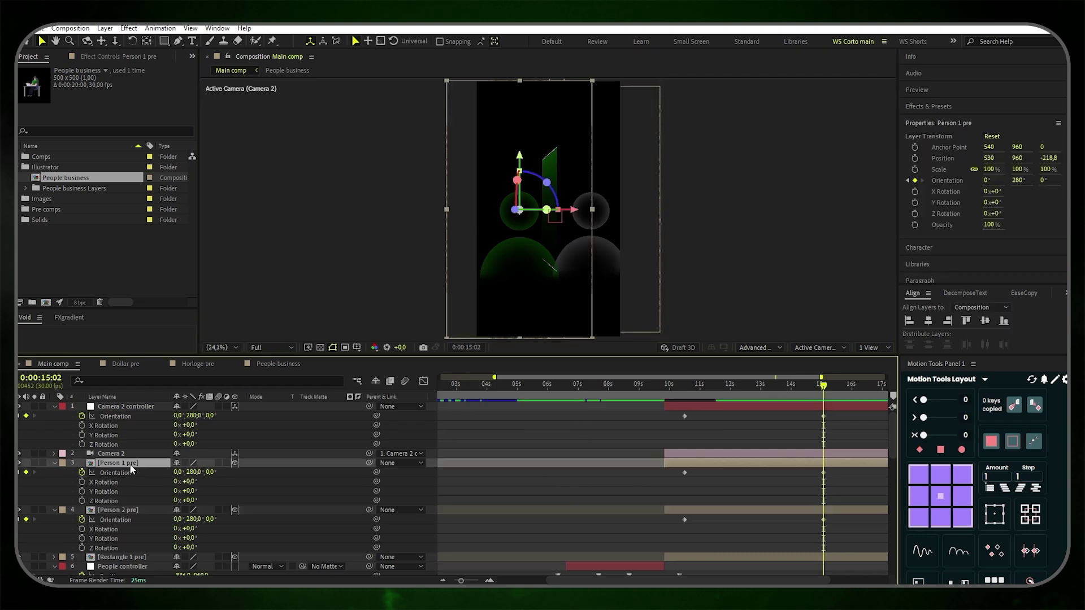
double_click(130, 467)
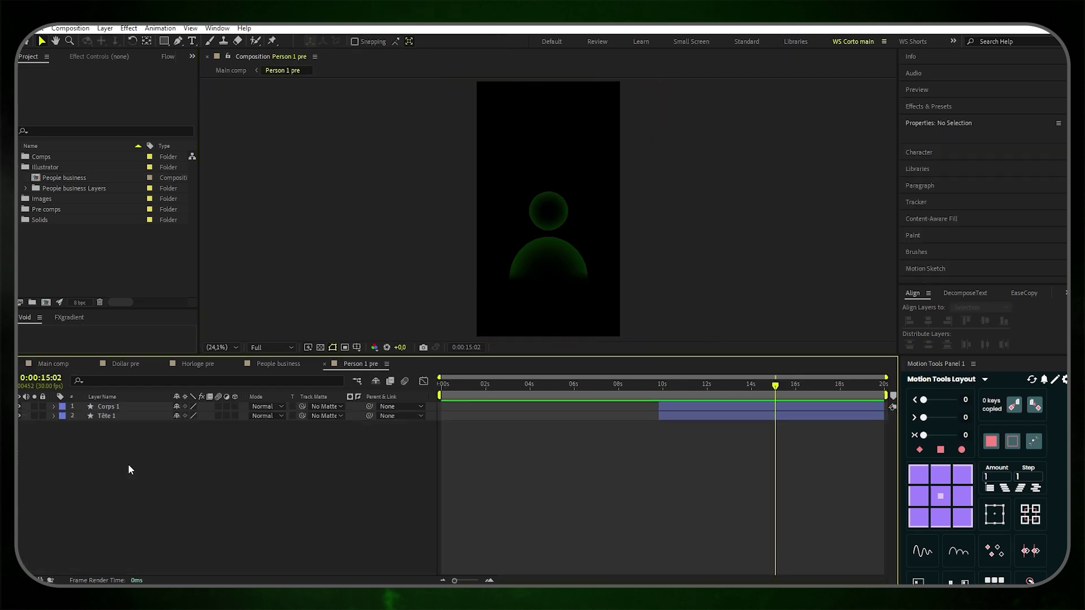
left_click(122, 408)
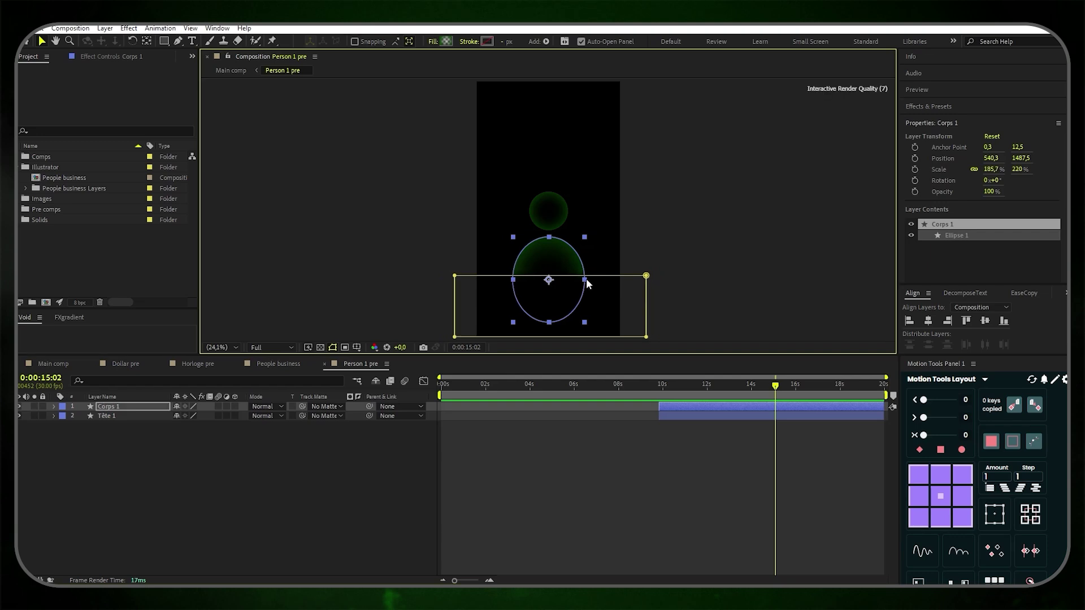
left_click(53, 363)
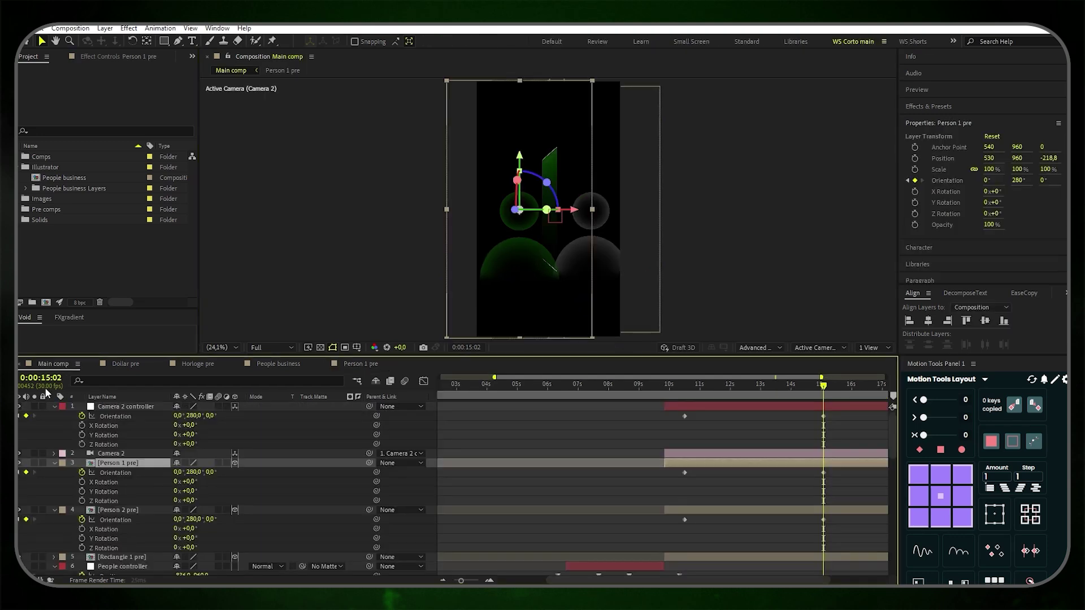
Narrow the Corps 2 body ellipse inside Person 2 pre and go back to Main comp
double_click(121, 511)
left_click(618, 306)
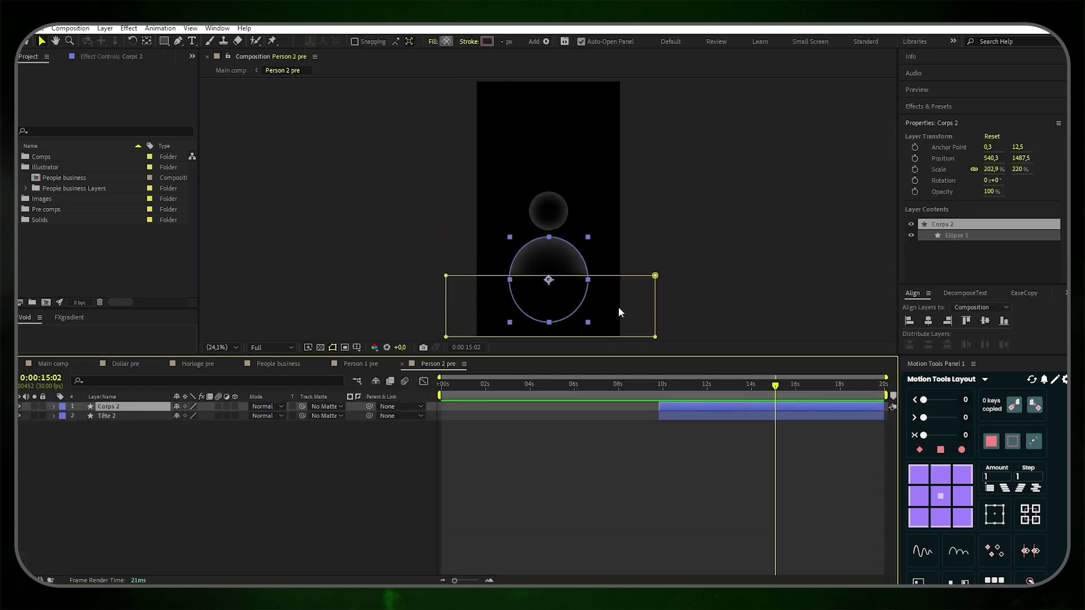
left_click(53, 364)
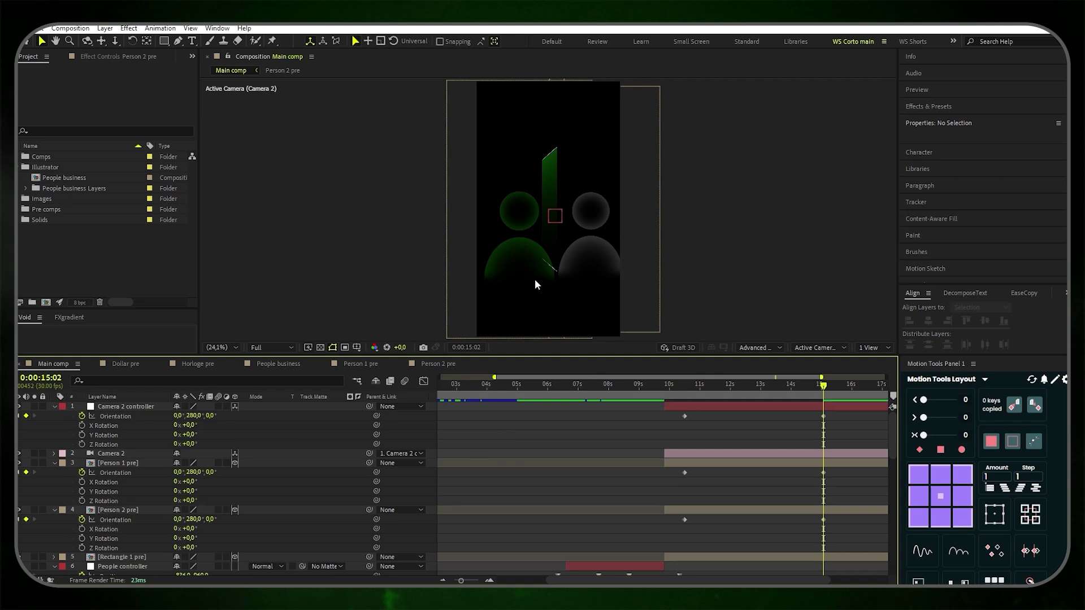
Narrow the Corps 1 body in Person 1 pre slightly further and check the spacing in Main comp
left_click(365, 365)
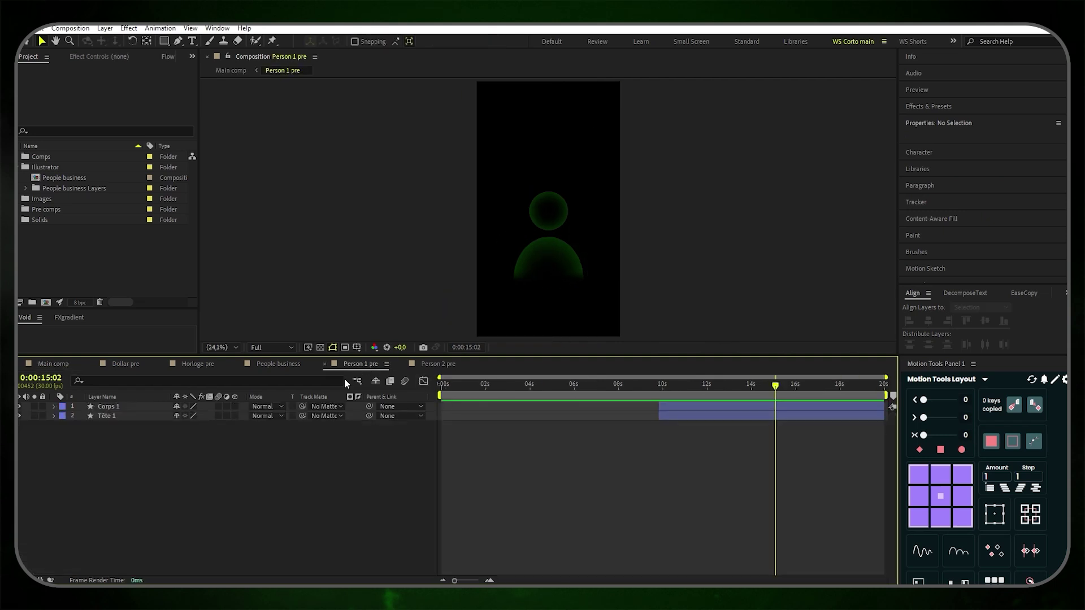
left_click(121, 408)
left_click_drag(584, 282, 581, 283)
left_click(53, 364)
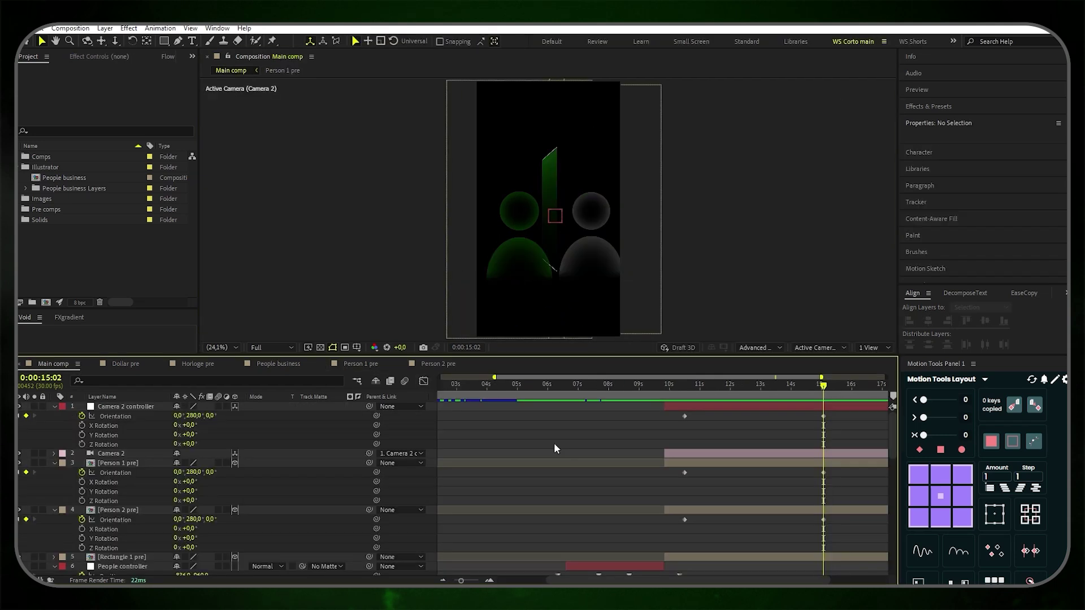
Create a 1080 × 1920 px dark green solid named Overlay frame
left_click(105, 29)
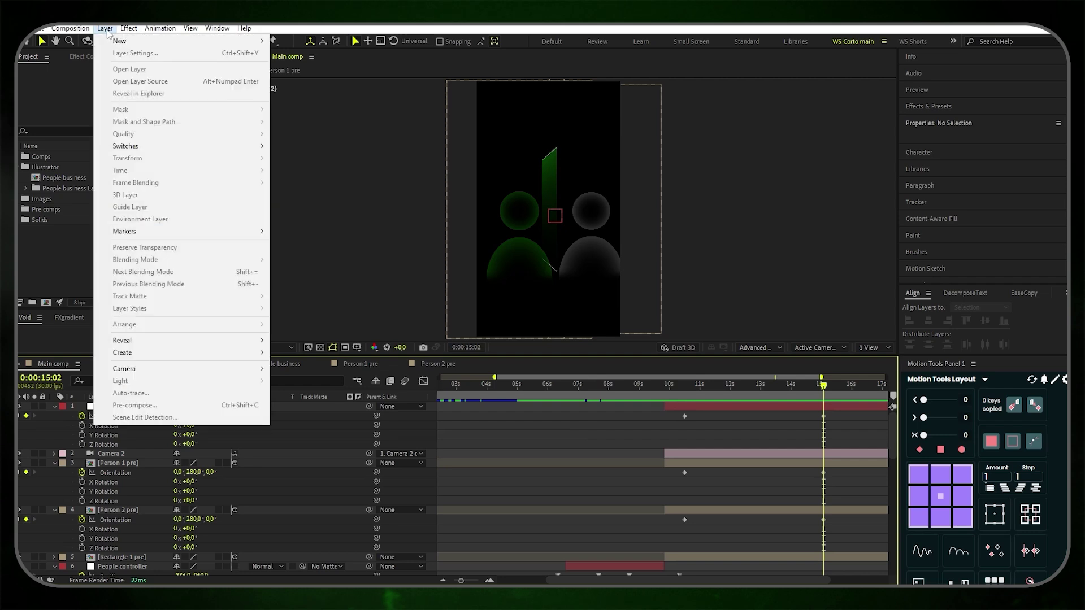
mouse_move(121, 42)
left_click(321, 53)
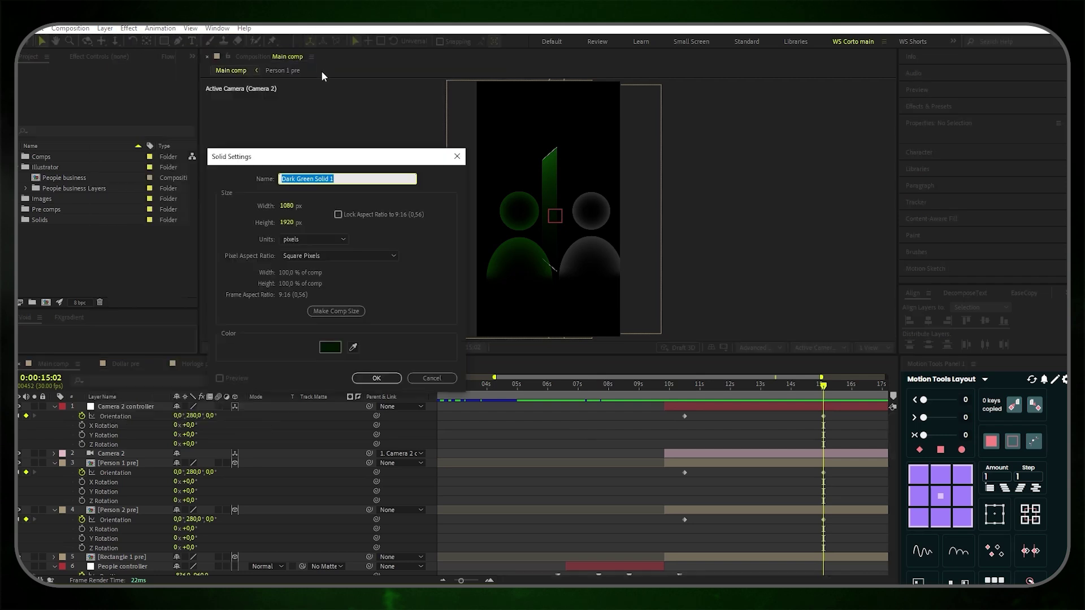
key("BackSpace")
type("Overlay frame")
left_click(376, 379)
Trim the start of the Overlay frame solid to 0:00:12:20
left_click_drag(823, 385, 752, 392)
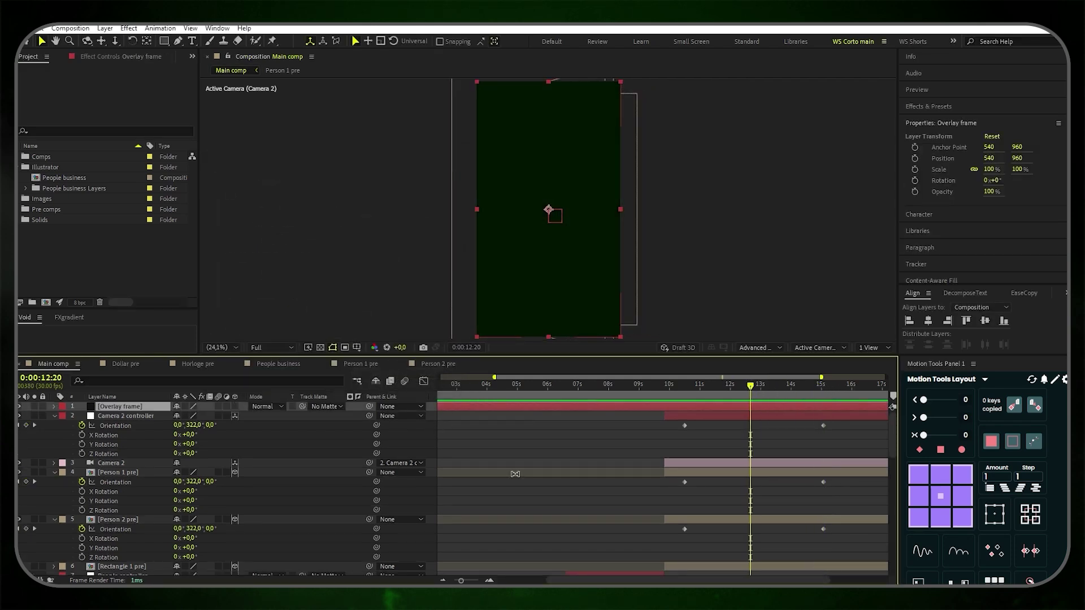
left_click_drag(602, 582, 551, 584)
left_click_drag(441, 406, 818, 418)
Draw a rounded rectangle shape about 744 × 1143 px around the two person figures and rename its layer Overlay frame 2
left_click(164, 41)
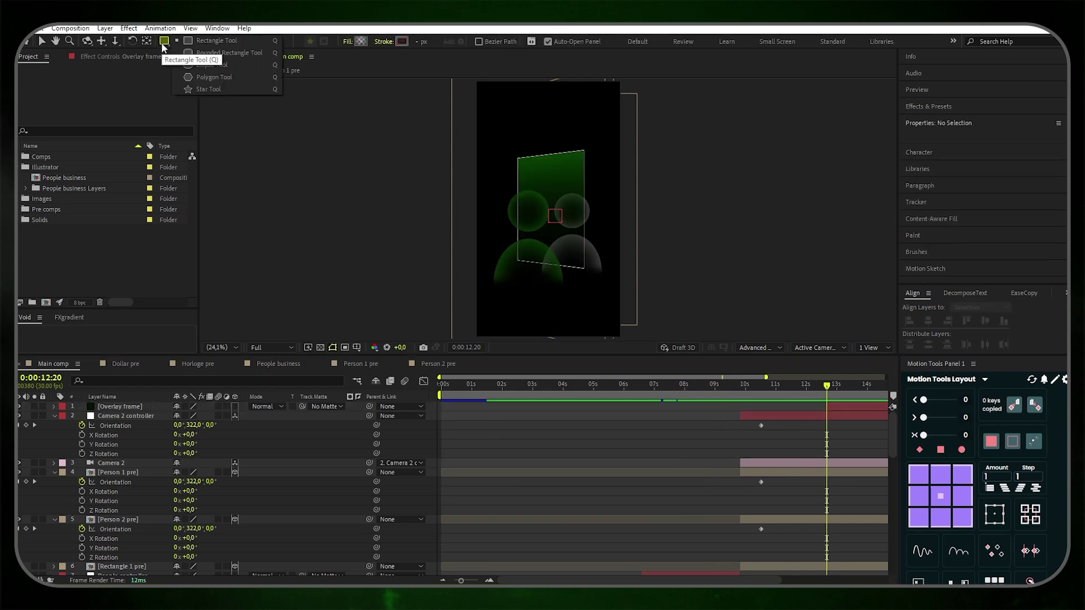
left_click(206, 54)
left_click_drag(501, 136, 599, 288)
left_click(143, 407)
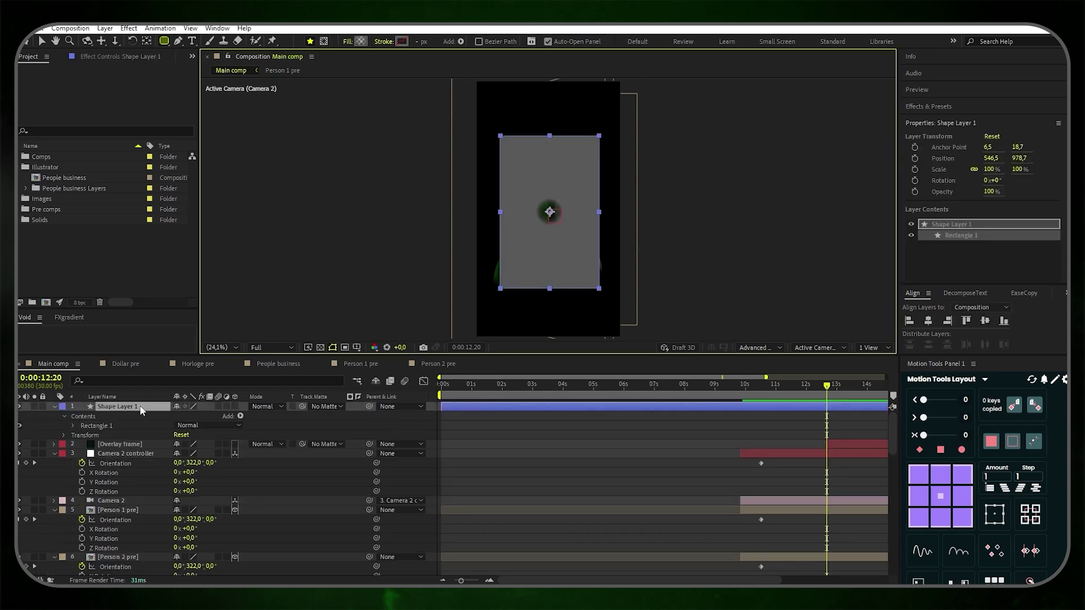
key("Return")
type("Overl")
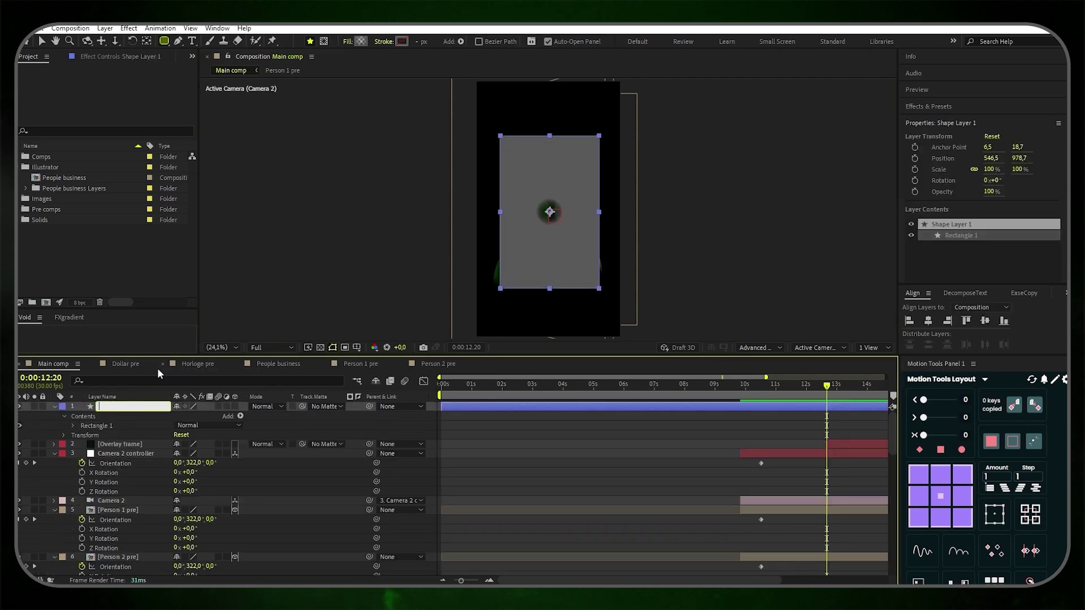
type("ay frame 2")
key("Return")
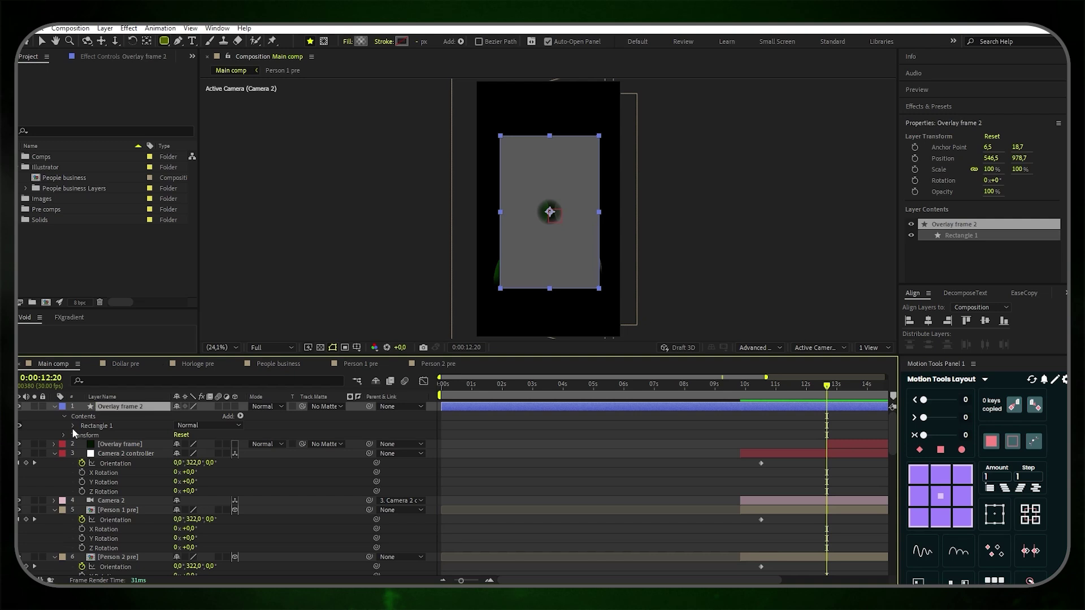
Set the roundness of the Overlay frame 2 rectangle to 80 and center the layer horizontally and vertically in the composition
left_click(72, 426)
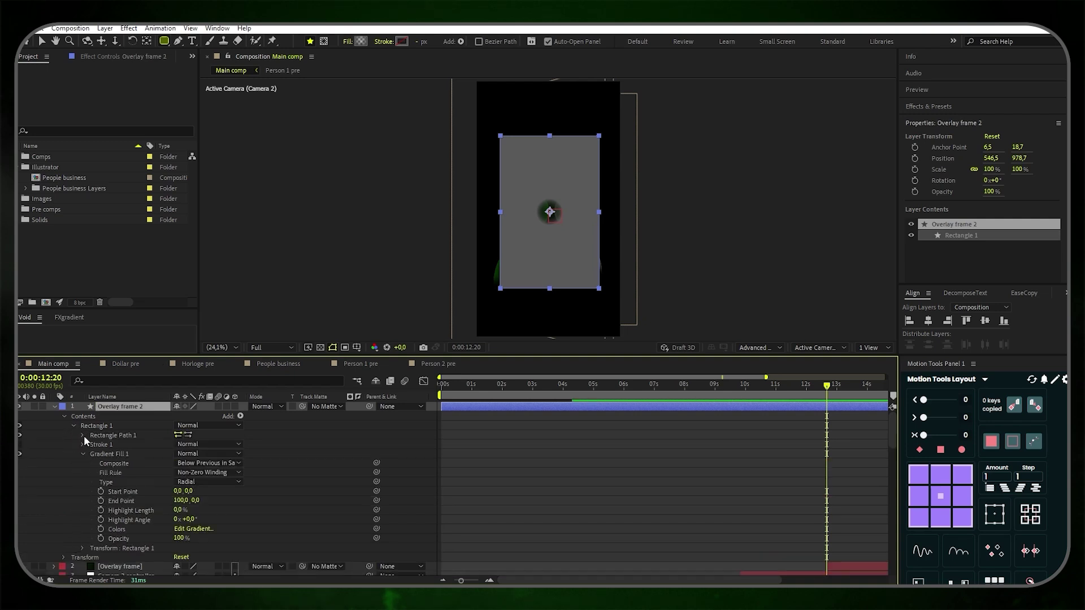
left_click(82, 435)
left_click(177, 463)
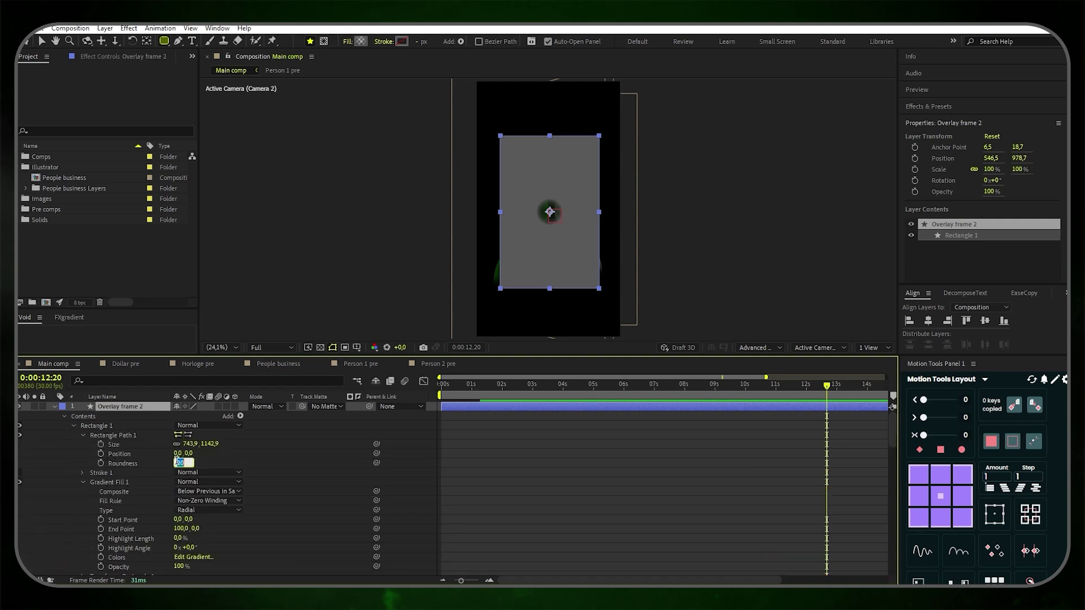
key("Return")
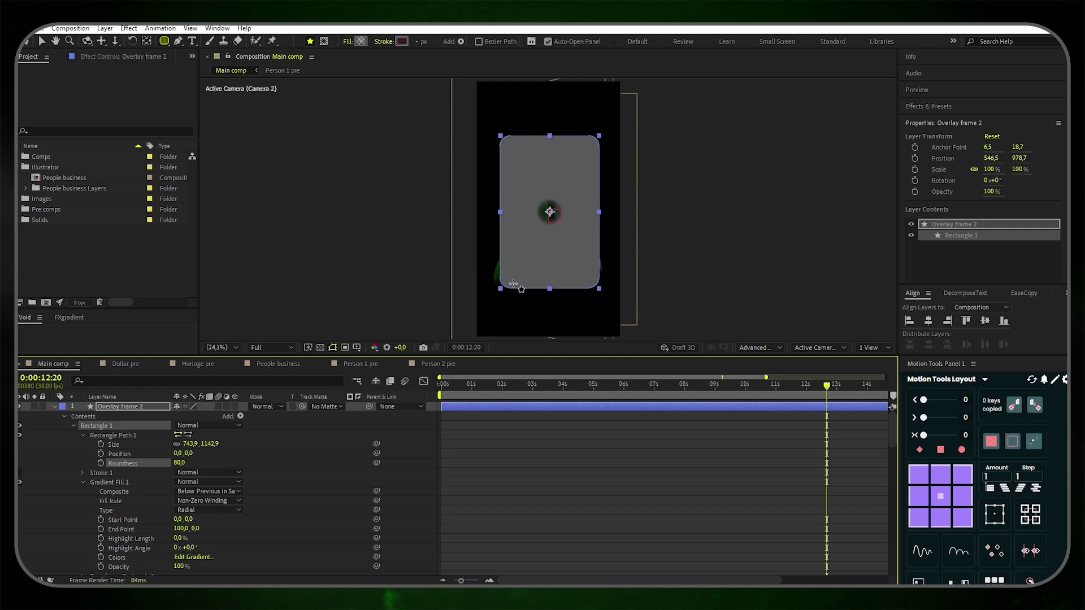
left_click(929, 321)
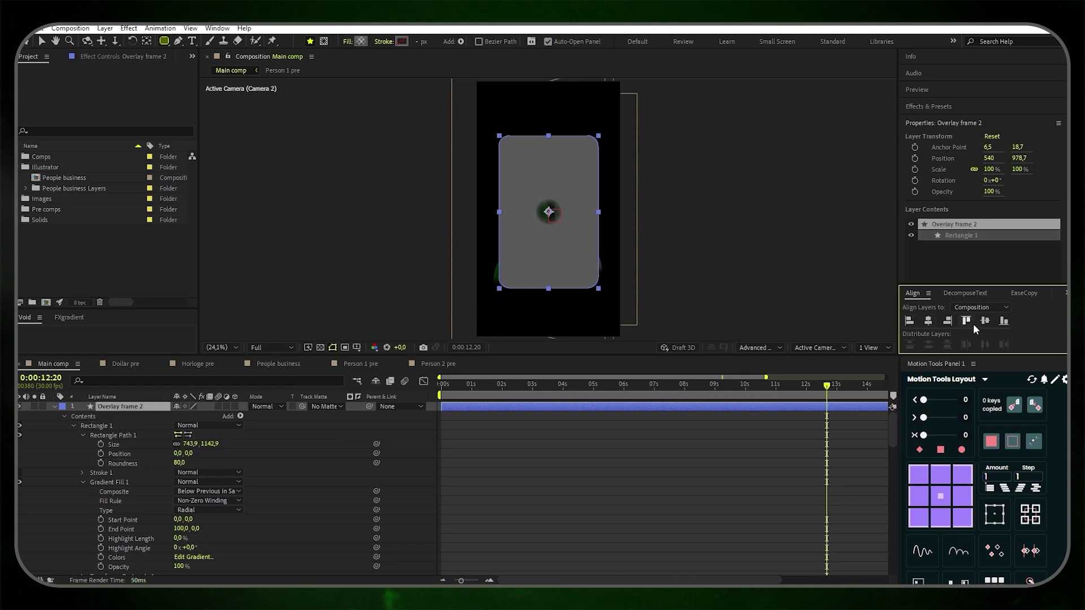
left_click(986, 321)
key("u")
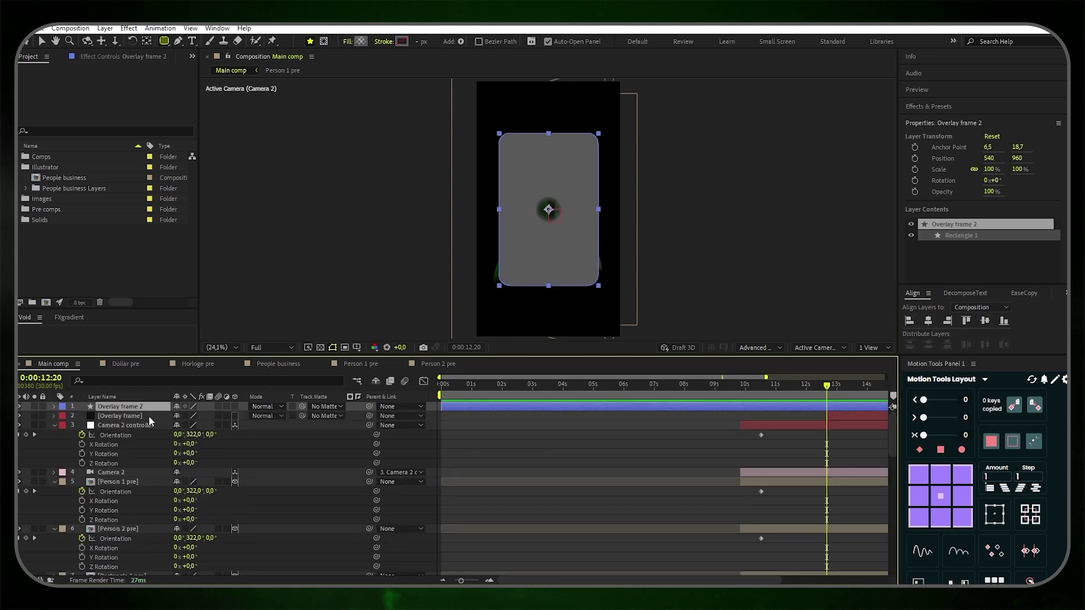
Use Overlay frame 2 as the track matte of the Overlay frame solid and invert the matte
left_click(148, 416)
left_click(327, 416)
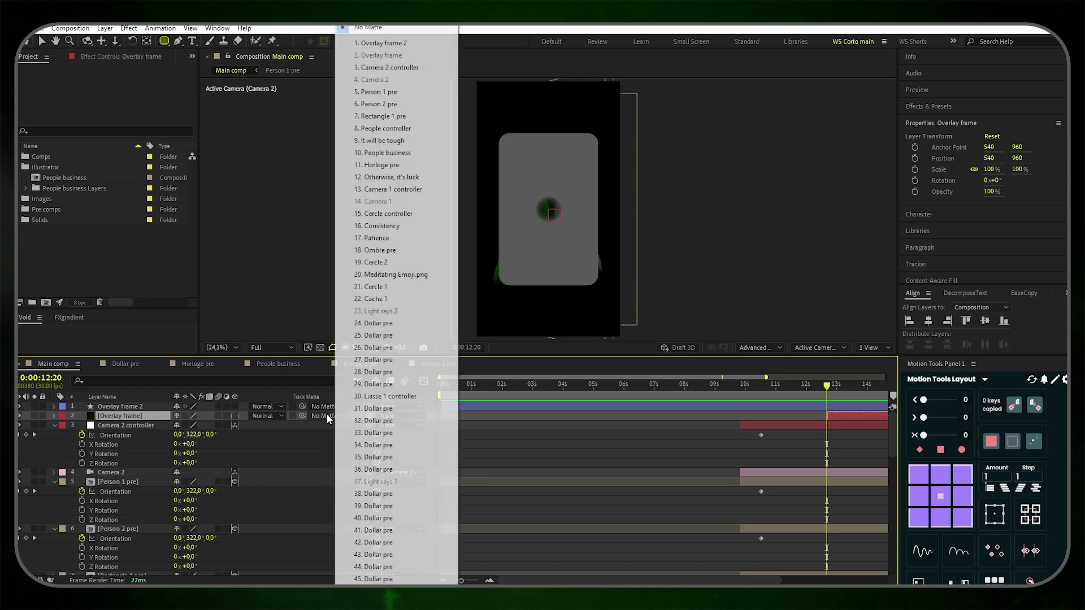
left_click(381, 43)
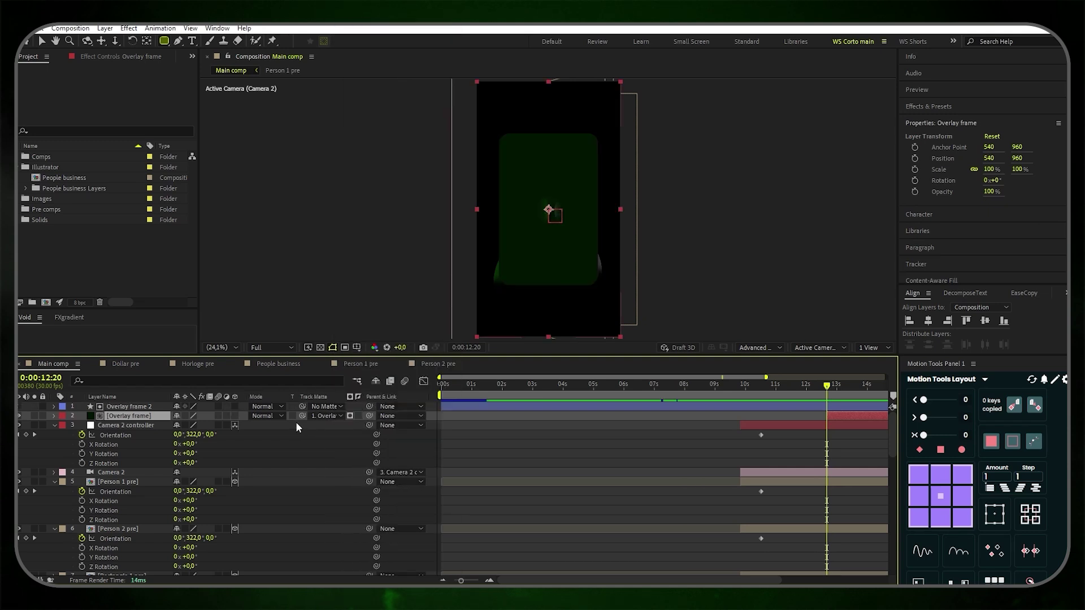
left_click(357, 416)
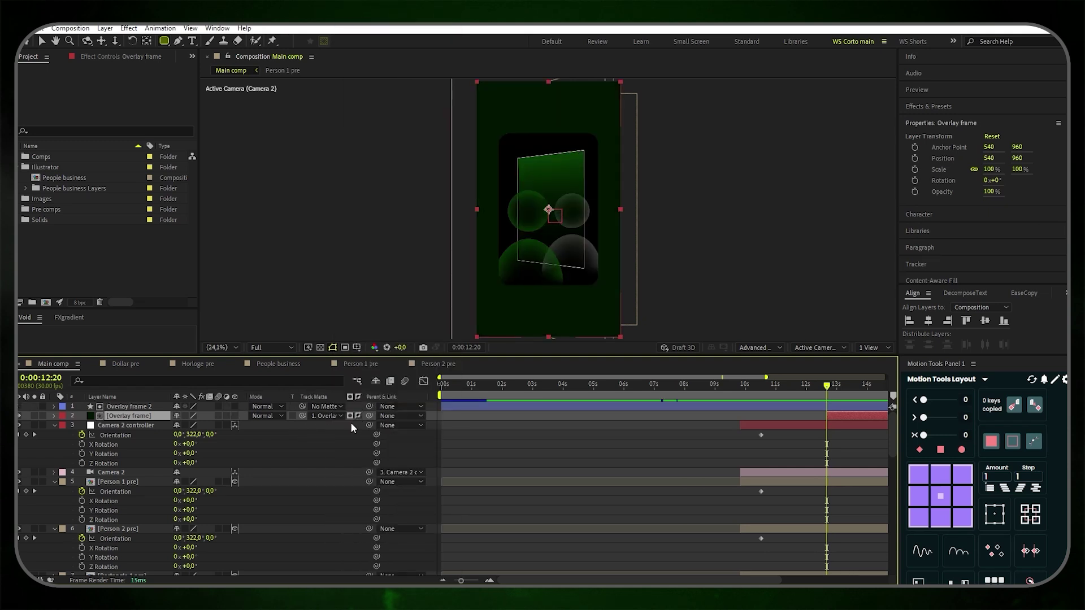
Enlarge Overlay frame 2 to about 113.4 × 103.6% scale and trim its start to 0:00:12:20
left_click(146, 407)
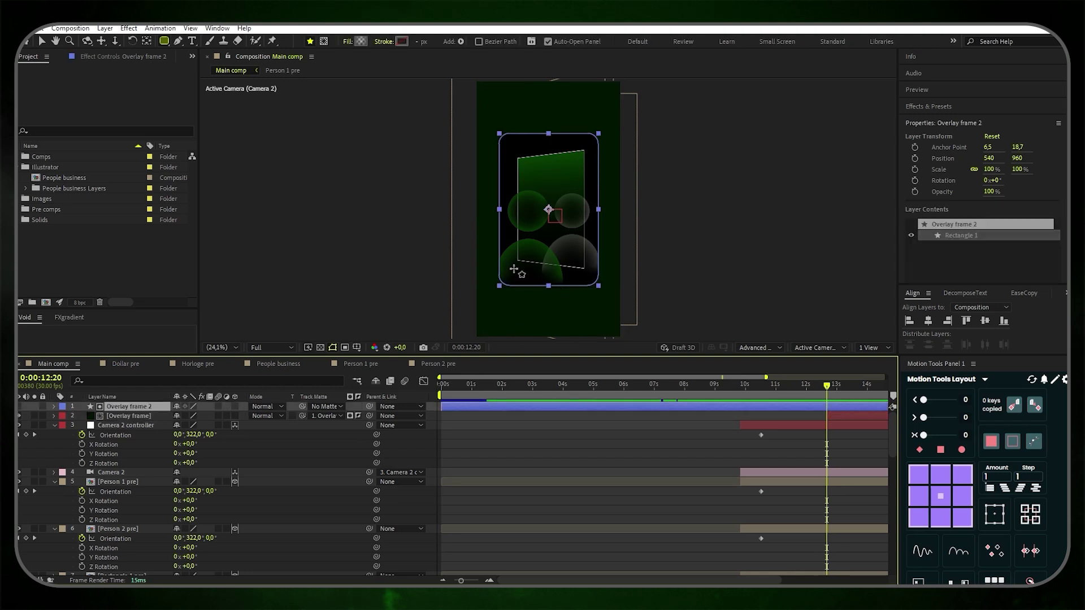
left_click(42, 42)
left_click(601, 213)
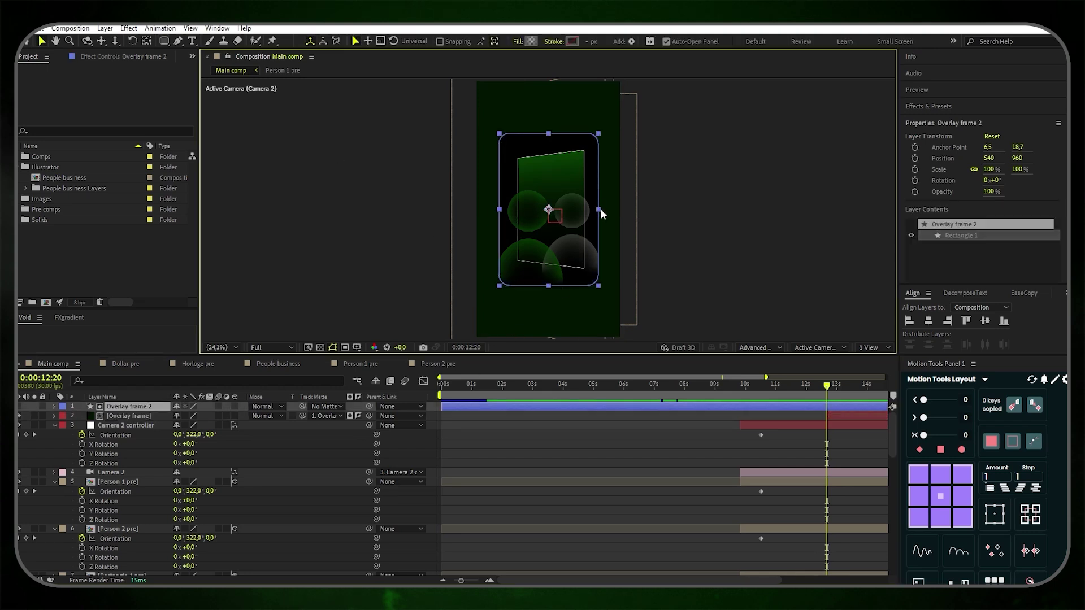
left_click_drag(603, 211, 604, 212)
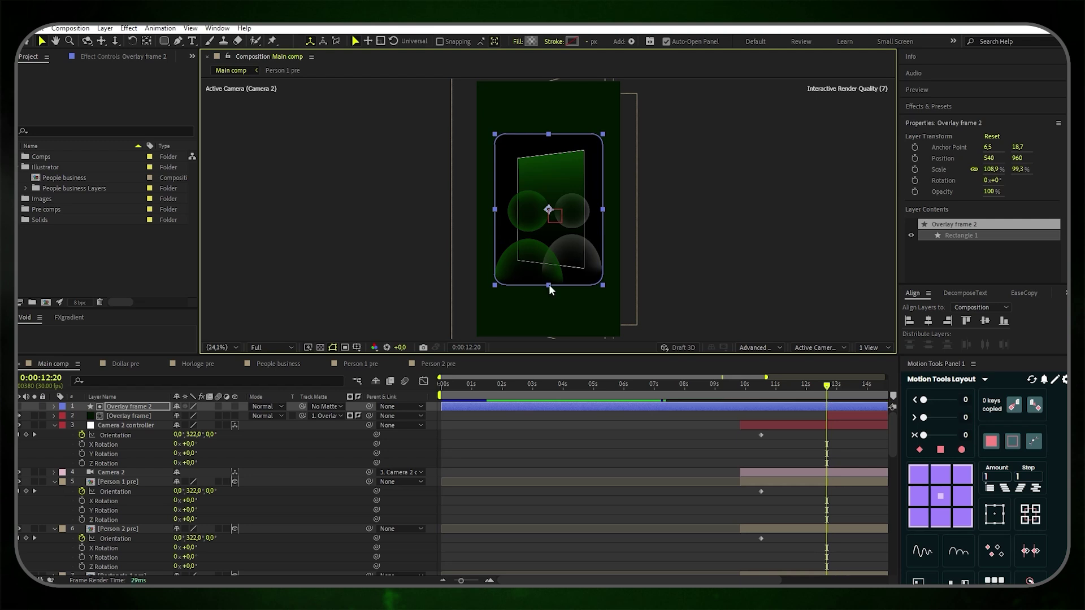
key("ctrl+shift+a")
left_click_drag(442, 407, 828, 408)
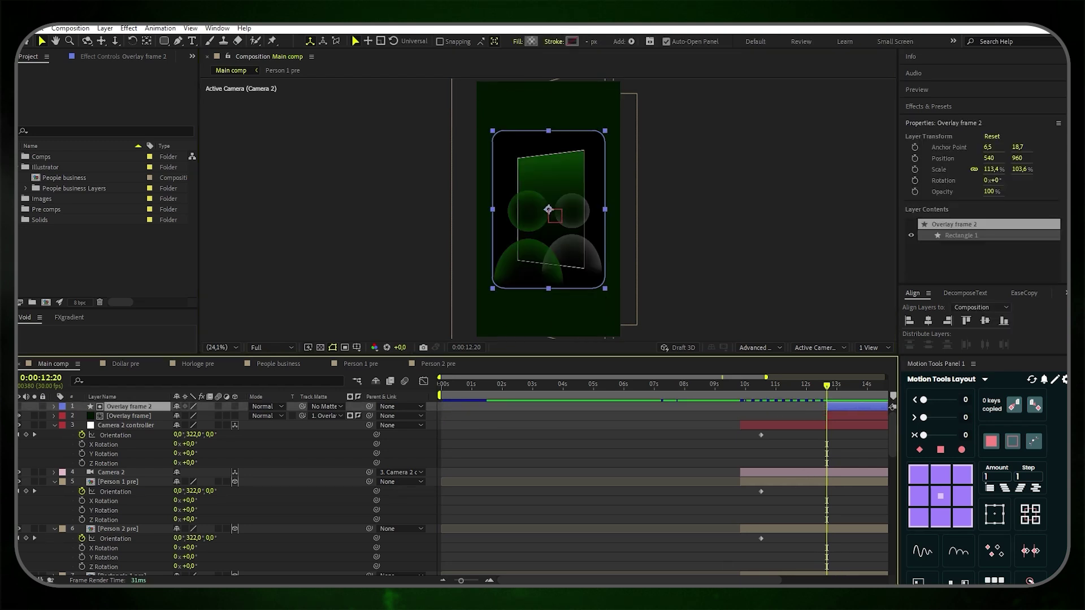
Add a Scale keyframe to Overlay frame 2 at 0:00:13:20
left_click_drag(633, 580, 741, 579)
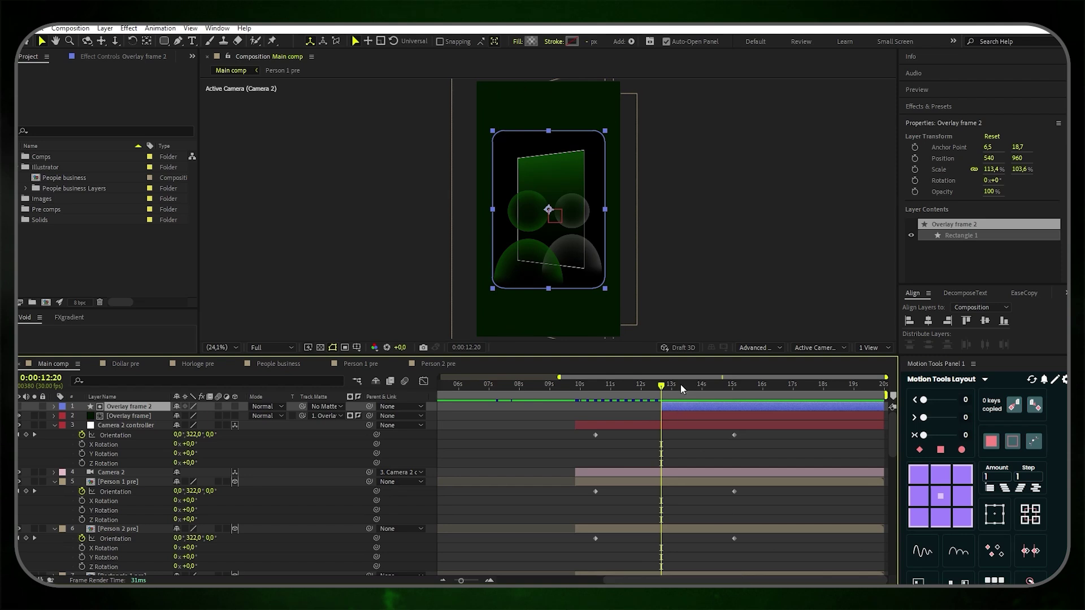
key("shift+Page_Down")
key("shift+Page_Down")
key("shift+Page_Down")
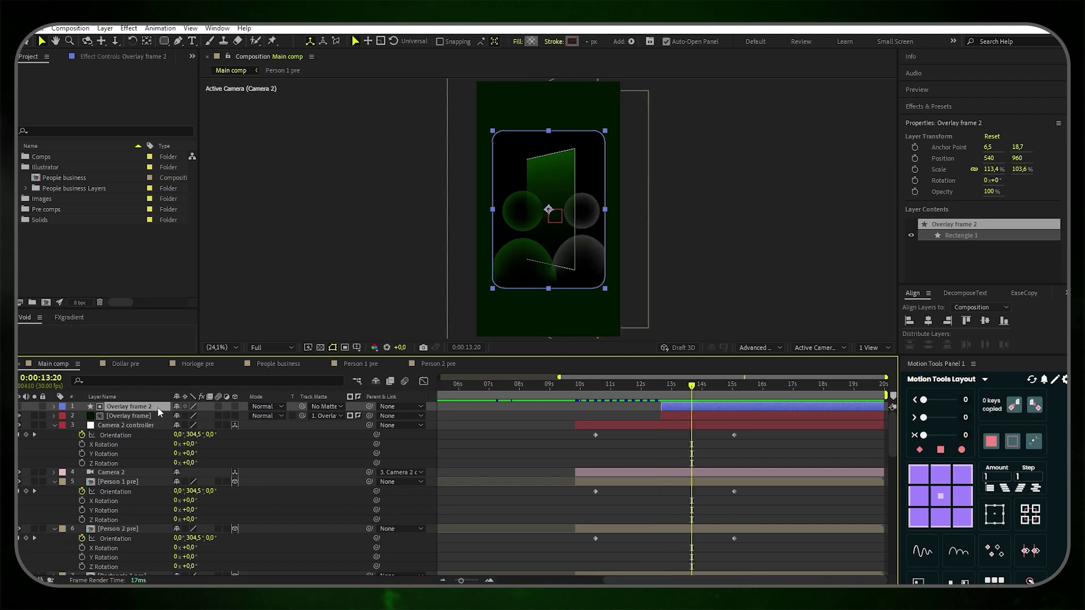
key("s")
left_click(81, 415)
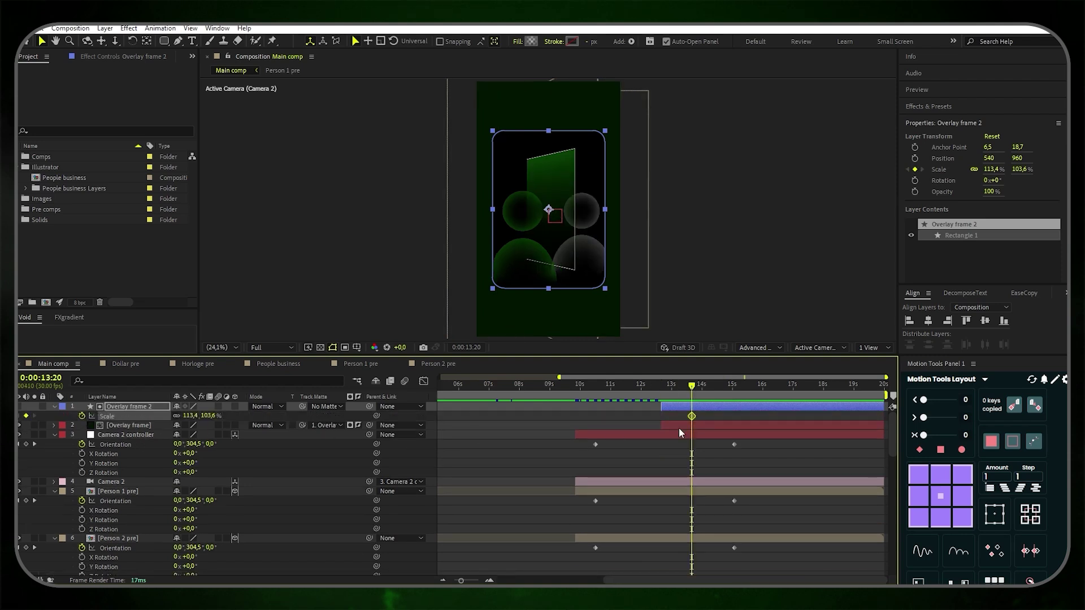
Set the Scale of Overlay frame 2 to about 186.7 × 170.6% at 0:00:12:20 so the opening starts beyond the frame
key("shift+Page_Up")
key("shift+Page_Up")
key("shift+Page_Up")
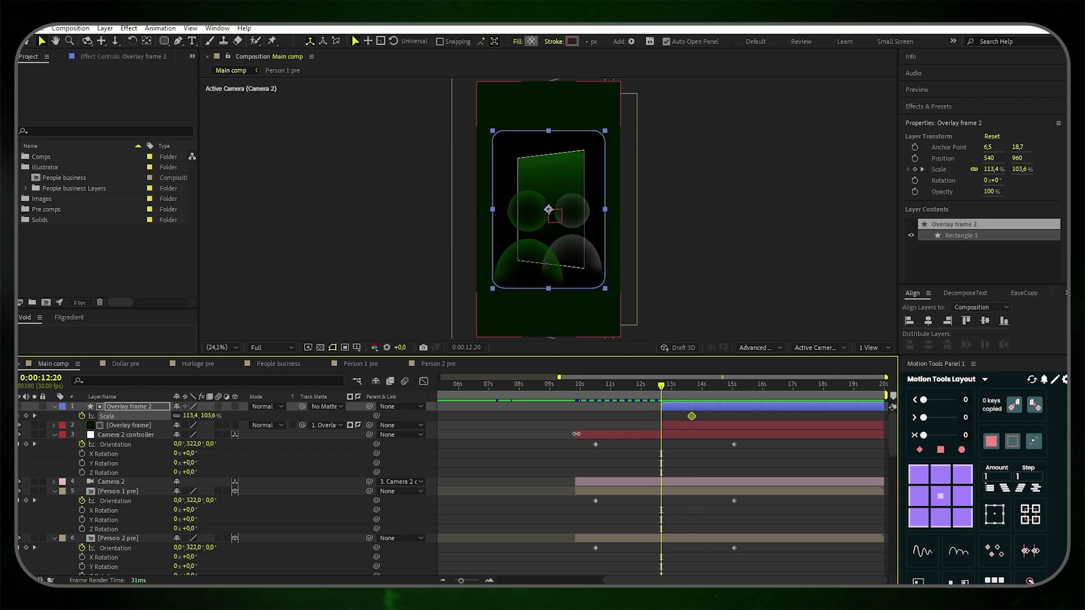
left_click_drag(209, 417, 249, 417)
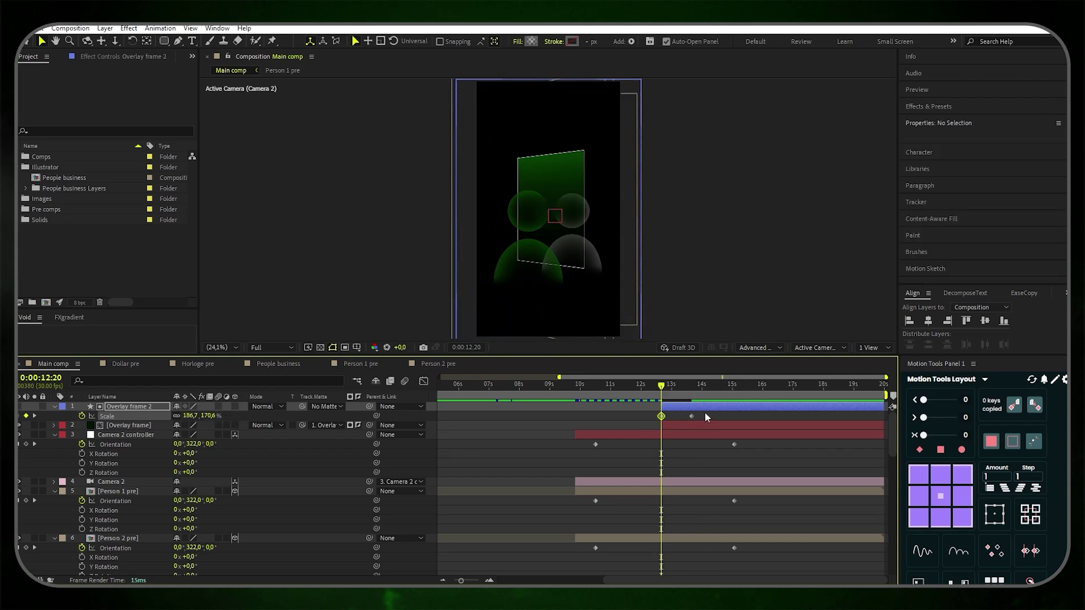
Apply Easy Ease to both Scale keyframes of Overlay frame 2 and adjust their curve in the graph editor
left_click_drag(704, 412, 653, 414)
key("F9")
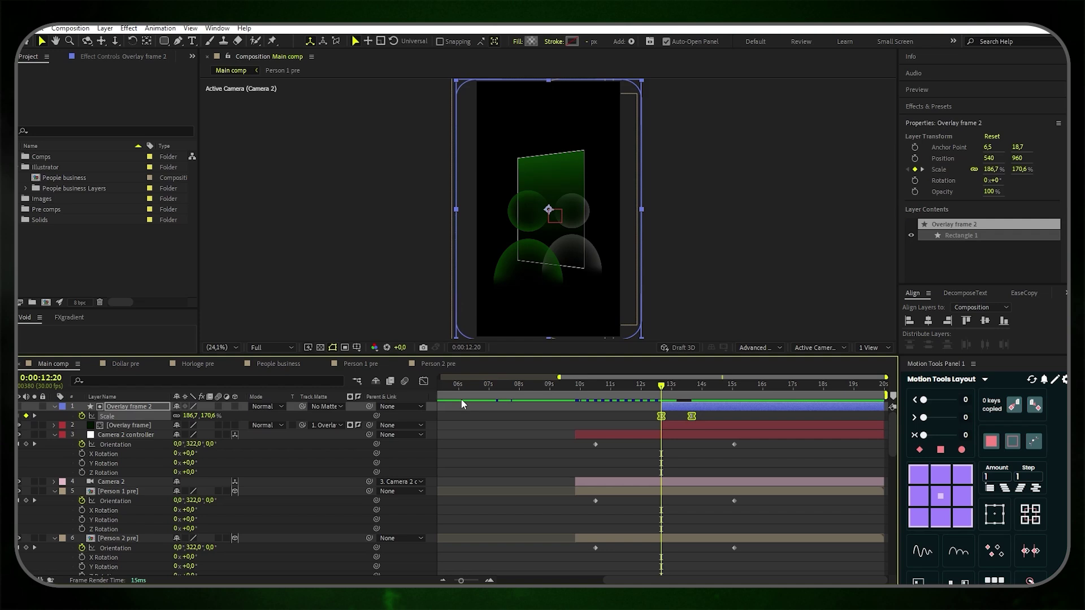
left_click(423, 381)
left_click_drag(721, 432, 693, 390)
left_click(423, 381)
left_click(618, 418)
Collapse the expanded properties of the Camera 2 controller, Person 1 pre, Person 2 pre and People controller layers
left_click(55, 434)
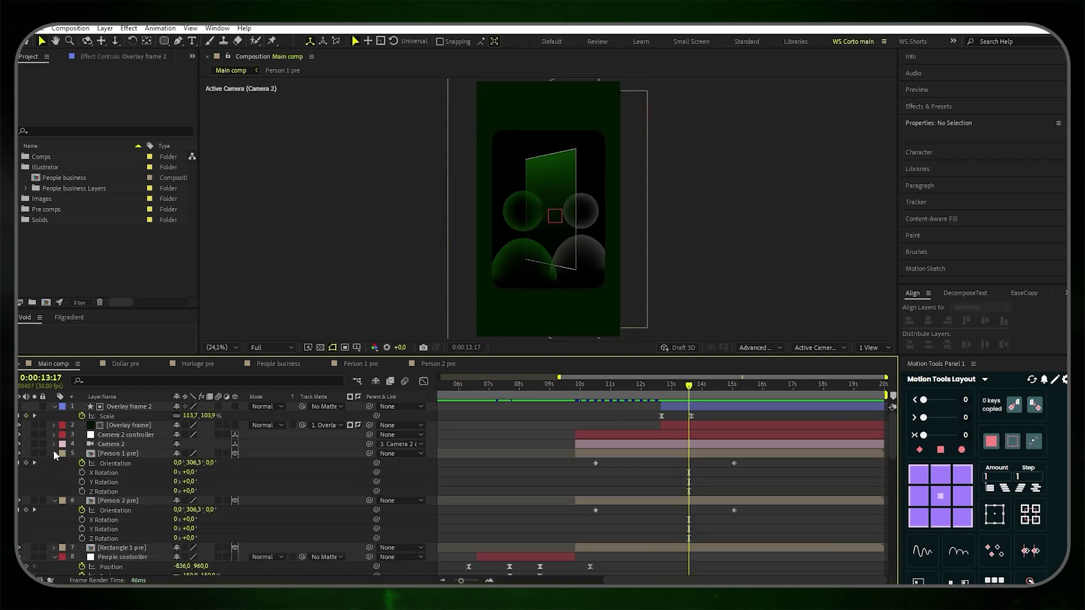
left_click(55, 454)
left_click(55, 463)
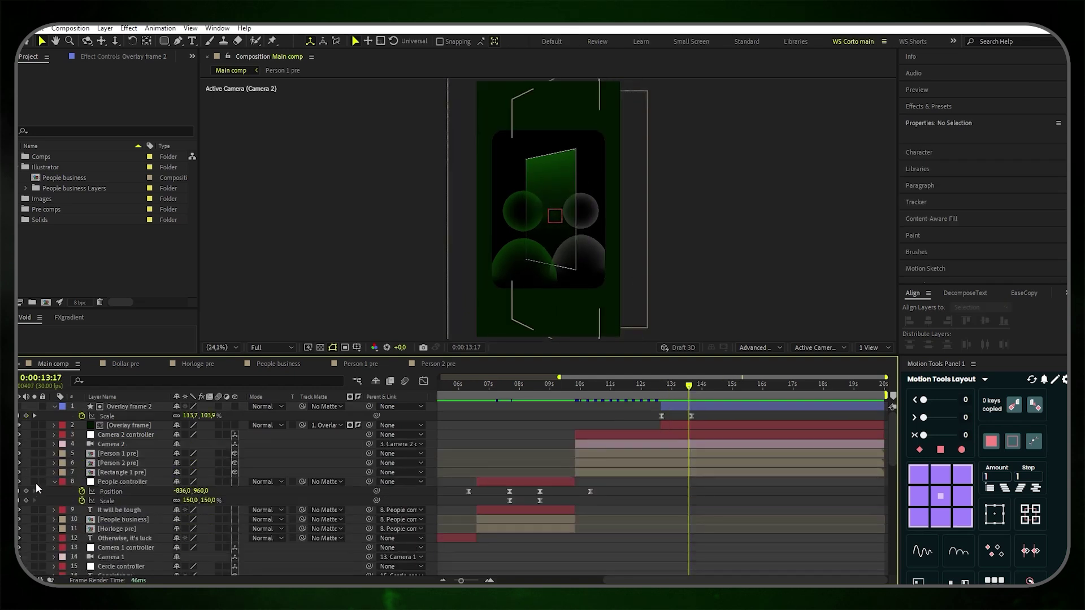
left_click(54, 482)
Add the text "Do you want to be lucky" on three lines and center it in the composition
left_click(192, 41)
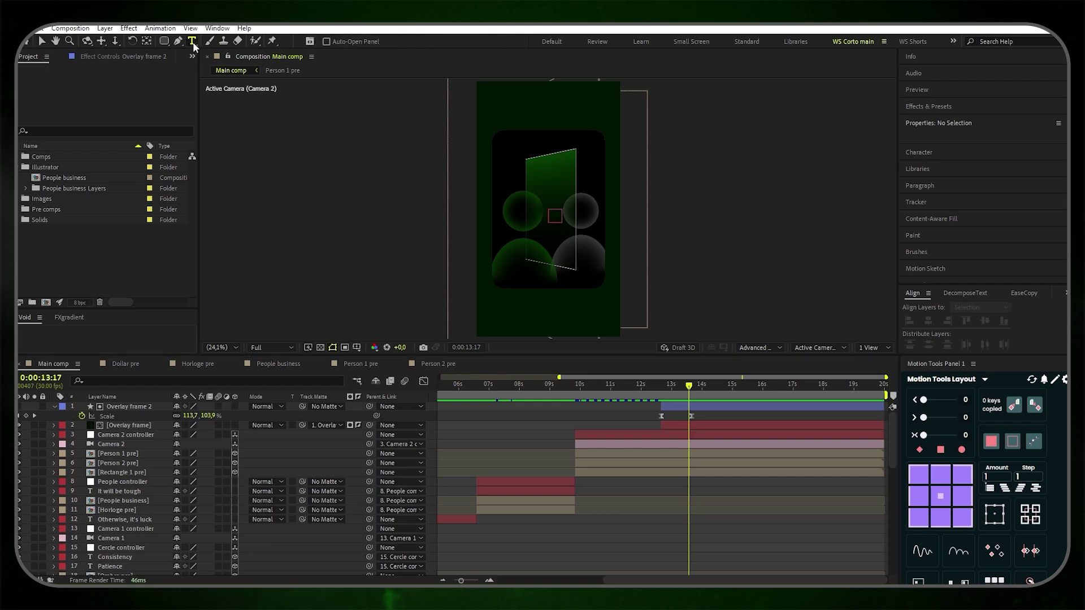
left_click(528, 193)
type("Do you")
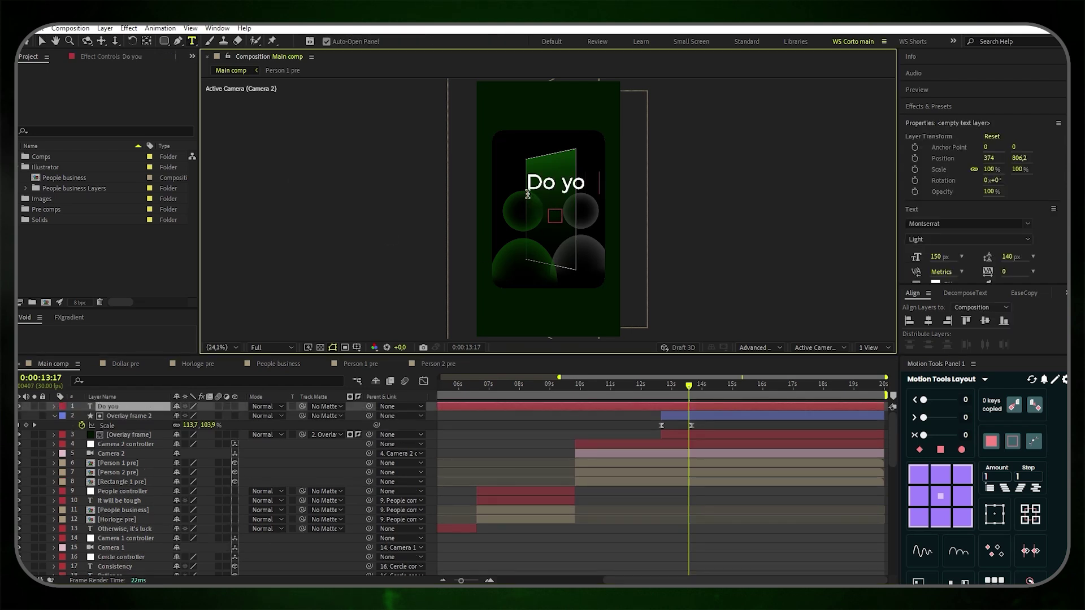
type(" want to be lucky")
triple_click(577, 219)
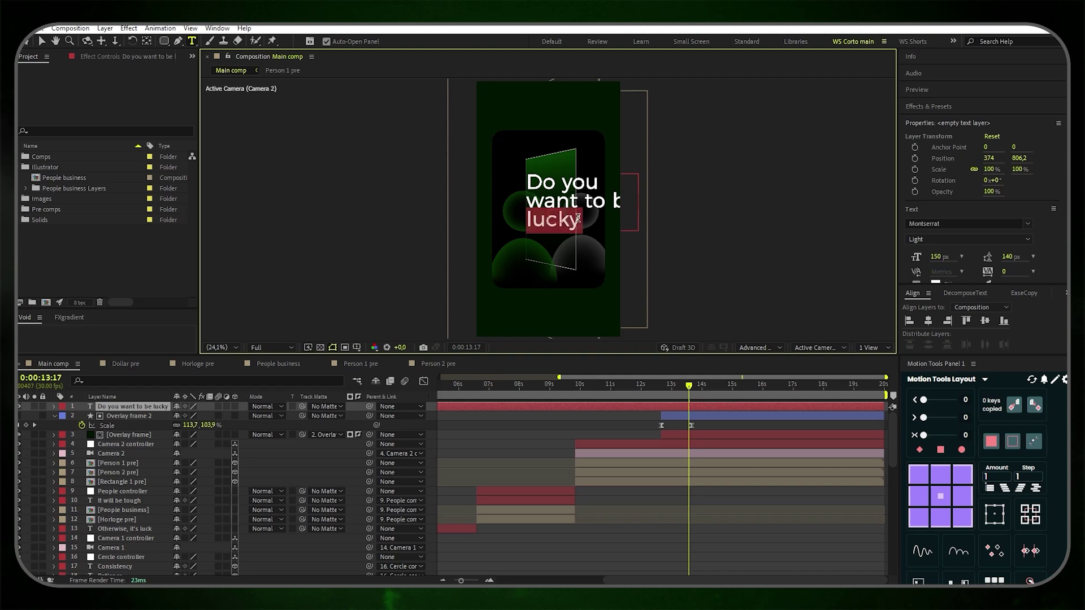
left_click(578, 218)
left_click(928, 320)
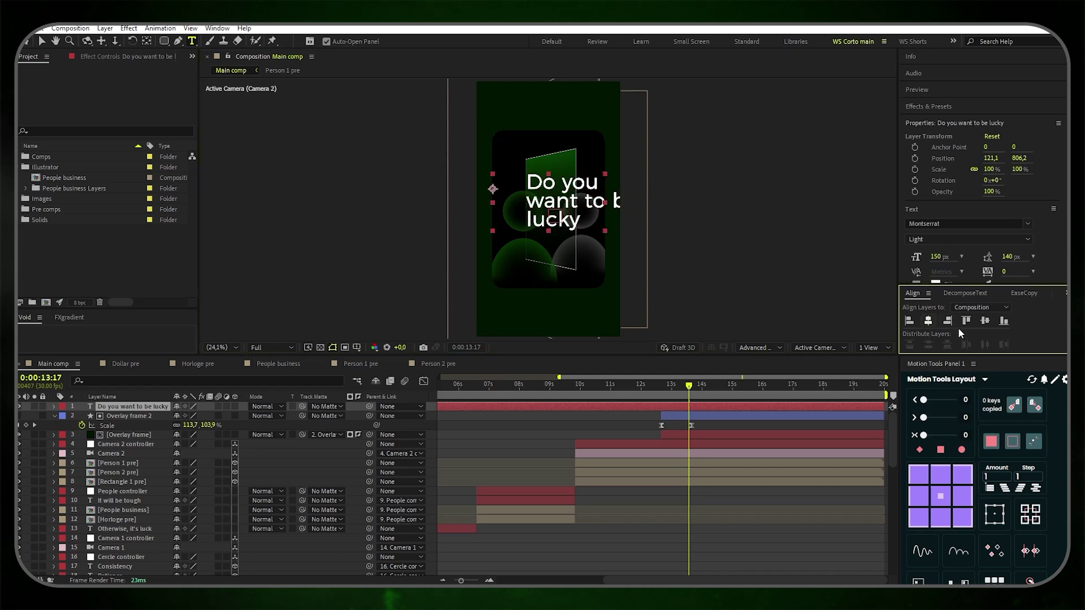
left_click(985, 321)
Set the whole text's font size to 85 px, with the word "lucky" at 130 px
left_click(936, 257)
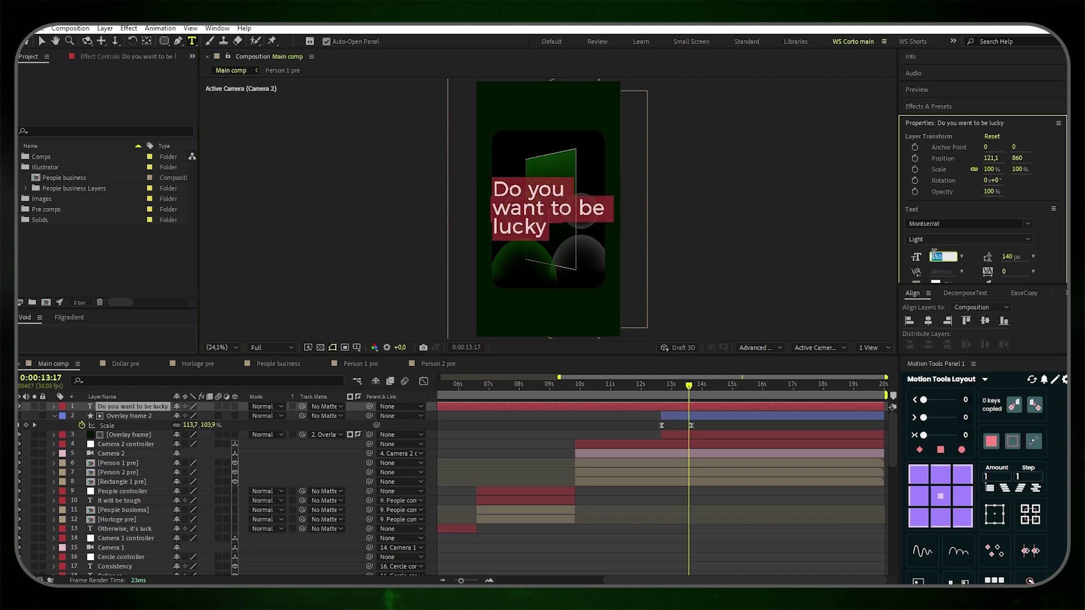
key("Return")
double_click(521, 230)
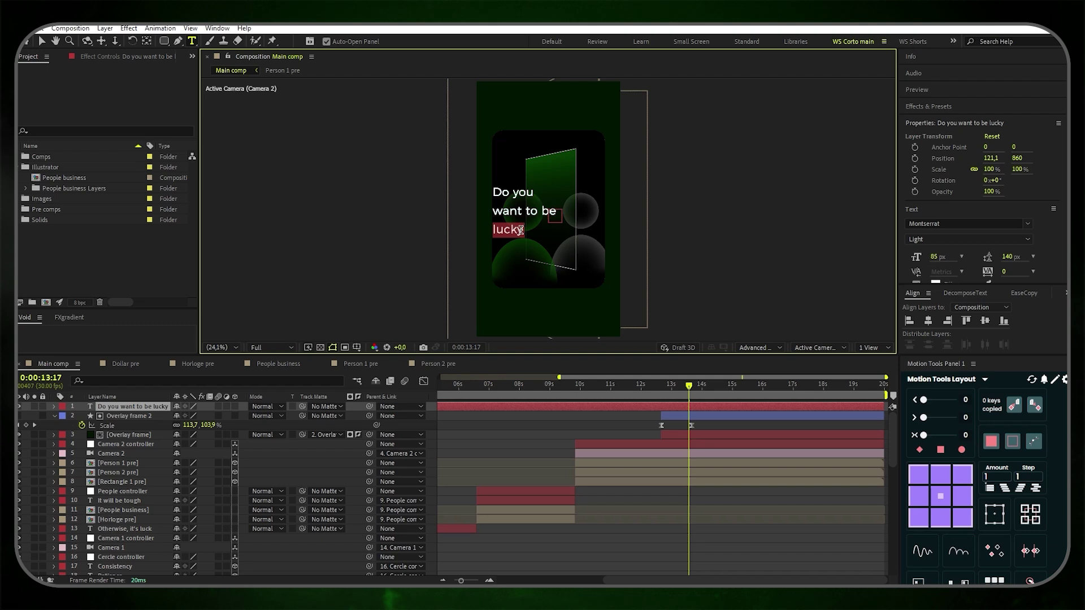
left_click(936, 256)
type("130")
key("Return")
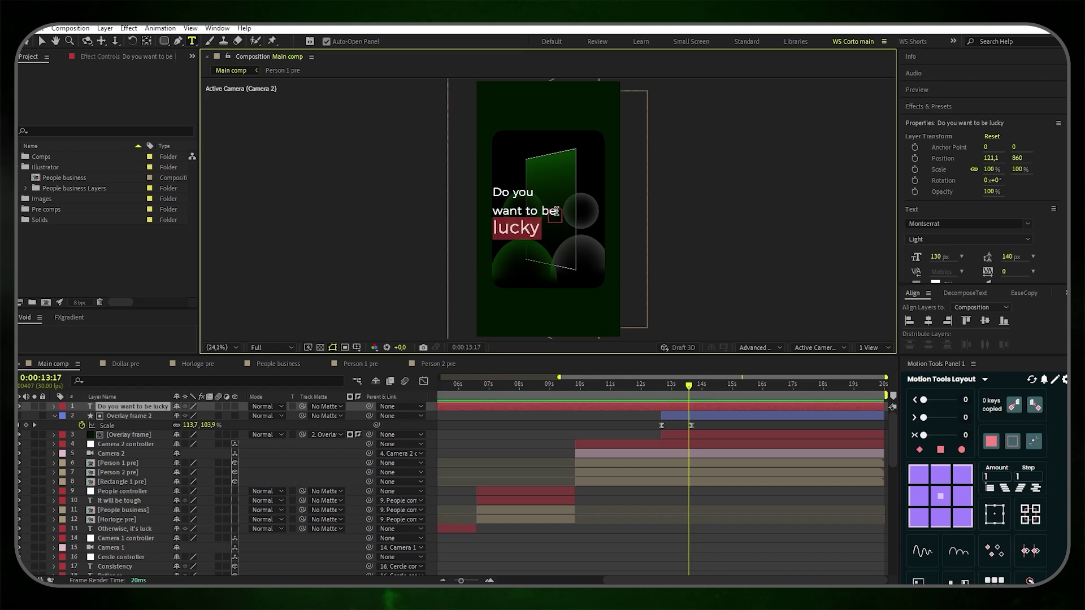
Set the leading of "Do you want to be" to 105 px and center the text layer in the composition again
left_click_drag(555, 212, 490, 191)
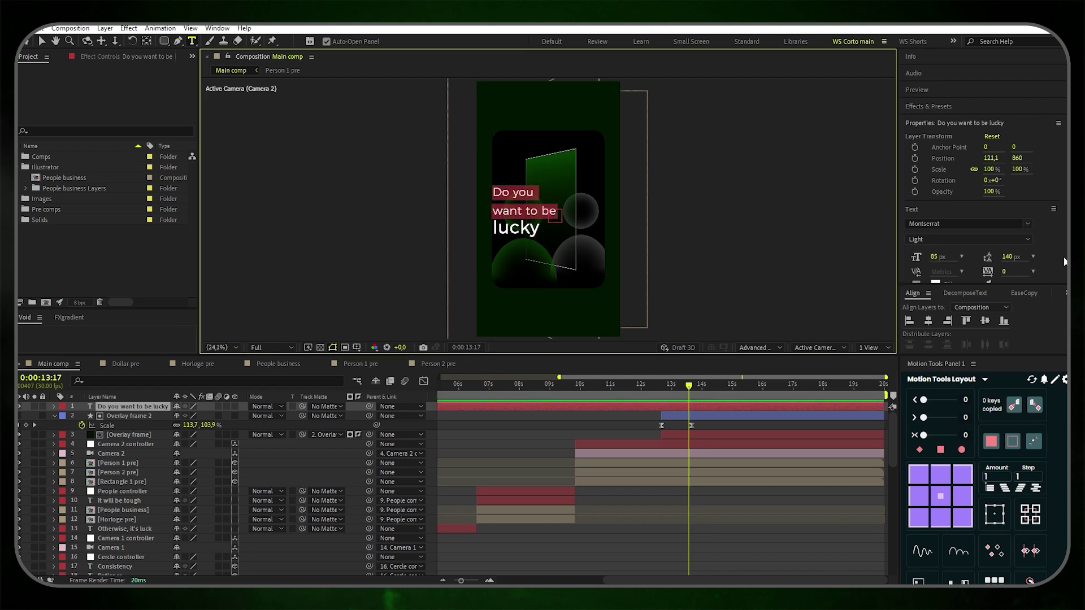
left_click_drag(1006, 256, 994, 257)
left_click(535, 220)
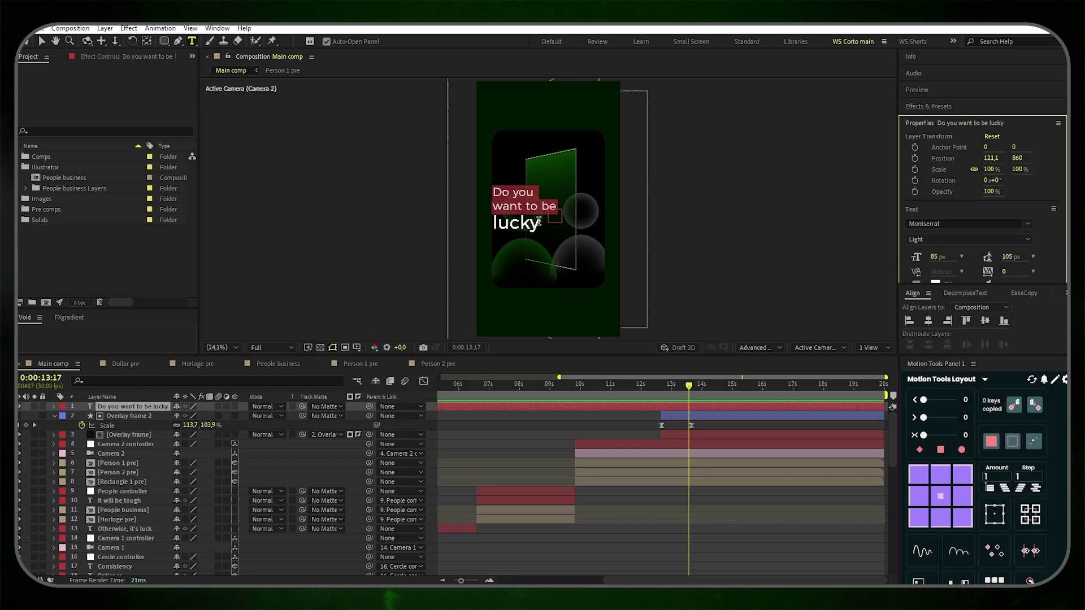
double_click(535, 221)
key("ctrl+a")
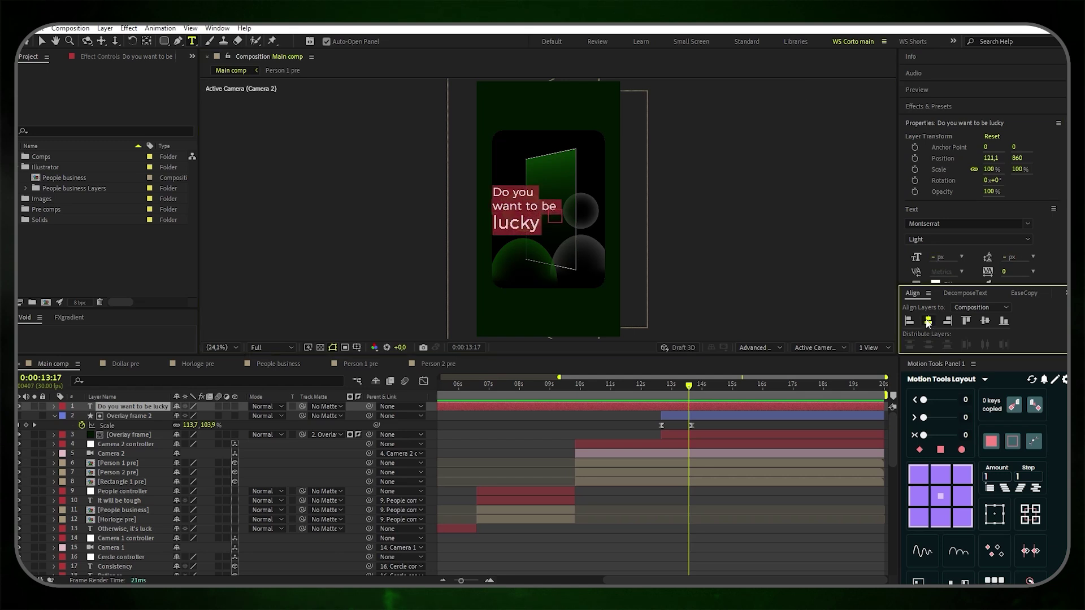
left_click(986, 320)
left_click(985, 321)
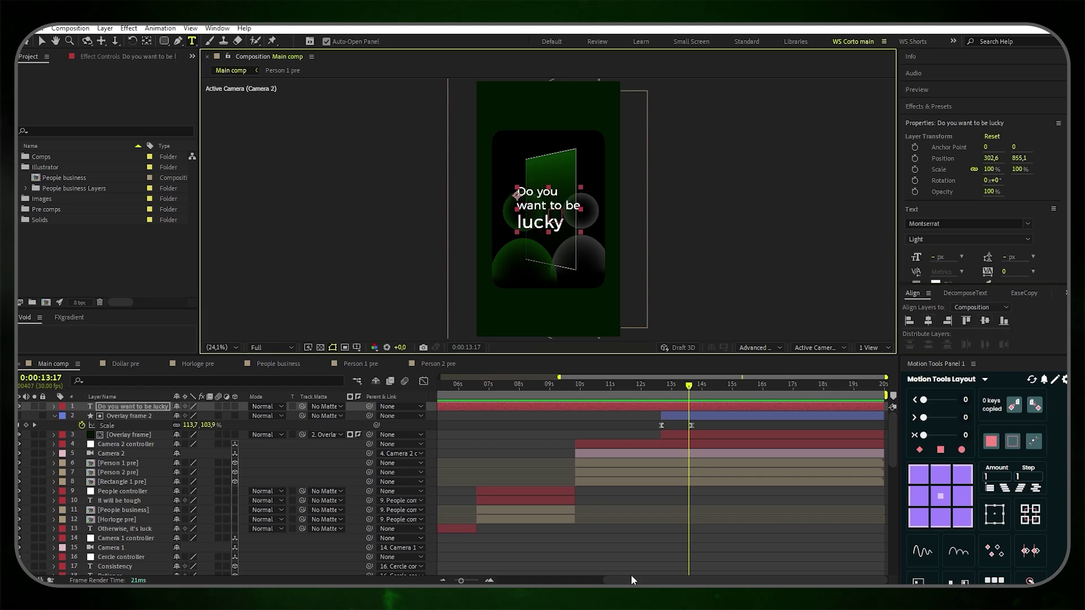
Trim the start of the "Do you want to be lucky" layer to 0:00:13:17
left_click_drag(627, 581, 519, 582)
left_click_drag(441, 406, 854, 407)
left_click_drag(618, 581, 718, 572)
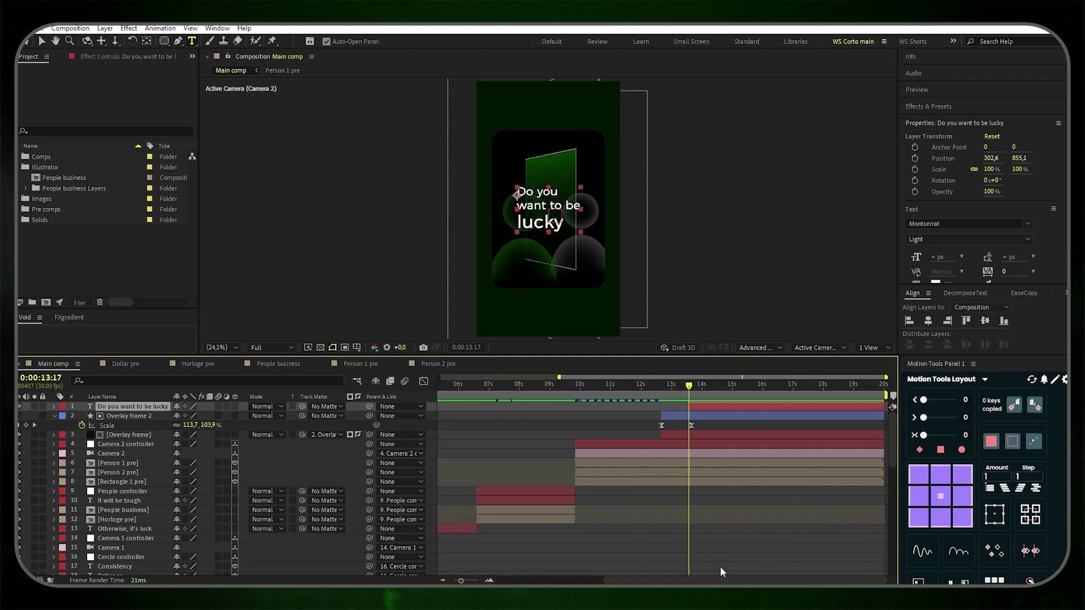
Add a Position animator to the "Do you want to be lucky" text and set its position to 0, 40
left_click(53, 405)
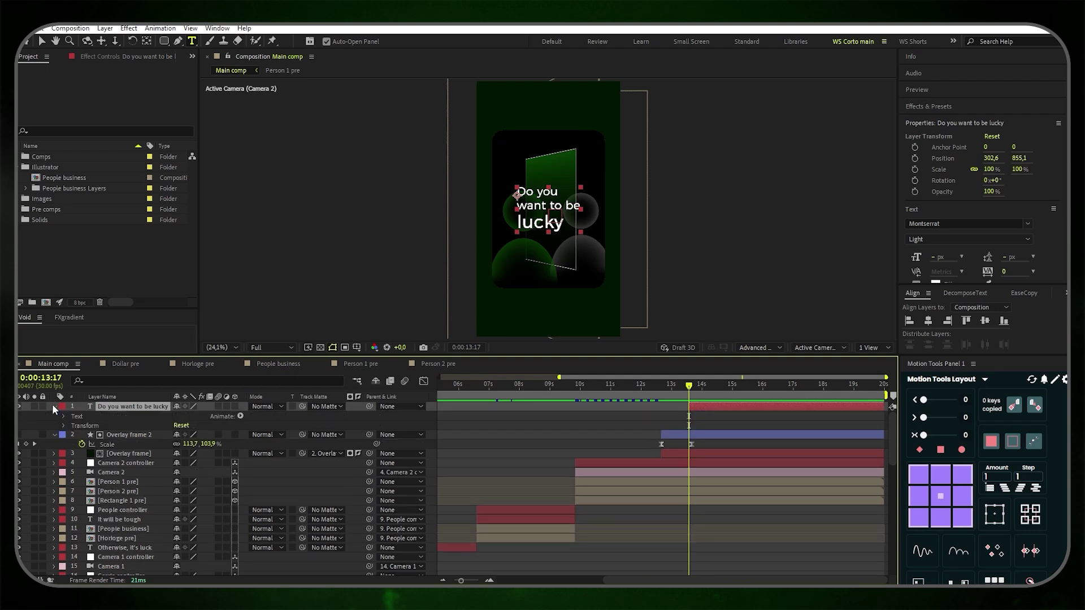
left_click(240, 417)
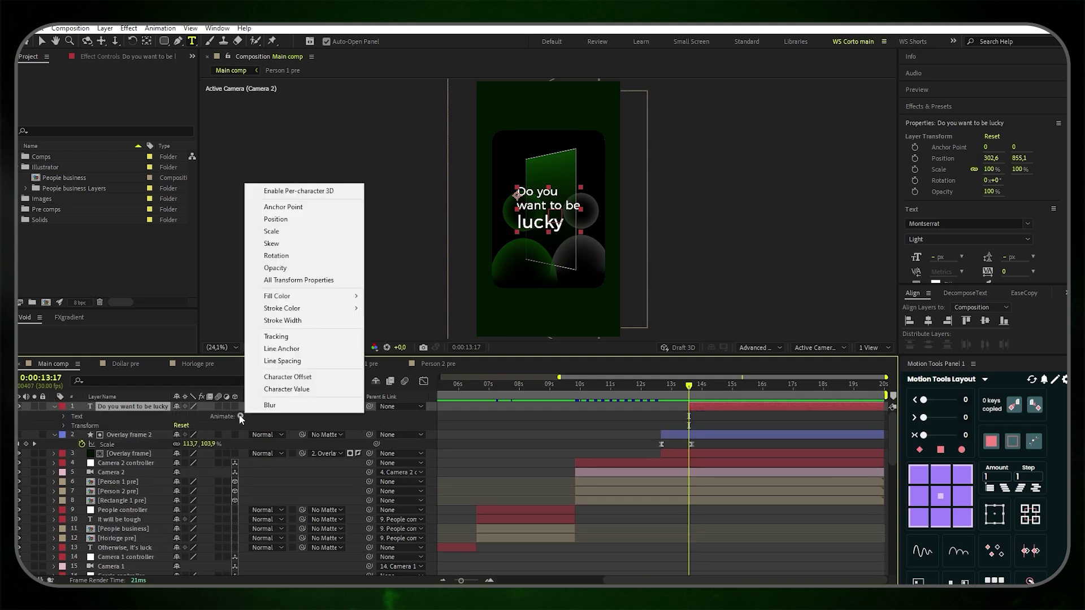
left_click(294, 220)
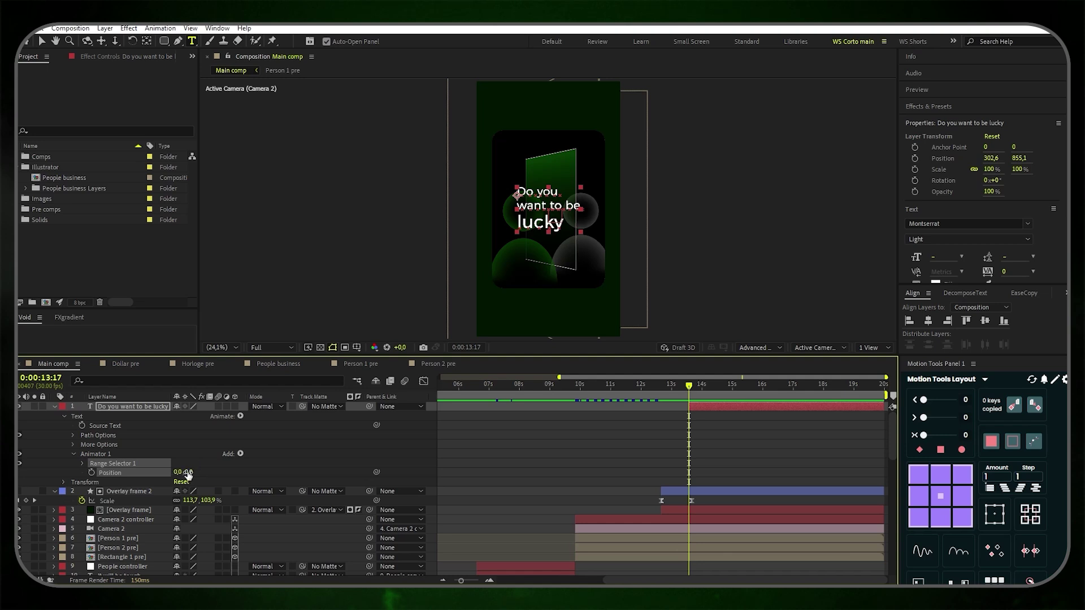
left_click_drag(189, 472, 212, 467)
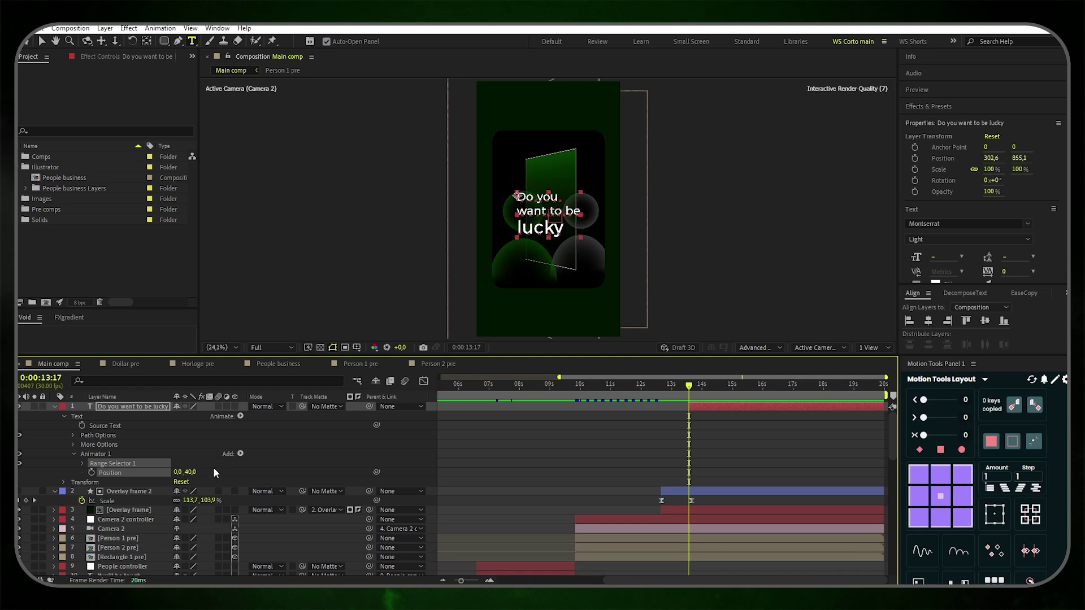
Keyframe the position animator's range selector Start from 0% at 0:00:13:17 to 100% at 0:00:14:04, with eased keyframes
left_click(83, 464)
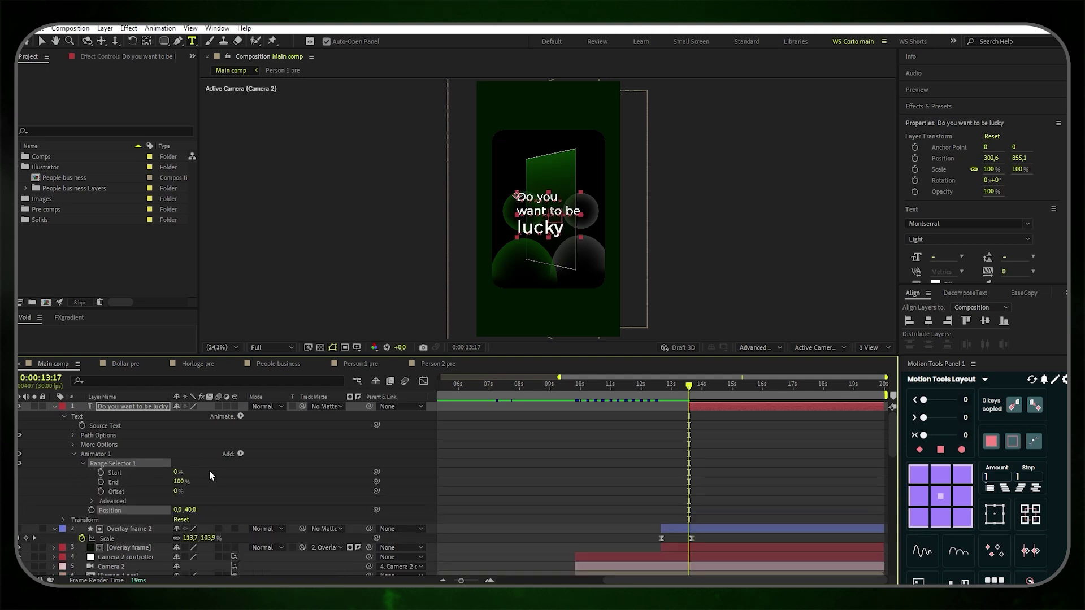
left_click(209, 471)
left_click(101, 473)
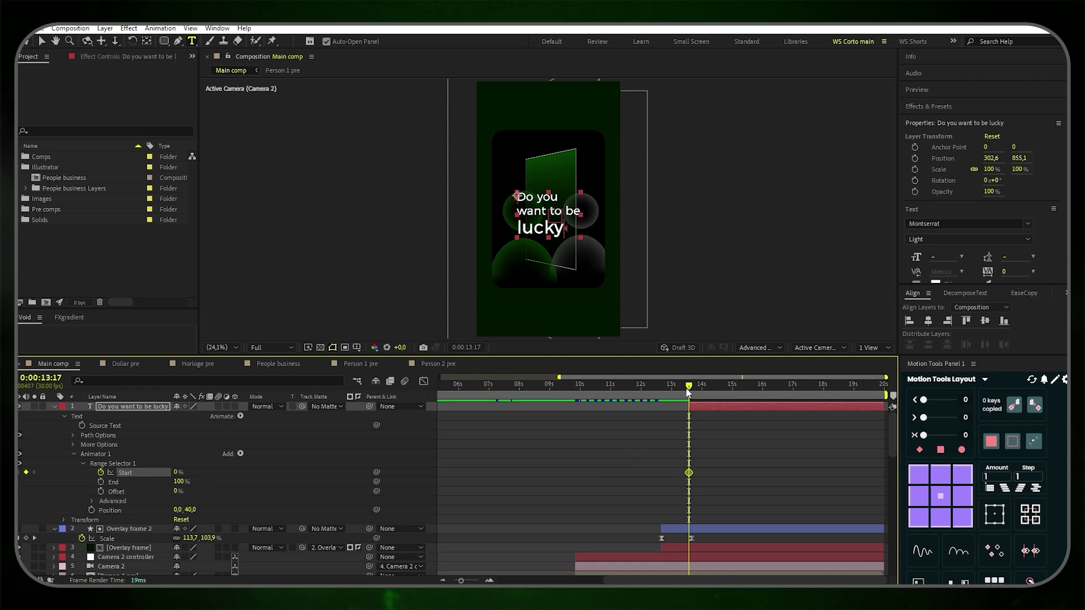
left_click_drag(689, 390, 706, 388)
left_click_drag(175, 475, 336, 477)
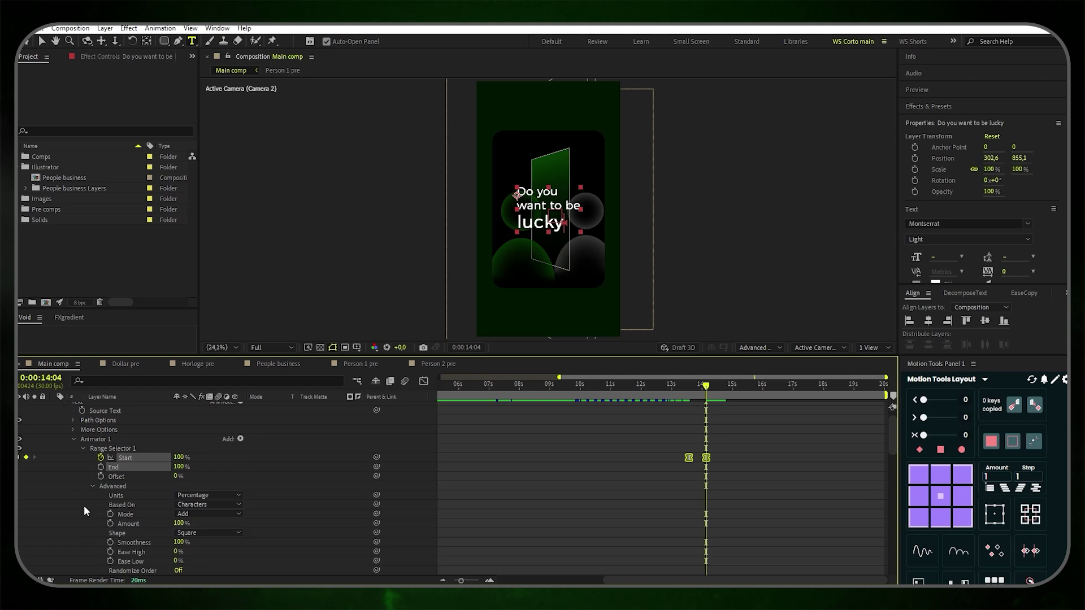
Base the position animator's range selector on Words
left_click(208, 505)
left_click(226, 538)
left_click(266, 511)
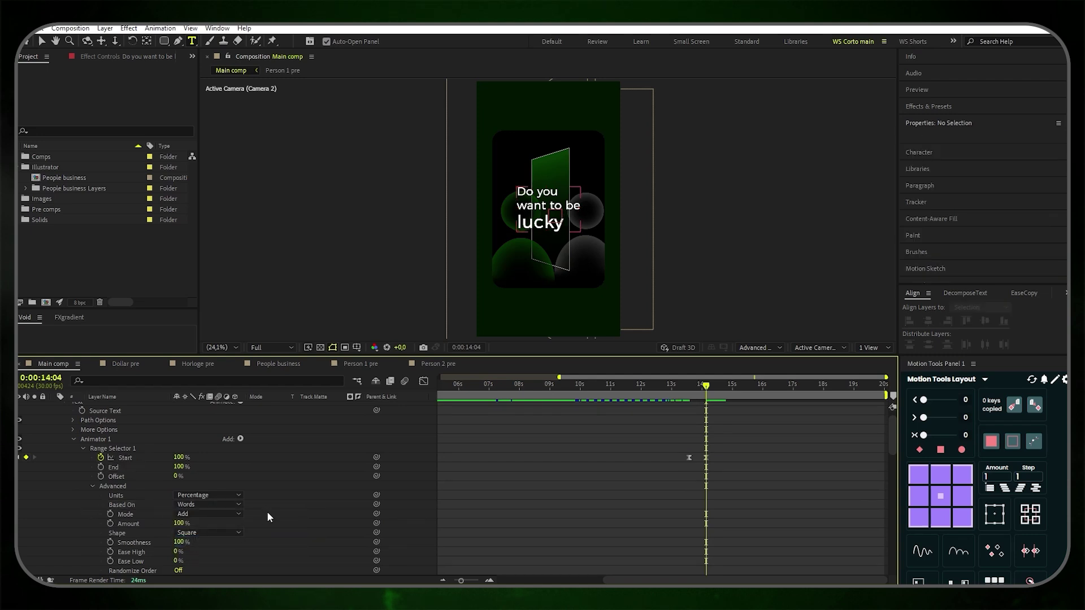
Add a separate Opacity animator to the "Do you want to be lucky" text and set its opacity to 0%
scroll(269, 515, "up", 1)
left_click(241, 416)
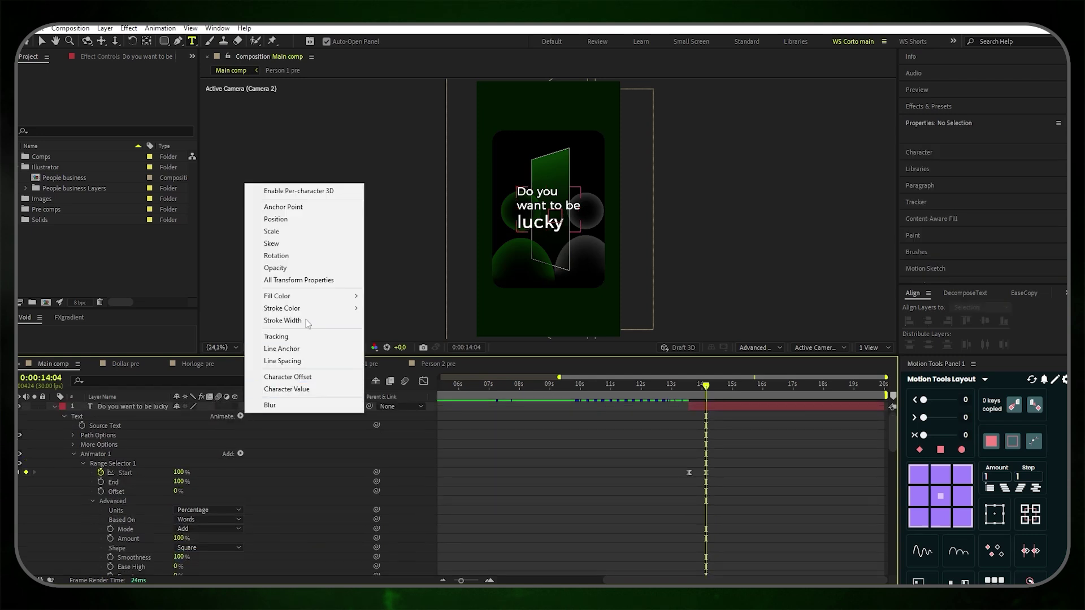
left_click(306, 268)
scroll(286, 481, "down", 2)
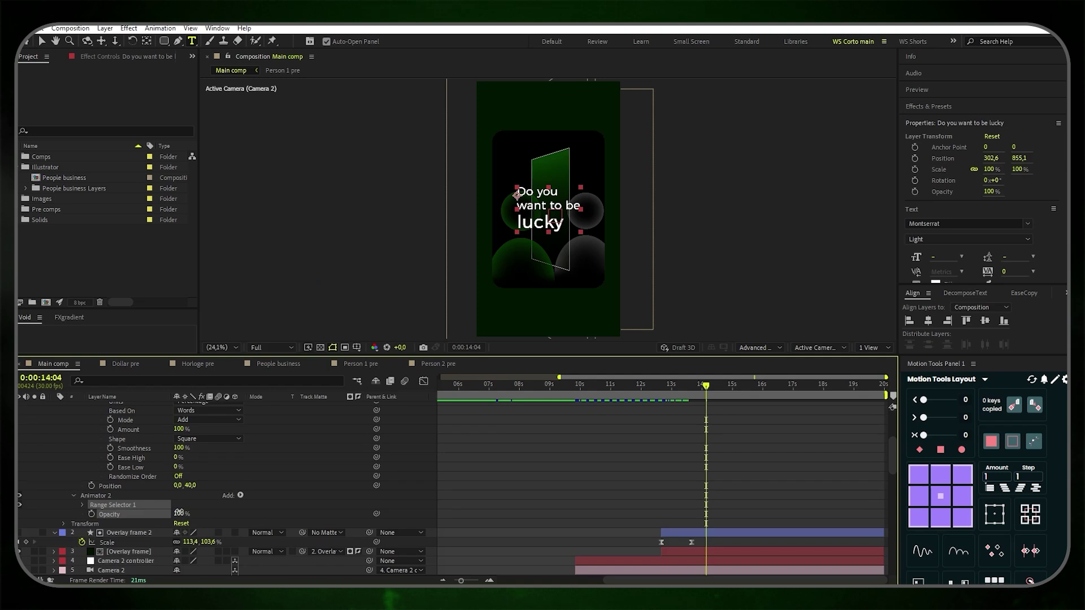
type("0")
key("Return")
left_click(550, 494)
scroll(632, 478, "up", 1)
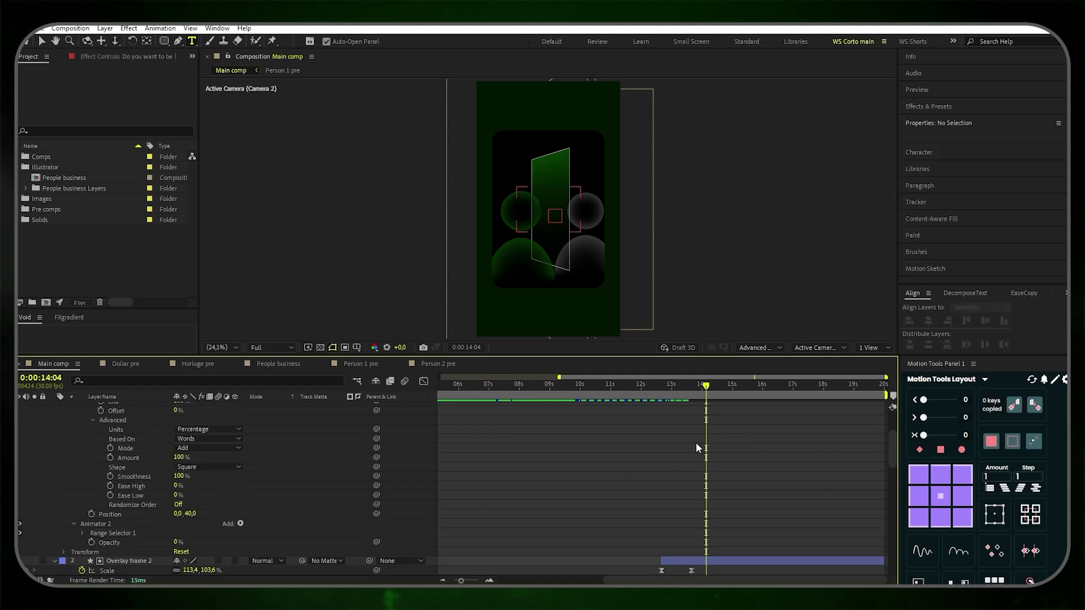
Keyframe the opacity animator's range selector Start from 0% at 0:00:13:17 to 100% at 0:00:14:04
left_click_drag(701, 387, 689, 387)
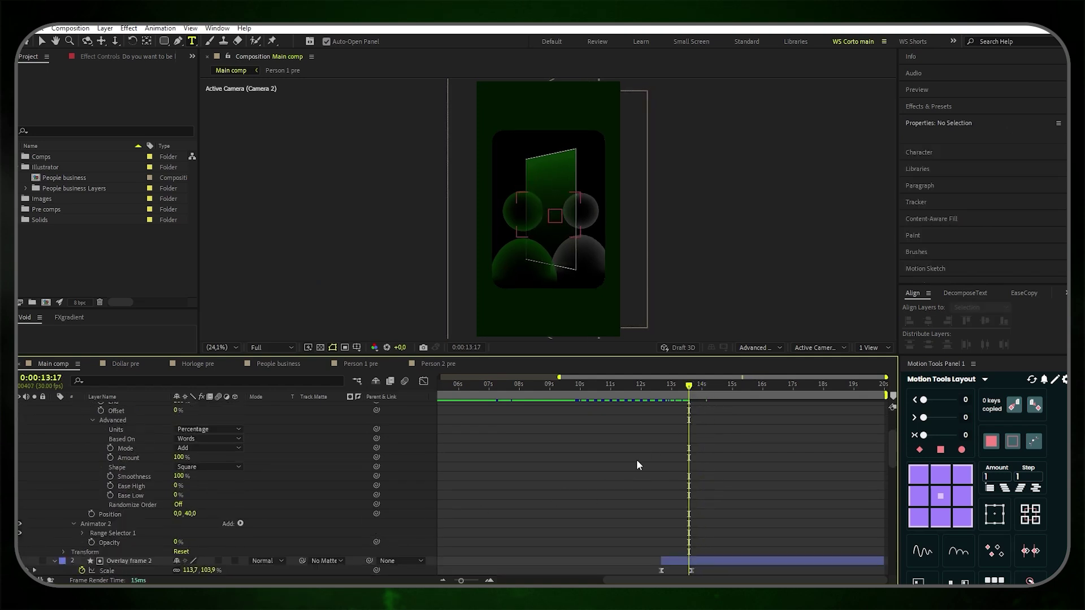
left_click(83, 533)
scroll(69, 530, "down", 2)
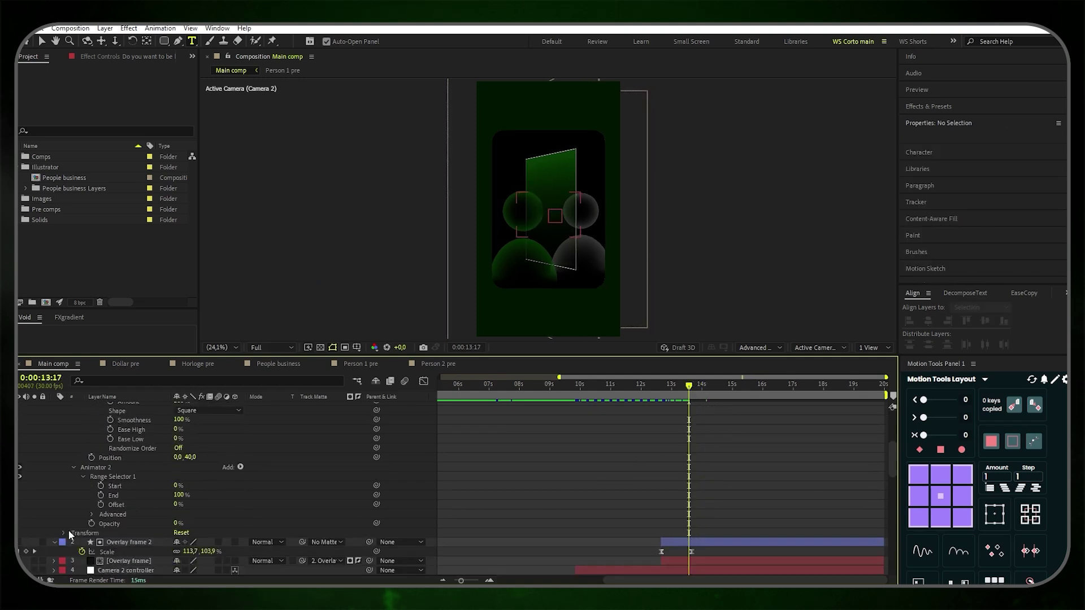
left_click(101, 486)
left_click(633, 477)
scroll(667, 452, "up", 3)
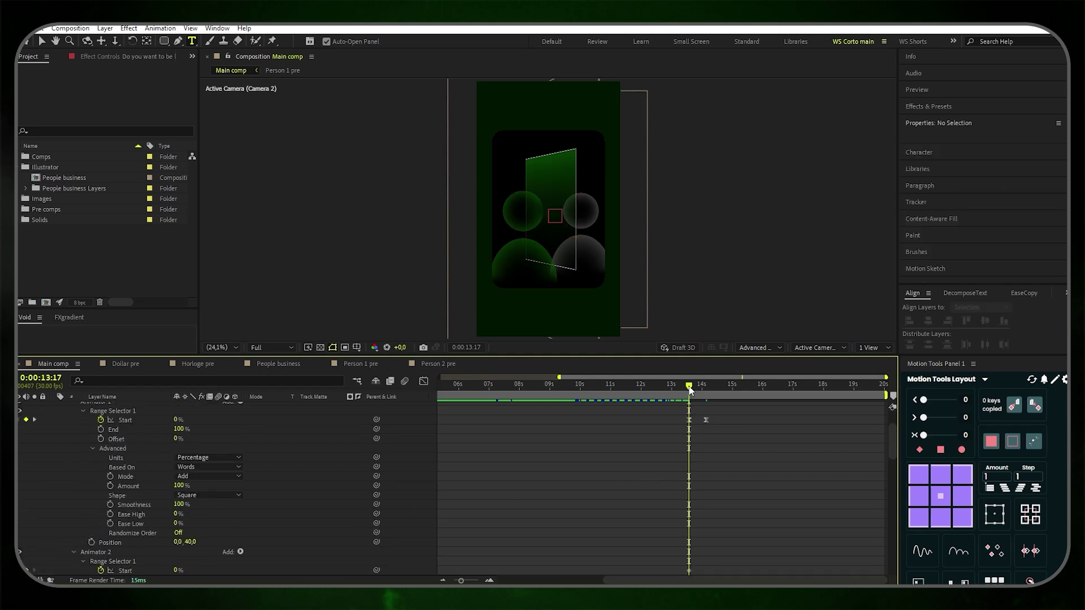
left_click_drag(690, 390, 707, 394)
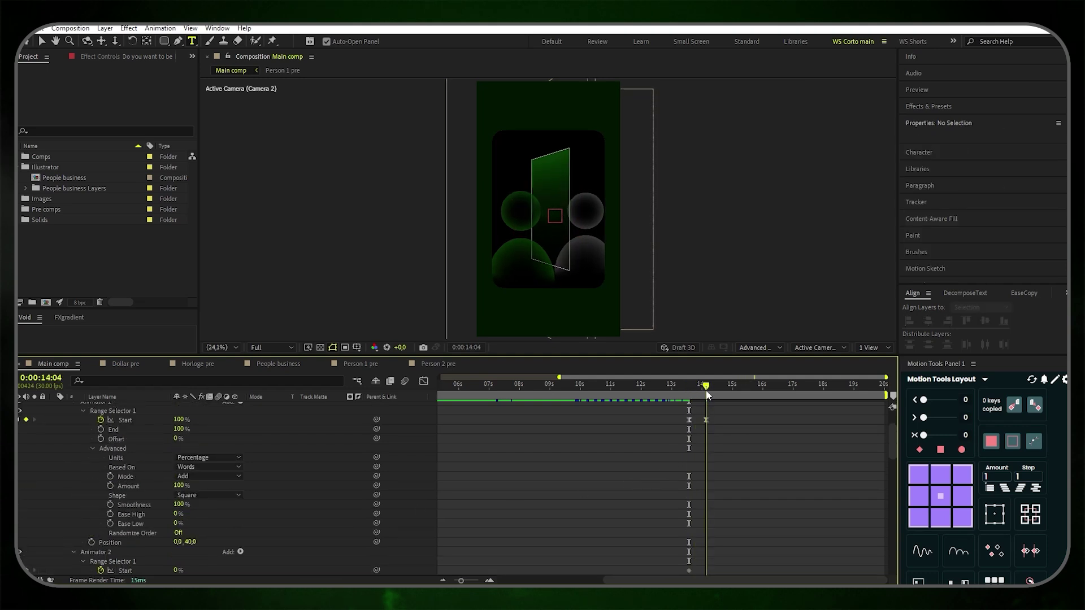
scroll(726, 459, "down", 3)
left_click_drag(178, 485, 330, 491)
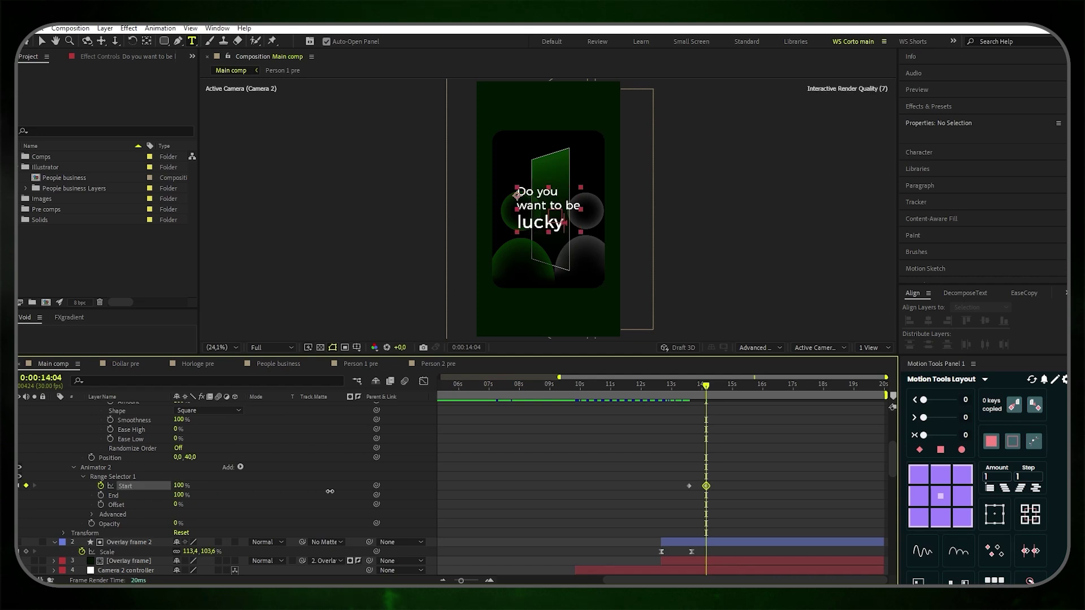
left_click(253, 487)
Base the opacity animator's selector on Words, ease its Start keyframes, and show only the text layer's keyframed properties
left_click(92, 515)
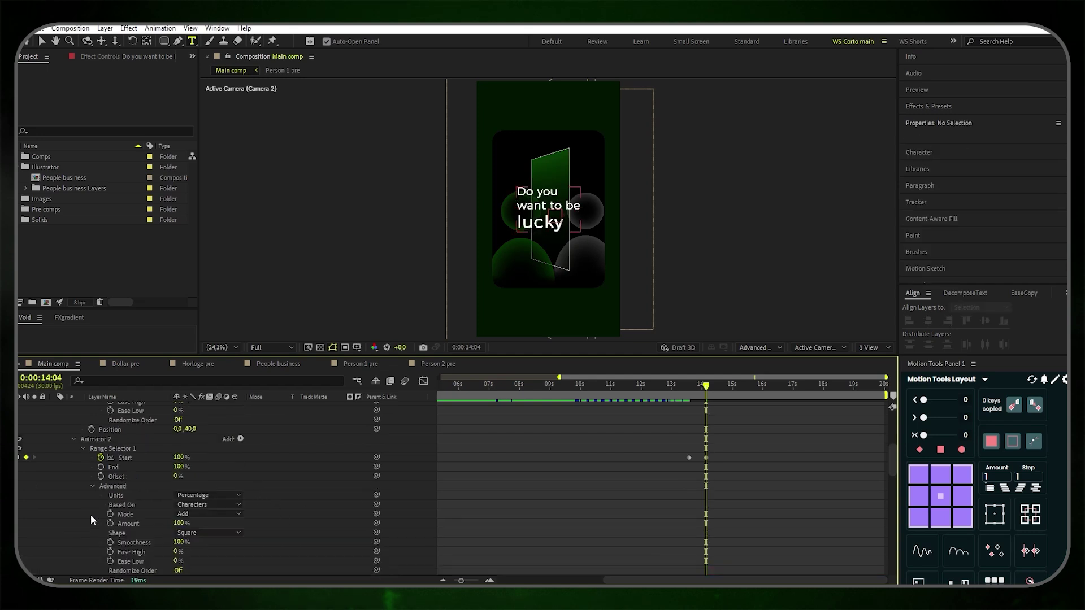
left_click(203, 505)
left_click(209, 542)
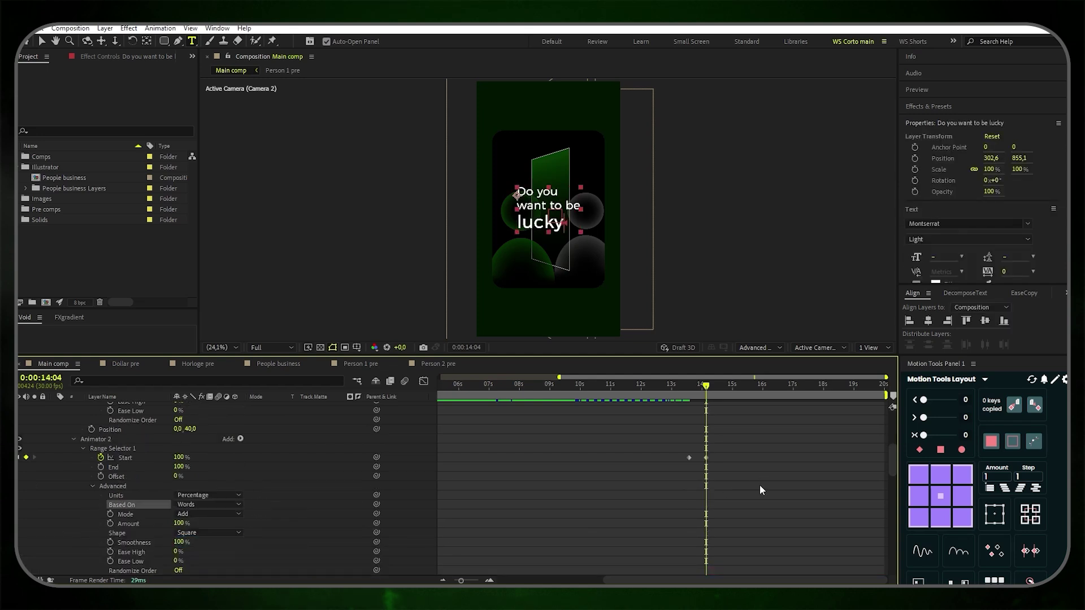
left_click_drag(759, 485, 631, 431)
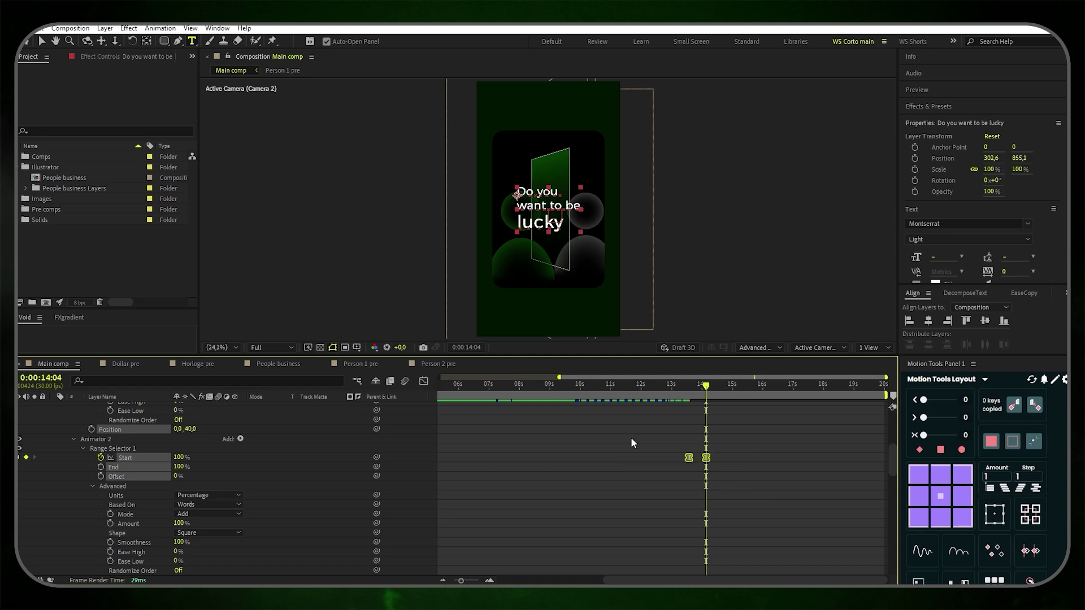
scroll(711, 410, "up", 5)
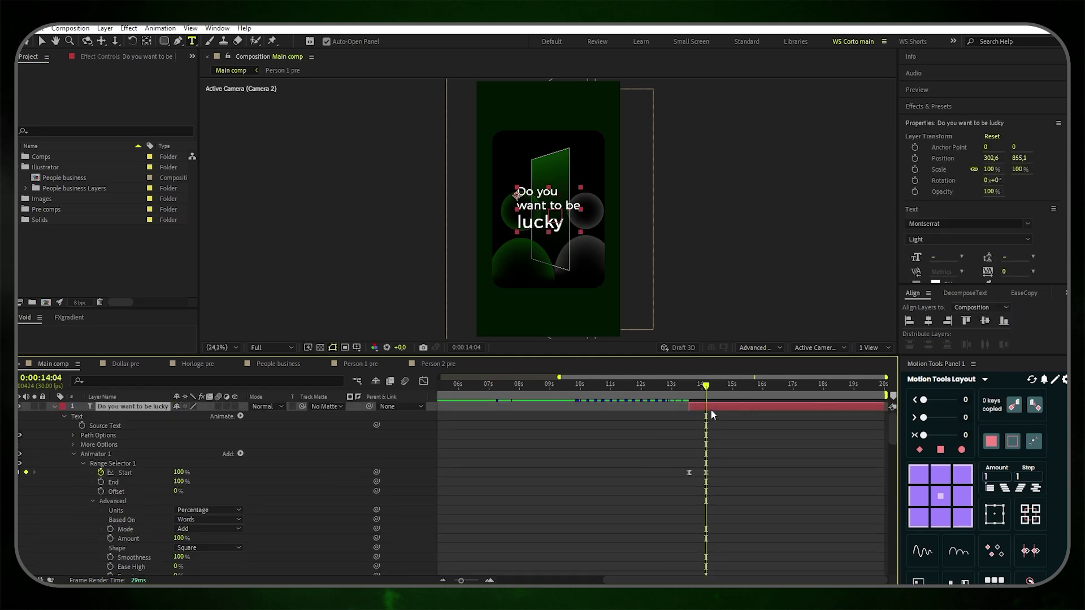
key("u")
left_click(722, 425)
Preview the word-by-word text reveal from 0:00:13:02
left_click(689, 386)
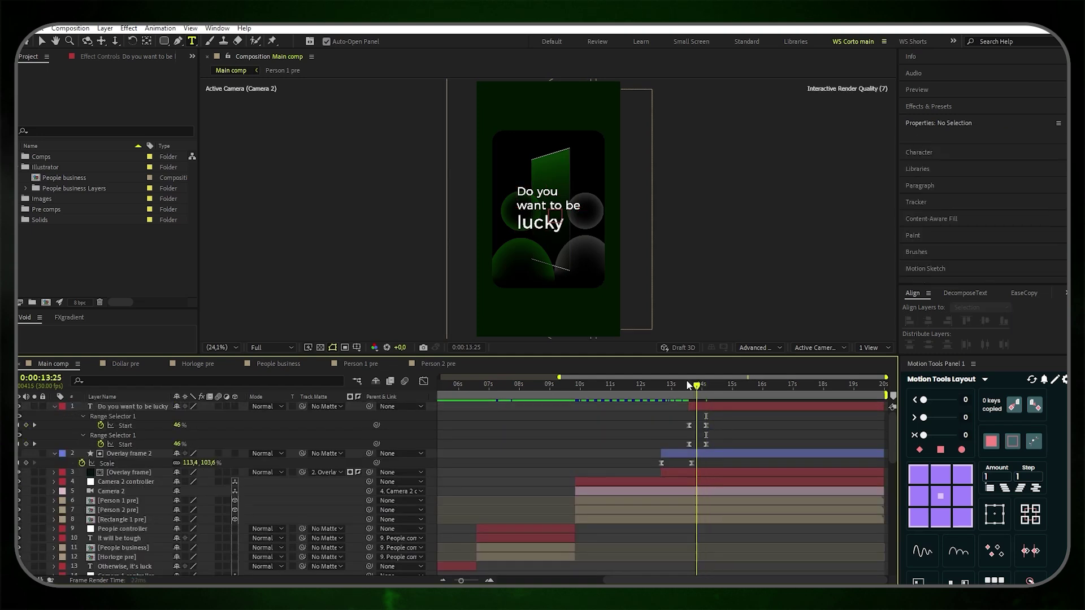
left_click_drag(688, 386, 678, 383)
key("space")
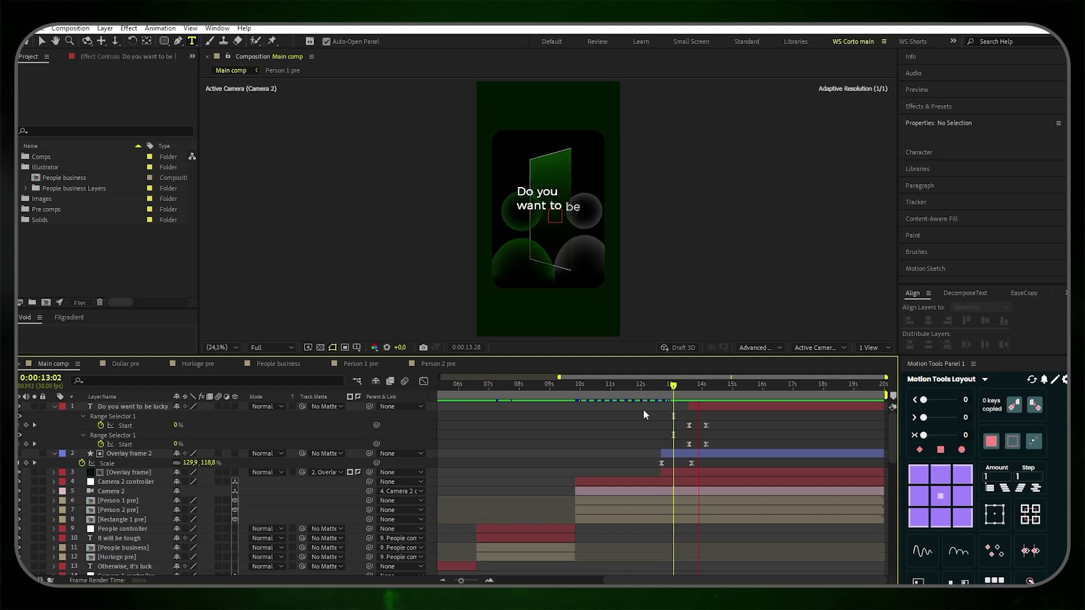
Change the fill color of "Do you want to be" to light gray, leaving "lucky" white
left_click(737, 408)
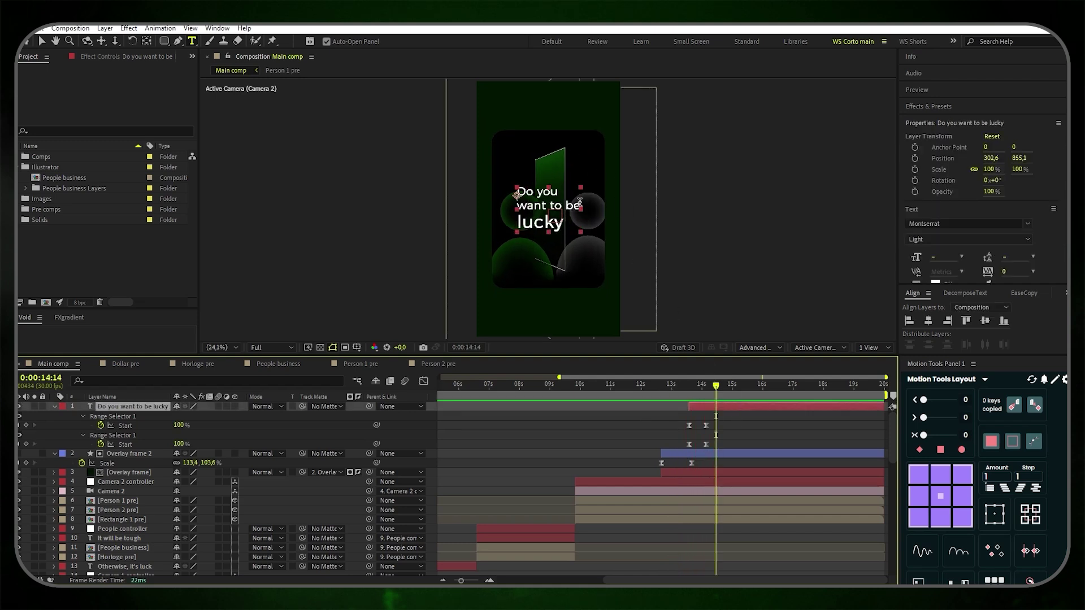
left_click_drag(579, 200, 516, 191)
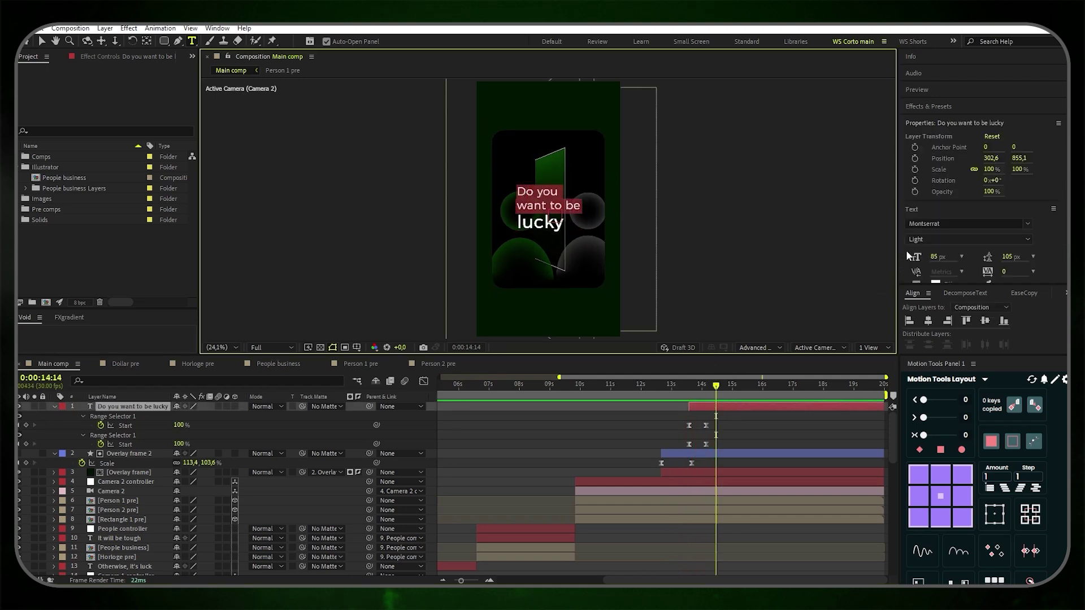
scroll(907, 249, "down", 3)
left_click(936, 215)
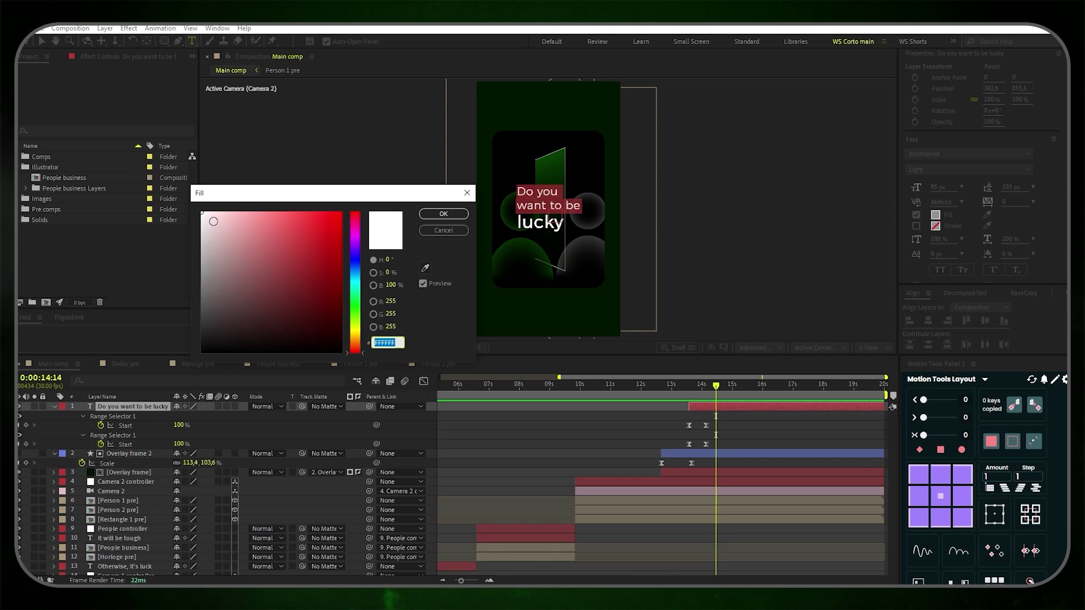
left_click(444, 213)
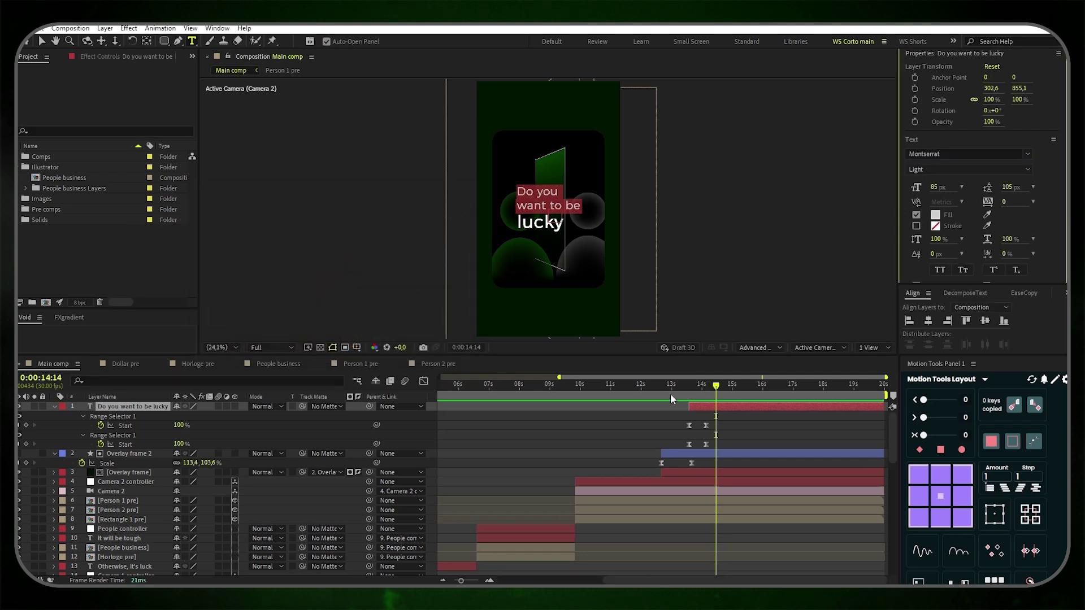
left_click(718, 389)
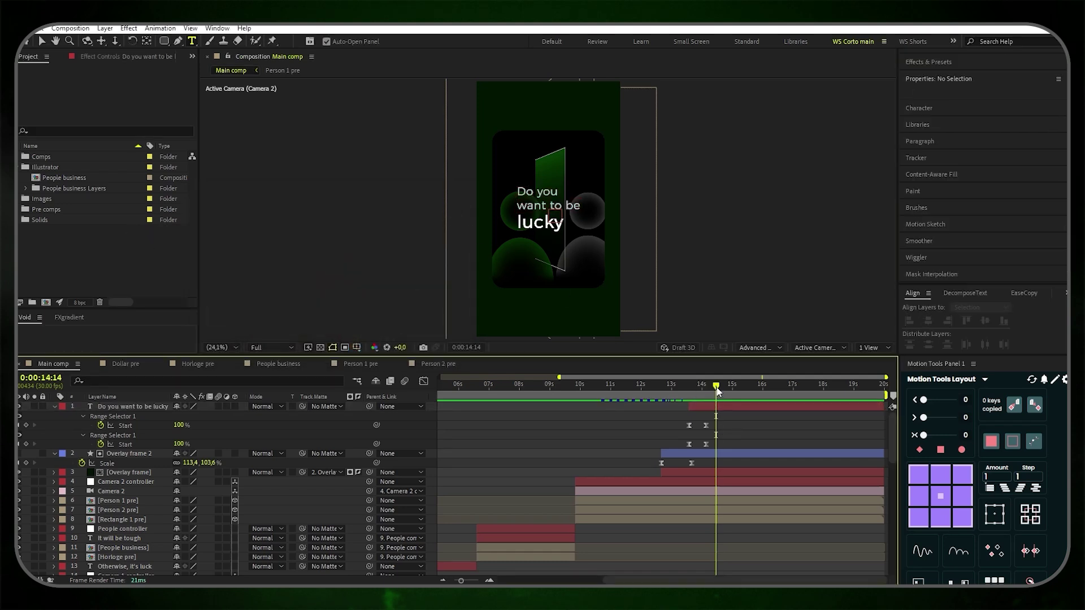
Collapse the text and Overlay frame 2 layers, and place Camera 2 controller and Camera 2 above the text and overlay layers
left_click_drag(716, 389, 718, 390)
left_click(55, 406)
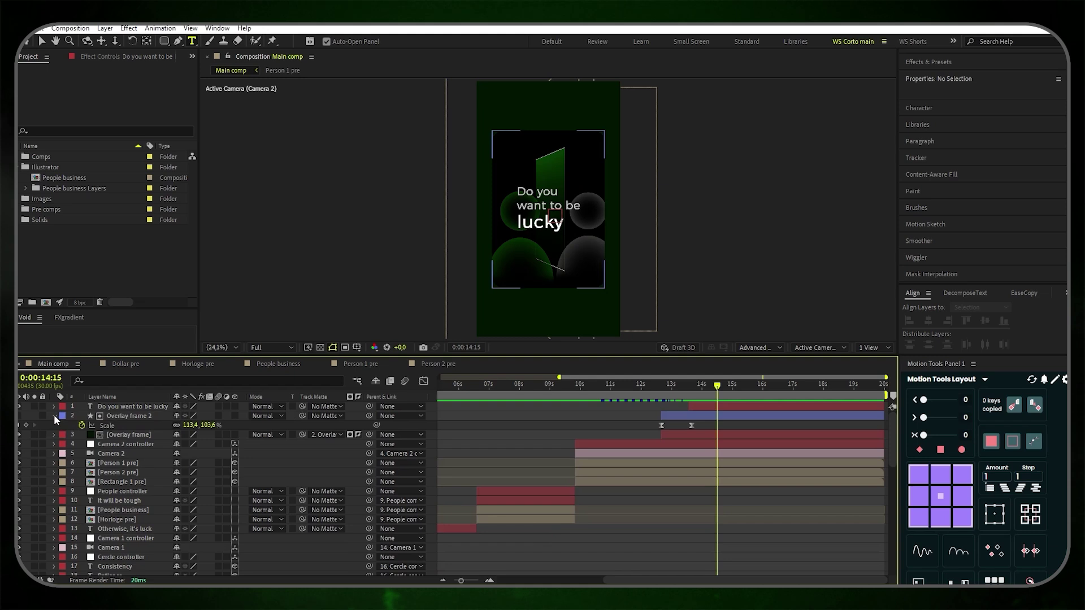
left_click(54, 416)
left_click_drag(134, 419, 144, 450)
left_click(152, 408)
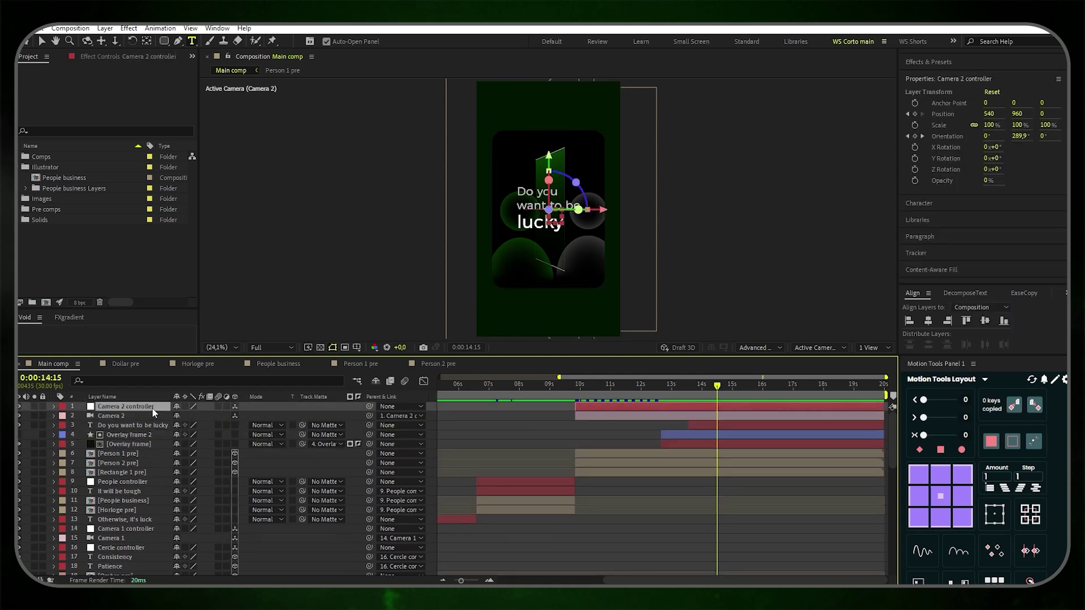
Keyframe the Camera 2 controller's scale from 100% at 0:00:14:15 to 246% at 0:00:15:15 and apply Easy Ease to both keyframes
key("s")
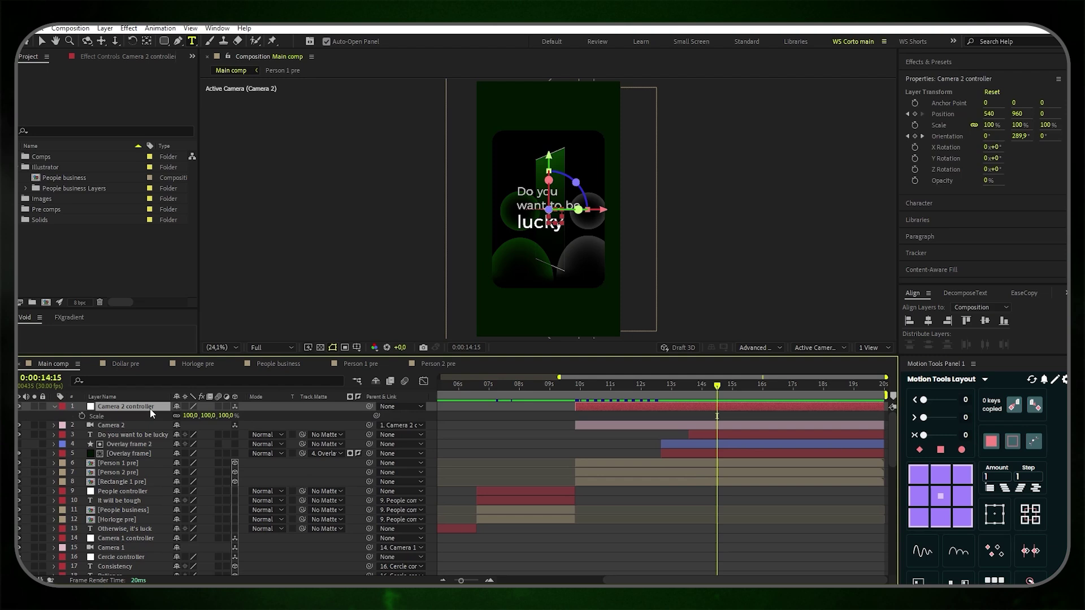
left_click(82, 416)
left_click_drag(718, 389, 748, 389)
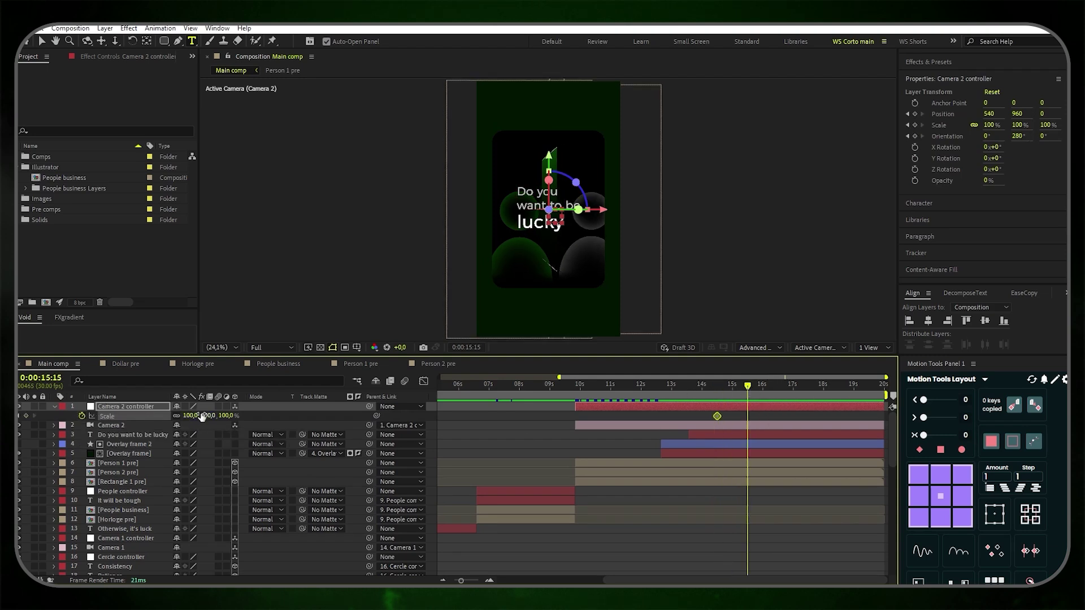
left_click_drag(202, 416, 294, 422)
left_click_drag(762, 415, 679, 422)
key("F9")
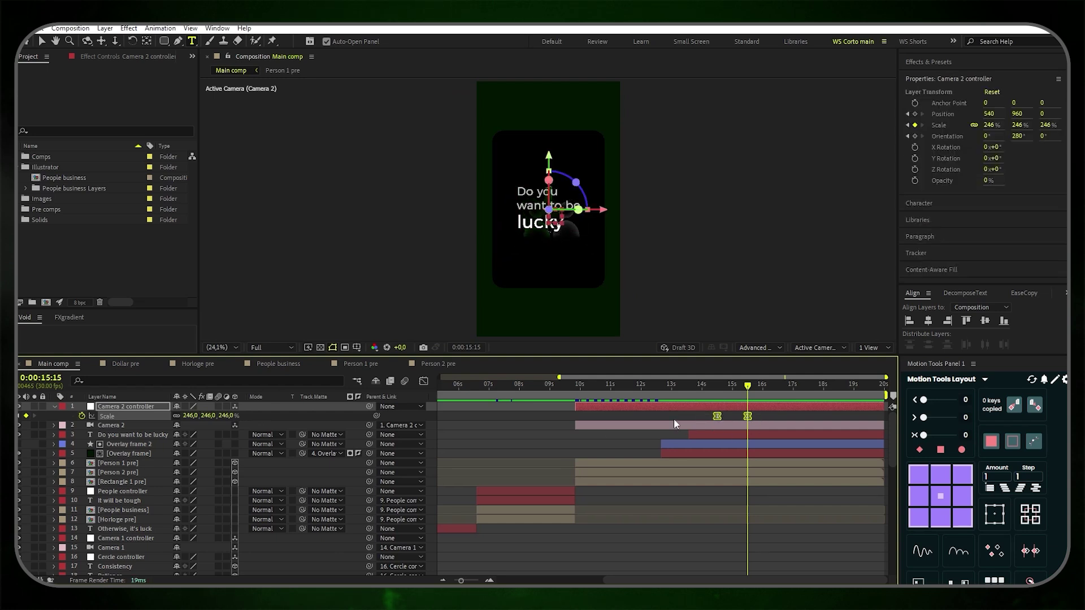
left_click(680, 418)
Add a scale keyframe of 100% to the "Do you want to be lucky" text layer at 0:00:14:15
left_click_drag(748, 386, 718, 385)
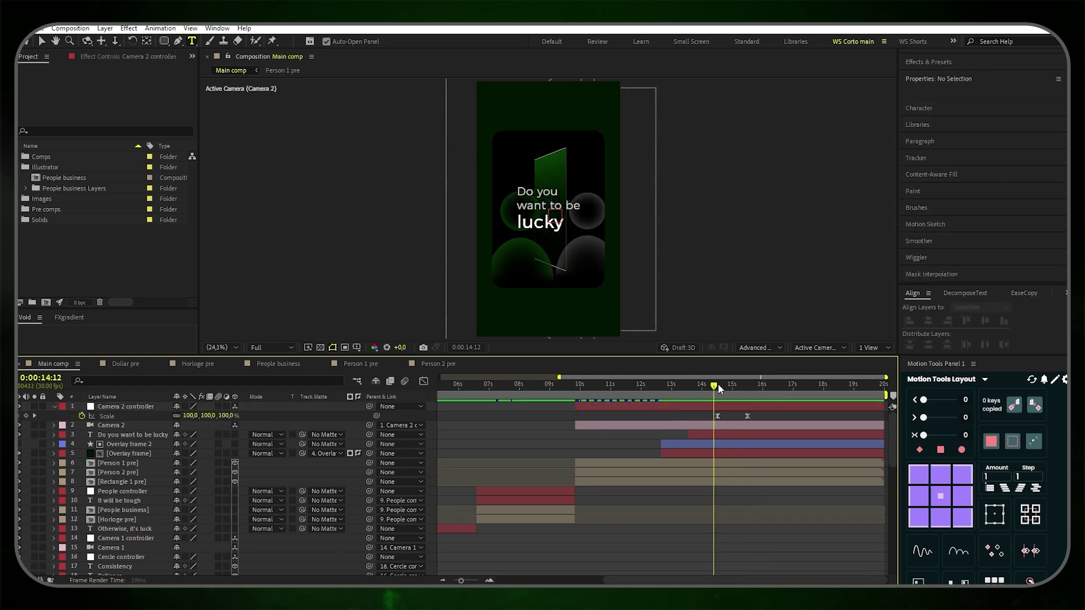
left_click(140, 436)
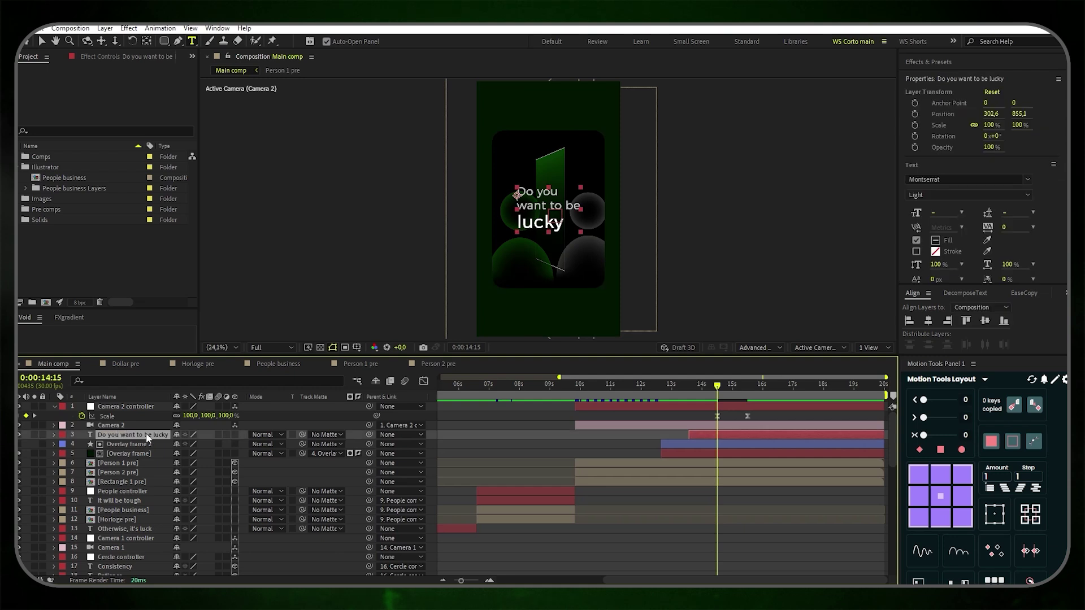
key("s")
left_click(82, 444)
left_click(153, 447)
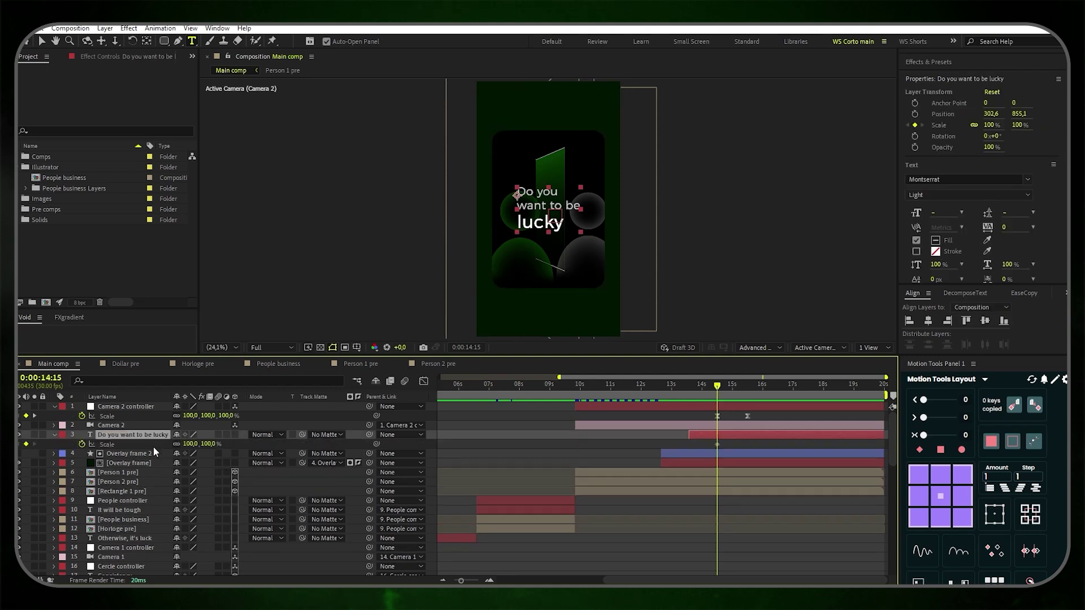
Display the Title/Action Safe guides and move the "Do you want to be lucky" layer's anchor point to the composition's center
left_click(356, 347)
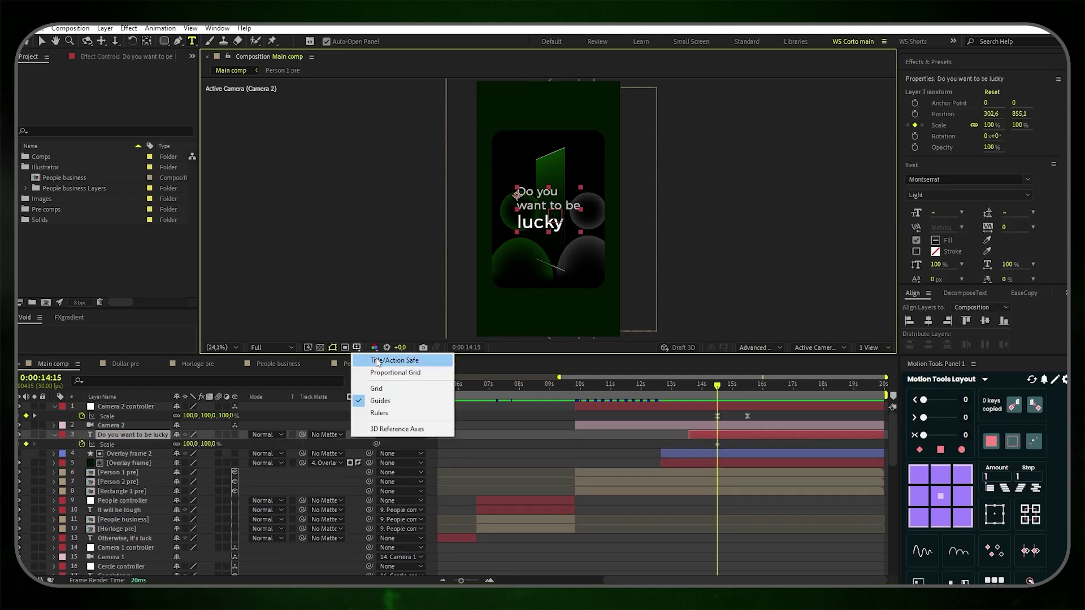
left_click(390, 357)
key("v")
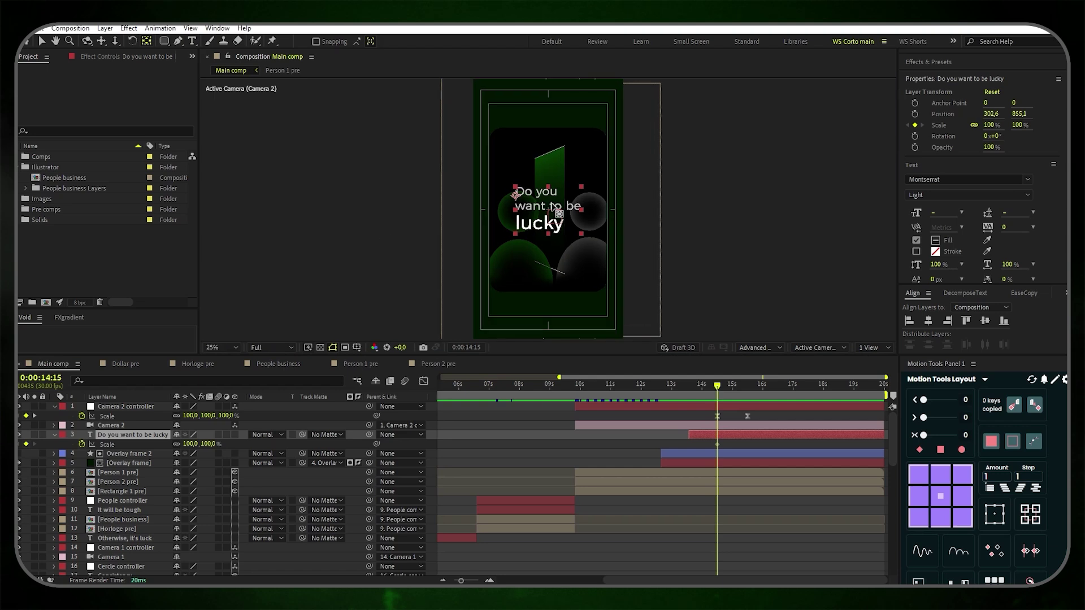
scroll(548, 211, "up", 4)
key("ctrl+alt+Home")
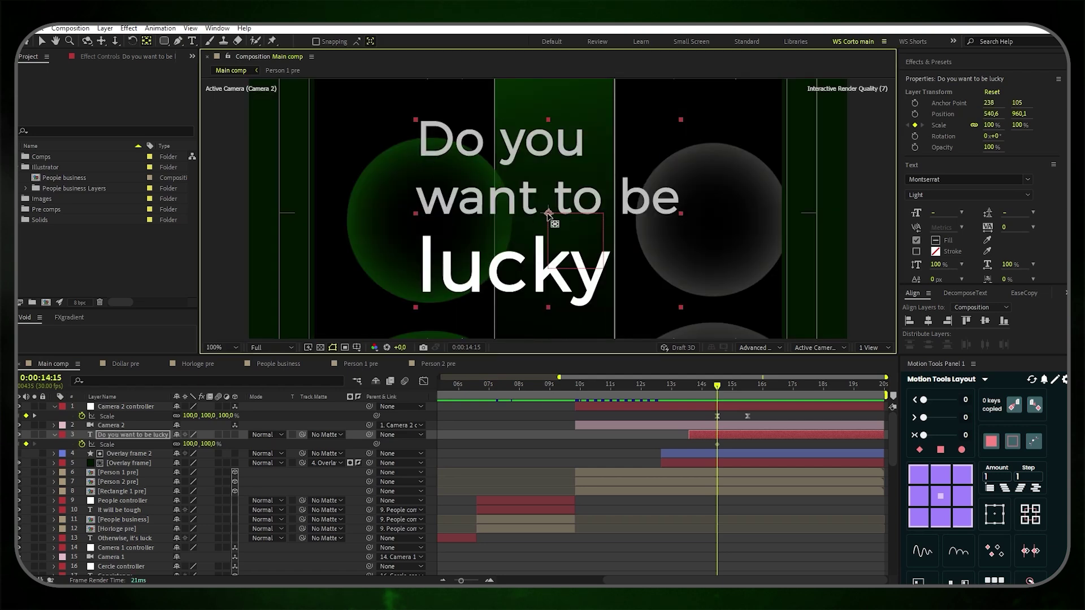
left_click(229, 347)
left_click(233, 357)
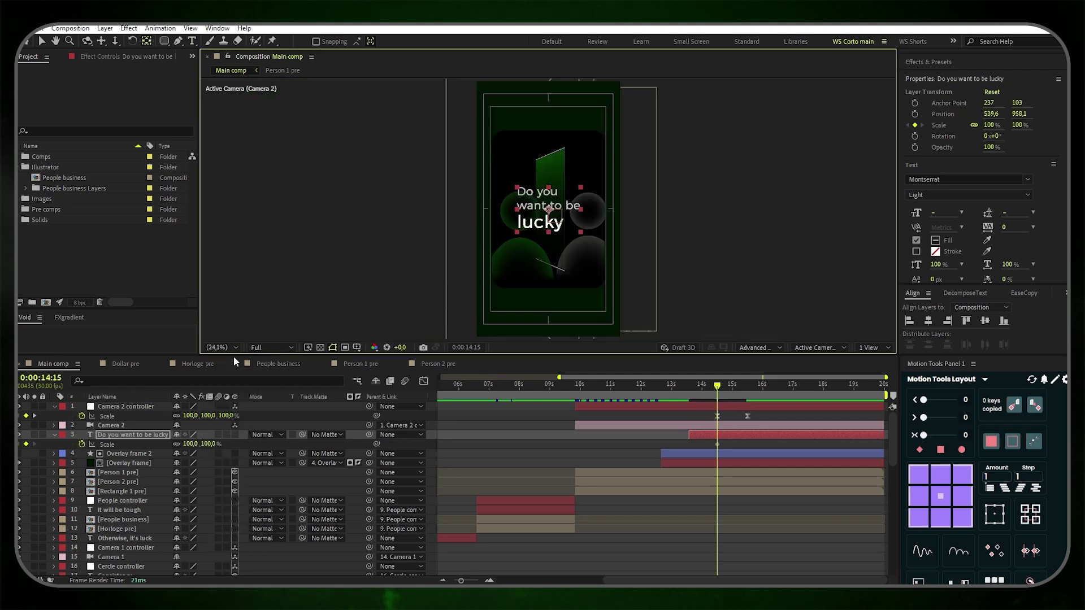
Scale the text to 28% at 0:00:15:15, apply Easy Ease to both scale keyframes, and hide the Title/Action Safe guides
left_click(745, 440)
left_click_drag(722, 389, 751, 387)
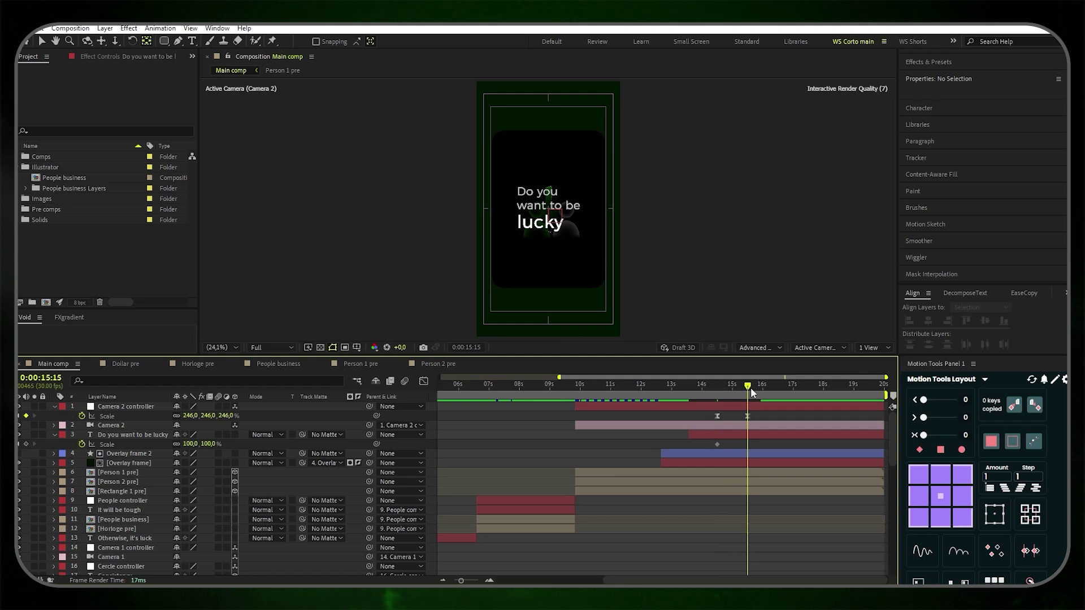
left_click_drag(208, 444, 167, 444)
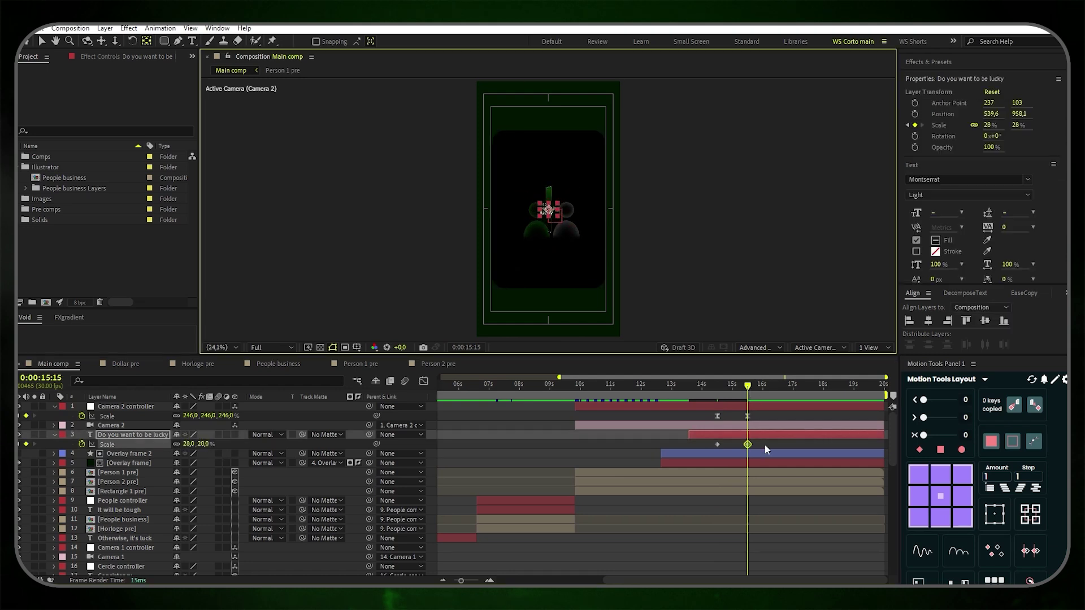
key("F9")
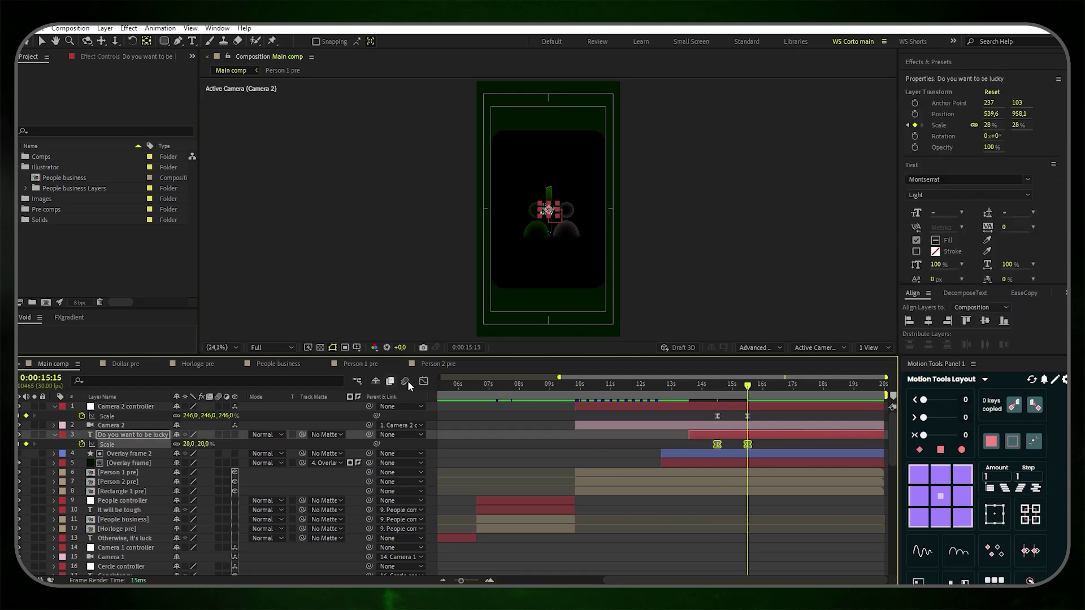
left_click(356, 347)
left_click(384, 357)
left_click(545, 446)
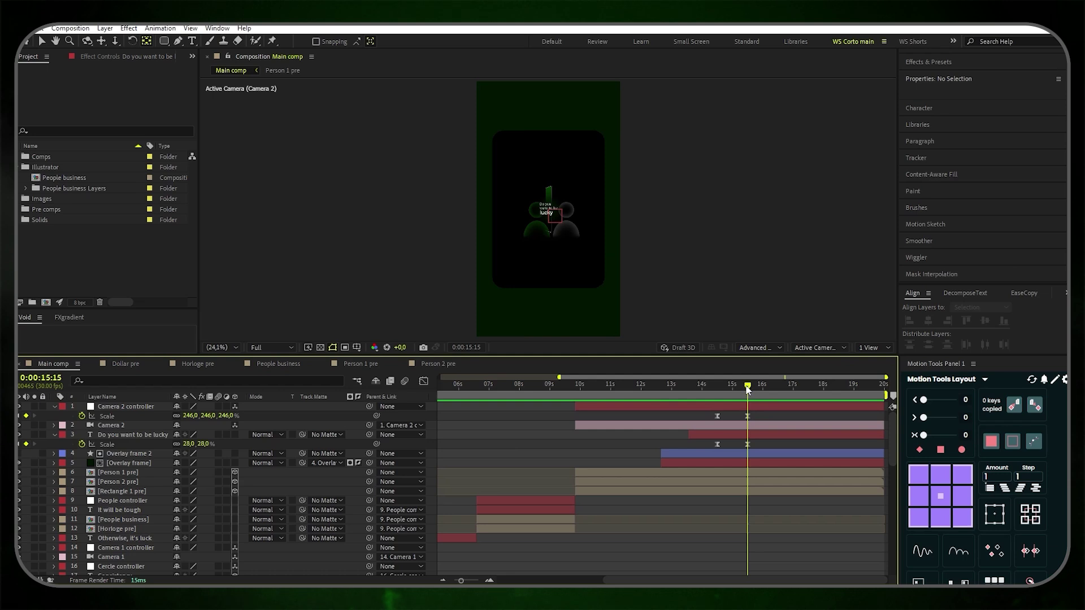
Trim the out points of the eight layers from Camera 2 controller to Rectangle 1 pre to 0:00:15:03, and collapse the text layer
left_click_drag(748, 390, 735, 390)
left_click(716, 494)
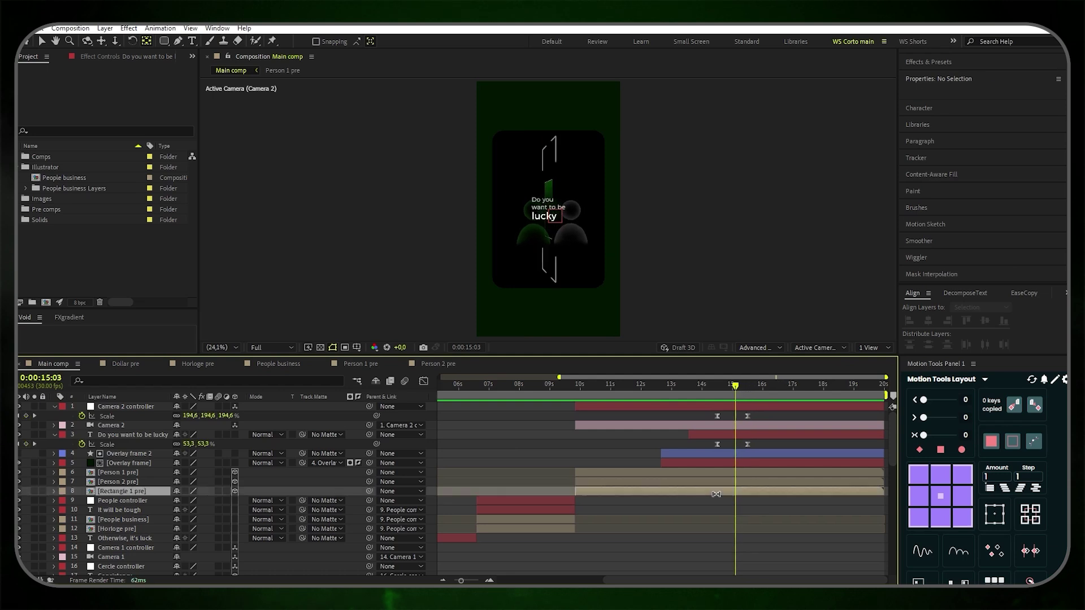
left_click(721, 406, "shift")
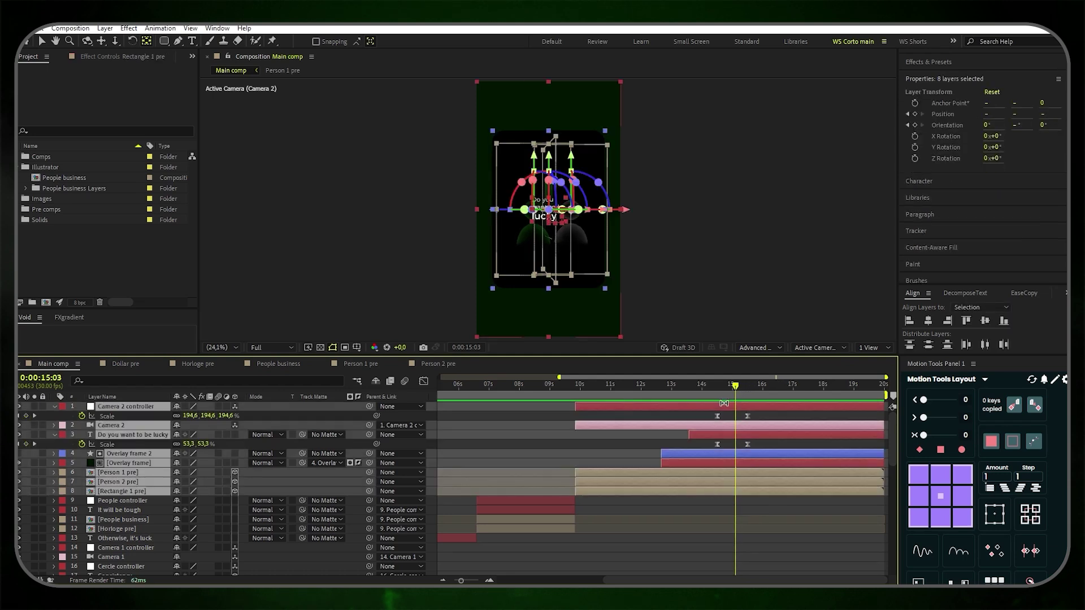
key("alt+]")
key("ctrl+shift+a")
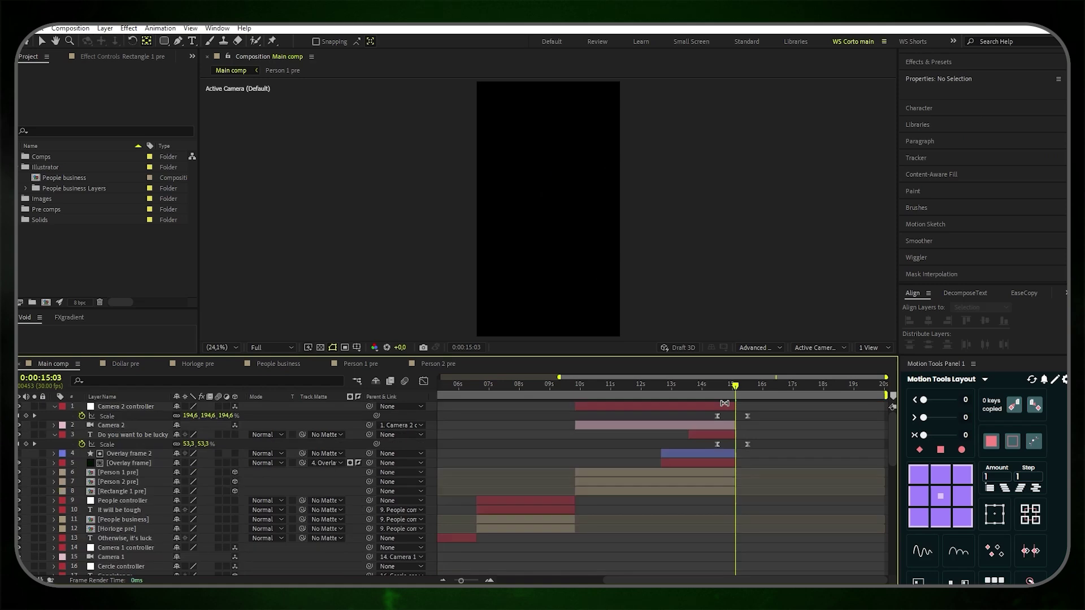
left_click(41, 42)
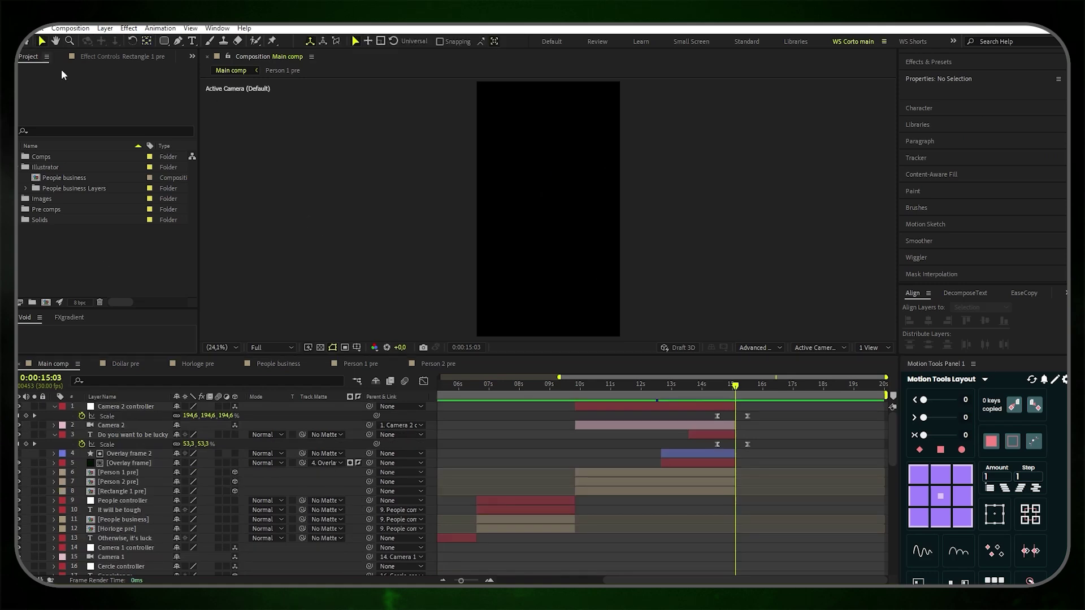
left_click(54, 435)
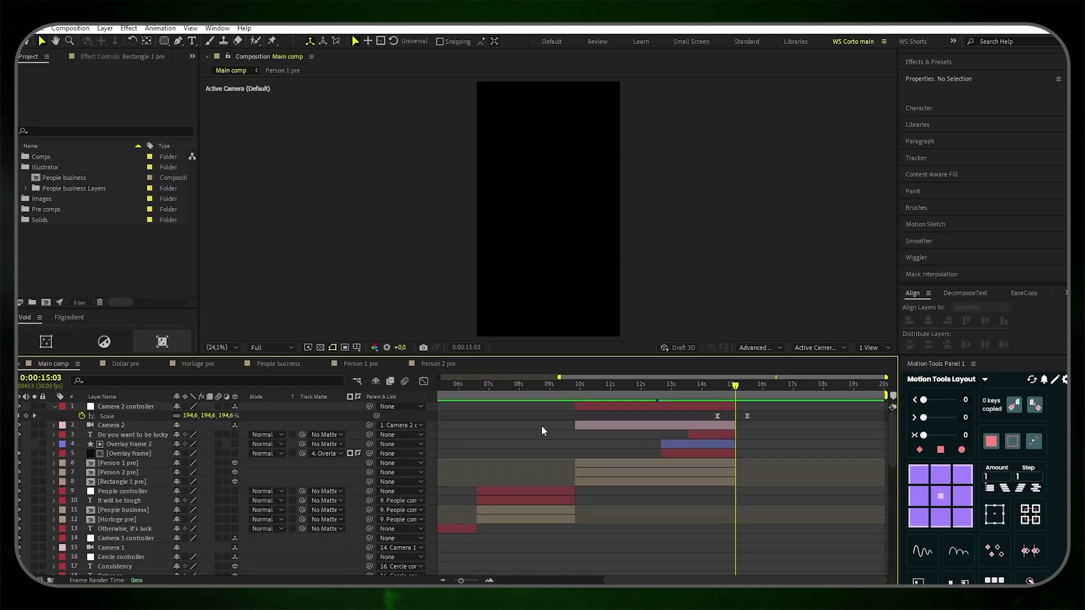
Add a two-line text layer reading "or a really good" and "crypto investor ?"
left_click(192, 41)
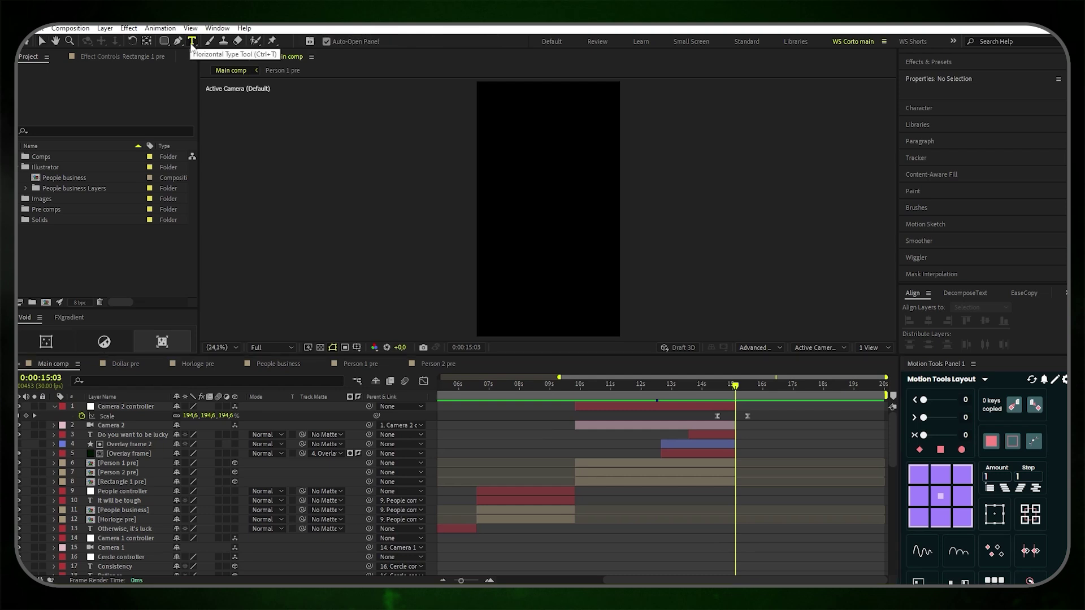
left_click(506, 185)
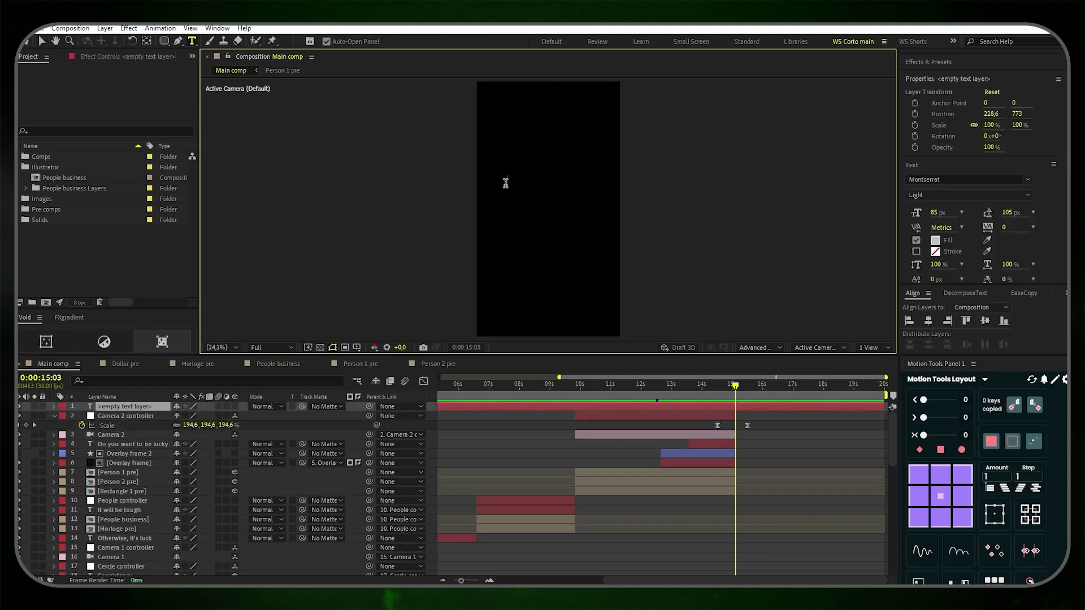
type("or a real")
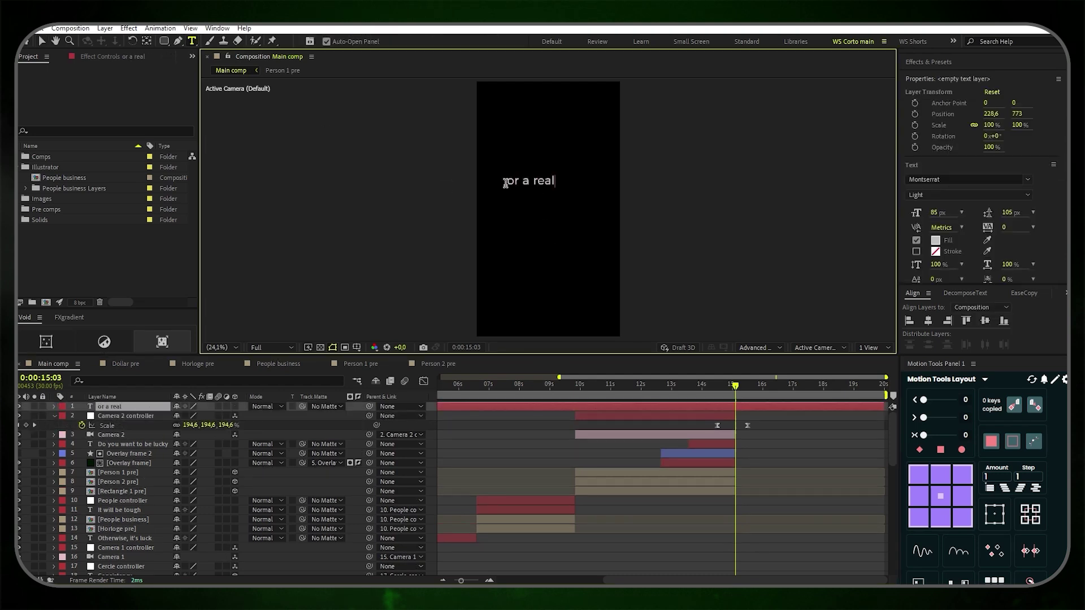
type("ly good crypto investor ?")
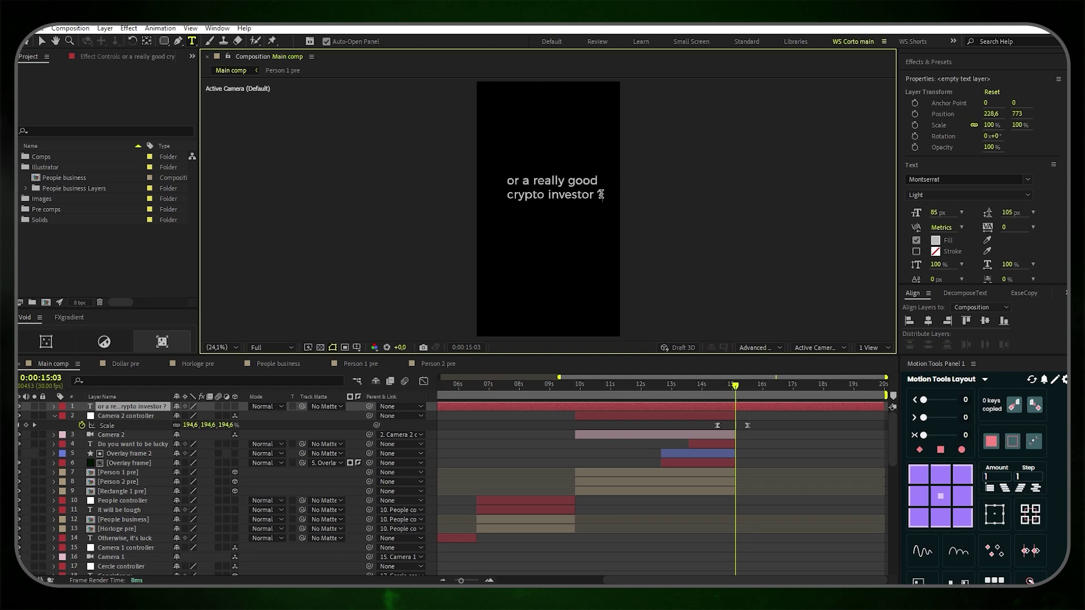
Set the whole text's fill color to ffffff and the size of "crypto investor ?" to 100 px
left_click_drag(601, 194, 507, 181)
left_click(936, 240)
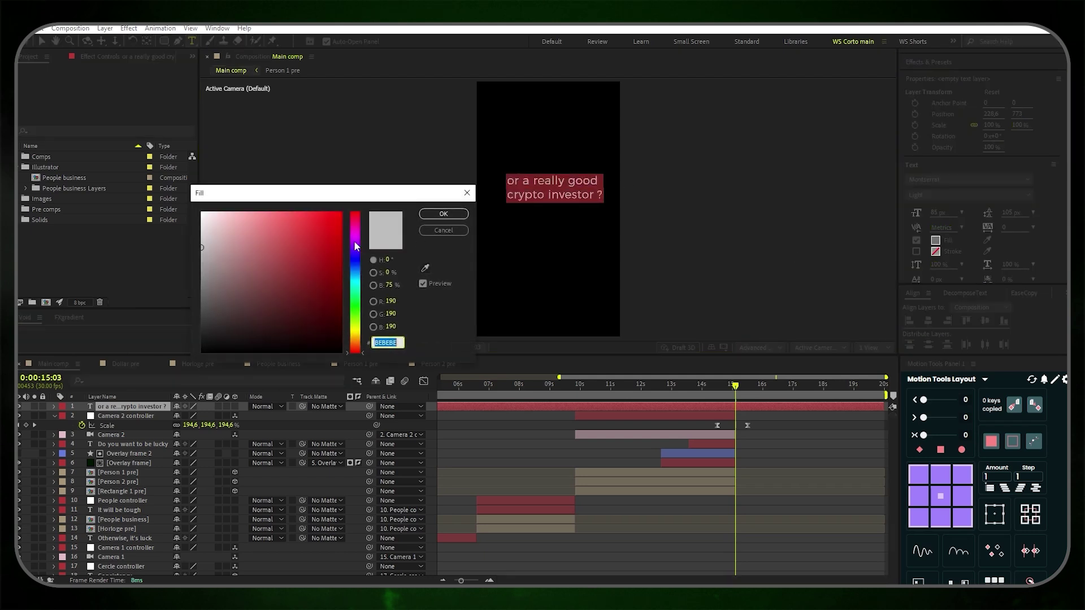
type("ffffff")
key("Return")
left_click_drag(601, 194, 497, 192)
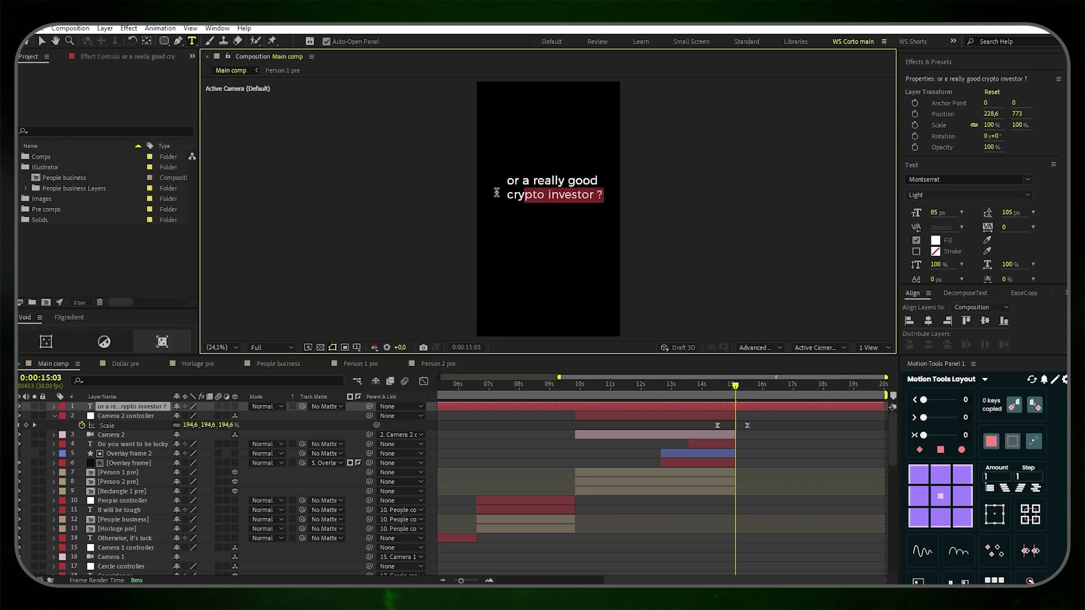
left_click(934, 212)
type("100")
key("Return")
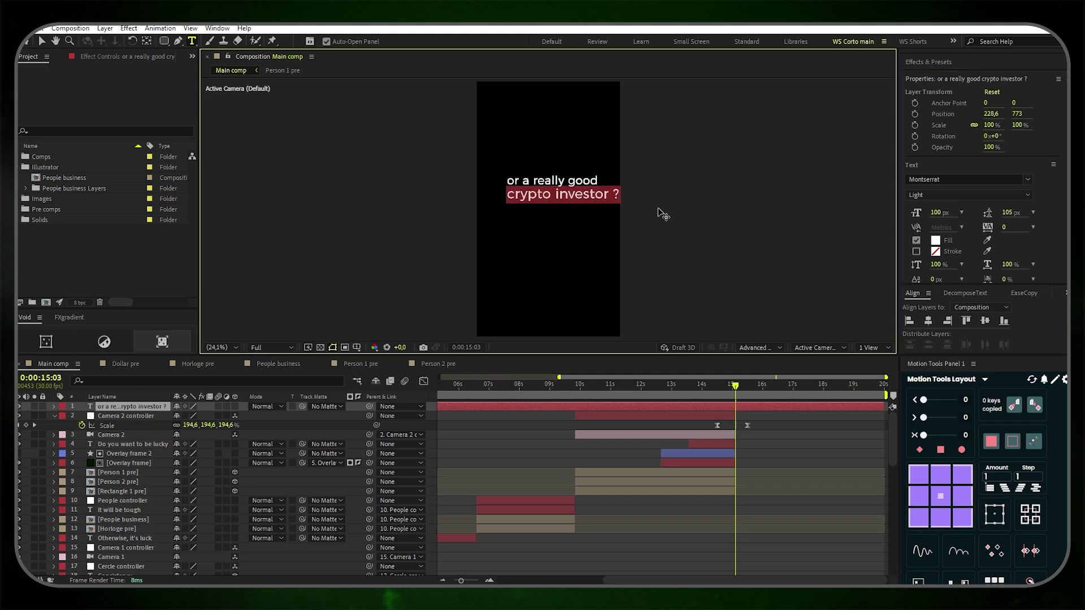
Center-align the paragraph of the new text and center the layer in the composition
key("ctrl+a")
scroll(970, 253, "down", 6)
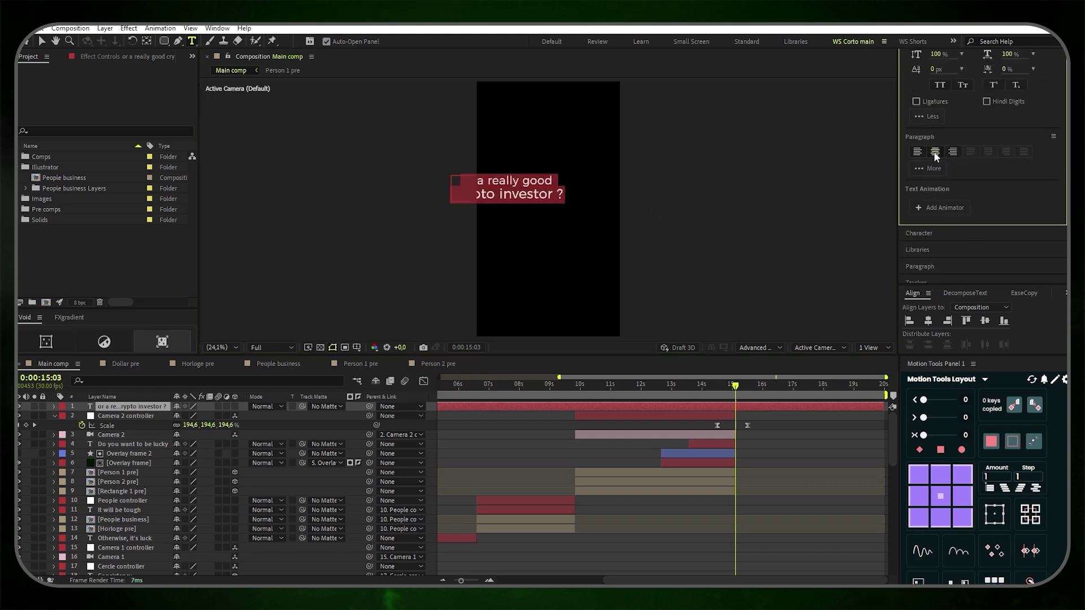
left_click(935, 152)
left_click(986, 321)
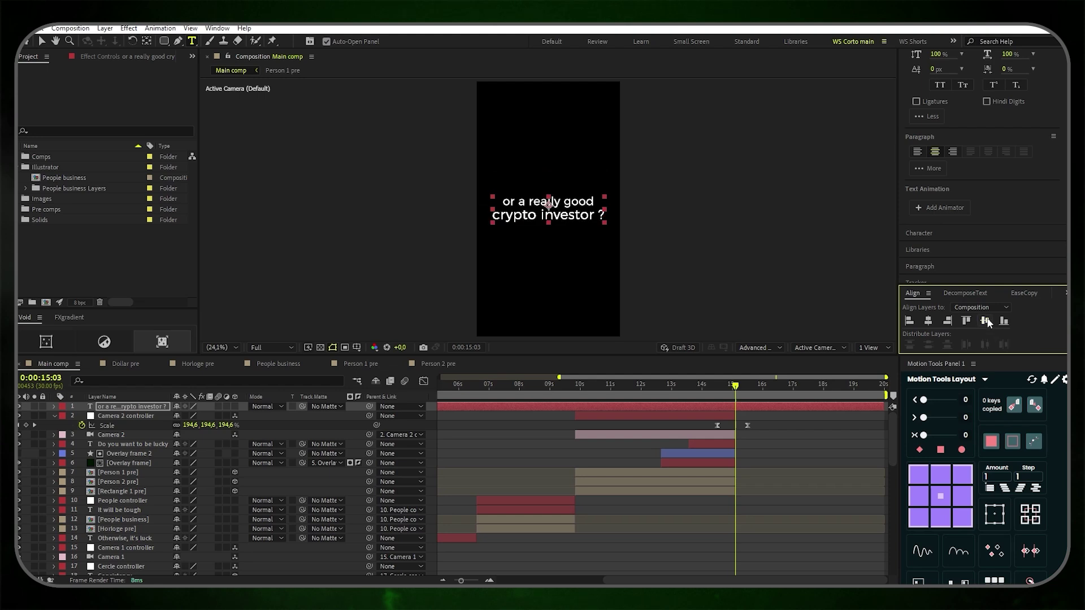
Add a Position text animator with an offset of 0, 40 to the new text layer and expand its range selector
left_click(55, 406)
left_click(241, 416)
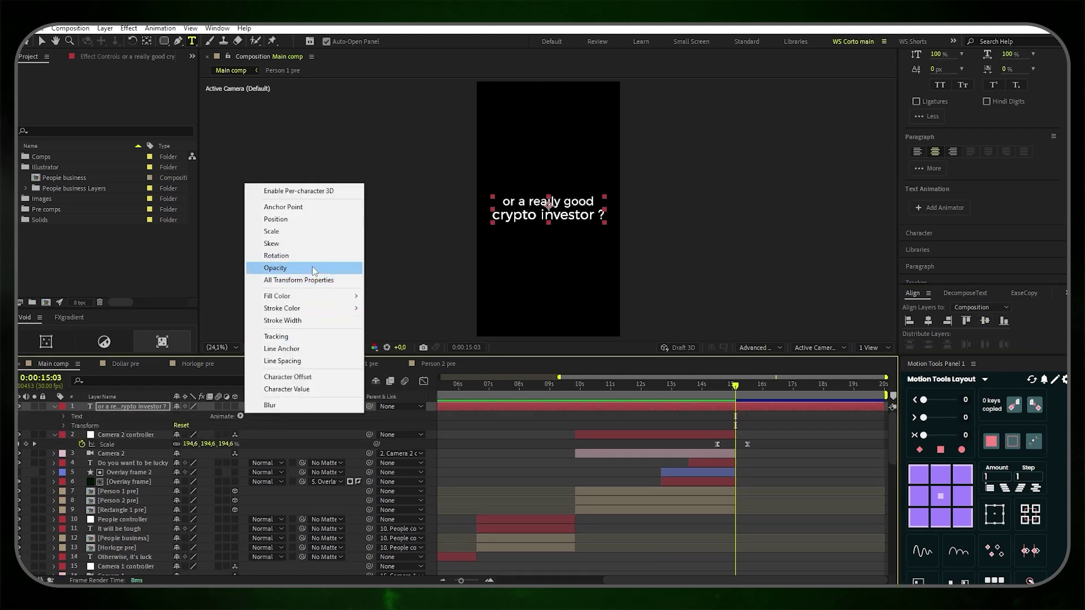
left_click(305, 219)
left_click_drag(190, 472, 214, 472)
left_click(82, 463)
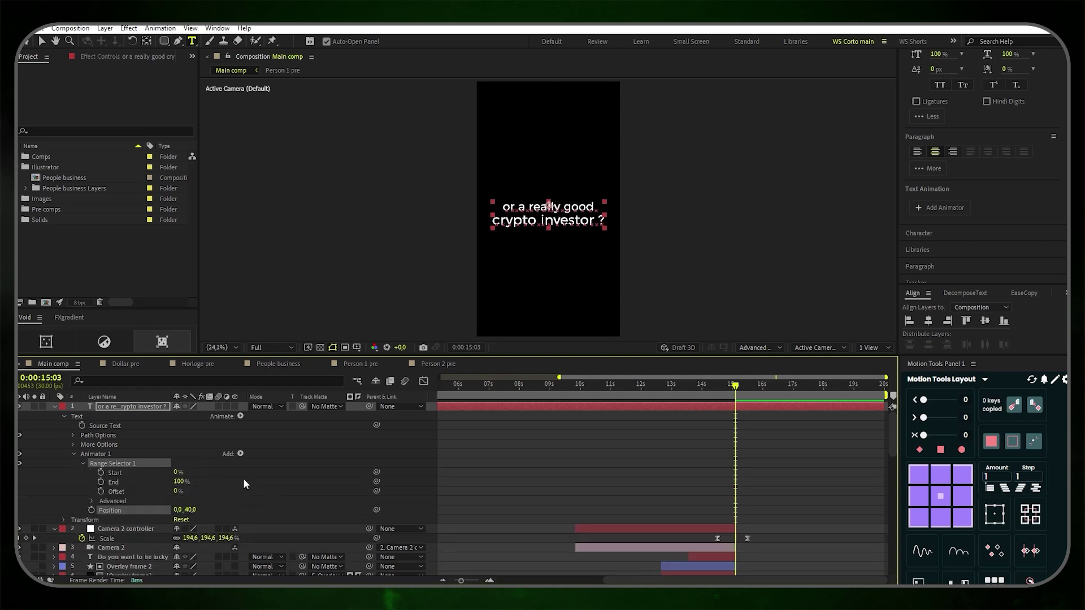
Keyframe the range selector's Start at 0% at 0:00:14:28 and set the selector to be based on Words
left_click(635, 448)
left_click_drag(738, 388, 732, 388)
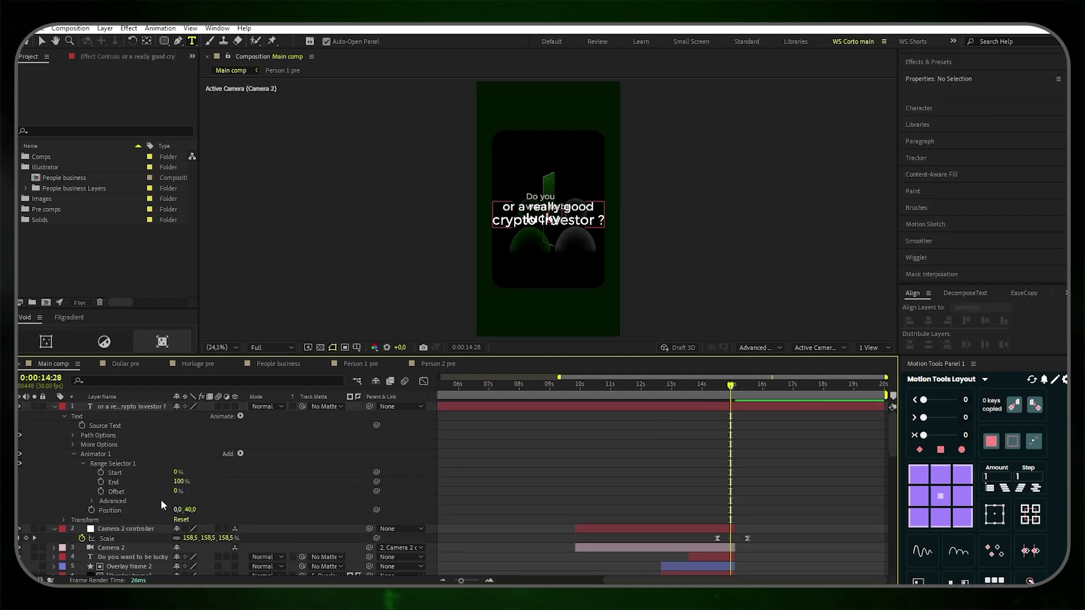
left_click(101, 473)
left_click(92, 502)
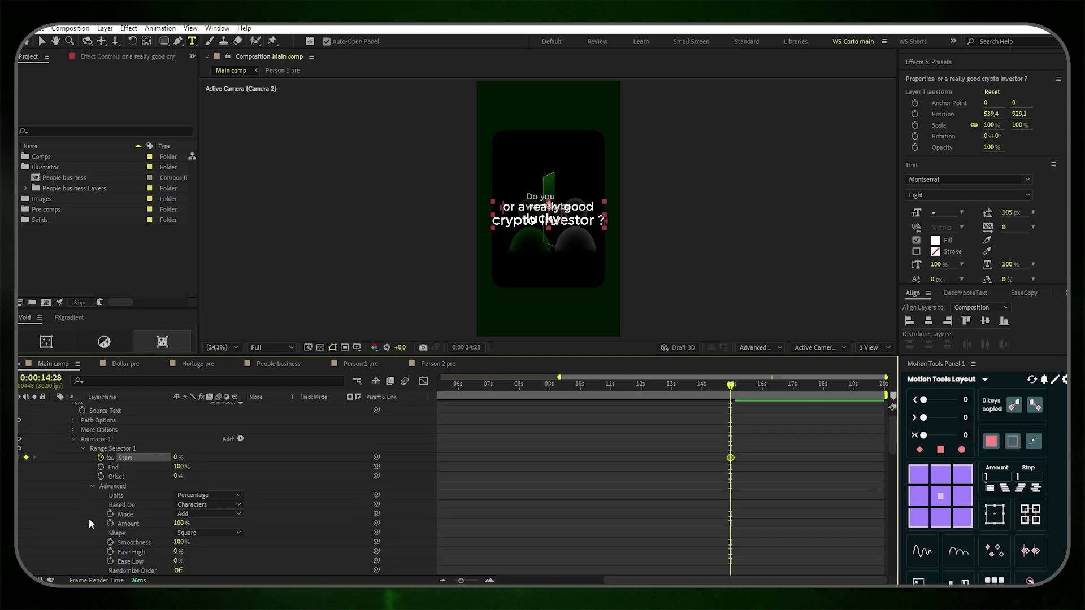
left_click(226, 504)
left_click(226, 541)
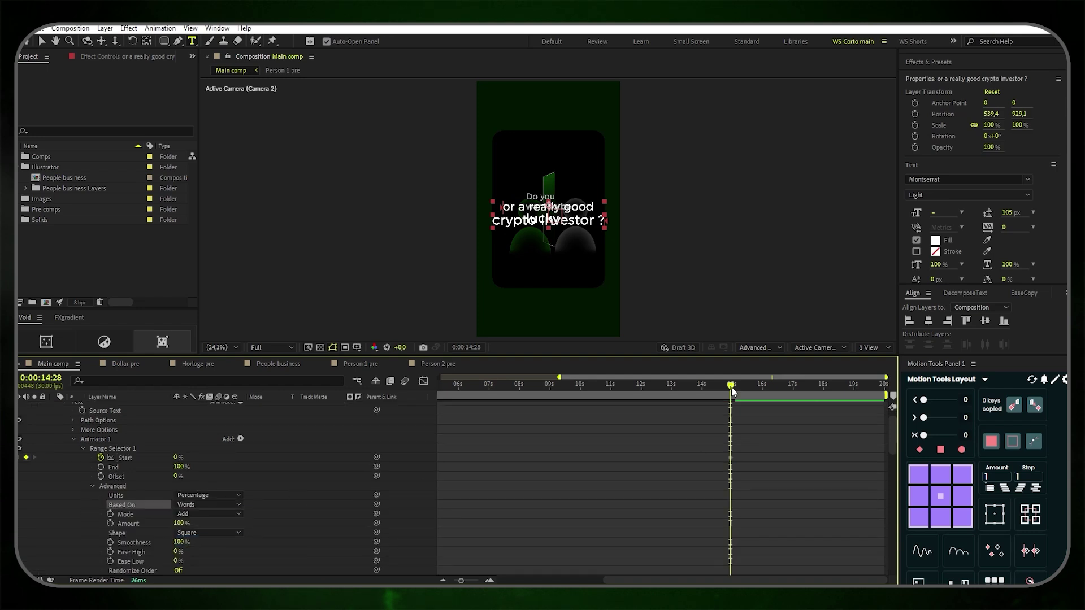
Keyframe the range selector's Start at 100% at 0:00:15:13 and apply Easy Ease to both Start keyframes
left_click_drag(732, 389, 746, 388)
left_click_drag(176, 458, 226, 458)
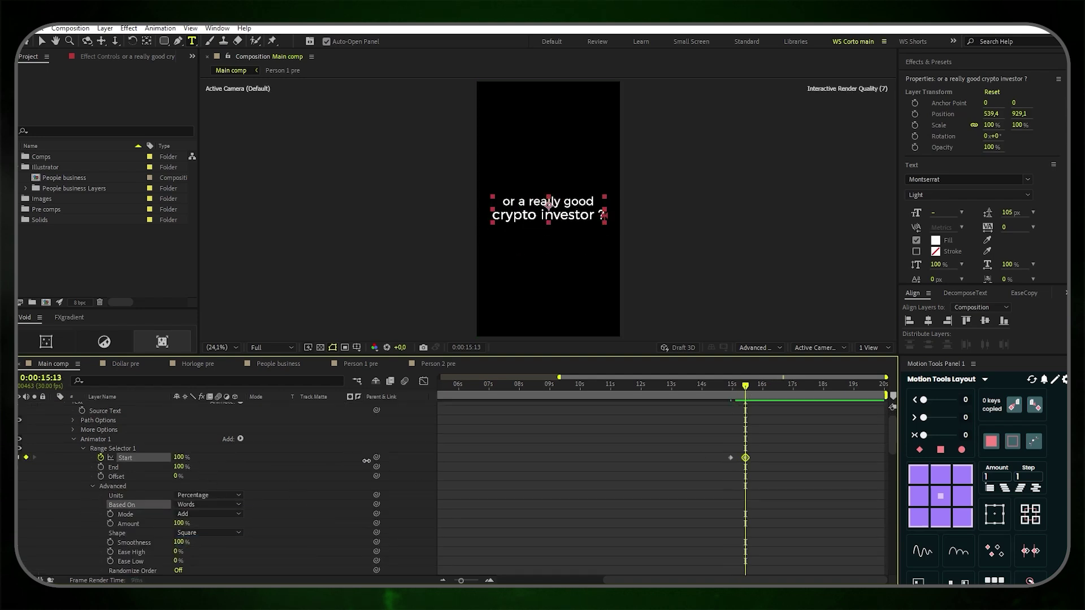
left_click_drag(767, 446, 713, 475)
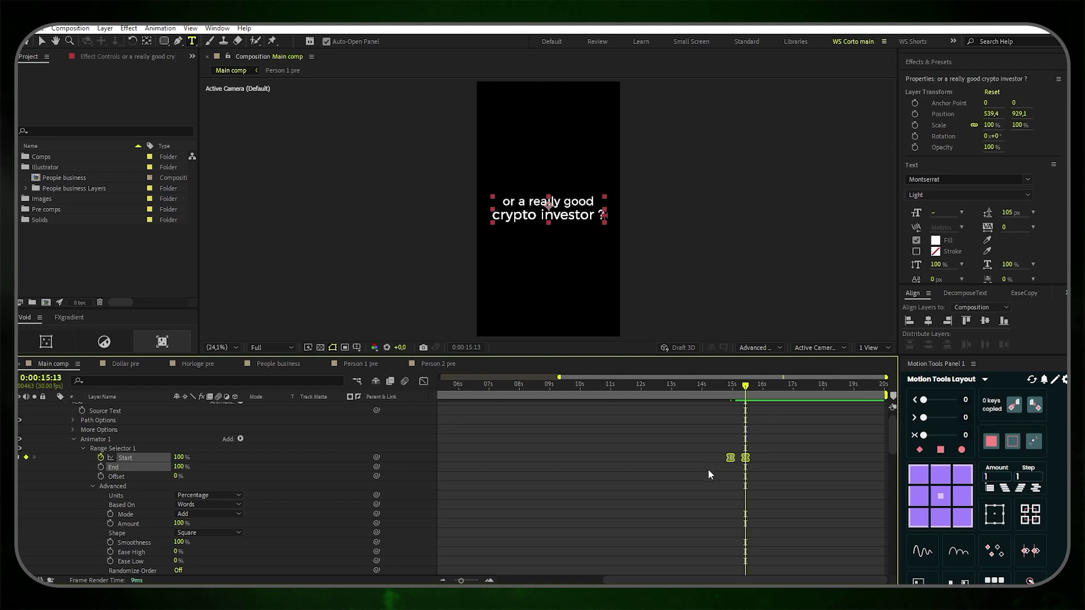
left_click(709, 472)
Add a second text animator for Opacity set to 0% on the new text layer and expand its range selector
scroll(670, 492, "up", 1)
left_click(240, 416)
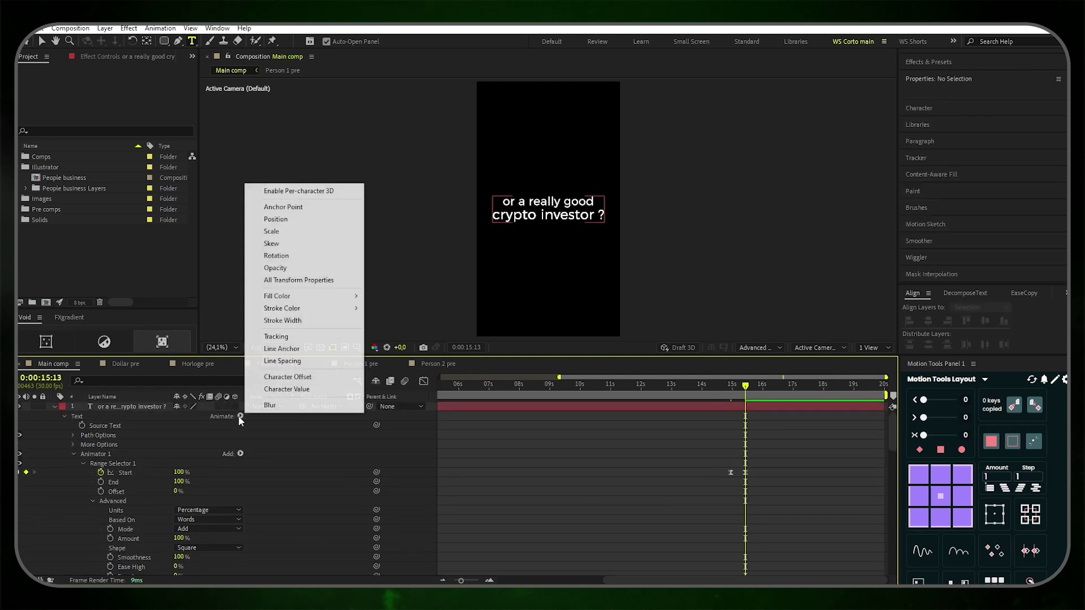
left_click(302, 261)
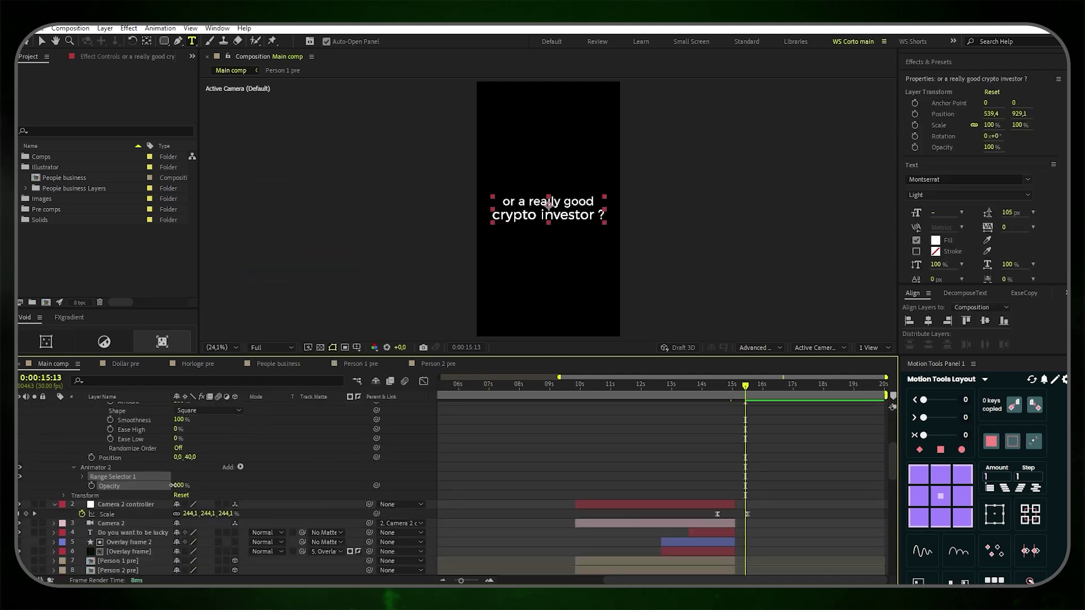
left_click_drag(172, 486, 26, 486)
left_click(82, 477)
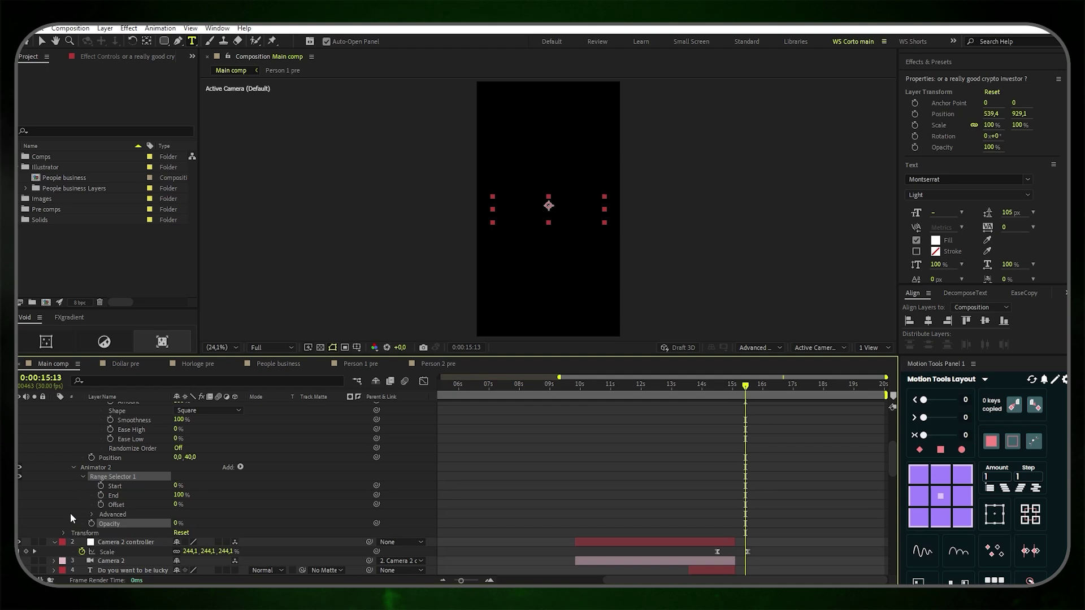
Base the opacity animator's range selector on Words and keyframe its Start at 100% at 0:00:15:13
left_click(90, 513)
left_click(193, 504)
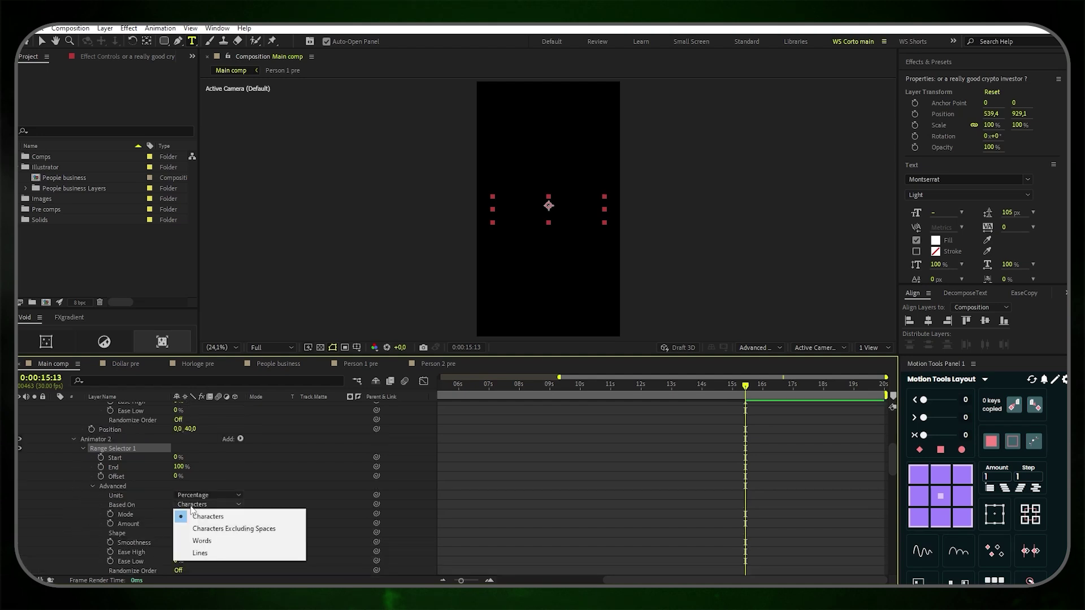
left_click(222, 540)
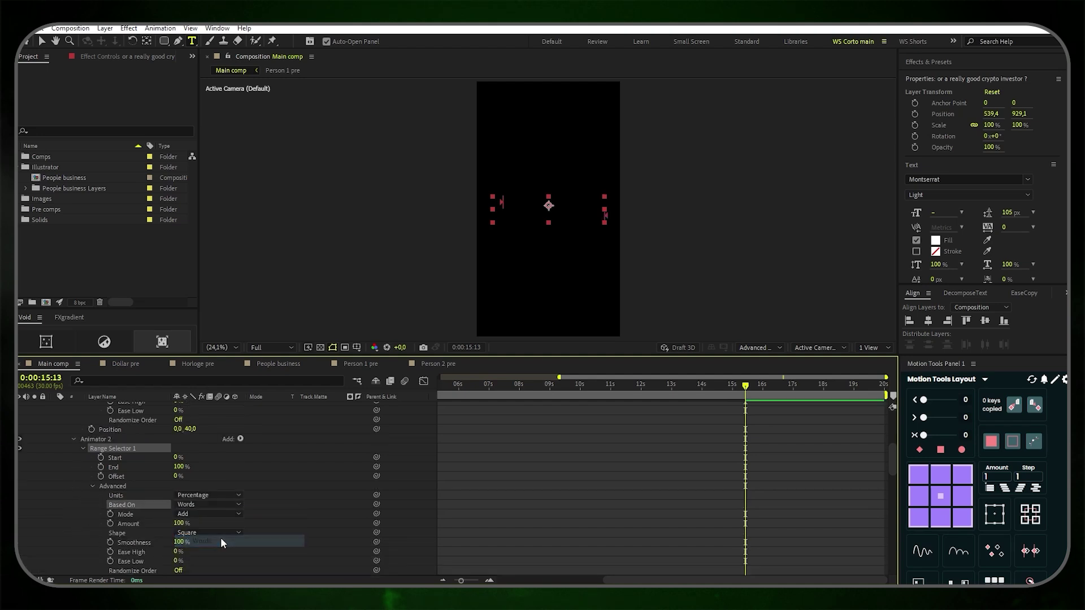
left_click(101, 458)
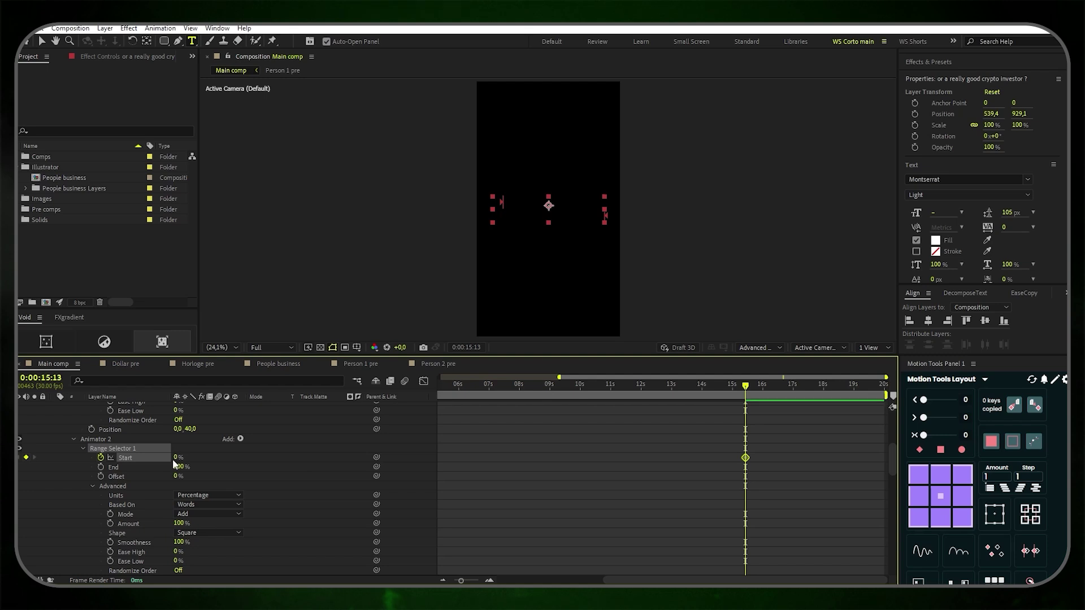
left_click_drag(178, 458, 322, 468)
key("ctrl+shift+a")
Keyframe the opacity animator's range selector Start at 0% at 0:00:14:28 on the crypto investor text layer
left_click(730, 394)
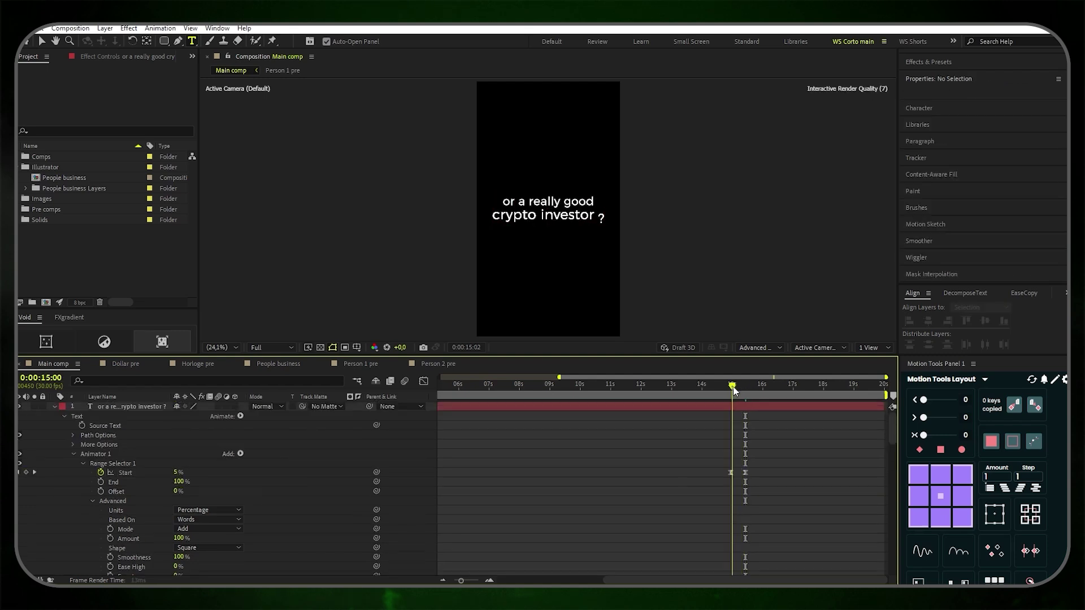
scroll(181, 482, "down", 5)
left_click_drag(181, 482, 121, 483)
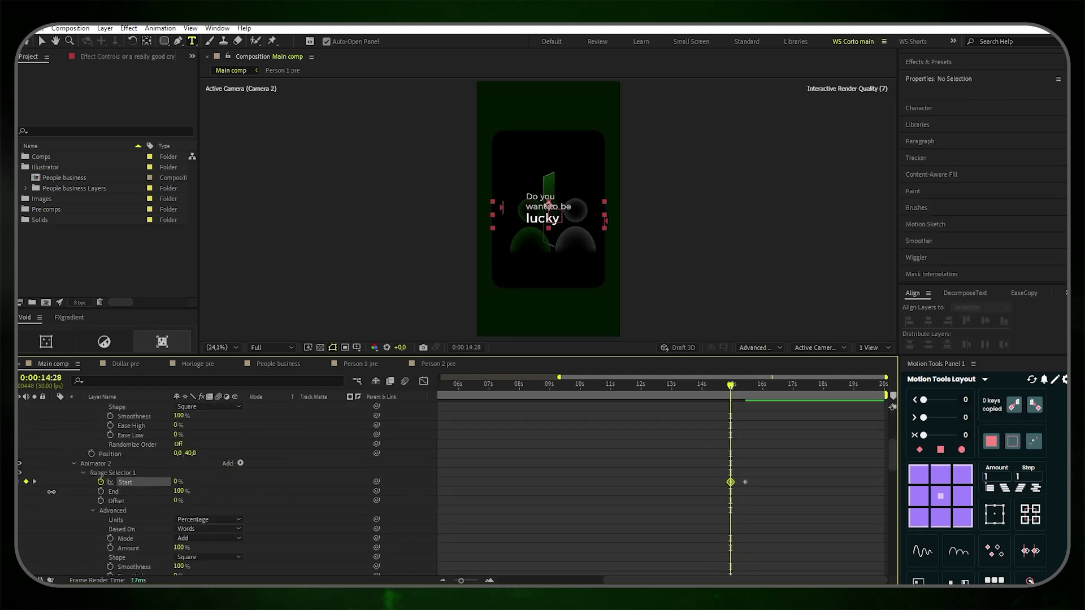
left_click_drag(760, 505, 694, 464)
left_click(717, 481)
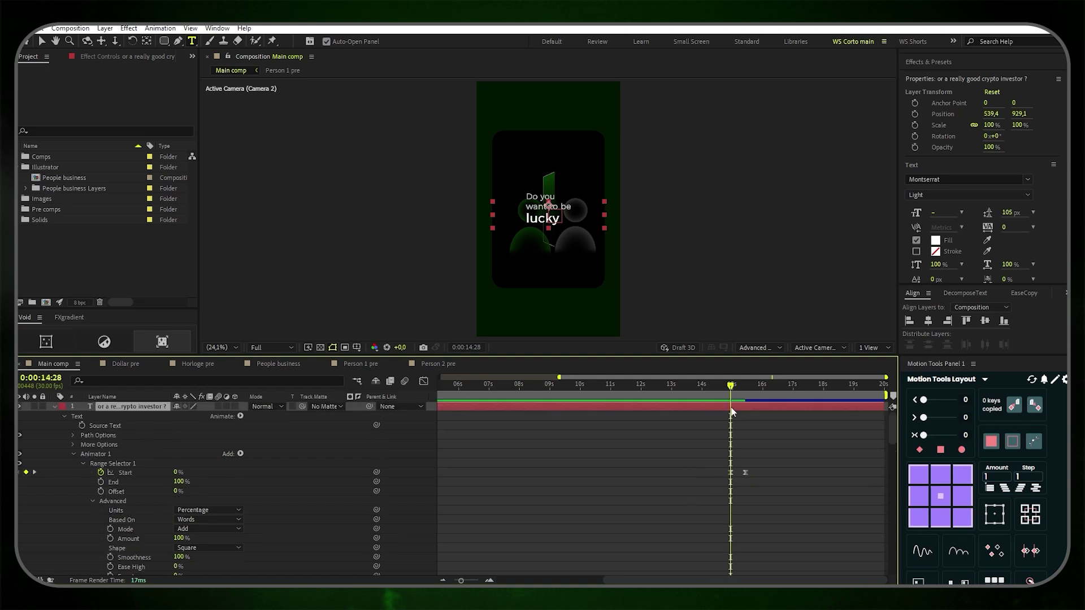
Keyframe the crypto investor text's Scale from 125% at 0:00:15:00 down to 100% shortly before 0:00:16:00, easing both keyframes
key("u")
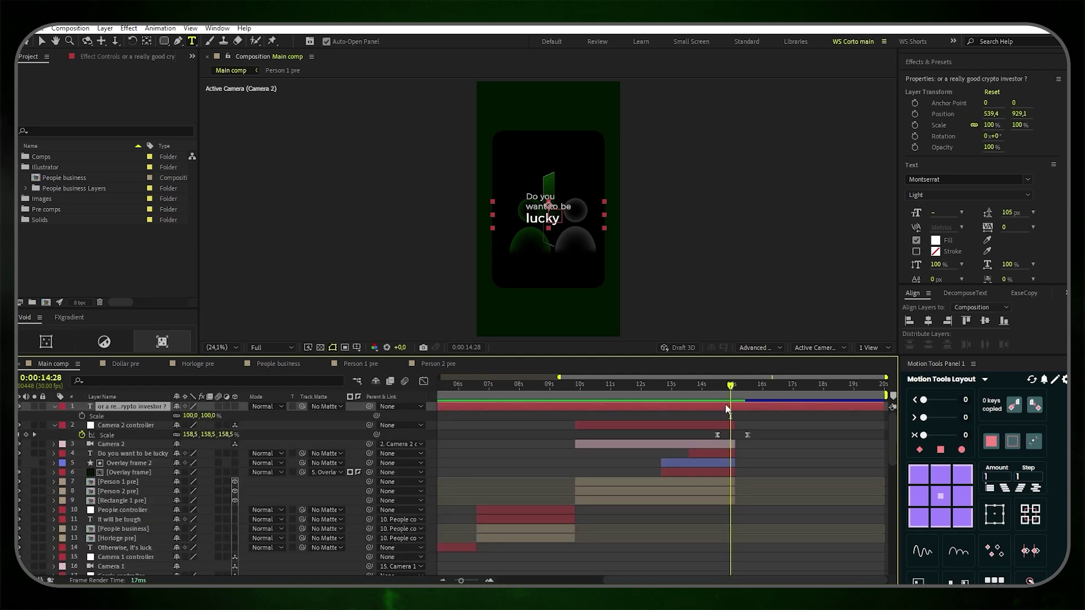
mouse_move(732, 388)
left_mouse_down()
mouse_move(758, 392)
mouse_move(732, 389)
left_mouse_up()
left_click(82, 418)
left_click(208, 416)
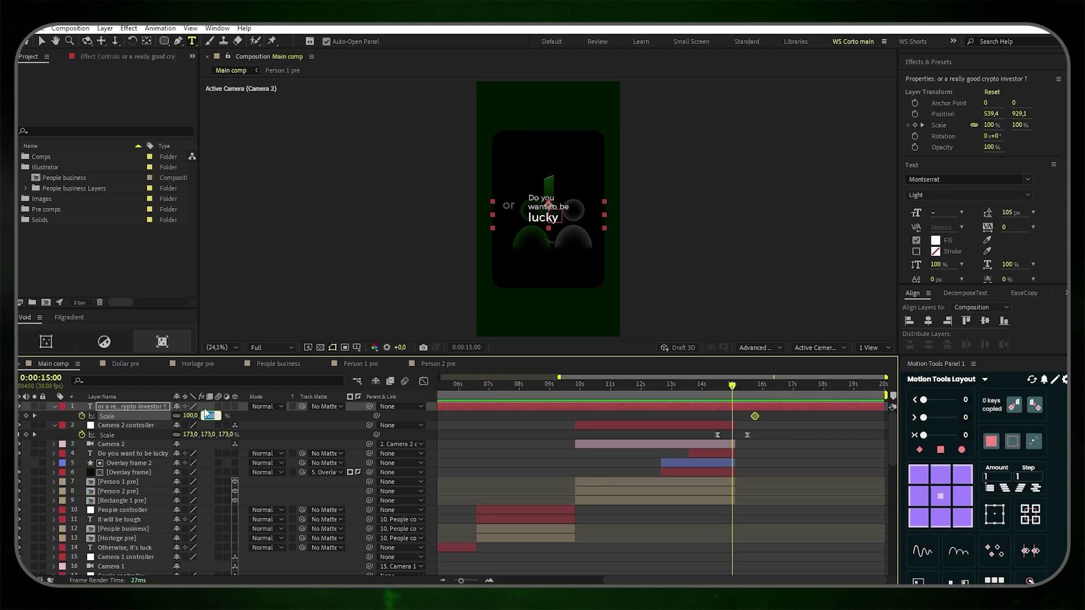
type("125")
key("Return")
left_click_drag(774, 418, 698, 420)
Trim the crypto investor text layer's start to where the Camera 2 layers end and check its Scale keyframes in the Graph Editor
left_click_drag(734, 387, 767, 390)
key("alt+bracketleft")
key("minus")
key("space")
mouse_move(818, 415)
left_mouse_down()
mouse_move(744, 420)
mouse_move(783, 415)
mouse_move(771, 417)
left_mouse_up()
left_click(423, 380)
left_click(423, 381)
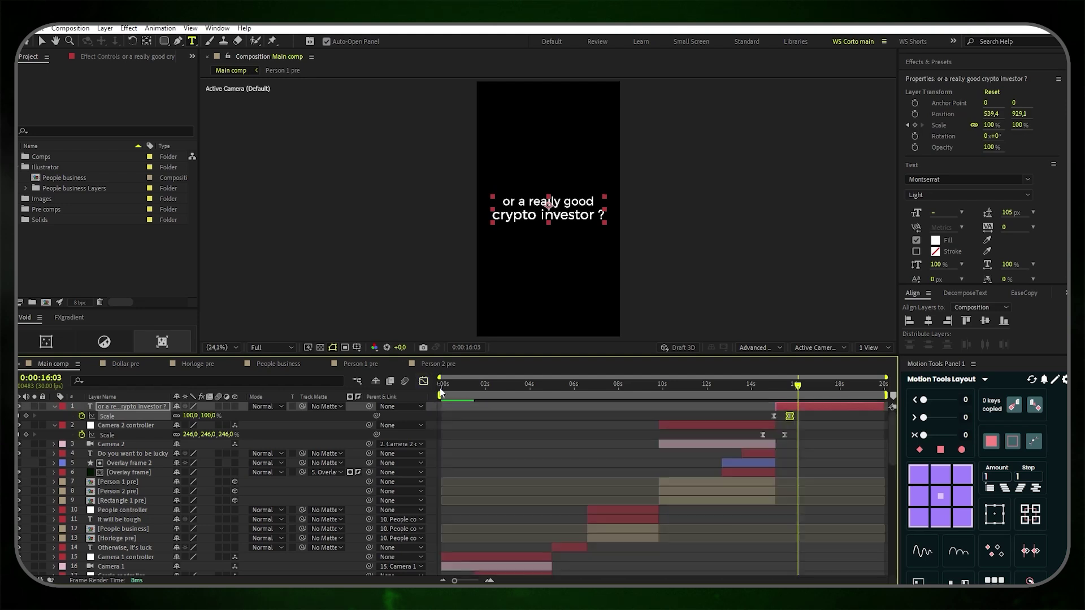
Preview the transition from the people scene into the crypto investor text, starting at 0:00:14:08
left_click(825, 433)
key("space")
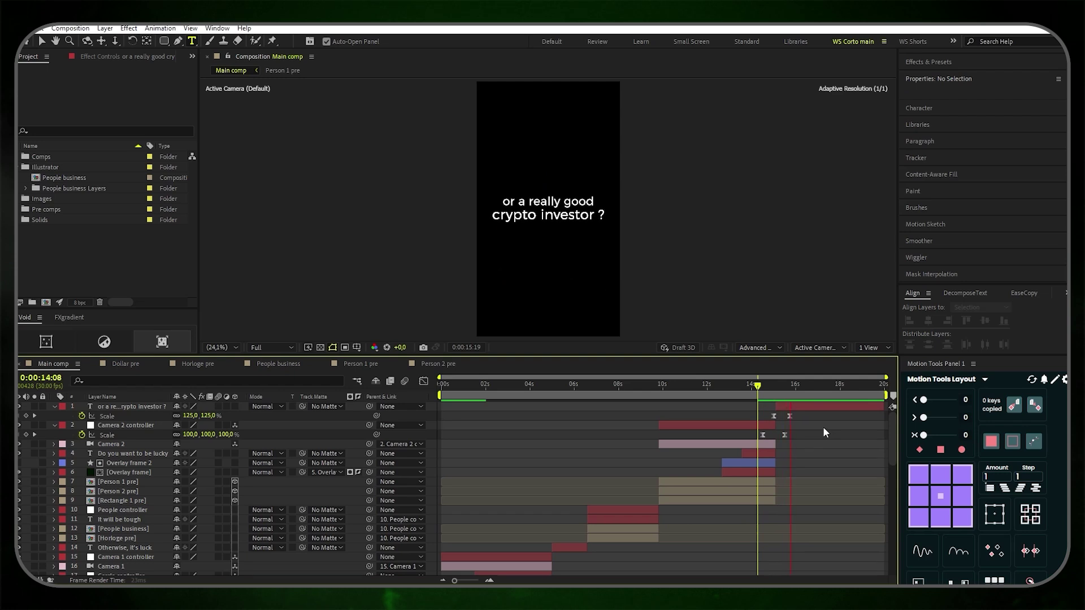
left_click(793, 428)
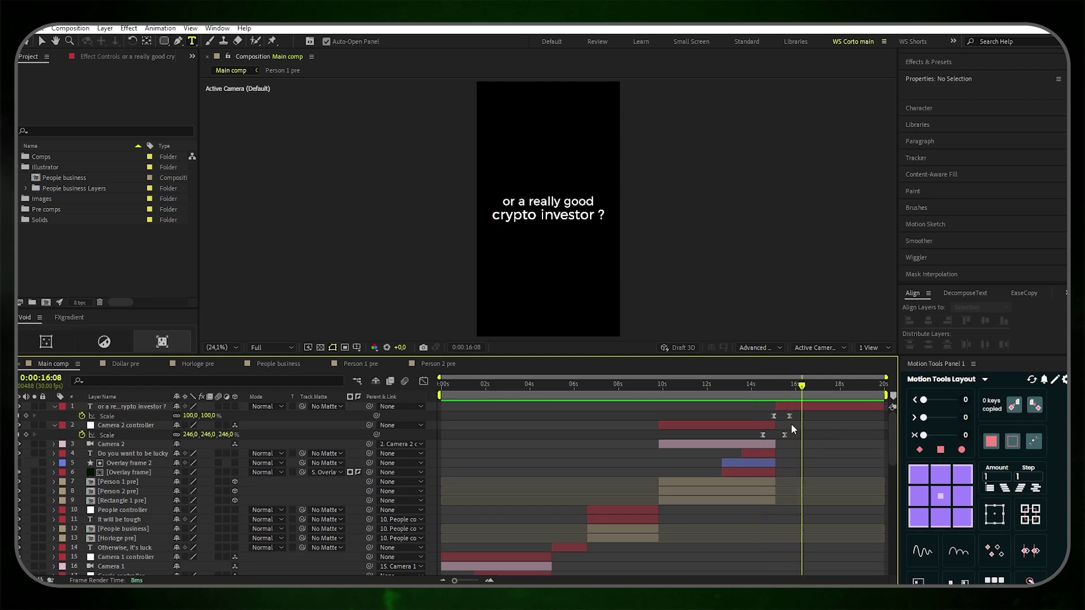
left_click(781, 420)
left_click(781, 423)
left_click(219, 415)
left_click(216, 425)
Go to the meditation scene at 0:00:02:26 and apply the Deep Glow effect to the Meditating Emoji.png layer
left_click(504, 388)
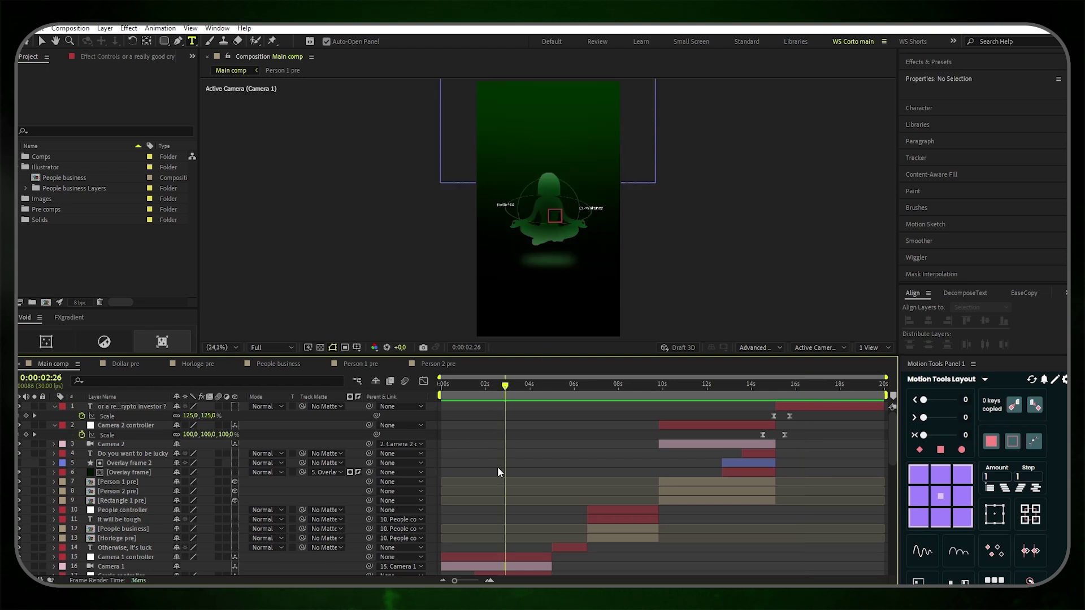
scroll(498, 466, "down", 4)
left_click(138, 538)
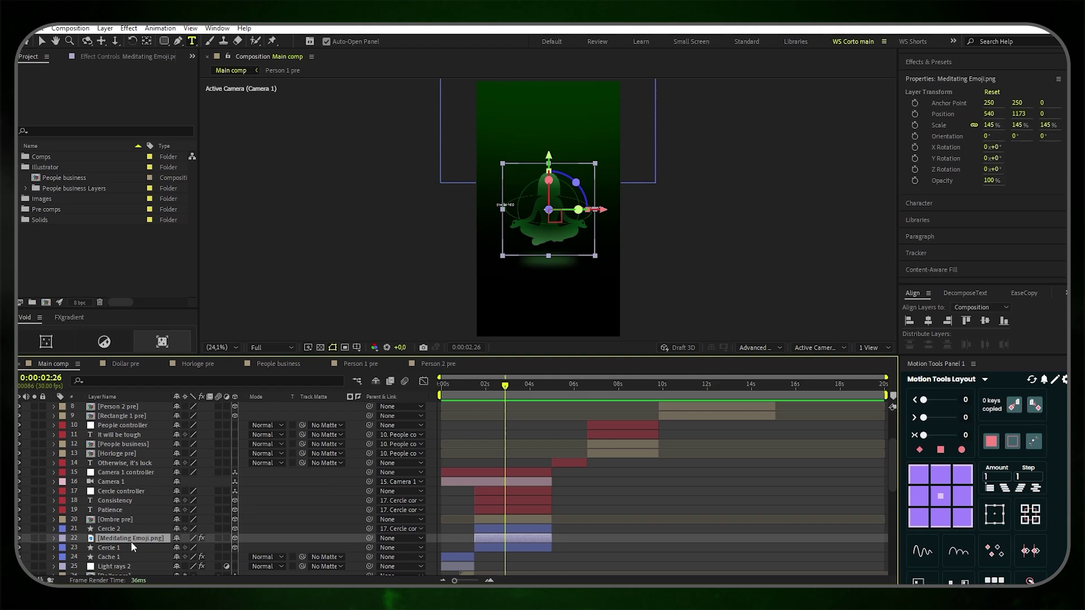
key("ctrl+space")
type("deep glo")
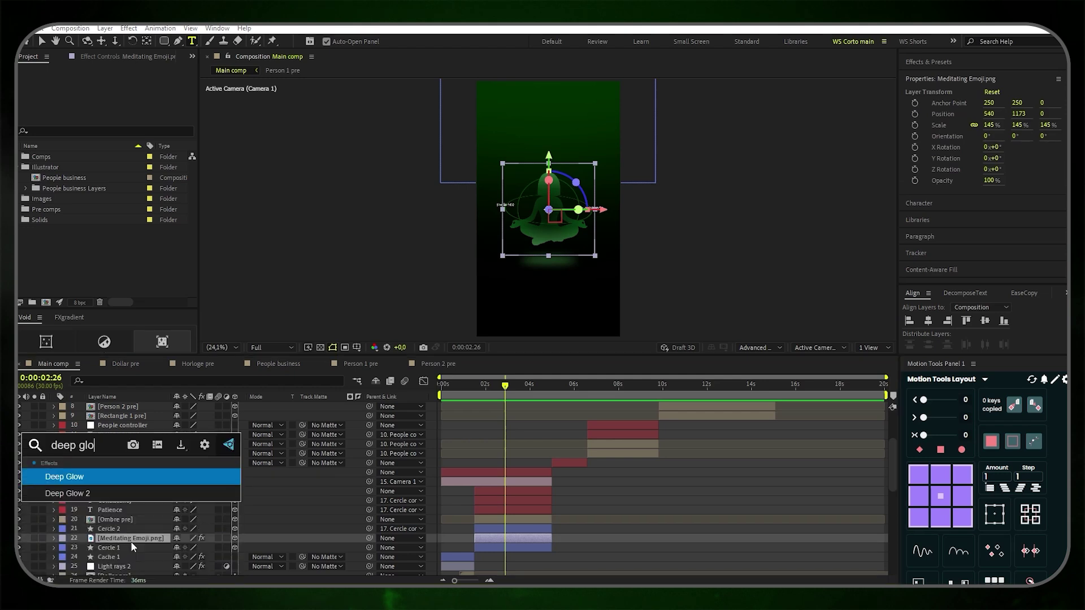
key("Return")
left_click(571, 152)
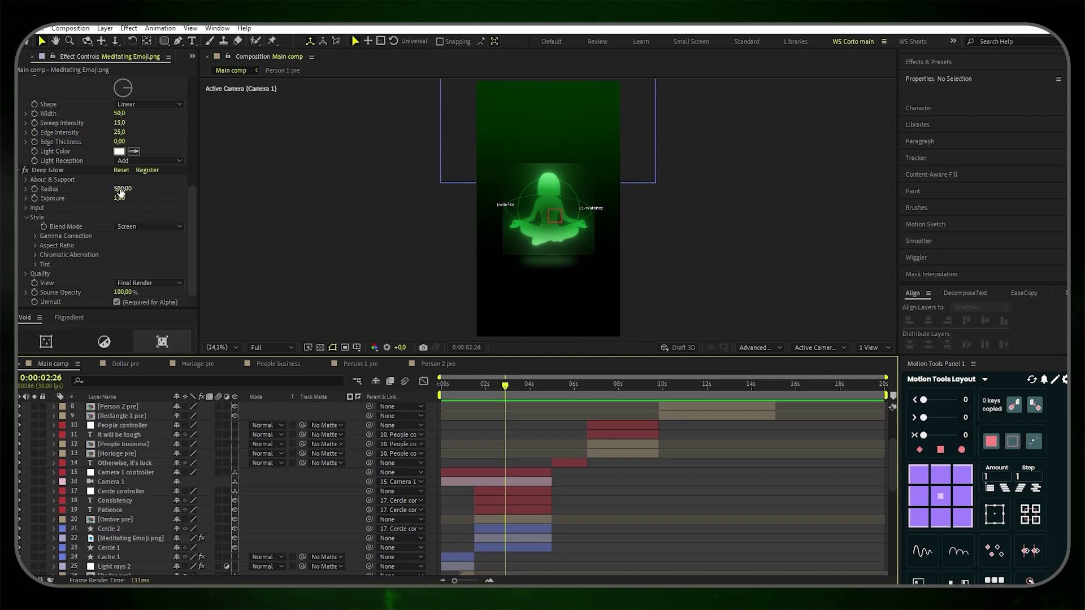
Set the Meditating Emoji's Deep Glow radius to 50 and exposure to 0.3
left_click(124, 188)
type("50")
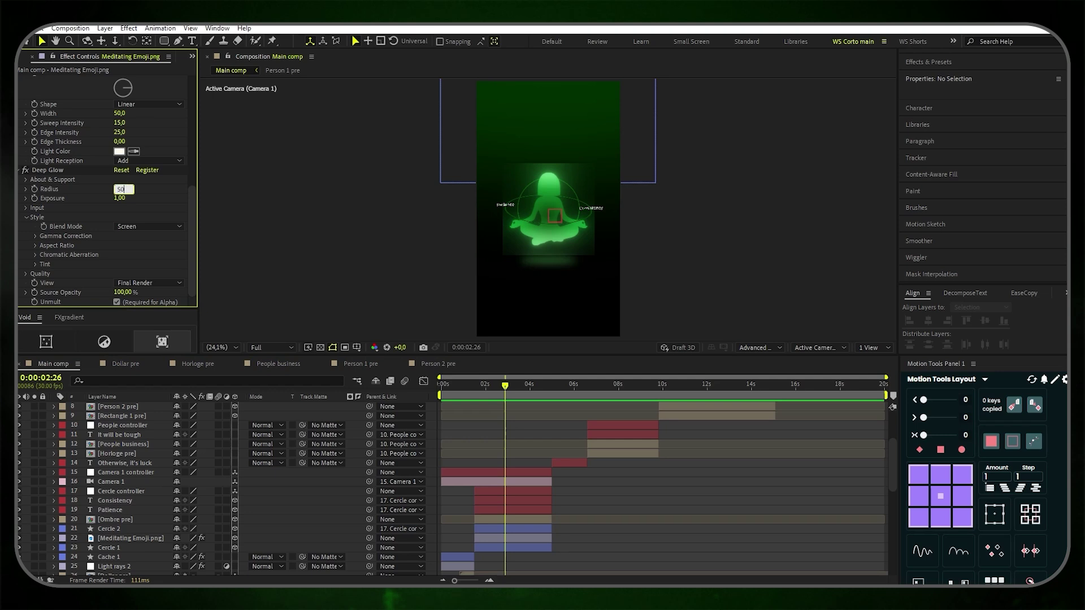
key("Return")
left_click(120, 198)
type("0.363")
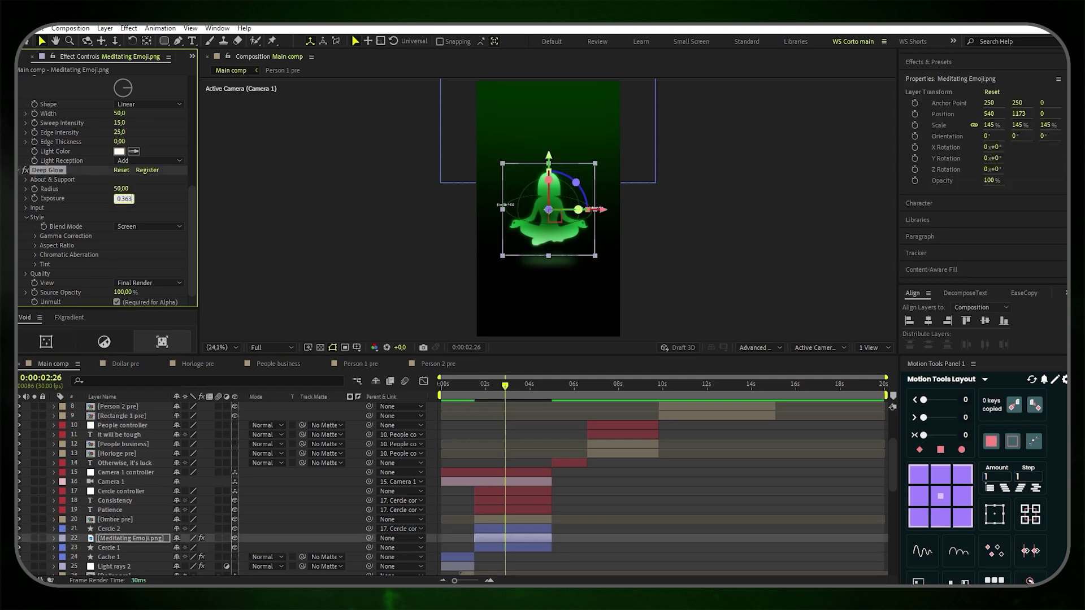
key("Return")
left_click(576, 513)
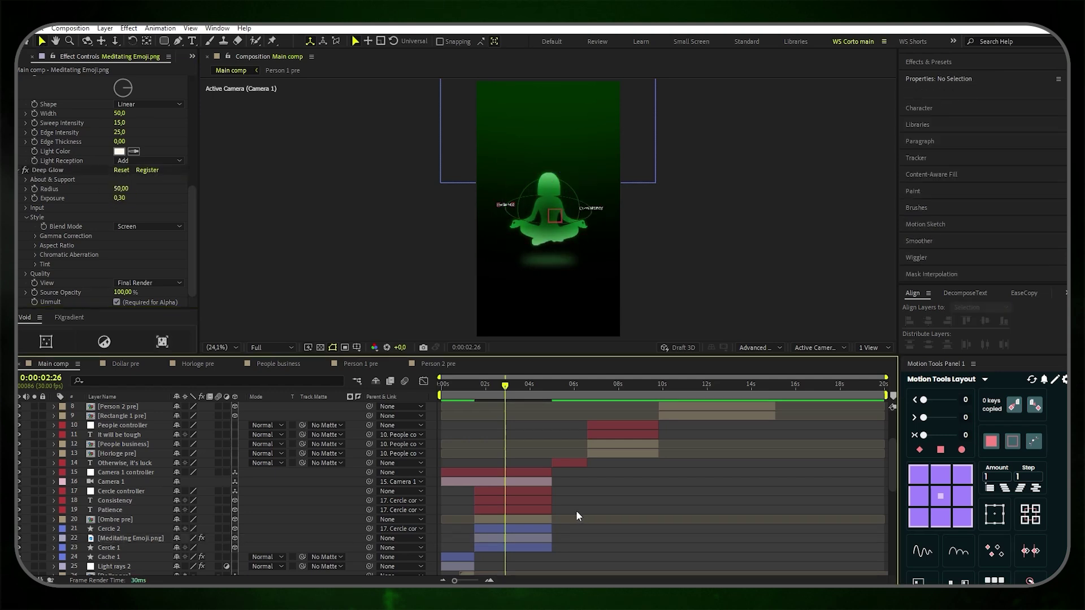
Copy the Meditating Emoji's Deep Glow effect onto the Ombre pre layer and set its radius there to 250
right_click(48, 170)
left_click(99, 208)
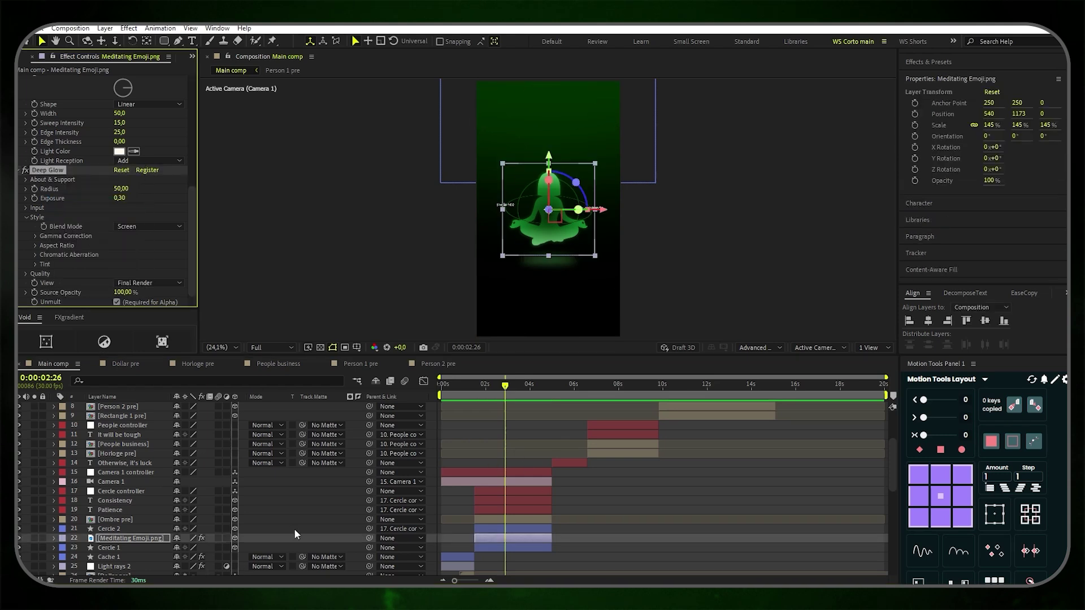
scroll(618, 514, "down", 2)
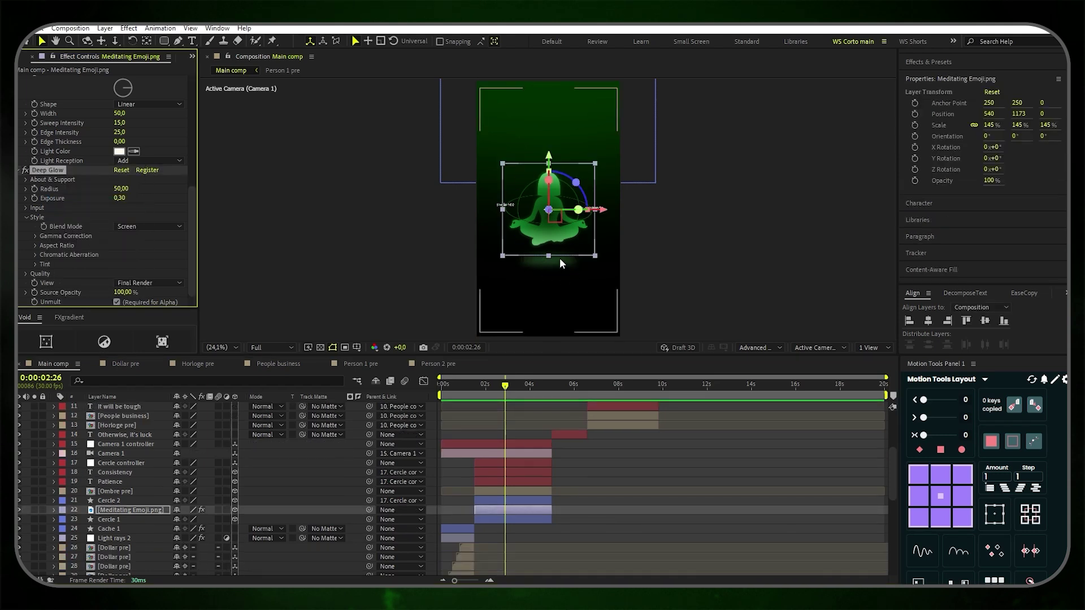
scroll(138, 469, "down", 2)
left_click(136, 464)
key("ctrl+v")
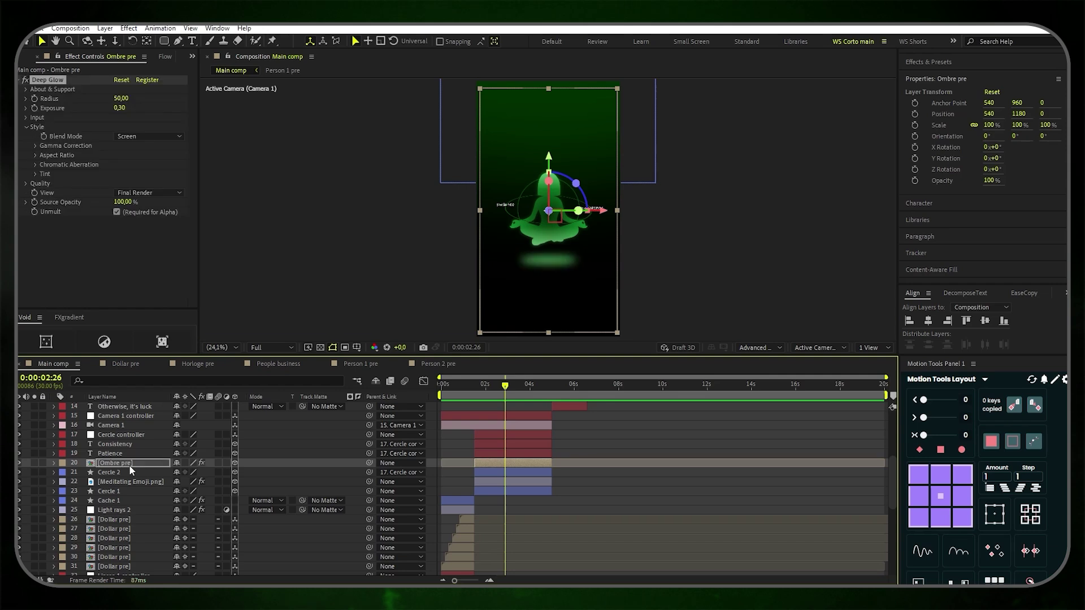
left_click(119, 98)
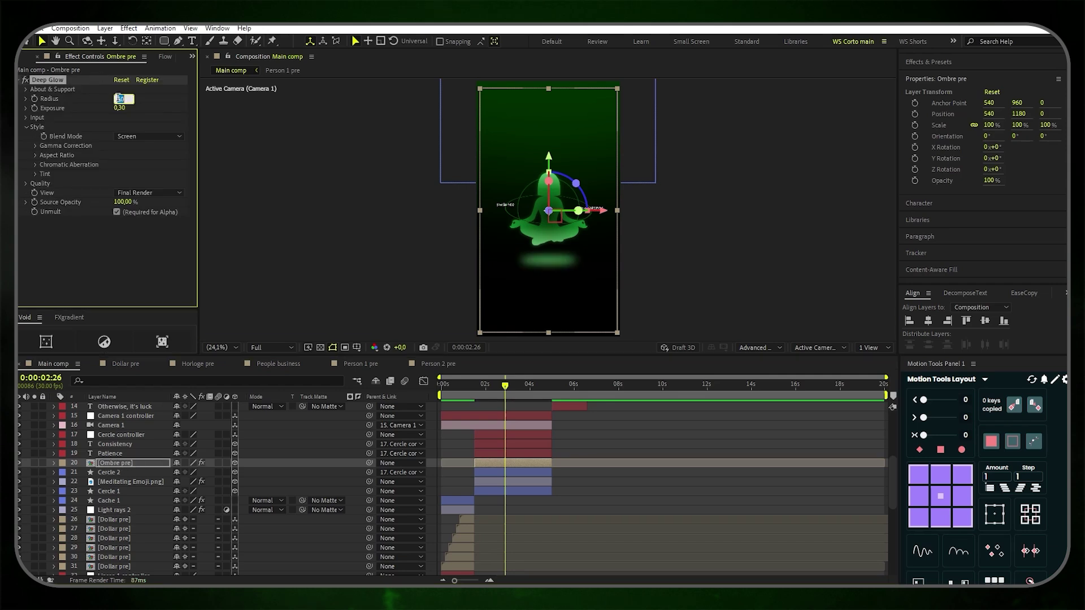
type("250")
key("Return")
Set the Ombre pre layer's opacity to 60% and collapse its properties
left_click(146, 467)
key("t")
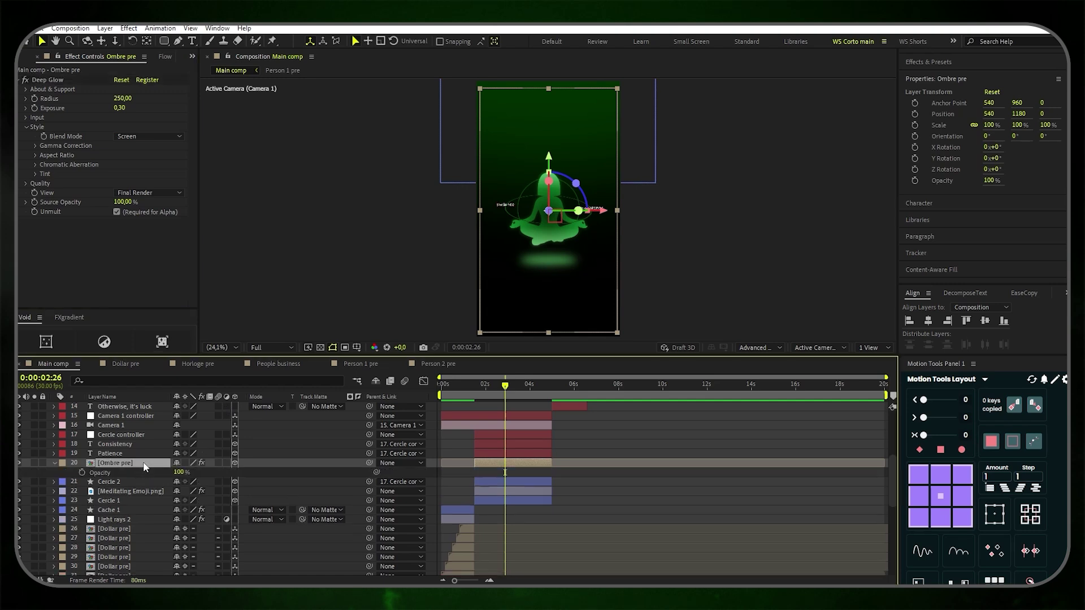
left_click(178, 473)
type("80")
key("Return")
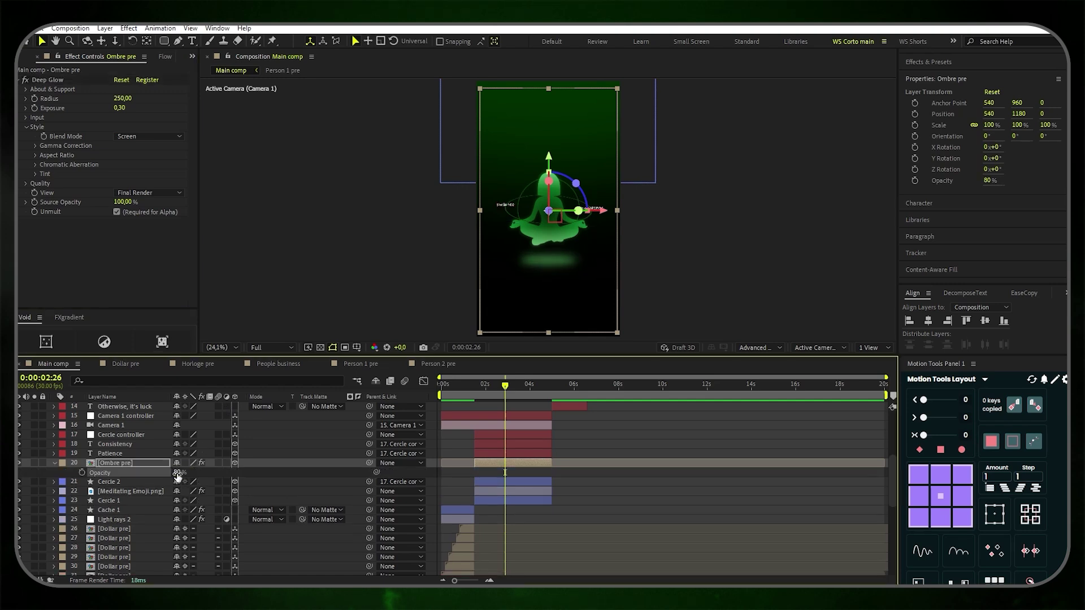
left_click(178, 472)
key("Return")
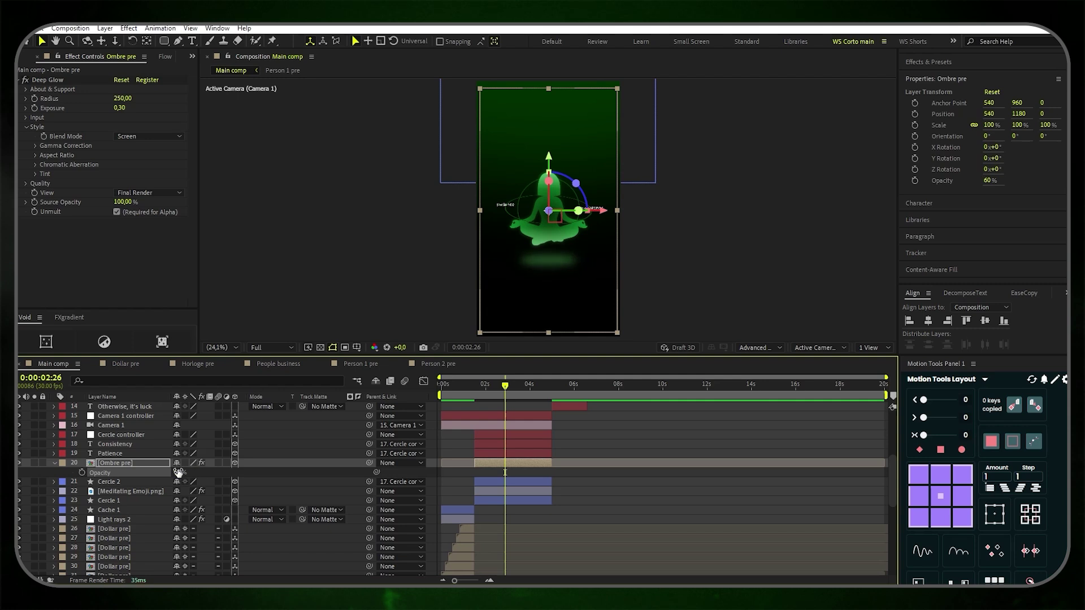
left_click(55, 464)
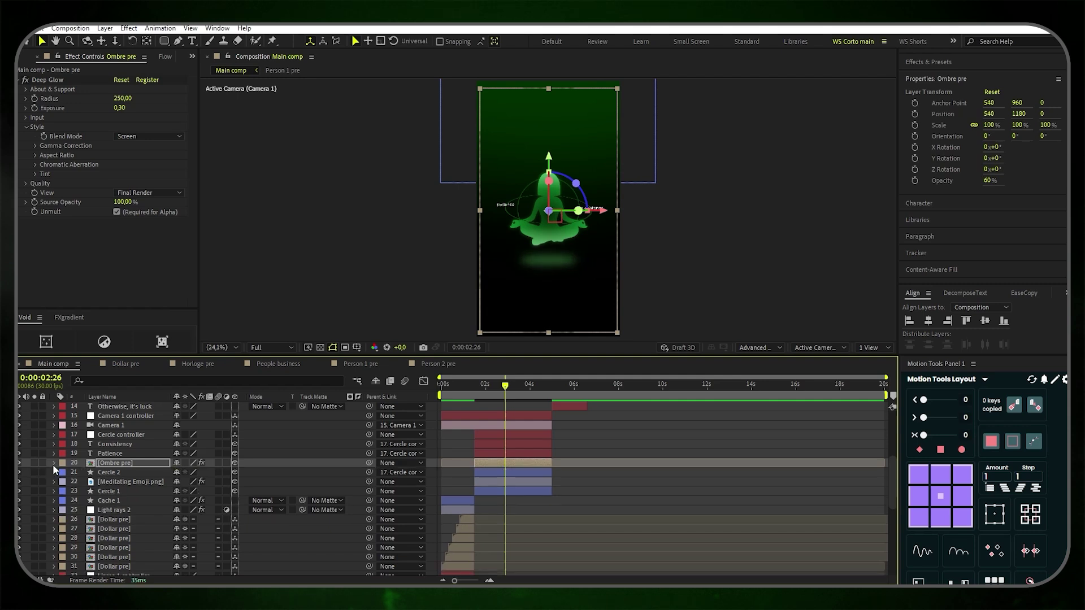